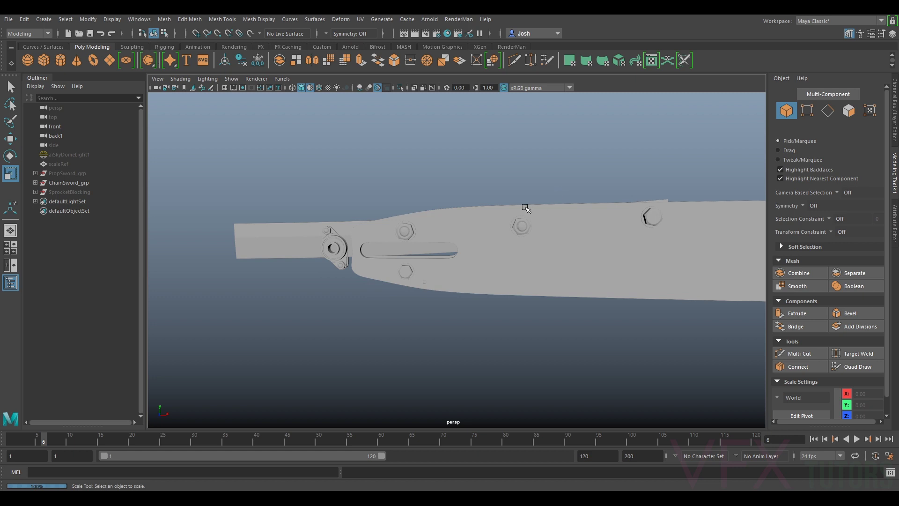
- Examine the chainsword's handle end, including the round pivot mount, the hex bolts and the slotted guide plate, from several angles
left_click_drag(365, 218, 414, 396, "alt")
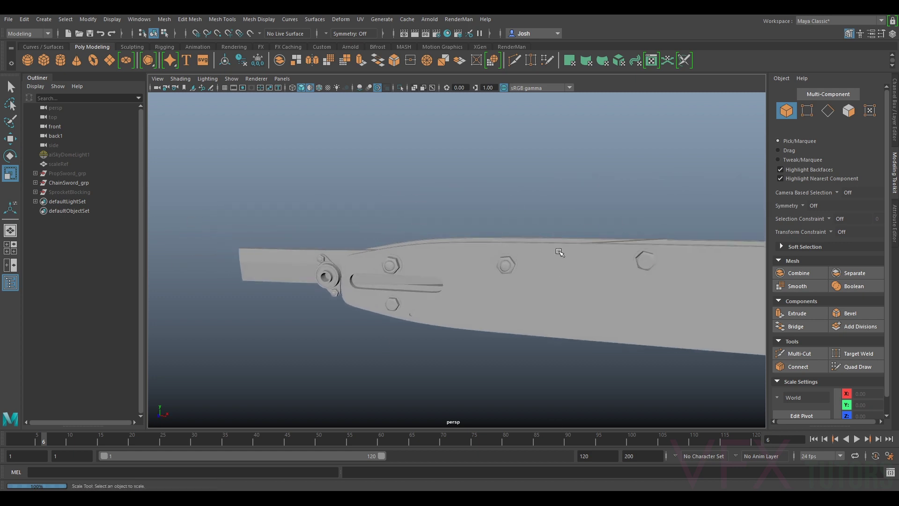
middle_click_drag(541, 275, 591, 277, "alt")
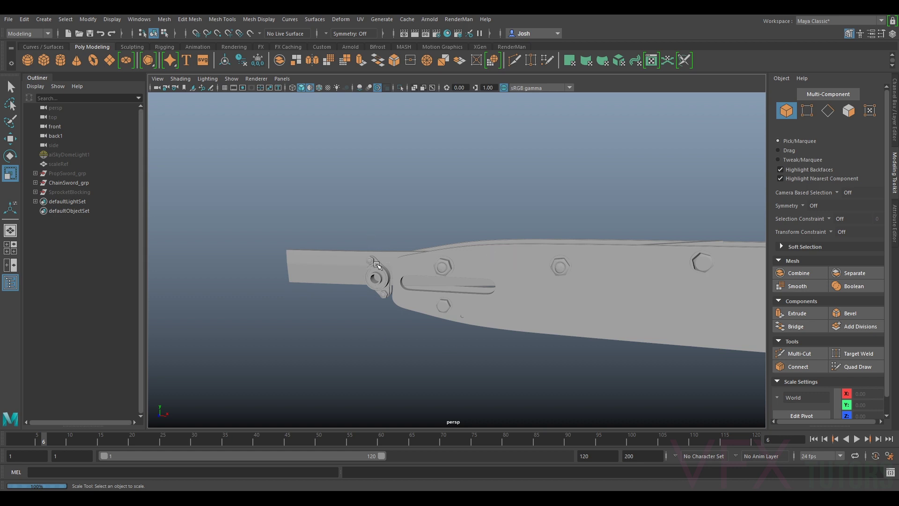
scroll(377, 265, "up", 3)
scroll(421, 267, "up", 2)
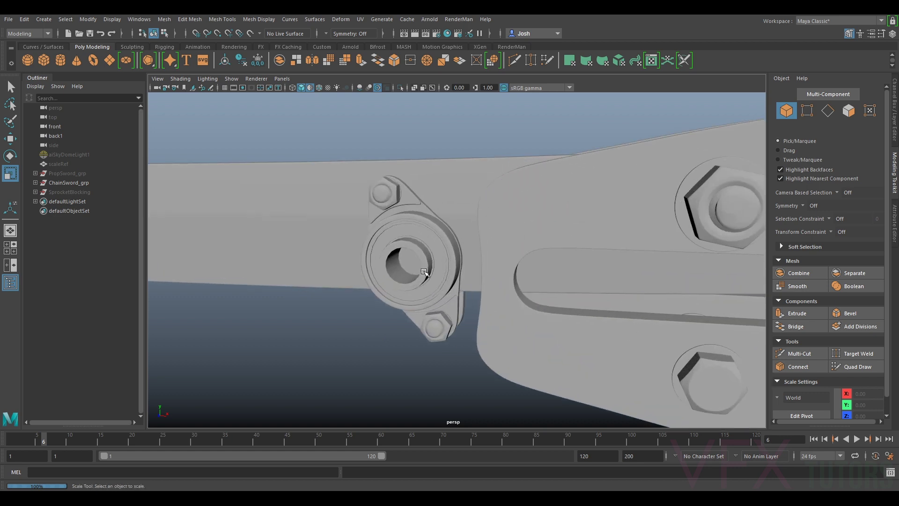
left_click(439, 267)
left_click_drag(444, 324, 439, 283, "alt")
middle_click_drag(435, 333, 570, 91, "alt")
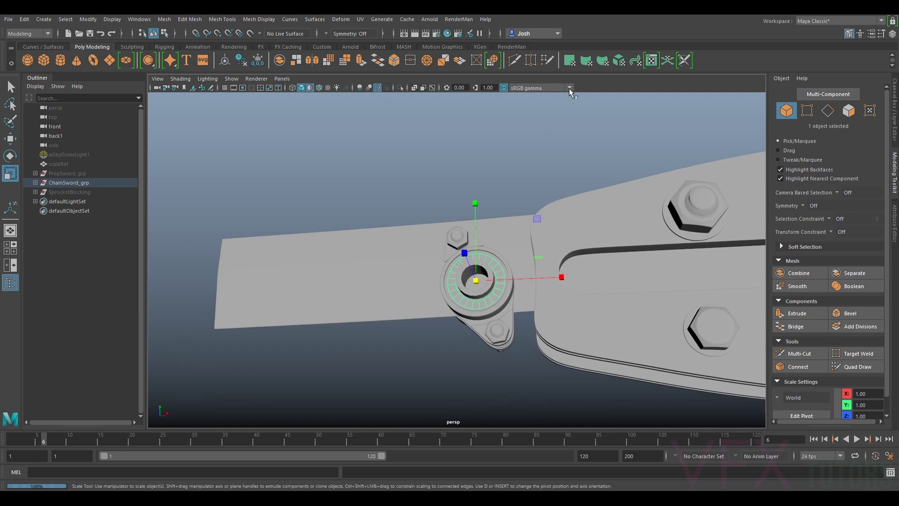
right_click_drag(508, 271, 404, 282, "alt")
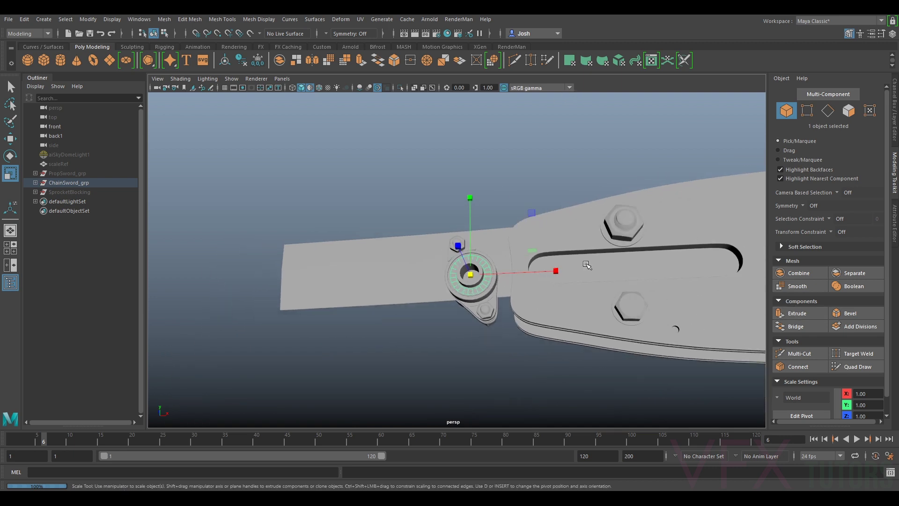
left_click_drag(428, 194, 420, 234, "alt")
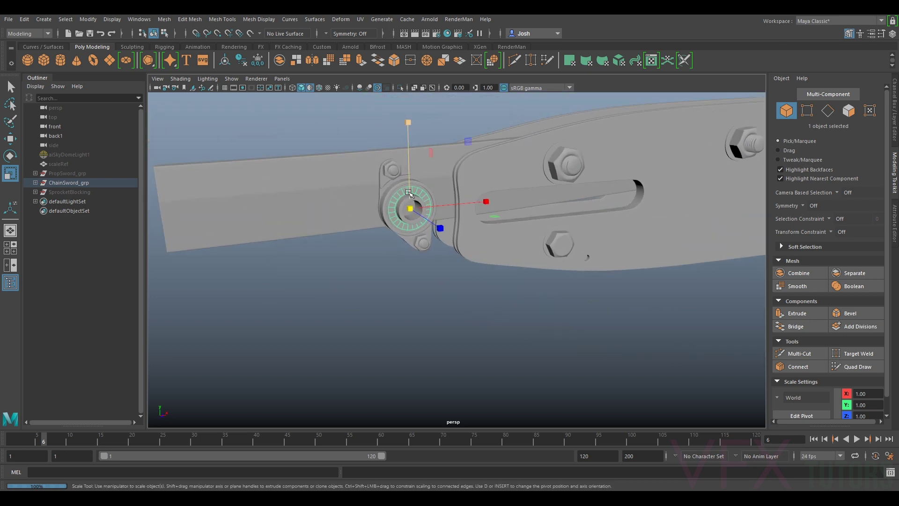
left_click(538, 335)
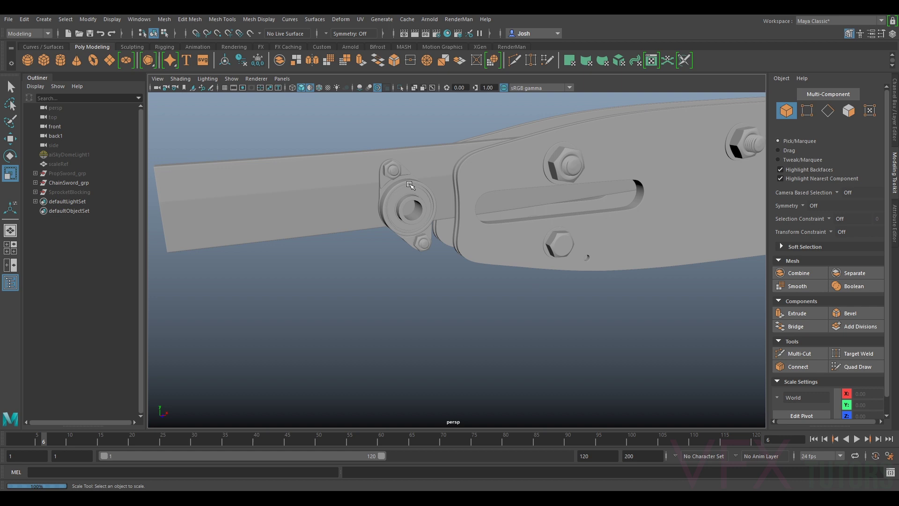
scroll(485, 269, "down", 5)
left_click_drag(506, 289, 465, 268, "alt")
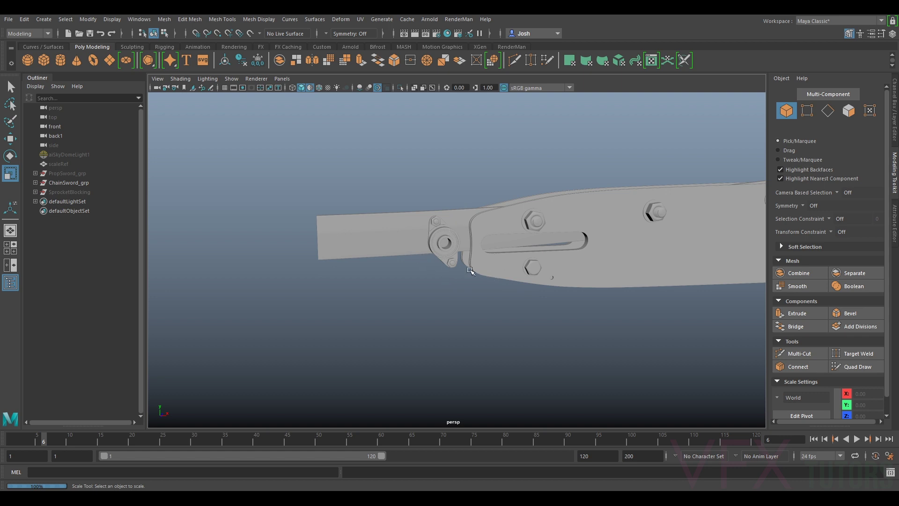
middle_click_drag(355, 121, 295, 154, "alt")
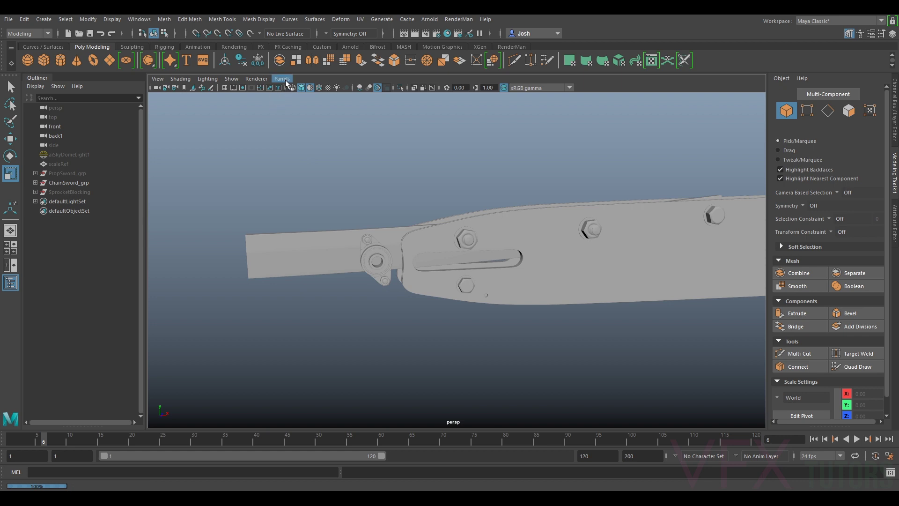
- Switch the viewport to the front orthographic view and frame the whole sword
left_click(285, 80)
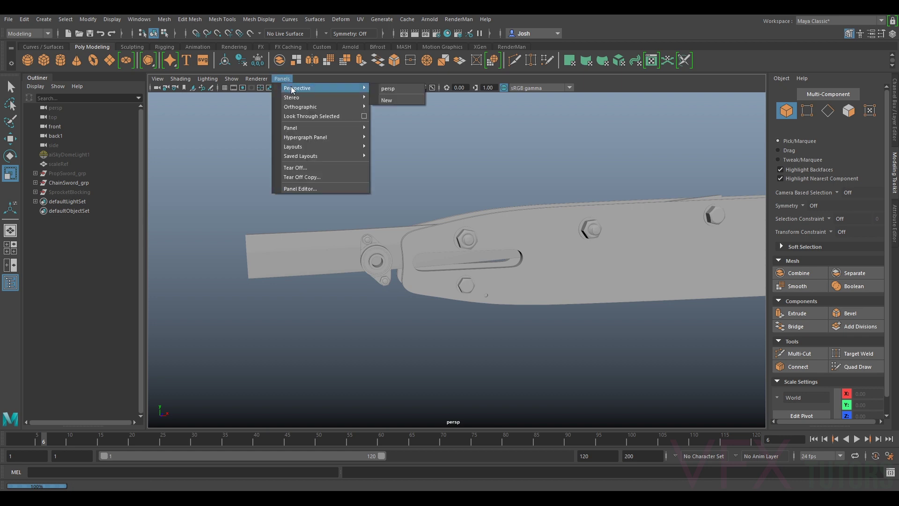
mouse_move(299, 108)
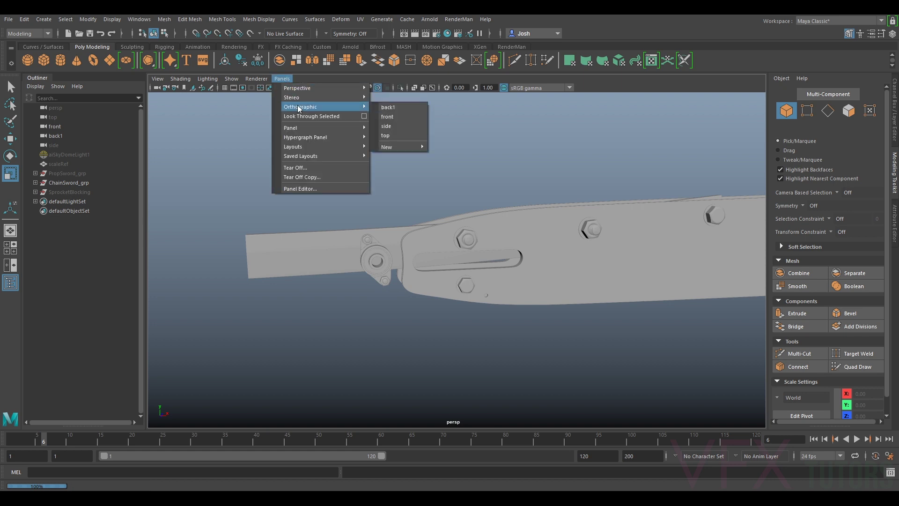
left_click(396, 118)
key("f")
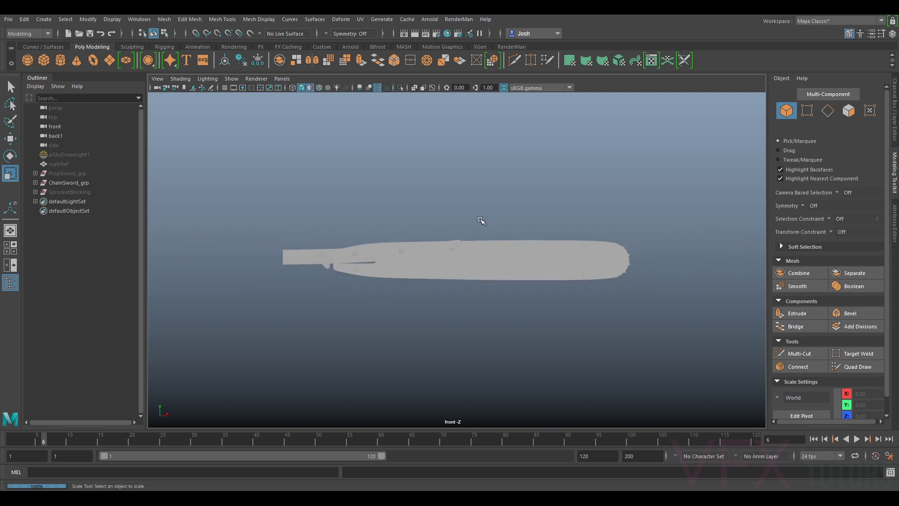
- Import sprocket3.JPG from G:\VFXtutors\Modelling\Sword\SwordRef as an image plane on the front camera
left_click(157, 79)
left_click(177, 96)
left_click(157, 79)
mouse_move(208, 276)
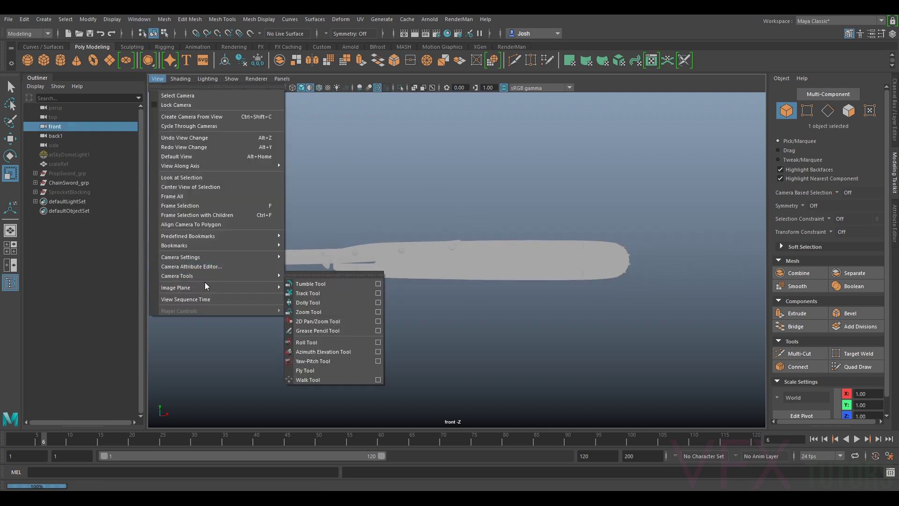
left_click(311, 293)
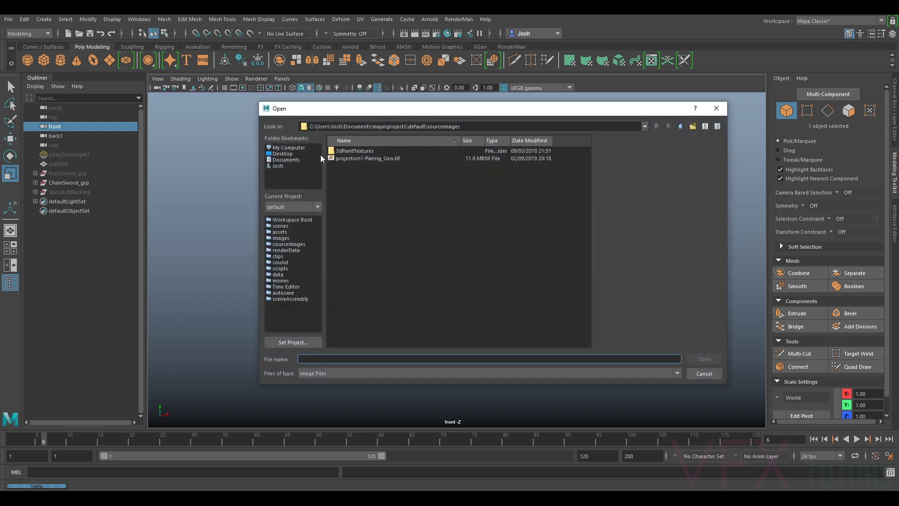
left_click(299, 148)
double_click(374, 180)
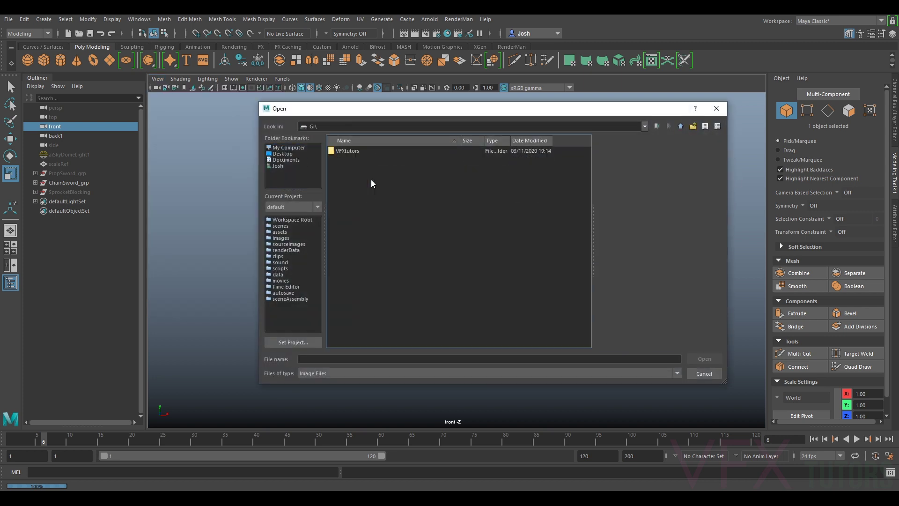
double_click(344, 150)
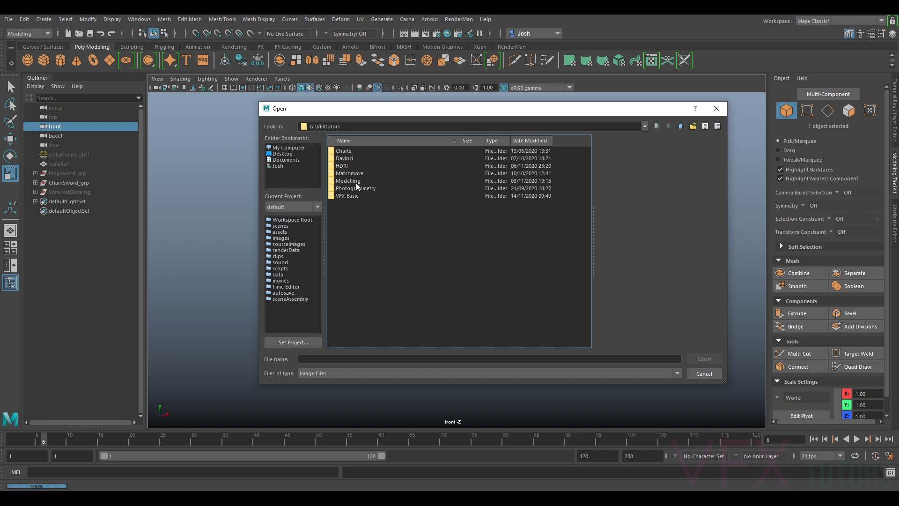
double_click(346, 180)
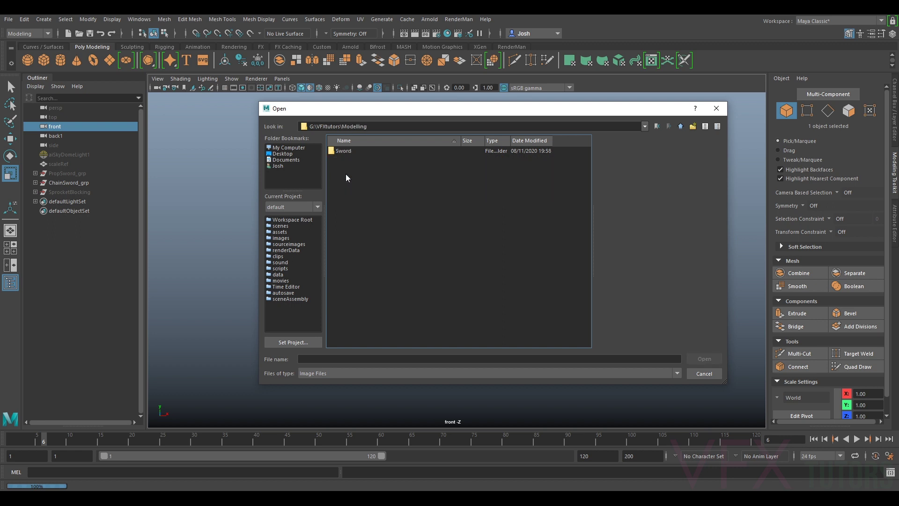
double_click(344, 152)
double_click(345, 172)
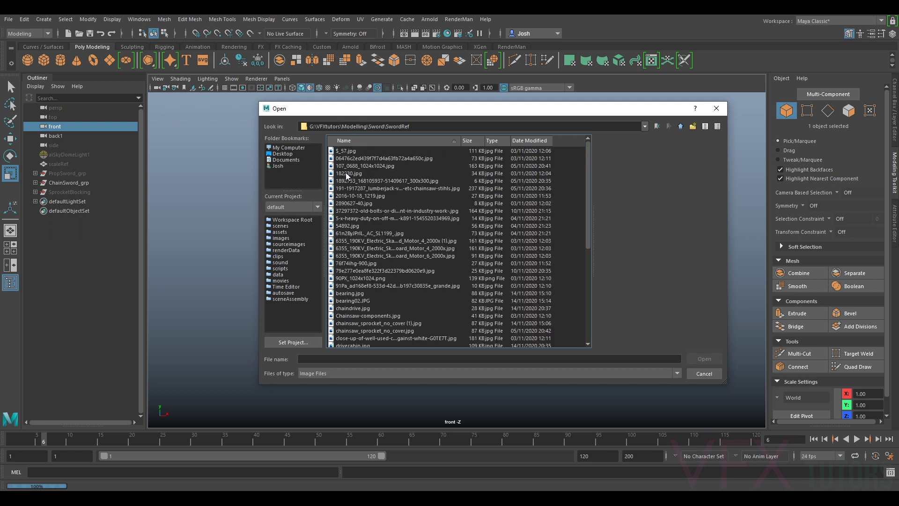
scroll(394, 214, "down", 8)
left_click(349, 301)
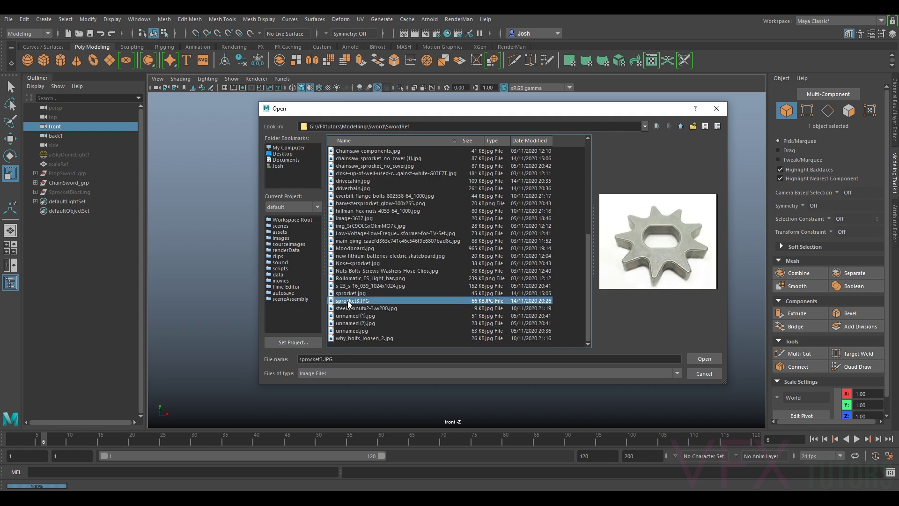
left_click(703, 360)
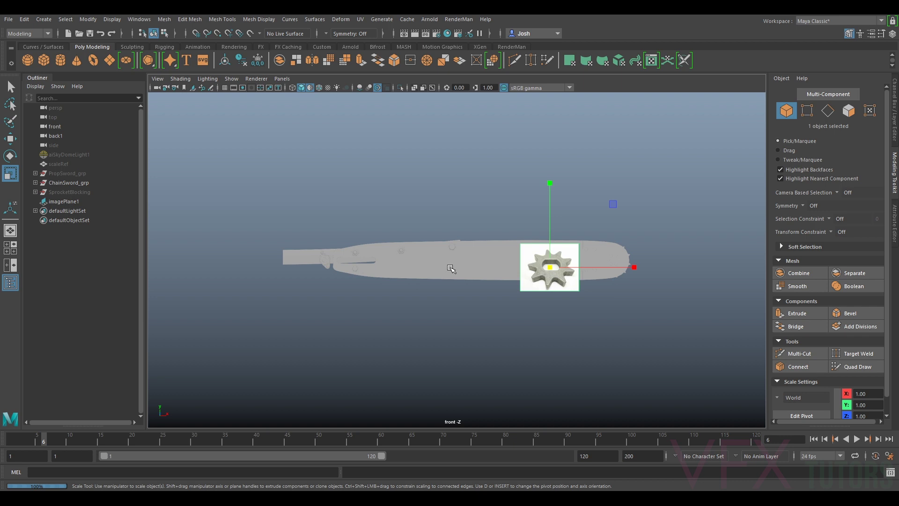
left_click(82, 183)
key("ctrl+h")
key("w")
left_click_drag(550, 251, 550, 193)
key("ctrl+z")
left_click(563, 261)
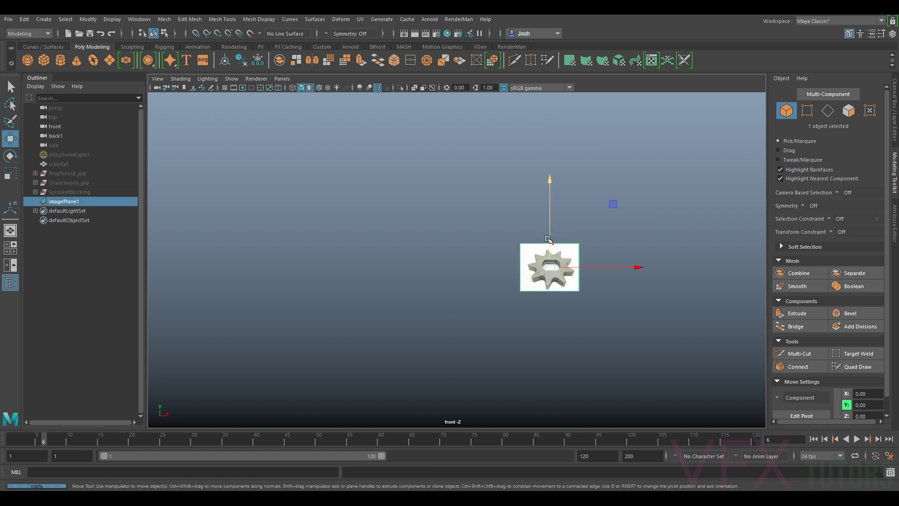
left_click_drag(549, 235, 550, 175)
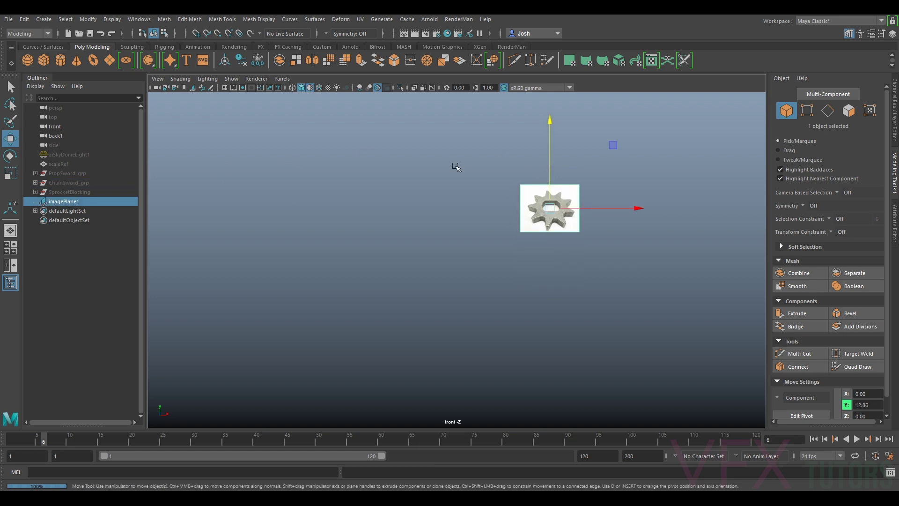
key("ctrl+z")
key("ctrl+z")
key("ctrl+z")
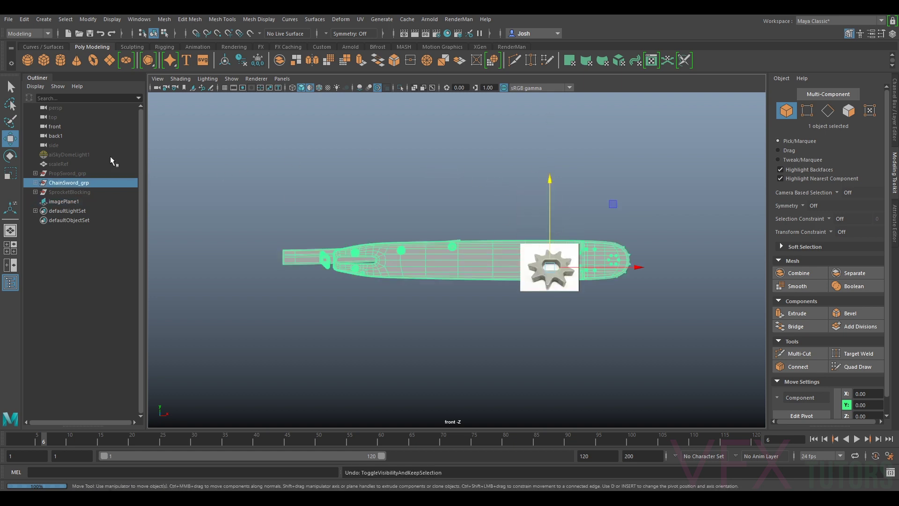
- Hide ChainSword_grp and move the sprocket image plane straight up to clear the space at its original position
key("h")
left_click(524, 256)
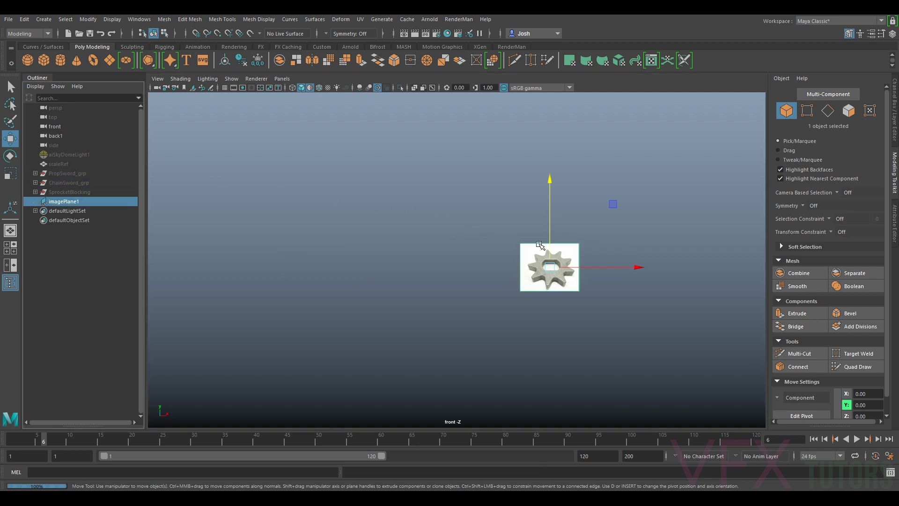
left_click_drag(546, 239, 545, 183)
left_click(251, 136)
- Start importing a second image plane for the front camera and browse to the G:\VFXtutors\Modelling\Sword\SwordRef folder
left_click(157, 79)
left_click(173, 95)
left_click(157, 78)
mouse_move(229, 287)
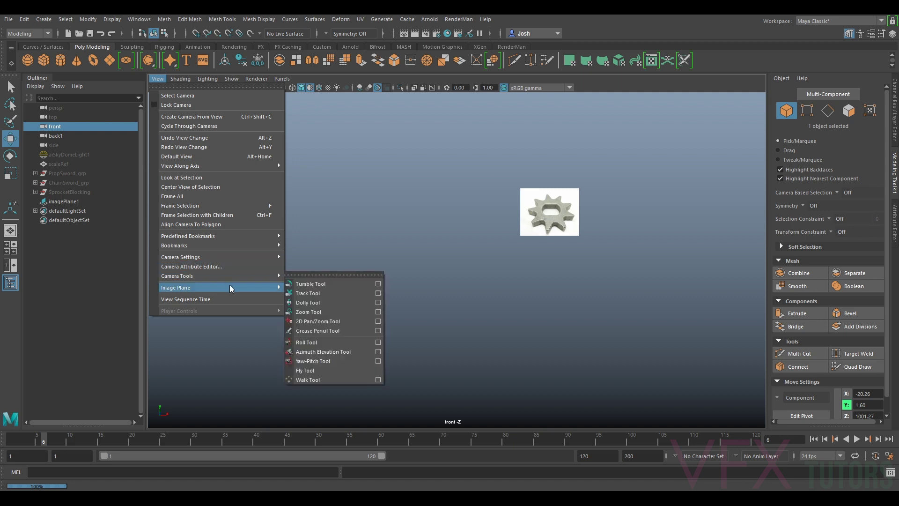
left_click(307, 299)
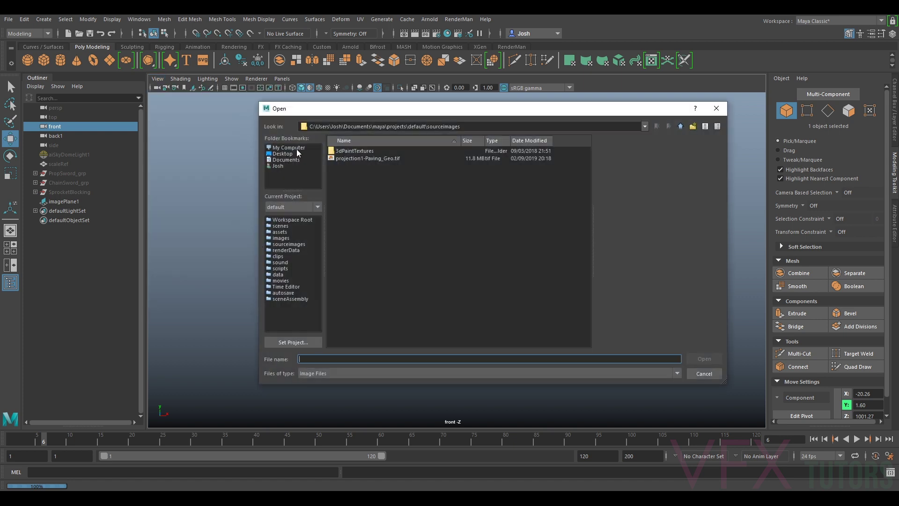
double_click(361, 181)
double_click(347, 151)
double_click(352, 182)
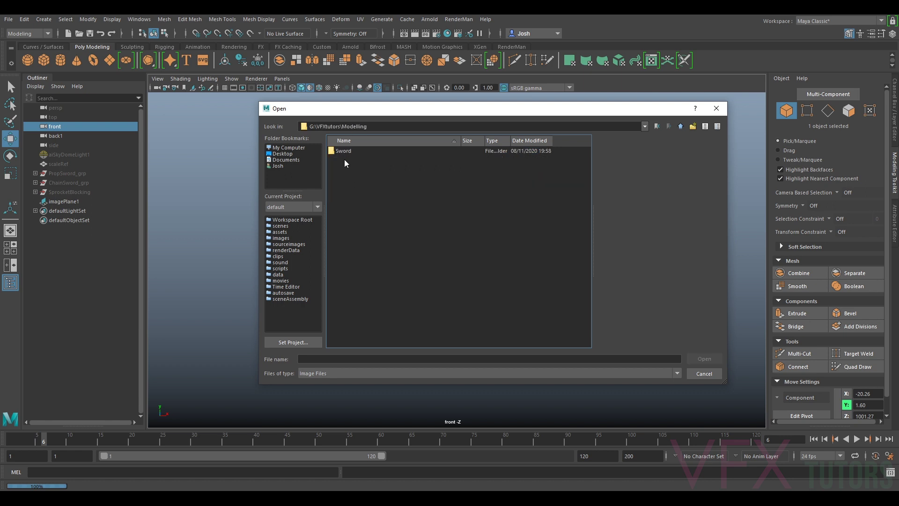
double_click(340, 150)
double_click(345, 172)
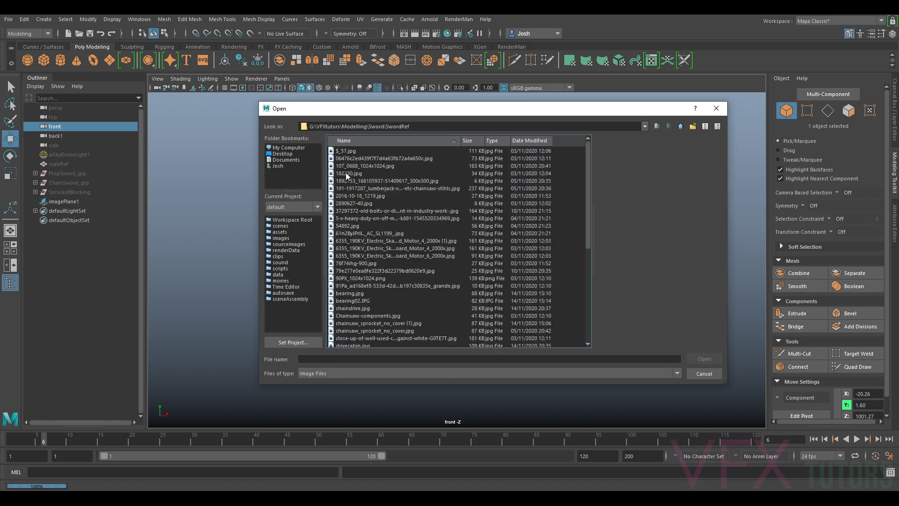
- Preview the reference images in turn and import chainsaw_sprocket_no_cover.jpg as the image plane
left_click(445, 211)
key("Down")
key("Down")
key("Down")
key("Down")
key("Down")
key("Down")
key("Down")
key("Down")
key("Down")
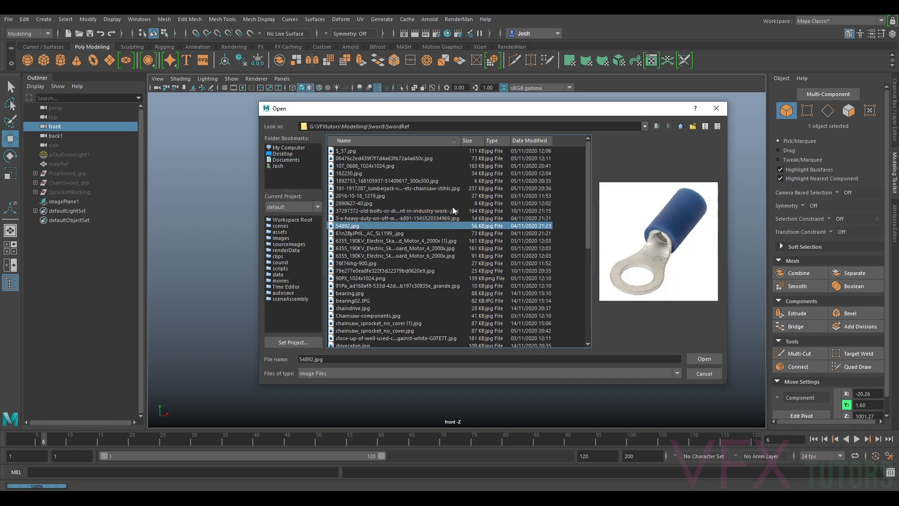
key("Down")
key("Down")
key("Down")
key("Down")
key("Down")
key("Down")
key("Down")
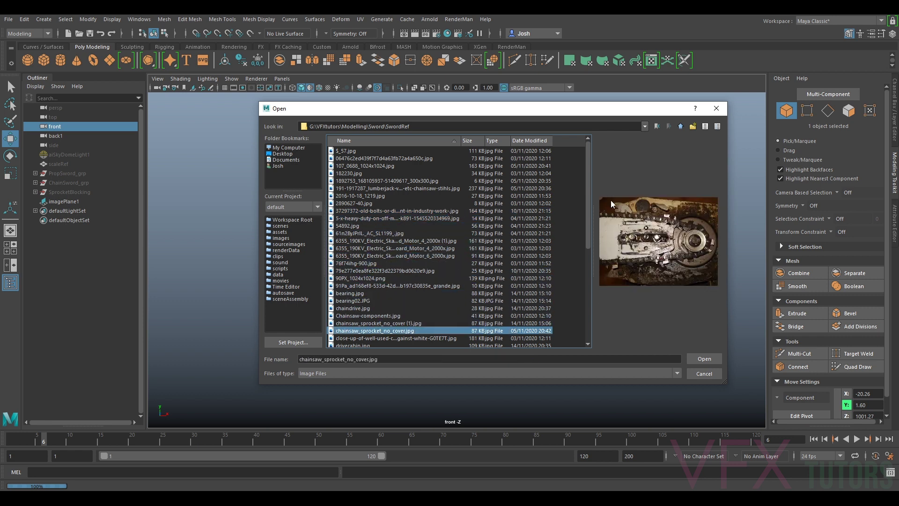
key("Down")
key("Up")
left_click(704, 358)
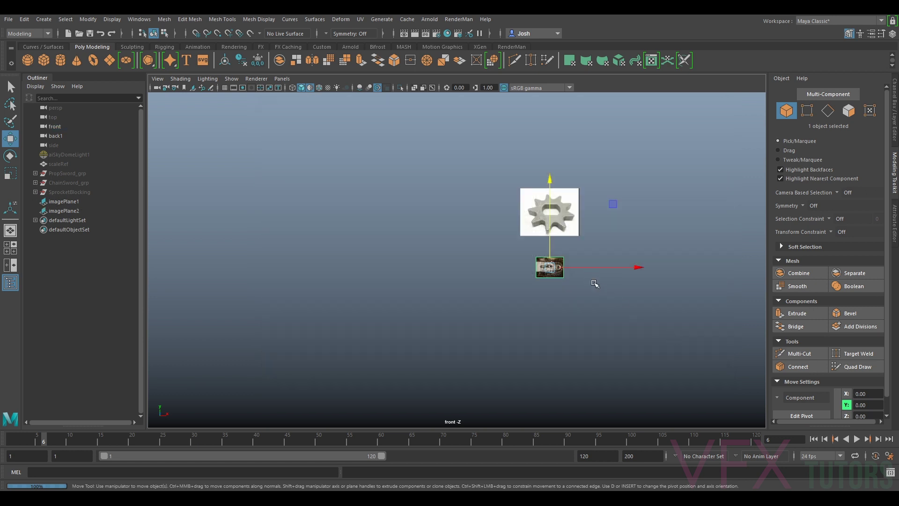
- Scale the chainsaw image plane uniformly by about 7.4 and move it beside the sprocket image to about X -36.73, Y 4.08
key("r")
left_click_drag(550, 267, 661, 284)
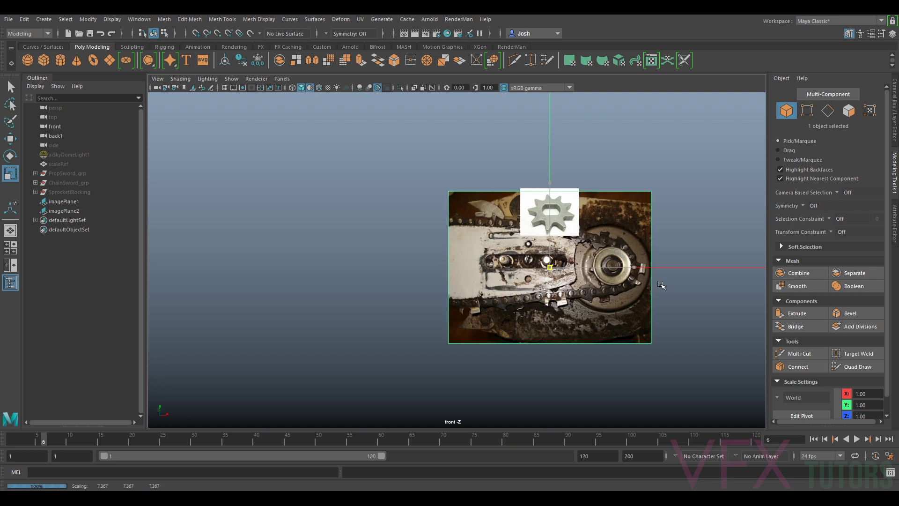
key("w")
left_click_drag(544, 269, 375, 249)
scroll(427, 215, "up", 5)
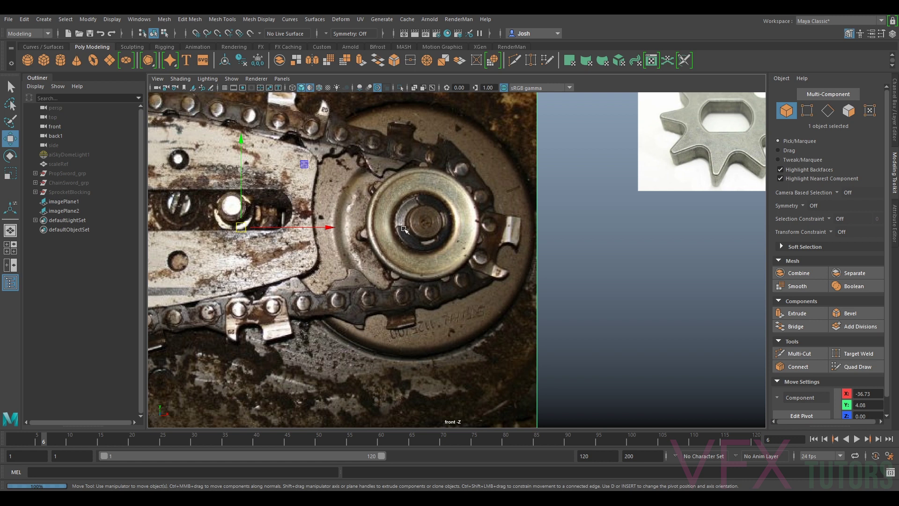
scroll(353, 239, "down", 5)
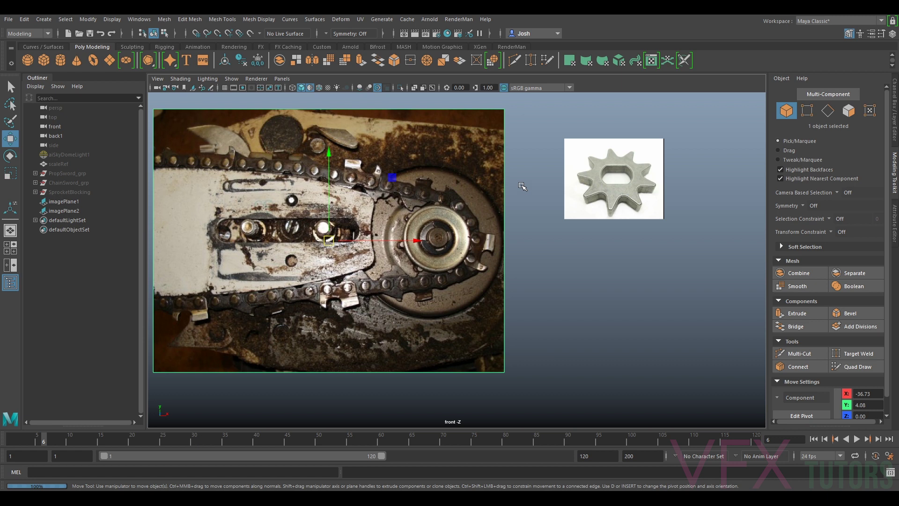
middle_click_drag(569, 256, 536, 277, "alt")
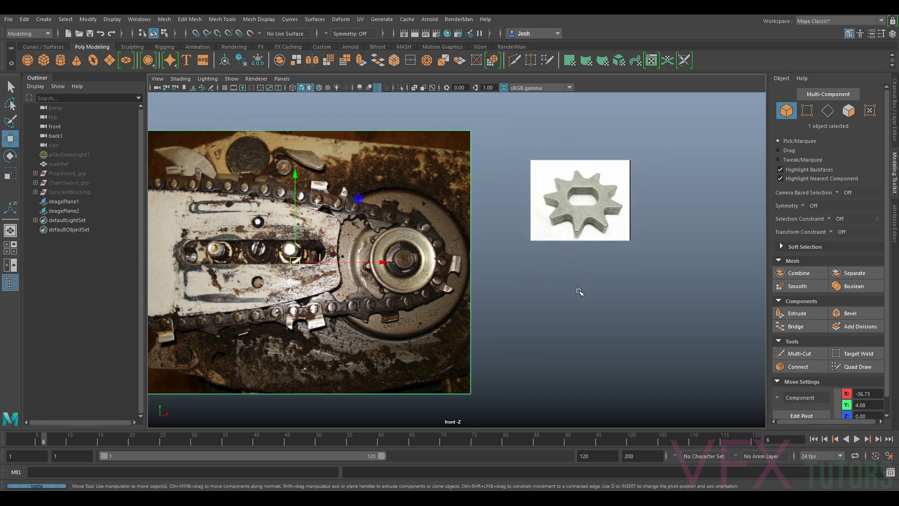
- Deselect the chainsaw image plane, create a polygon cylinder at the origin, and set its Rotate X to 90
left_click(580, 292)
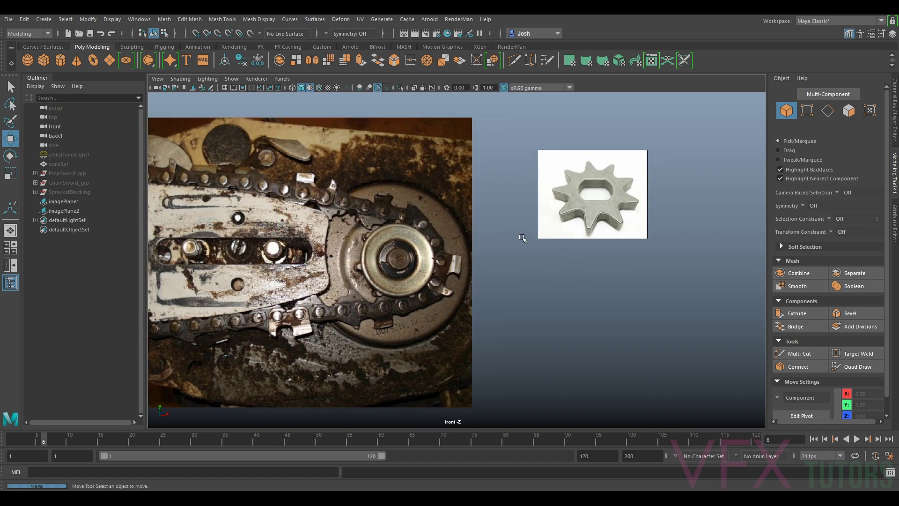
scroll(524, 244, "up", 2)
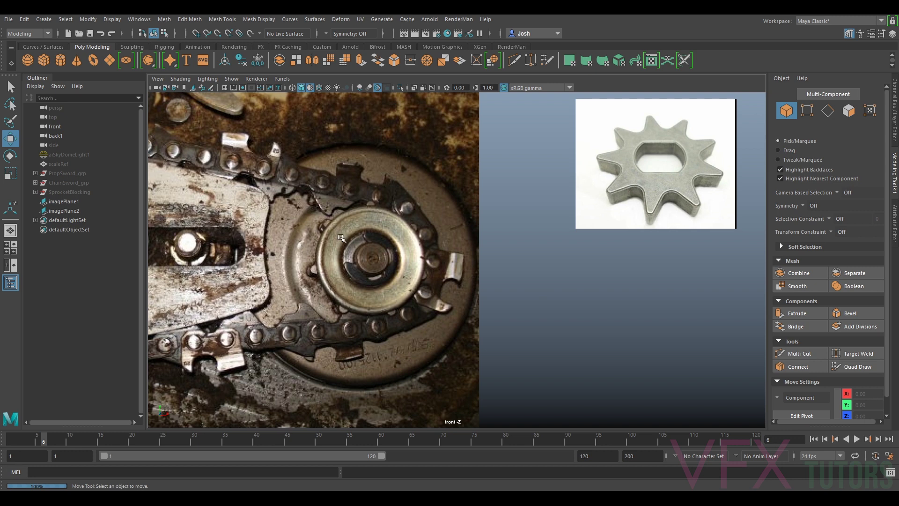
scroll(340, 242, "down", 3)
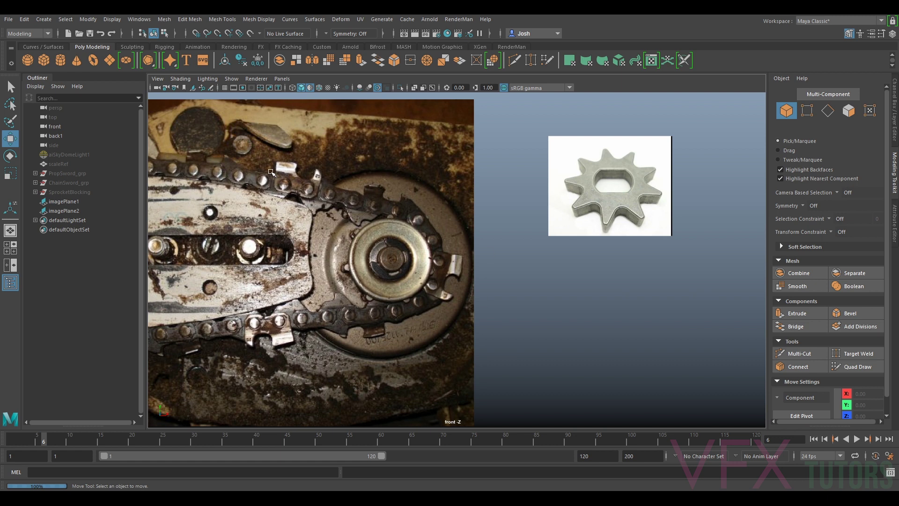
scroll(412, 273, "up", 2)
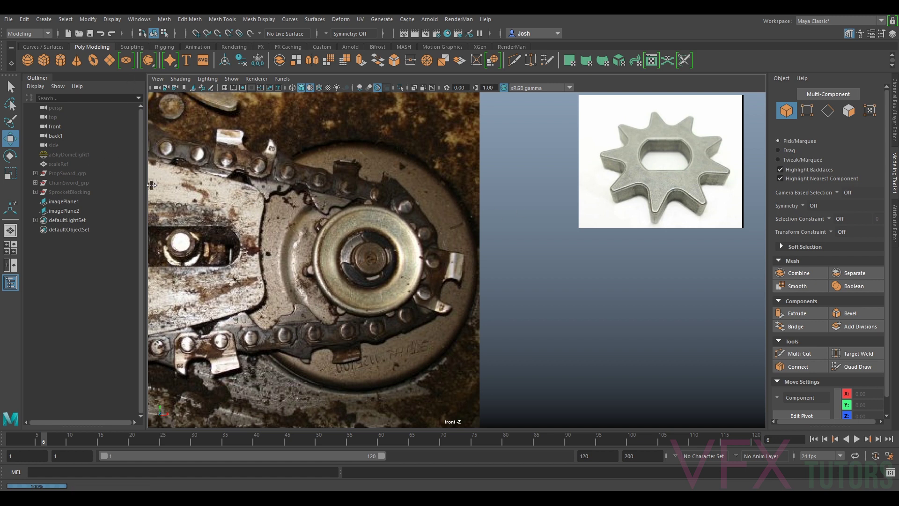
left_click(60, 60)
scroll(666, 289, "down", 2)
key("e")
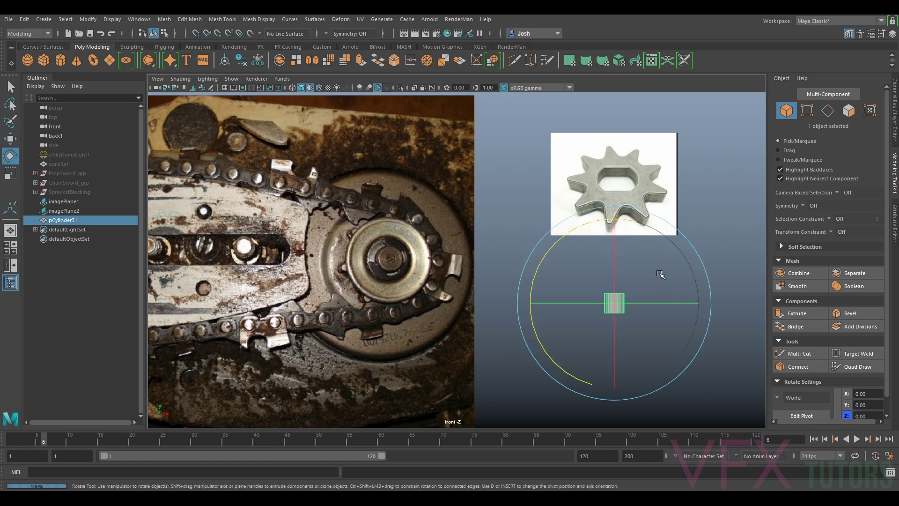
left_click_drag(616, 255, 773, 261)
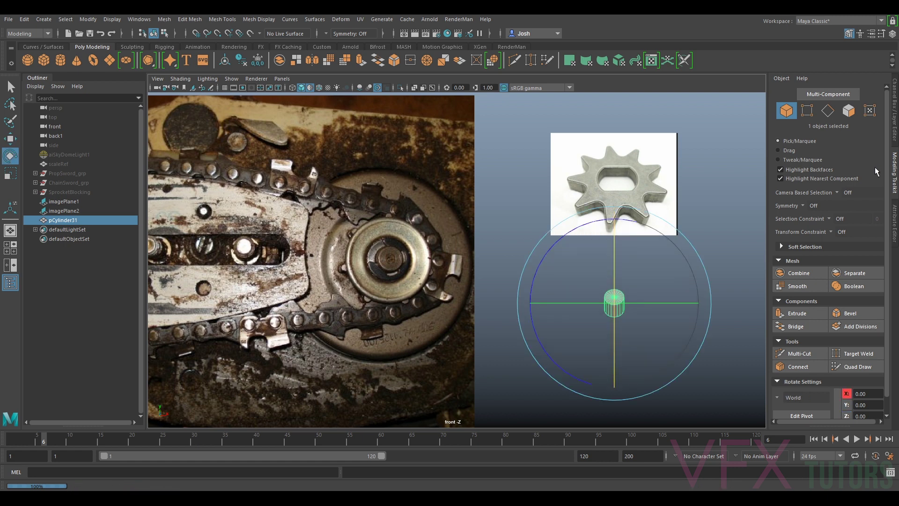
left_click(895, 220)
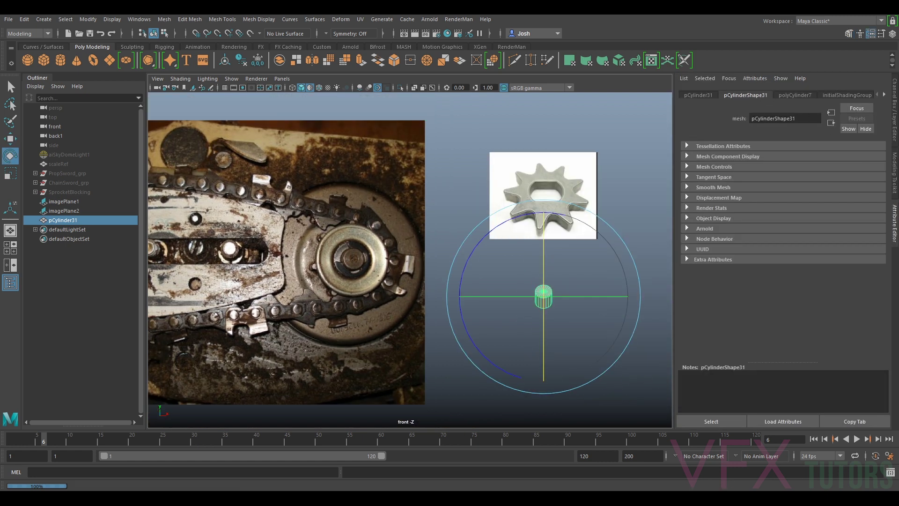
left_click(895, 113)
left_click(871, 127)
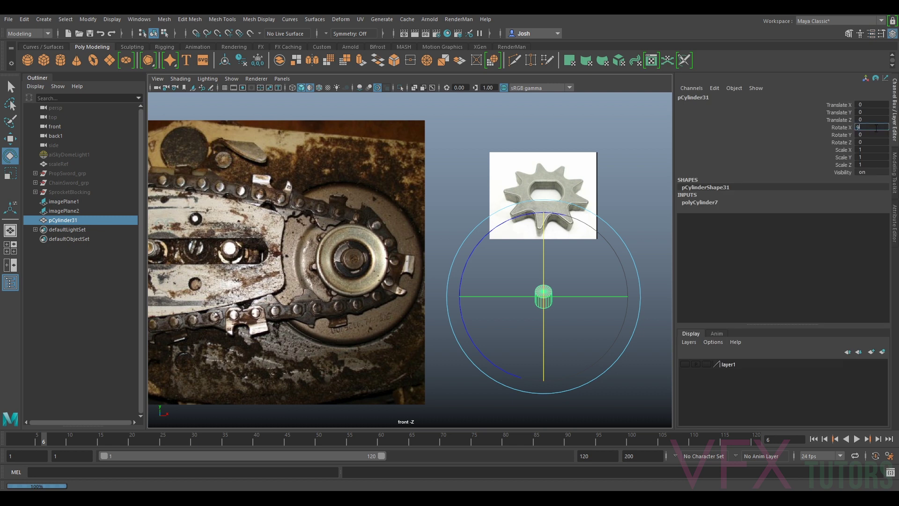
key("Return")
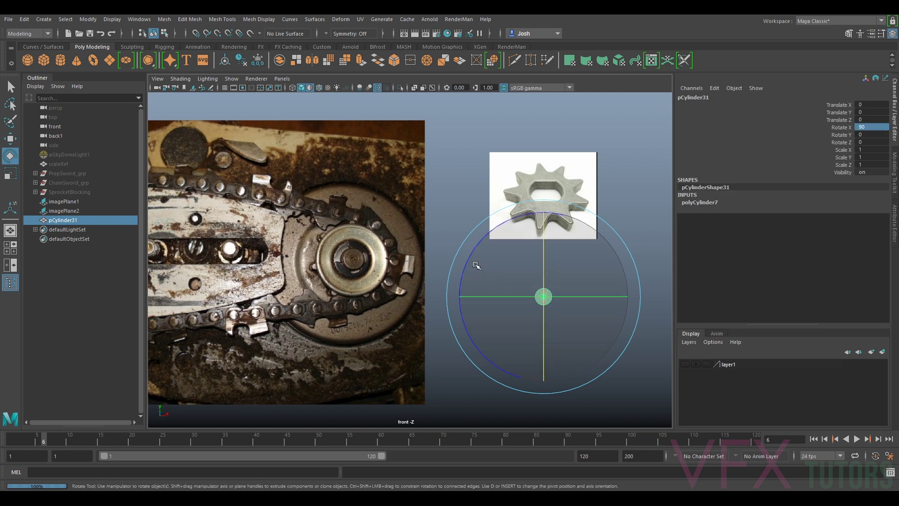
- Scale the cylinder uniformly to about 3, turn on X-Ray shading, and move the cylinder over the chainsaw photo's sprocket hub
key("r")
left_click_drag(543, 296, 518, 285)
key("w")
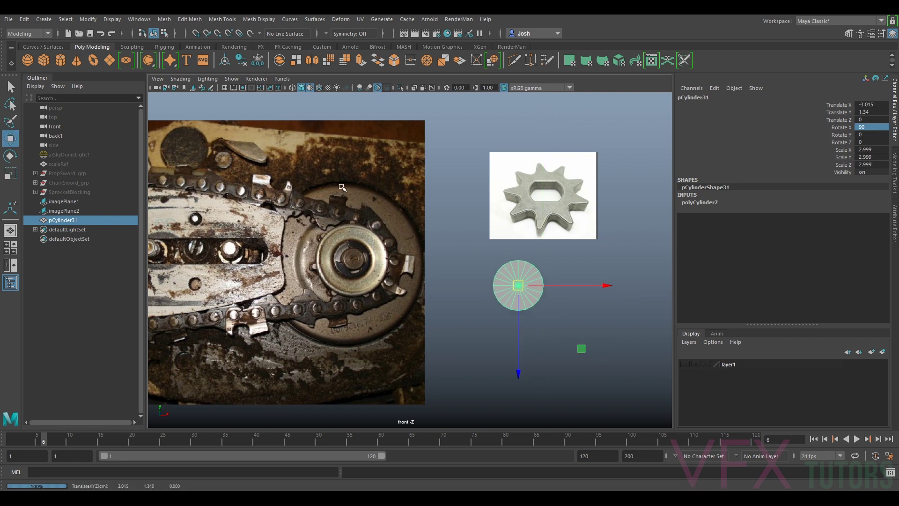
left_click(181, 79)
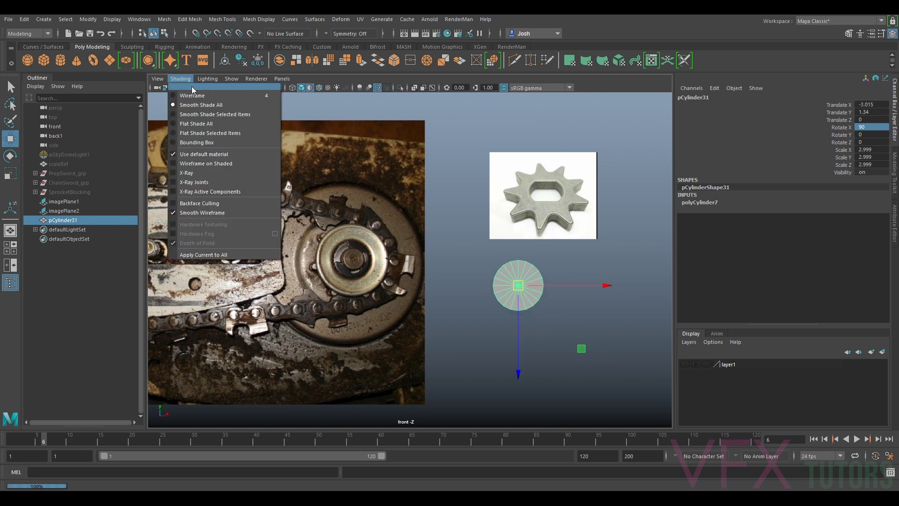
left_click(187, 172)
mouse_move(515, 284)
left_mouse_down()
mouse_move(355, 253)
mouse_move(341, 259)
left_mouse_up()
scroll(401, 261, "up", 4)
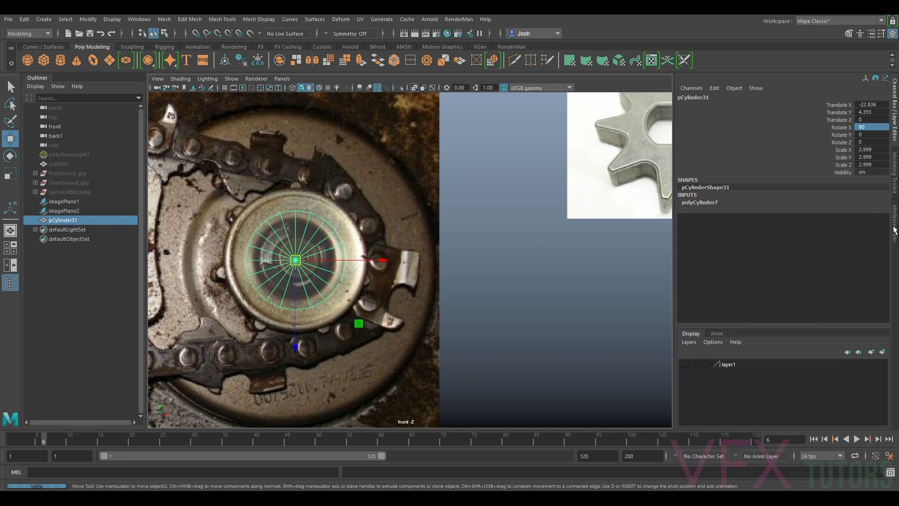
- Set the cylinder's Subdivisions Axis to 7 and fine-tune its position to centre it on the sprocket hub
left_click(894, 224)
left_click(794, 96)
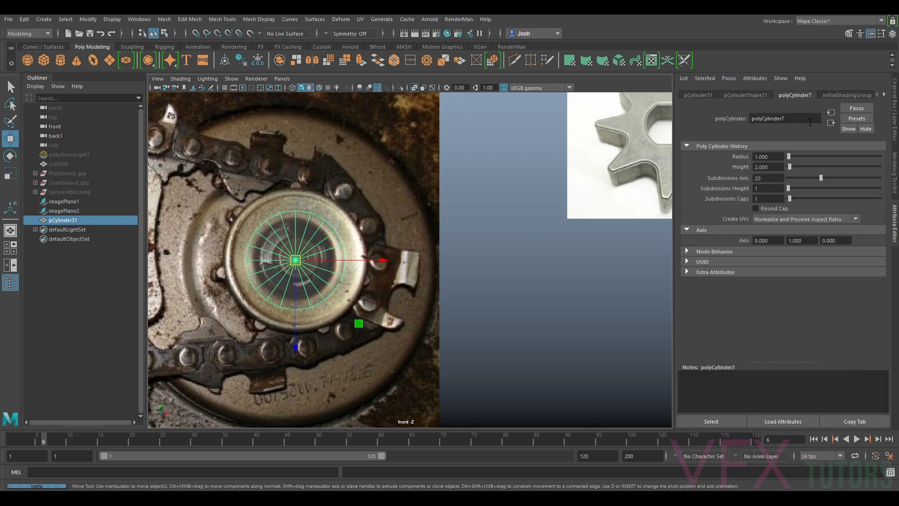
left_click_drag(804, 181, 796, 179)
middle_click_drag(293, 210, 412, 216, "alt")
left_click_drag(422, 257, 440, 244)
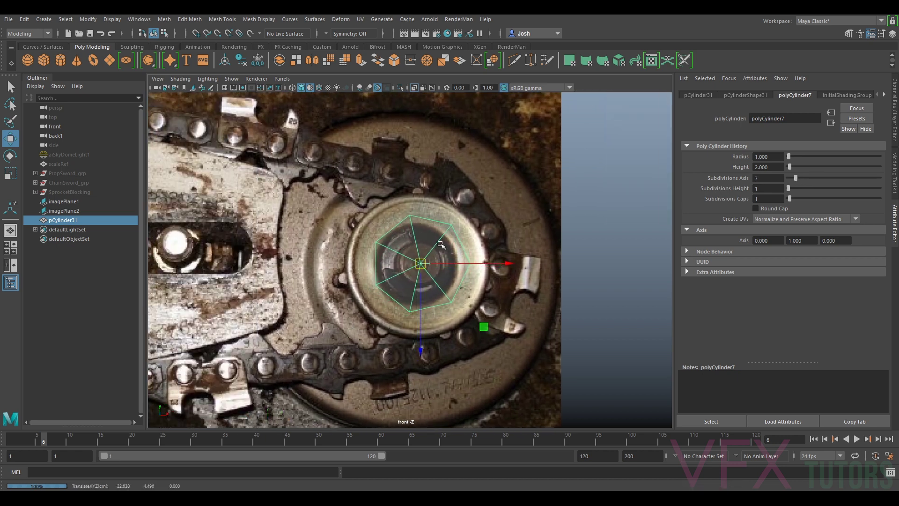
- Extrude the cylinder's seven side faces outward with Keep Faces Together off and a Local Translate Z of about 1.9
right_click_drag(428, 230, 423, 209)
left_click(419, 276)
left_click_drag(440, 246, 404, 283, "ctrl")
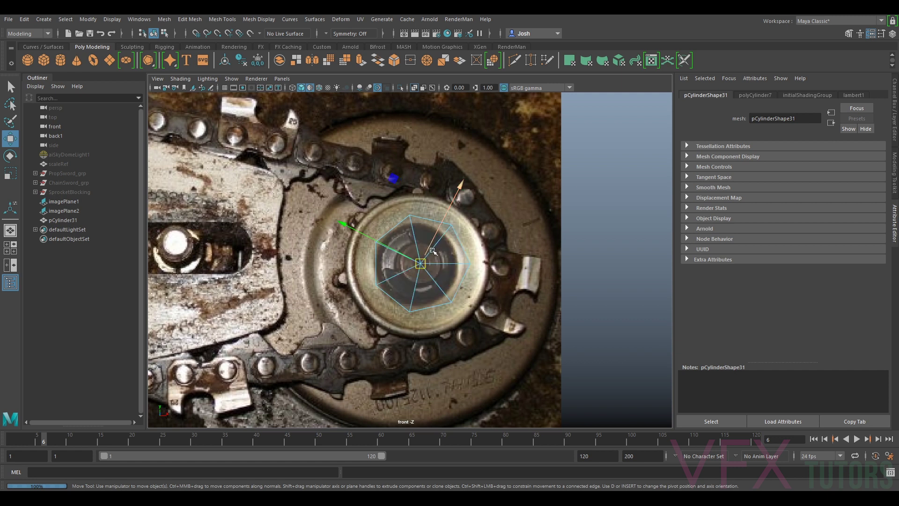
key("ctrl+e")
left_click_drag(434, 192, 466, 172)
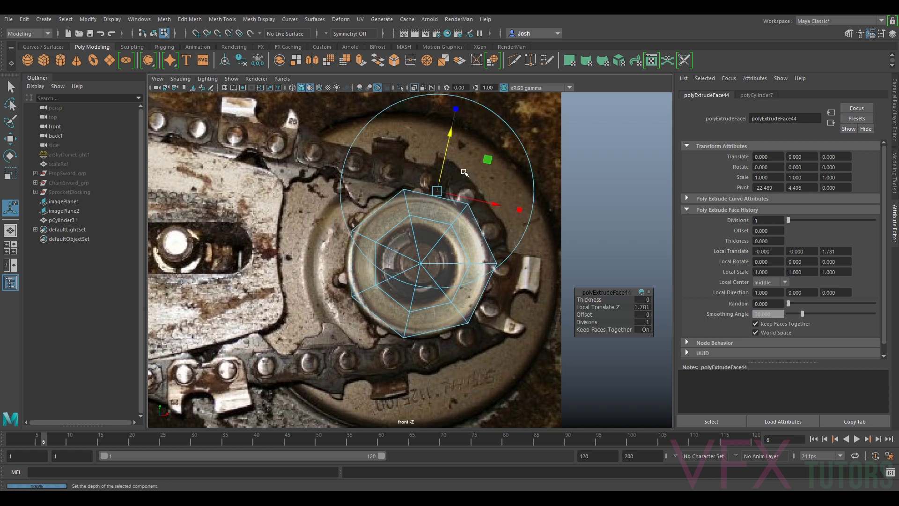
left_click(646, 332)
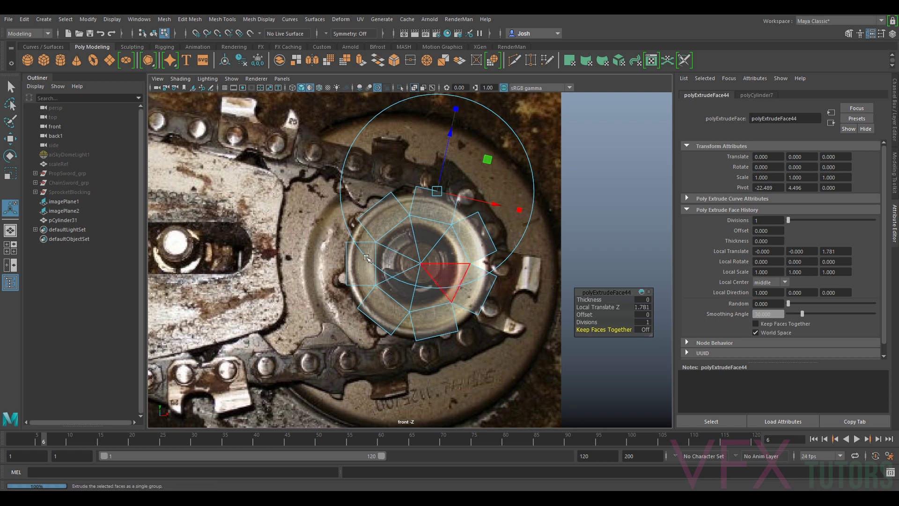
left_click_drag(441, 173, 445, 173)
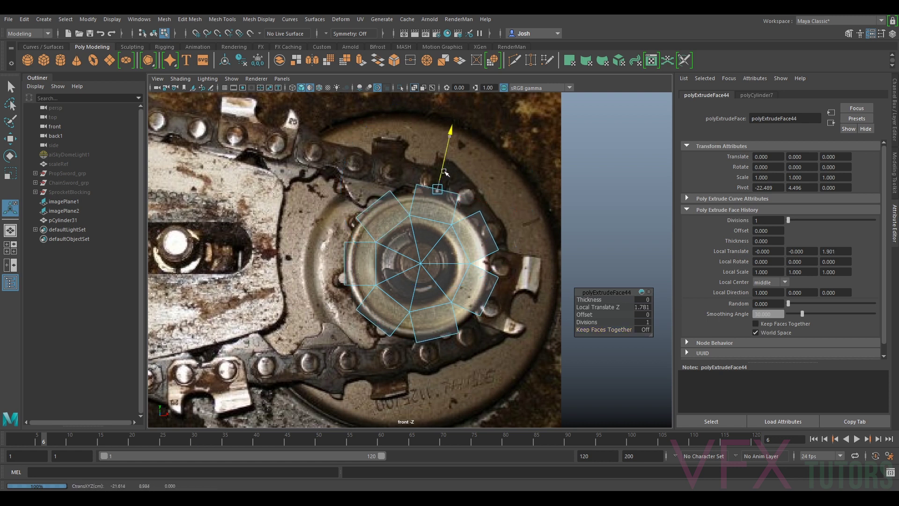
left_click_drag(445, 171, 444, 172)
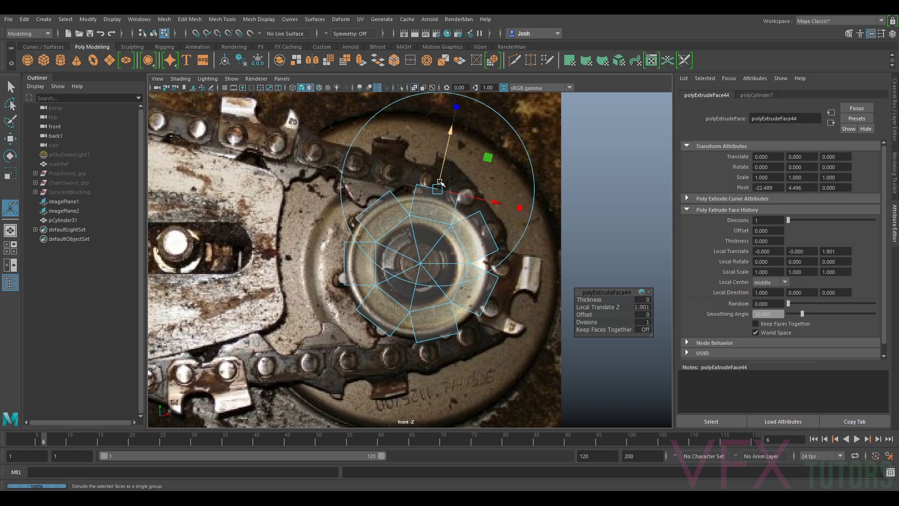
- Set the Scale tool's axis orientation to Component and narrow the outer ends of the extruded faces into tapered teeth
scroll(484, 268, "down", 2)
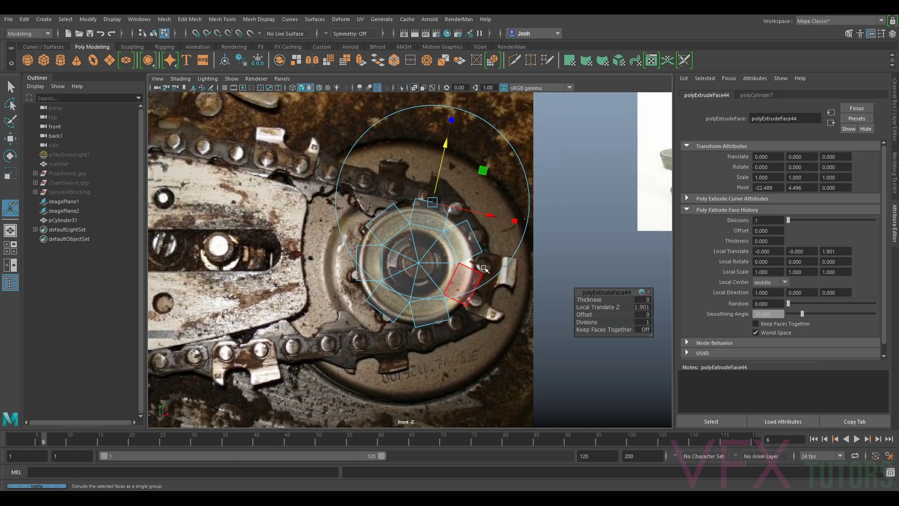
scroll(527, 253, "down", 1)
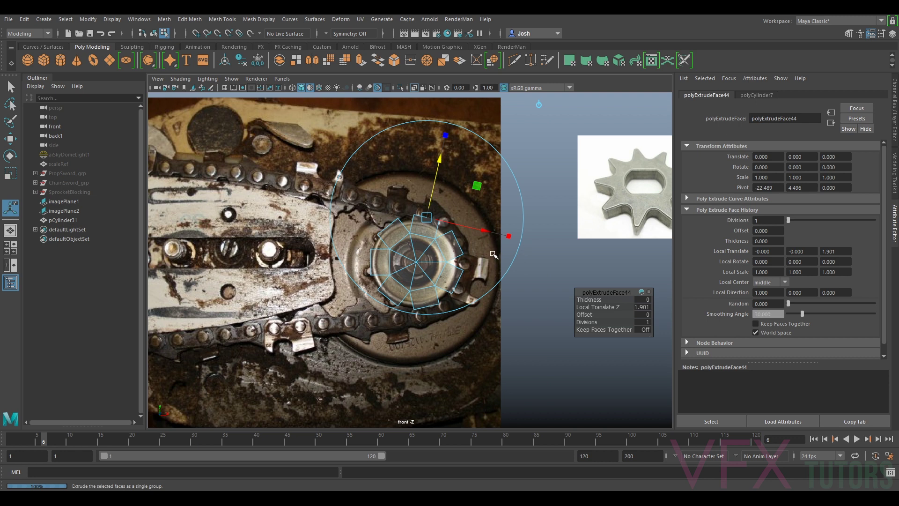
scroll(483, 256, "up", 2)
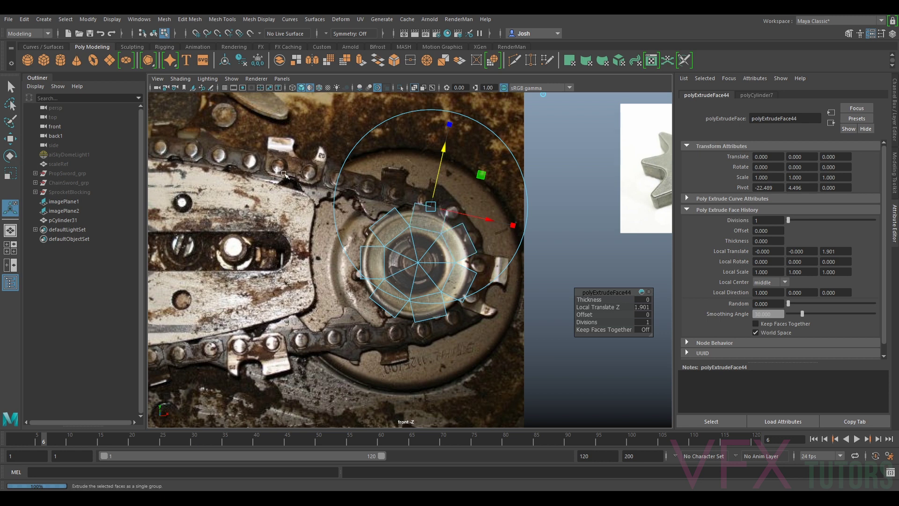
key("r")
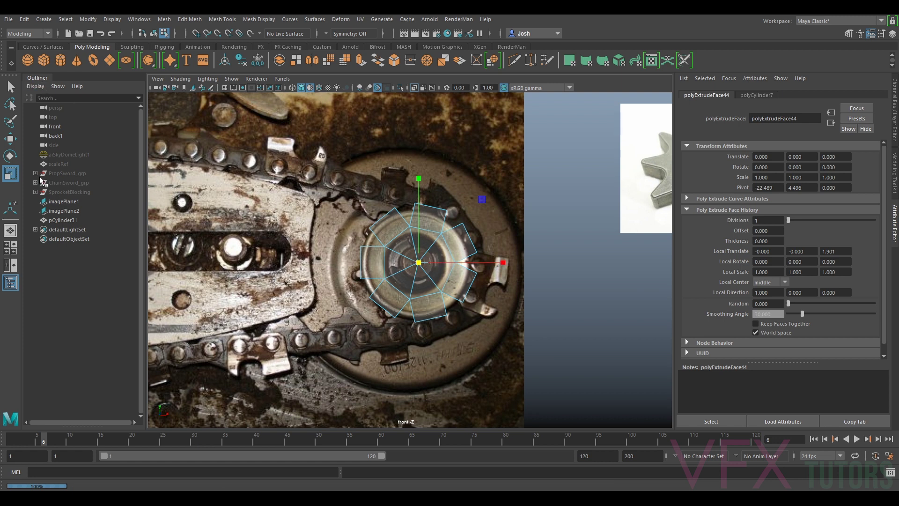
double_click(12, 175)
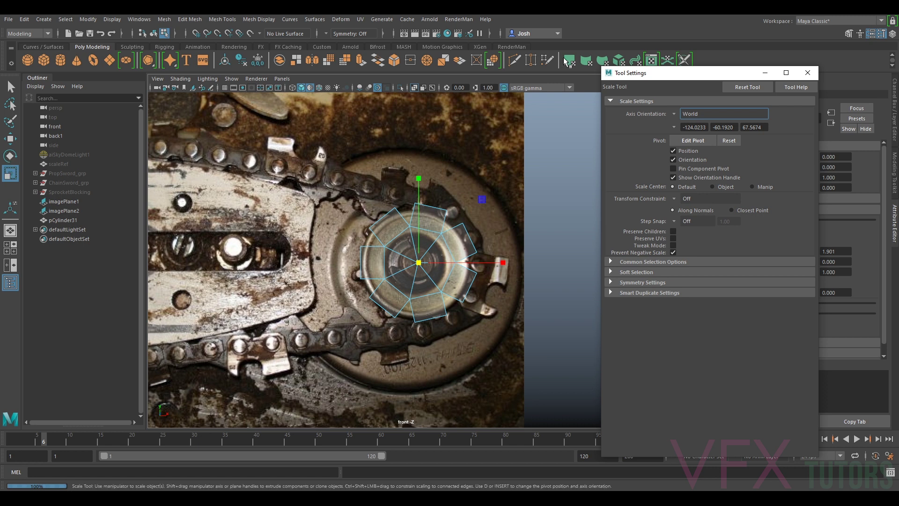
left_click(675, 115)
left_click(707, 135)
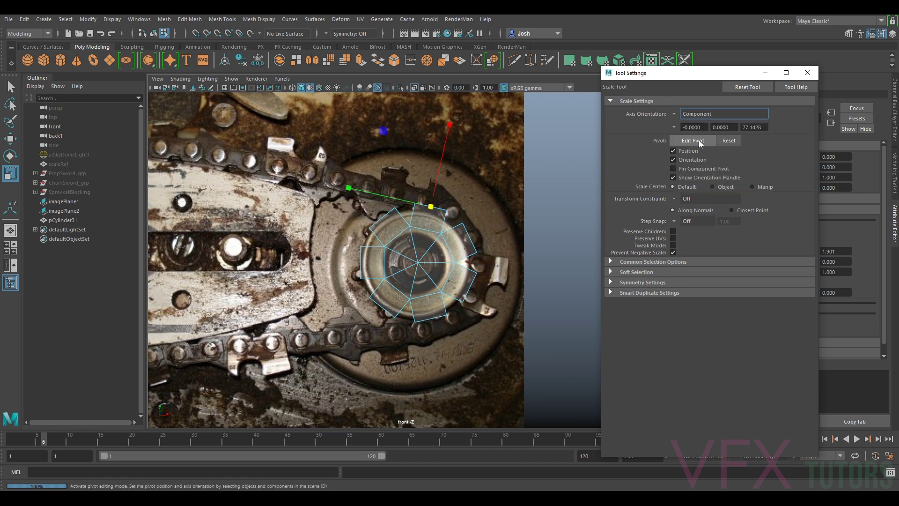
left_click_drag(349, 188, 416, 209)
scroll(415, 211, "up", 3)
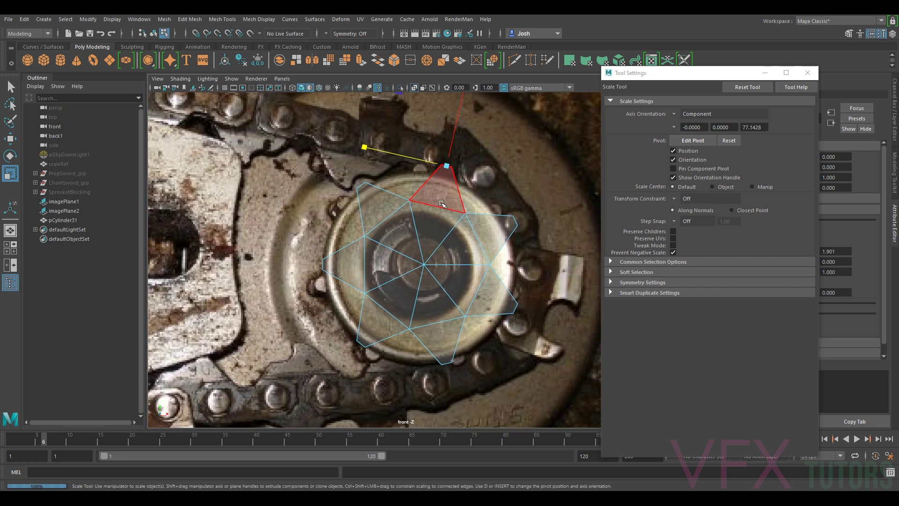
scroll(346, 199, "down", 3)
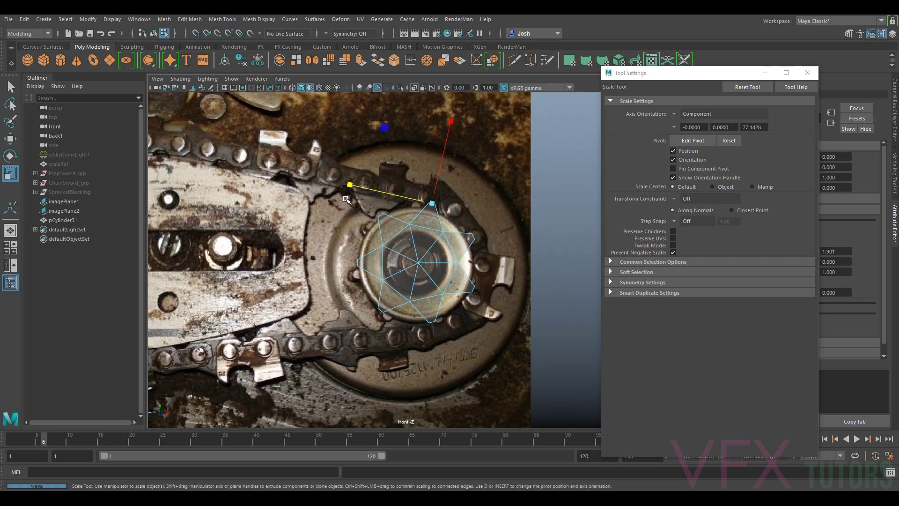
- Switch to the perspective view, select the toothed cylinder as an object, and move it forward clear of the image planes
left_click(281, 78)
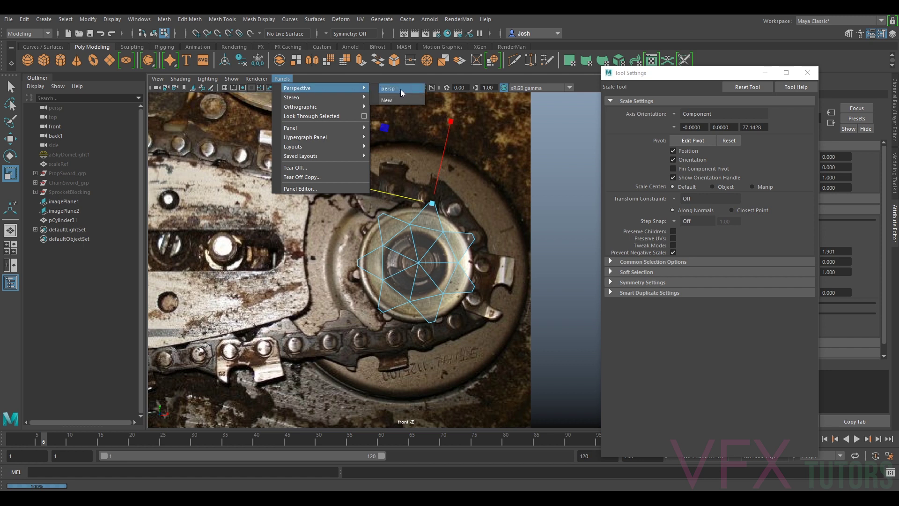
left_click(400, 89)
scroll(402, 180, "down", 5)
left_click_drag(478, 255, 507, 228, "alt")
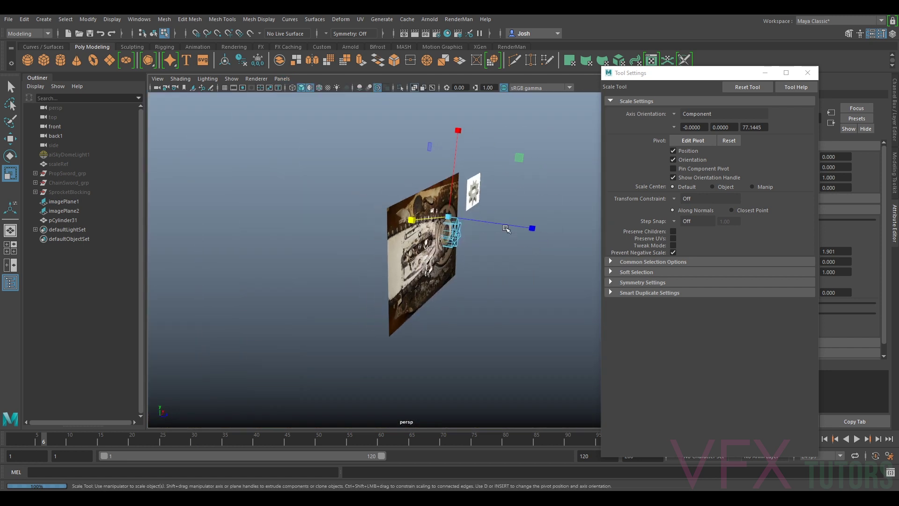
middle_click_drag(508, 229, 317, 276, "alt")
scroll(317, 276, "up", 5)
right_click(288, 275)
right_click_drag(336, 209, 338, 213)
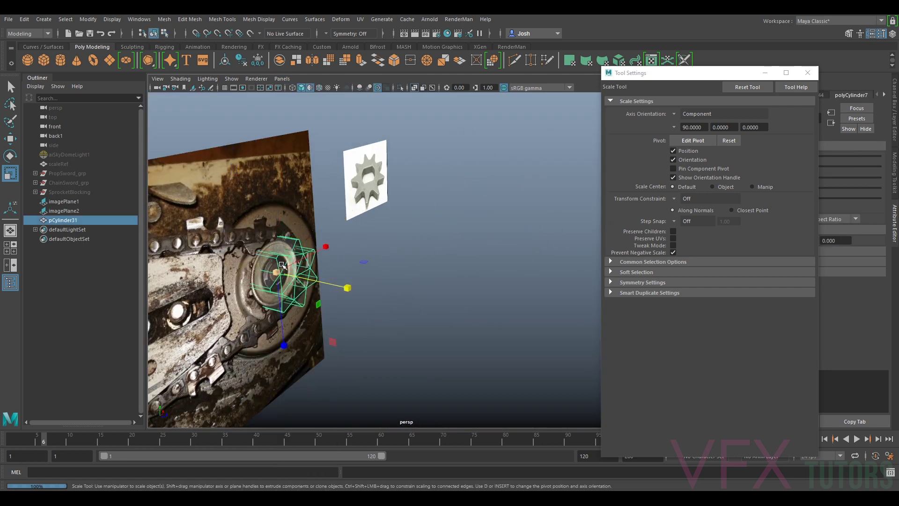
key("w")
left_click_drag(311, 284, 423, 318)
left_click_drag(424, 318, 449, 315, "alt")
- Delete the toothed cylinder's side and back faces, keeping only the flat star-shaped front cap
right_click_drag(327, 229, 331, 260)
left_click_drag(289, 232, 435, 397)
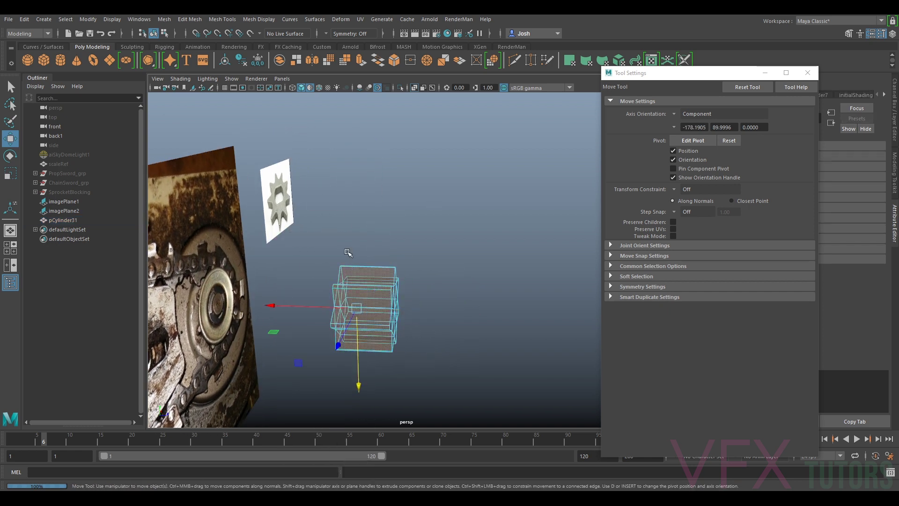
key("Delete")
scroll(405, 299, "up", 4)
left_click_drag(403, 318, 342, 323, "alt")
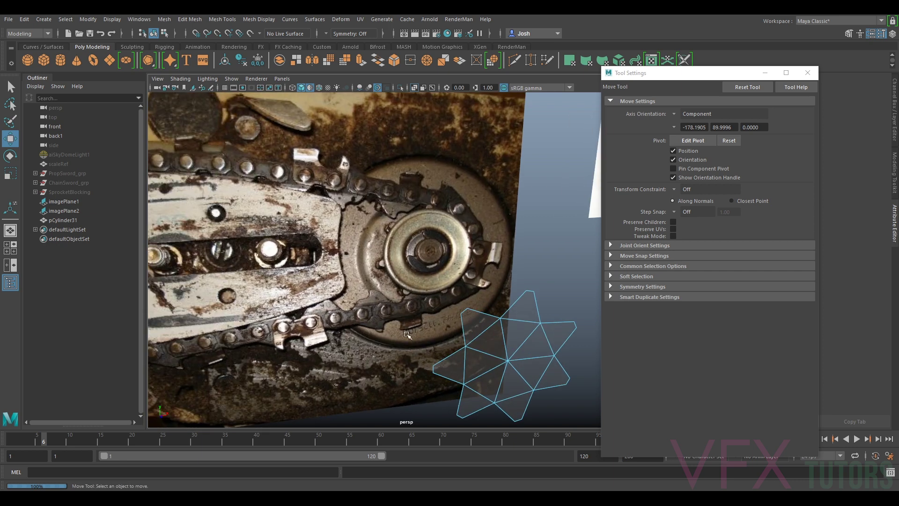
- Select the star-shaped mesh as an object, centre its pivot and switch to the front orthographic view
right_click_drag(480, 243, 458, 204)
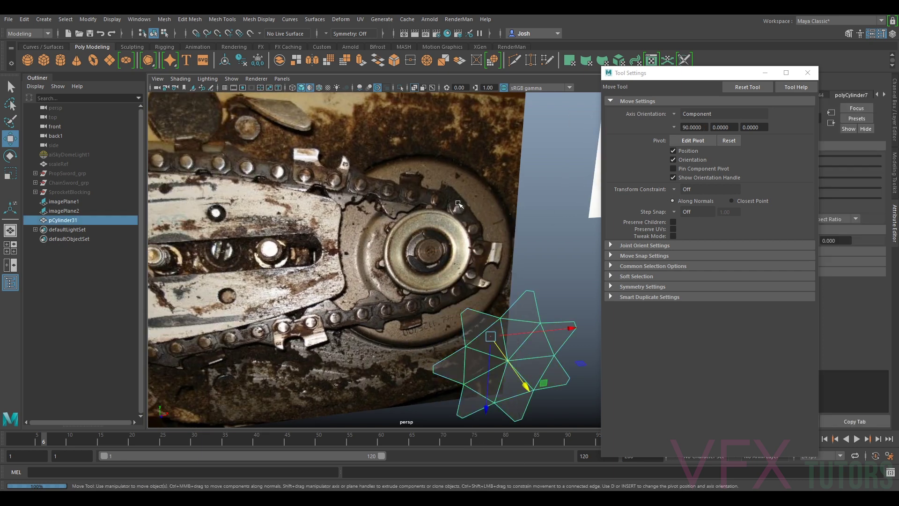
left_click(277, 79)
left_click(278, 79)
left_click(240, 60)
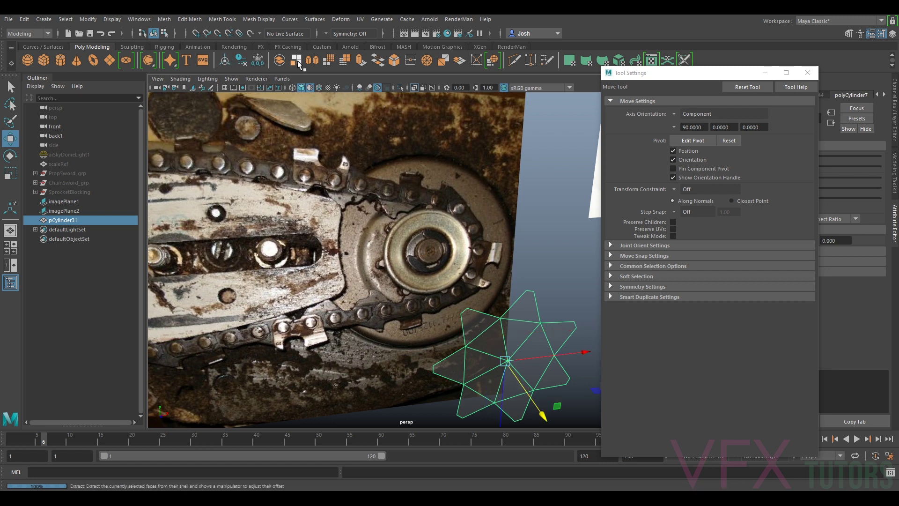
left_click(282, 79)
mouse_move(328, 88)
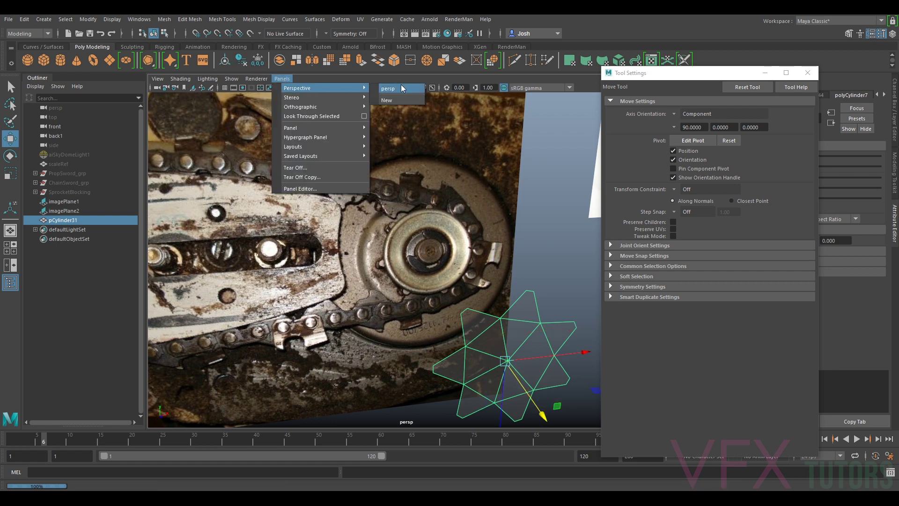
mouse_move(342, 107)
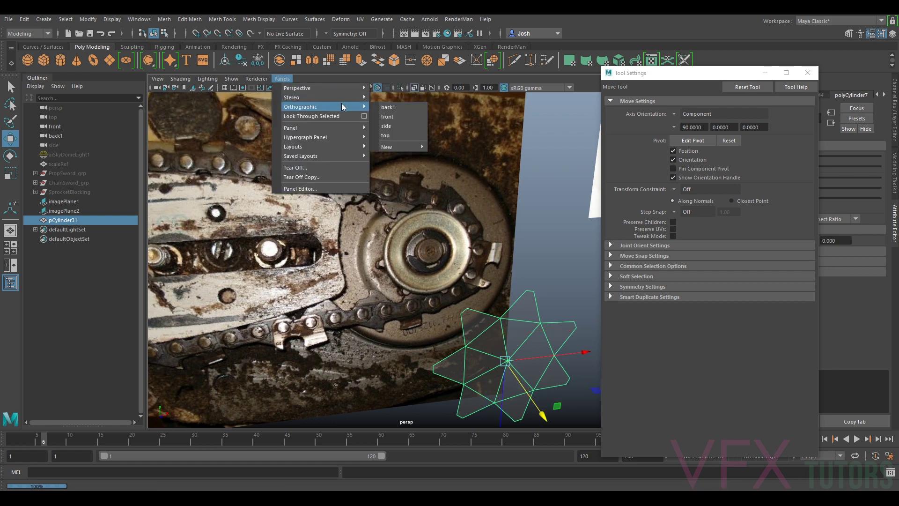
left_click(403, 117)
- Move the star's pivot onto its central vertex, where the hub's triangular faces meet
scroll(464, 330, "up", 4)
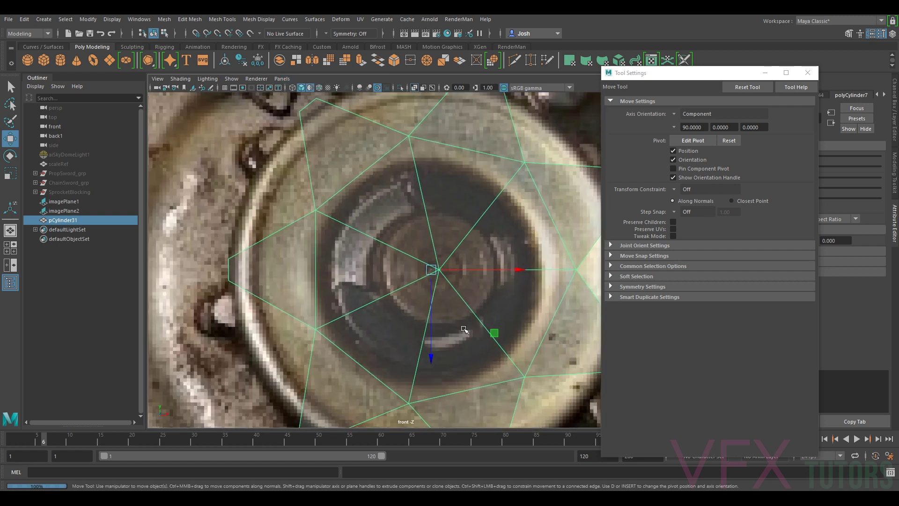
scroll(462, 315, "down", 4)
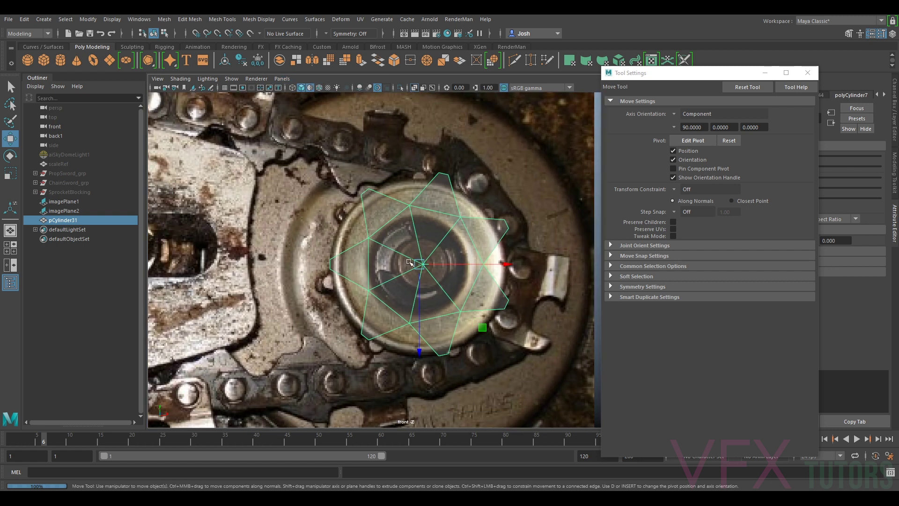
scroll(409, 262, "up", 2)
key("d")
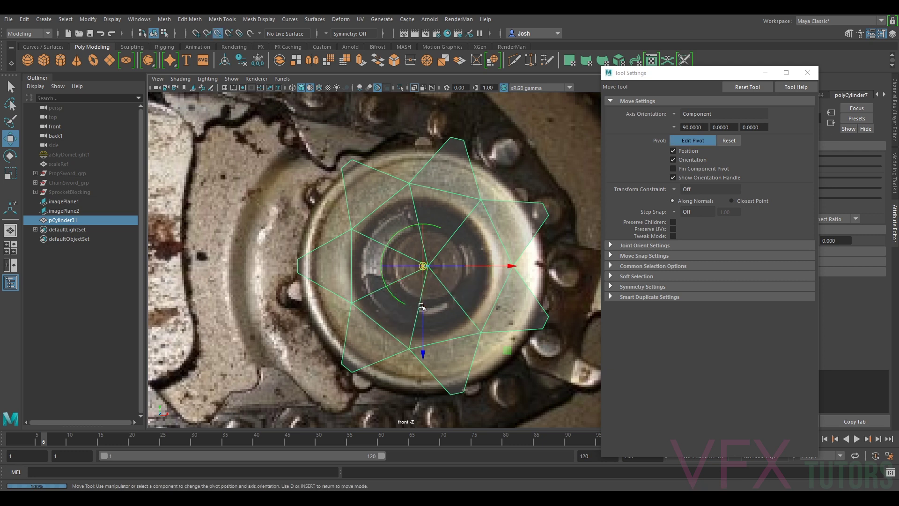
left_click_drag(482, 266, 426, 268)
left_click_drag(428, 316, 428, 266)
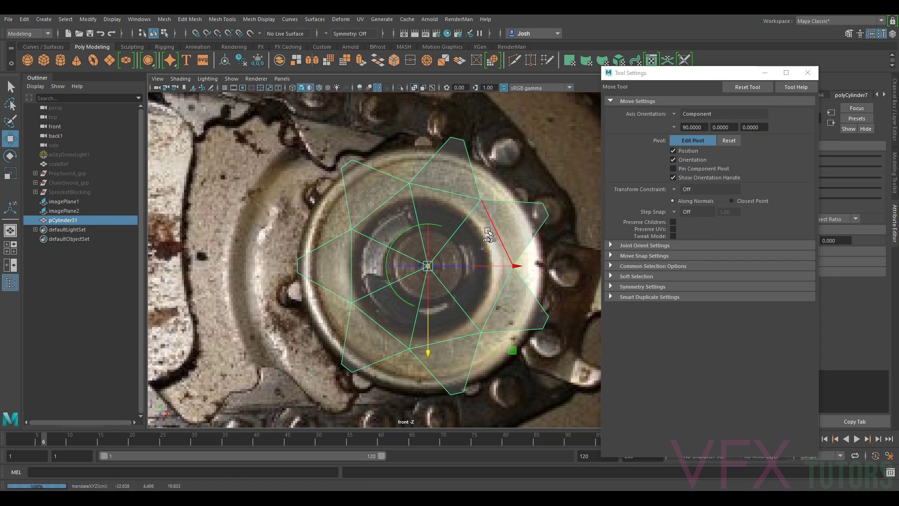
key("d")
key("e")
left_click_drag(475, 188, 204, 232)
key("ctrl+z")
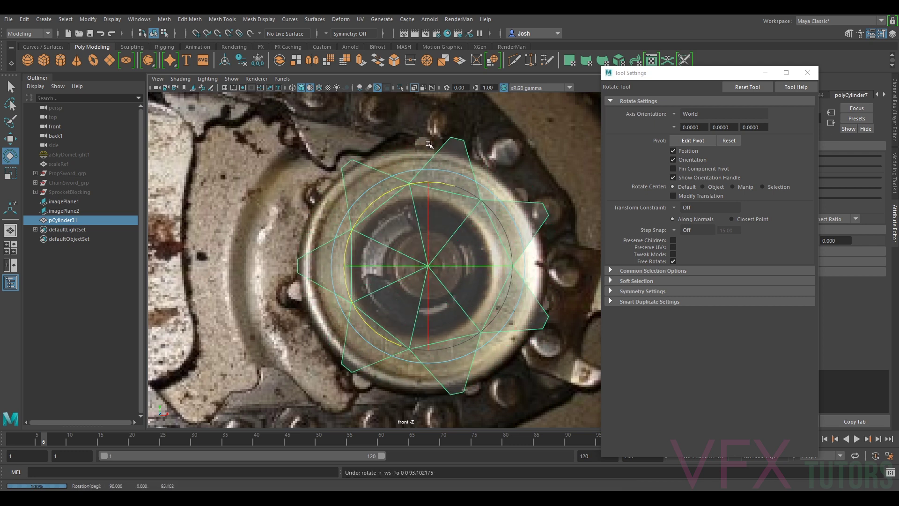
- Scale the ring of seven inner edges at the bases of the teeth inward, toward the star's centre
right_click_drag(469, 214, 469, 189)
left_click(437, 190)
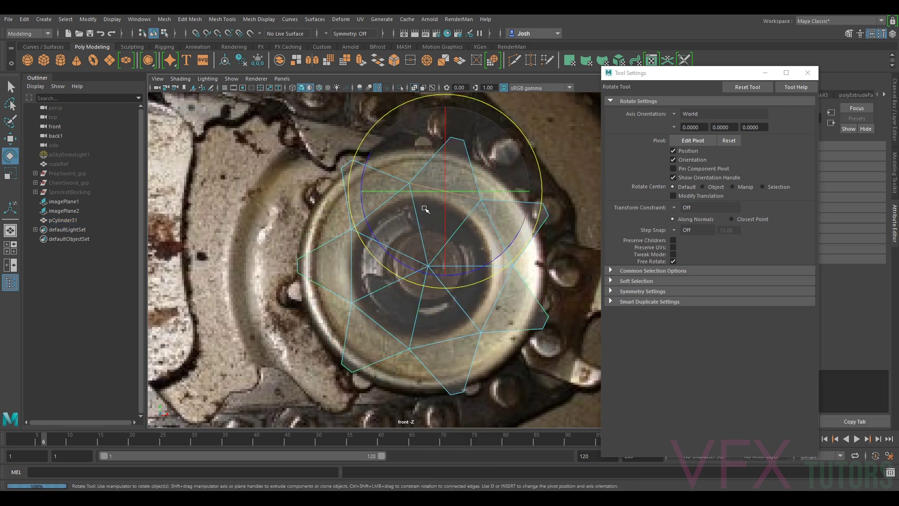
key("w")
left_click(379, 221, "ctrl+shift")
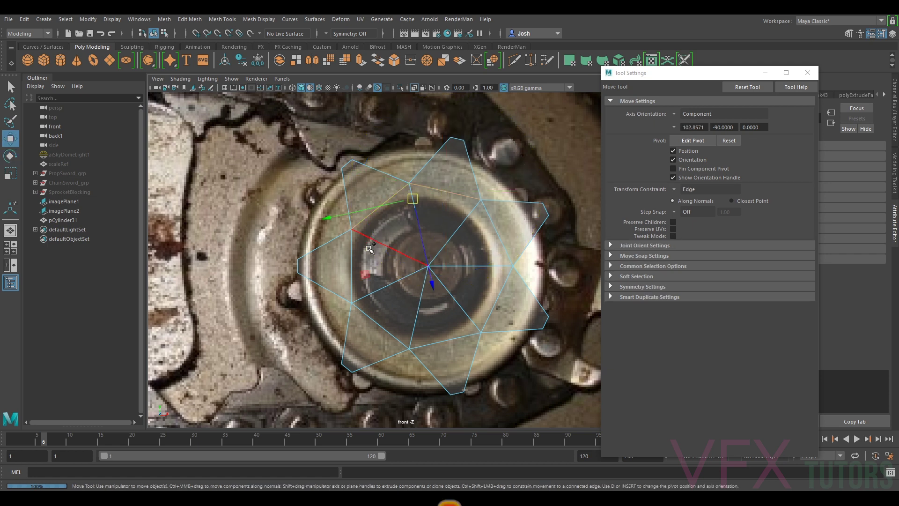
left_click(355, 280, "shift")
left_click(389, 334, "shift")
left_click(439, 346, "shift")
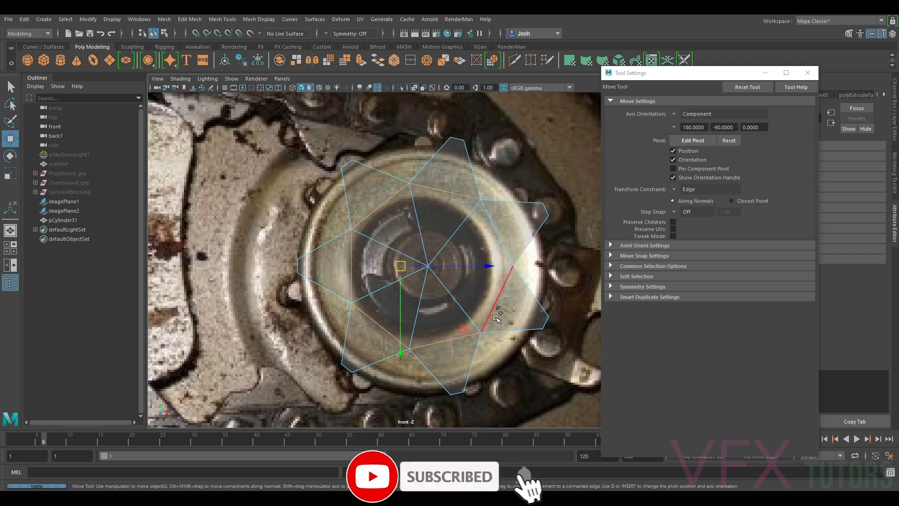
left_click(497, 319, "shift")
left_click(506, 252, "shift")
key("r")
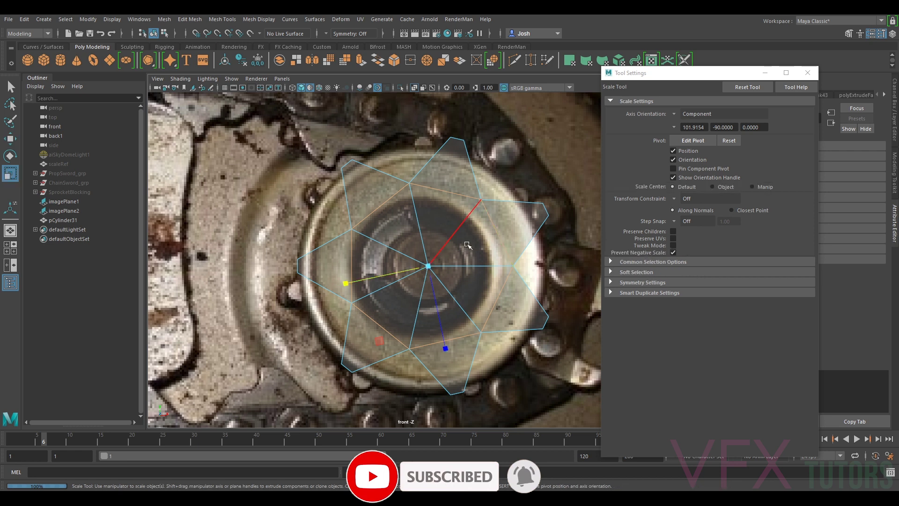
left_click_drag(428, 266, 407, 277)
- Compare the star with the sprocket reference image and fine-tune the inner edge ring by scaling it slightly smaller
scroll(421, 270, "down", 8)
middle_click_drag(509, 243, 402, 253, "alt")
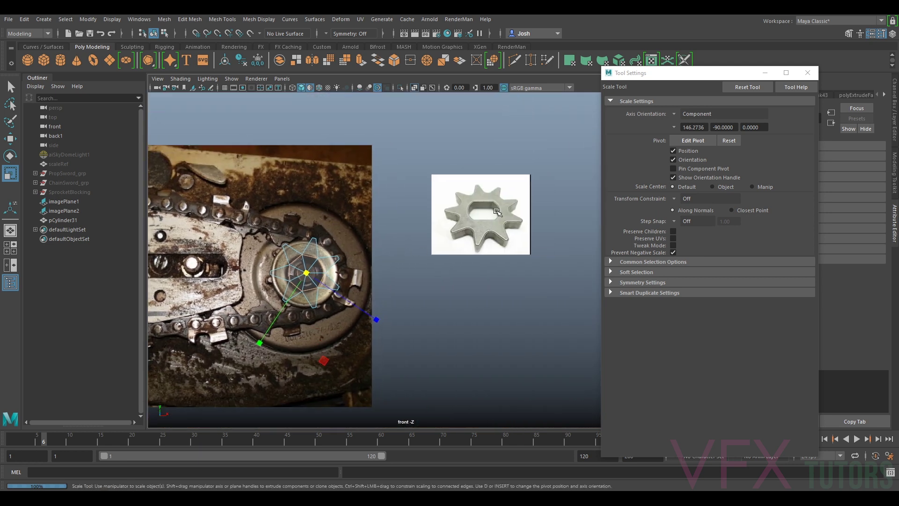
scroll(395, 246, "up", 5)
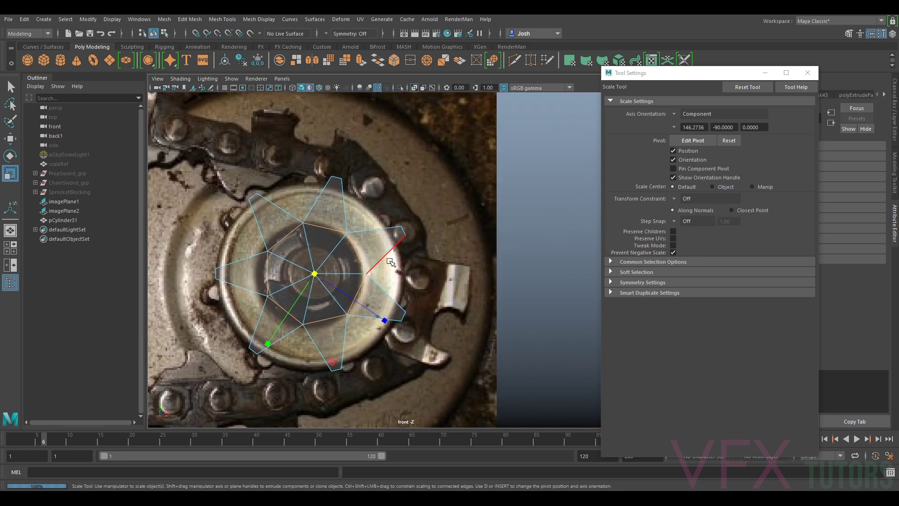
key("f")
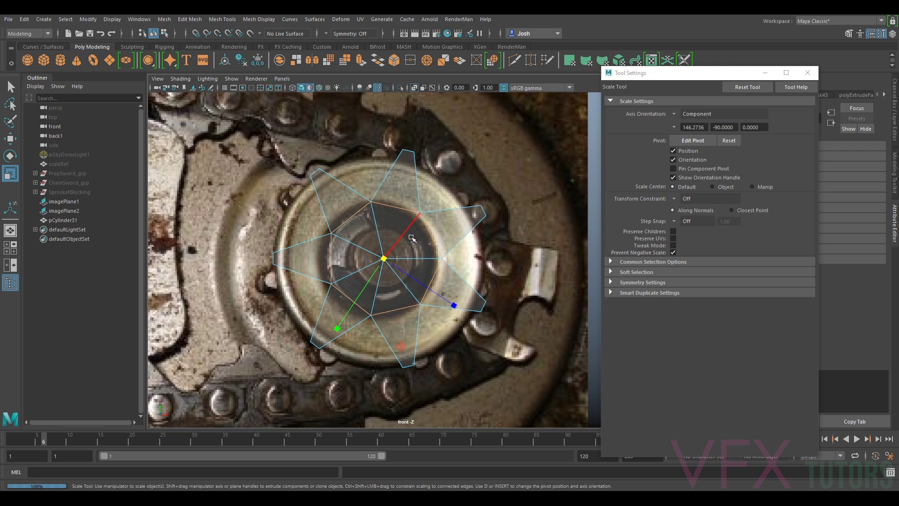
left_click_drag(384, 259, 383, 260)
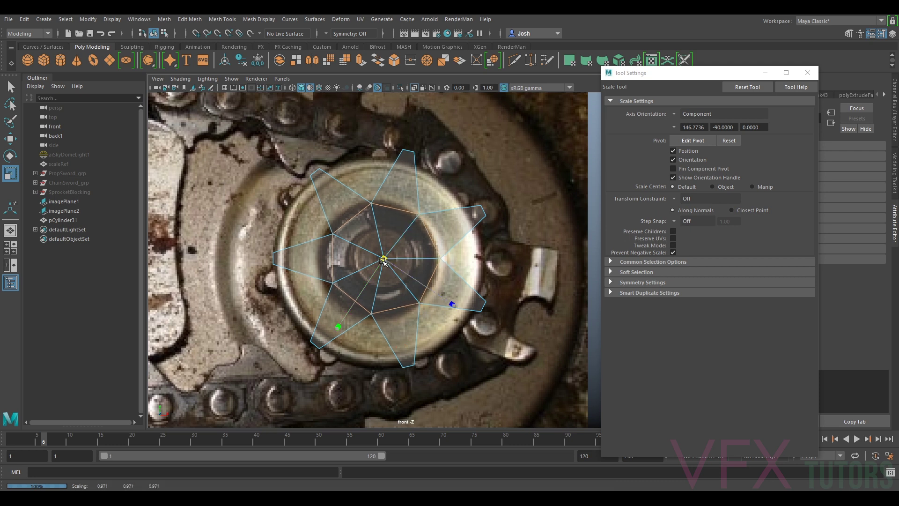
left_click_drag(383, 262, 384, 261)
- Rotate the whole star by about 14.6 degrees so that one tooth points straight up
right_click_drag(412, 219, 445, 204)
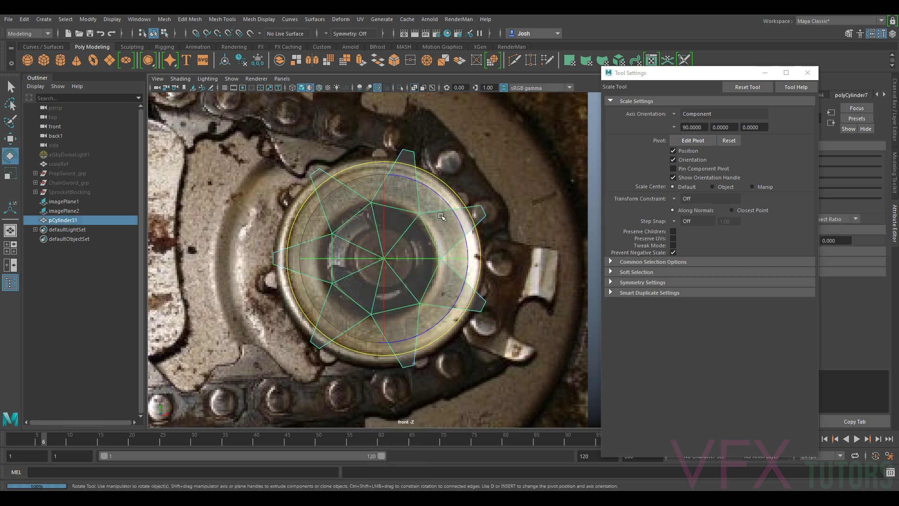
key("e")
left_click_drag(440, 196, 422, 188)
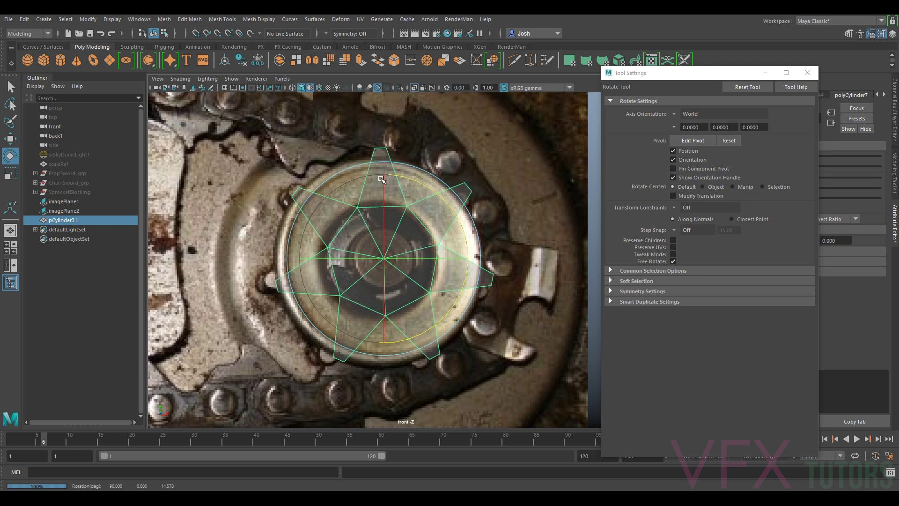
- Move the upright tooth's outer edge slightly down toward the hub and scale it a little wider
right_click_drag(385, 158, 387, 140)
left_click(383, 148)
key("w")
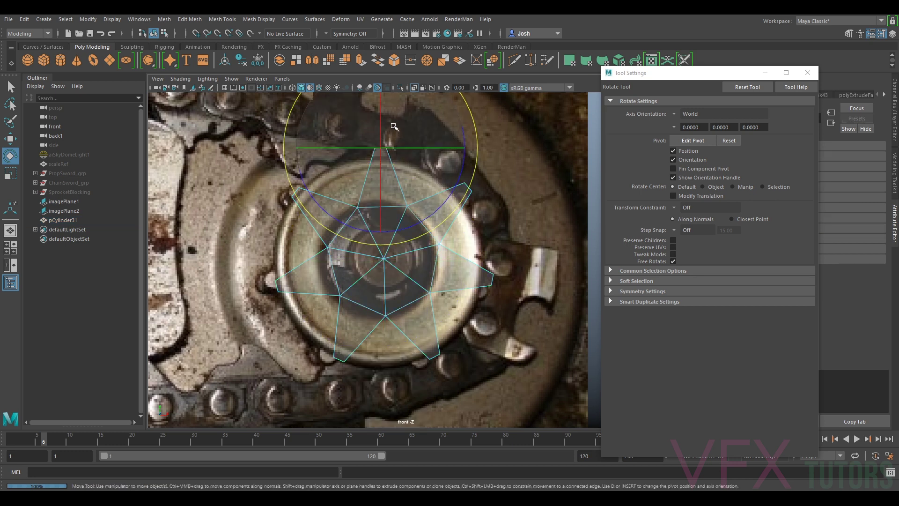
scroll(393, 127, "up", 5)
left_click_drag(385, 213, 386, 221)
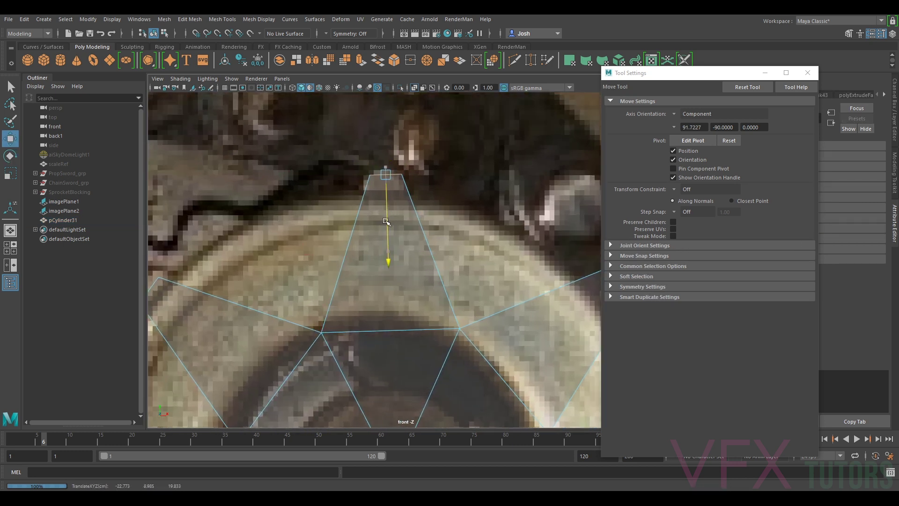
key("r")
left_click_drag(388, 179, 392, 182)
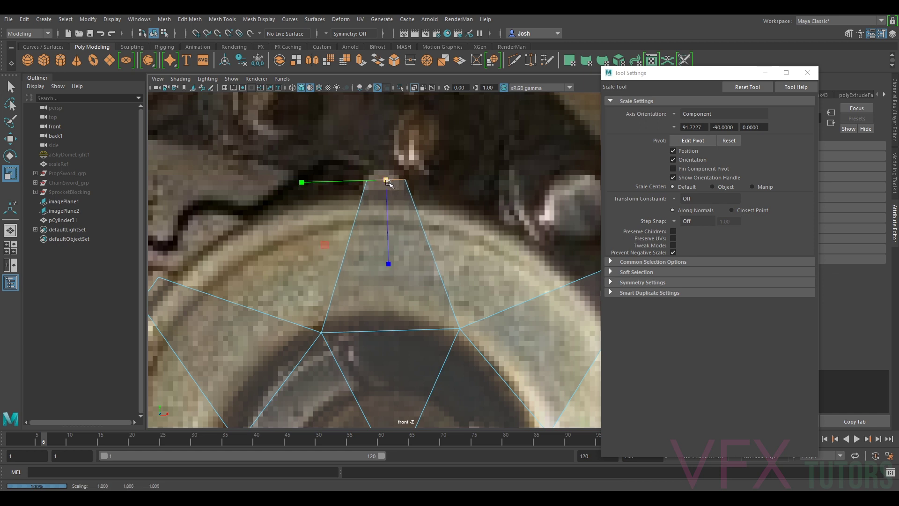
- Extrude the upright tooth's outer edge upward with the Move axis orientation set to World, and narrow the new edge
key("ctrl+e")
key("w")
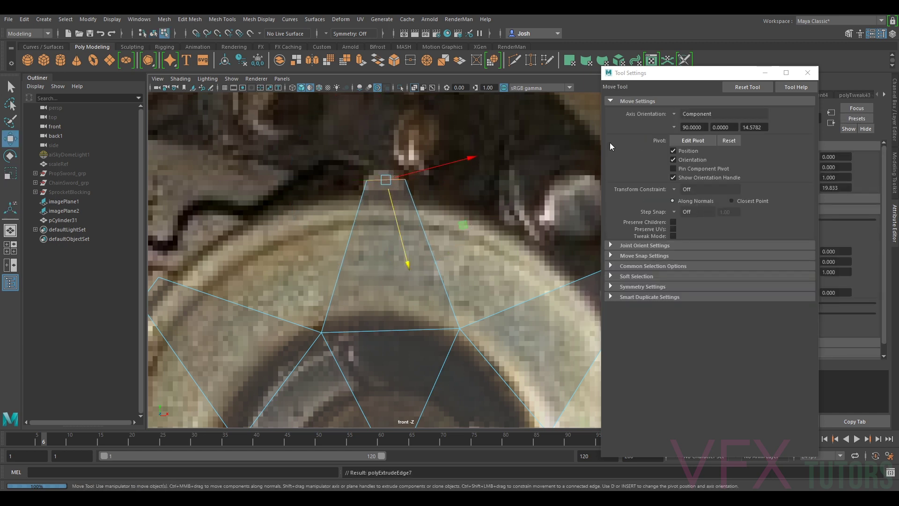
left_click(677, 115)
left_click(693, 126)
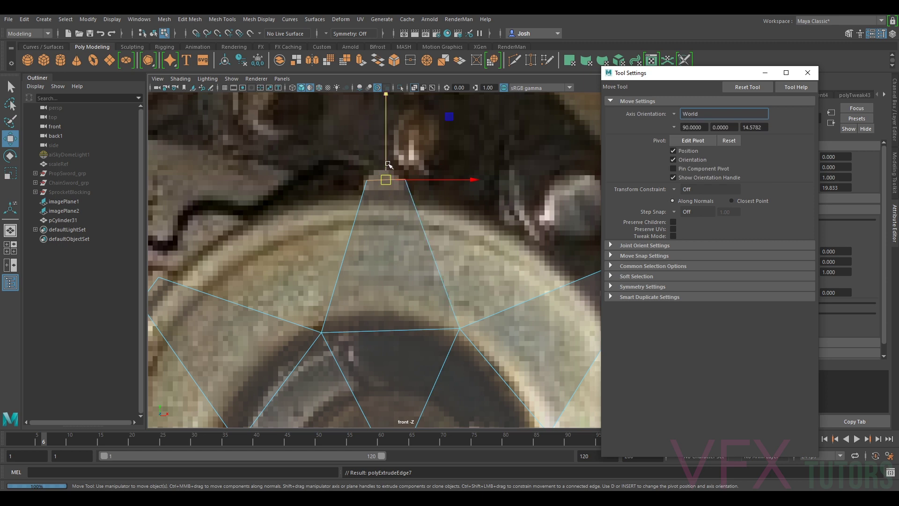
key("r")
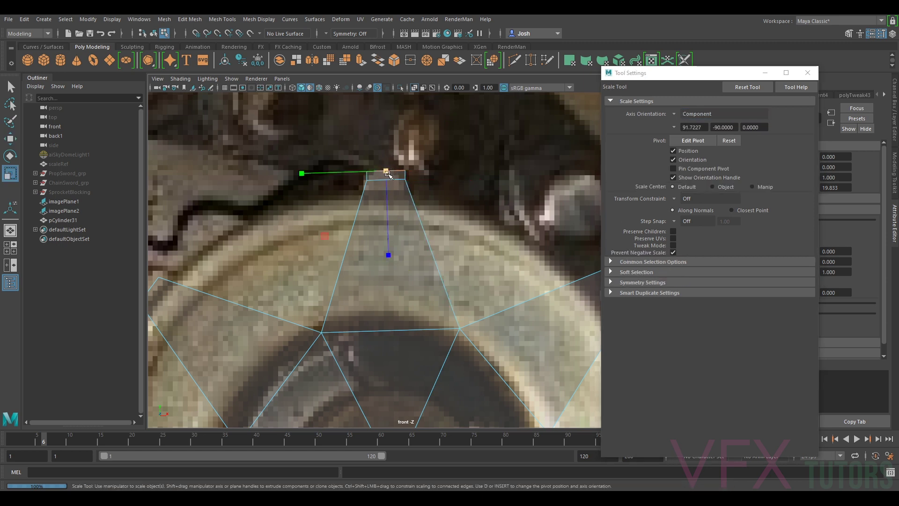
left_click_drag(359, 172, 394, 177)
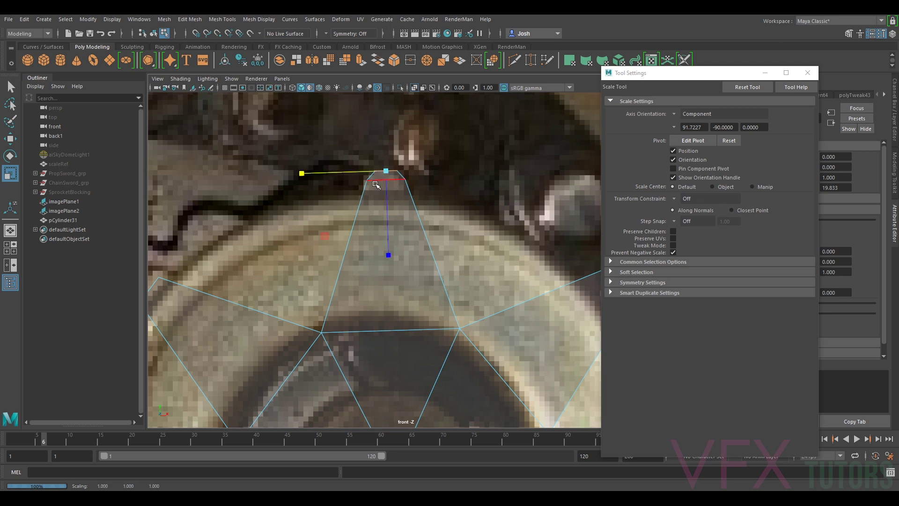
- Lower and widen the edge just below the tooth's tip, and narrow the topmost edge and adjust its height
key("w")
left_click(379, 180)
left_click_drag(386, 164, 349, 186)
key("r")
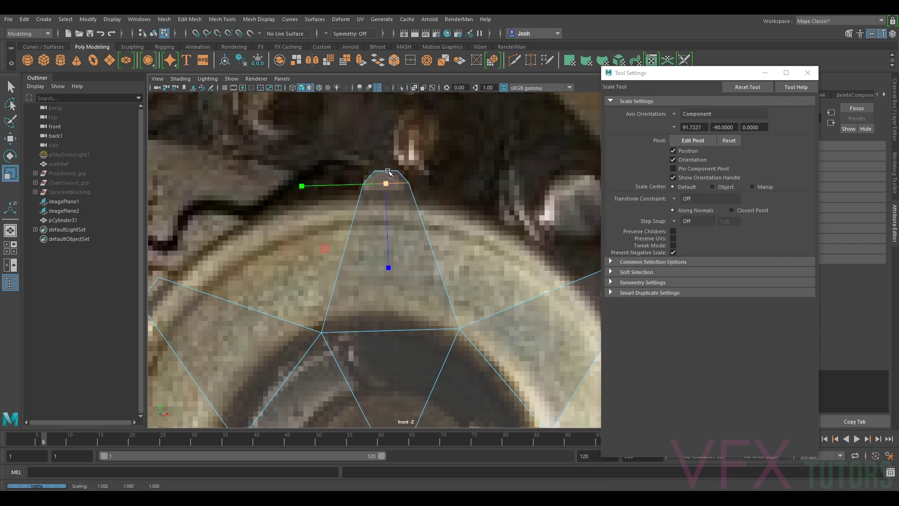
left_click(388, 169)
left_click_drag(387, 181, 378, 178)
key("w")
left_click(384, 168)
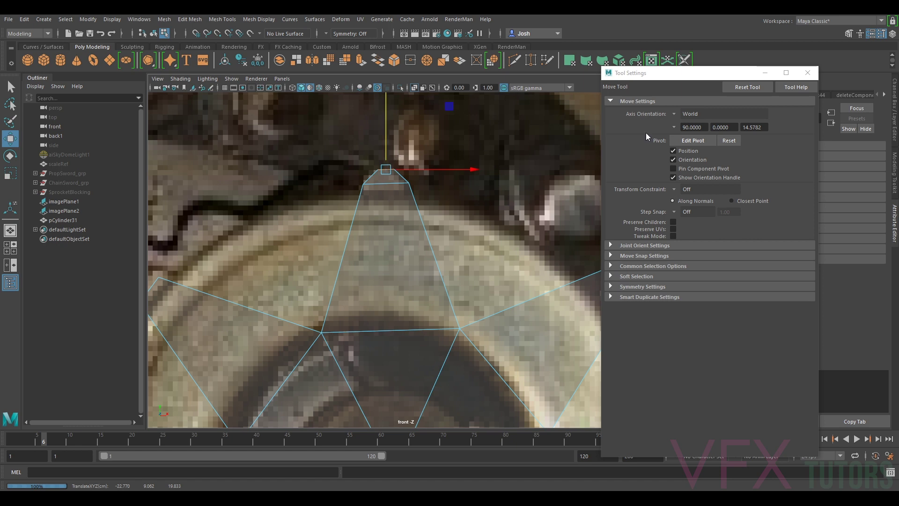
- Cut an extra edge across the tooth's tip with Multi-Cut and scale it to about 1.22 to round the profile
left_click(808, 72)
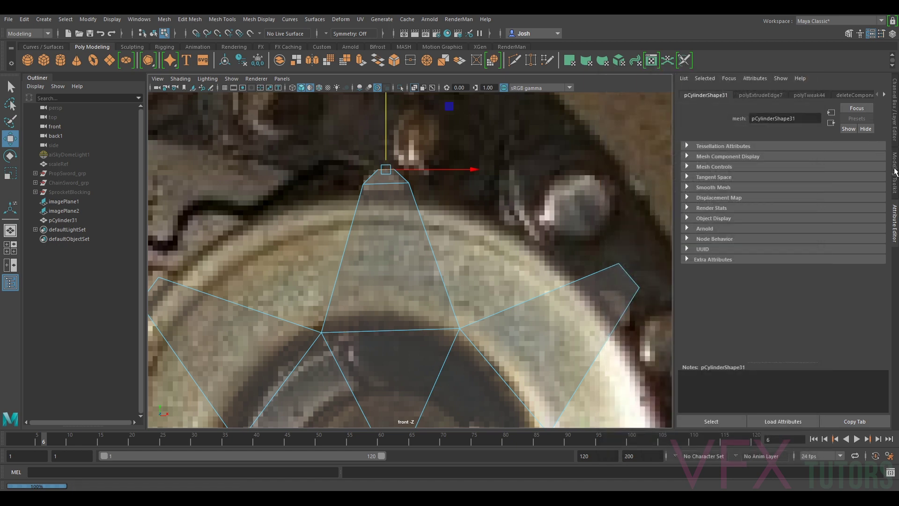
left_click(895, 172)
left_click(818, 352)
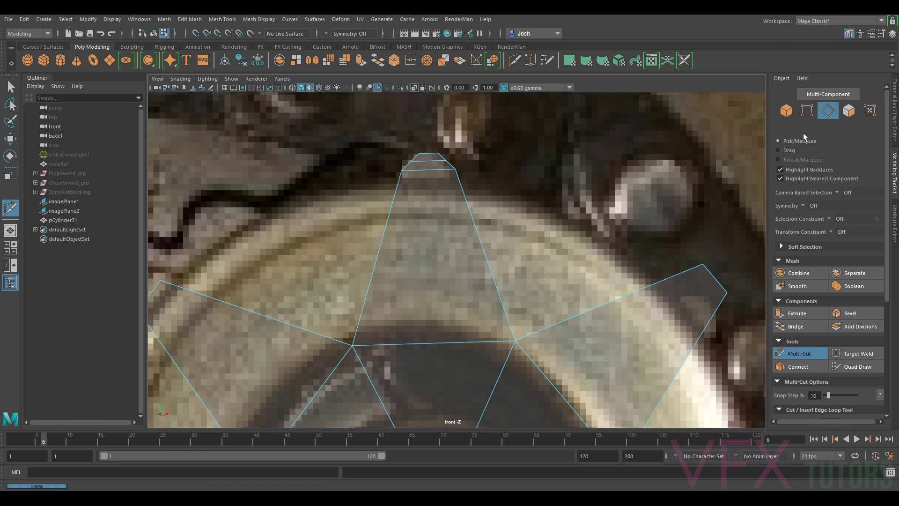
left_click(799, 356)
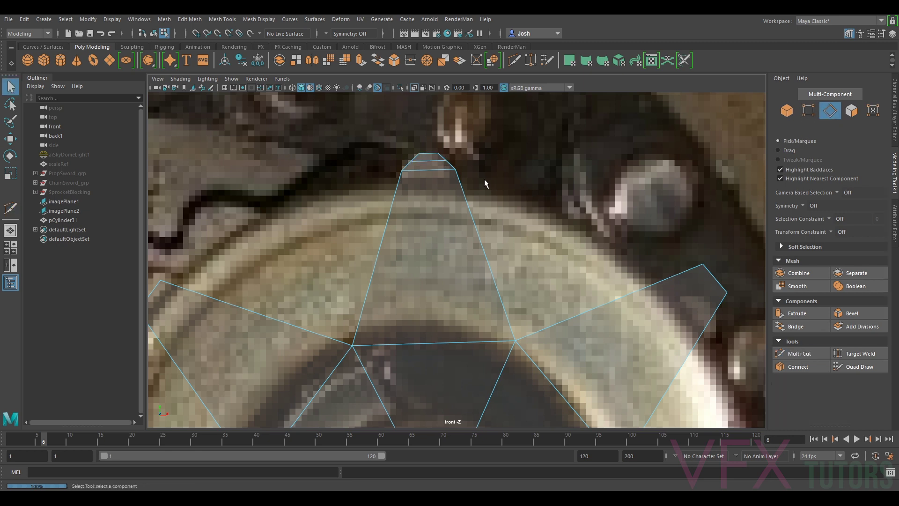
key("r")
left_click_drag(401, 160, 388, 161)
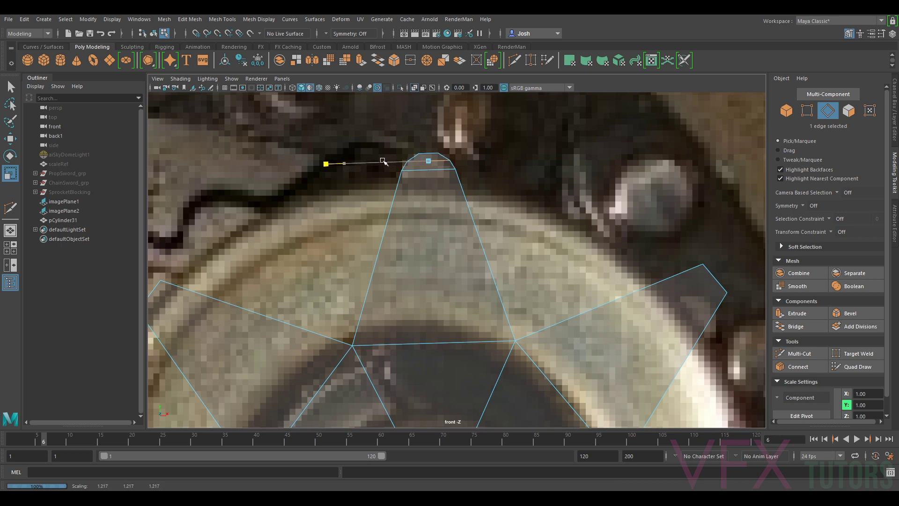
- Delete the seven triangular faces inside the hub, leaving only the teeth
scroll(492, 188, "down", 6)
scroll(508, 190, "up", 3)
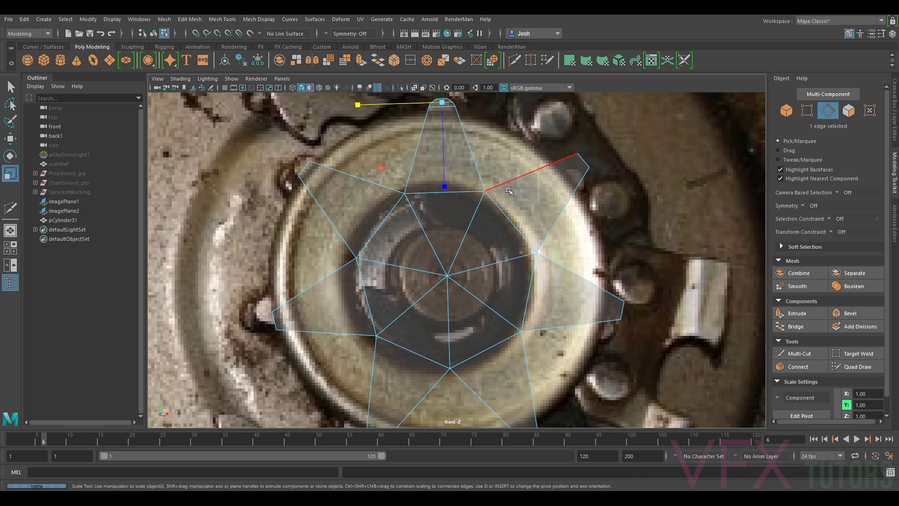
right_click_drag(487, 213, 533, 183)
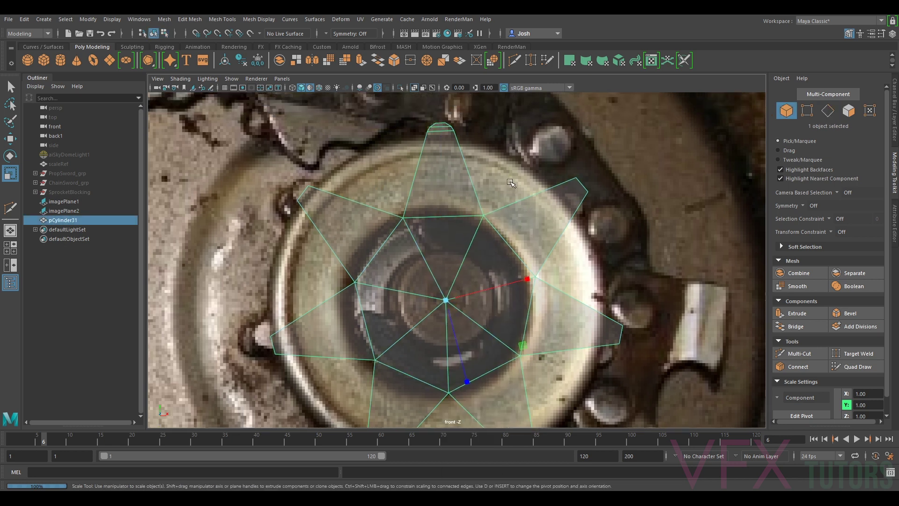
middle_click_drag(513, 154, 511, 178, "alt")
right_click_drag(473, 230, 470, 256)
left_click_drag(473, 260, 421, 309)
key("Delete")
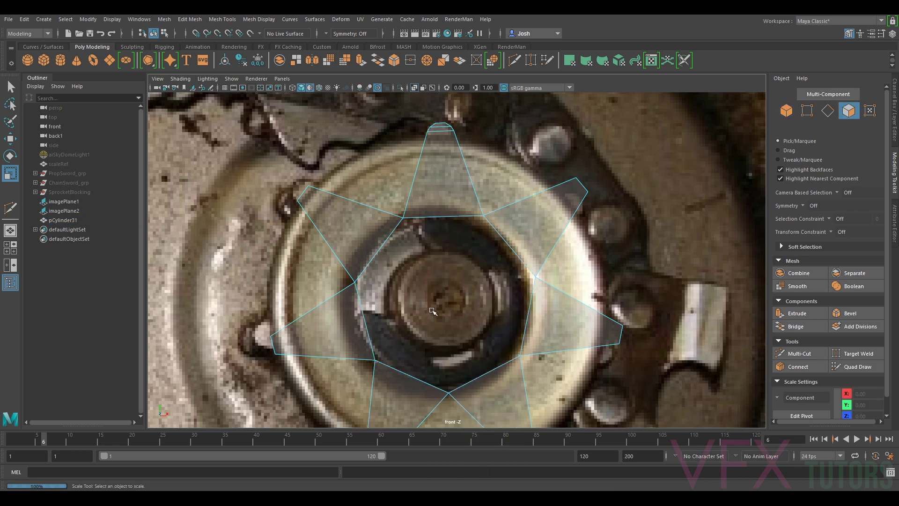
- Extrude the seven open edges around the hub and scale them inward to form a ring inside the teeth
right_click_drag(455, 211, 452, 189)
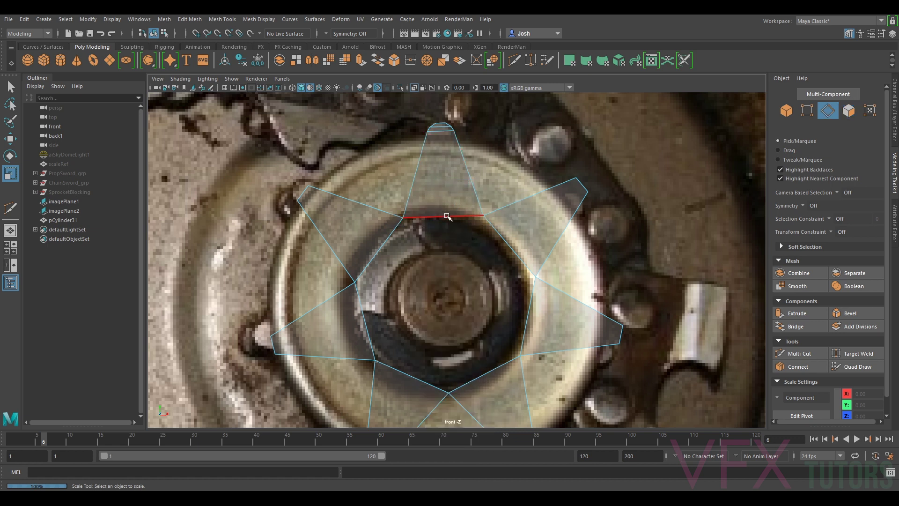
double_click(448, 215)
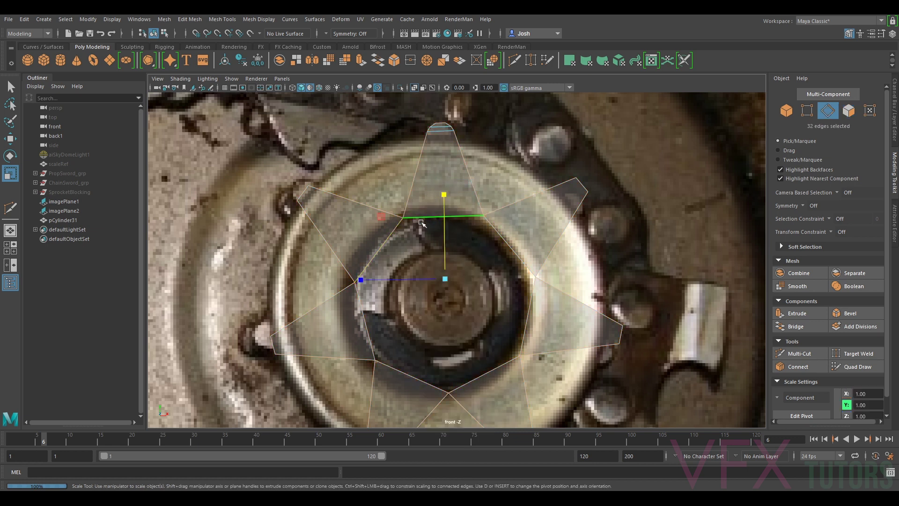
left_click_drag(517, 109, 298, 222, "ctrl")
left_click_drag(232, 258, 322, 374, "ctrl")
scroll(373, 366, "down", 3)
middle_click_drag(380, 405, 379, 359, "alt")
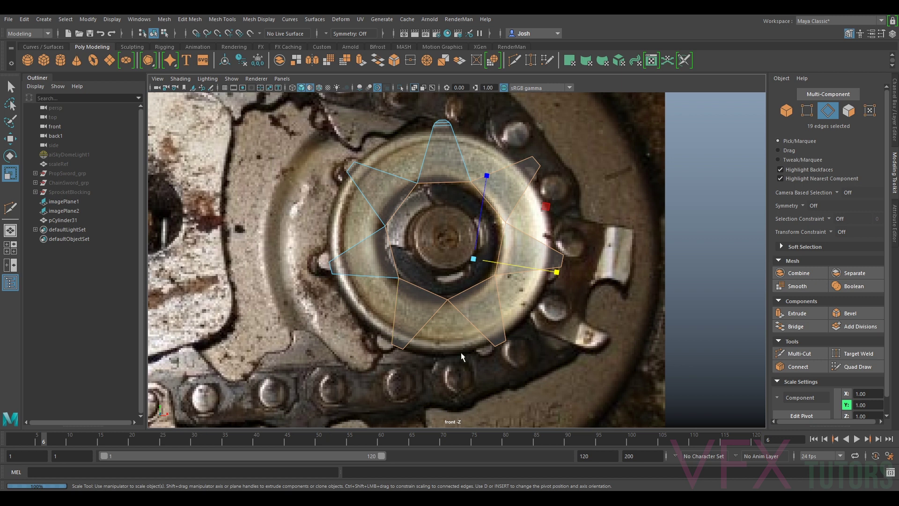
left_click_drag(535, 305, 471, 369, "ctrl")
left_click_drag(369, 371, 416, 327, "ctrl")
left_click_drag(569, 235, 539, 291, "ctrl")
left_click_drag(567, 142, 501, 187, "ctrl")
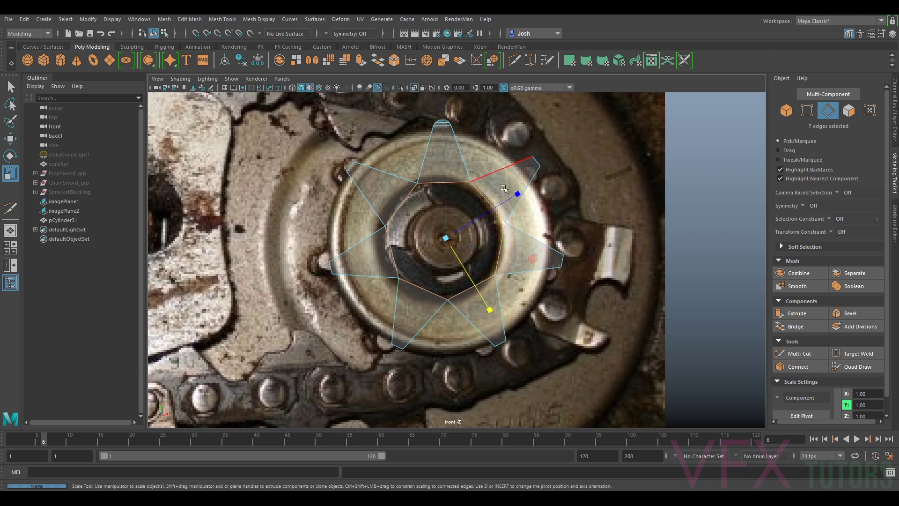
key("ctrl+e")
key("r")
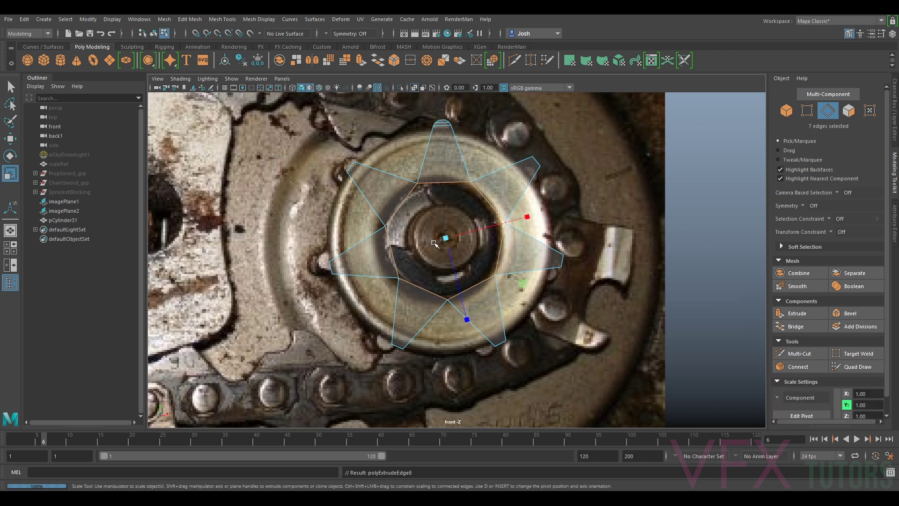
left_click_drag(443, 242, 416, 247)
mouse_move(477, 174)
right_mouse_down()
mouse_move(514, 159)
mouse_move(477, 156)
right_mouse_up()
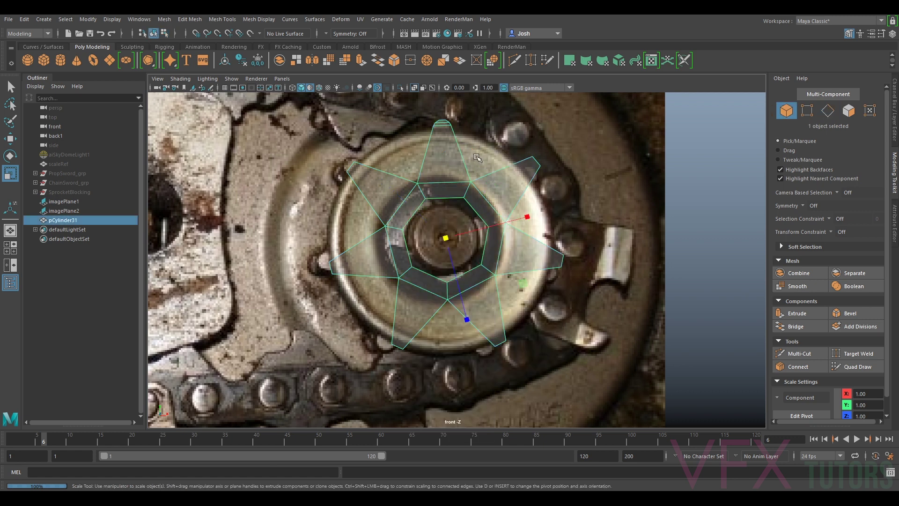
key("e")
left_click_drag(477, 157, 519, 138)
scroll(469, 152, "down", 2)
middle_click_drag(494, 131, 501, 181, "alt")
scroll(501, 181, "up", 5)
scroll(491, 207, "up", 3)
middle_click_drag(479, 217, 480, 198, "alt")
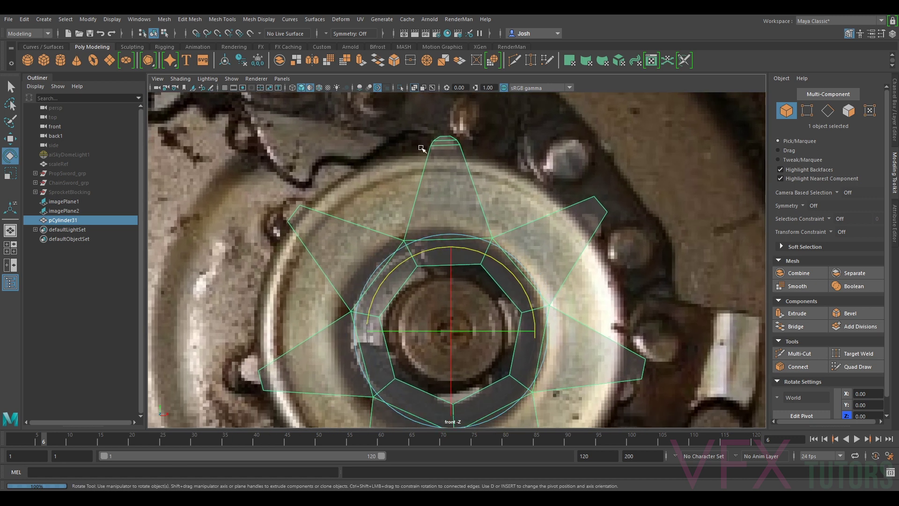
left_click(224, 62)
middle_click_drag(505, 318, 512, 225, "alt")
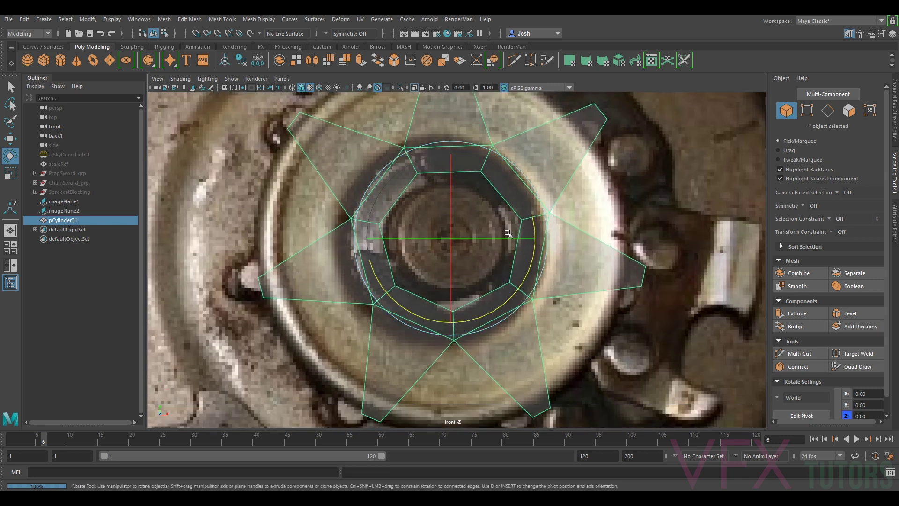
scroll(508, 230, "down", 2)
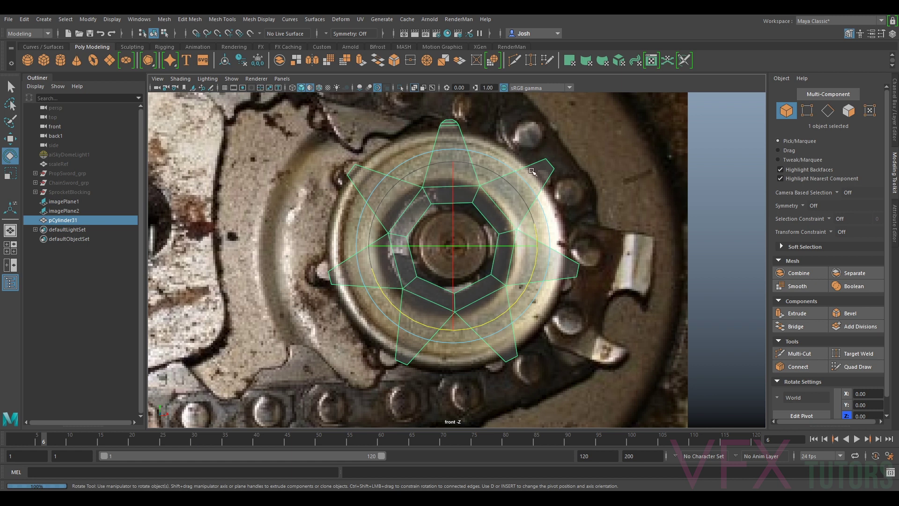
right_click_drag(532, 171, 534, 196)
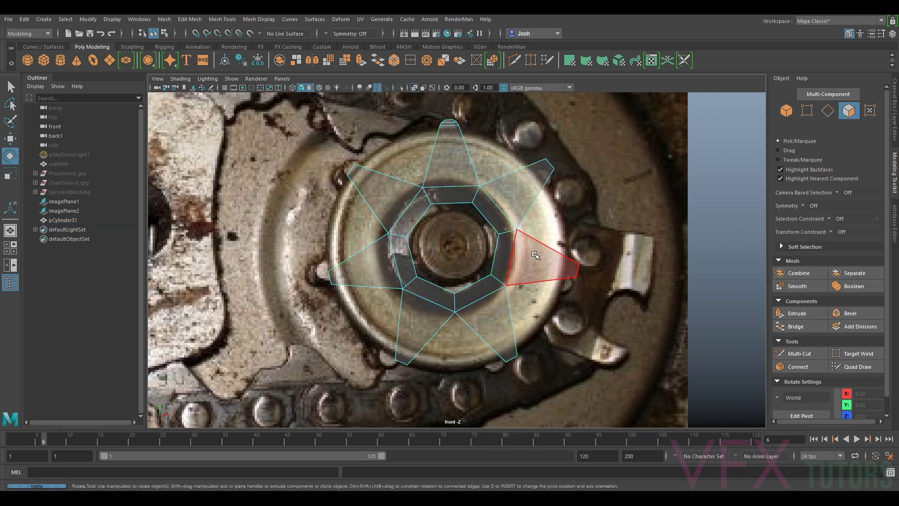
left_click_drag(347, 391, 472, 338)
- Bevel the two ring edges running inward from the upright tooth's base corners
right_click_drag(494, 210, 492, 184)
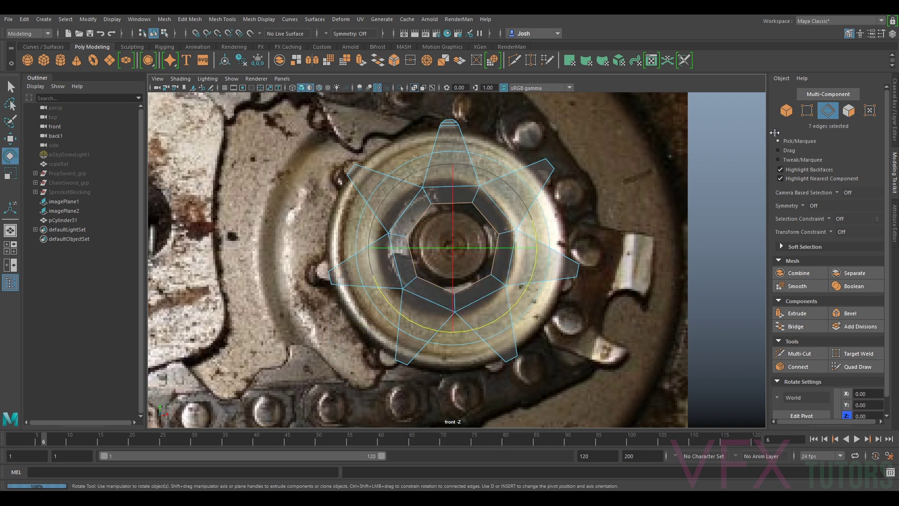
left_click(787, 113)
left_click(827, 113)
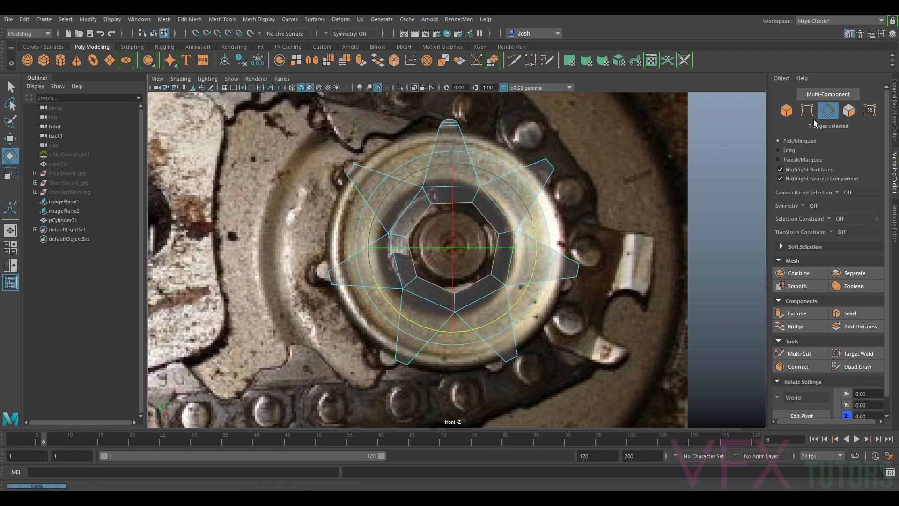
left_click(543, 182)
left_click(423, 205)
key("q")
left_click(477, 196, "shift")
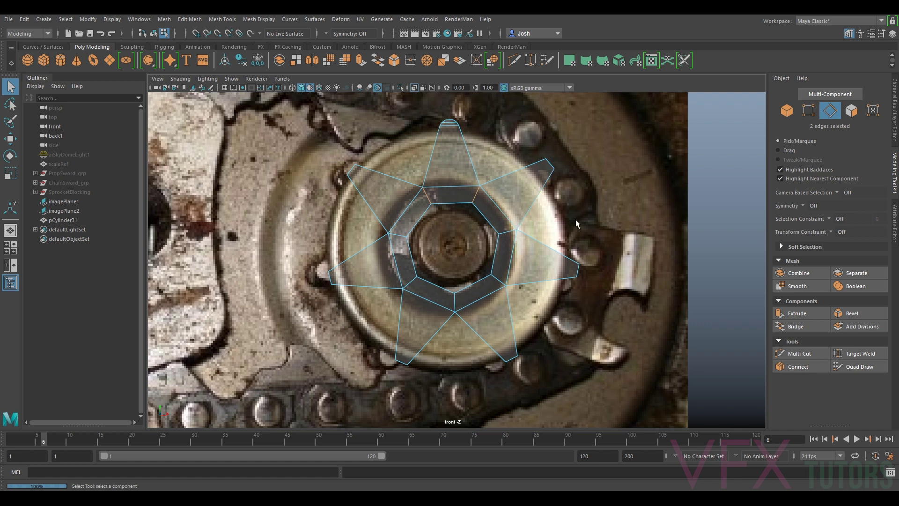
left_click(856, 313)
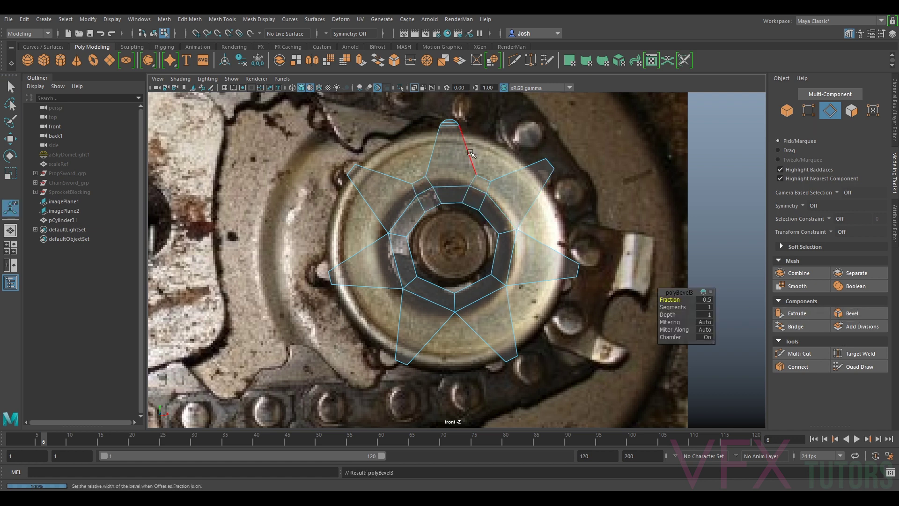
- Try the bevel with two segments and a fraction of 0.7, and settle on one segment and 0.6
left_click_drag(671, 307, 674, 307)
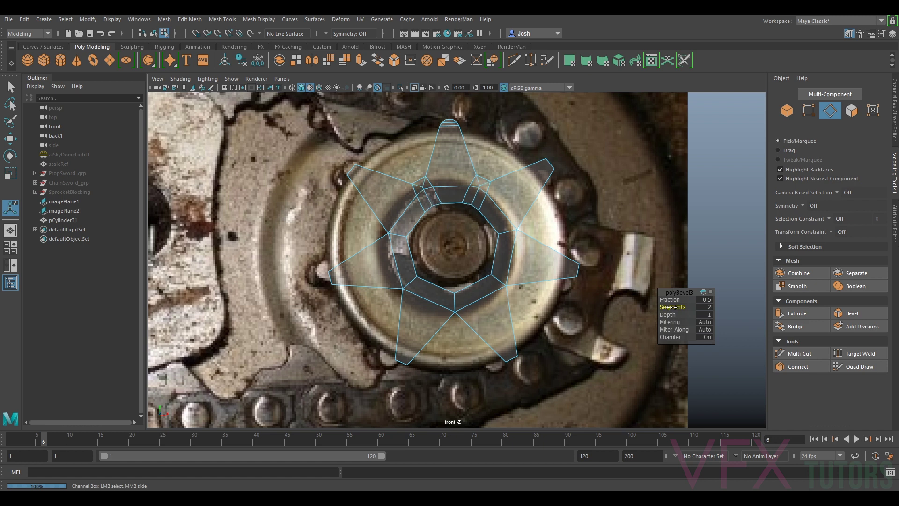
left_click_drag(669, 301, 676, 301)
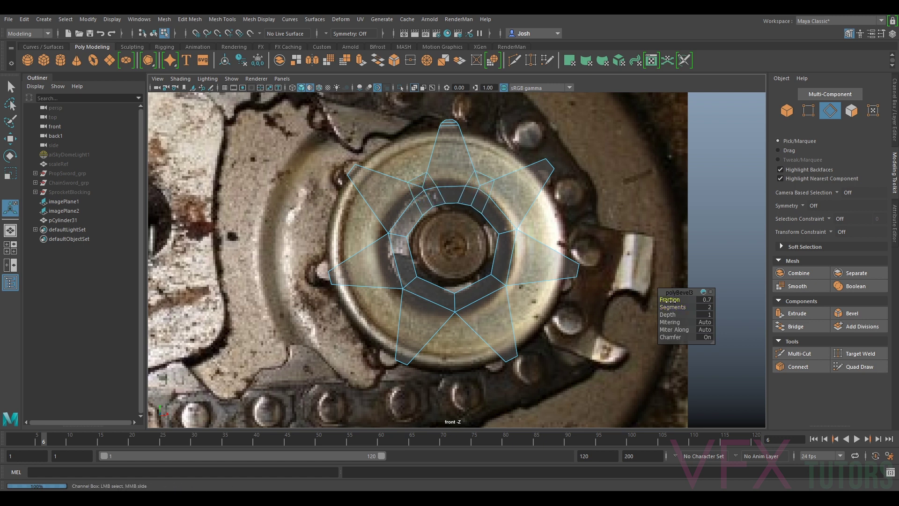
key("ctrl+z")
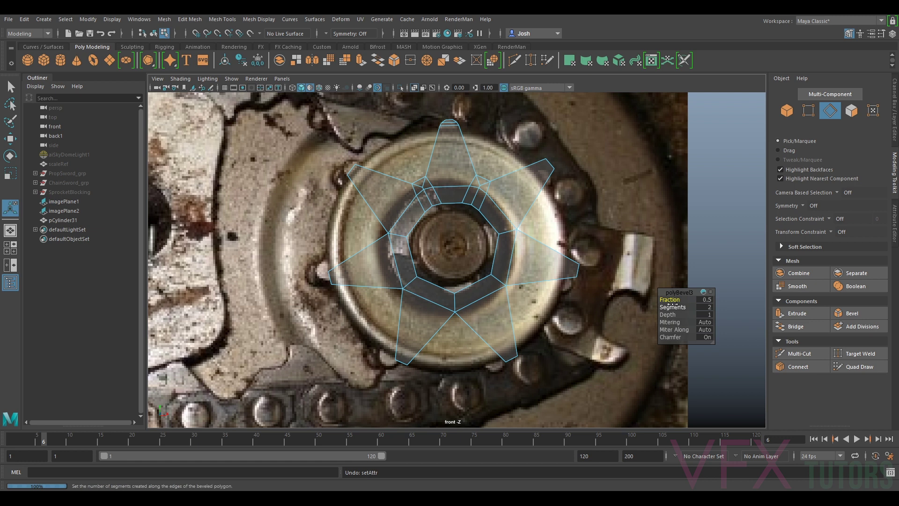
left_click_drag(674, 309, 668, 310)
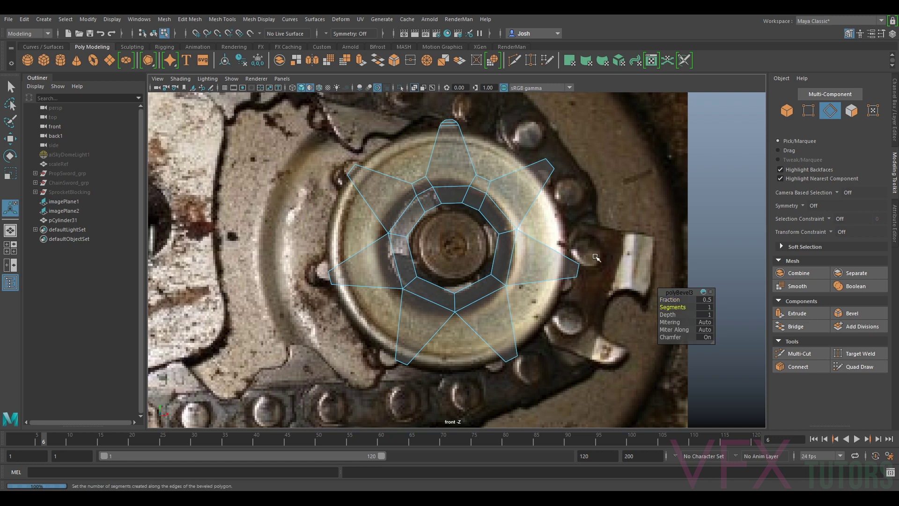
left_click(670, 300)
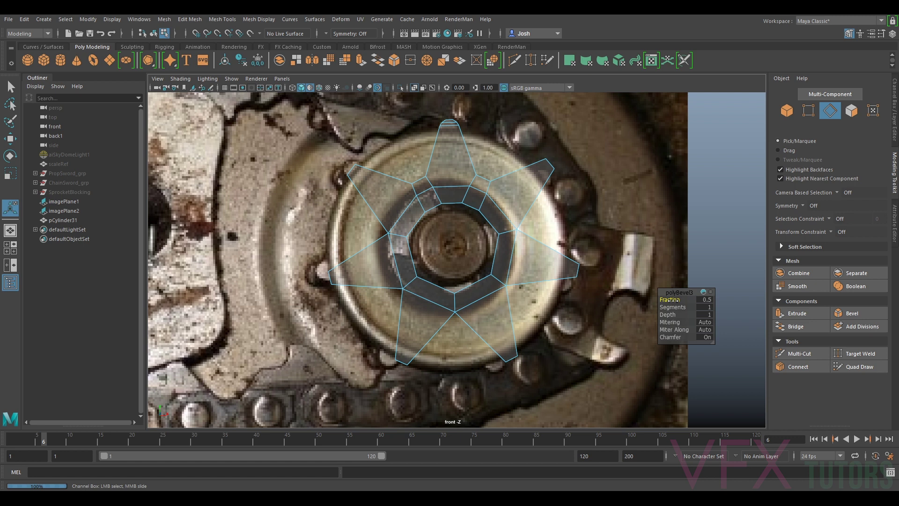
left_click_drag(671, 300, 671, 299)
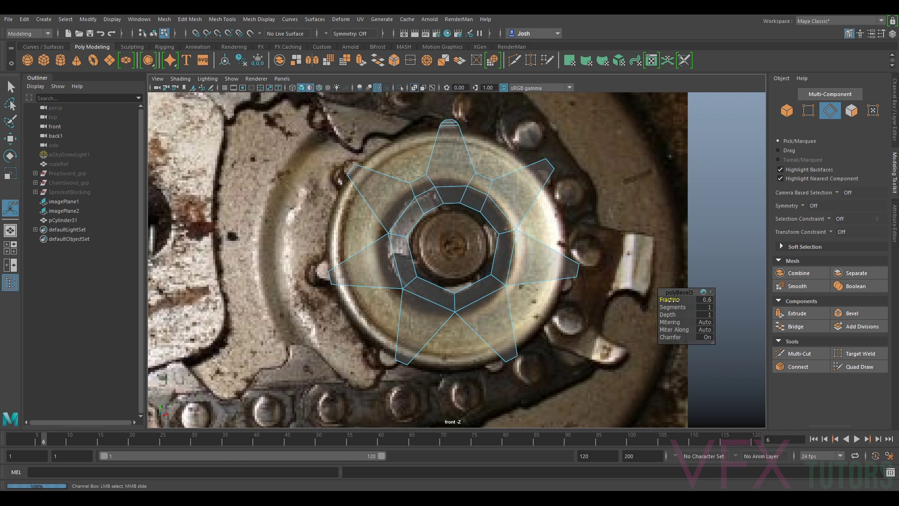
scroll(542, 263, "down", 2)
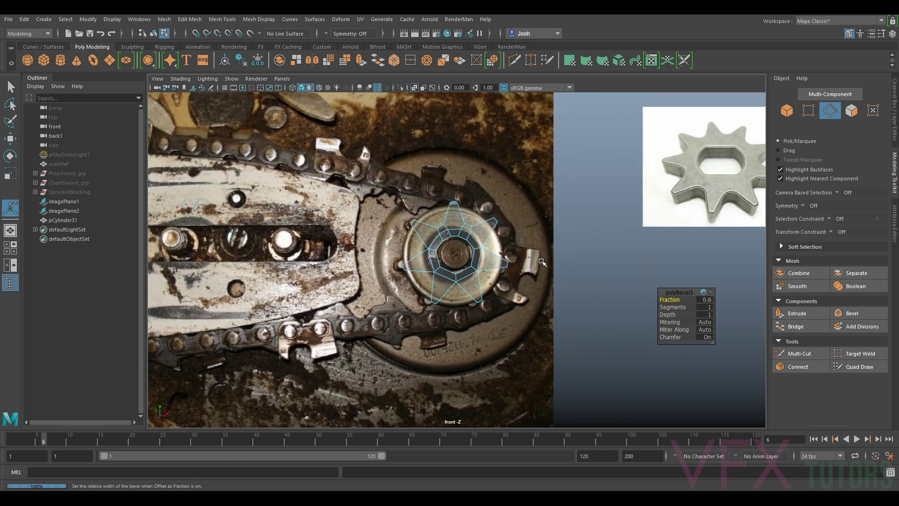
scroll(542, 262, "up", 2)
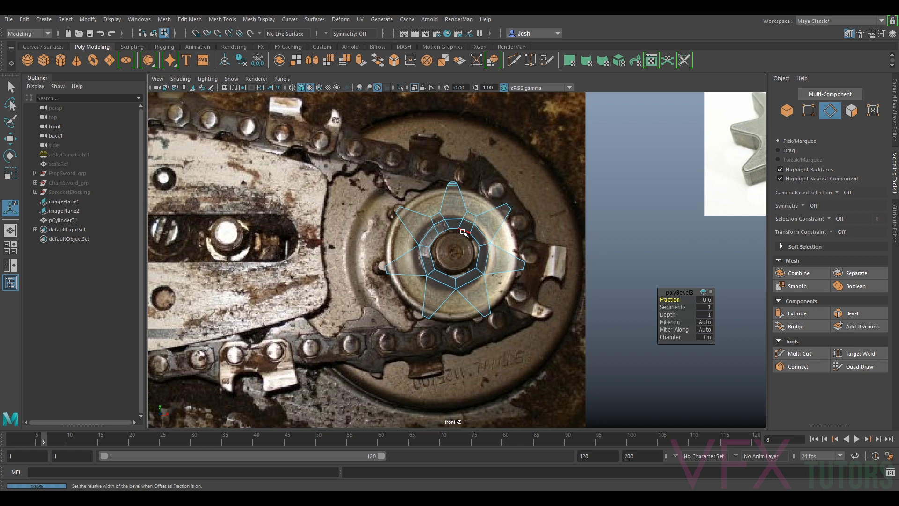
- Select the ring and tooth-base vertices and scale them to about 0.87, followed by a scale of about 1.06
right_click_drag(465, 232, 476, 206)
left_click_drag(491, 201, 412, 301)
key("r")
left_click_drag(457, 243, 446, 250)
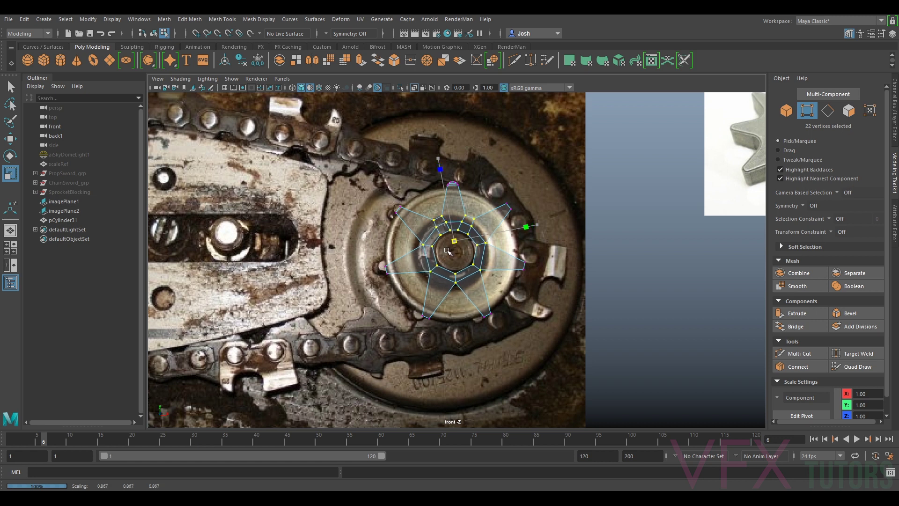
scroll(449, 252, "down", 1)
scroll(449, 253, "down", 2)
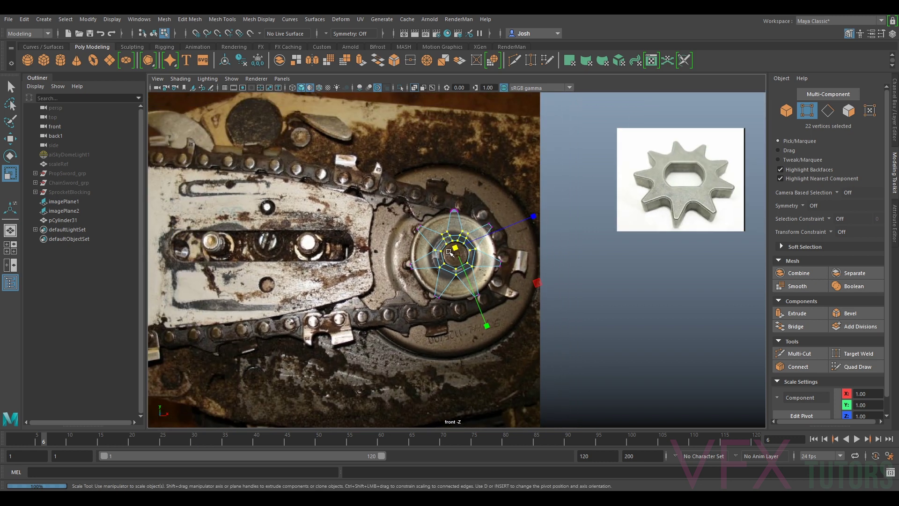
scroll(449, 263, "up", 1)
left_click_drag(454, 247, 456, 247)
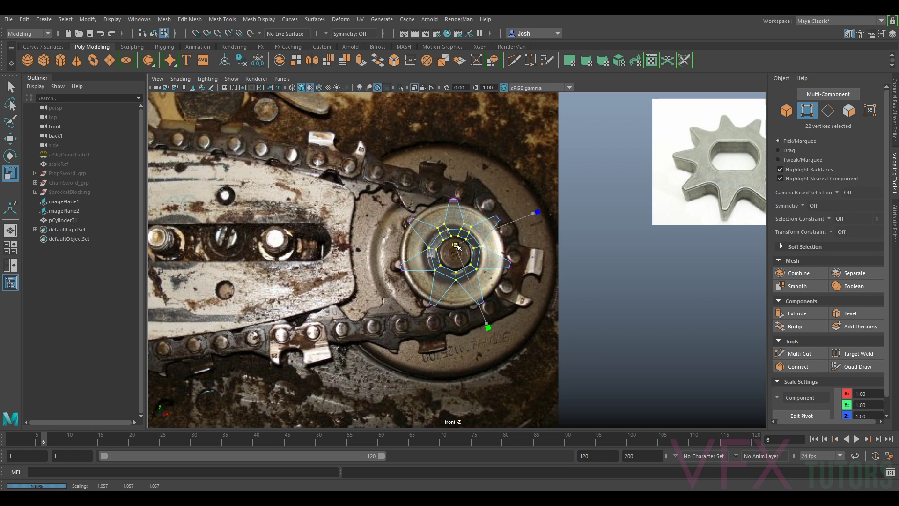
scroll(457, 247, "up", 2)
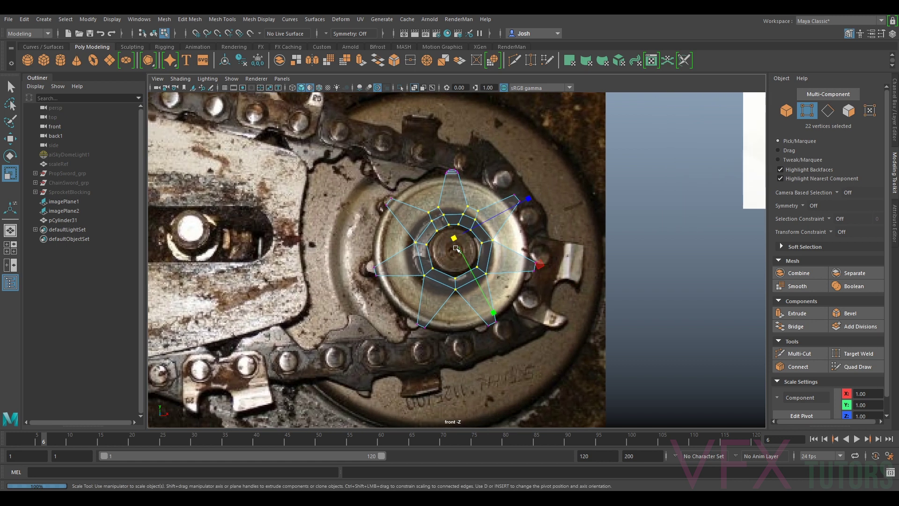
- Undo the vertex scaling and the bevel beneath the upright tooth
right_click_drag(468, 249, 467, 226)
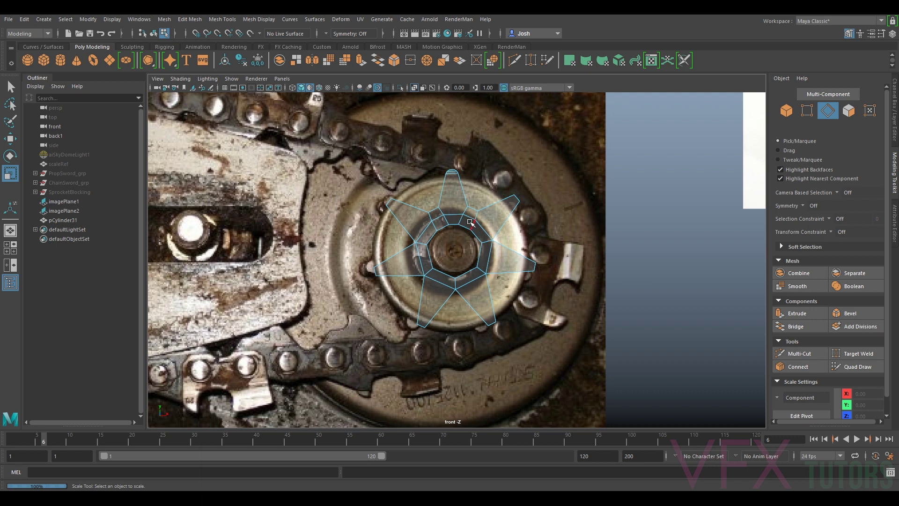
key("ctrl+z")
key("ctrl+z")
key("ctrl+z")
key("ctrl+z")
key("ctrl+z")
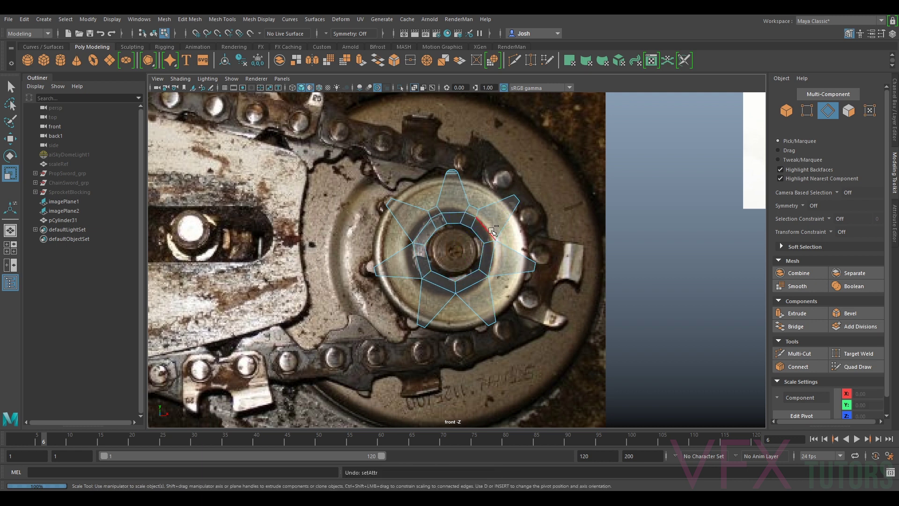
key("ctrl+z")
key("ctrl+z")
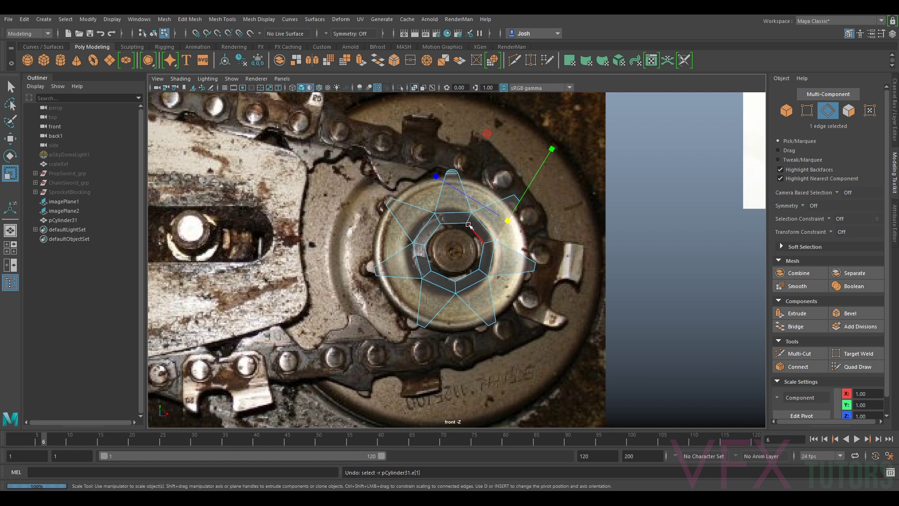
- Select the ring's inner edge loop and scale it closer to the hub's centre
right_click_drag(445, 224, 453, 224)
double_click(455, 224)
left_click_drag(455, 250, 448, 258)
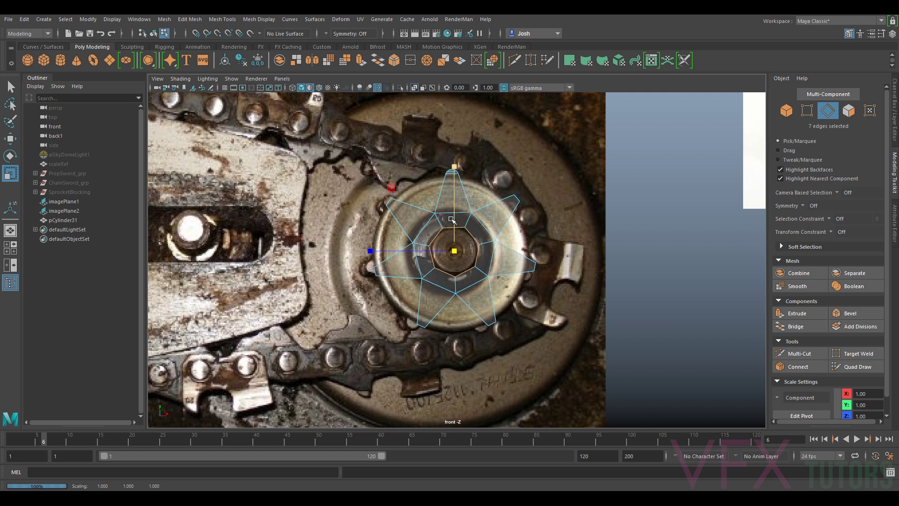
- Delete the faces of the other six teeth and their ring segments, leaving only the upright tooth with its base
right_click_drag(452, 219, 406, 257)
left_click_drag(380, 199, 433, 272)
key("shift+period")
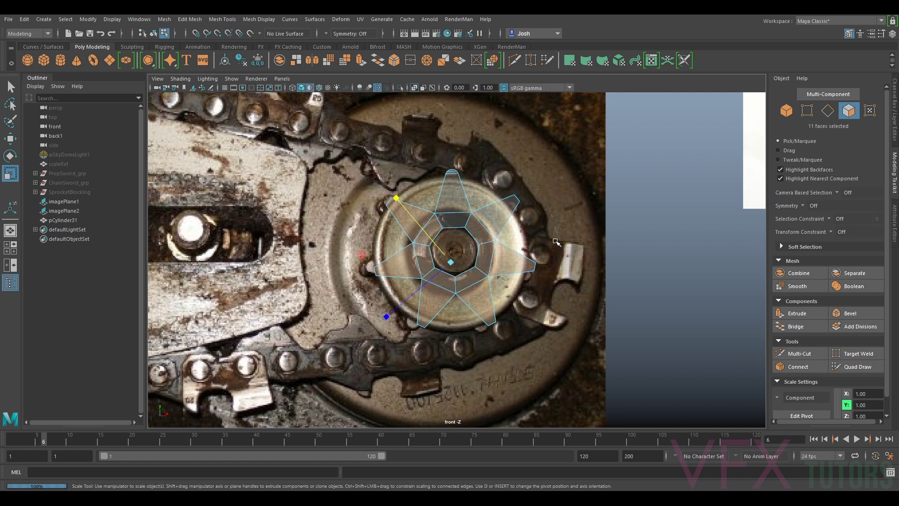
key("Delete")
left_click_drag(544, 175, 490, 263)
key("Delete")
right_click_drag(465, 221, 449, 203)
key("e")
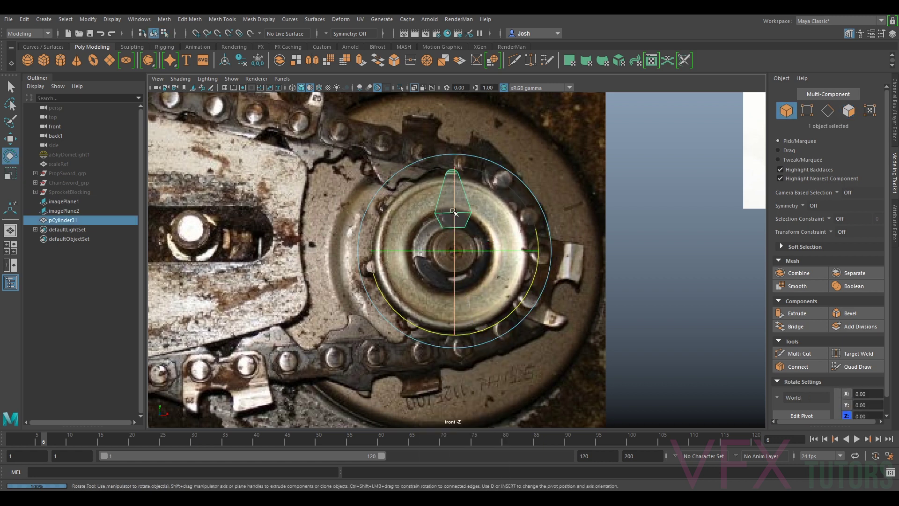
key("ctrl+e")
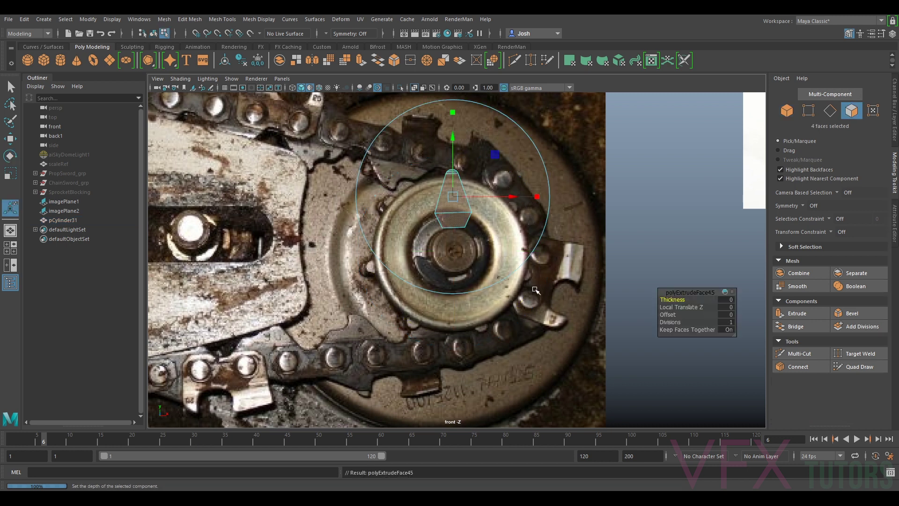
key("F8")
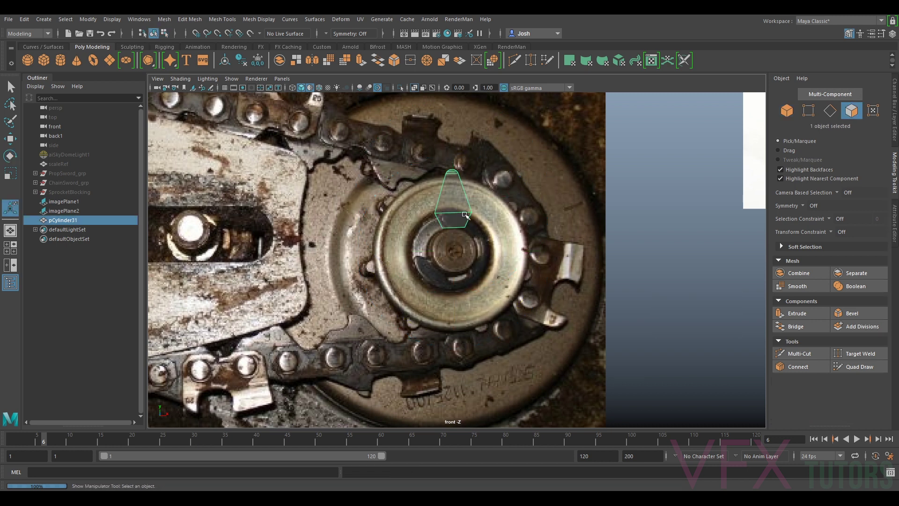
key("w")
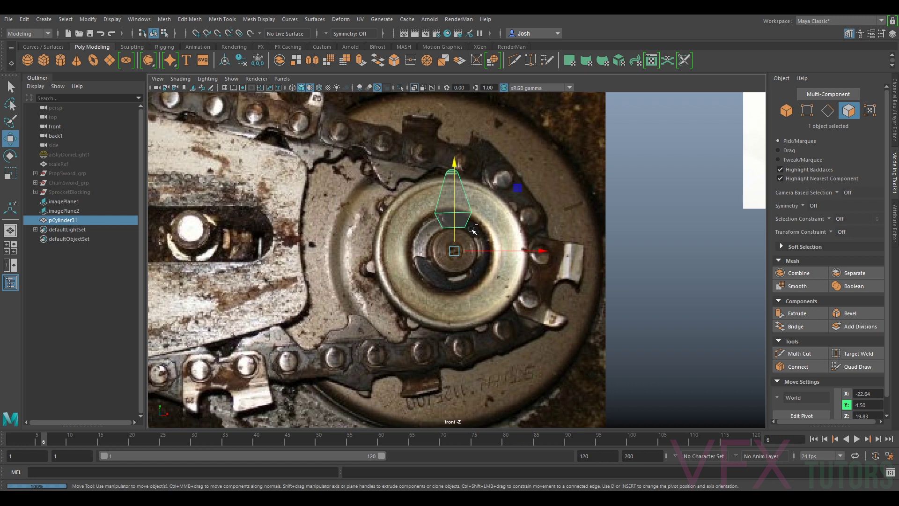
- Duplicate the upright tooth, try rotating the copy clockwise around the hub's centre, and undo that rotation
key("ctrl+d")
key("e")
left_click_drag(538, 239, 534, 320)
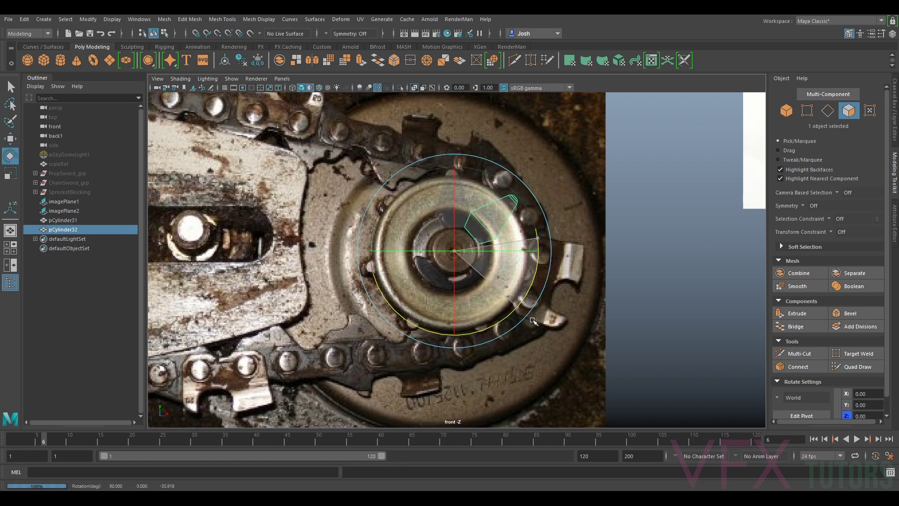
scroll(498, 182, "up", 3)
middle_click_drag(499, 182, 497, 255, "alt")
key("ctrl+z")
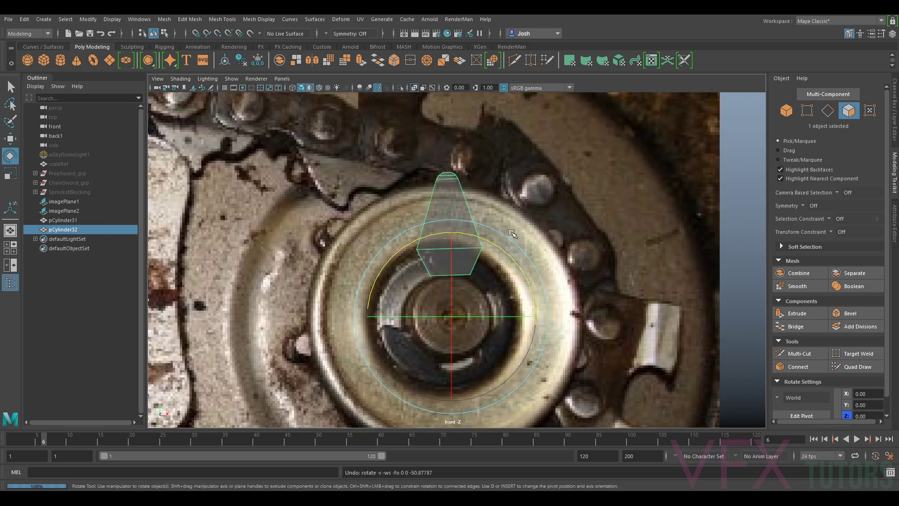
- Freeze the copied tooth's transformations and rotate it to about -50.8 degrees on Z beside the original
left_click(893, 120)
left_click(258, 60)
left_click_drag(458, 233, 496, 293)
scroll(500, 247, "up", 10)
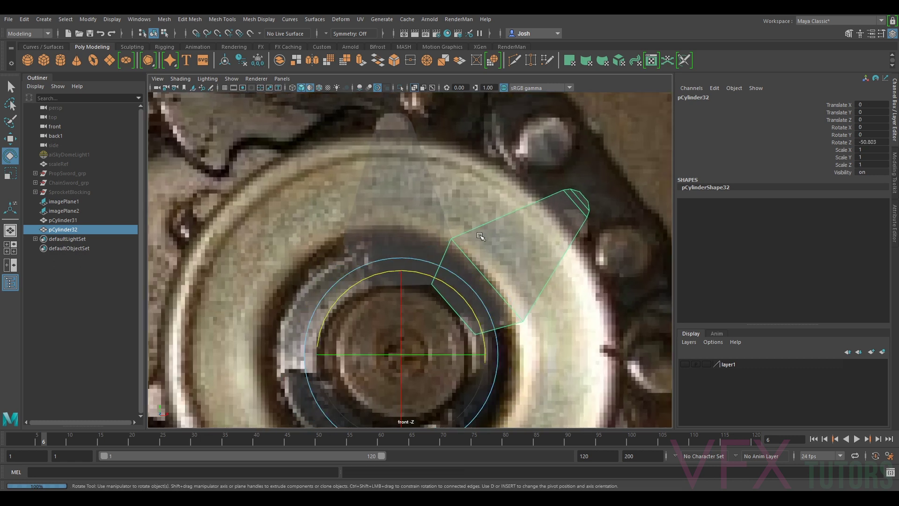
- Display wireframe on the shaded meshes and fine-tune the tooth copy's Z rotation to -51.429 until the base corners meet
left_click(181, 79)
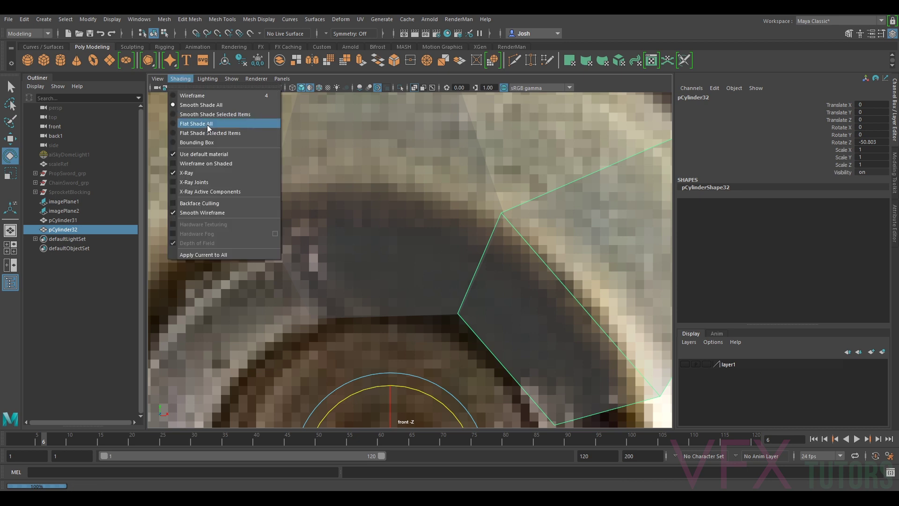
left_click(202, 159)
left_click_drag(406, 374, 407, 374)
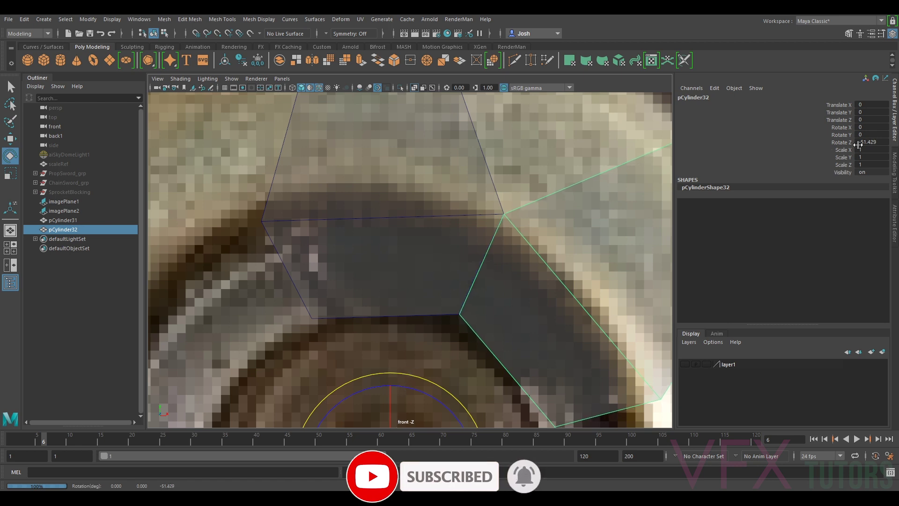
- Delete the test copy and use Duplicate Special on the original tooth with 6 copies rotated 51.42 degrees on Z
key("Delete")
left_click(369, 216)
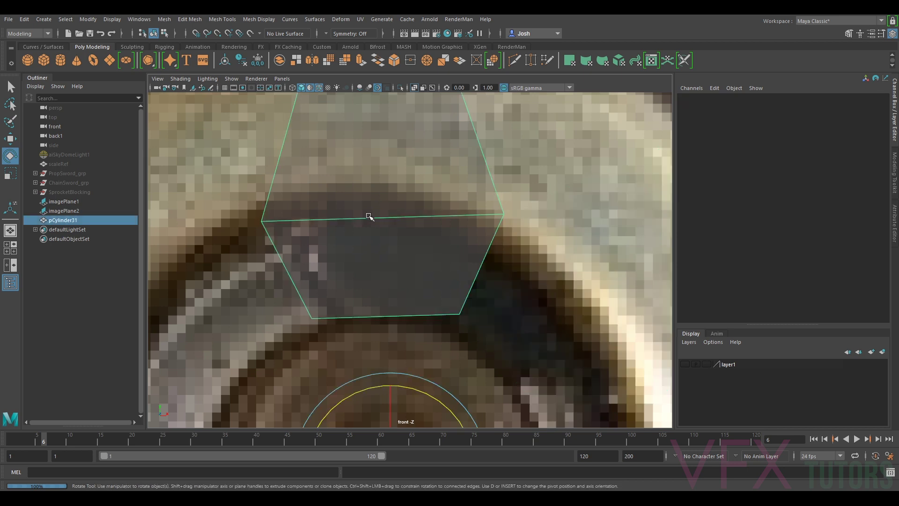
left_click(24, 19)
mouse_move(99, 145)
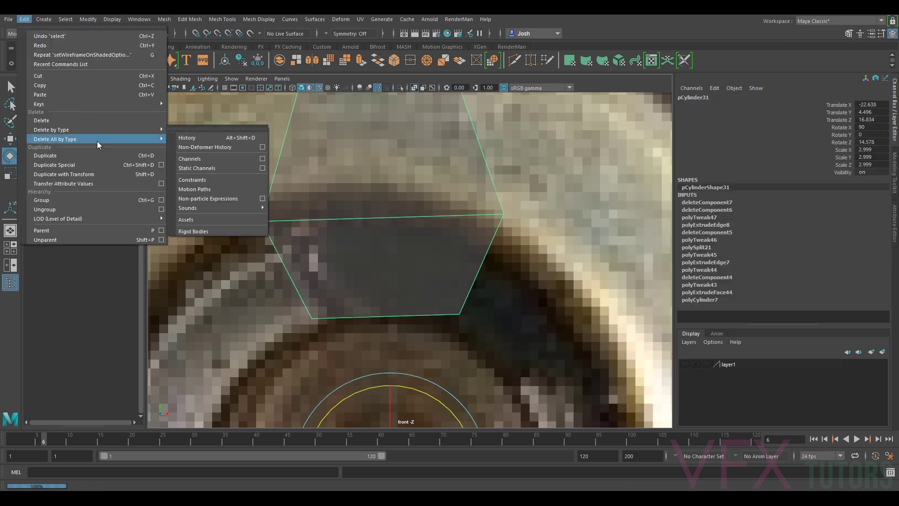
left_click(161, 165)
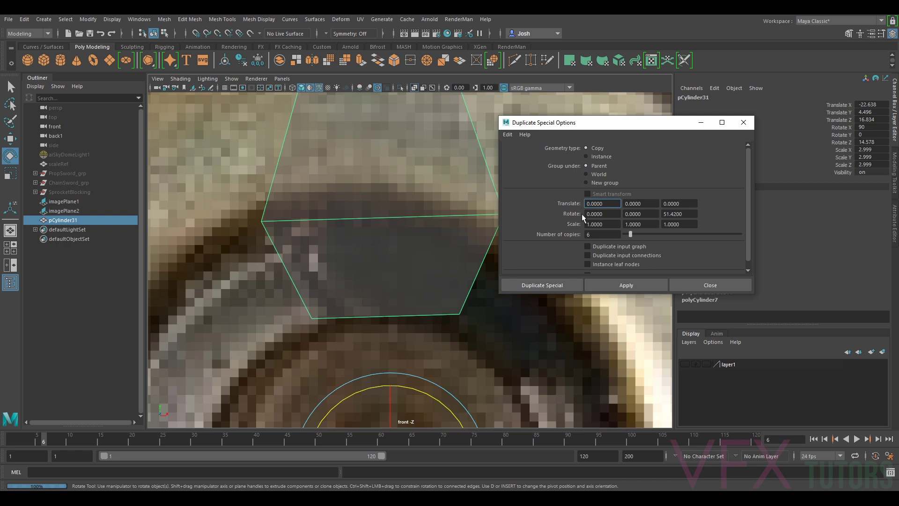
scroll(430, 249, "down", 5)
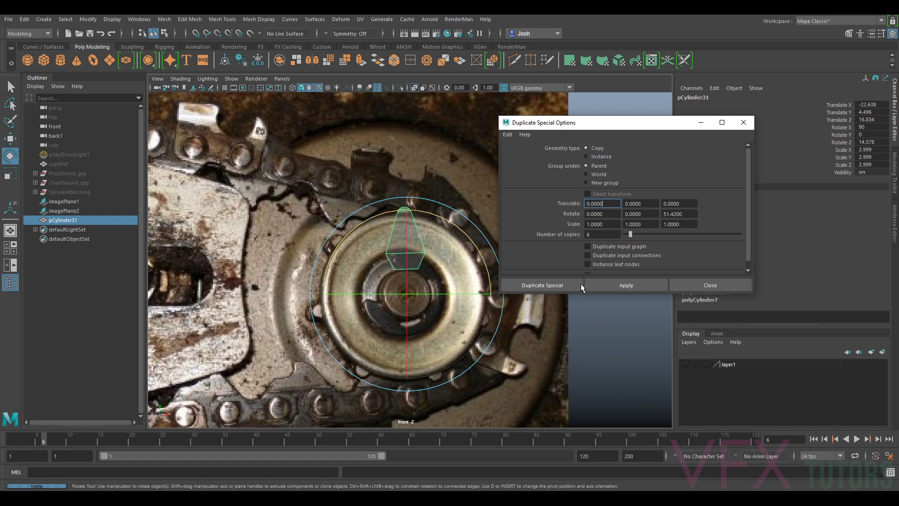
left_click(561, 284)
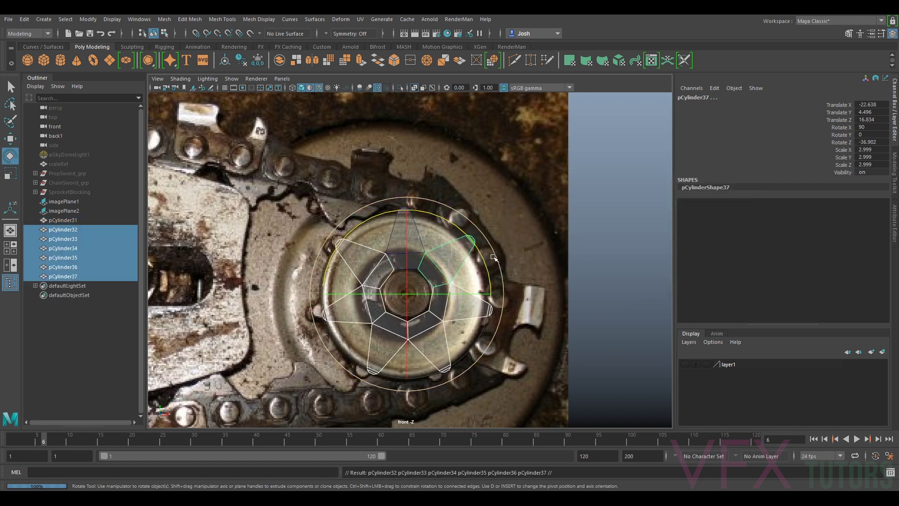
- Select all seven tooth pieces and combine them into a single sprocket mesh
scroll(481, 260, "up", 2)
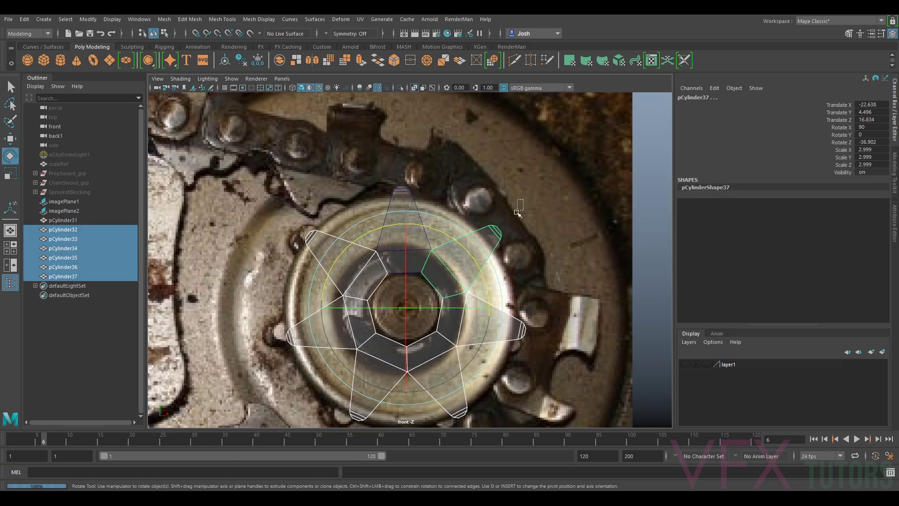
left_click_drag(517, 212, 362, 360)
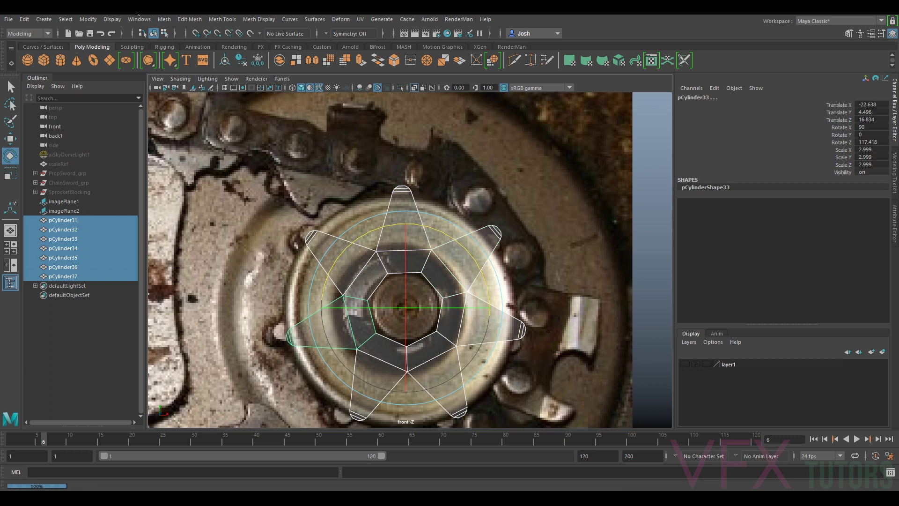
left_click(164, 20)
left_click(183, 52)
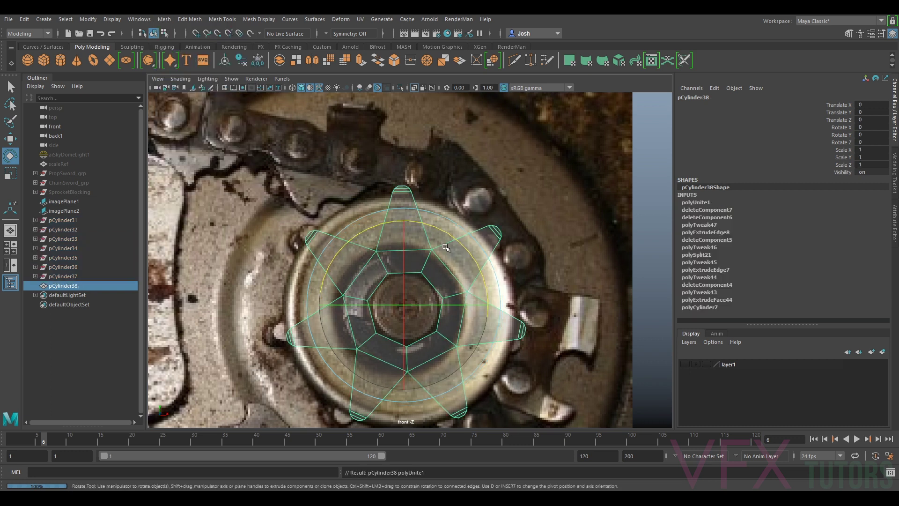
- Merge all vertices of the combined sprocket at a distance threshold of 0.01 and briefly preview it smoothed
right_click(426, 222)
right_click_drag(401, 198, 377, 195)
scroll(460, 265, "down", 3)
middle_click_drag(461, 264, 460, 243, "alt")
left_click_drag(456, 220, 357, 325)
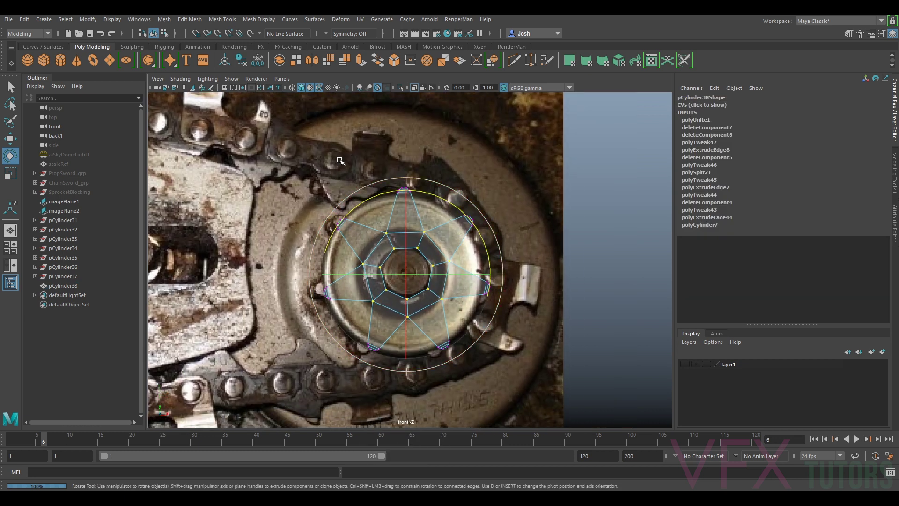
left_click(190, 19)
left_click(224, 118)
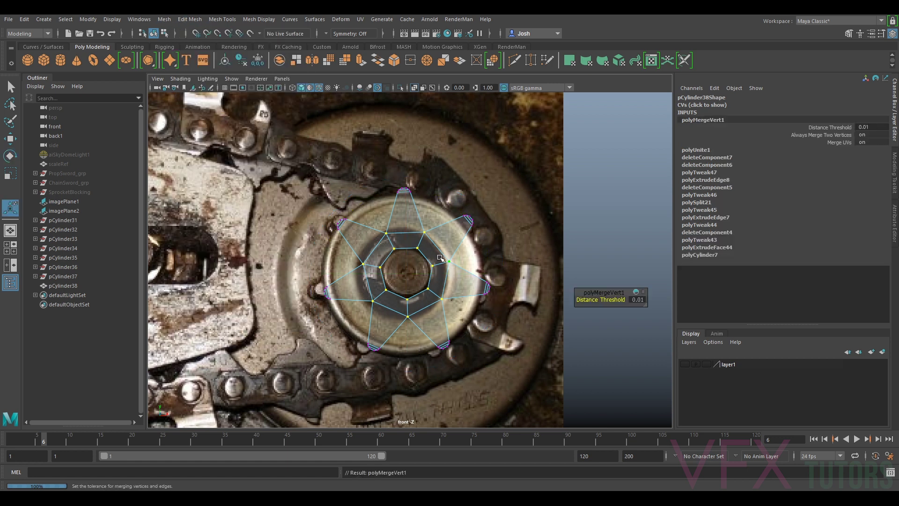
scroll(443, 258, "up", 3)
key("3")
key("1")
- Bevel the seven radial ring edges between the teeth with a fraction of 0.4 and briefly preview the sprocket smoothed
right_click_drag(445, 217, 437, 188)
left_click(427, 230)
left_click(380, 229, "shift")
left_click(350, 268, "shift")
left_click(361, 310, "shift")
left_click(405, 335, "shift")
left_click(442, 314, "shift")
left_click(458, 269, "shift")
left_click(893, 182)
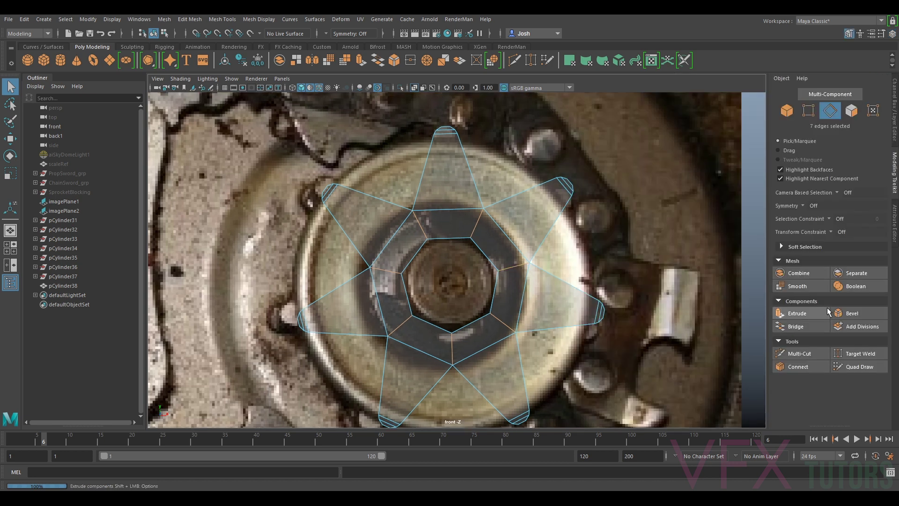
left_click(849, 313)
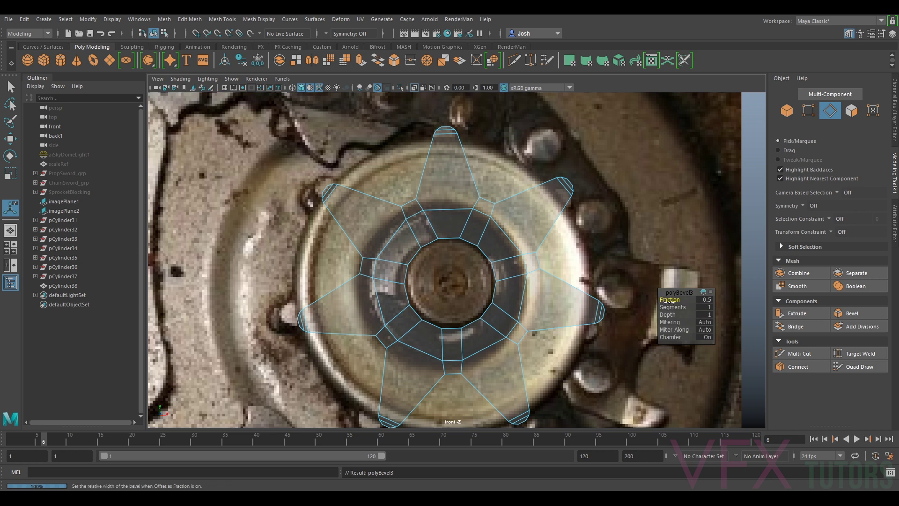
left_click_drag(670, 300, 669, 299)
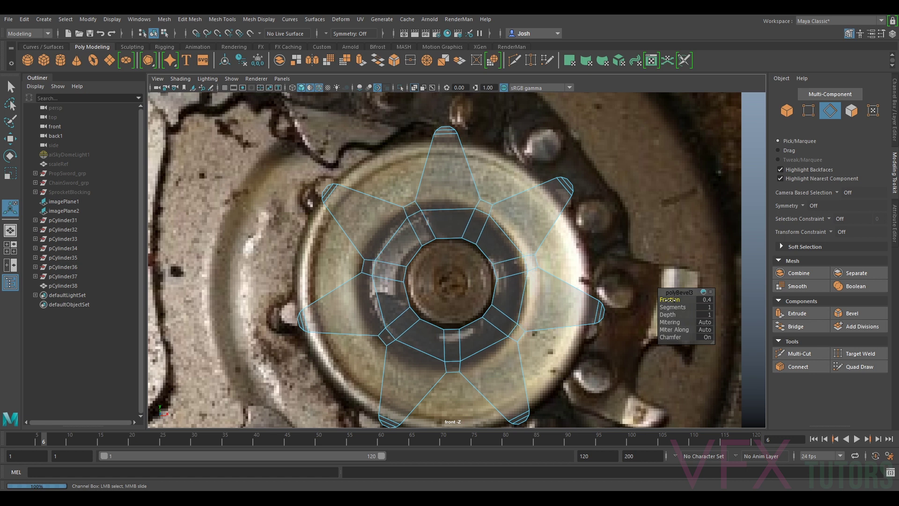
key("3")
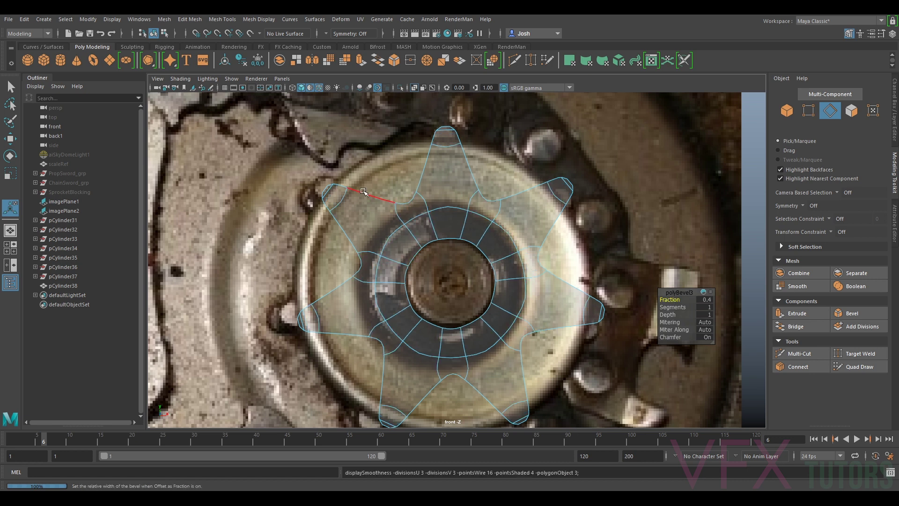
key("1")
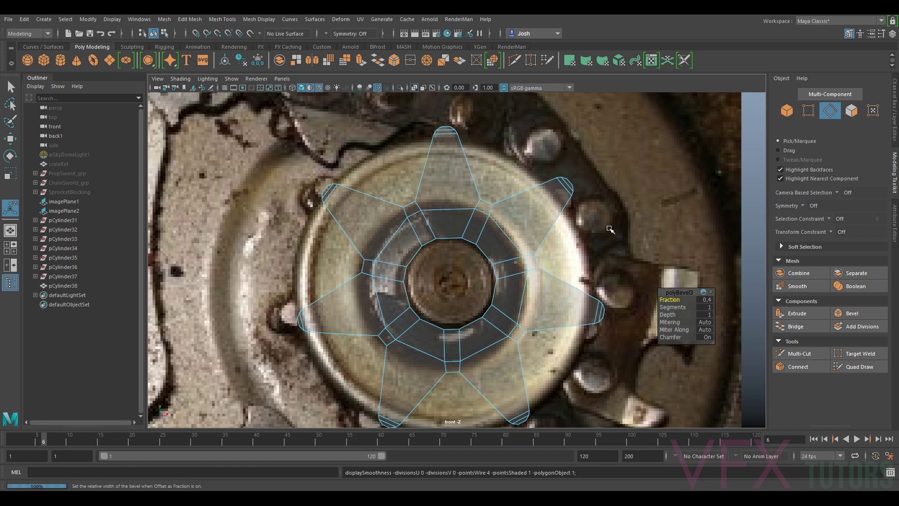
- Compare the sprocket mesh with the chainsaw photo and the metal sprocket reference image
right_click_drag(486, 240, 508, 217)
scroll(507, 217, "down", 3)
scroll(465, 230, "down", 5)
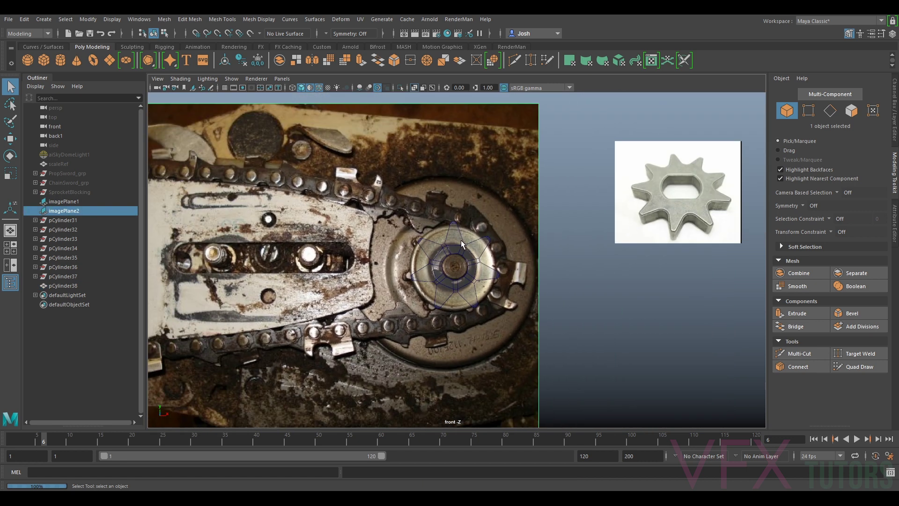
scroll(461, 243, "up", 5)
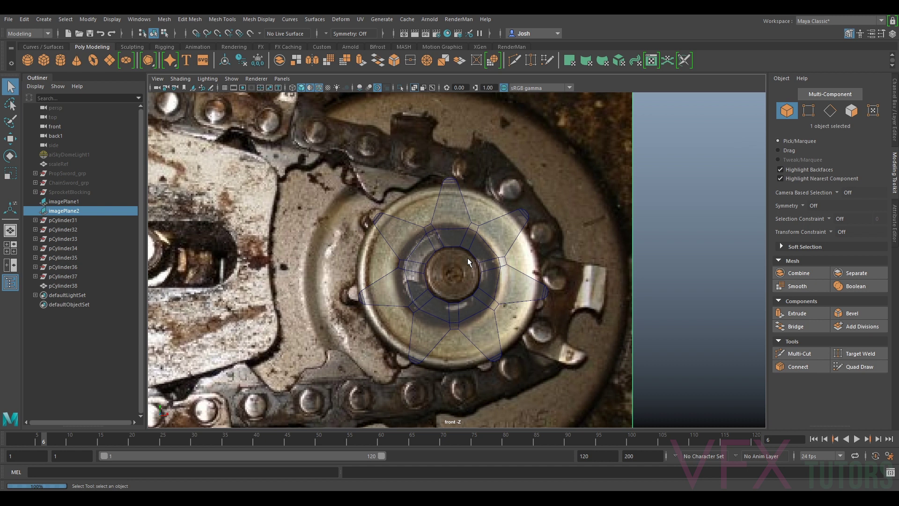
scroll(468, 258, "down", 2)
scroll(742, 140, "down", 2)
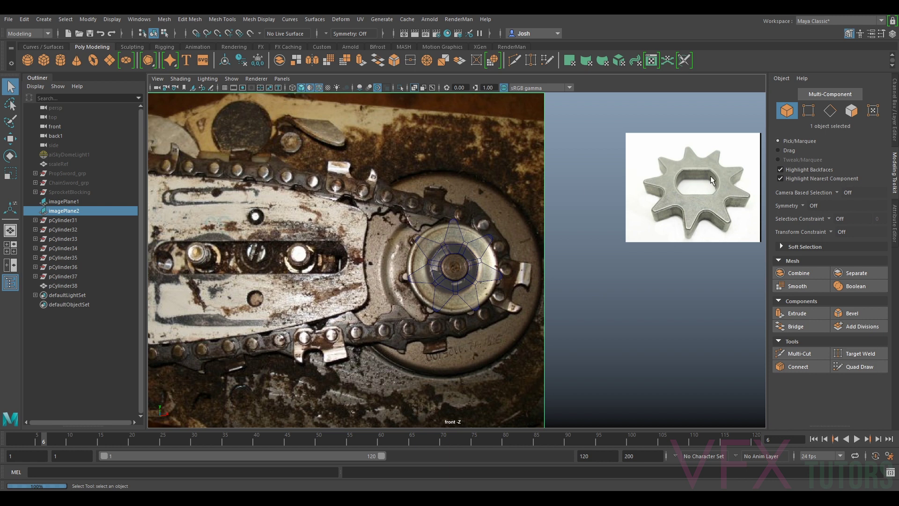
scroll(446, 264, "up", 2)
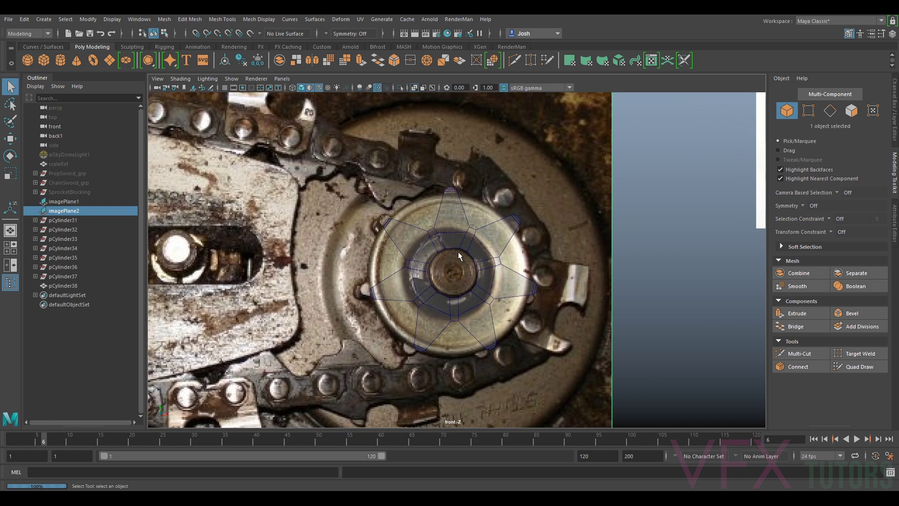
scroll(500, 283, "up", 2)
- Select the sprocket, show it at an angle in the perspective view, and turn off X-Ray shading
left_click(411, 268)
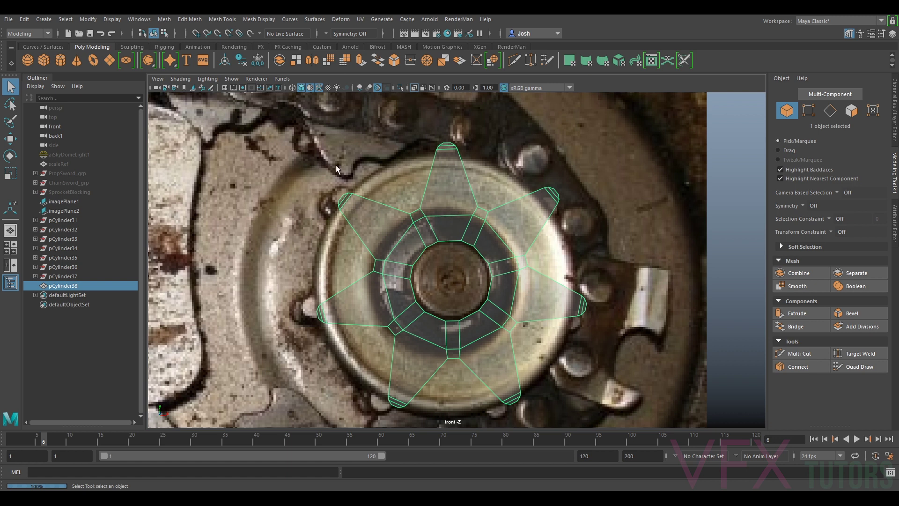
left_click(282, 78)
mouse_move(298, 90)
left_click(407, 89)
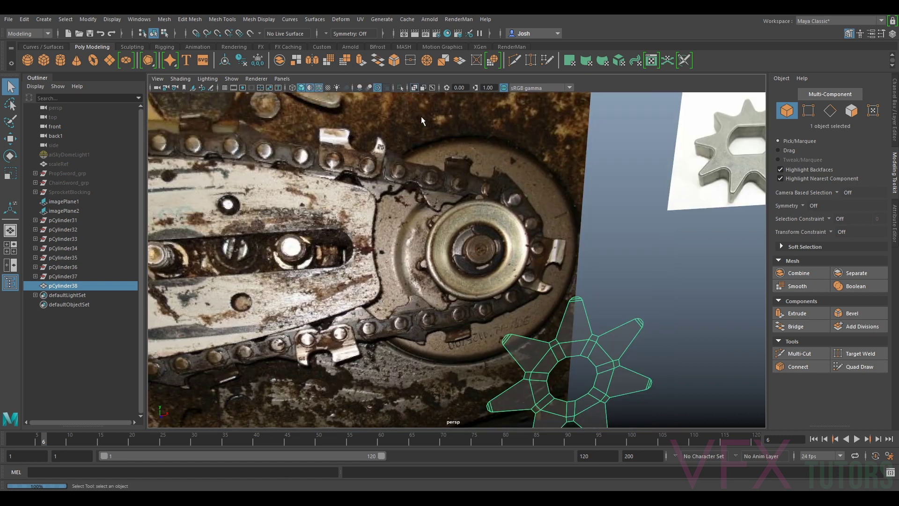
scroll(524, 297, "down", 5)
left_click_drag(524, 297, 572, 297, "alt")
middle_click_drag(573, 298, 545, 263, "alt")
scroll(515, 253, "up", 3)
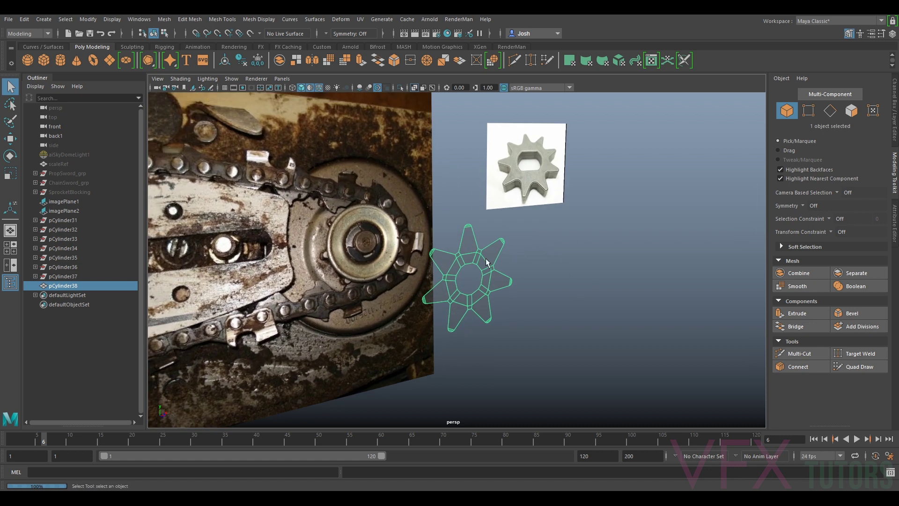
left_click(180, 78)
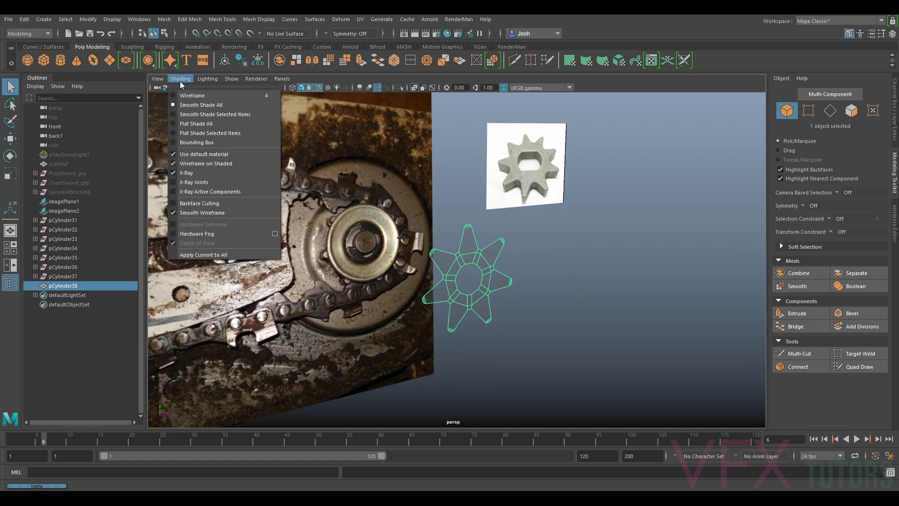
left_click(195, 168)
- Extrude all faces of the flat sprocket mesh to give the toothed ring a solid thickness
right_click_drag(420, 253, 457, 256)
left_click_drag(457, 256, 497, 246, "alt")
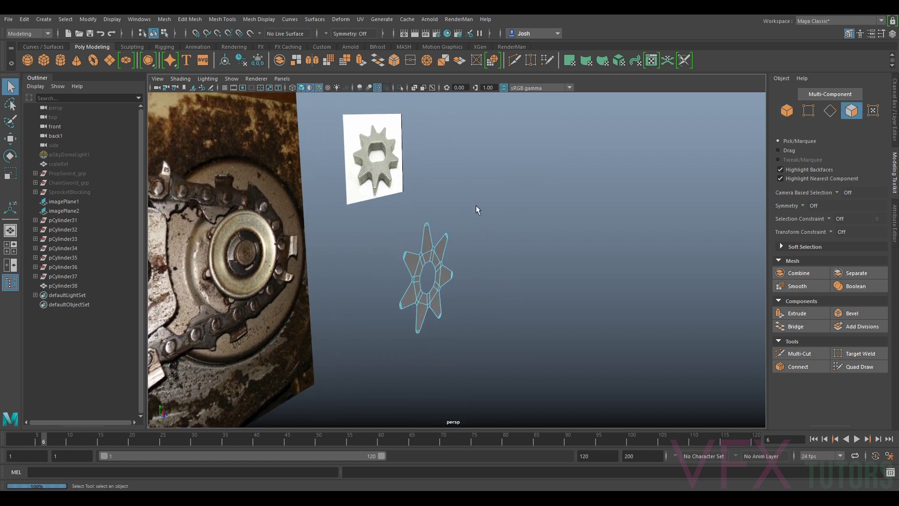
left_click_drag(476, 205, 385, 358)
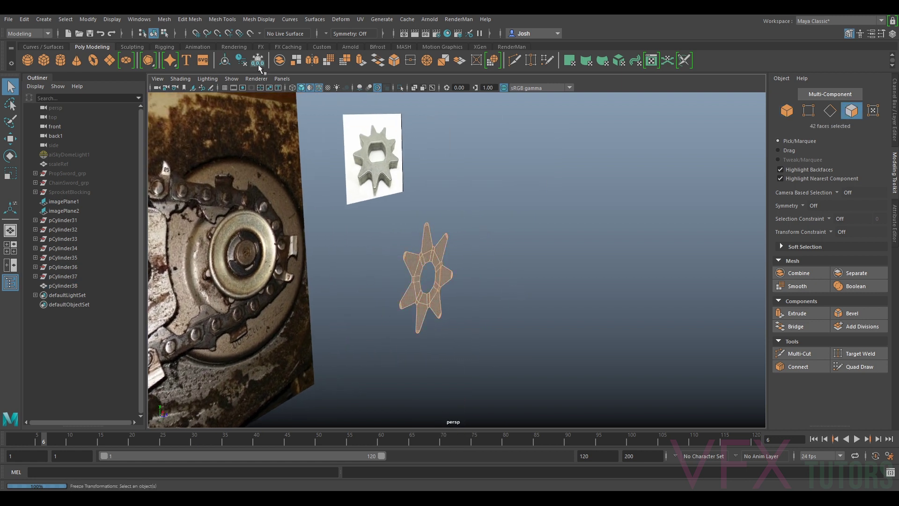
key("ctrl+e")
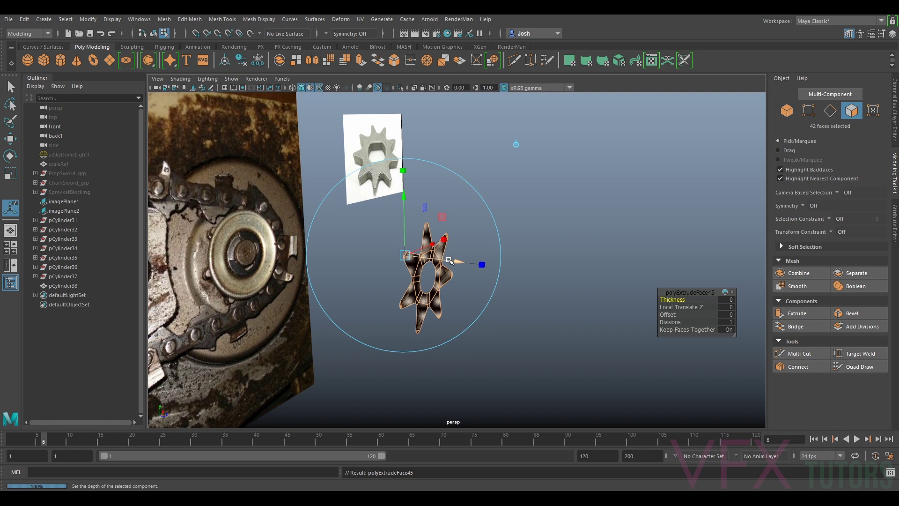
left_click_drag(687, 297, 681, 307)
left_click_drag(568, 269, 537, 275, "alt")
left_click_drag(479, 265, 482, 269)
left_click_drag(489, 328, 515, 261, "alt")
scroll(506, 260, "up", 5)
left_click_drag(451, 260, 432, 276)
- Bevel the outer outline edges of all seven teeth on one face of the sprocket with 2 segments
right_click_drag(424, 230, 425, 204)
left_click_drag(607, 209, 423, 244, "alt")
right_click_drag(365, 230, 366, 202)
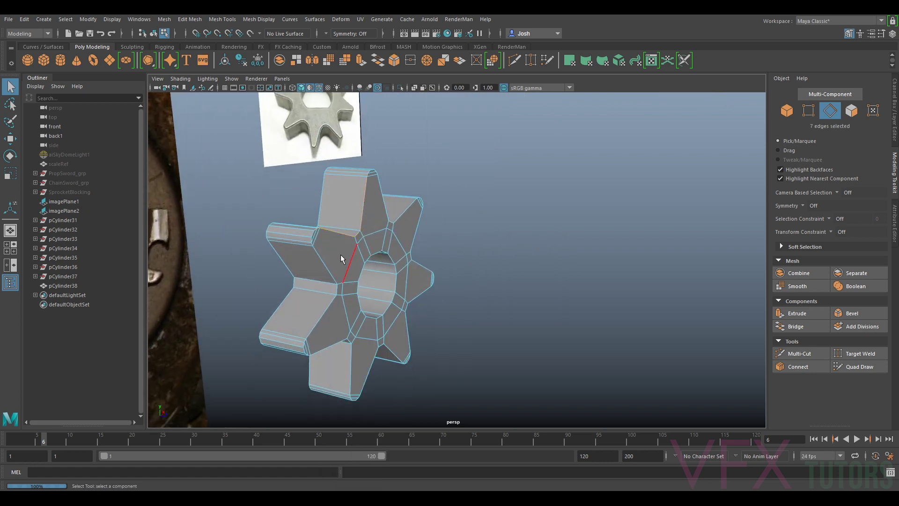
double_click(325, 258, "shift")
left_click_drag(325, 258, 347, 287, "alt")
left_click_drag(302, 334, 384, 310, "alt")
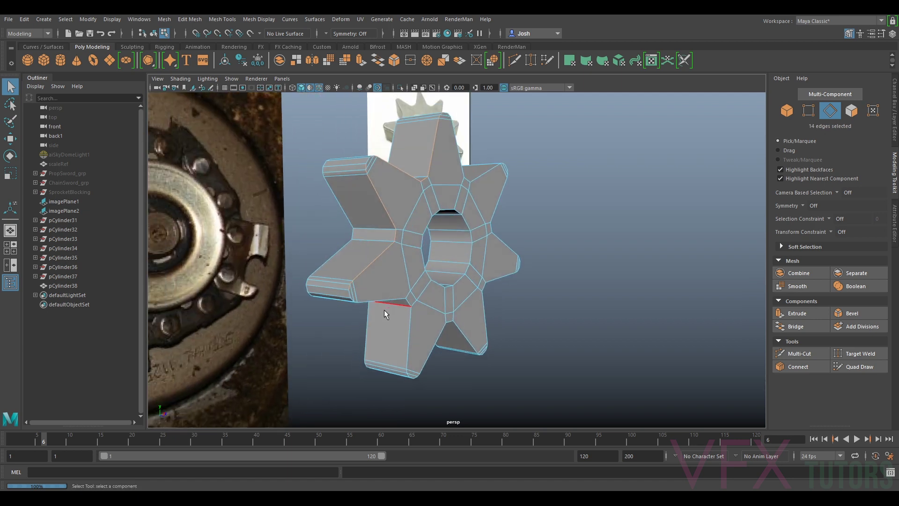
double_click(379, 297, "shift")
double_click(498, 244, "shift")
double_click(485, 180, "shift")
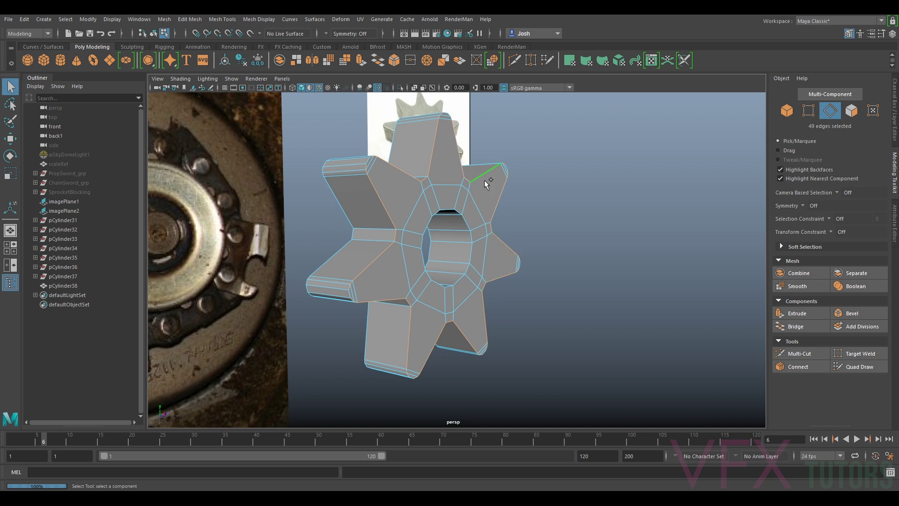
left_click(366, 159, "shift")
left_click_drag(420, 302, 391, 241, "alt")
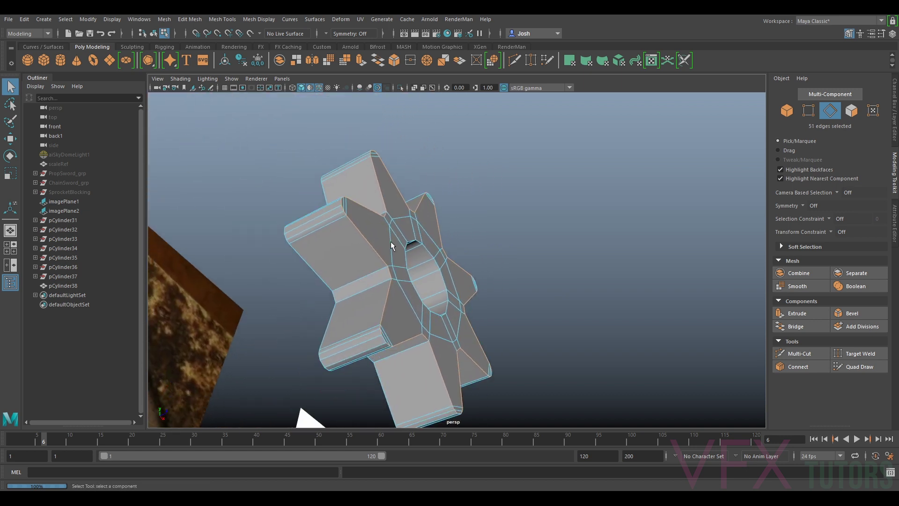
left_click_drag(529, 349, 487, 279, "alt")
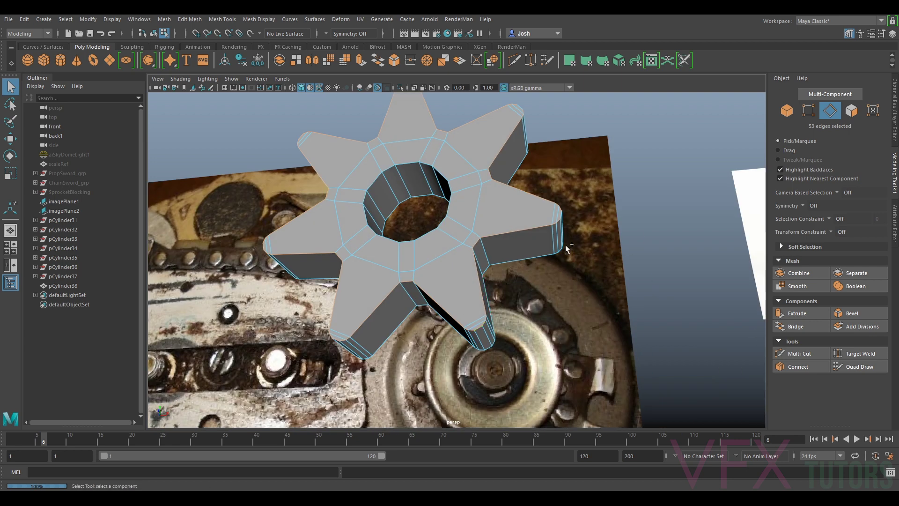
left_click_drag(604, 141, 515, 202, "alt")
left_click_drag(414, 164, 490, 171, "alt")
left_click_drag(487, 213, 679, 276, "alt")
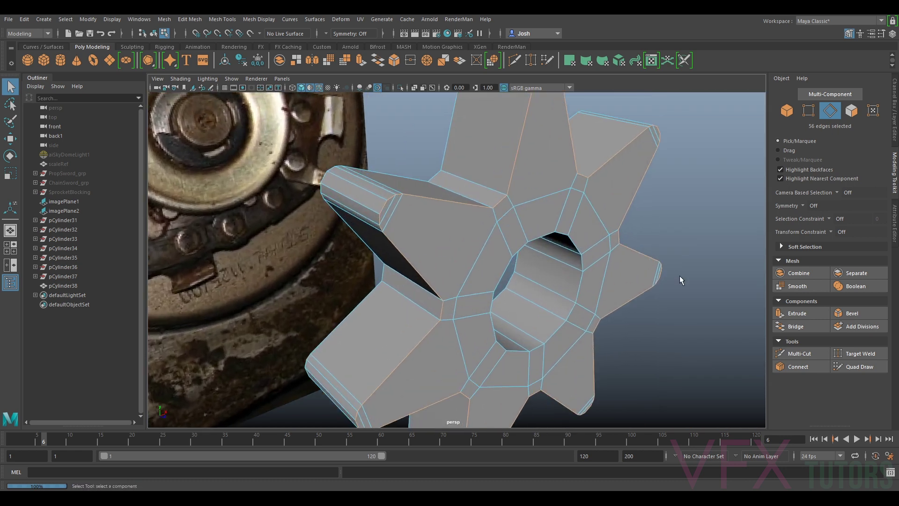
left_click(859, 310)
left_click_drag(437, 215, 444, 197, "alt")
left_click_drag(677, 308, 679, 309)
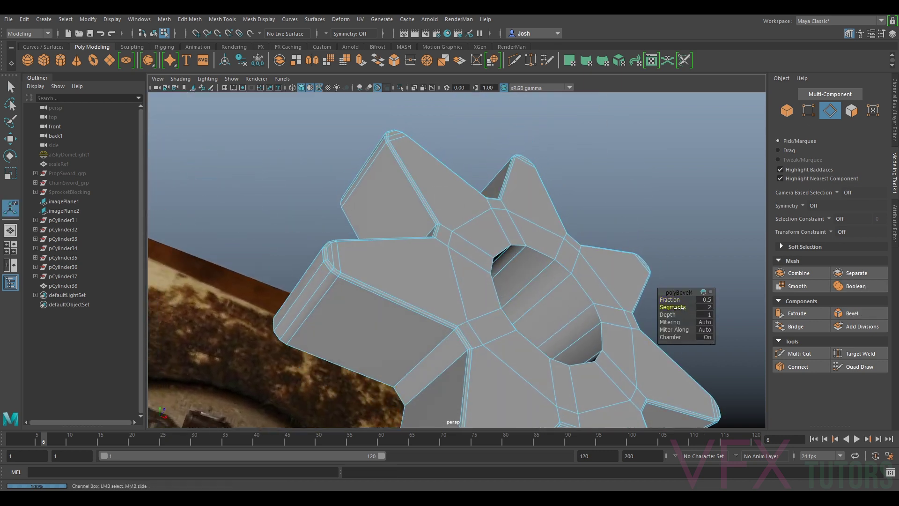
- Bevel the matching tooth outline edges on the sprocket's opposite face and raise the bevel's segment count
left_click_drag(410, 263, 557, 290, "alt")
scroll(468, 261, "up", 4)
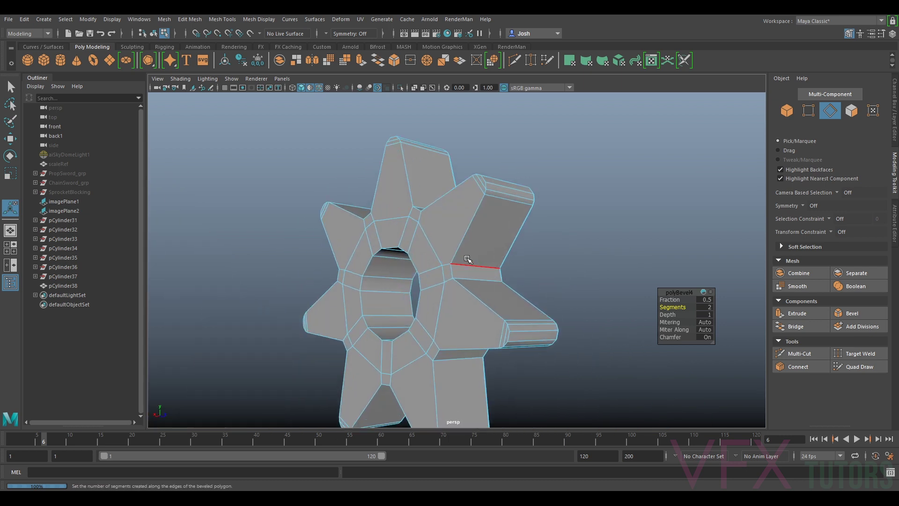
double_click(461, 242)
double_click(463, 361, "shift")
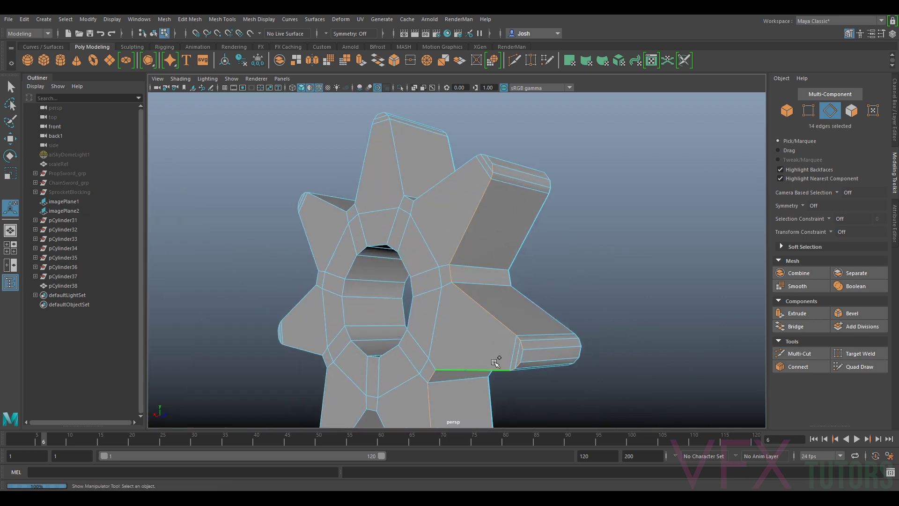
double_click(494, 159, "shift")
left_click(401, 146, "shift")
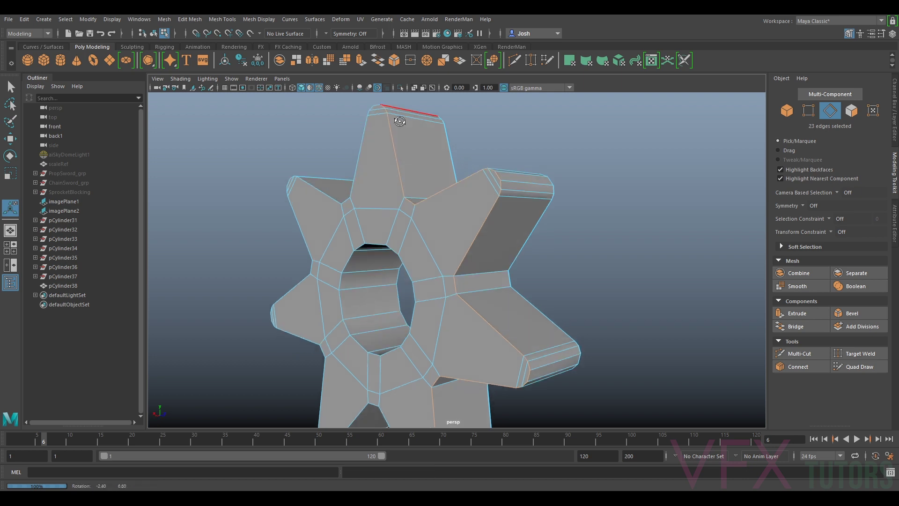
left_click_drag(401, 146, 374, 154, "alt")
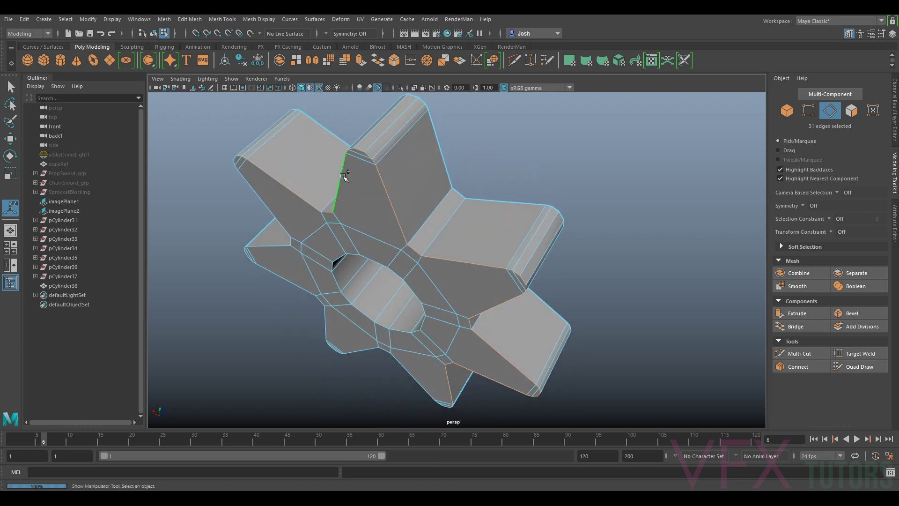
left_click_drag(281, 178, 516, 168, "alt")
double_click(365, 164, "shift")
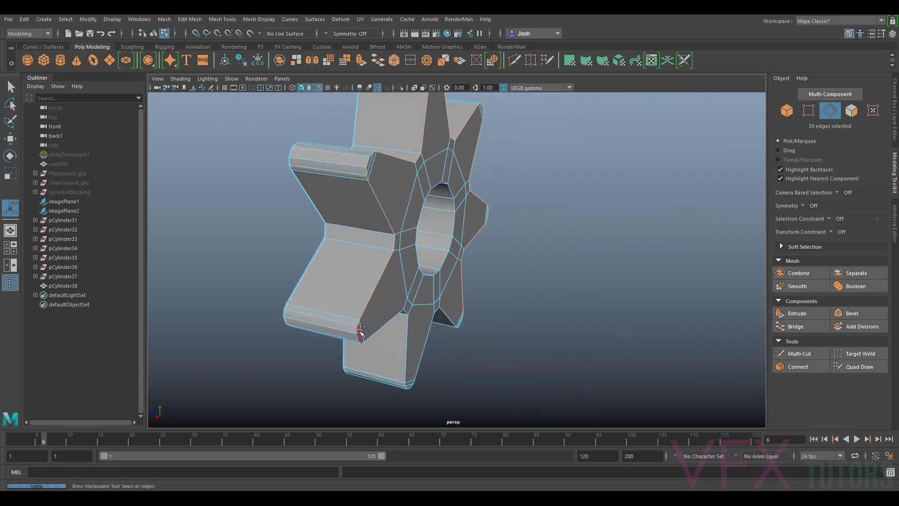
left_click(358, 337, "shift")
left_click_drag(470, 351, 385, 271, "alt")
double_click(354, 286, "shift")
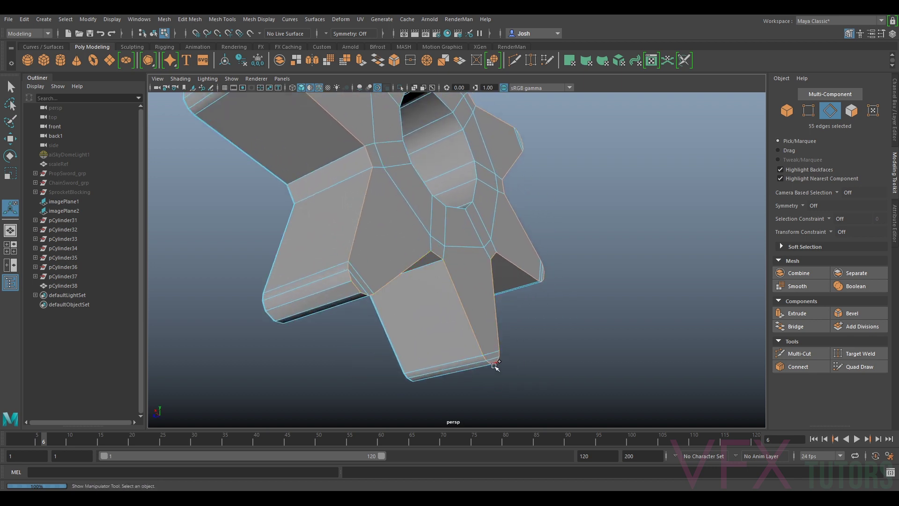
left_click_drag(593, 280, 503, 279, "alt")
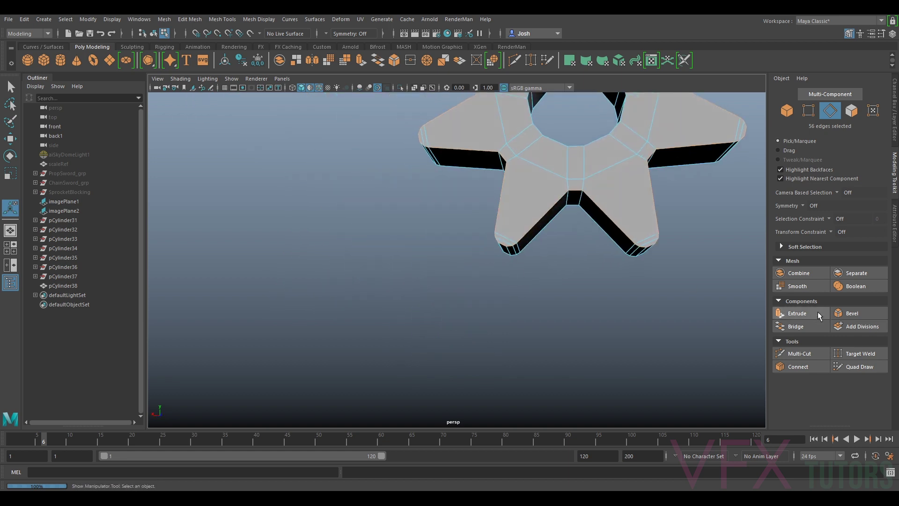
left_click(842, 315)
key("f")
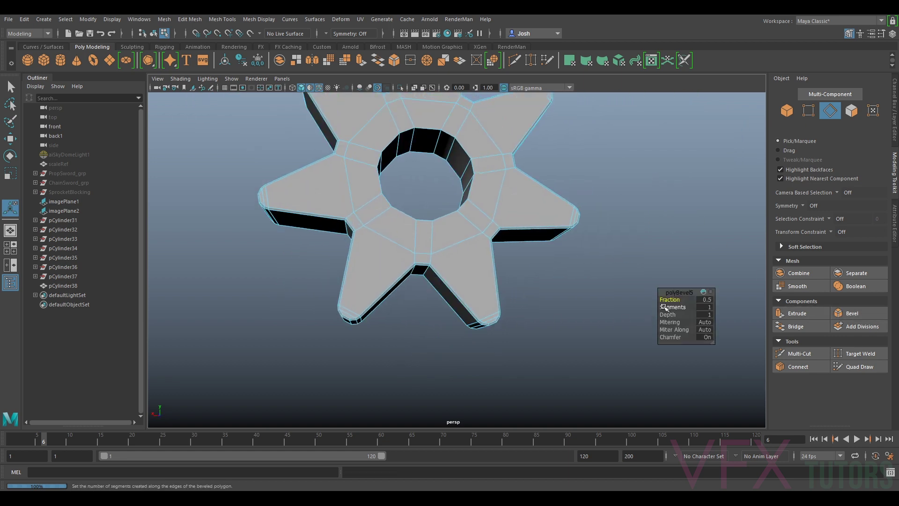
left_click_drag(674, 306, 681, 306)
- Bevel both rim edge loops of the sprocket's centre hole with a fraction of 0.1 and 2 segments
middle_click_drag(562, 256, 579, 324, "alt")
scroll(358, 281, "up", 5)
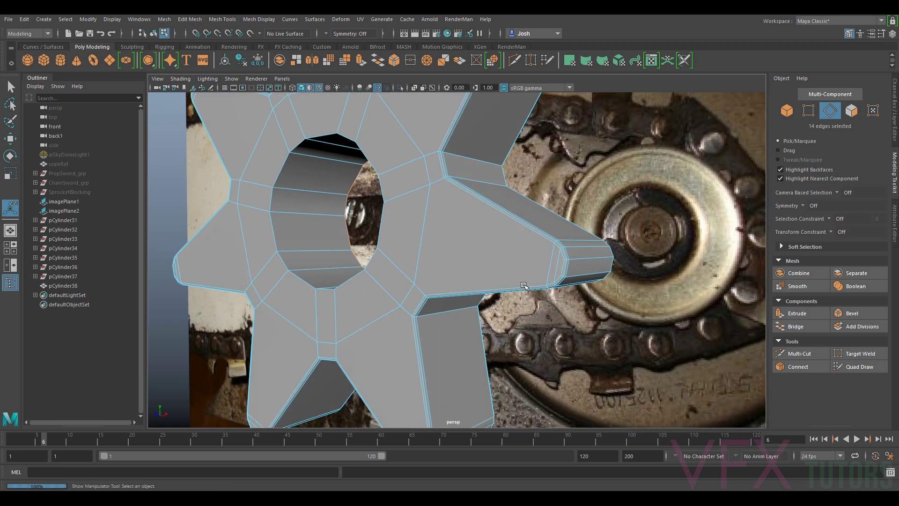
double_click(355, 280)
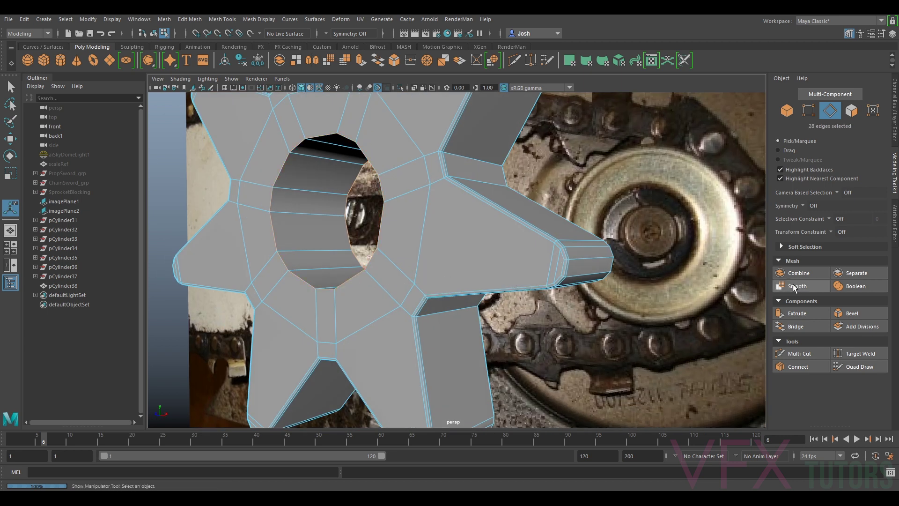
left_click(852, 313)
mouse_move(678, 301)
left_mouse_down()
mouse_move(670, 301)
mouse_move(676, 307)
left_mouse_up()
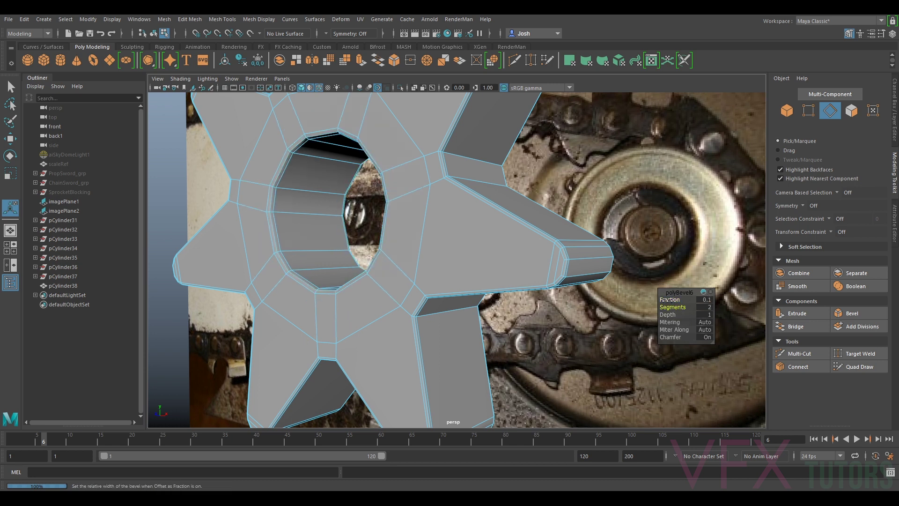
- Preview the sprocket smoothed and turn off Wireframe on Shaded
scroll(427, 261, "down", 10)
right_click_drag(443, 230, 487, 217)
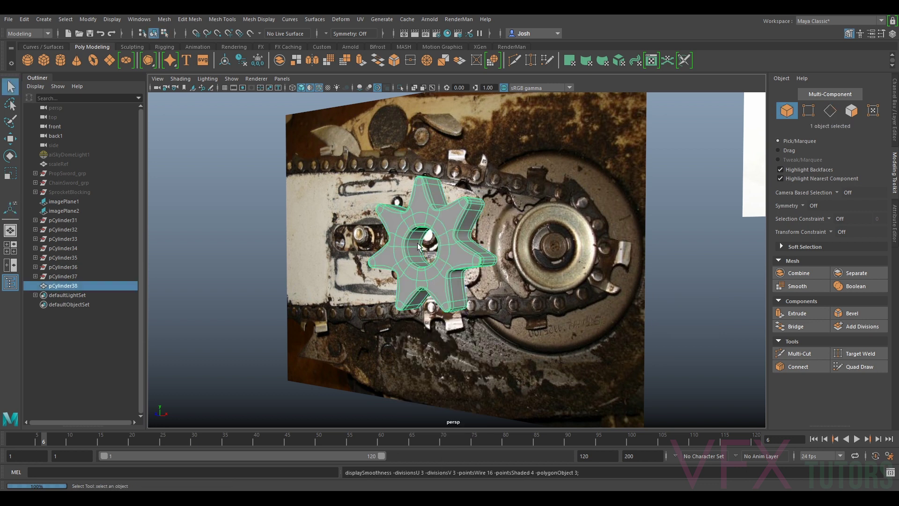
left_click(247, 285)
right_click_drag(246, 285, 249, 303, "alt")
left_click_drag(249, 302, 449, 255, "alt")
right_click_drag(449, 255, 466, 250, "alt")
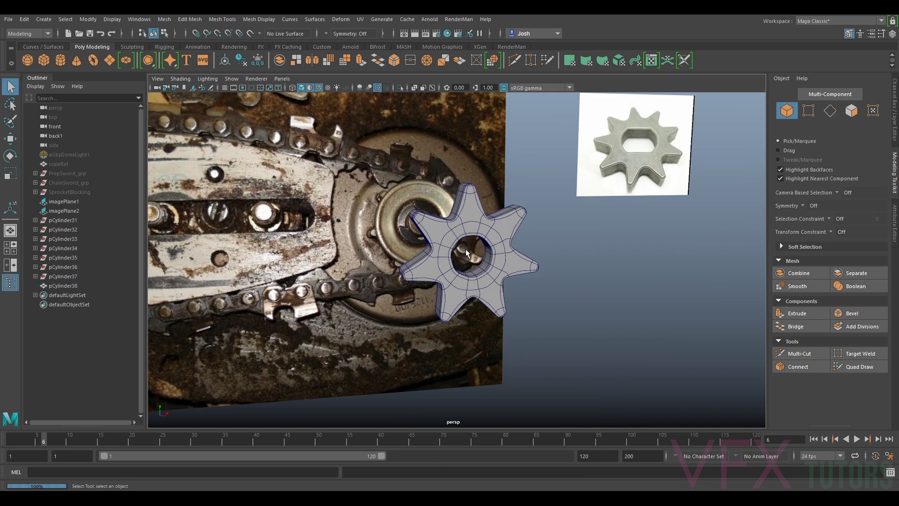
left_click(180, 79)
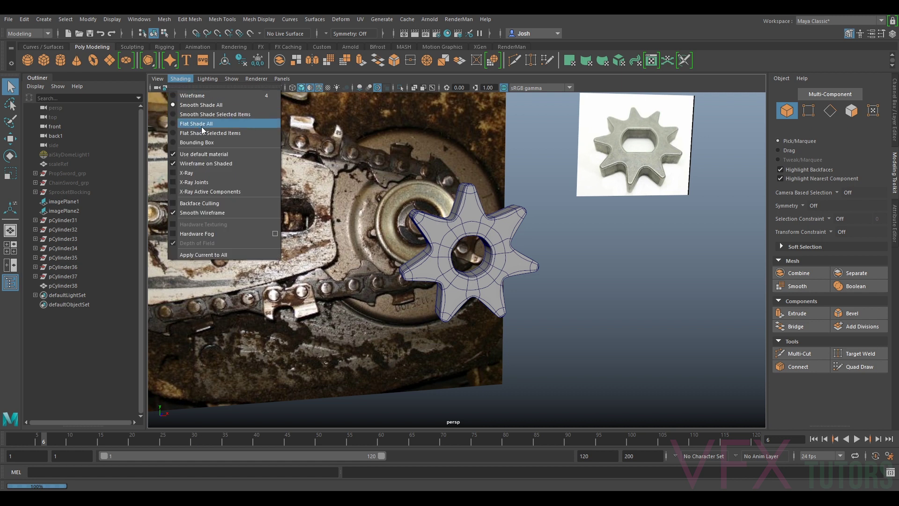
left_click(220, 166)
- Inspect the smoothed sprocket against the reference images, then return it to the unsmoothed display
left_click_drag(639, 262, 516, 258, "alt")
left_click(515, 257)
scroll(514, 264, "down", 5)
scroll(513, 269, "up", 10)
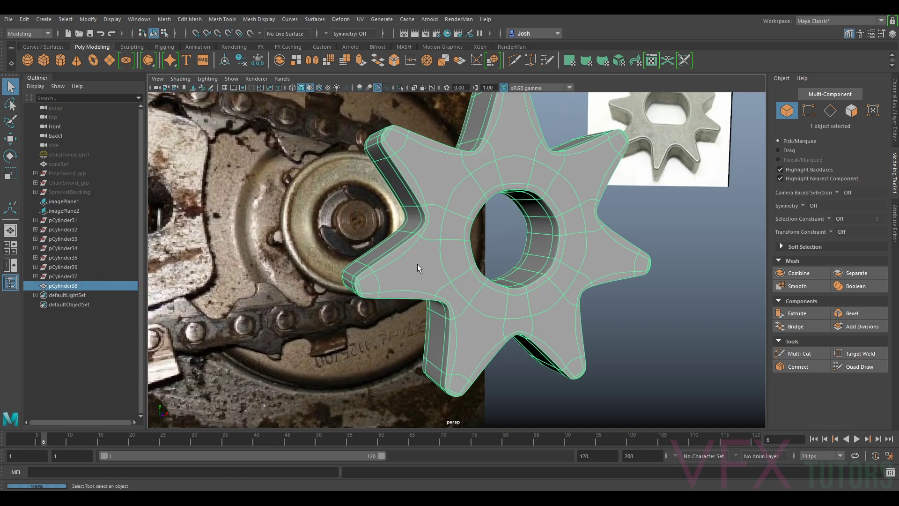
left_click(696, 281)
scroll(578, 249, "down", 5)
left_click_drag(552, 274, 487, 263, "alt")
left_click(488, 262)
key("1")
scroll(493, 269, "up", 4)
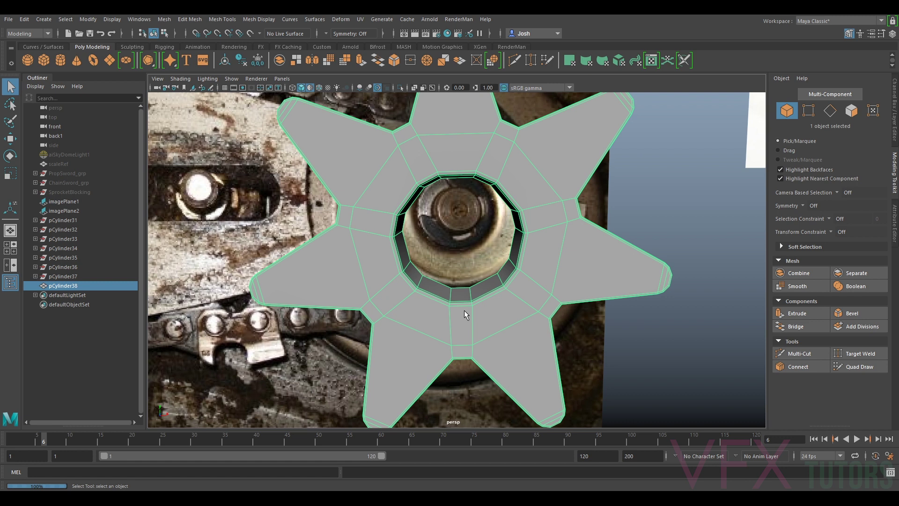
- Create a polygon cylinder for the sprocket's centre and set its Rotate X to 90
left_click(60, 60)
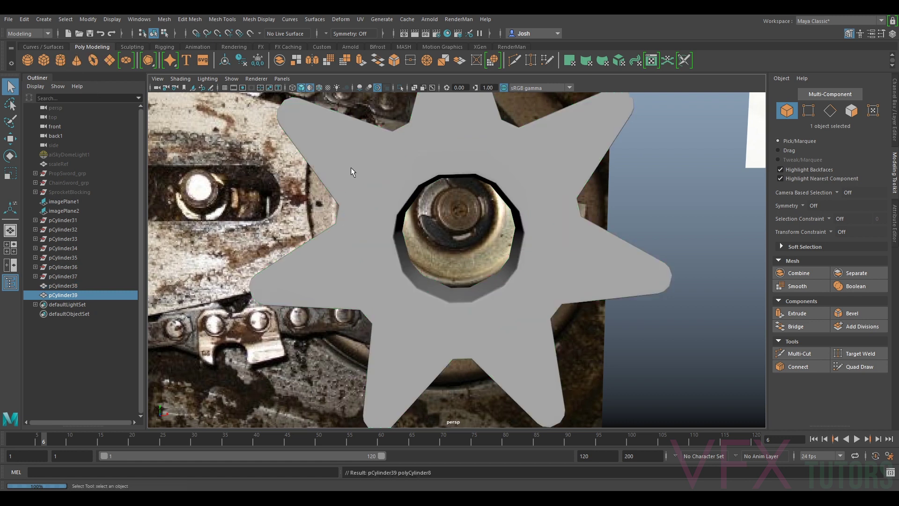
scroll(351, 169, "down", 8)
key("e")
left_click_drag(620, 253, 627, 225)
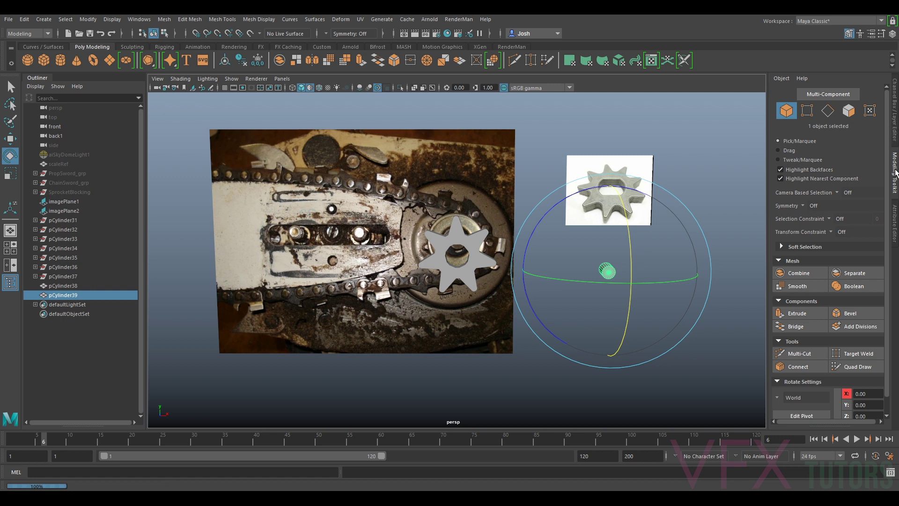
left_click(895, 133)
double_click(863, 128)
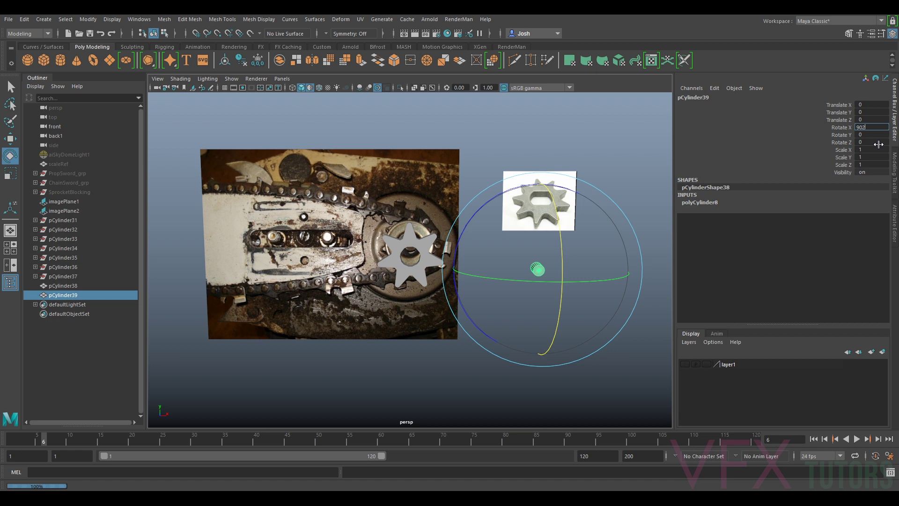
key("Return")
- Switch the viewport to the front orthographic view
left_click(286, 79)
mouse_move(310, 107)
left_click(394, 115)
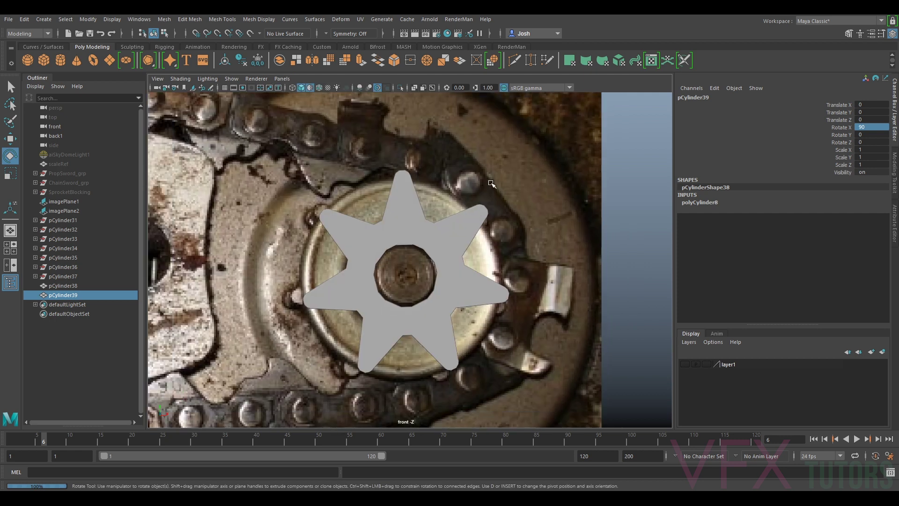
scroll(490, 211, "down", 7)
- Point-constrain the new cylinder to the sprocket so it sits at the sprocket's pivot
left_click(425, 266)
key("w")
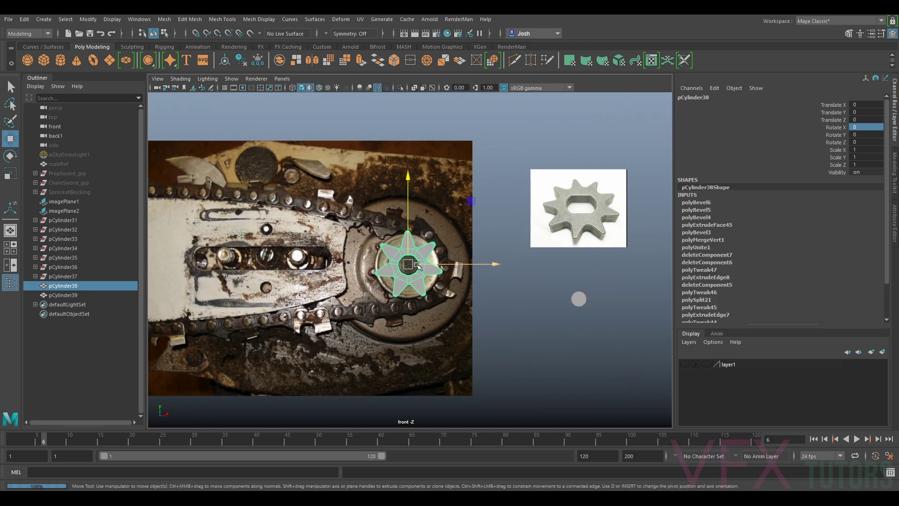
left_click(576, 299)
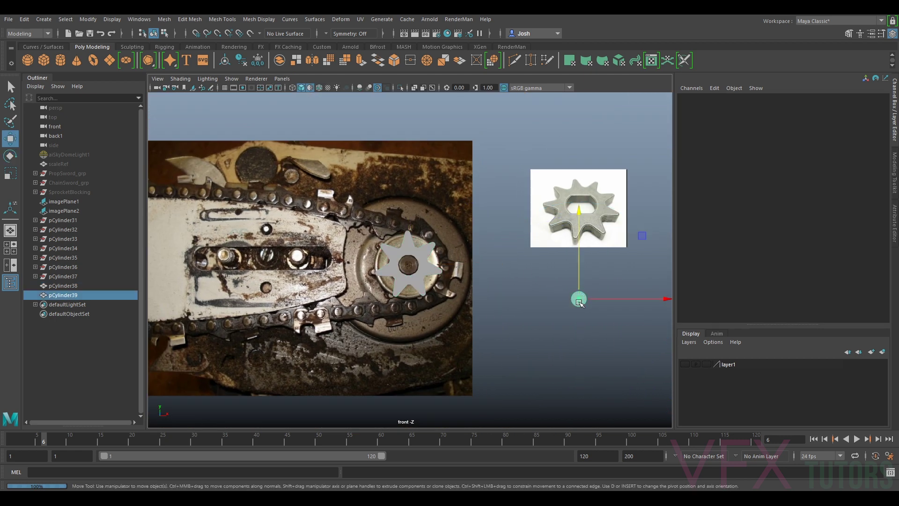
left_click(425, 261)
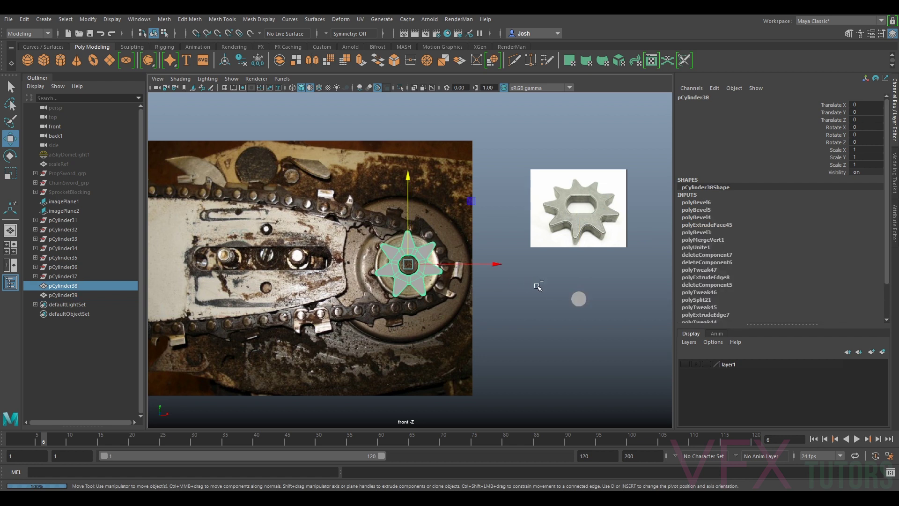
left_click(579, 300, "shift")
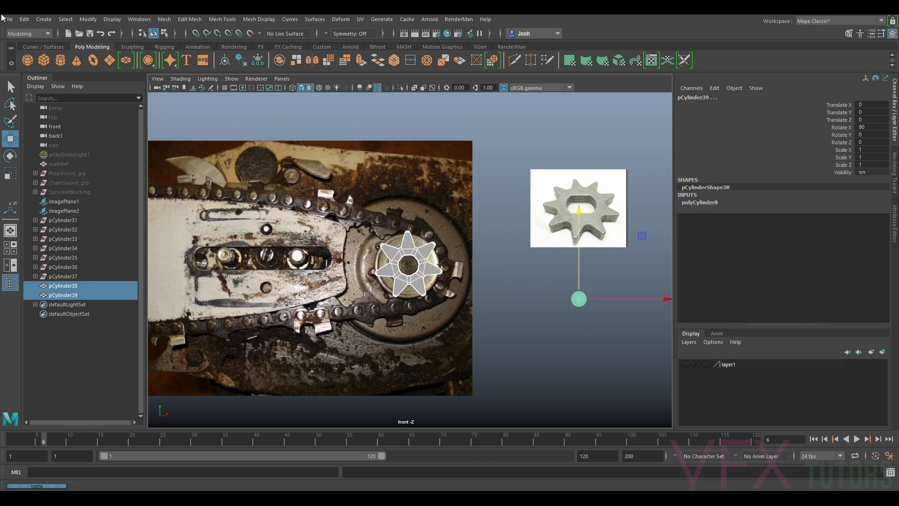
left_click(46, 33)
left_click(17, 54)
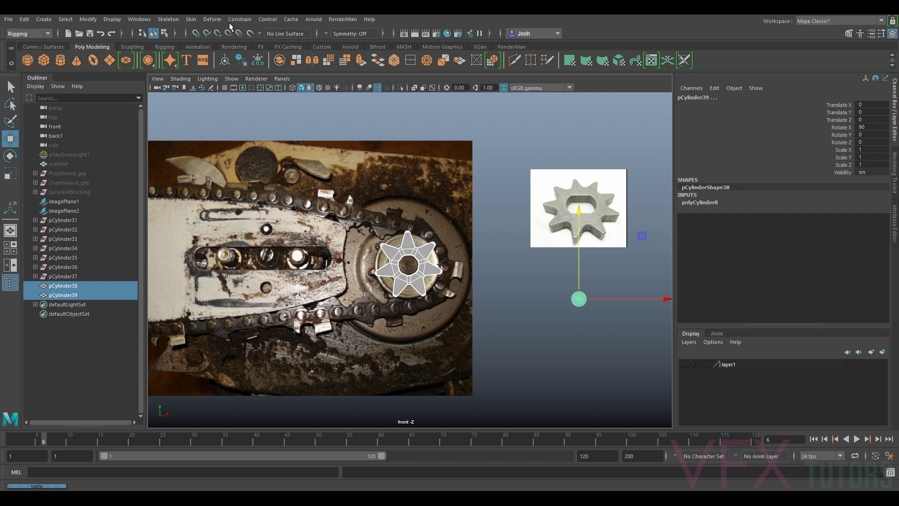
left_click(240, 19)
left_click(255, 55)
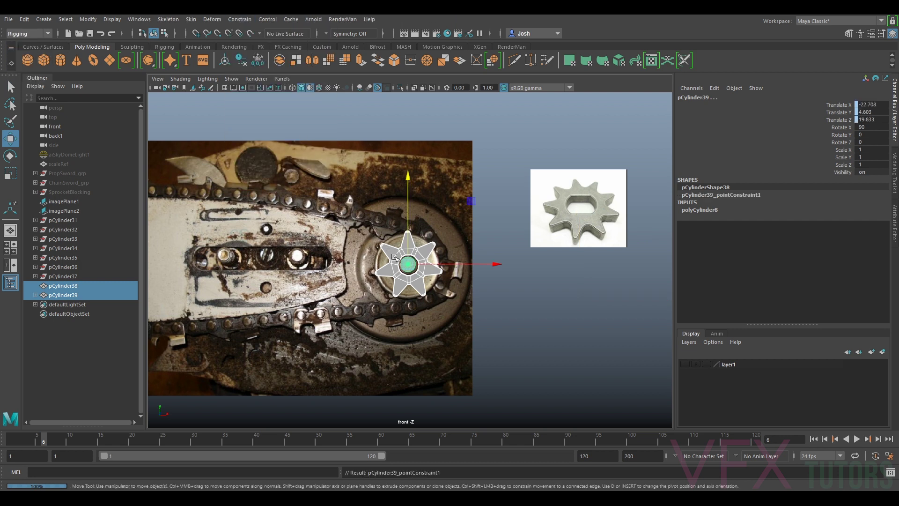
key("f")
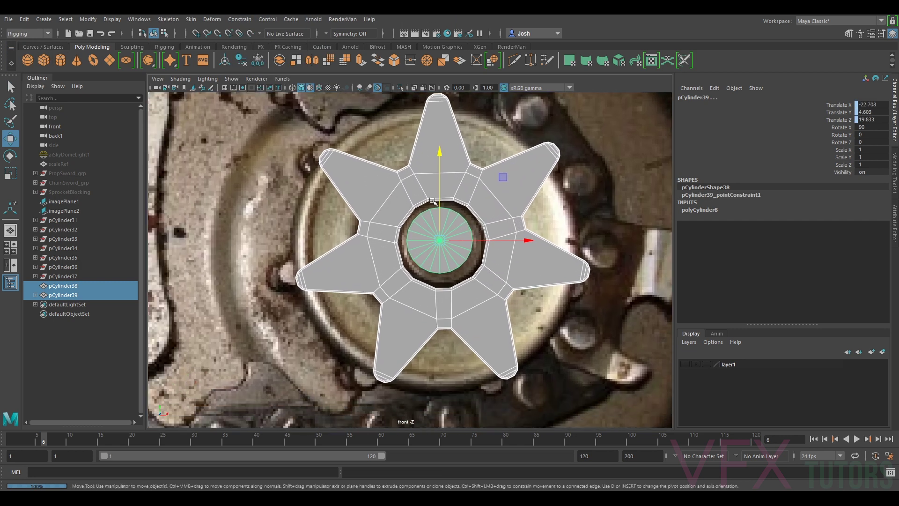
- Test-rotate the sprocket around its current pivot and undo the rotation
left_click(492, 208)
key("e")
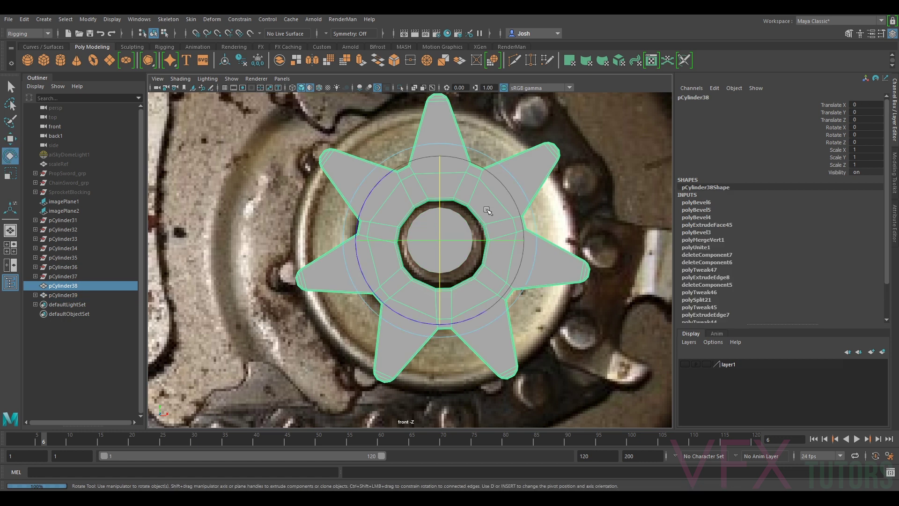
left_click_drag(467, 205, 454, 189)
key("ctrl+z")
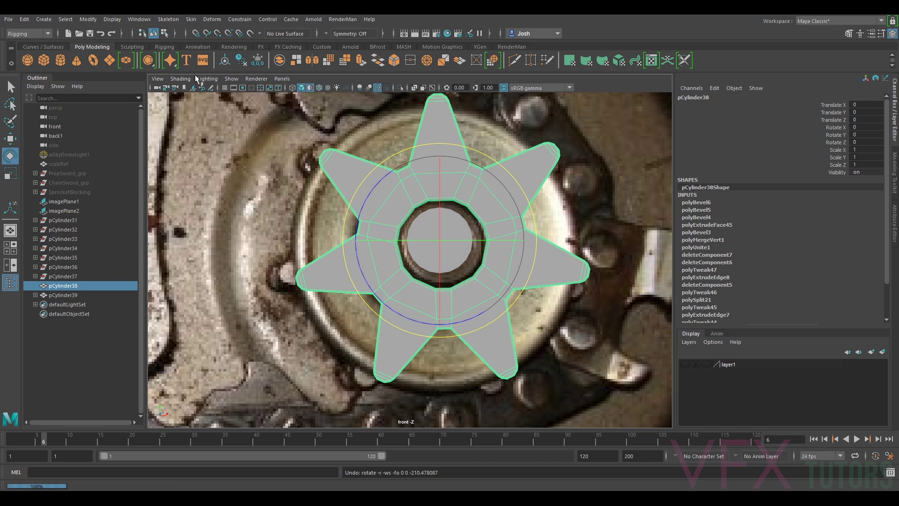
- Delete the sprocket's construction history and try centring its pivot while the cylinder is still constrained
left_click(240, 60)
left_click(226, 60)
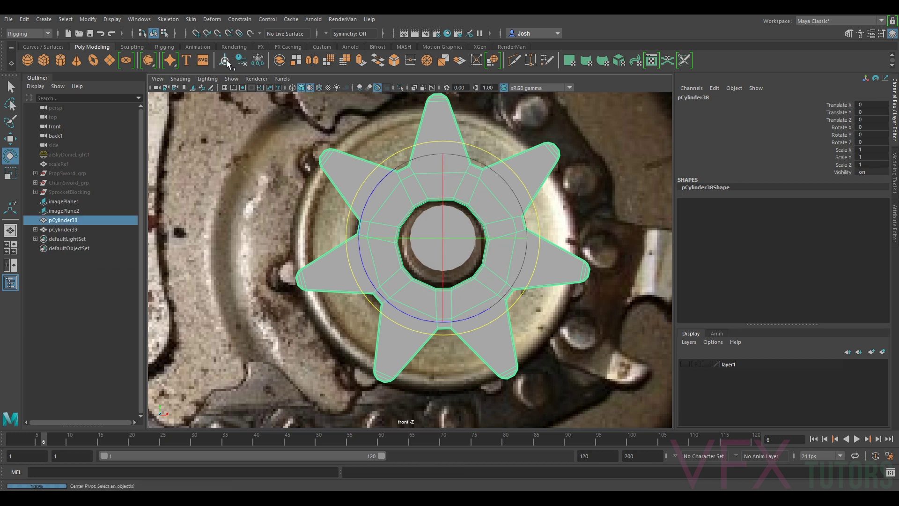
key("ctrl+z")
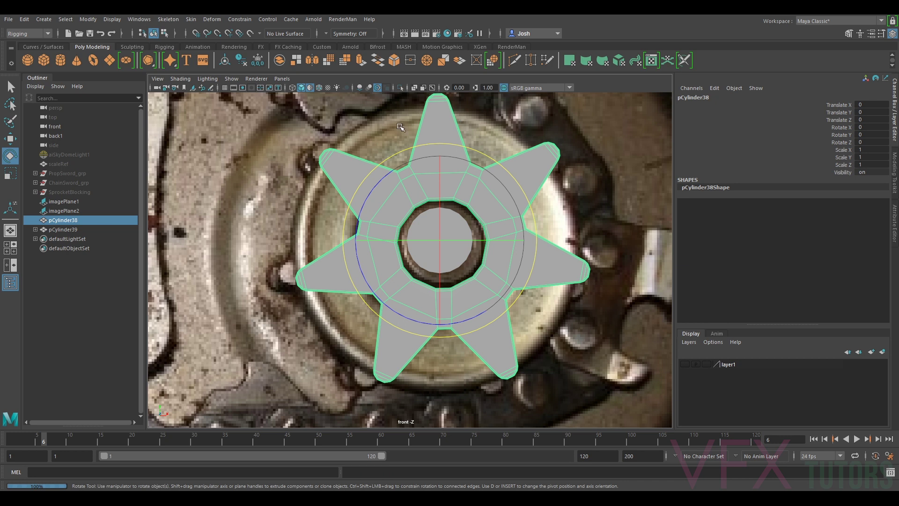
- Delete the cylinder's point constraint and centre the sprocket's pivot
left_click(36, 229)
left_click(78, 240)
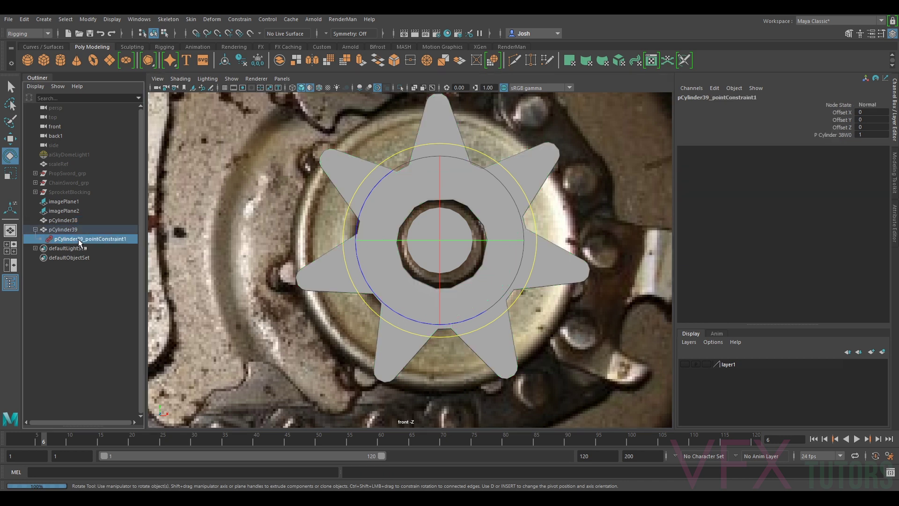
key("Delete")
left_click(63, 220)
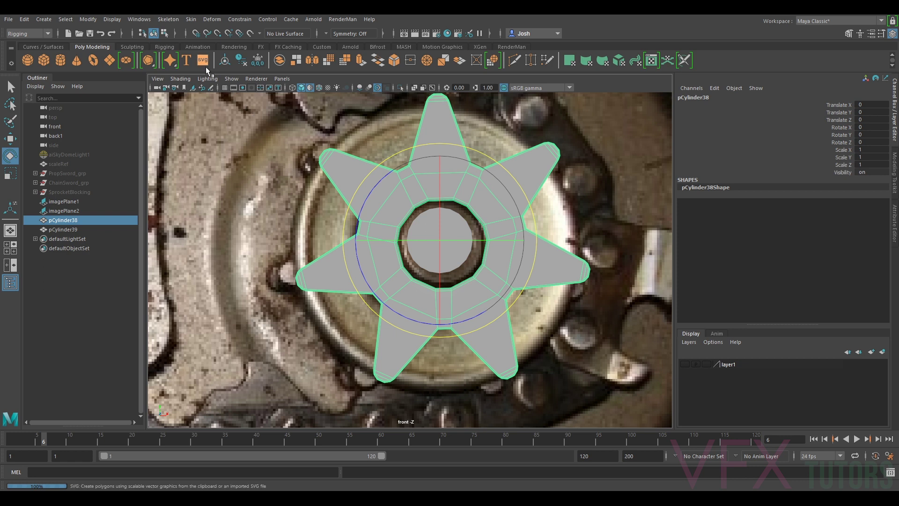
left_click(229, 61)
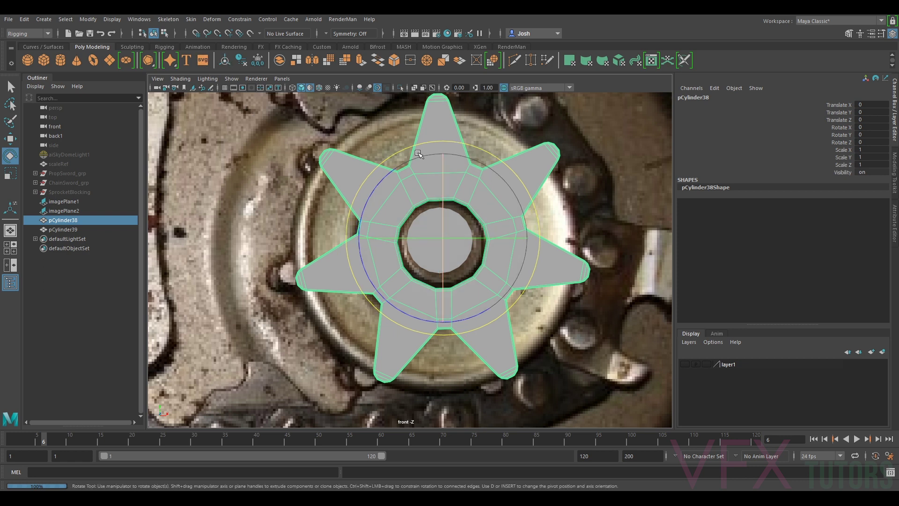
- Test-rotate the sprocket around its centred pivot and undo the rotation
left_click_drag(393, 170, 521, 139)
key("ctrl+z")
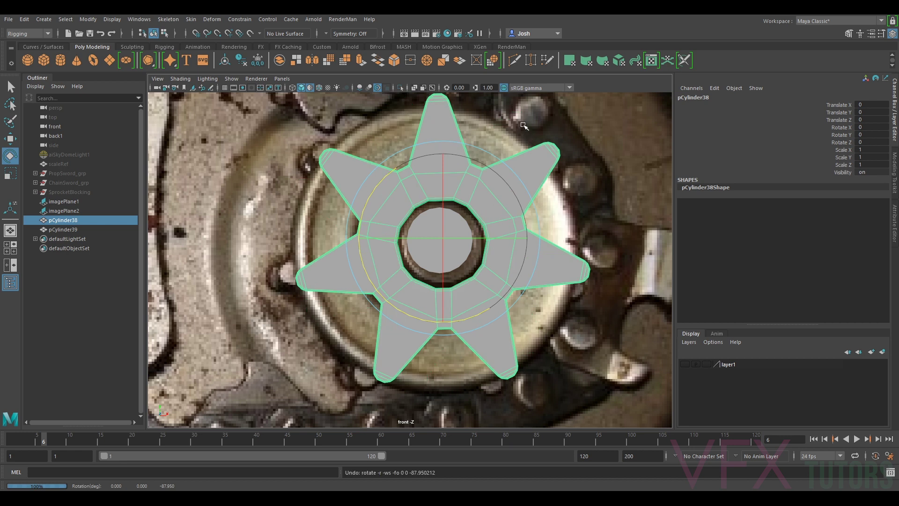
scroll(520, 129, "down", 3)
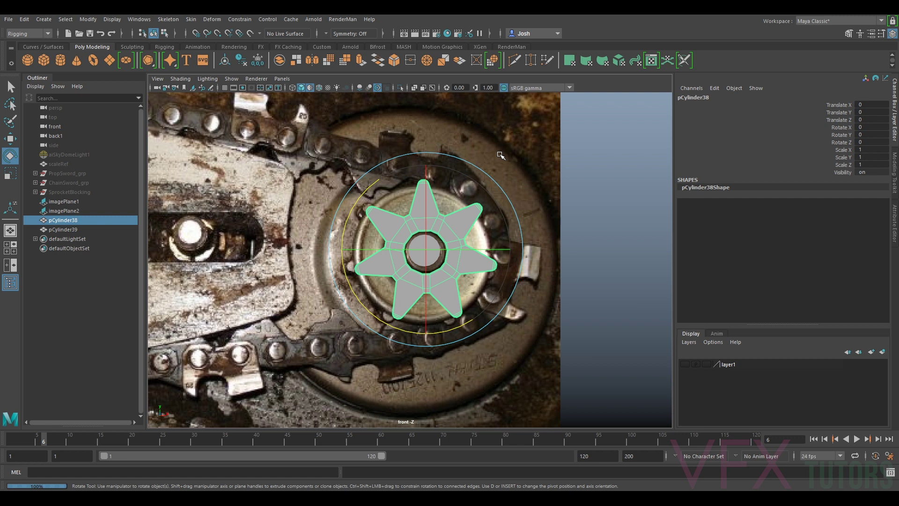
- Move the sprocket about -0.066 in X and 0.095 in Y to centre its hole around the cylinder
key("w")
scroll(443, 232, "up", 6)
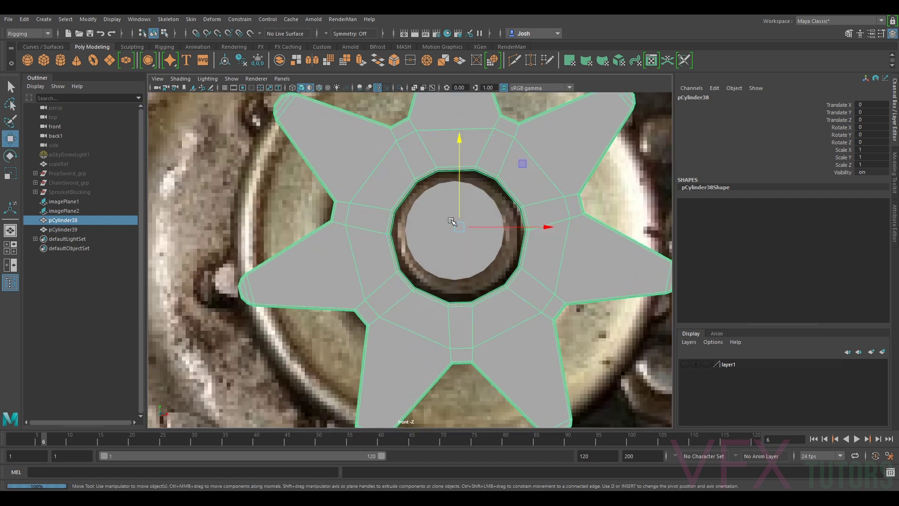
left_click_drag(452, 221, 458, 224)
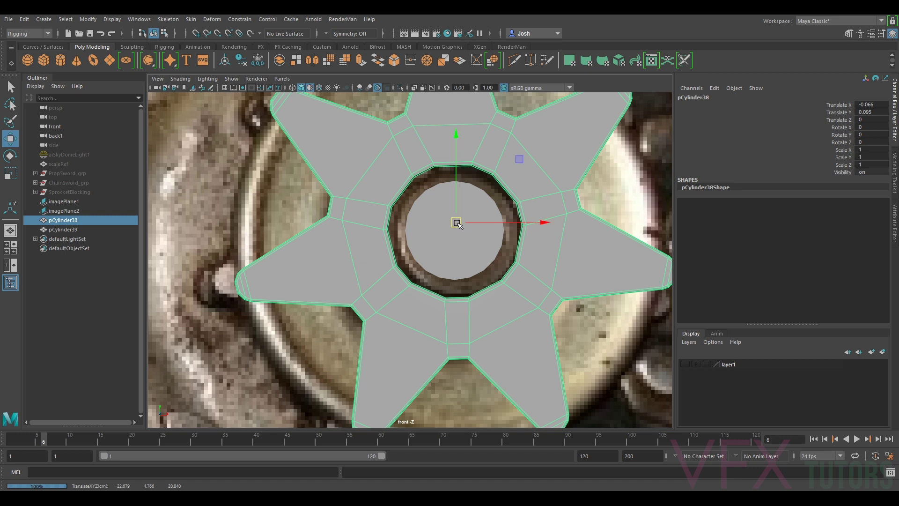
- Scale the centre cylinder uniformly to about 1.32 to fill the sprocket's hole, and turn on Wireframe on Shaded
left_click(451, 253)
key("r")
left_click_drag(452, 233, 478, 238)
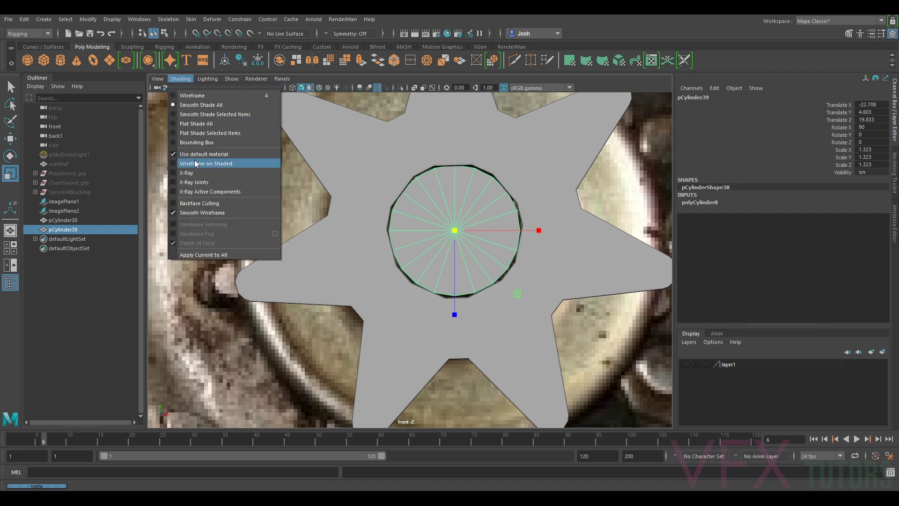
left_click(197, 163)
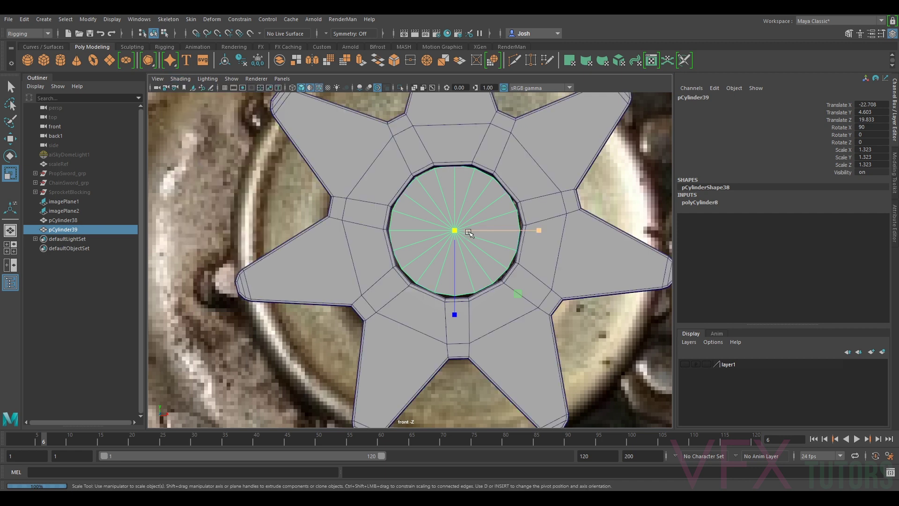
left_click_drag(454, 229, 457, 231)
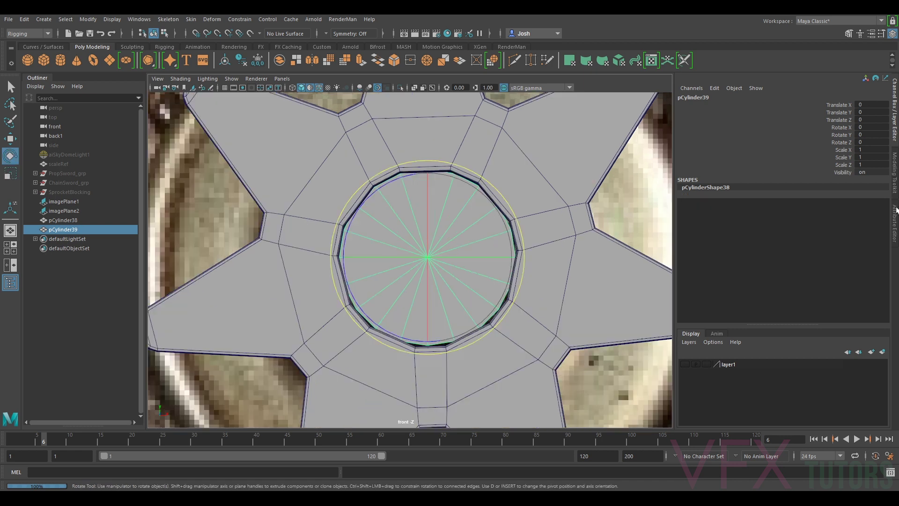
- Check the cylinder's attributes for its creation settings and delete the cylinder
key("ctrl+a")
left_click(795, 95)
left_click(760, 95)
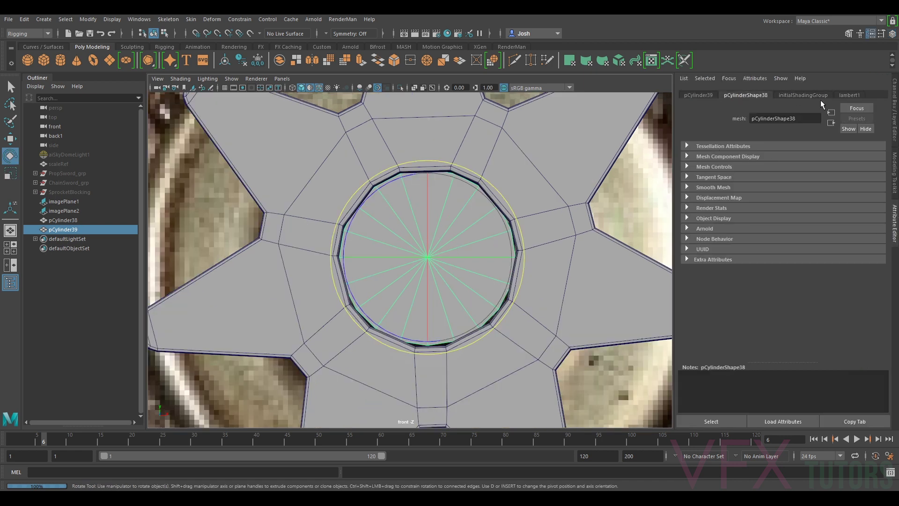
left_click(697, 95)
left_click(743, 93)
key("Delete")
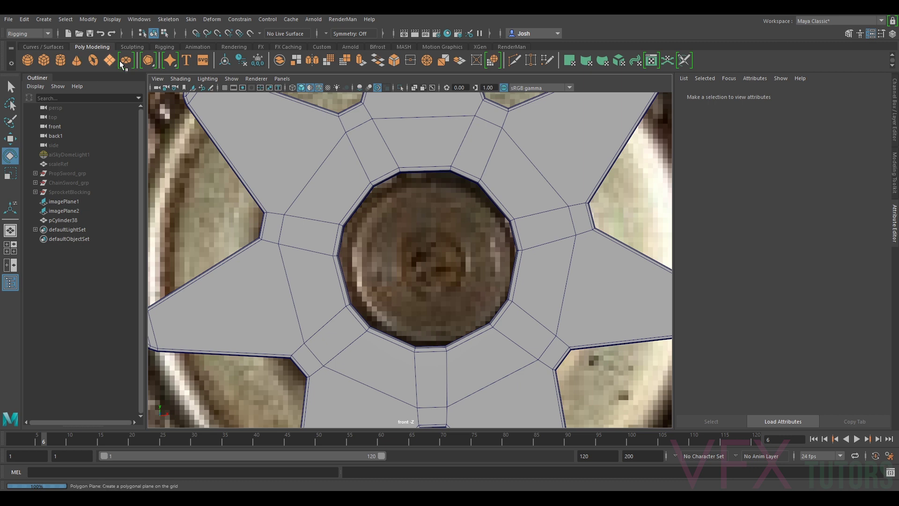
- Create a new polygon cylinder, check its creation attributes and set its Rotate Y to 90
left_click(56, 61)
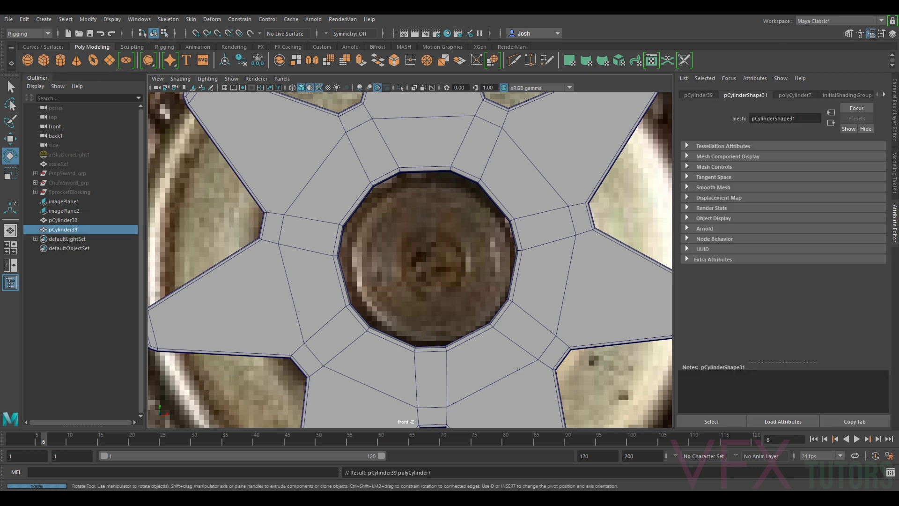
left_click(795, 95)
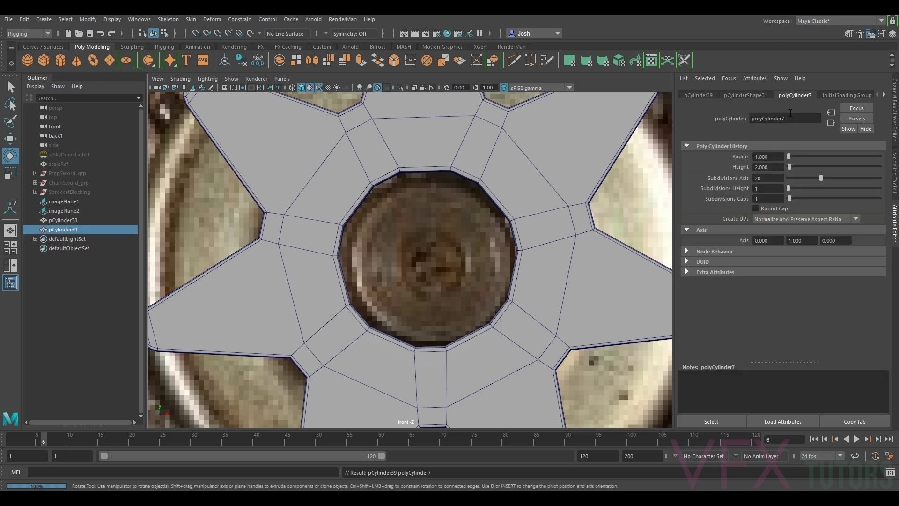
left_click(894, 140)
double_click(866, 136)
type("90")
key("Return")
key("a")
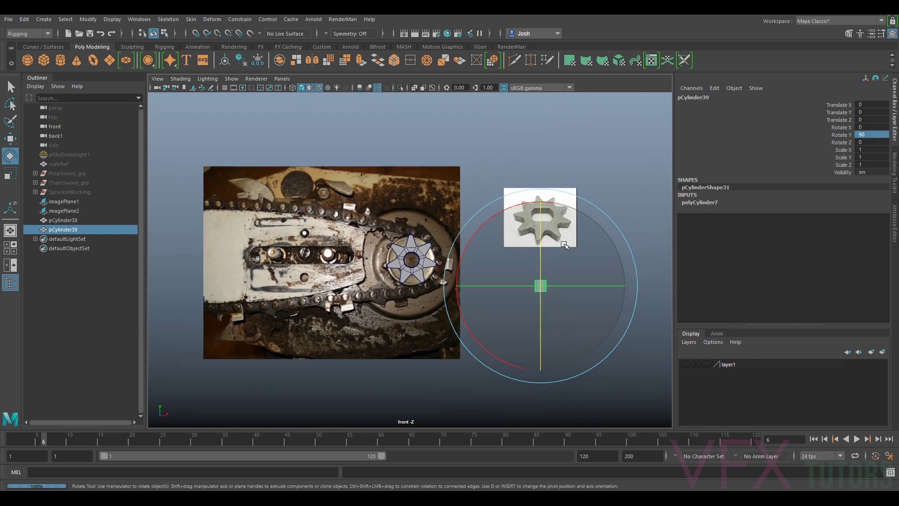
- Rotate the new cylinder freehand and set its Rotate Y to 90 again
left_click_drag(546, 253, 542, 302)
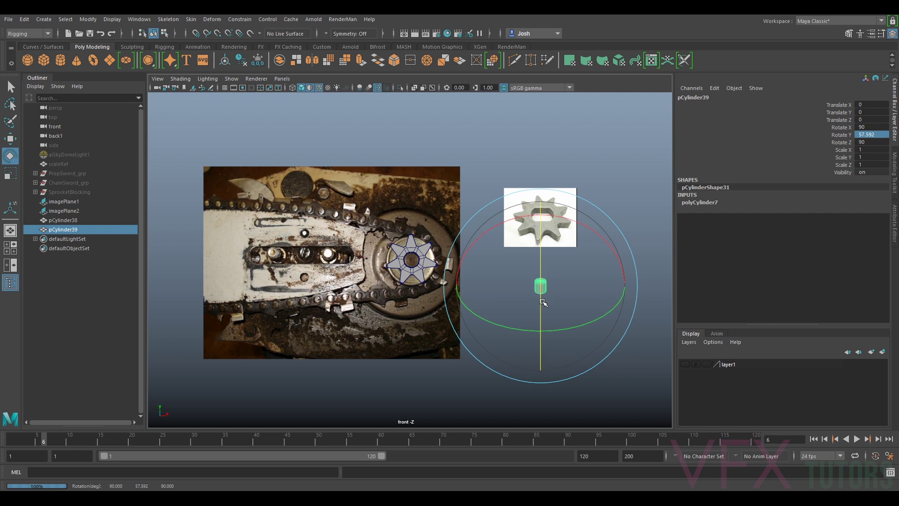
double_click(877, 135)
type("90")
key("Return")
- Reset the new cylinder's Rotate X, Rotate Y and Rotate Z to 0
double_click(862, 135)
left_click(869, 142)
type("0")
left_click(870, 129)
type("0")
key("Return")
left_click(870, 134)
type("0")
key("Return")
- Set the new cylinder's Rotate X to 90 so its cap faces the front view
left_click_drag(534, 244, 542, 262)
left_click(875, 127)
type("90")
key("Return")
- Move the cylinder into the sprocket's centre hole, at about Translate X -22.847 and Translate Y 4.672
scroll(410, 261, "up", 5)
key("w")
left_click_drag(639, 306, 413, 258)
scroll(413, 258, "up", 5)
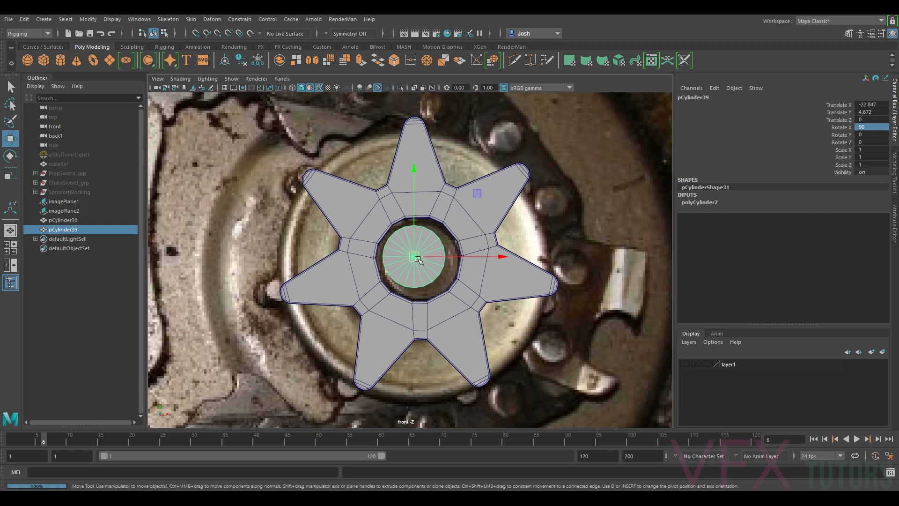
- Scale the cylinder uniformly to about 1.342 to fill the hole and recentre it at about X -22.713, Y 4.577
key("r")
scroll(417, 259, "up", 3)
mouse_move(416, 254)
left_mouse_down()
mouse_move(448, 257)
mouse_move(424, 259)
left_mouse_up()
key("w")
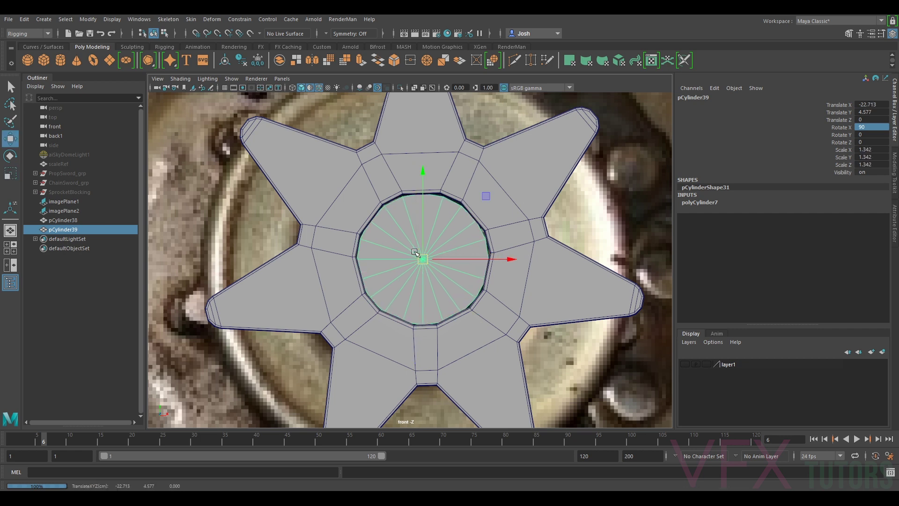
- Turn on X-Ray shading and fine-tune the cylinder's alignment with the sprocket's hole, at about Translate X -22.704
left_click(180, 78)
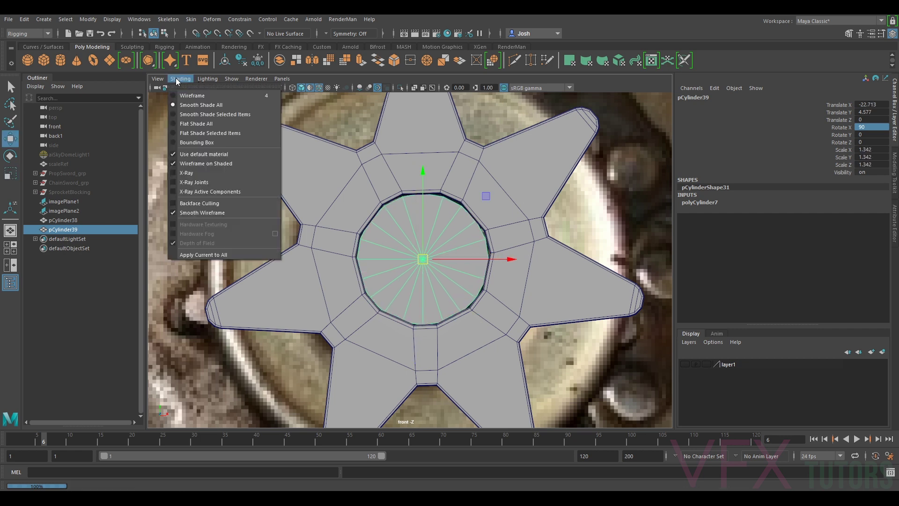
left_click(196, 172)
left_click_drag(424, 261, 426, 260)
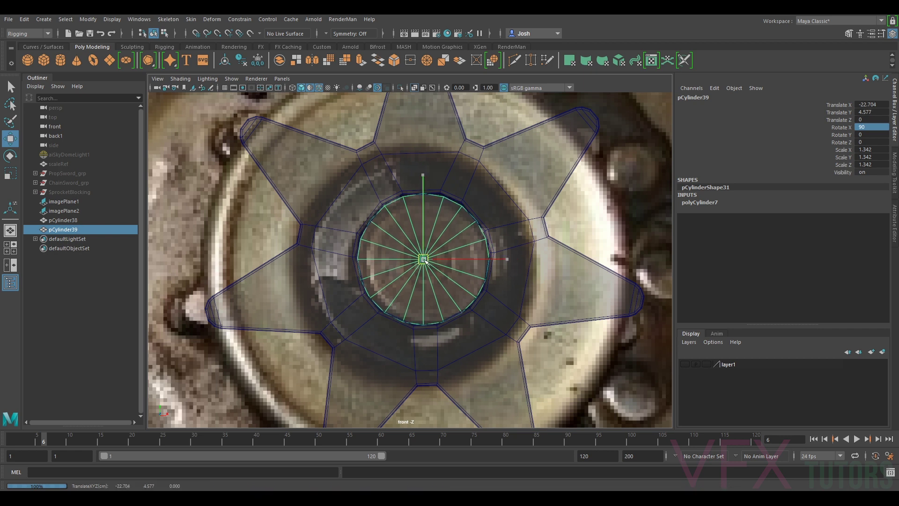
left_click_drag(426, 261, 425, 261)
key("r")
- Reduce the cylinder's Subdivisions Axis to 14 in its creation attributes
left_click(894, 172)
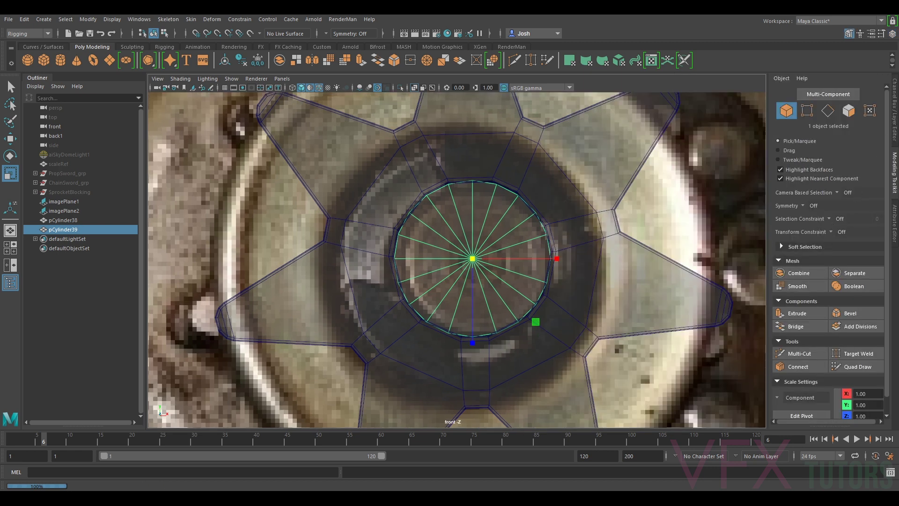
left_click(892, 240)
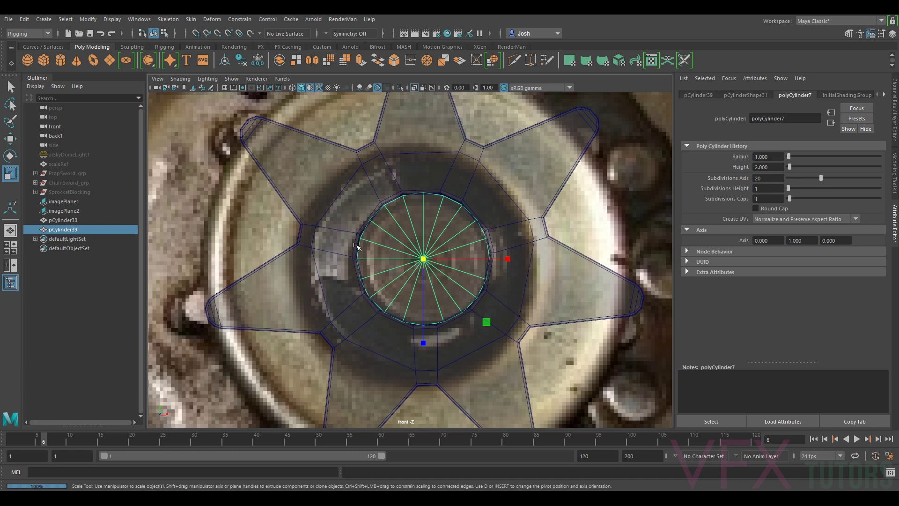
left_click_drag(810, 176, 809, 177)
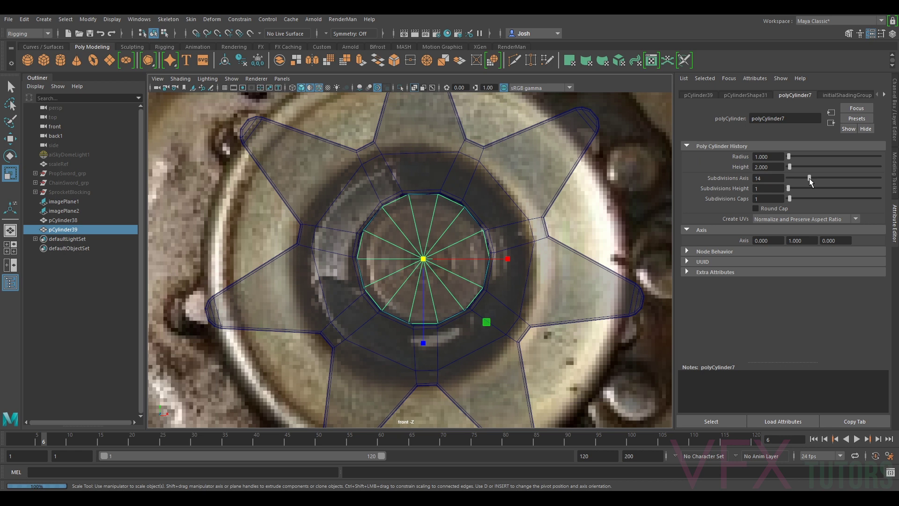
- Scale the cylinder uniformly to about 1.375 so its outline matches the sprocket's centre hole
scroll(463, 245, "up", 2)
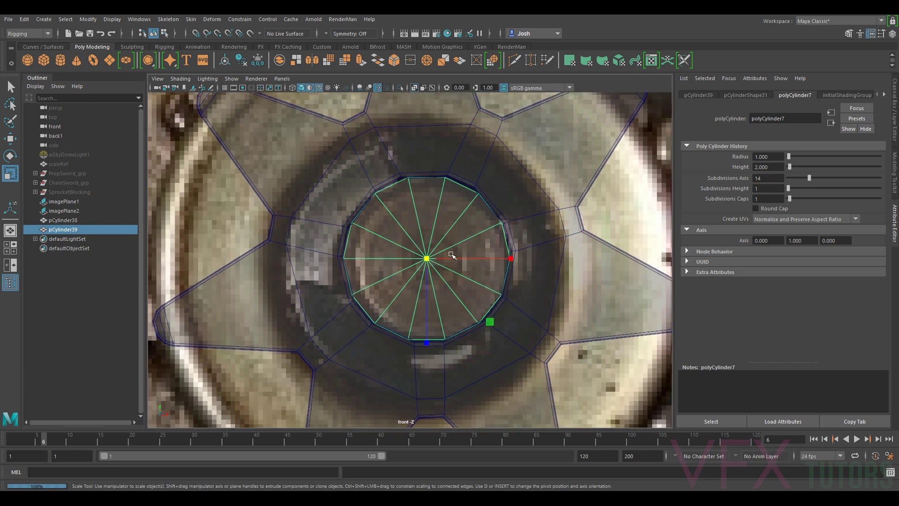
left_click_drag(427, 259, 429, 260)
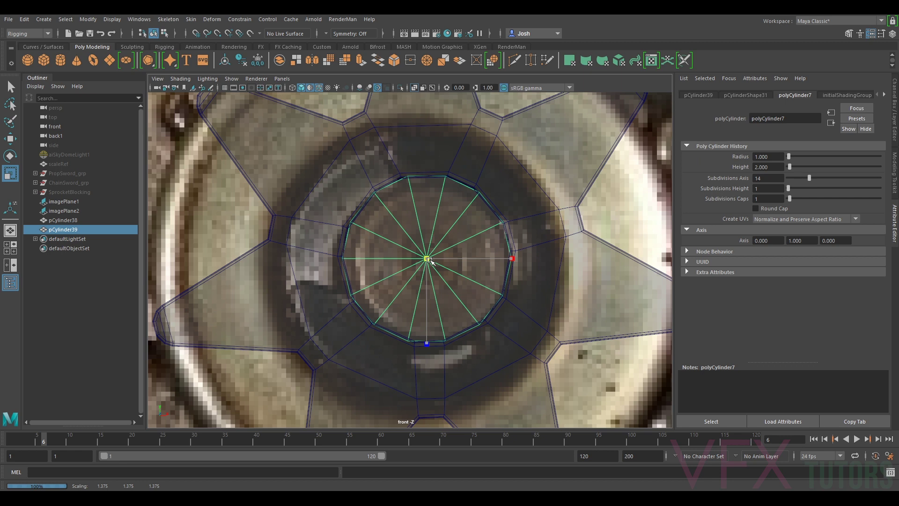
scroll(429, 260, "down", 3)
left_click(466, 218)
scroll(465, 219, "up", 3)
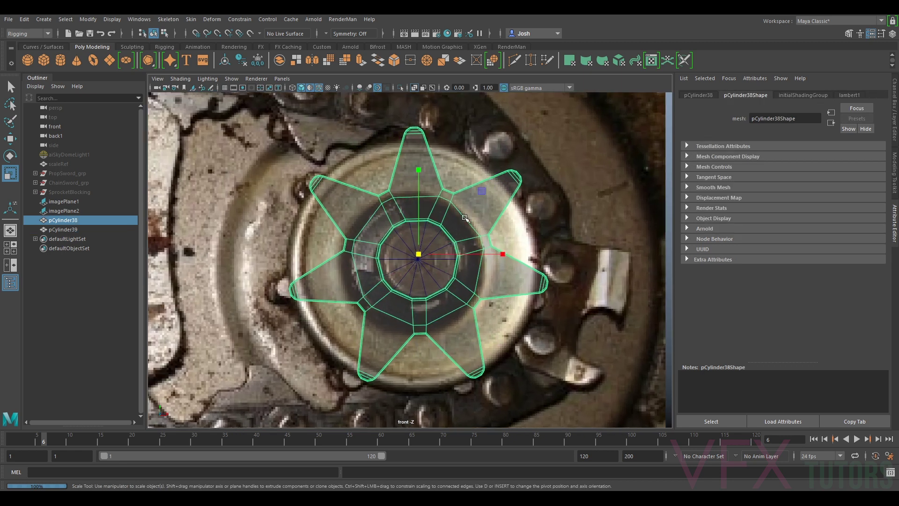
scroll(465, 219, "up", 2)
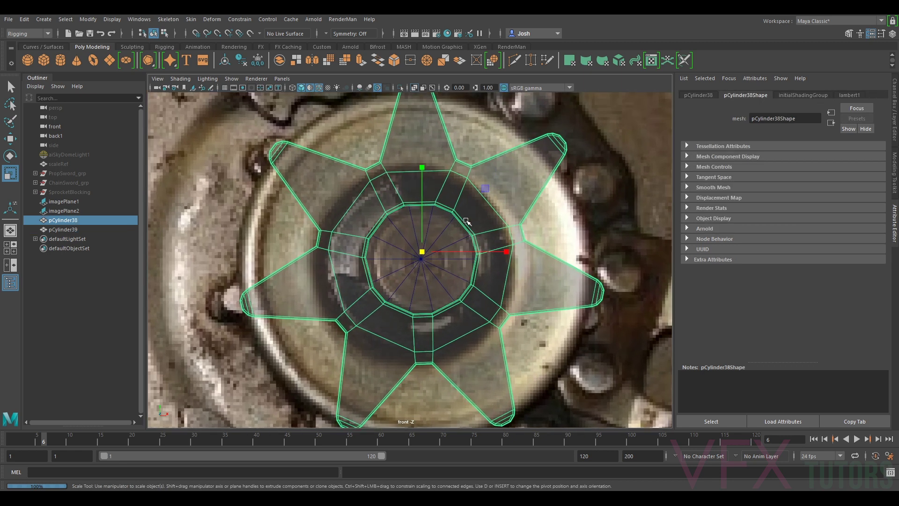
left_click(442, 245)
left_click_drag(425, 259, 655, 280)
middle_click_drag(524, 279, 533, 327, "alt")
key("ctrl+z")
- Edit the sprocket's vertices and move the hole rim's top-left corner vertices to line up with the guide cylinder
right_click_drag(397, 273, 421, 283, "alt")
left_click(452, 231)
right_click_drag(452, 231, 465, 249, "alt")
middle_click_drag(464, 249, 442, 227, "alt")
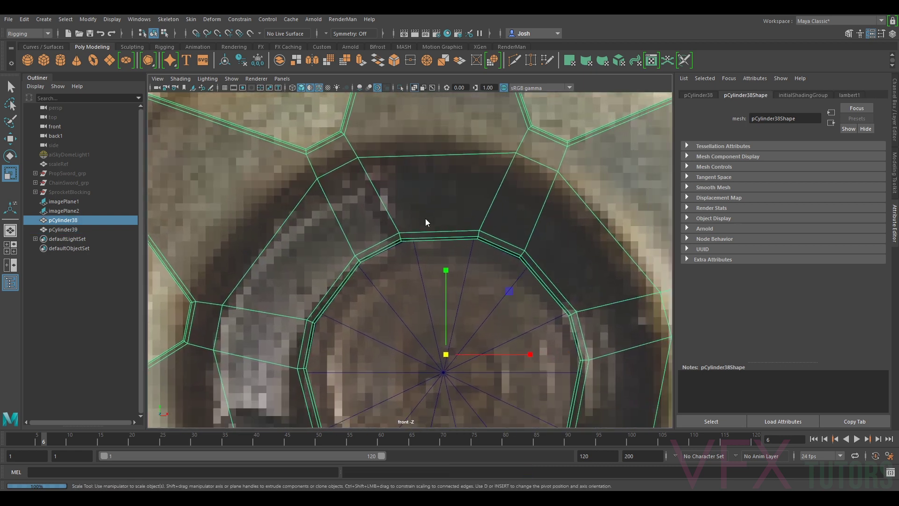
right_click_drag(425, 222, 387, 208)
mouse_move(415, 207)
left_mouse_down()
mouse_move(370, 261)
mouse_move(415, 235)
mouse_move(414, 224)
left_mouse_up()
key("w")
right_click_drag(415, 224, 426, 222, "alt")
left_click_drag(420, 198, 414, 176)
- Move the rim vertex groups at the hole's top right and upper-right corners onto the cylinder's matching corners
left_click_drag(598, 163, 532, 216)
left_click_drag(584, 201, 559, 185)
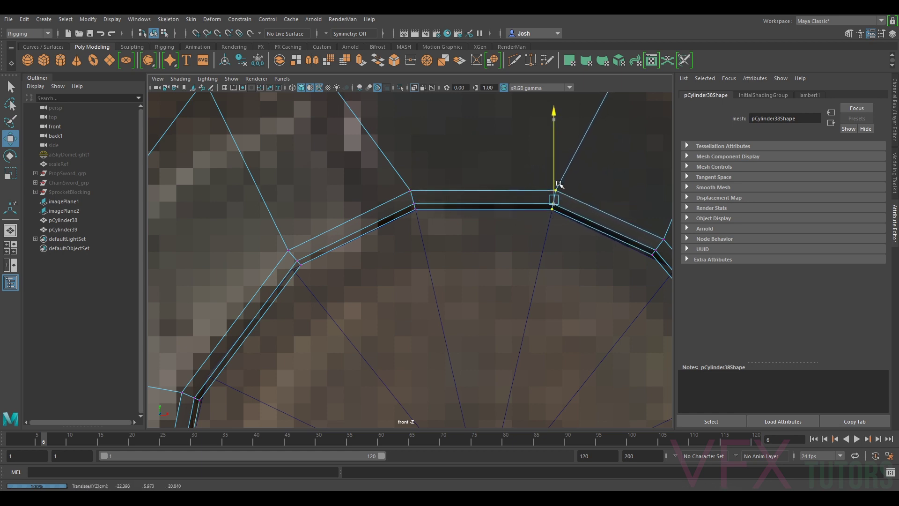
left_click(572, 198)
middle_click_drag(646, 254, 580, 195, "alt")
mouse_move(581, 195)
left_mouse_down()
mouse_move(539, 216)
mouse_move(595, 203)
mouse_move(578, 195)
left_mouse_up()
left_click(599, 215)
middle_click_drag(633, 314, 488, 214, "alt")
left_click_drag(543, 207, 485, 271)
mouse_move(523, 221)
left_mouse_down()
mouse_move(524, 213)
mouse_move(540, 226)
left_mouse_up()
- Align the vertex groups along the hole's right side with the cylinder's corners
middle_click_drag(534, 342, 508, 230, "alt")
left_click_drag(491, 205, 558, 242)
left_click_drag(523, 207, 550, 253)
middle_click_drag(514, 369, 522, 265, "alt")
left_click_drag(470, 257, 557, 345)
left_click_drag(498, 271, 520, 286)
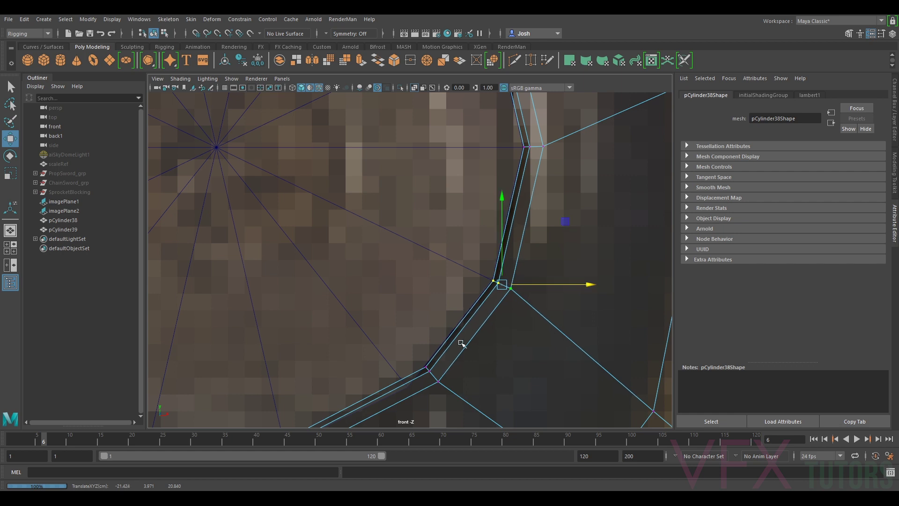
- Align the vertex groups at the hole's lower-right corner and along its bottom edge with the cylinder's corners
middle_click_drag(458, 340, 521, 231, "alt")
left_click_drag(448, 231, 532, 309)
left_click_drag(520, 266, 478, 275)
middle_click_drag(368, 311, 461, 265, "alt")
left_click_drag(461, 260, 406, 322)
left_click_drag(456, 298, 464, 298)
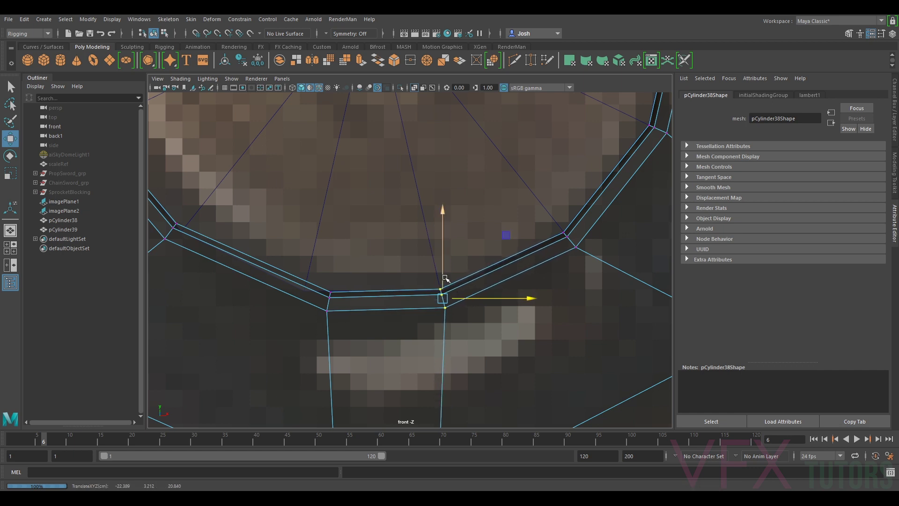
middle_click_drag(442, 276, 506, 259, "alt")
left_click_drag(496, 250, 435, 313)
left_click_drag(501, 281, 442, 258)
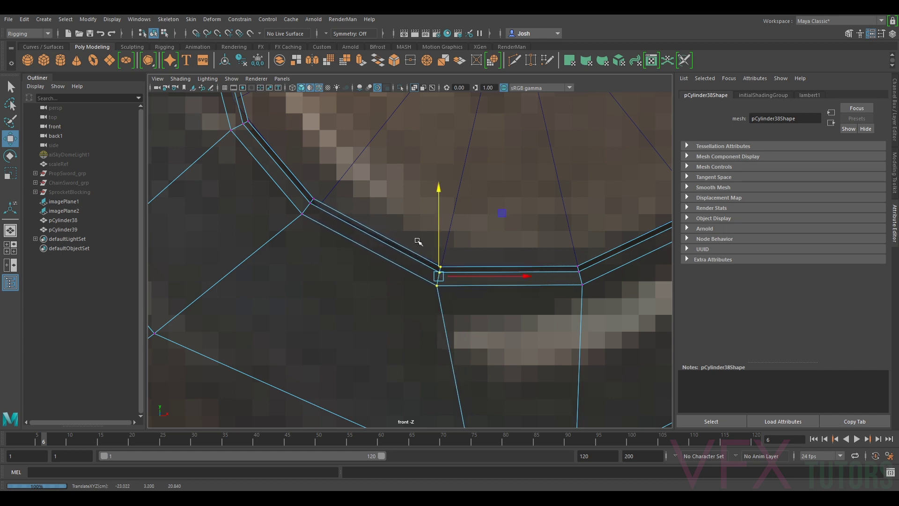
- Move the two vertex groups at the hole's lower left onto the cylinder's corners
middle_click_drag(337, 181, 425, 221, "alt")
left_click_drag(425, 220, 399, 235)
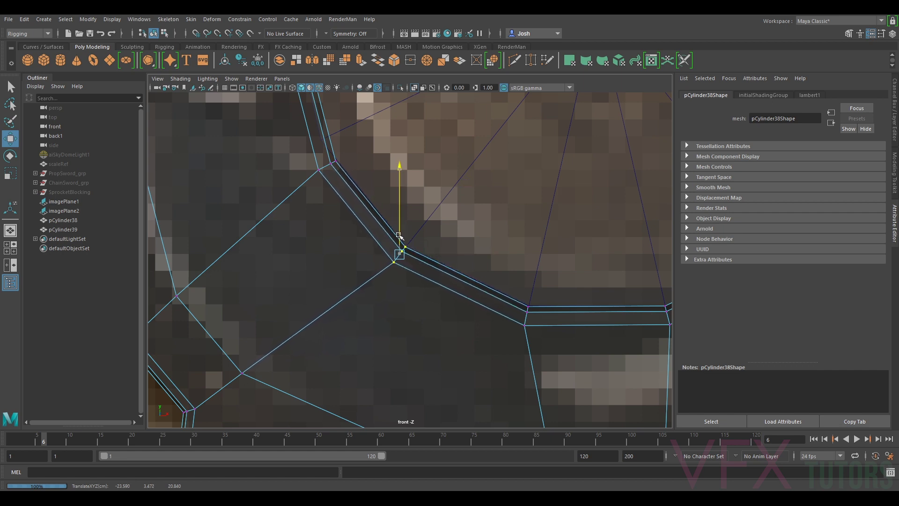
middle_click_drag(384, 160, 462, 247, "alt")
left_click_drag(443, 233, 393, 216)
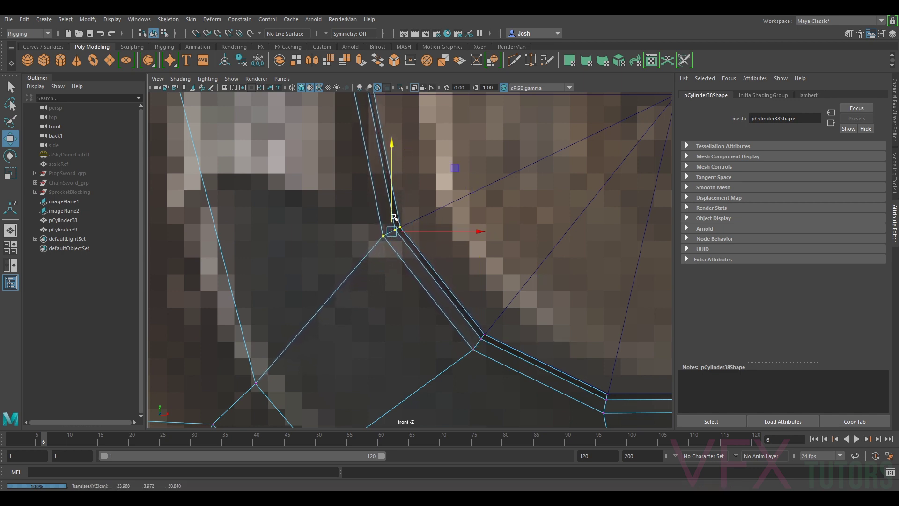
- Align the vertex groups on the hole's left side and upper-left corner with the cylinder, and return to object selection
middle_click_drag(467, 197, 509, 323, "alt")
right_click_drag(509, 323, 486, 240, "alt")
right_click_drag(402, 213, 433, 261, "alt")
left_click_drag(438, 204, 375, 252)
left_click_drag(412, 211, 429, 234)
middle_click_drag(466, 185, 455, 251, "alt")
left_click_drag(397, 184, 425, 169)
middle_click_drag(594, 177, 527, 304, "alt")
left_click_drag(423, 187, 461, 208)
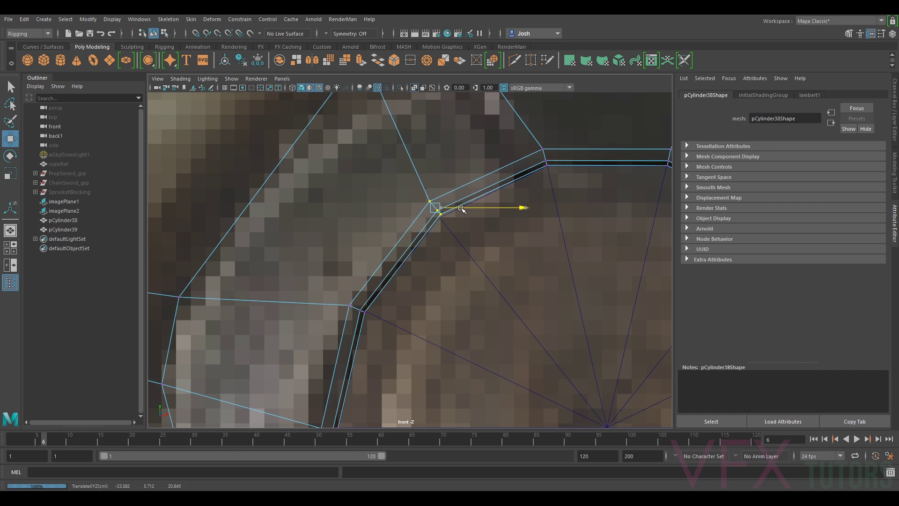
left_click_drag(433, 182, 451, 206)
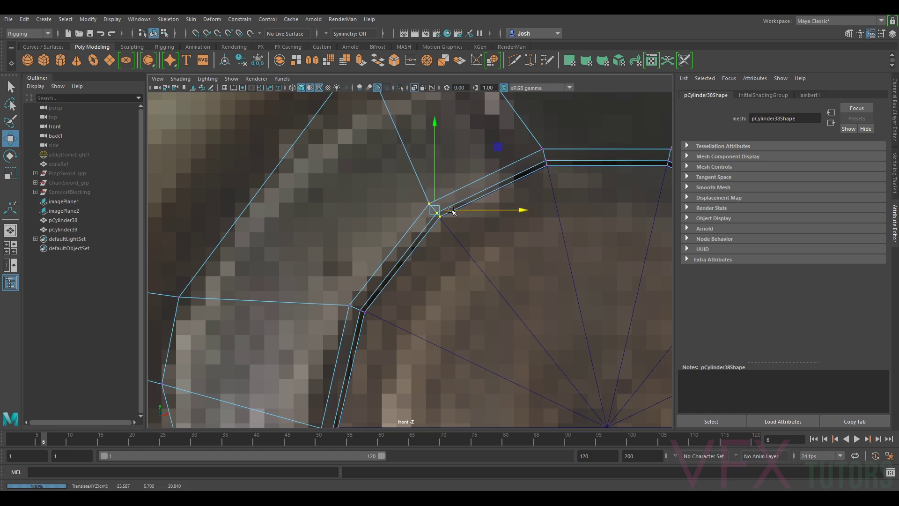
right_click_drag(553, 206, 496, 216, "alt")
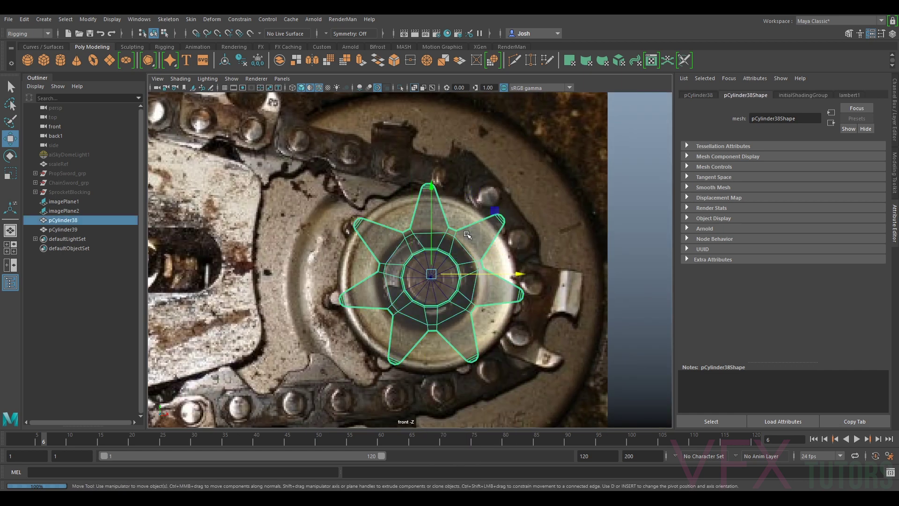
- Try centring the sprocket's pivot with the guide cylinder deleted, and undo both operations
left_click(422, 292)
key("Delete")
left_click(410, 259)
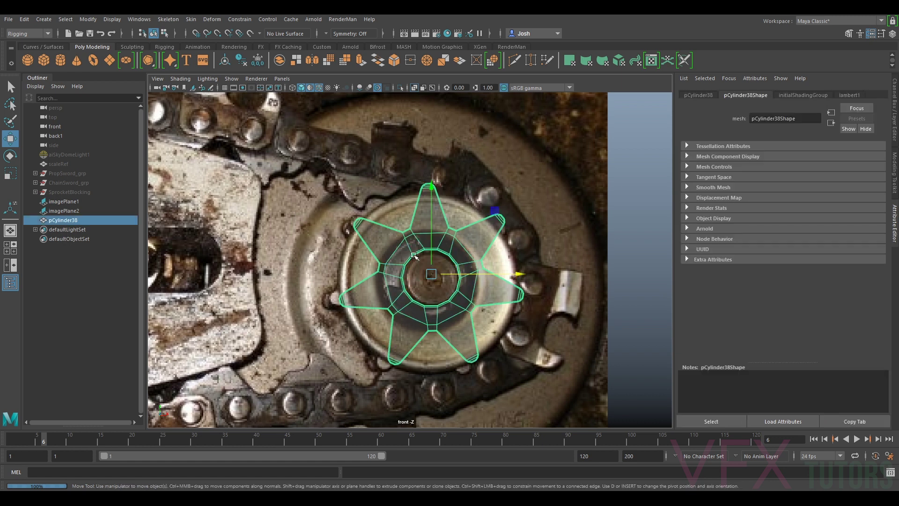
key("e")
left_click_drag(497, 218, 518, 302)
key("ctrl+z")
left_click(225, 61)
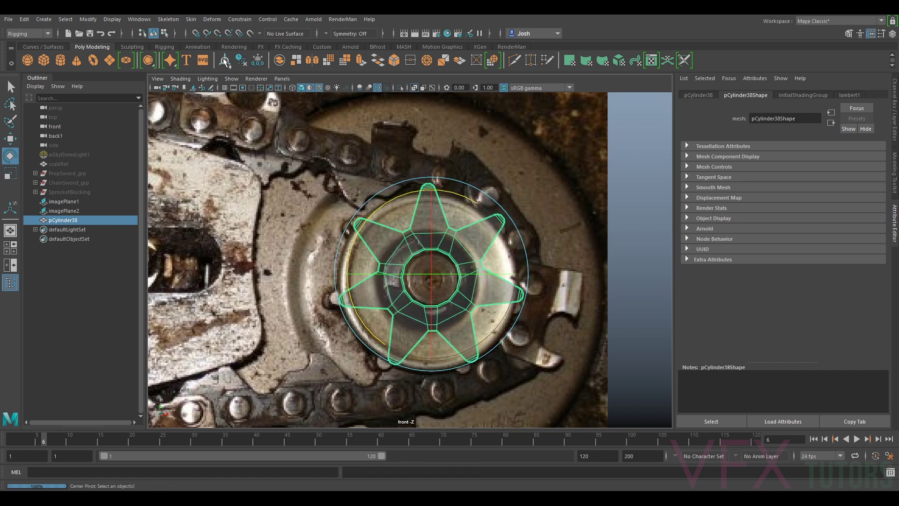
scroll(500, 323, "up", 5)
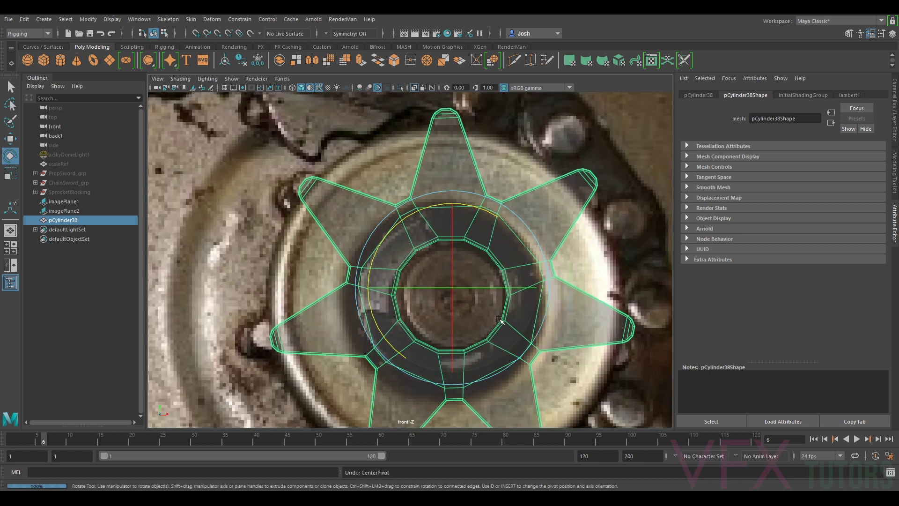
key("ctrl+z")
key("ctrl+z")
- Snap the sprocket's pivot to the guide cylinder's centre and test-rotate the sprocket about it, undoing the rotation
left_click(464, 182)
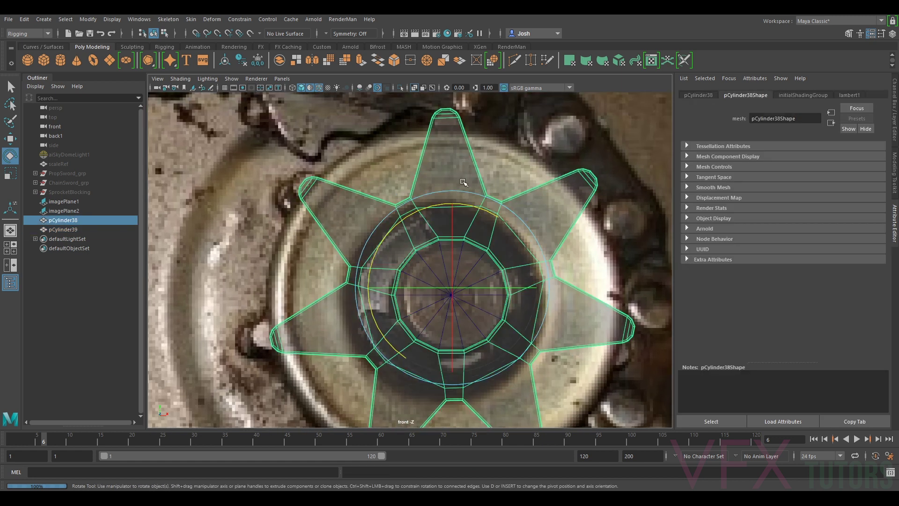
key("d")
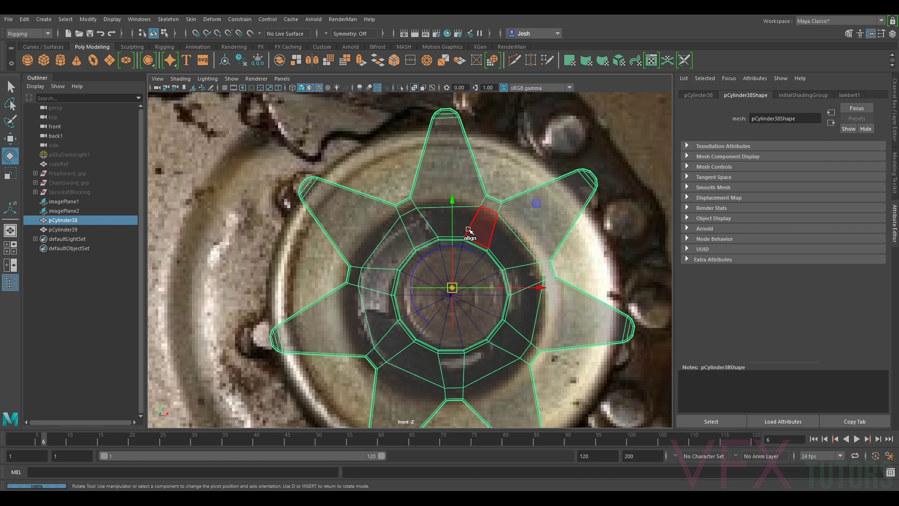
left_click_drag(453, 263, 452, 295)
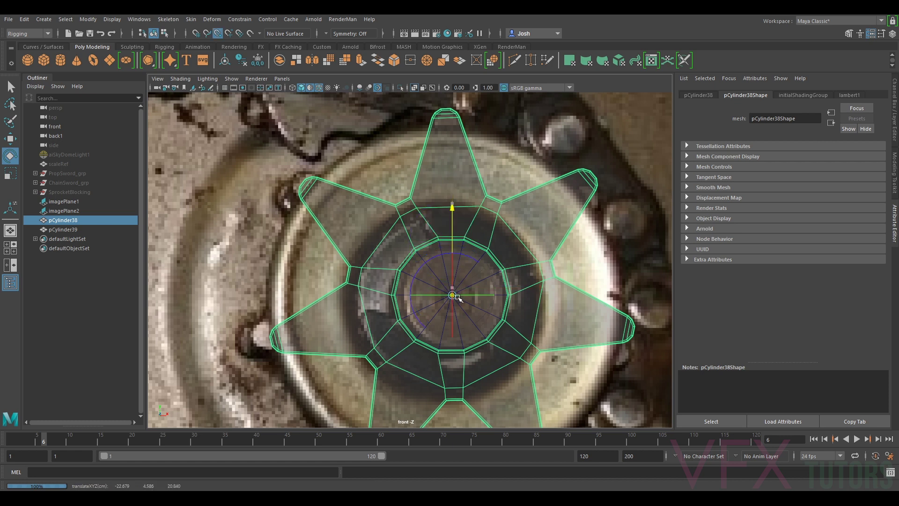
key("e")
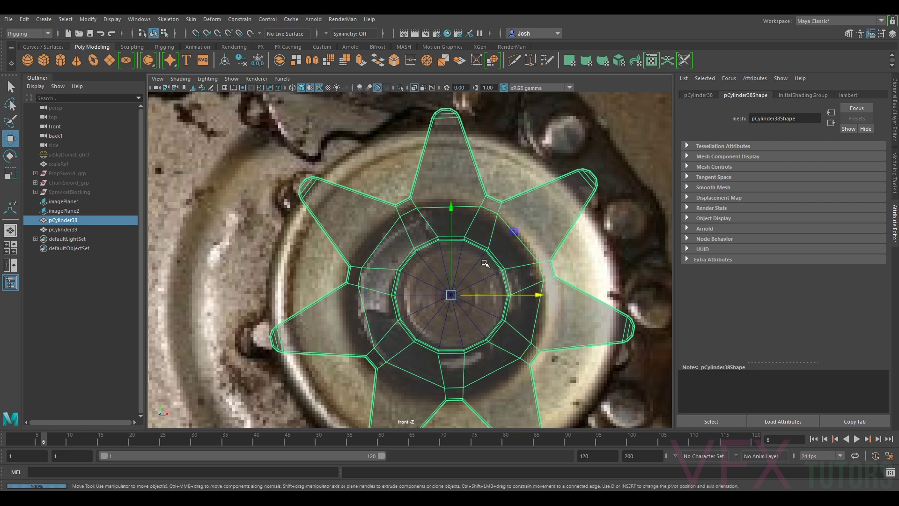
left_click_drag(481, 268, 629, 264)
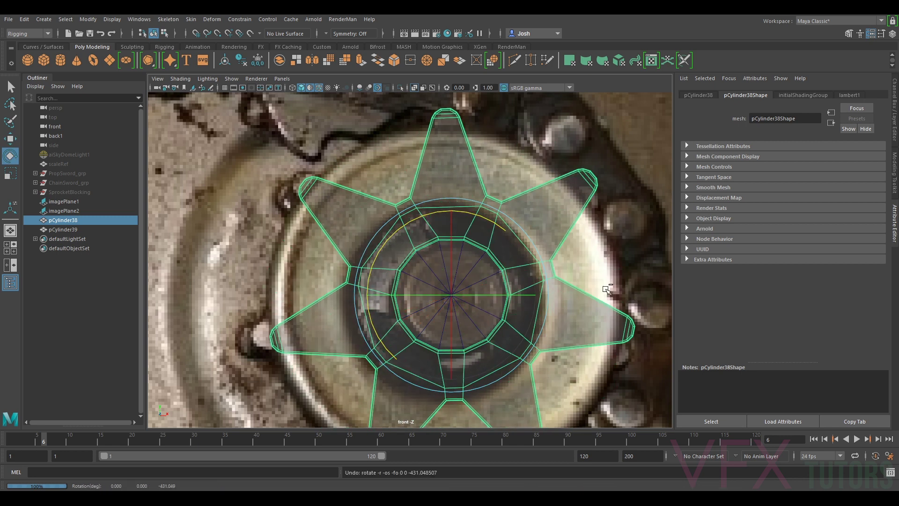
- Delete the guide cylinder from the hole and select the sprocket
key("q")
left_click(475, 314)
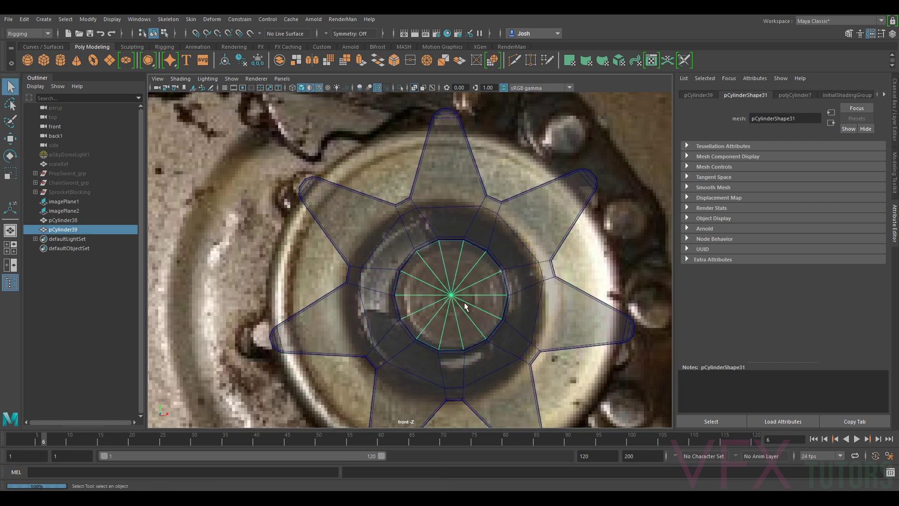
key("Delete")
left_click(500, 218)
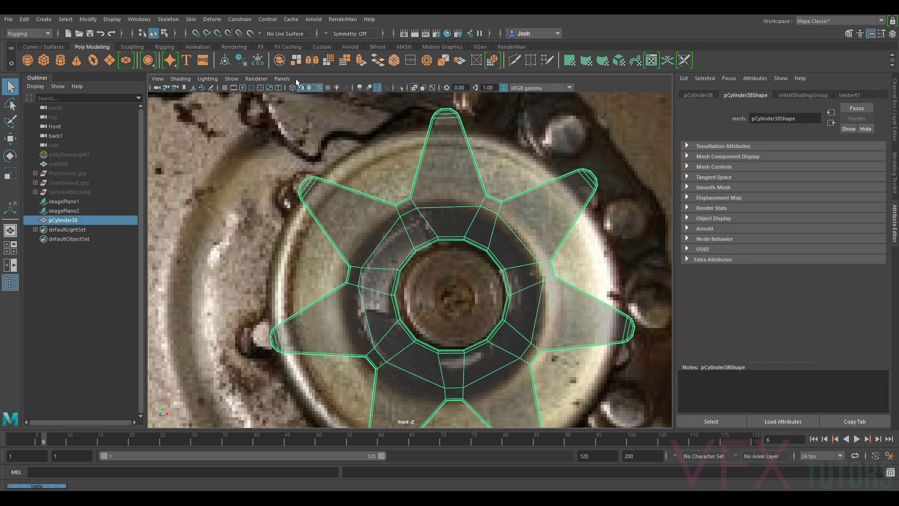
scroll(470, 241, "down", 5)
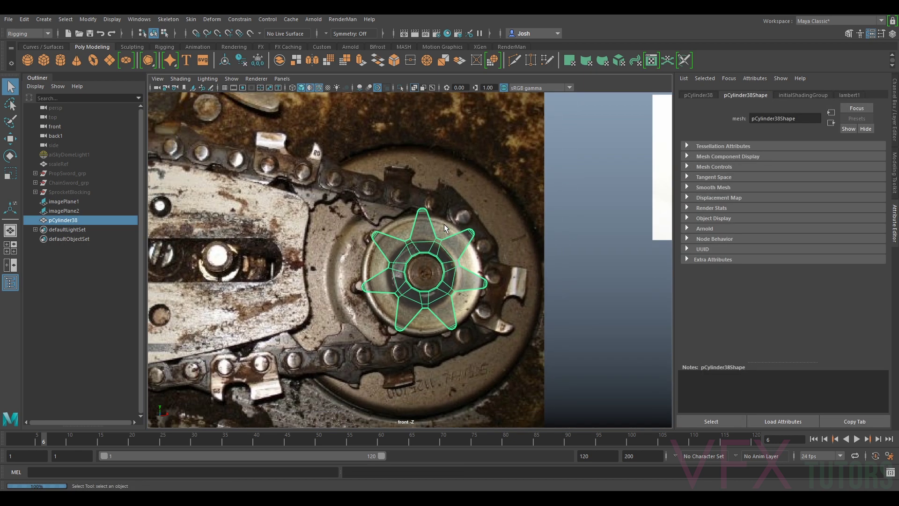
- Turn off X-Ray shading and switch to the perspective view to see the sprocket at an angle
left_click(183, 78)
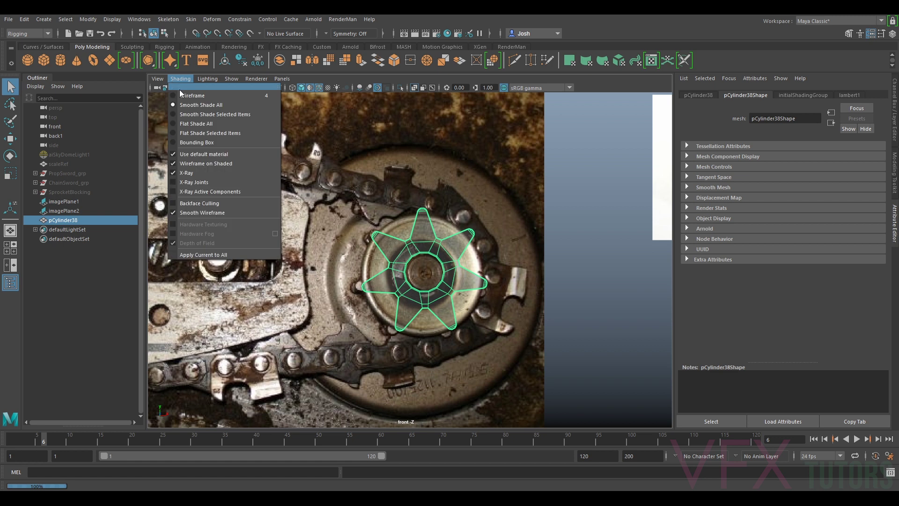
left_click(196, 178)
left_click(282, 79)
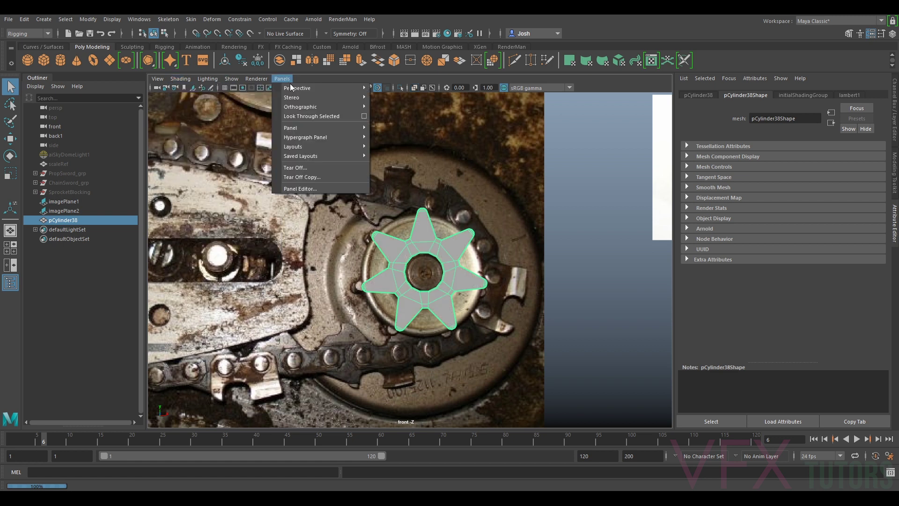
mouse_move(302, 91)
left_click(387, 89)
scroll(461, 231, "down", 3)
left_click_drag(463, 231, 339, 178, "alt")
scroll(451, 248, "up", 8)
left_click(552, 246)
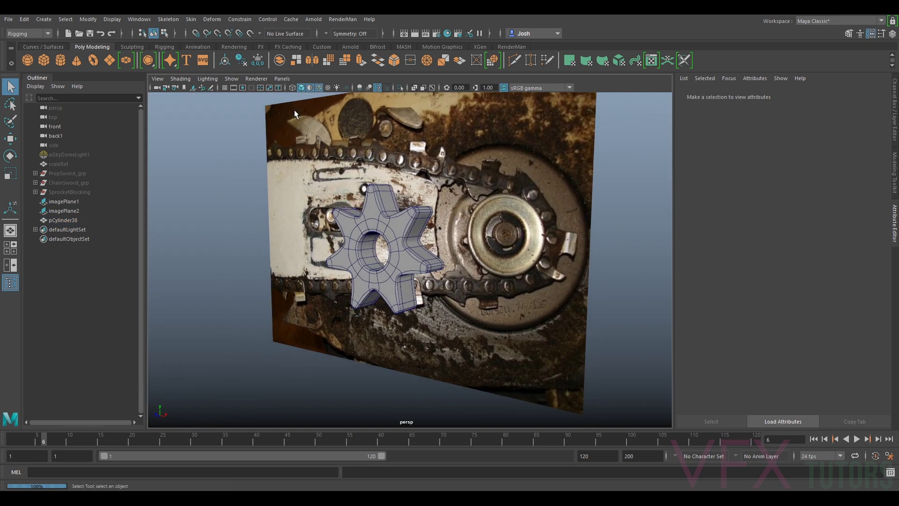
- Turn off Wireframe on Shaded, inspect the smoothed sprocket, and return it to its unsmoothed display
left_click(180, 78)
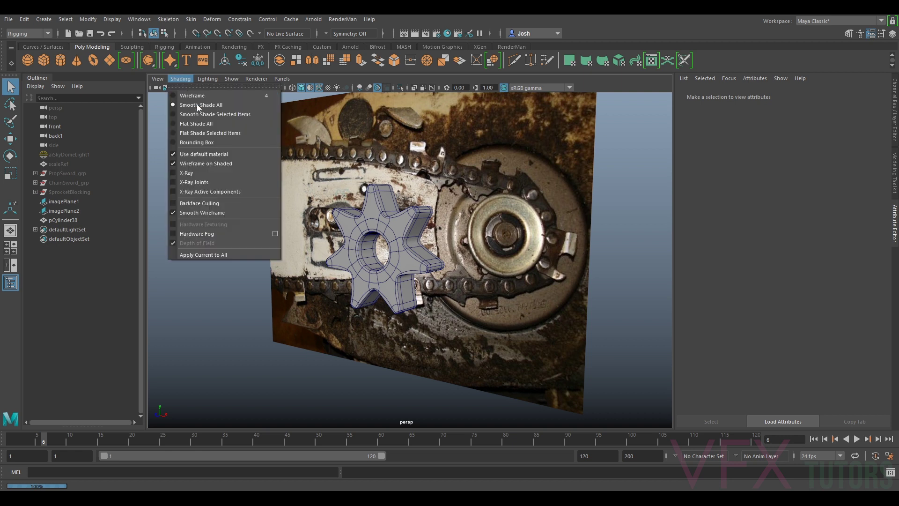
left_click(206, 163)
scroll(341, 234, "up", 5)
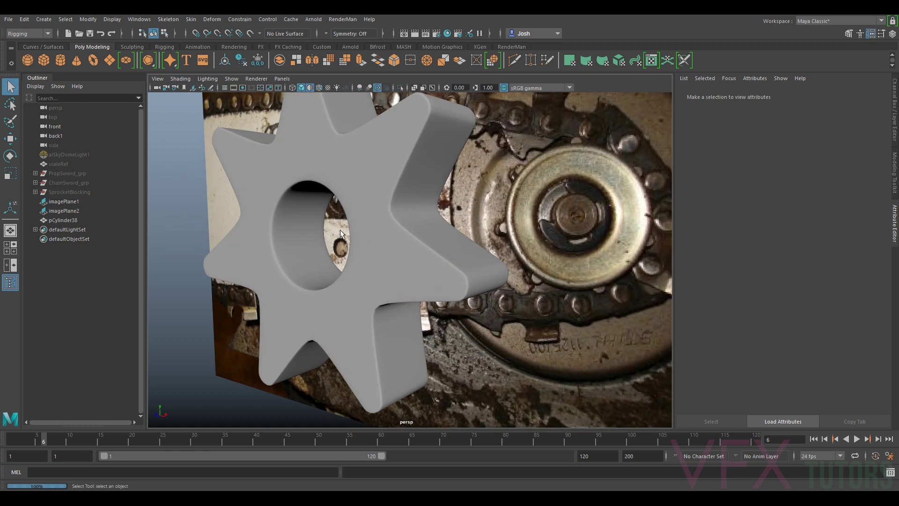
left_click(378, 229)
left_click_drag(378, 229, 453, 245, "alt")
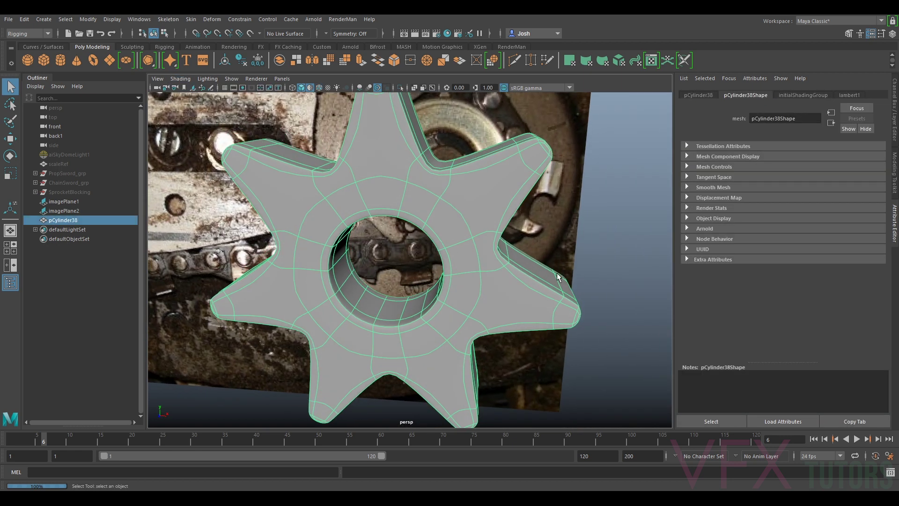
key("1")
left_click_drag(520, 257, 529, 285, "alt")
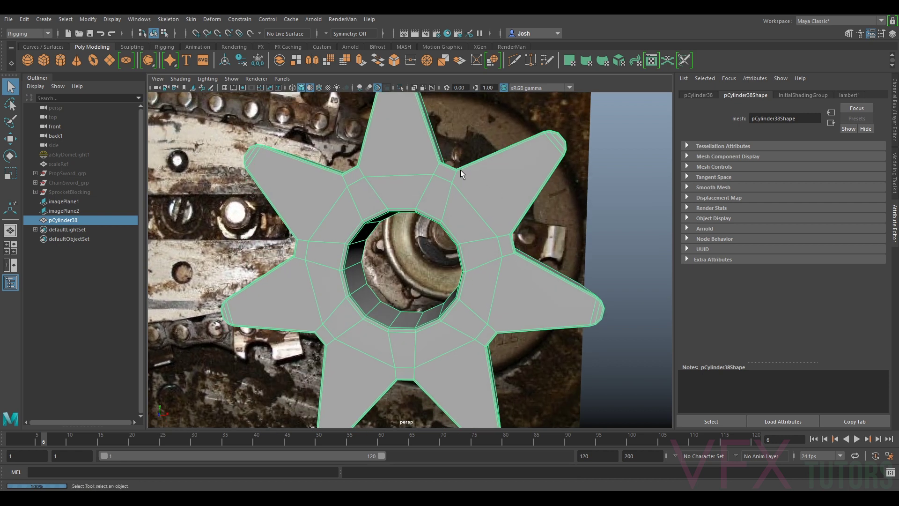
left_click_drag(478, 200, 429, 237, "alt")
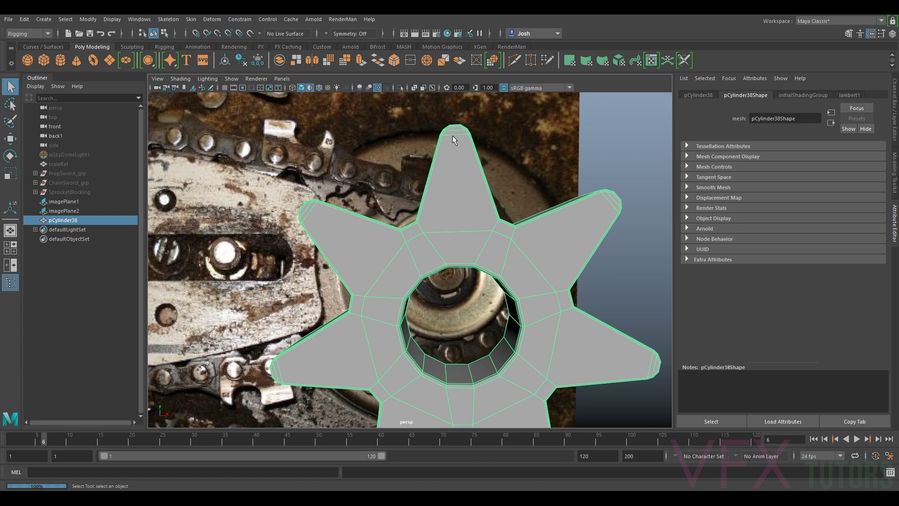
- Use Multi-Cut to cut new edges across the bases of the top and upper-right teeth on the sprocket's front face
left_click(895, 173)
left_click(799, 354)
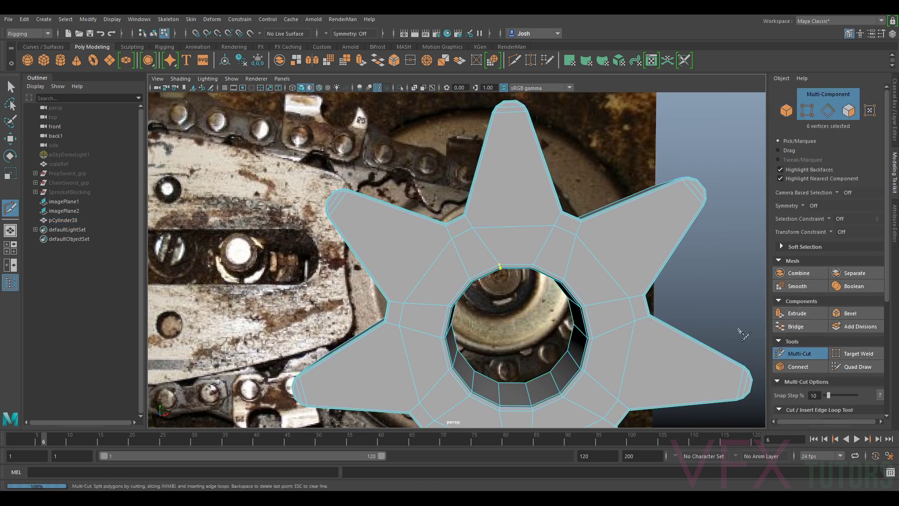
left_click(465, 216)
left_click(561, 213)
right_click(562, 224)
left_click(581, 221)
middle_click_drag(642, 320, 632, 236, "alt")
left_click(625, 230)
right_click(639, 267)
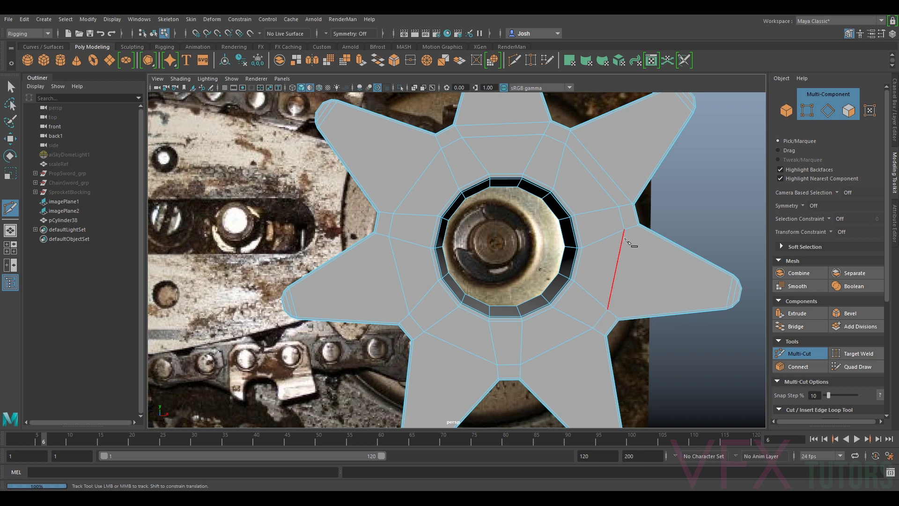
- Cut new edges across the bases of the right and lower-right teeth on the sprocket's front face with Multi-Cut
left_click(637, 225)
left_click(618, 319)
right_click(599, 282)
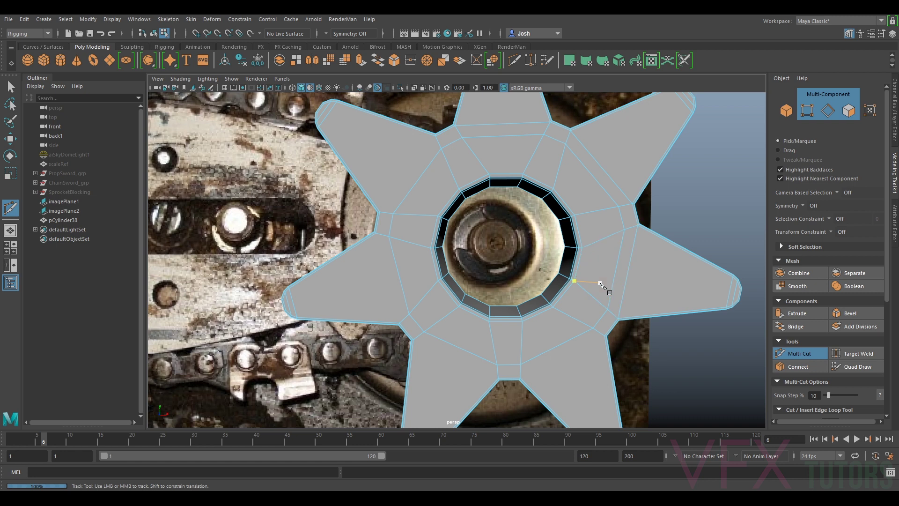
left_click(604, 335)
left_click(521, 378)
right_click(557, 348)
- Cut matching edges across the bases of the lower-left, left and upper-left teeth on the sprocket's front face
middle_click_drag(497, 394, 544, 315, "alt")
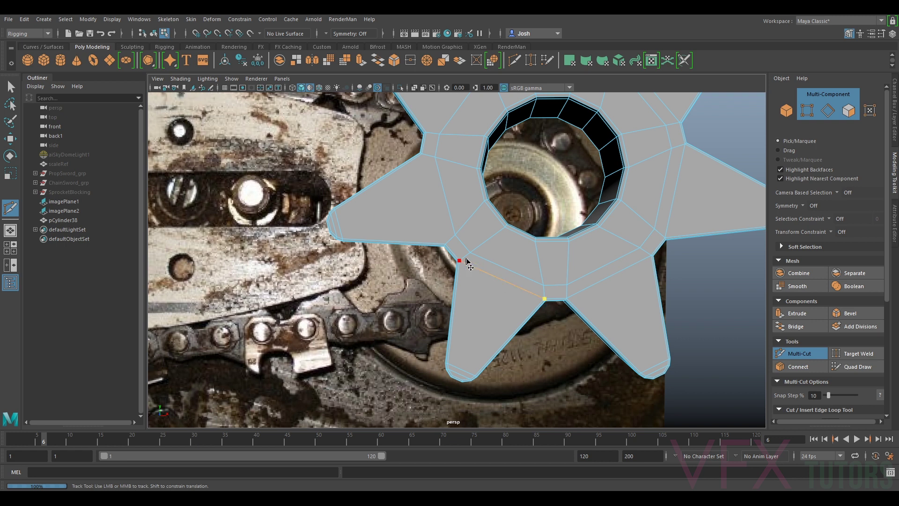
right_click(487, 225)
left_click(421, 154)
middle_click_drag(524, 146, 524, 292, "alt")
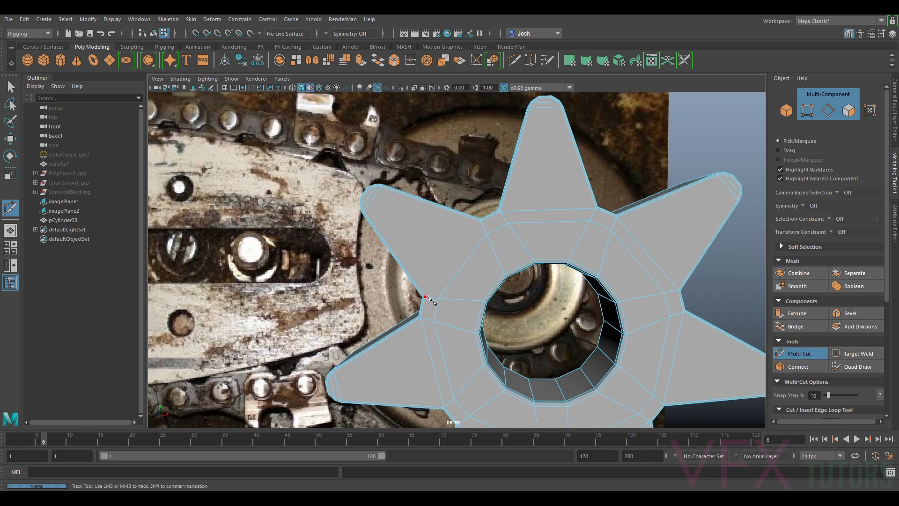
left_click(481, 221)
key("Return")
- Cut edges across the bases of the upper and right-hand teeth on the sprocket's back face
left_click_drag(484, 275, 498, 287, "alt")
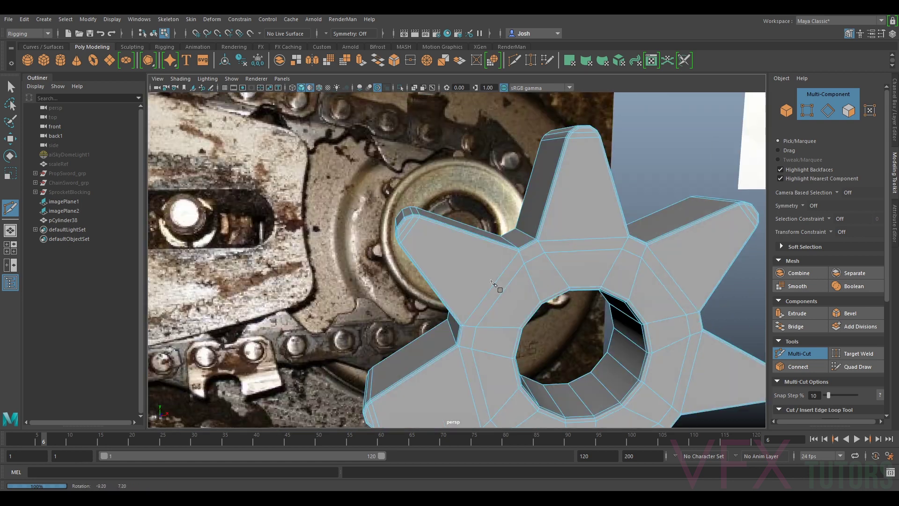
right_click_drag(498, 287, 534, 277, "alt")
middle_click_drag(604, 281, 521, 285, "alt")
scroll(521, 286, "down", 5)
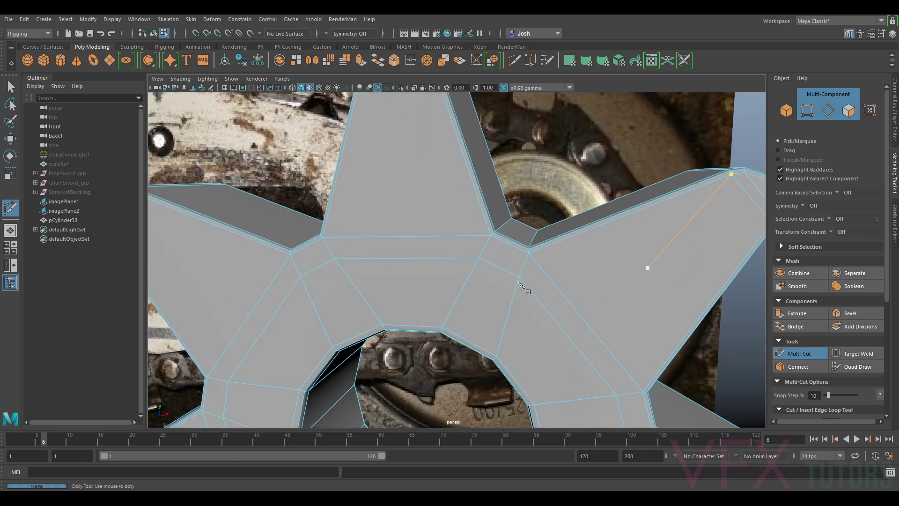
left_click_drag(546, 309, 406, 304, "alt")
middle_click_drag(406, 304, 576, 245, "alt")
left_click_drag(576, 245, 496, 280, "alt")
scroll(445, 283, "up", 4)
left_click(420, 289)
key("Escape")
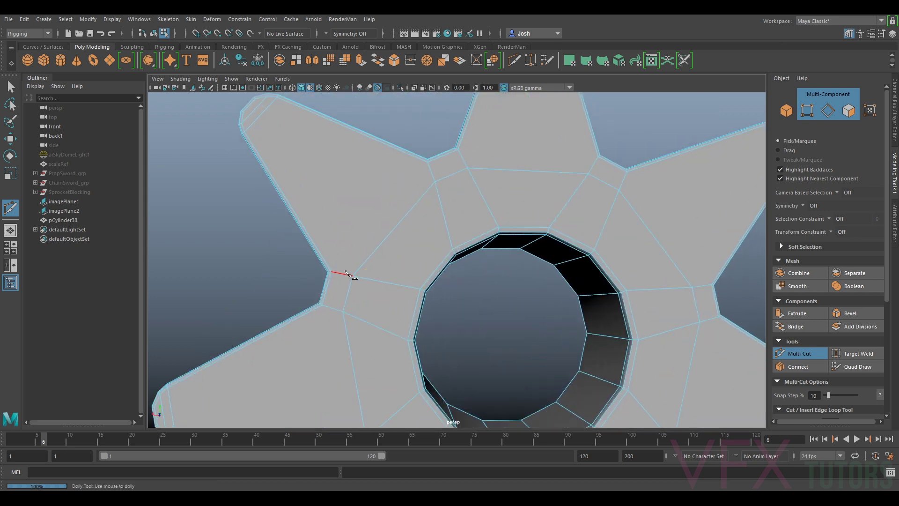
left_click(332, 272)
left_click(427, 162)
left_click(627, 172)
middle_click_drag(692, 281, 616, 175, "alt")
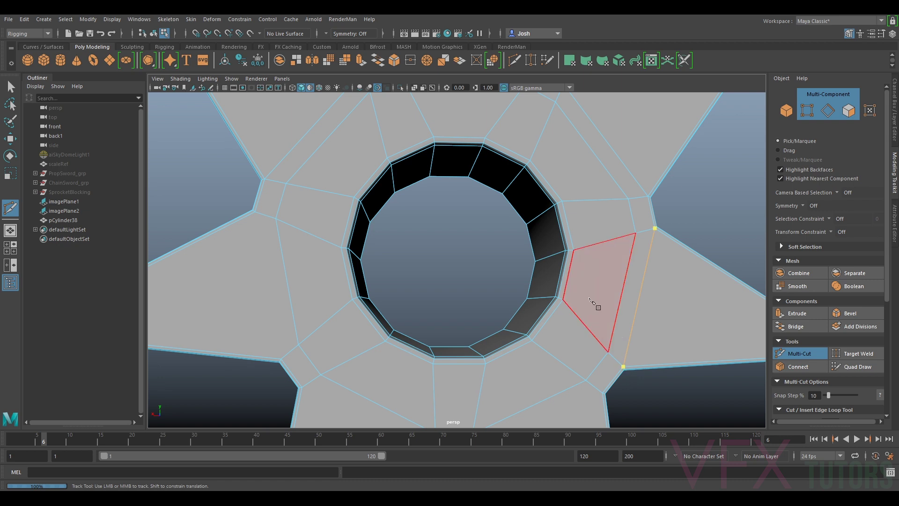
- Cut edges across the bases of the remaining lower and left-hand teeth on the sprocket's back face
right_click_drag(591, 305, 528, 341, "alt")
middle_click_drag(529, 340, 545, 221, "alt")
left_click(564, 245)
right_click(473, 285)
left_click(449, 270)
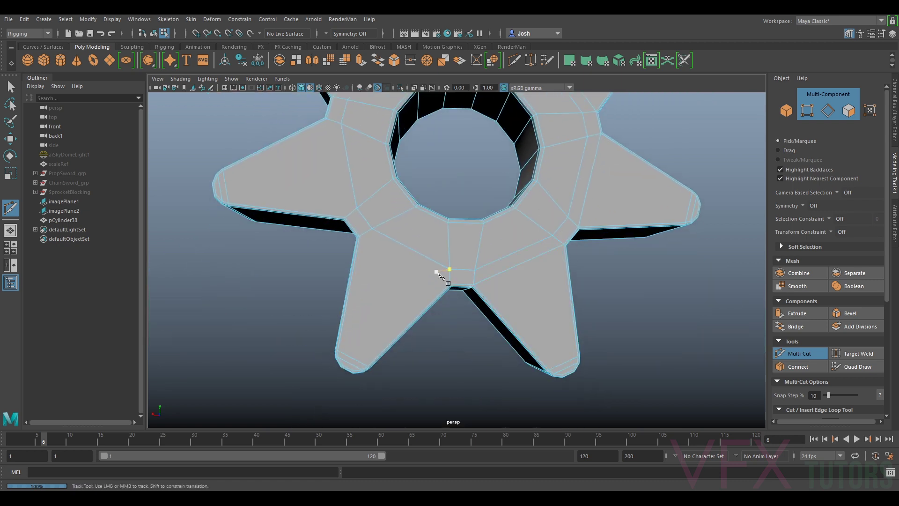
left_click(449, 283)
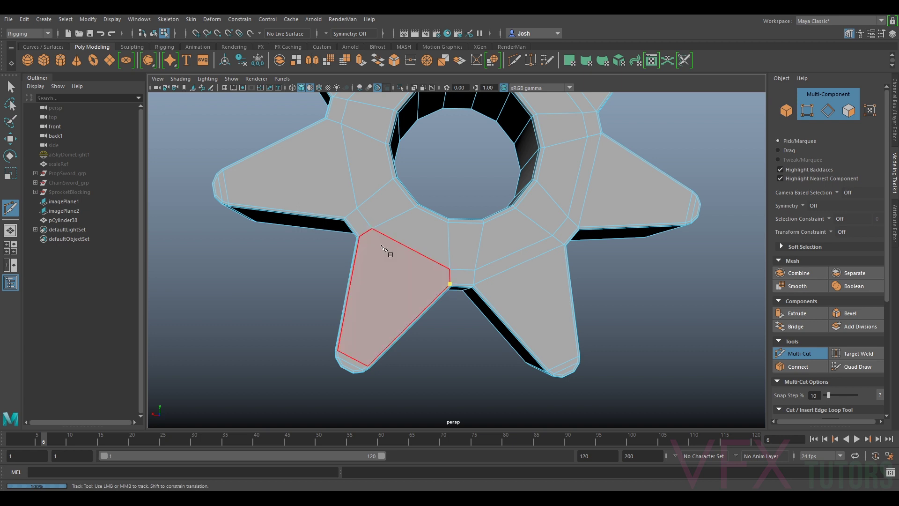
left_click(345, 217)
right_click_drag(330, 121, 385, 200, "alt")
left_click_drag(384, 200, 427, 214, "alt")
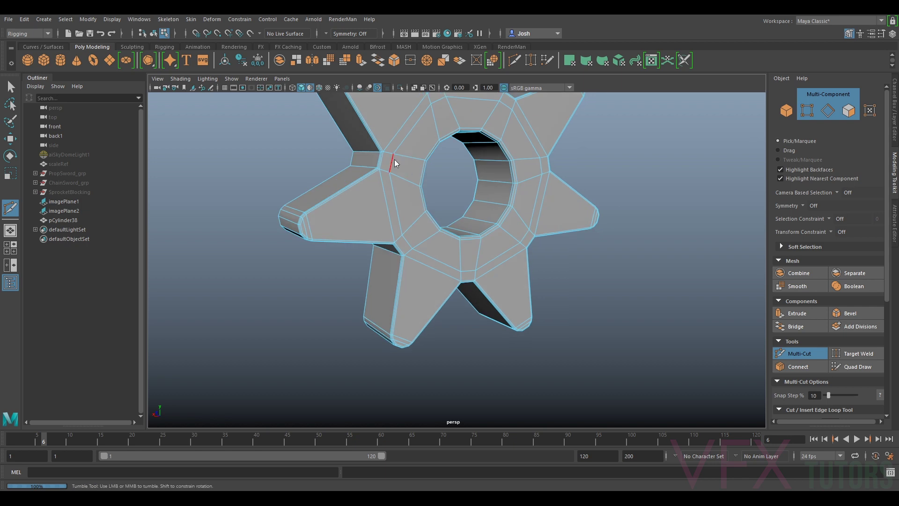
- Leave Multi-Cut for object mode, inspect the smoothed sprocket against the reference images, and select it
right_click_drag(395, 164, 424, 149)
left_click(792, 353)
left_click_drag(698, 314, 658, 307, "alt")
left_click(659, 307)
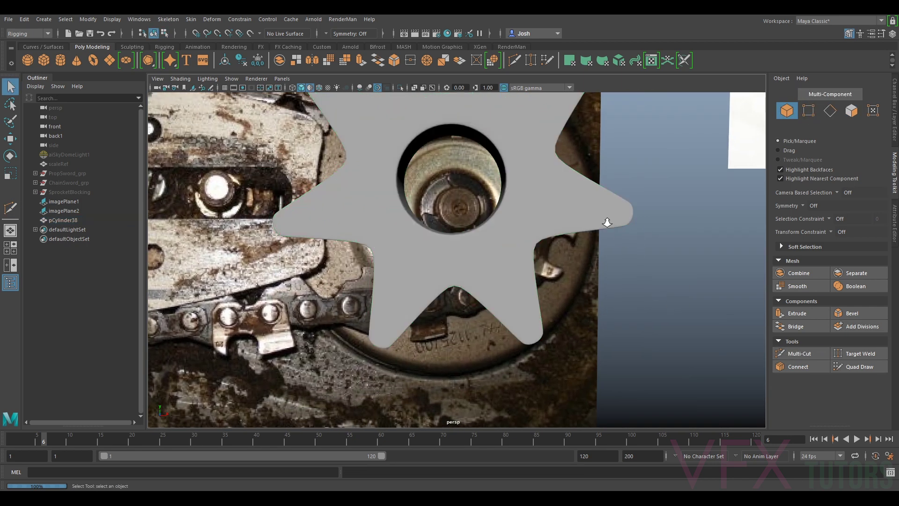
middle_click_drag(606, 221, 597, 288, "alt")
scroll(590, 282, "down", 3)
scroll(544, 280, "up", 3)
left_click(545, 282)
left_click_drag(684, 309, 616, 285, "alt")
scroll(538, 282, "down", 3)
scroll(553, 199, "down", 3)
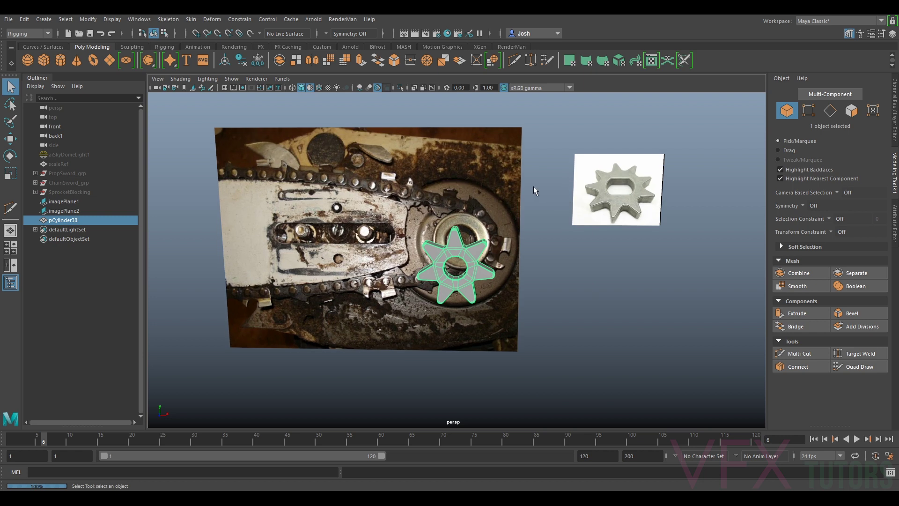
- In the front view, scale the sprocket uniformly to 0.997 and turn on X-Ray shading
left_click(287, 79)
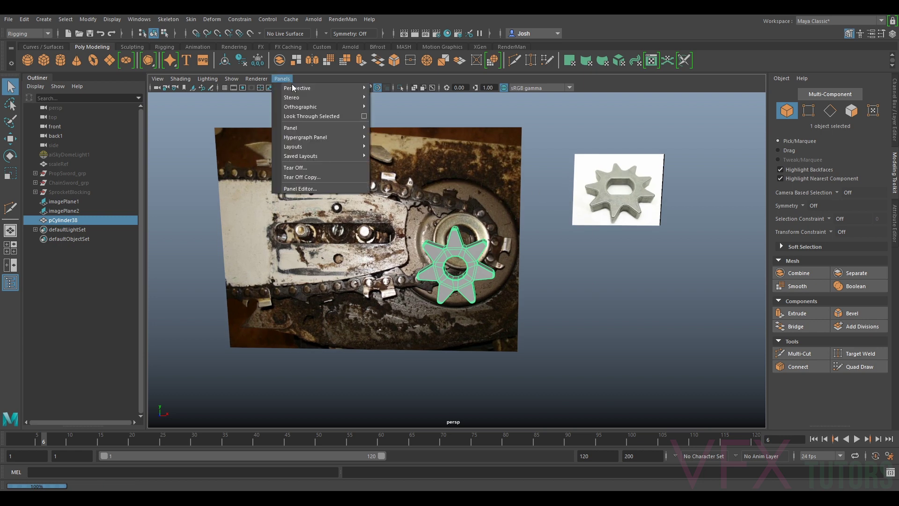
mouse_move(296, 88)
mouse_move(333, 105)
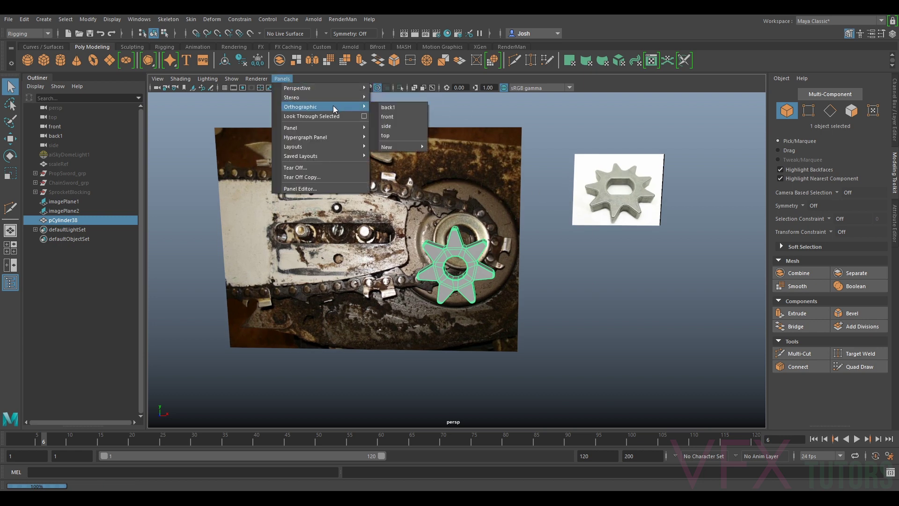
left_click(400, 116)
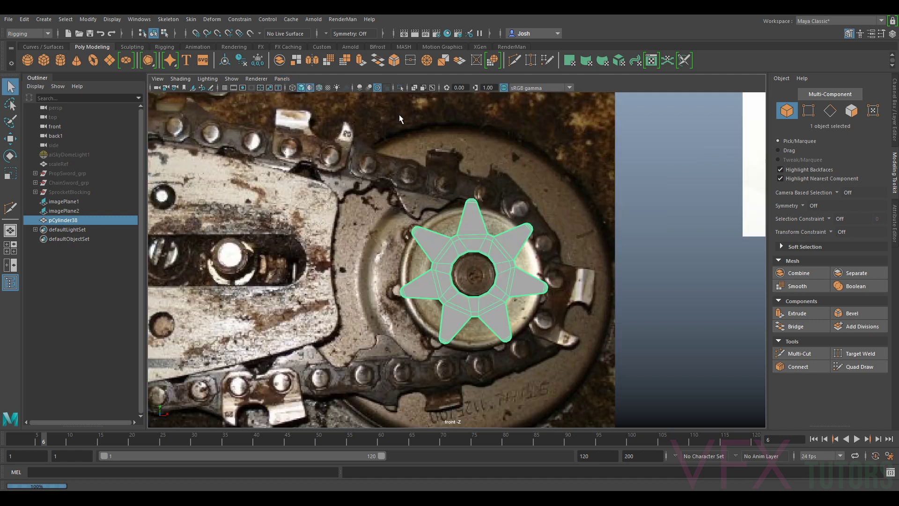
scroll(549, 248, "down", 3)
scroll(543, 301, "up", 5)
scroll(544, 251, "up", 2)
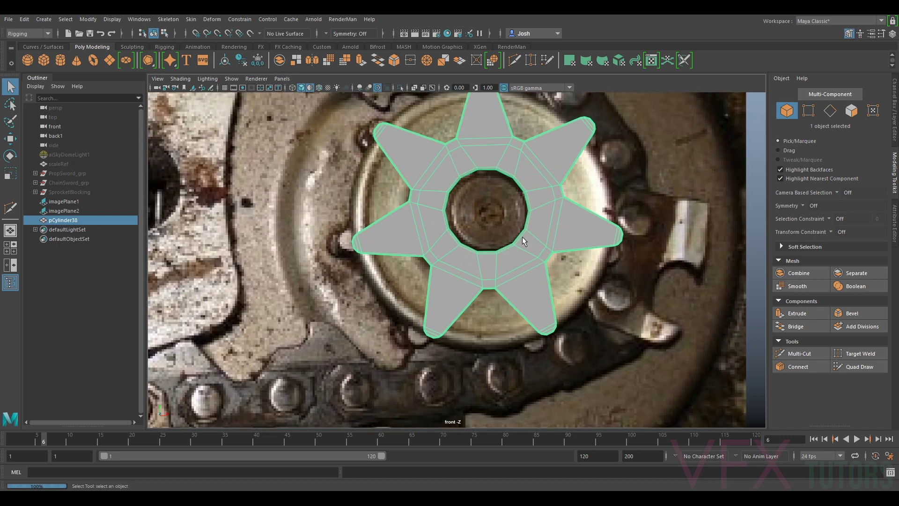
scroll(522, 237, "down", 2)
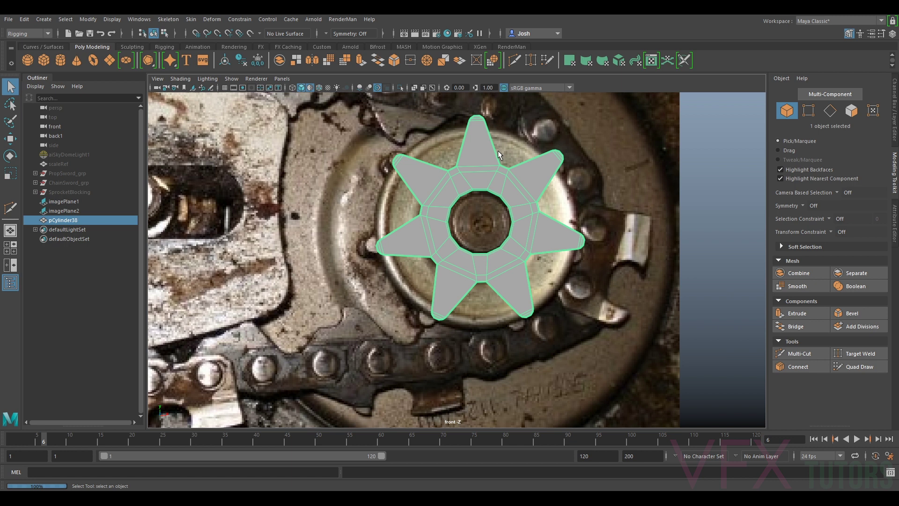
key("r")
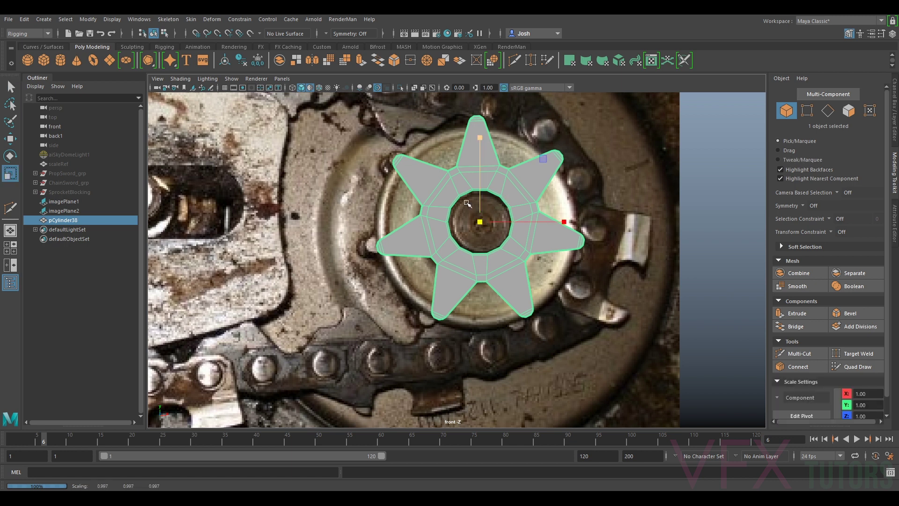
left_click(181, 79)
left_click(197, 172)
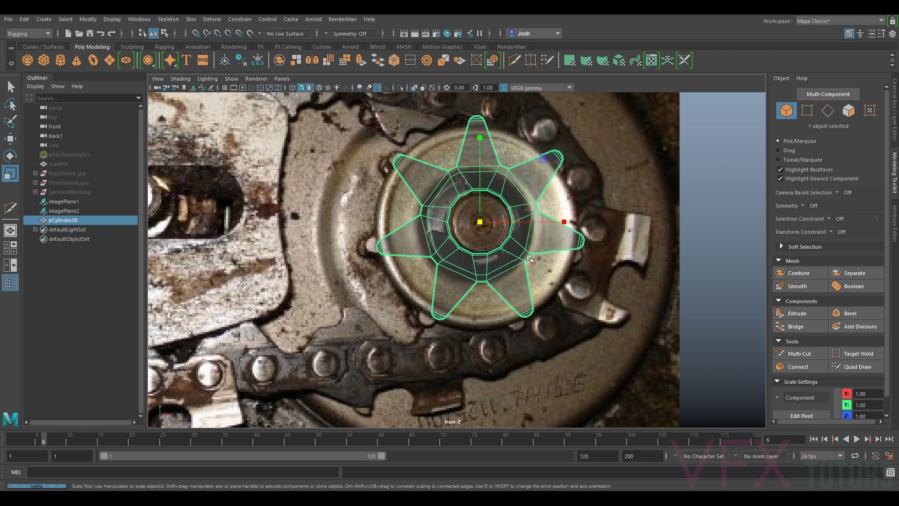
- Create a polygon cylinder and set its Rotate X to 90
left_click(62, 60)
scroll(508, 203, "down", 2)
key("w")
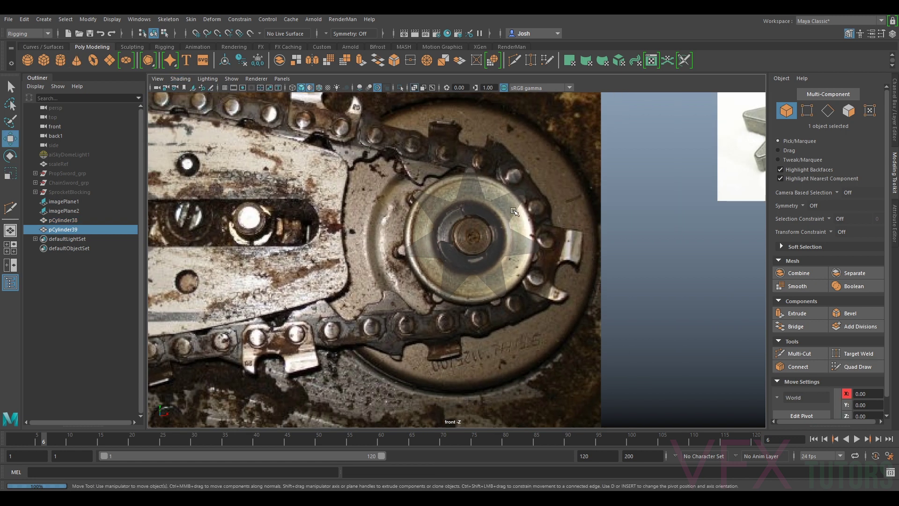
scroll(516, 220, "down", 2)
scroll(517, 224, "down", 2)
key("e")
left_click_drag(621, 229, 623, 337)
left_click(895, 127)
left_click(874, 127)
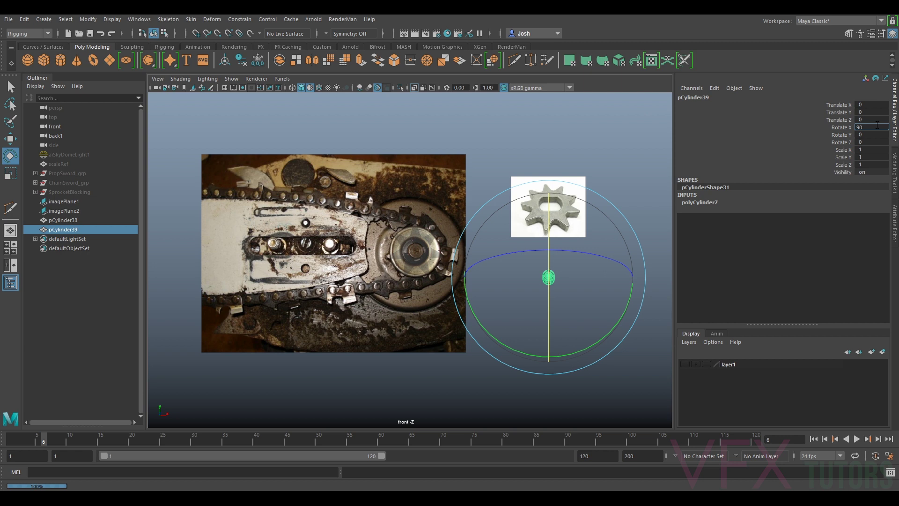
key("Return")
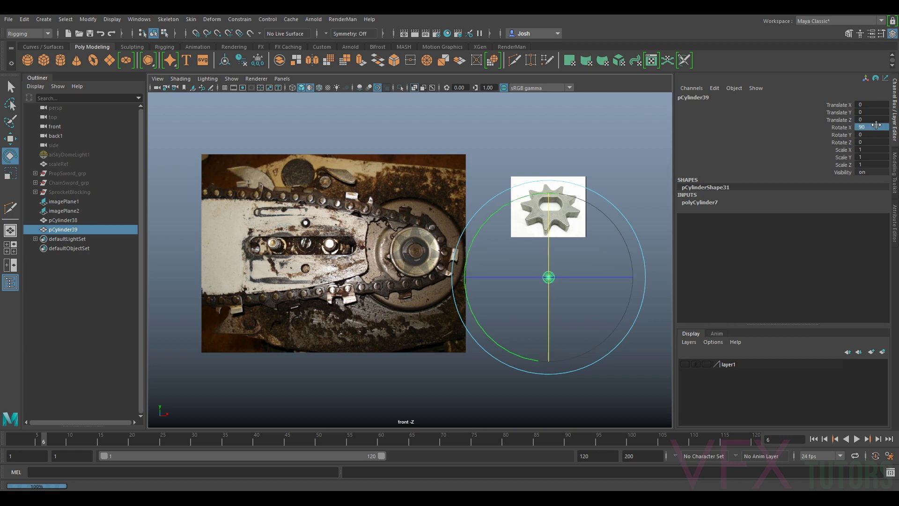
- Move the cylinder over the sprocket's centre hole at X -22.697, Y 4.47, and scale it uniformly to 1.239
key("w")
scroll(565, 290, "up", 3)
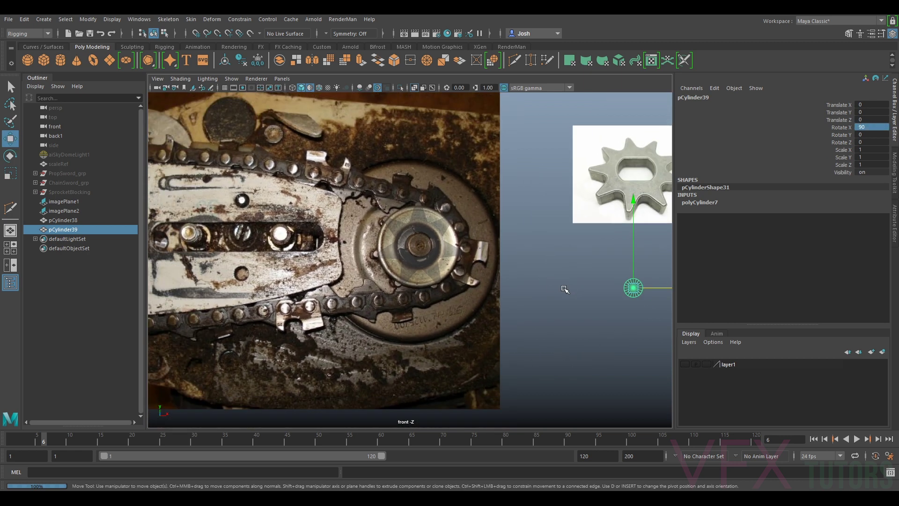
left_click_drag(634, 288, 421, 246)
scroll(421, 246, "up", 5)
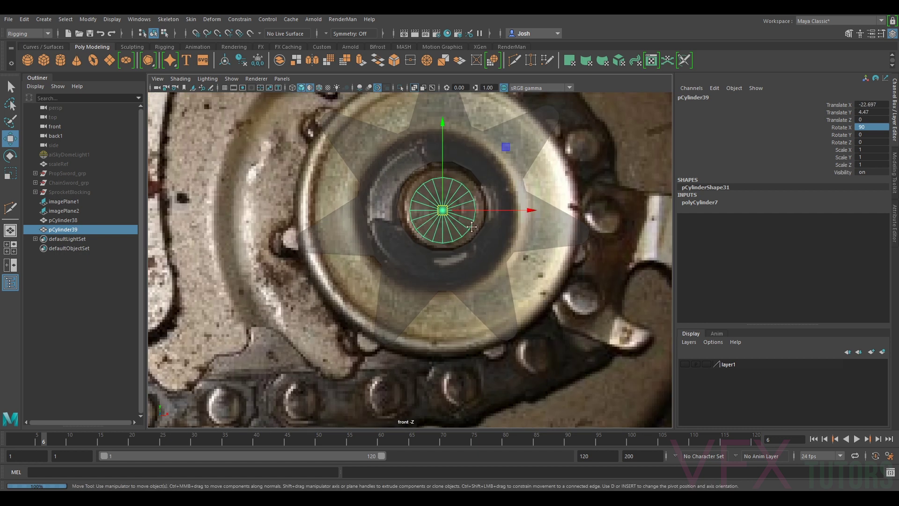
key("r")
left_click_drag(447, 241, 461, 243)
scroll(461, 243, "down", 5)
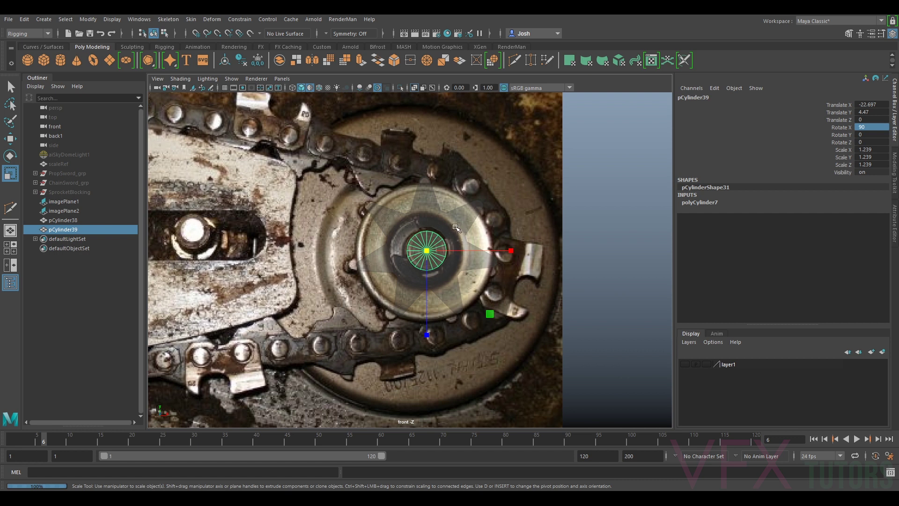
scroll(456, 228, "up", 3)
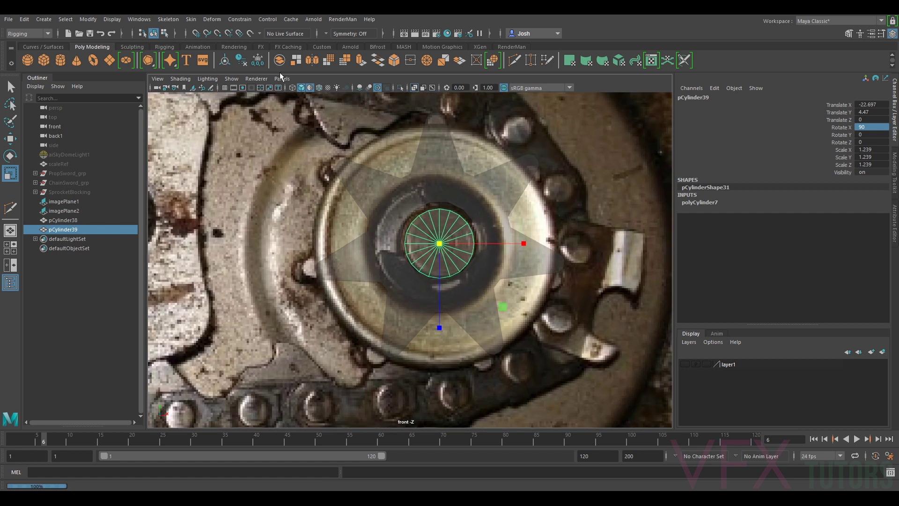
- In the perspective view, lengthen the cylinder to Scale Y 3.053 and move it through the sprocket to Translate Z 19.886
left_click(282, 79)
mouse_move(318, 89)
left_click(390, 89)
scroll(403, 224, "down", 6)
left_click_drag(386, 243, 485, 269, "alt")
scroll(375, 253, "up", 6)
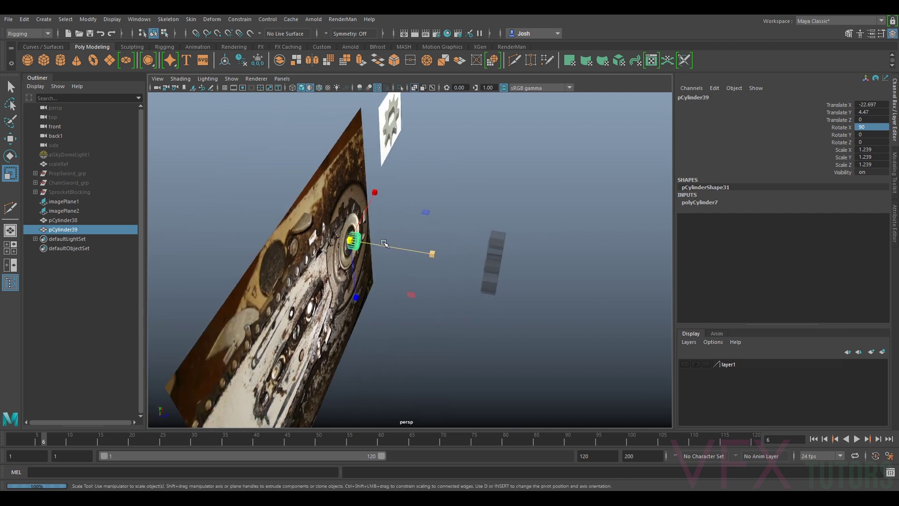
key("w")
left_click_drag(382, 246, 506, 266)
key("r")
left_click_drag(565, 276, 636, 286)
middle_click_drag(576, 260, 505, 239, "alt")
scroll(506, 239, "up", 5)
key("w")
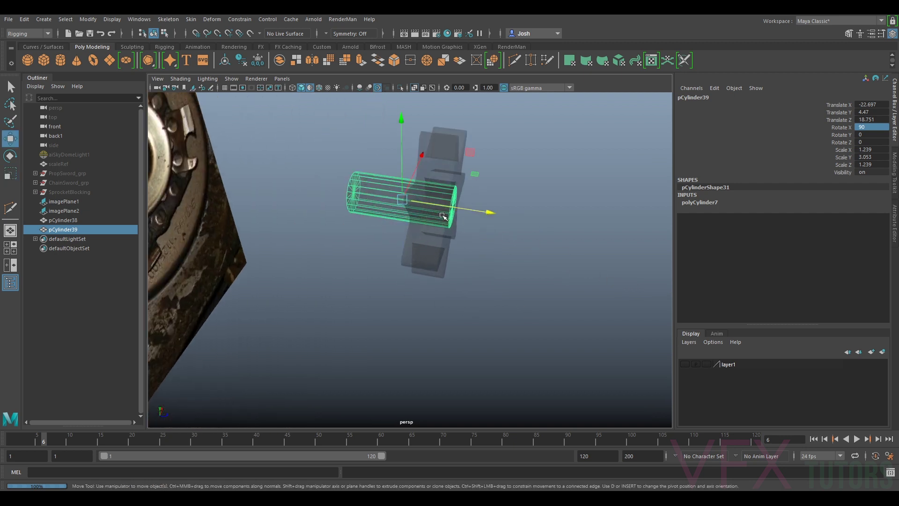
left_click_drag(444, 206, 488, 230)
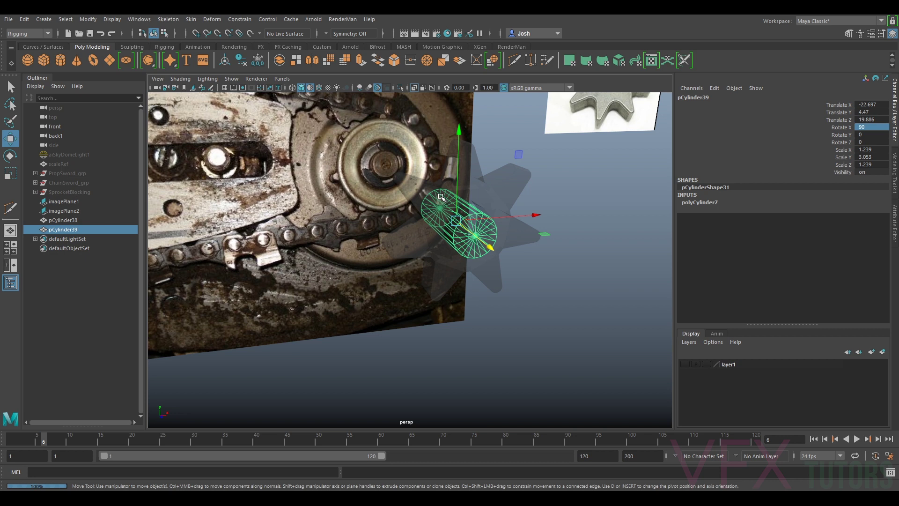
- In the front view, align the cylinder with the reference shaft at X -22.65, Y 4.508, and hide the sprocket
scroll(400, 175, "up", 5)
middle_click_drag(391, 178, 461, 348, "alt")
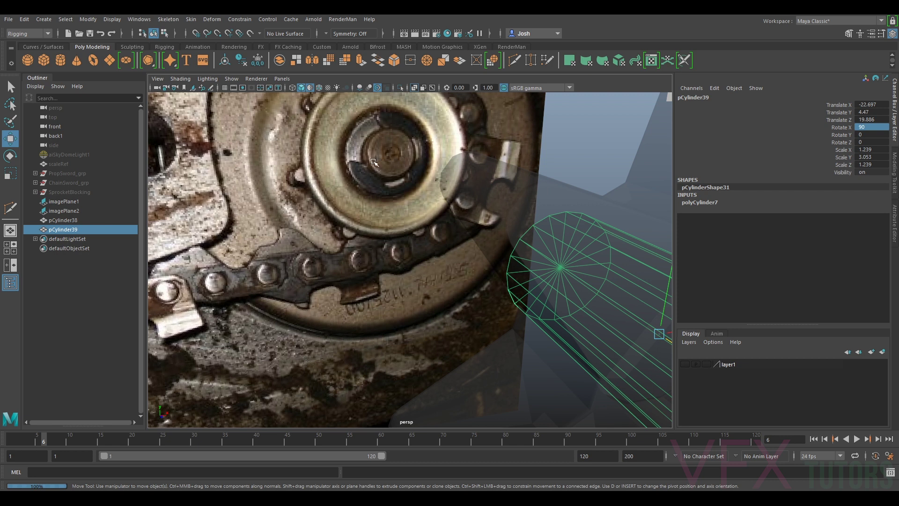
scroll(388, 153, "down", 4)
left_click_drag(393, 226, 475, 241, "alt")
middle_click_drag(475, 241, 371, 210, "alt")
scroll(371, 210, "up", 2)
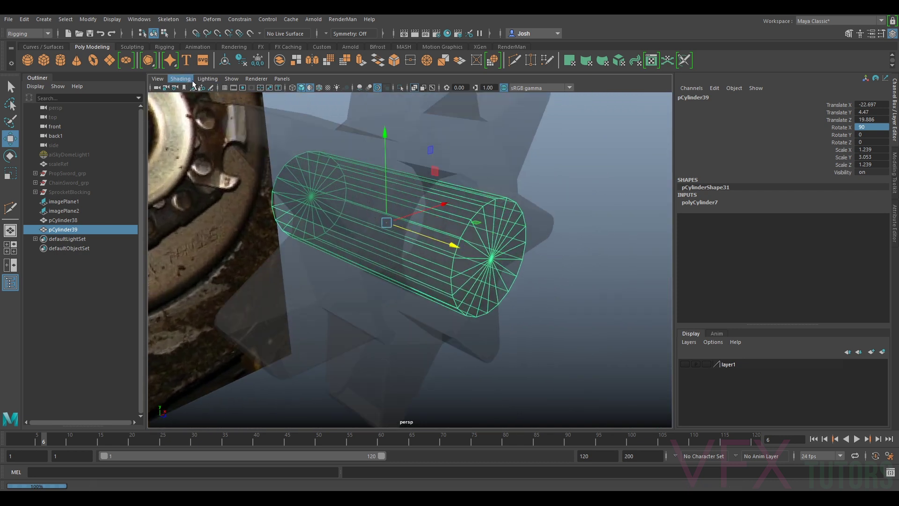
left_click(282, 79)
mouse_move(327, 108)
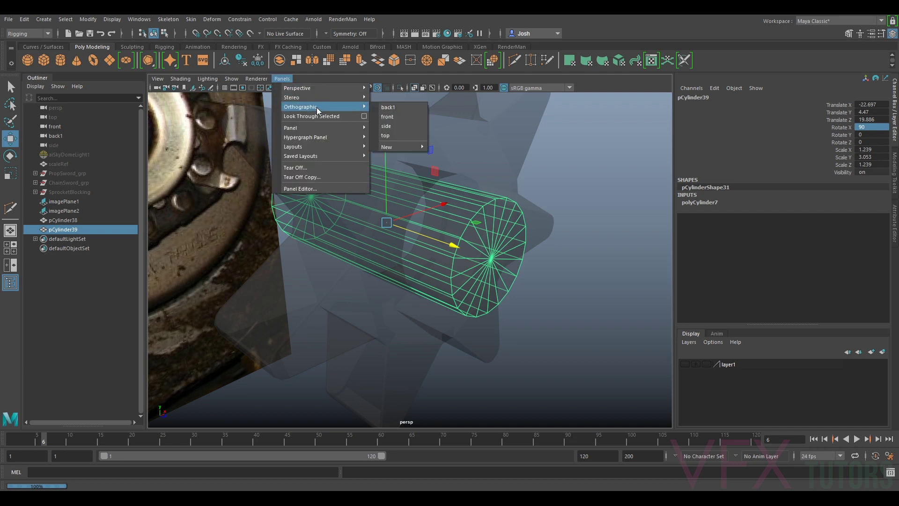
left_click(402, 118)
scroll(471, 255, "up", 3)
middle_click_drag(486, 229, 465, 246, "alt")
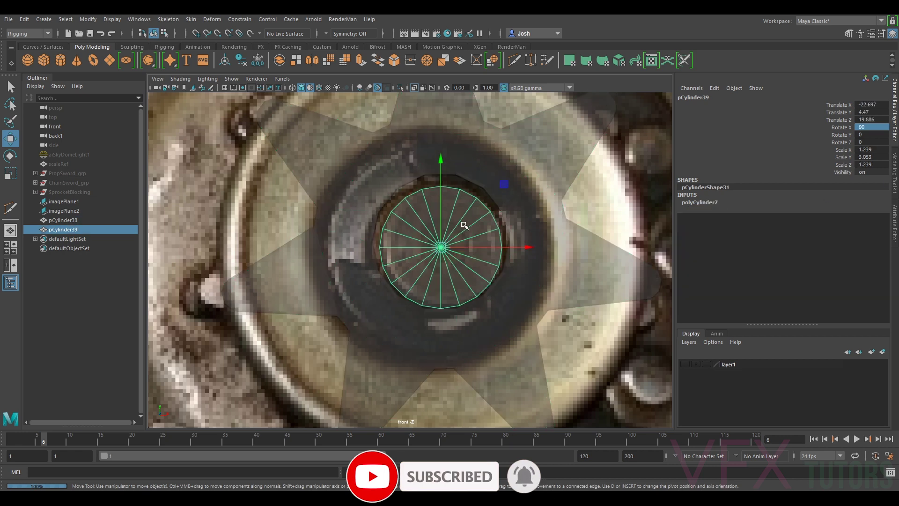
mouse_move(441, 247)
left_mouse_down()
mouse_move(511, 245)
mouse_move(426, 245)
mouse_move(448, 249)
left_mouse_up()
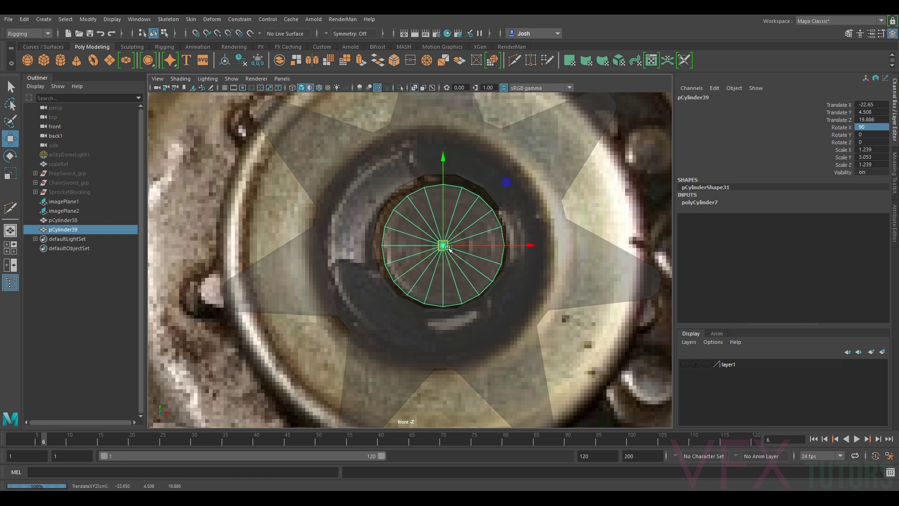
left_click(525, 211)
key("ctrl+h")
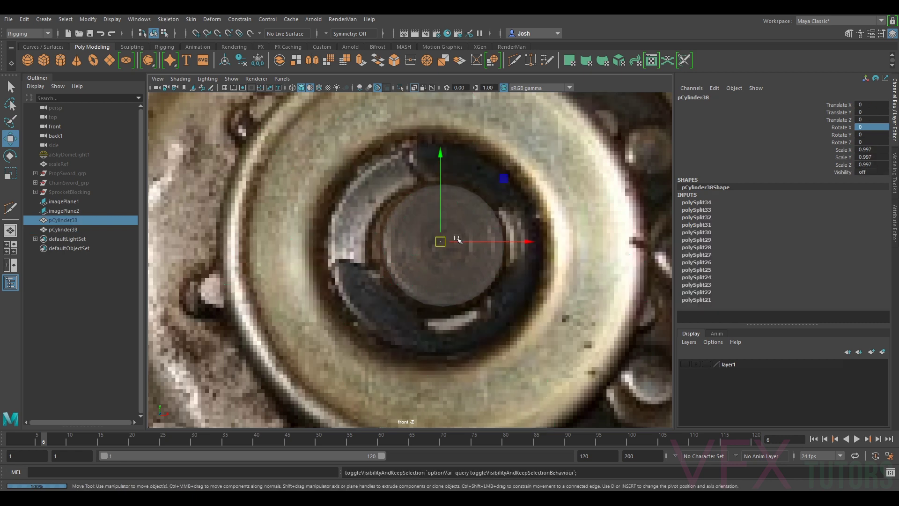
- Recentre the cylinder on the reference shaft at X -22.669, Y 4.47, and set its subdivisions to 12 axis and 3 caps
left_click(444, 246)
left_click_drag(444, 247, 446, 251)
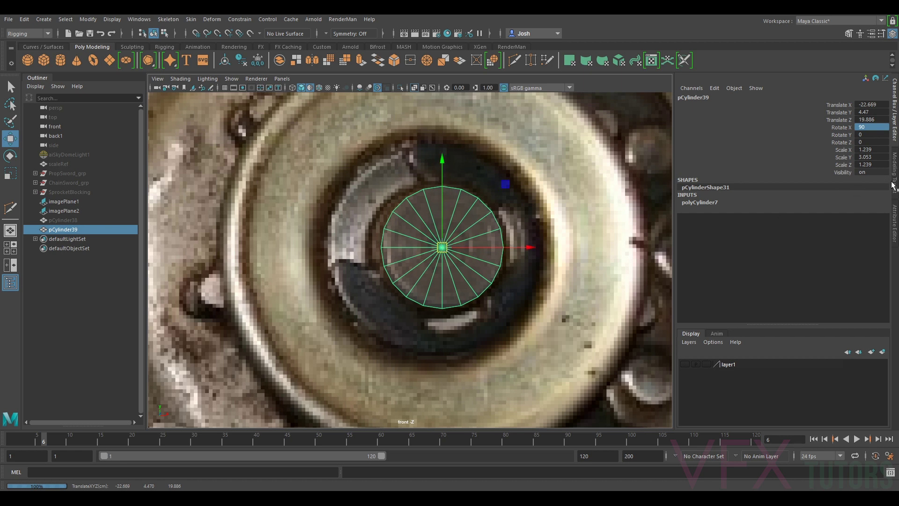
left_click(896, 231)
left_click(791, 95)
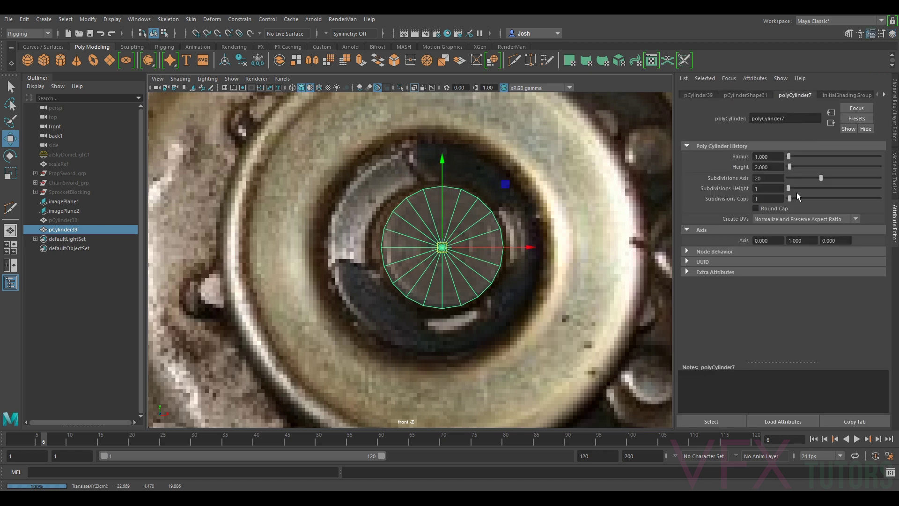
left_click_drag(789, 200, 792, 200)
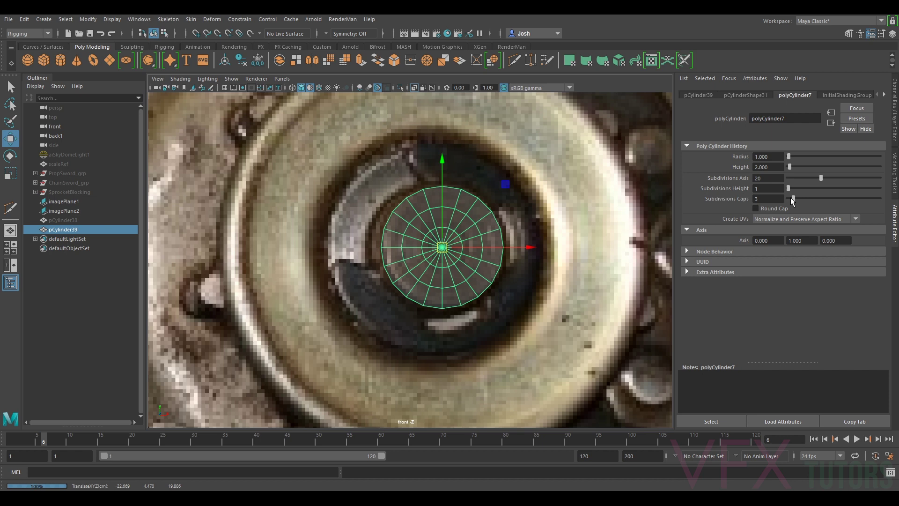
left_click_drag(822, 175, 806, 181)
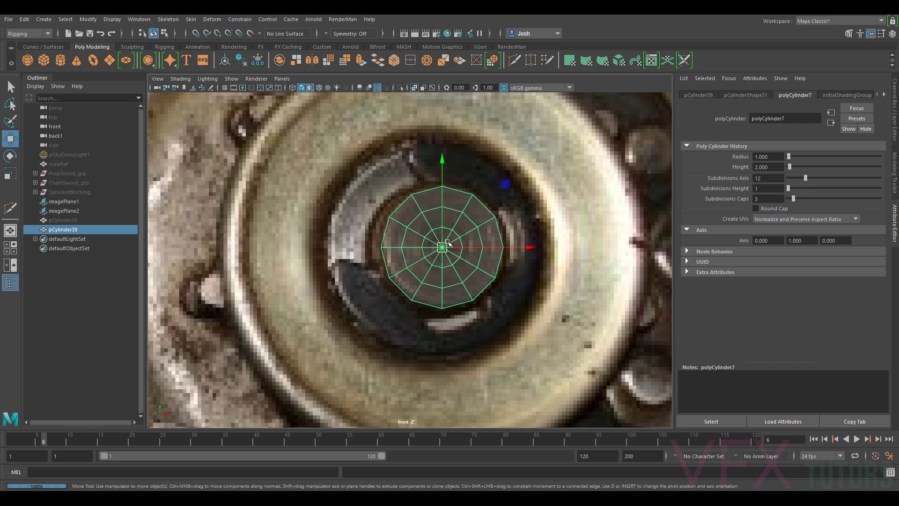
- Try to enlarge the middle edge loop on the cylinder's front cap
scroll(448, 248, "up", 2)
scroll(464, 241, "up", 2)
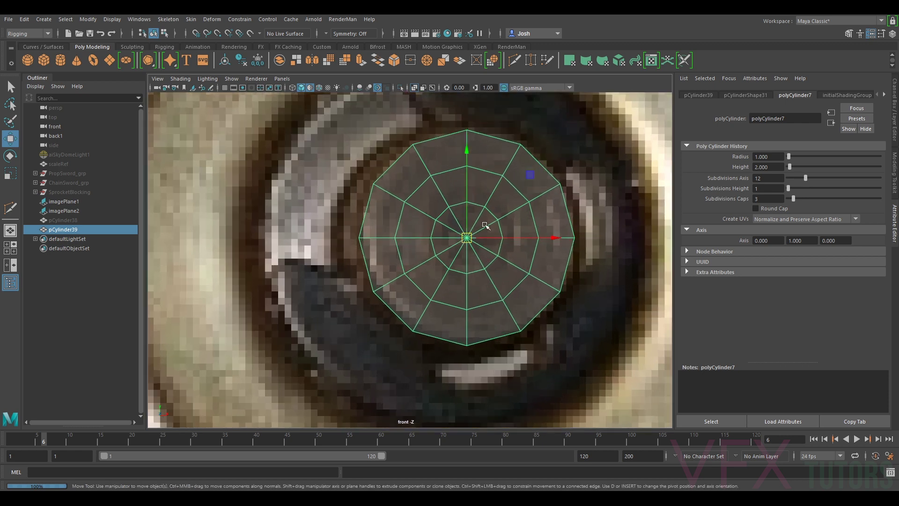
scroll(425, 242, "down", 3)
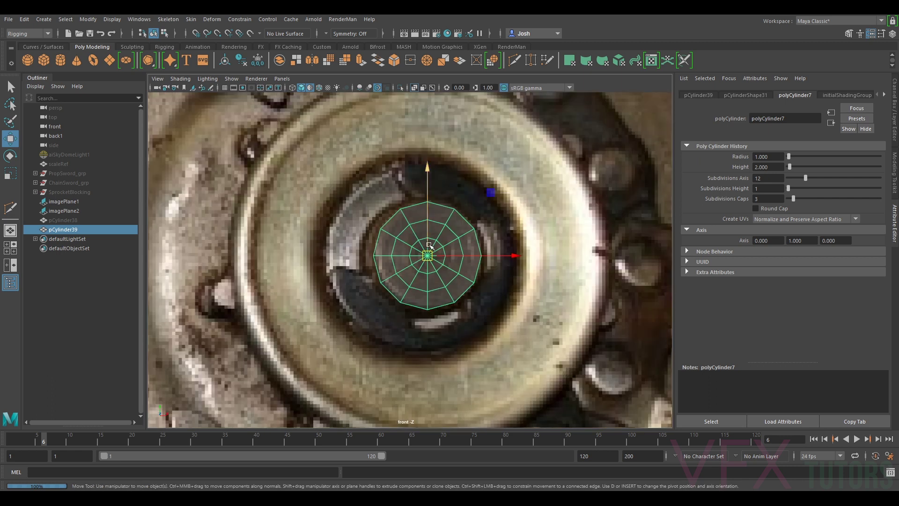
scroll(420, 245, "up", 1)
right_click_drag(406, 242, 396, 204)
left_click(390, 243)
double_click(389, 245)
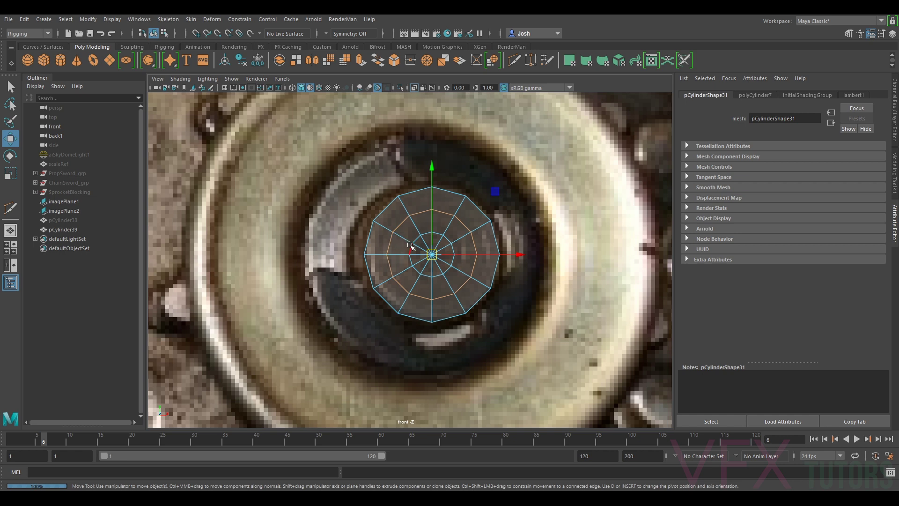
key("r")
left_click_drag(432, 255, 440, 256)
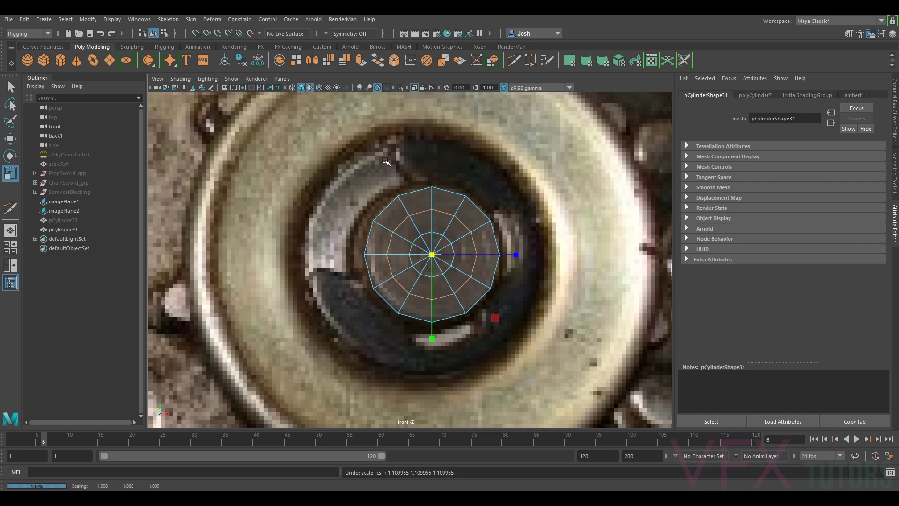
- In the perspective view, delete the cylinder's side and back faces, keeping only the front cap disc
left_click(282, 79)
left_click(387, 88)
scroll(402, 201, "down", 3)
left_click_drag(401, 203, 443, 194, "alt")
right_click_drag(387, 230, 392, 257)
left_click_drag(354, 165, 279, 289)
key("Delete")
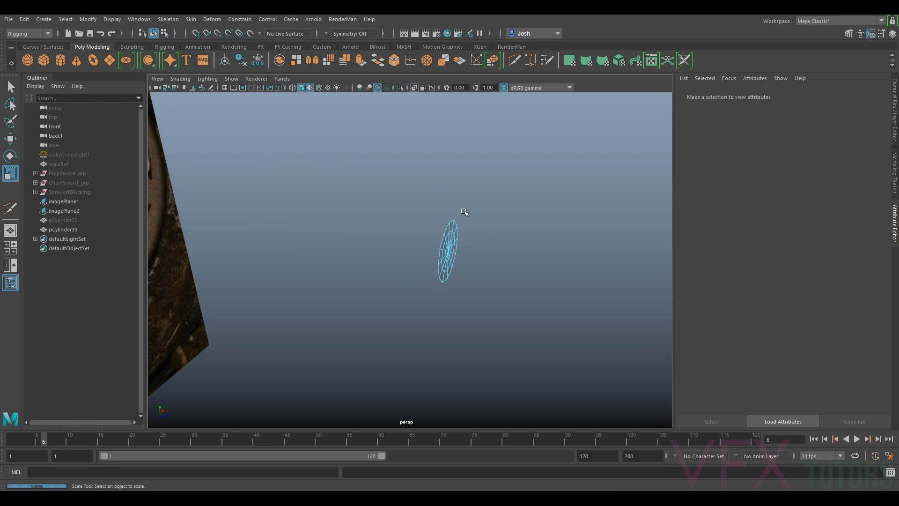
- In the front view, scale the disc's middle edge loop out close to the rim and enlarge the inner edge loop slightly
scroll(472, 247, "up", 5)
left_click(282, 78)
mouse_move(307, 107)
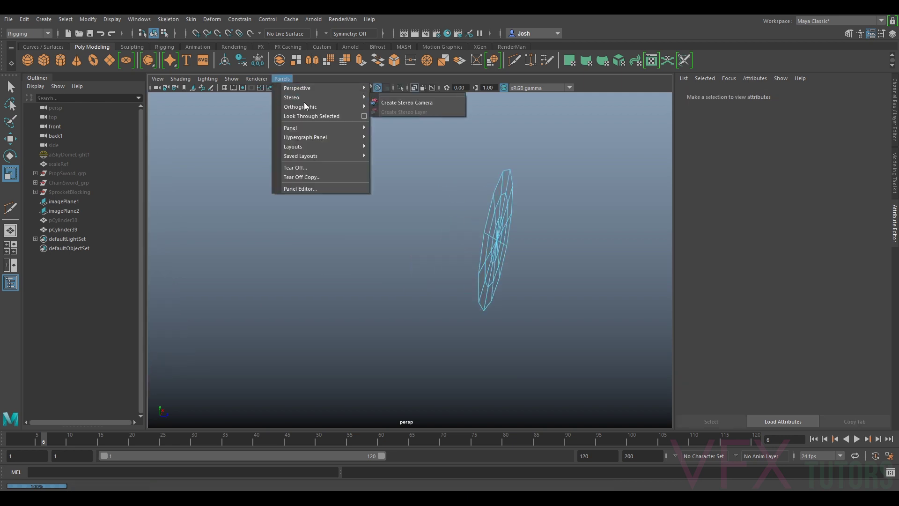
left_click(400, 116)
right_click_drag(401, 225, 401, 222)
left_click(398, 223)
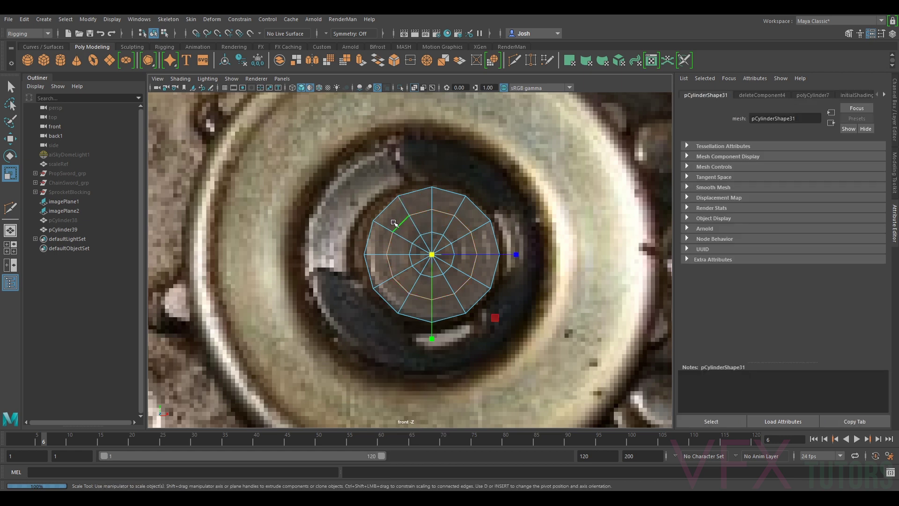
left_click_drag(435, 255, 447, 257)
double_click(416, 240)
left_click_drag(433, 256, 437, 255)
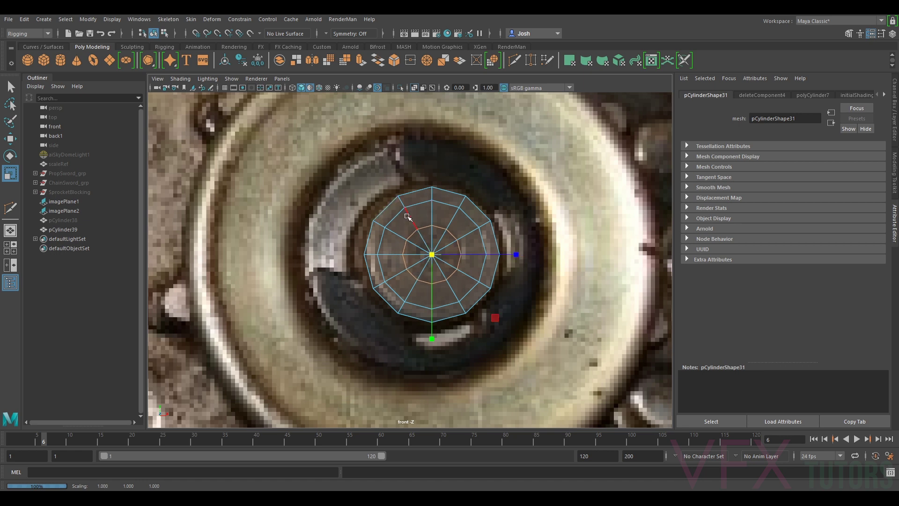
- Delete the triangular faces inside the disc's inner edge loop
right_click_drag(407, 213, 395, 206, "alt")
right_click_drag(427, 242, 436, 256, "alt")
right_click_drag(348, 223, 392, 257, "alt")
scroll(399, 250, "up", 2)
left_click(391, 242)
left_click(392, 267, "shift")
double_click(392, 266, "shift")
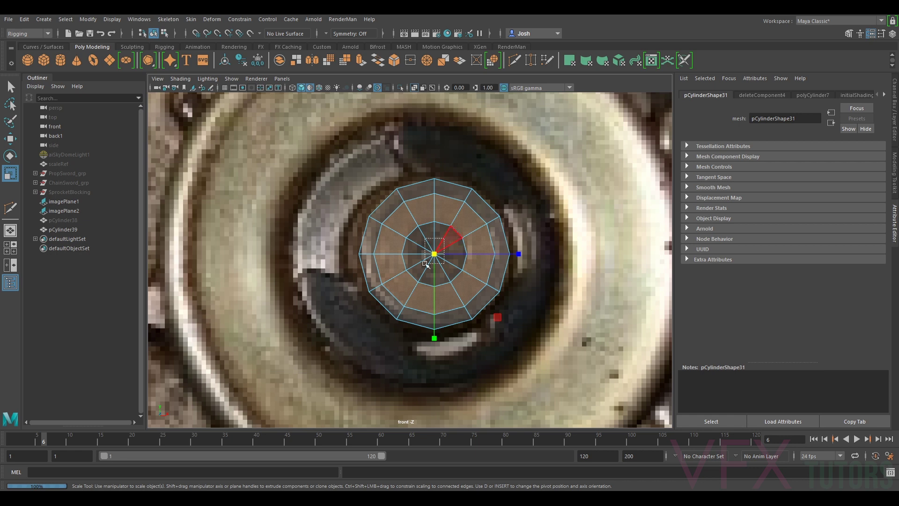
double_click(429, 233)
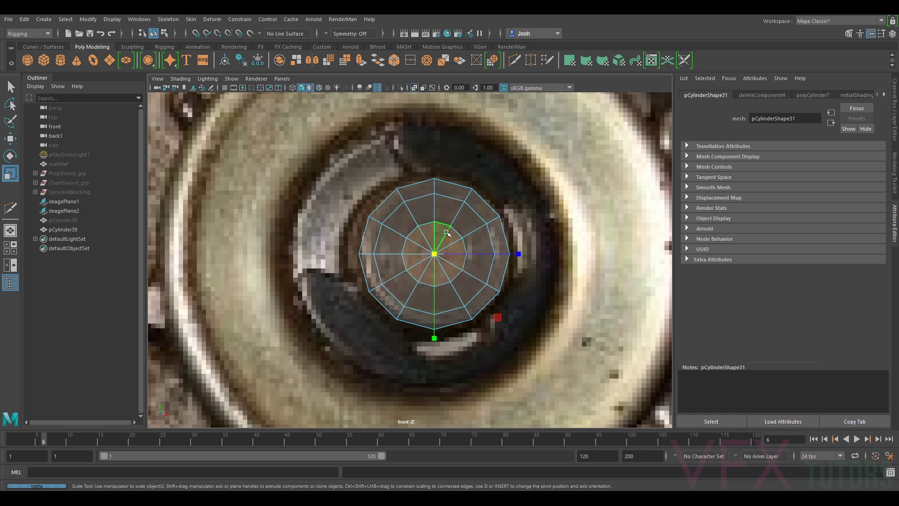
key("Delete")
- Extrude the centre hole's border edges inward to a smaller ring and fill the remaining hole
right_click_drag(468, 220, 461, 209)
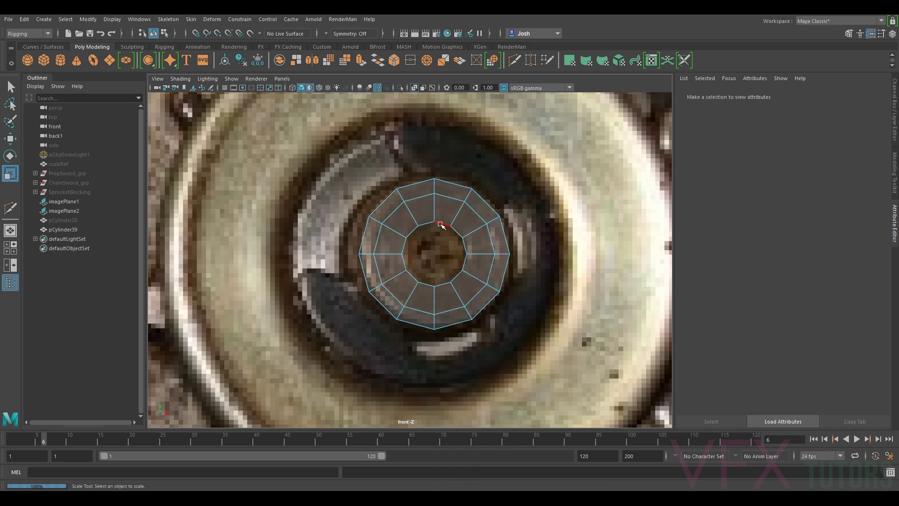
double_click(441, 225)
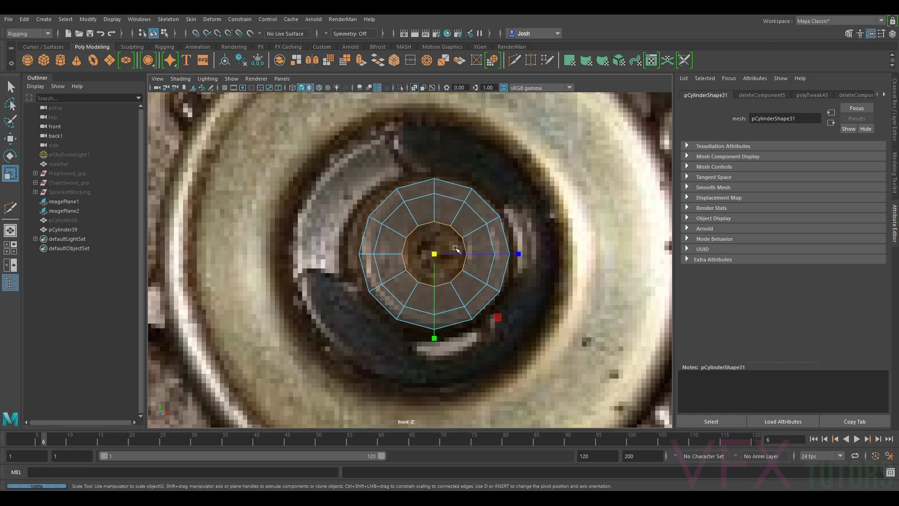
key("ctrl+e")
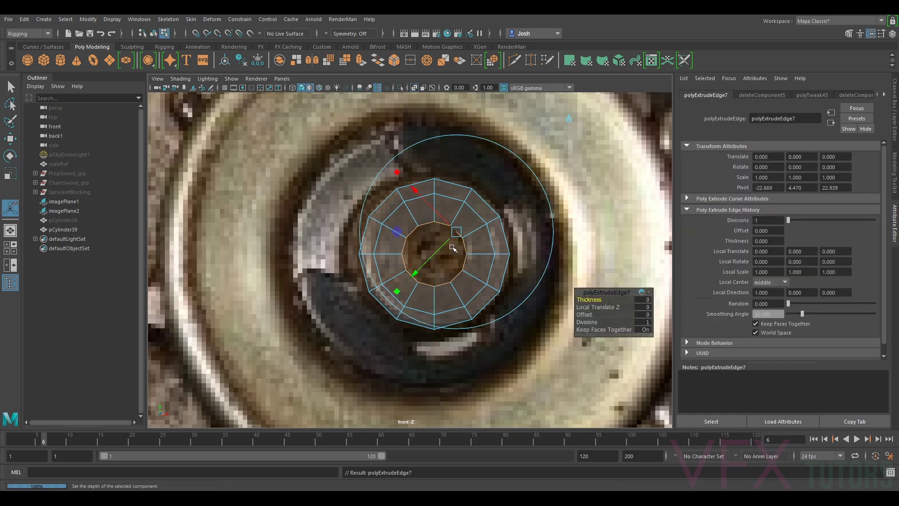
key("r")
left_click_drag(436, 254, 409, 261)
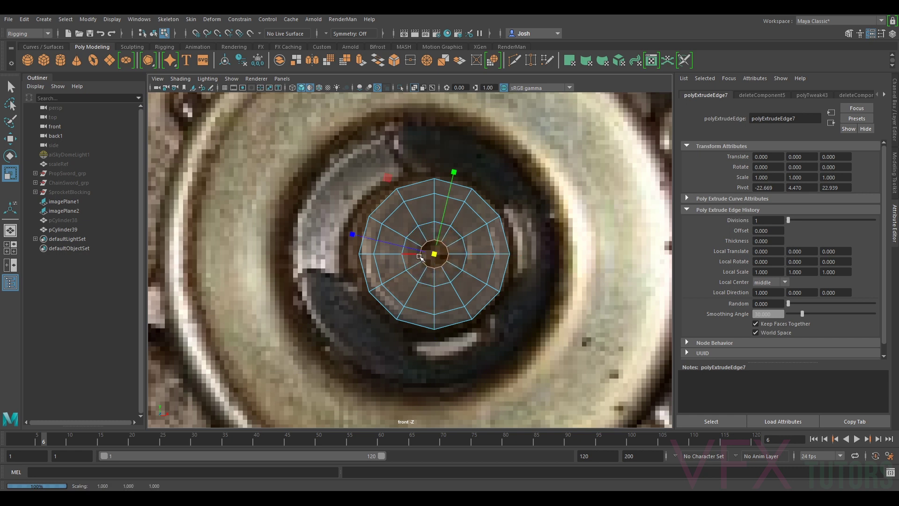
scroll(410, 260, "up", 4)
right_click_drag(464, 238, 461, 360, "shift")
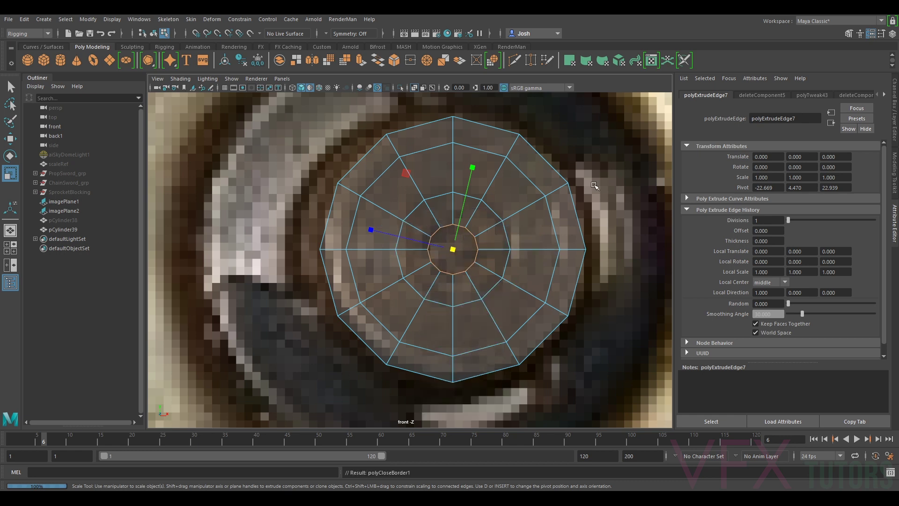
- Cut the filled centre face with one vertical and one horizontal line through its middle, using Multi-Cut
left_click(893, 175)
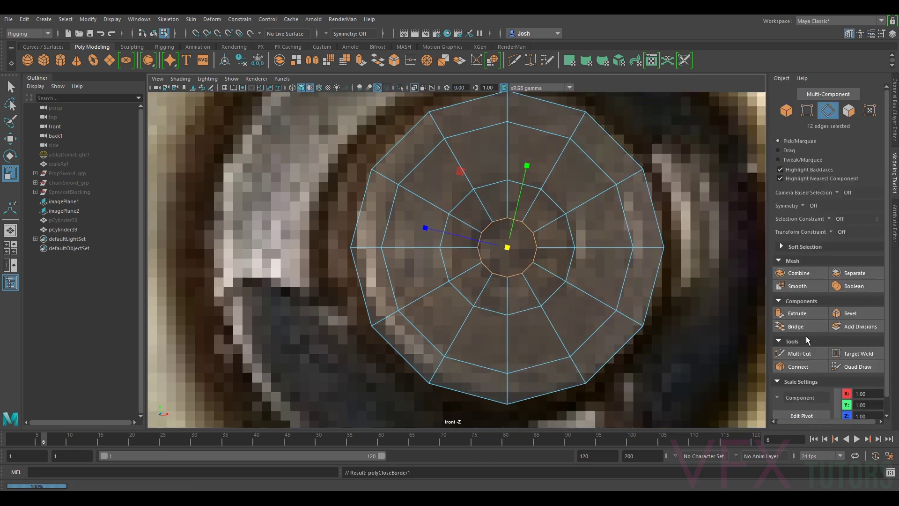
left_click(799, 352)
scroll(535, 227, "up", 2)
scroll(534, 227, "up", 1)
left_click(517, 209)
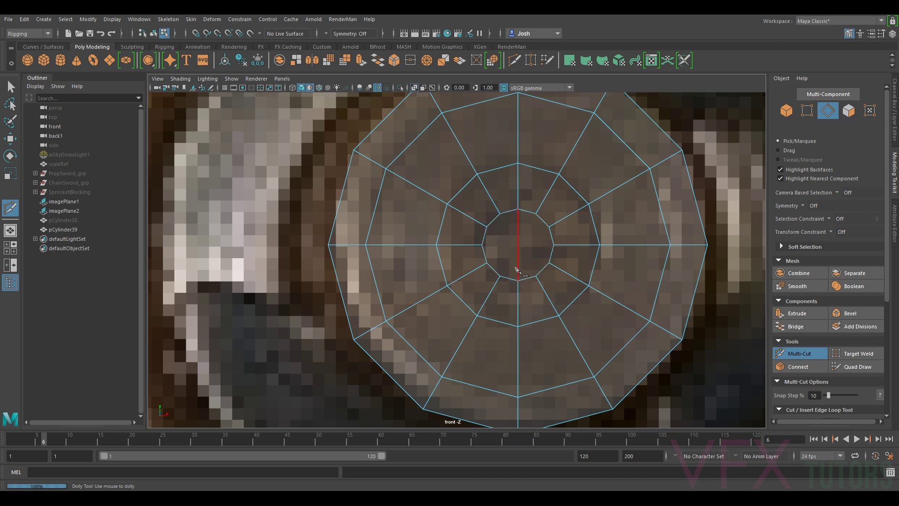
left_click(553, 244)
key("Return")
- Add horizontal cuts above and below the middle line of the centre face to divide it into quads
left_click(518, 229)
left_click(549, 227)
key("Return")
left_click(548, 262)
left_click(518, 257)
left_click(487, 262)
left_click(803, 354)
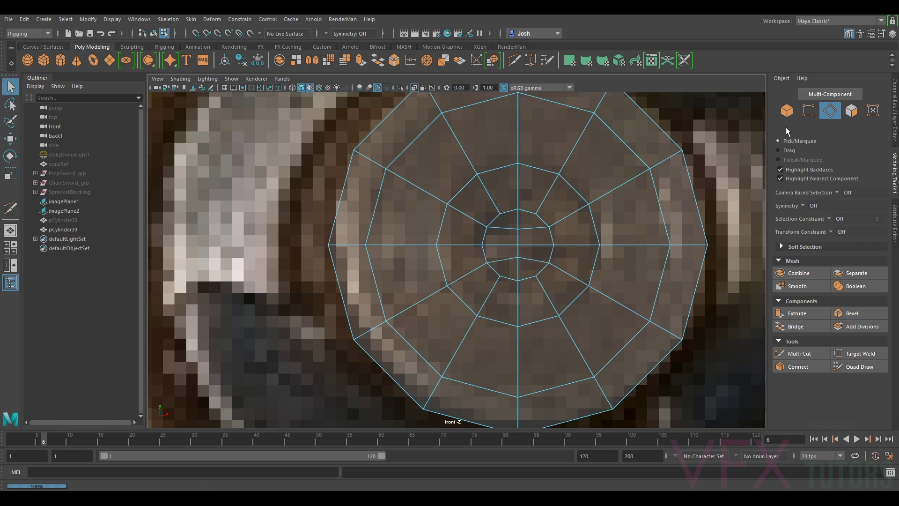
- Adjust the vertical positions of the middle vertices on the upper and lower cuts, placing the upper one at Y 4.58
key("F9")
left_click(519, 257)
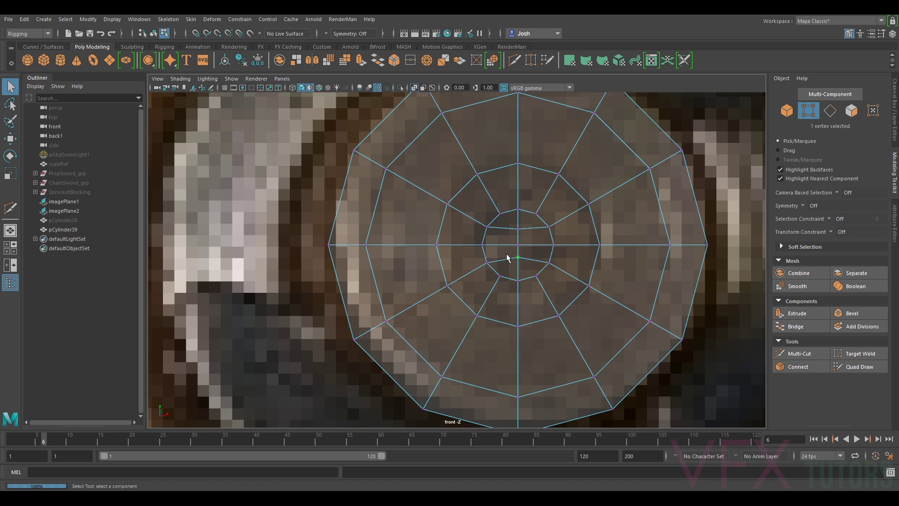
key("w")
left_click_drag(519, 238, 517, 212)
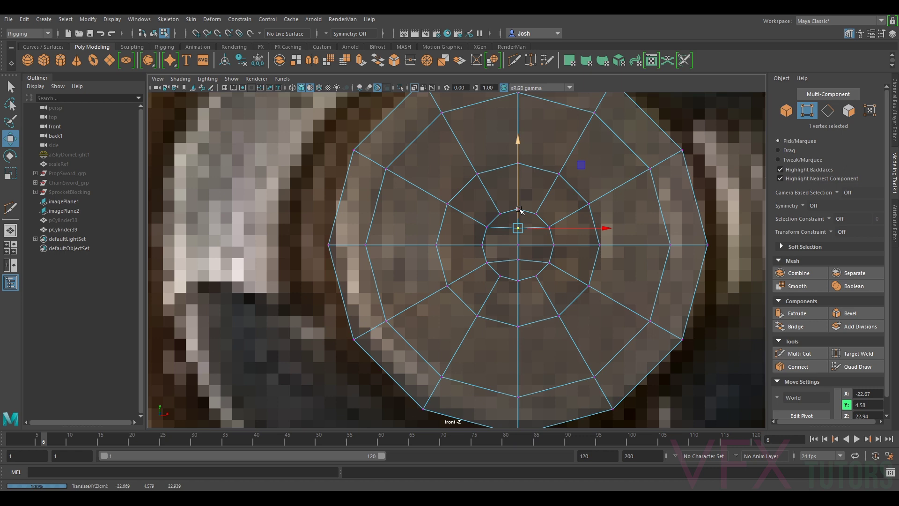
- Select the 15 vertices of the disc's centre patch and scale them down uniformly around the middle
scroll(519, 209, "down", 5)
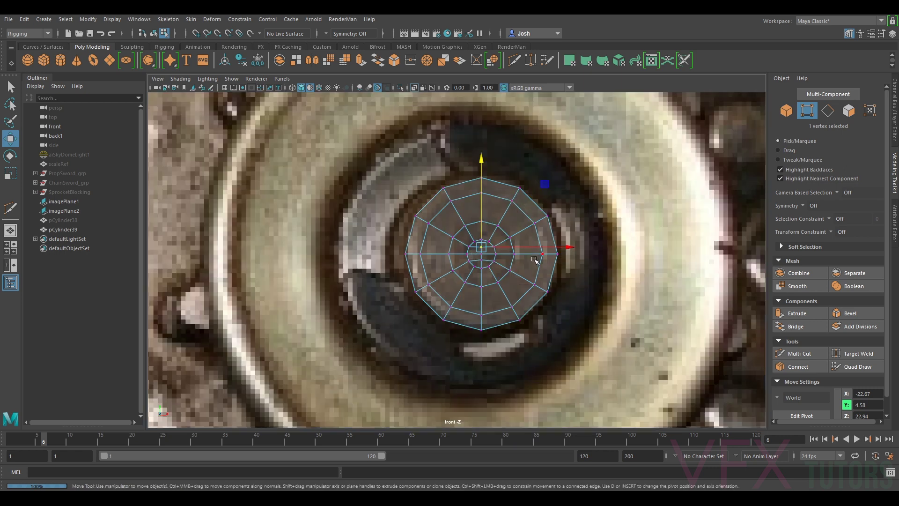
scroll(505, 236, "up", 2)
left_click_drag(512, 226, 471, 275)
key("r")
key("ctrl+z")
left_click_drag(509, 226, 472, 253)
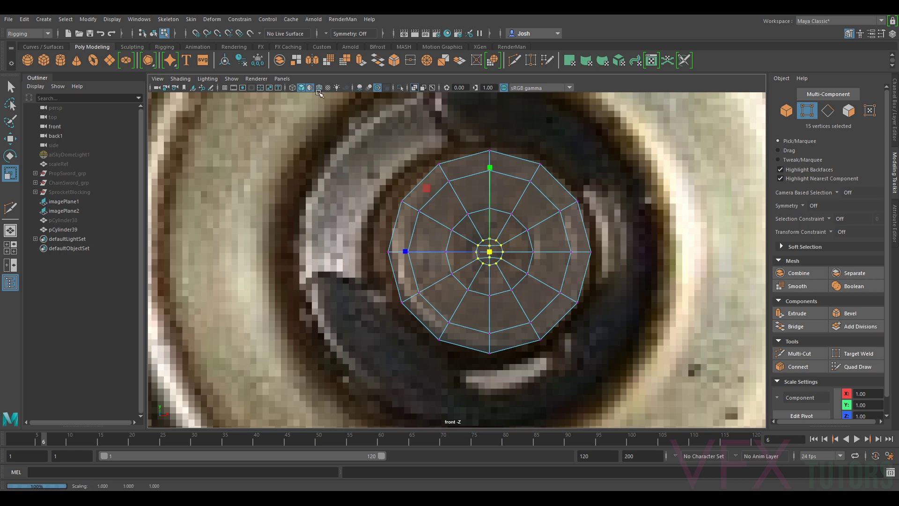
- Switch to the perspective view and turn off X-Ray shading so the disc displays solid
left_click(282, 78)
mouse_move(302, 87)
left_click(397, 88)
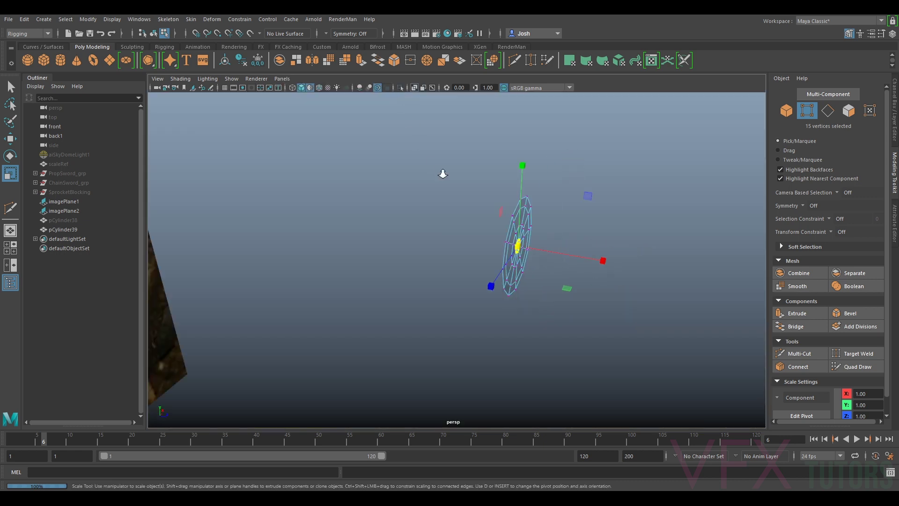
left_click(181, 78)
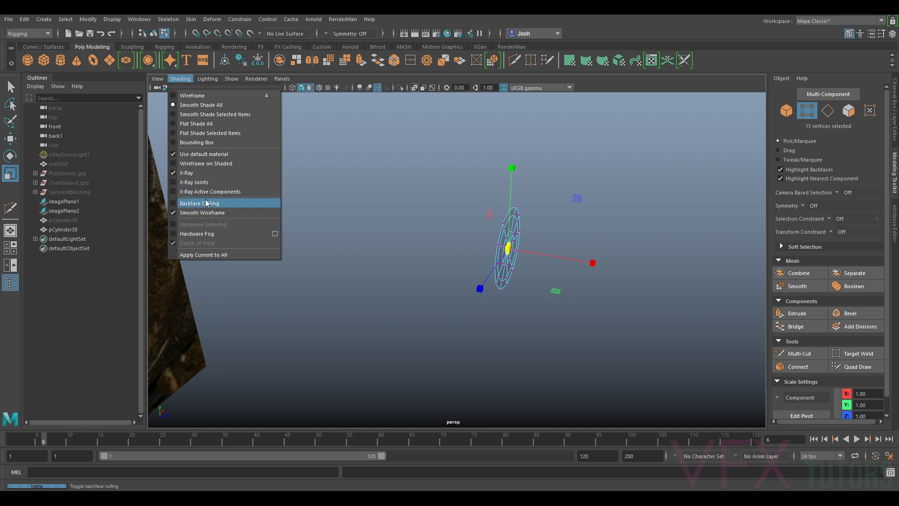
left_click(204, 163)
mouse_move(250, 184)
left_mouse_down("alt")
mouse_move(475, 217)
mouse_move(439, 209)
left_mouse_up("alt")
scroll(253, 197, "up", 5)
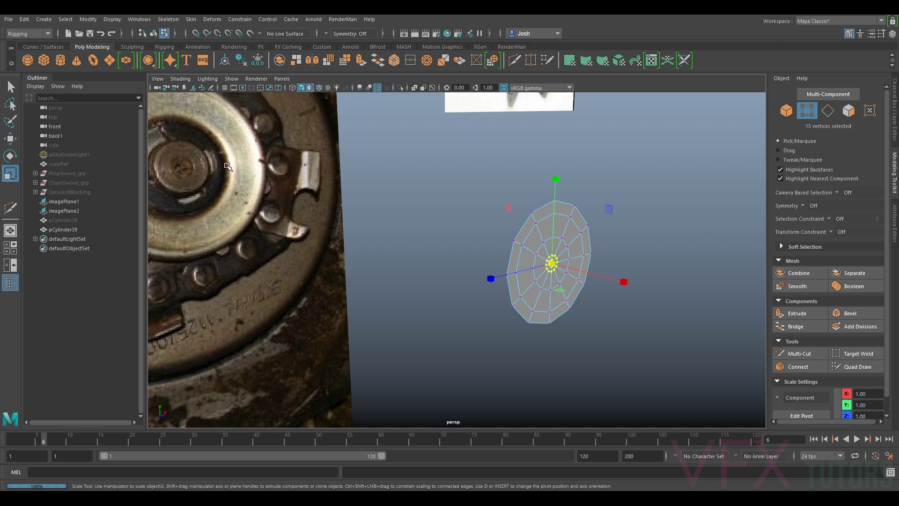
left_click_drag(554, 256, 535, 225, "alt")
- Extrude the disc's outer ring of 12 faces slightly forward to about Z 22.97
right_click_drag(524, 214, 526, 230)
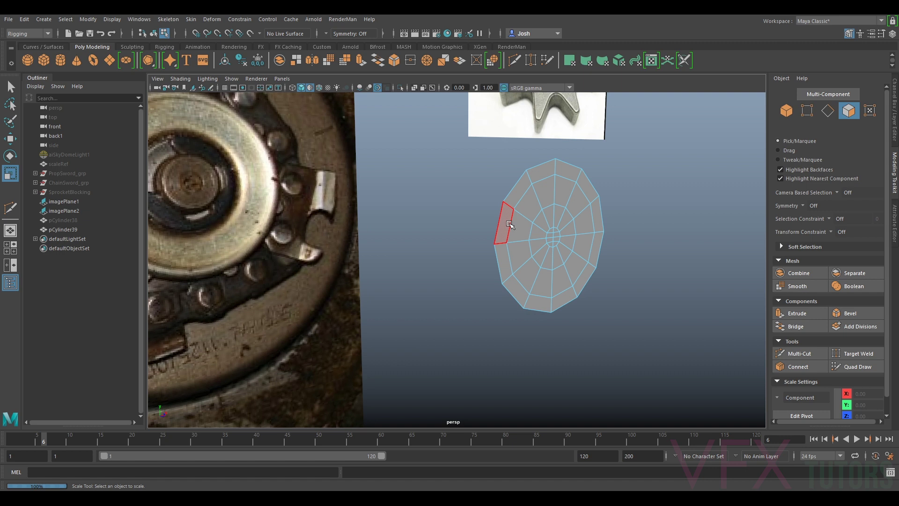
double_click(508, 226)
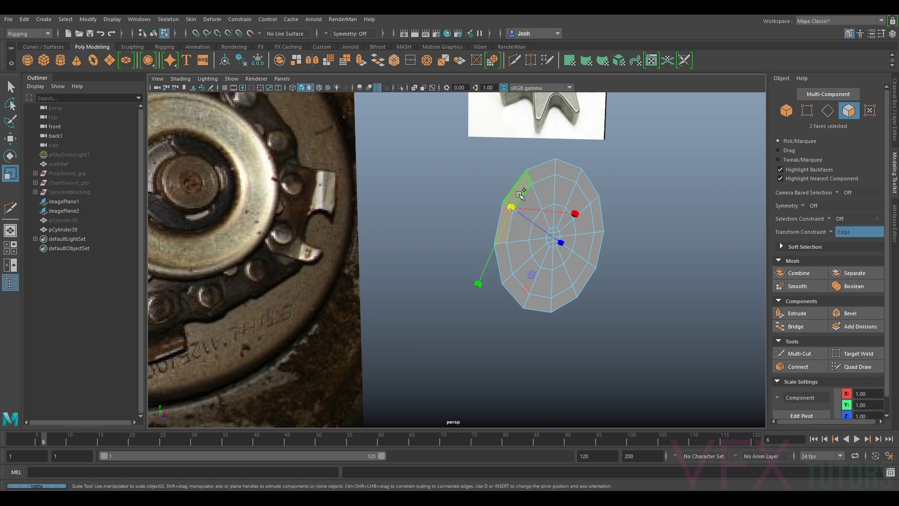
key("w")
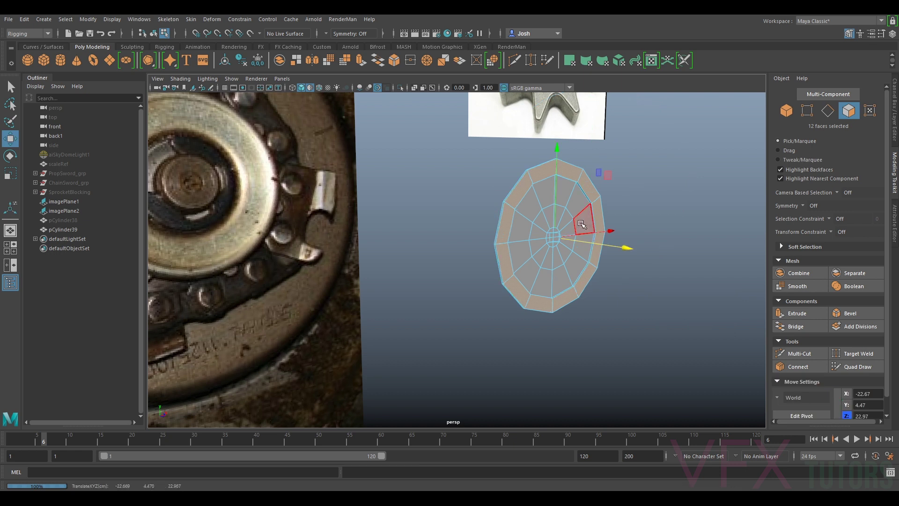
left_click_drag(609, 190, 645, 185, "alt")
left_click_drag(596, 235, 599, 211)
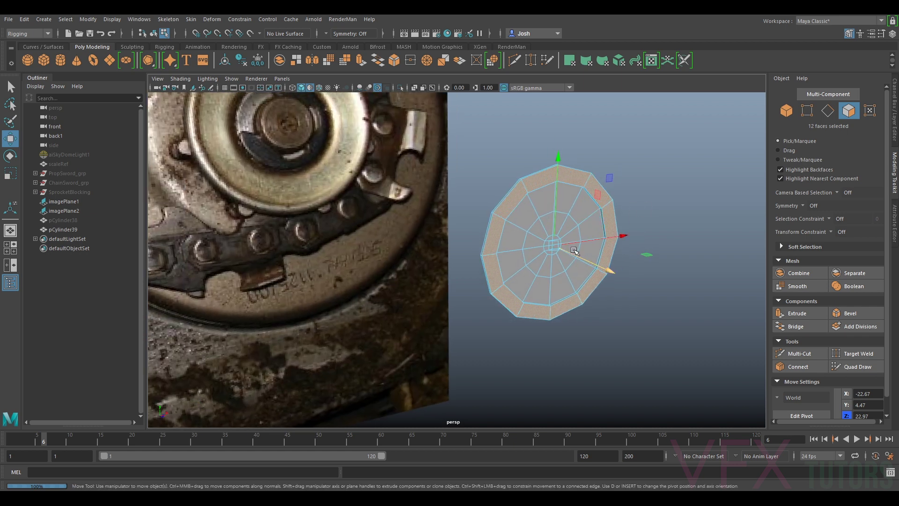
left_click(573, 254)
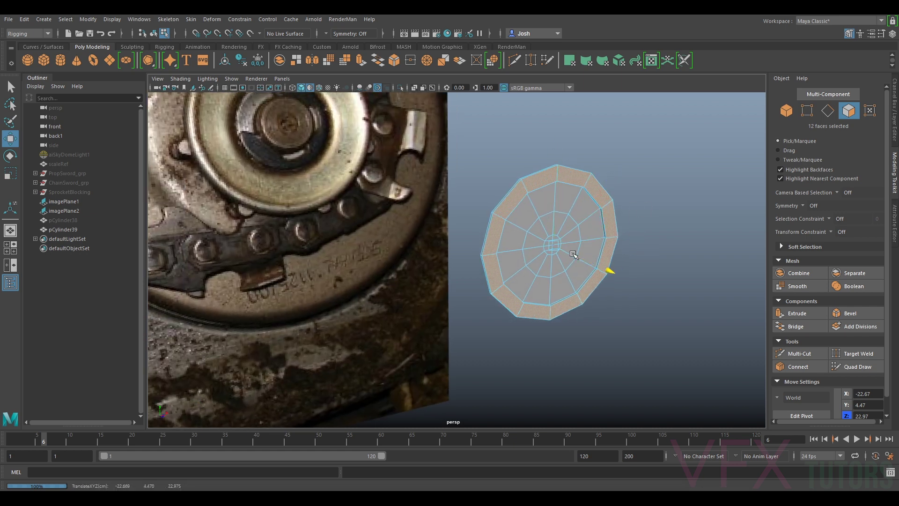
left_click_drag(573, 254, 575, 255)
- Extrude the disc's inner ring together with its centre faces, 20 faces in all, and push them back to about Z 22.90
double_click(542, 243)
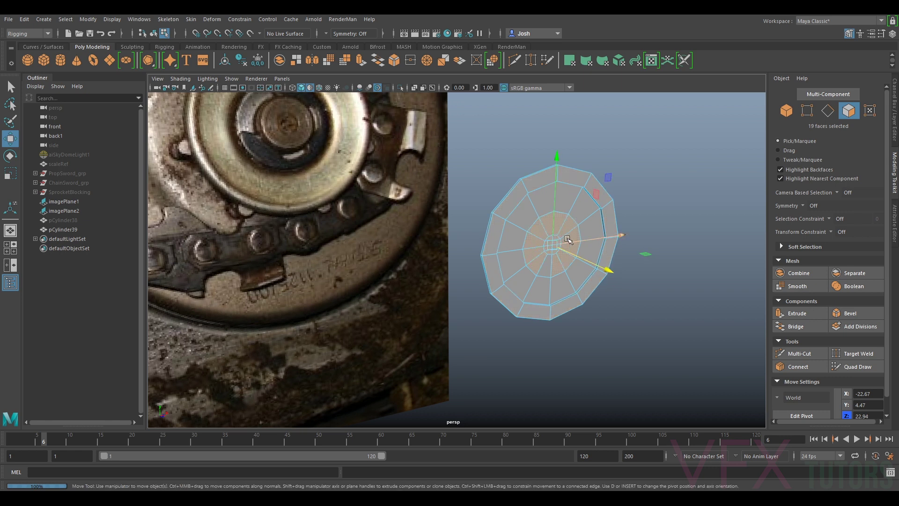
key("ctrl+e")
key("ctrl+z")
left_click_drag(539, 247, 562, 263, "ctrl+shift")
key("ctrl+e")
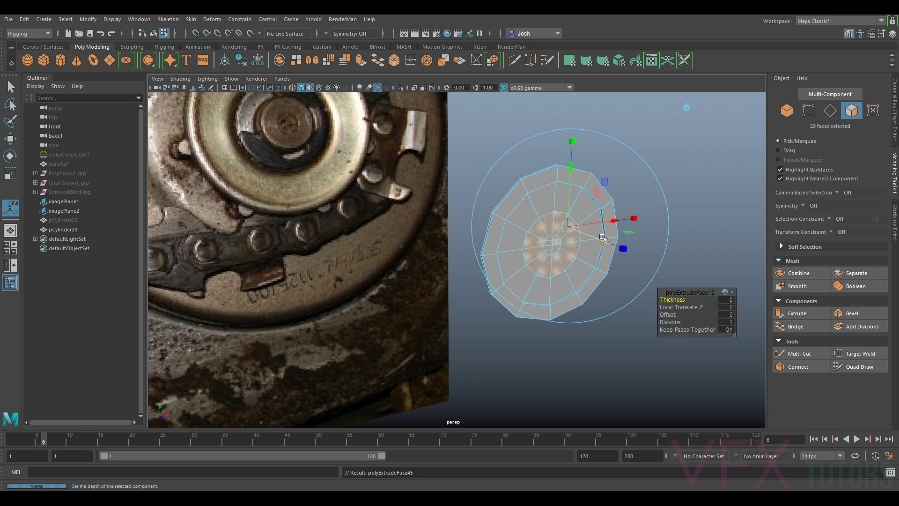
key("w")
left_click_drag(586, 253, 552, 255, "alt")
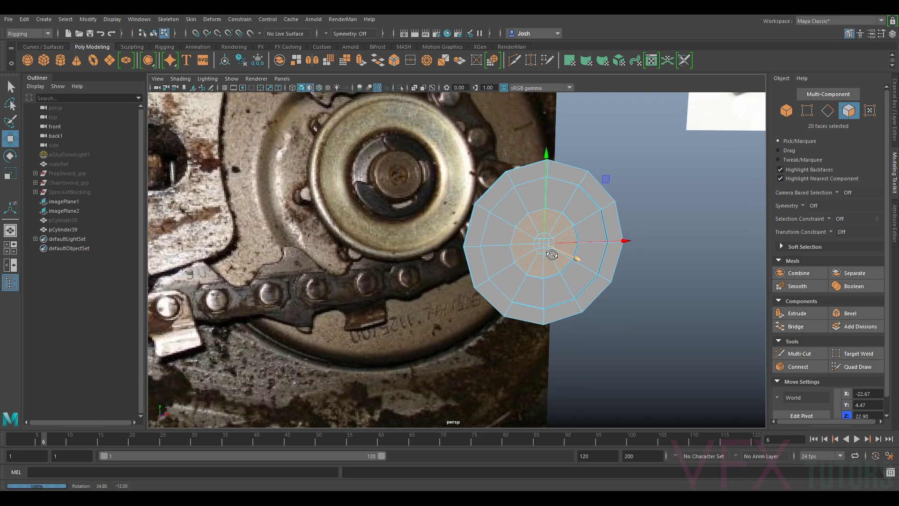
scroll(552, 254, "up", 2)
left_click_drag(581, 243, 568, 247, "alt")
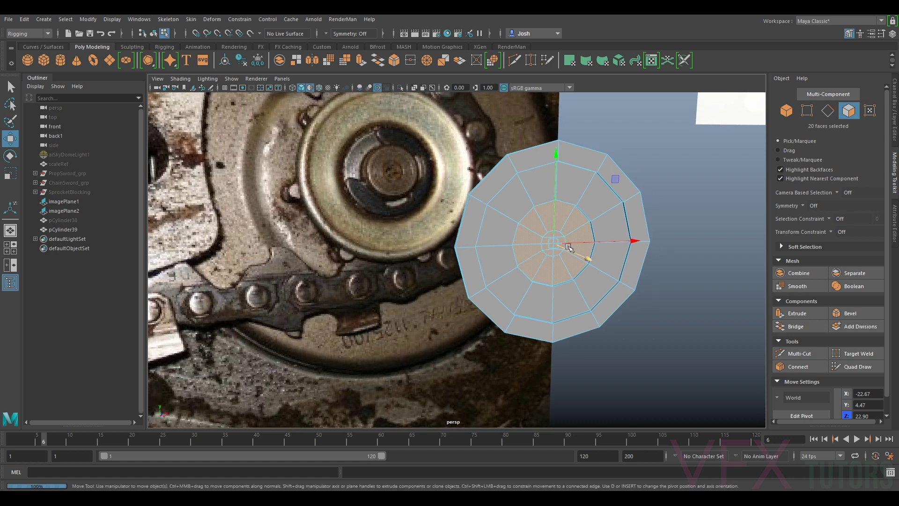
- In the front view with X-Ray shading on, select the 15 vertices of the centre patch and scale them up uniformly
left_click(282, 78)
mouse_move(319, 106)
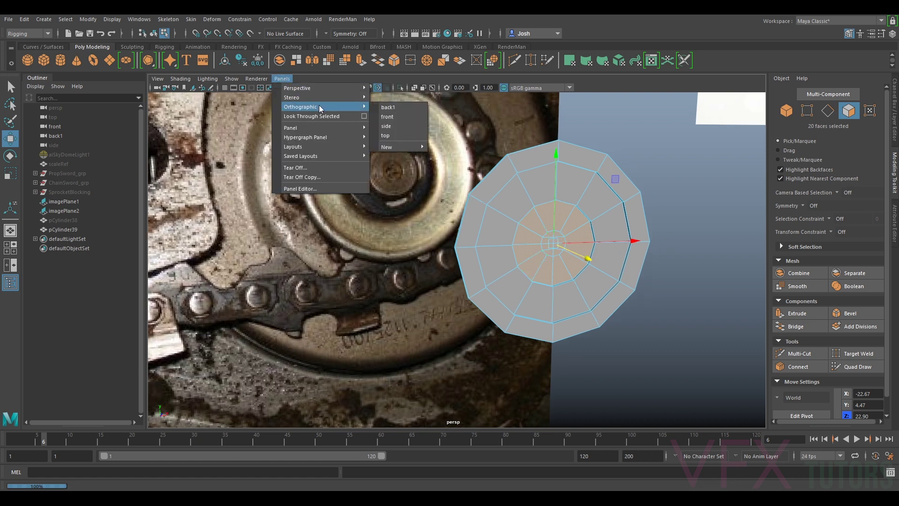
left_click(388, 117)
left_click(190, 79)
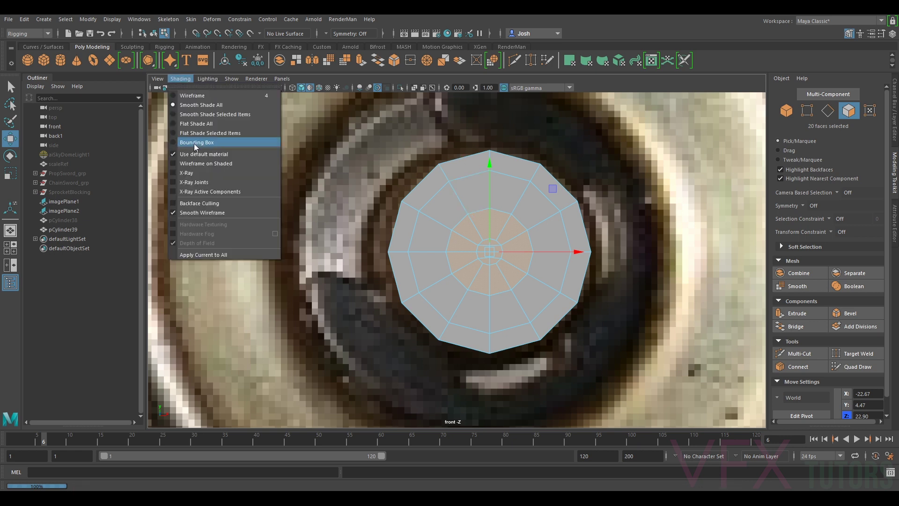
left_click(196, 174)
right_click_drag(473, 232, 472, 213)
double_click(477, 249)
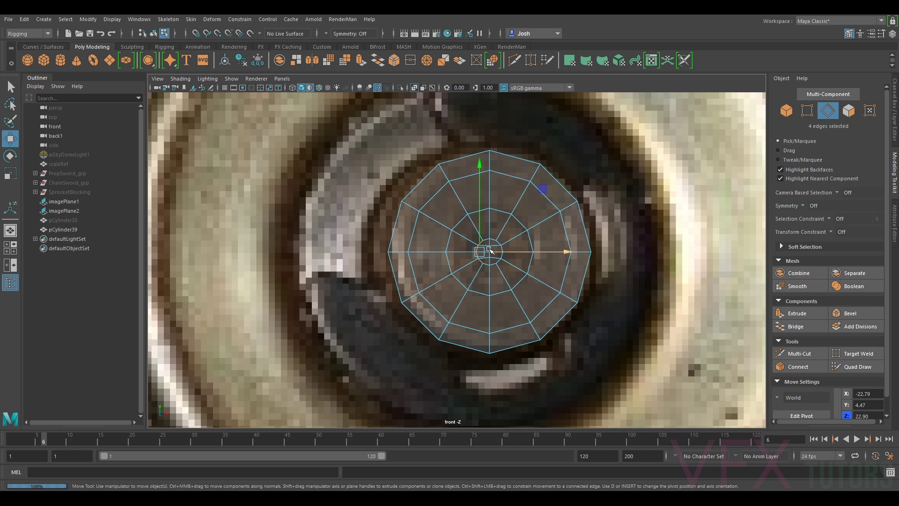
right_click_drag(498, 247, 485, 242)
left_click_drag(512, 230, 500, 256)
key("r")
- Return to the perspective view and turn off X-Ray shading
left_click(283, 78)
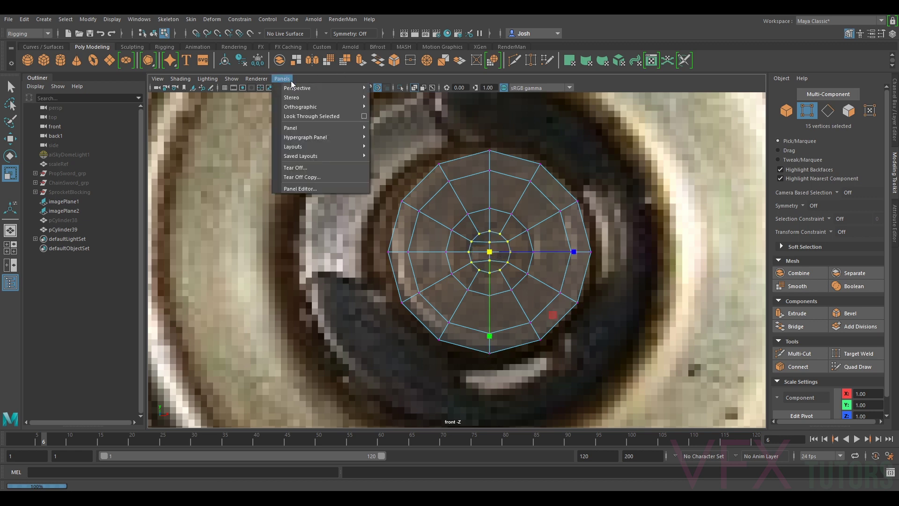
mouse_move(313, 87)
left_click(396, 91)
left_click_drag(500, 243, 523, 252, "alt")
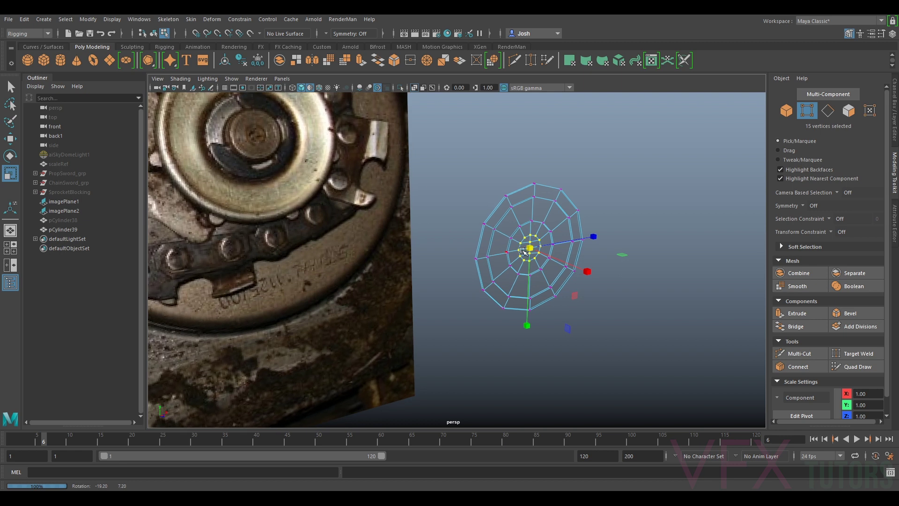
left_click(181, 78)
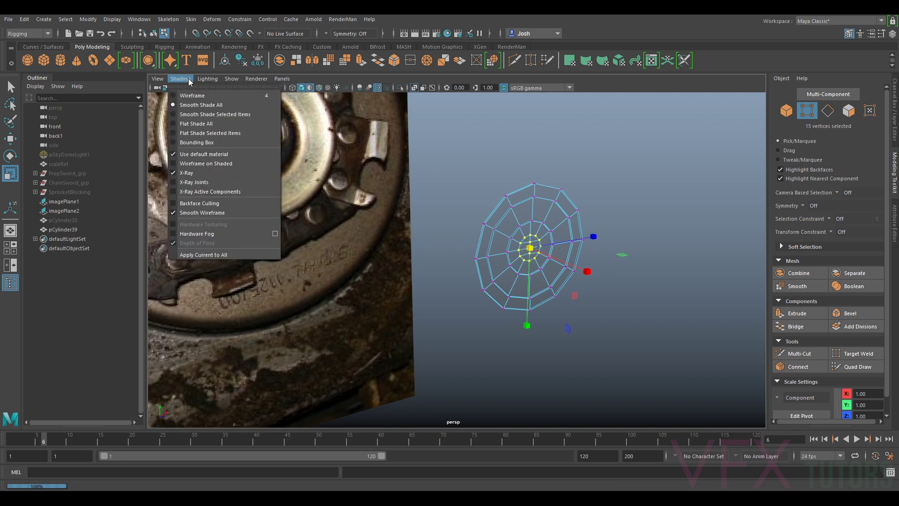
left_click(202, 180)
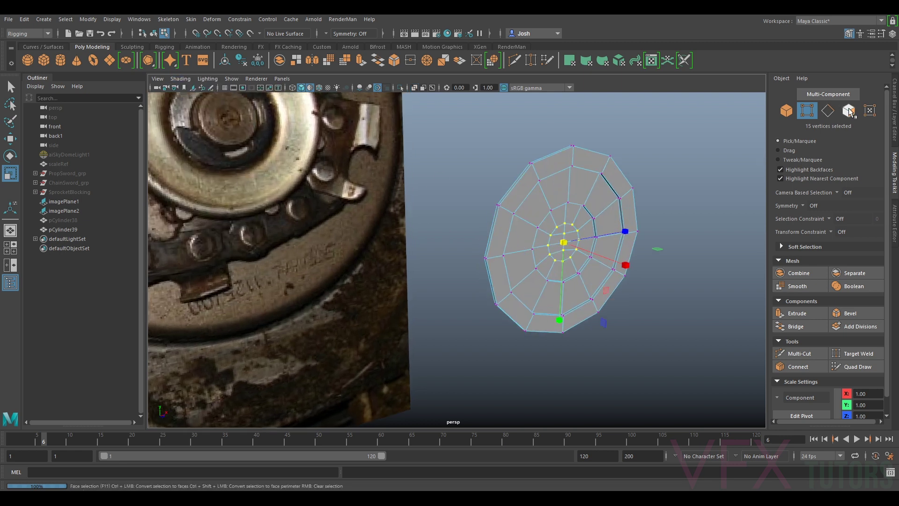
- Extrude only the 8 faces of the centre patch, scale them inward and recess them to about Z 22.79
left_click(848, 111)
scroll(605, 230, "up", 3)
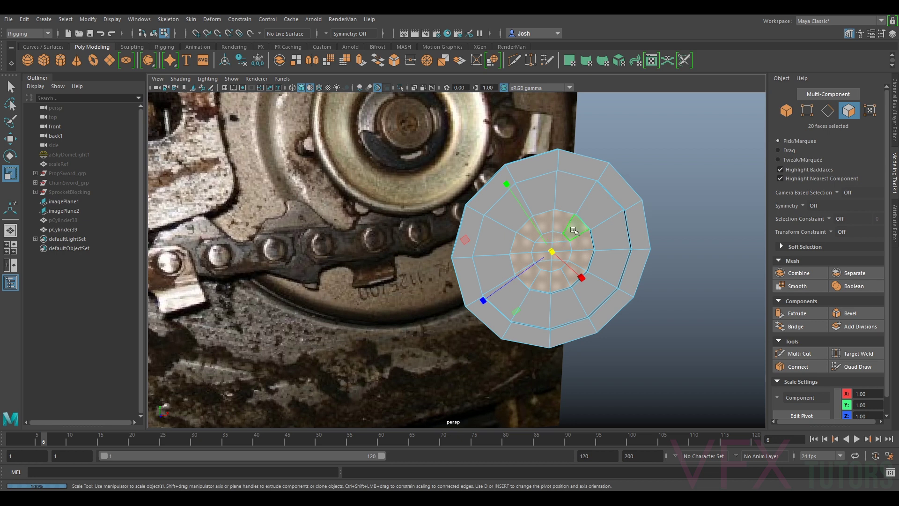
left_click(573, 225, "ctrl")
double_click(583, 240, "ctrl")
key("ctrl+e")
left_click_drag(582, 239, 585, 273, "alt")
key("w")
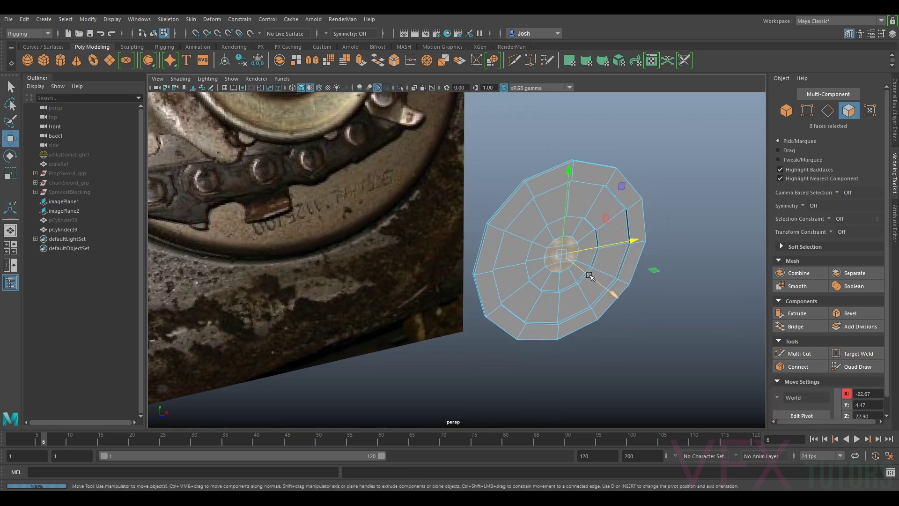
key("r")
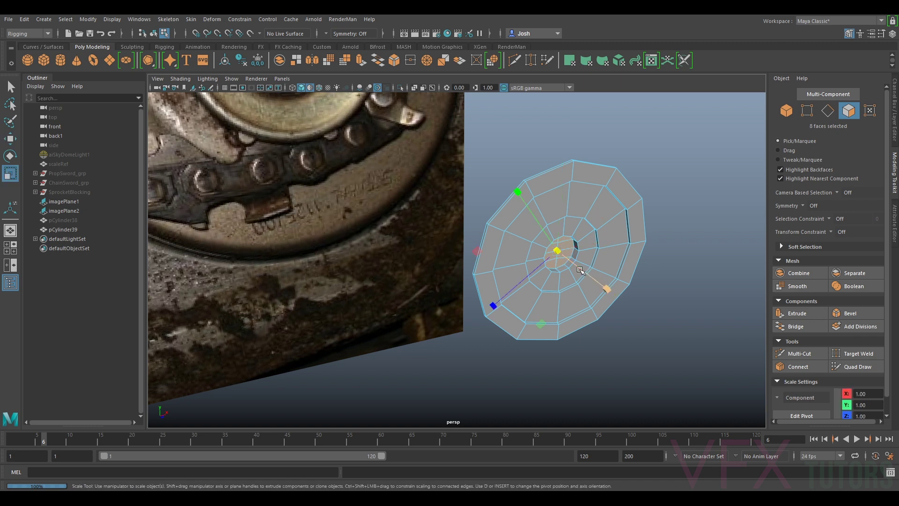
mouse_move(558, 254)
left_mouse_down()
mouse_move(543, 255)
mouse_move(579, 213)
mouse_move(567, 251)
left_mouse_up()
key("w")
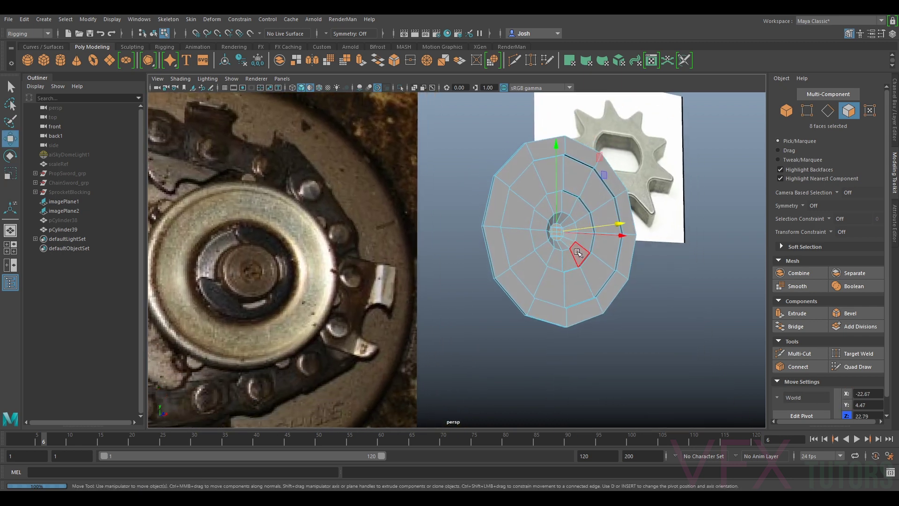
- Extrude the disc's 12 outer border edges straight back to about Z 17.49 to form the shaft's body
left_click_drag(582, 241, 576, 259, "alt")
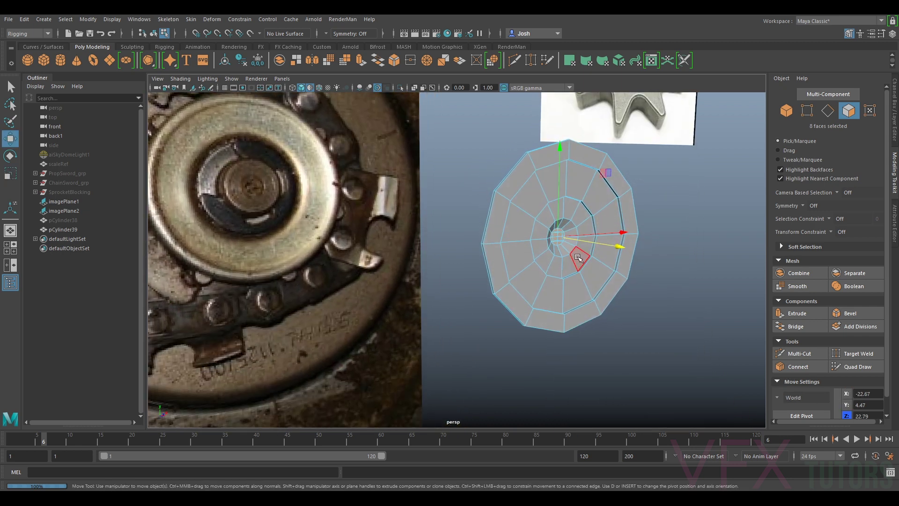
left_click_drag(539, 230, 557, 248, "alt")
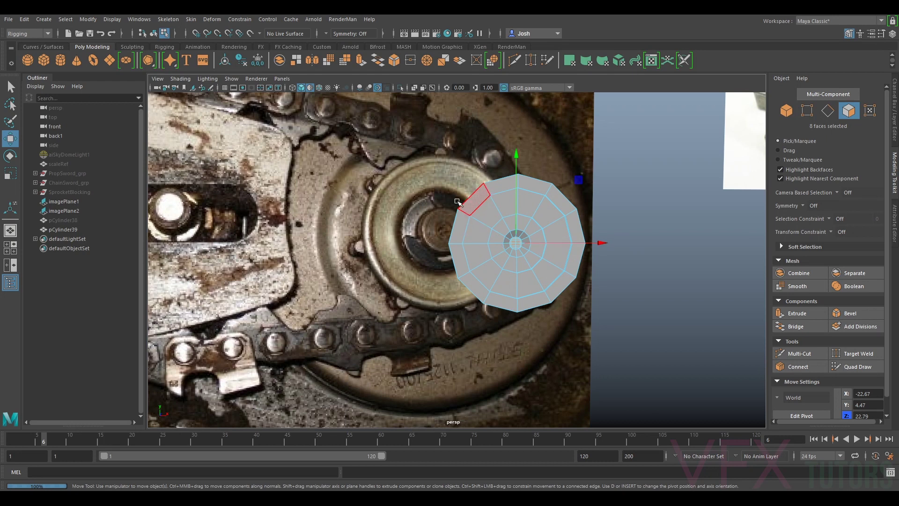
right_click_drag(466, 207, 471, 184)
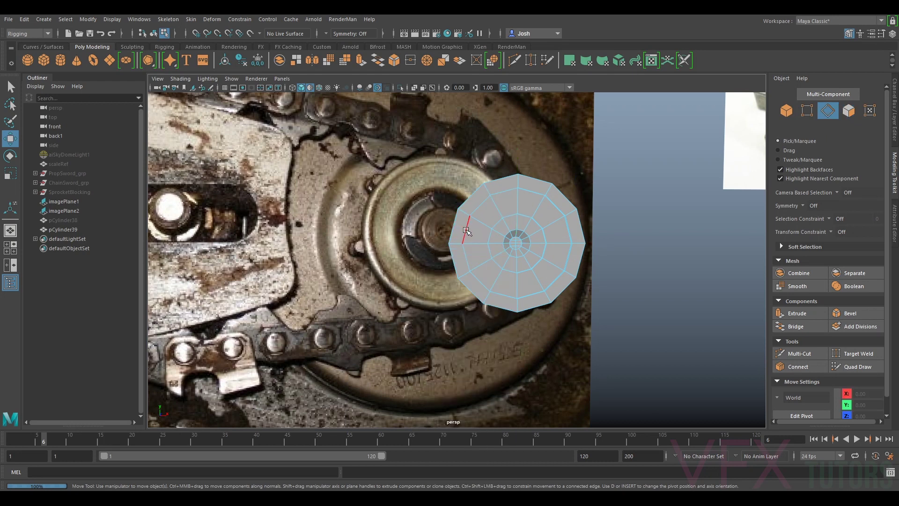
left_click_drag(468, 238, 516, 242, "alt")
double_click(485, 245)
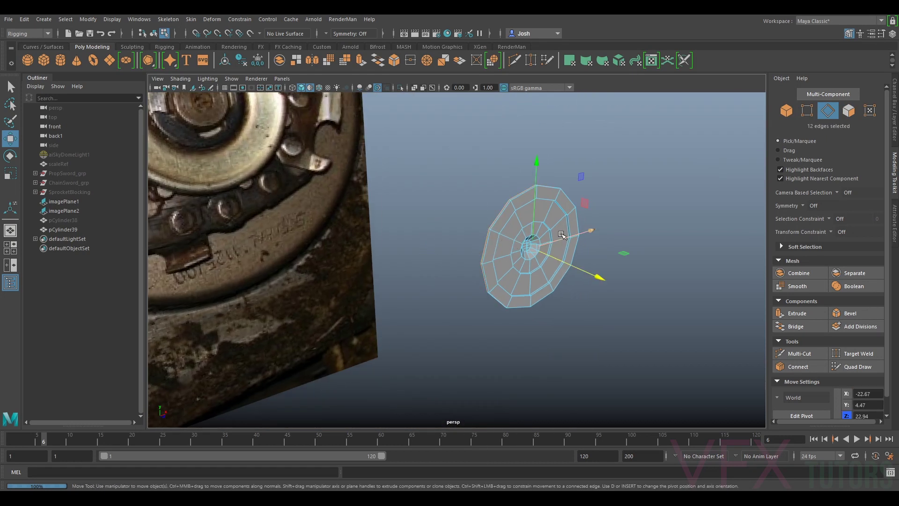
key("ctrl+e")
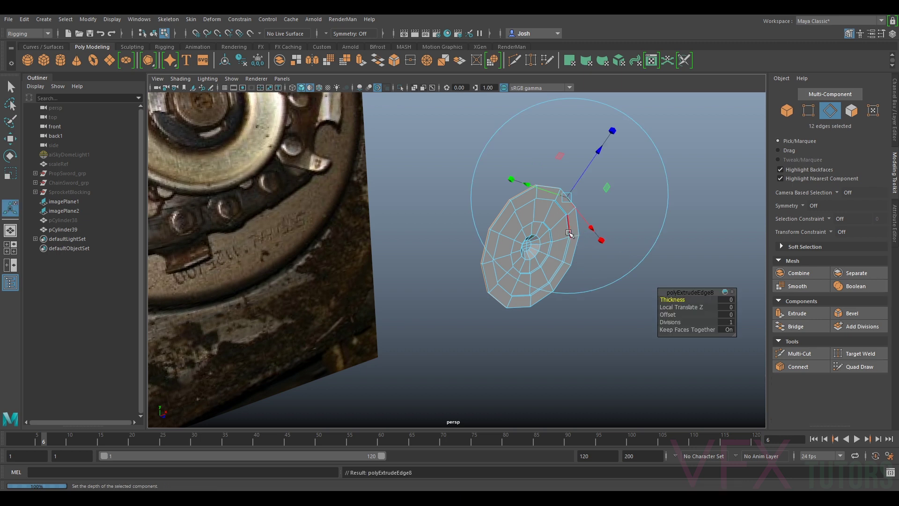
left_click_drag(567, 265, 430, 231)
scroll(457, 243, "down", 1)
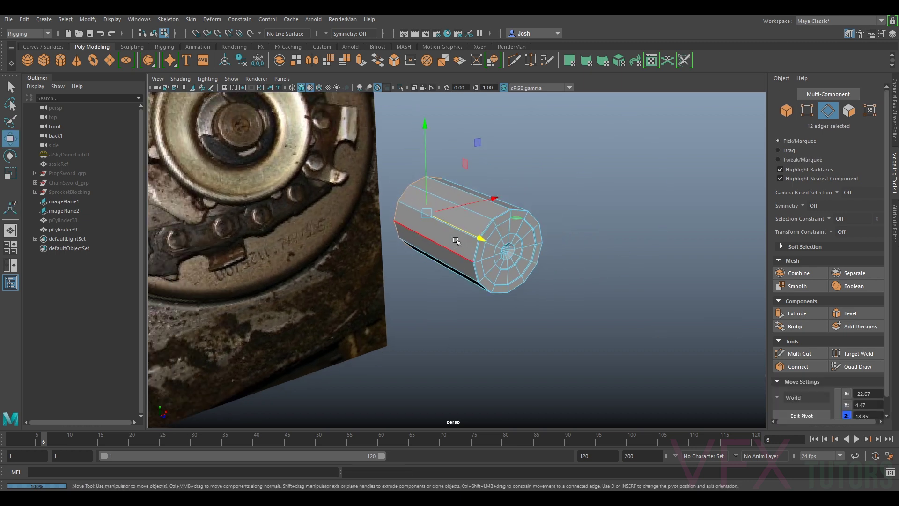
scroll(459, 254, "down", 3)
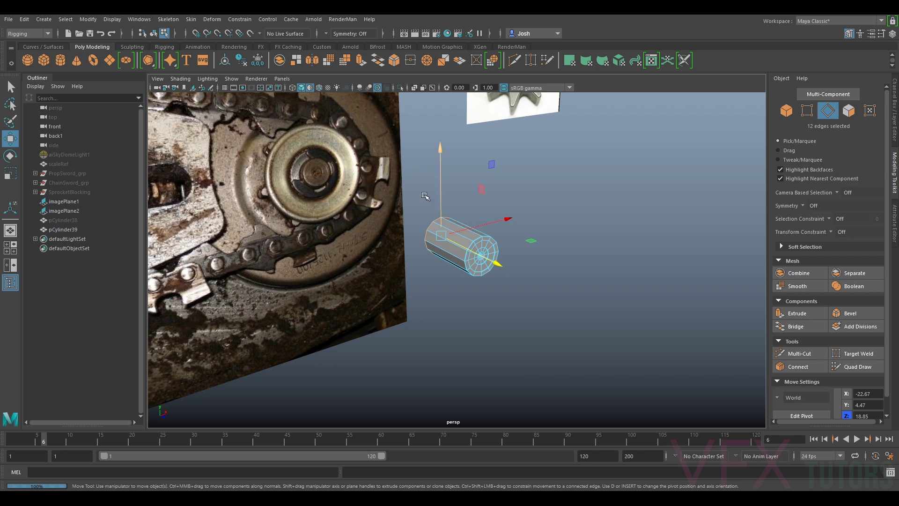
mouse_move(468, 251)
left_mouse_down()
mouse_move(453, 246)
mouse_move(459, 260)
mouse_move(479, 253)
mouse_move(474, 246)
left_mouse_up()
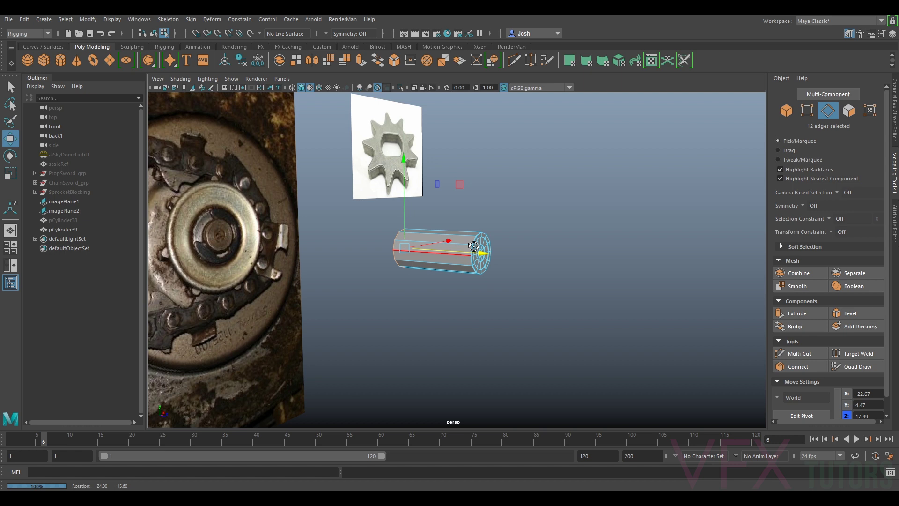
- Select the whole shaft as an object and switch to the front view to compare it with the reference photo
left_click_drag(474, 246, 409, 220, "alt")
scroll(455, 257, "up", 5)
scroll(479, 238, "up", 4)
scroll(518, 230, "down", 4)
left_click(786, 110)
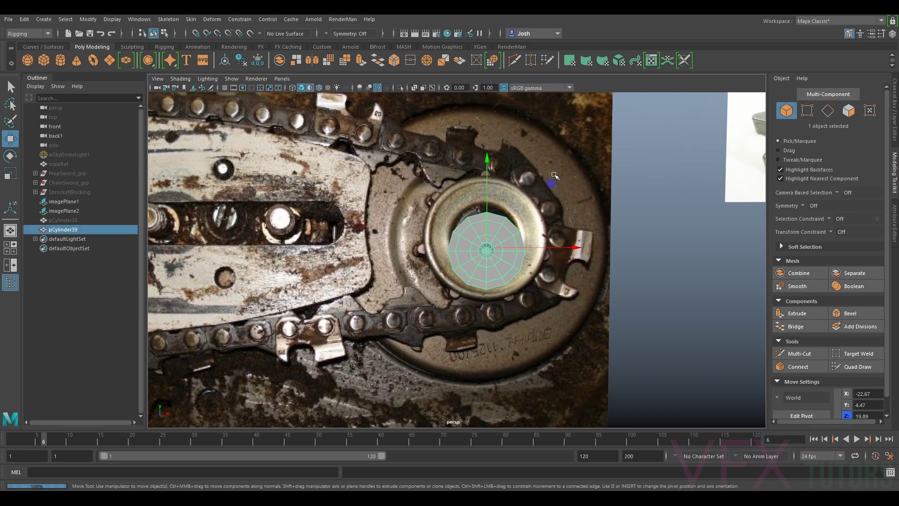
left_click(282, 78)
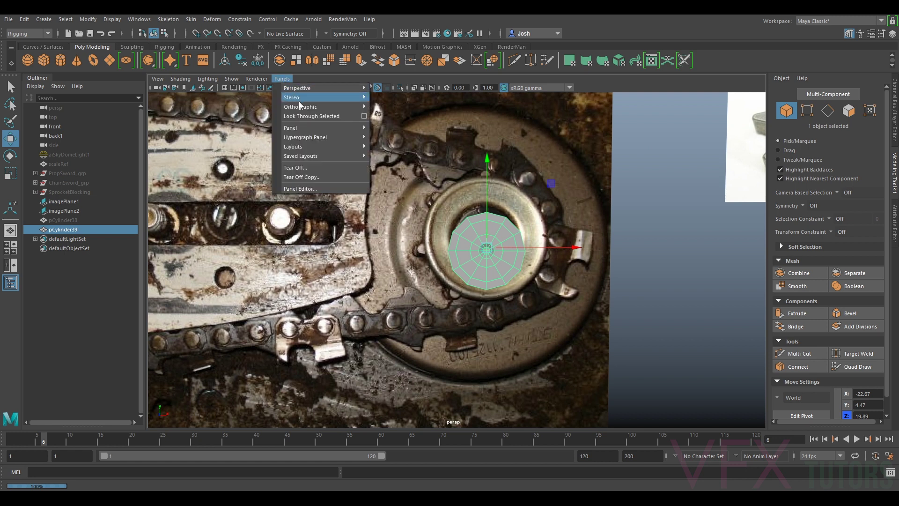
mouse_move(323, 106)
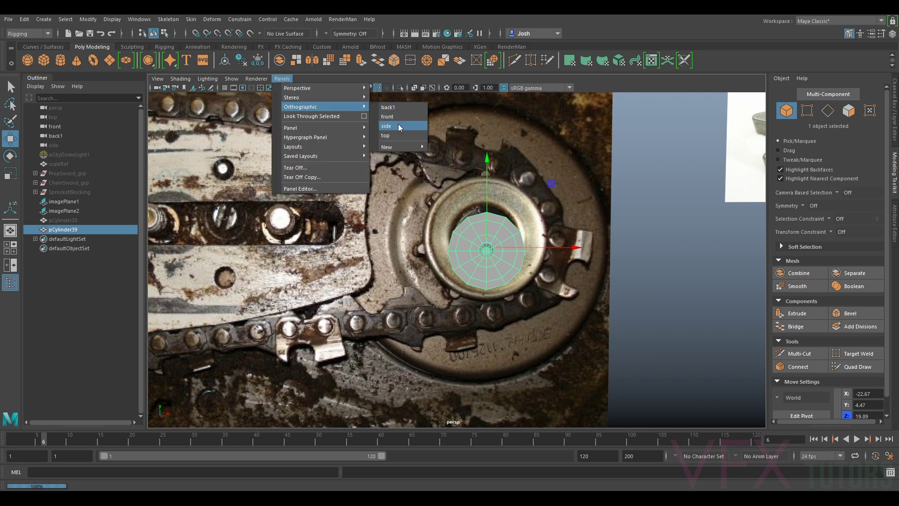
left_click(397, 118)
scroll(449, 178, "down", 5)
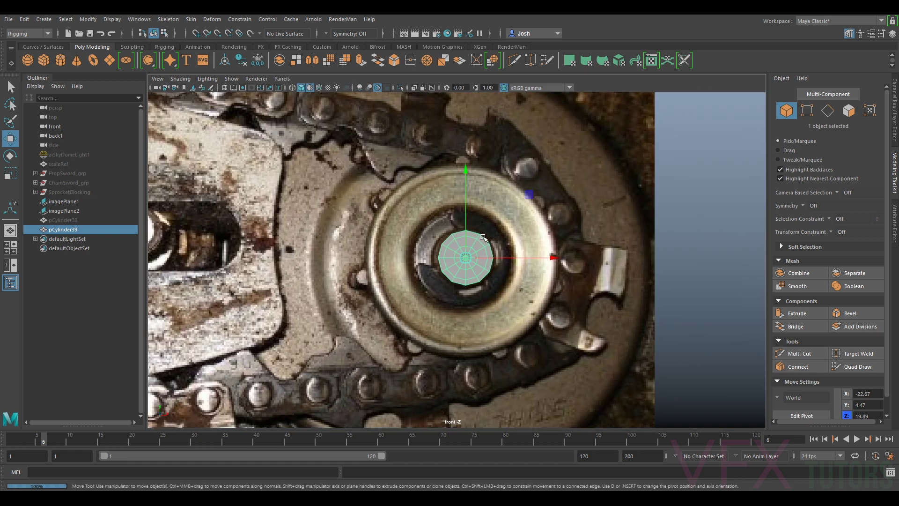
- Toggle the shaft's visibility to check the reference, scale the shaft up uniformly to match it, and hide the shaft
key("ctrl+h")
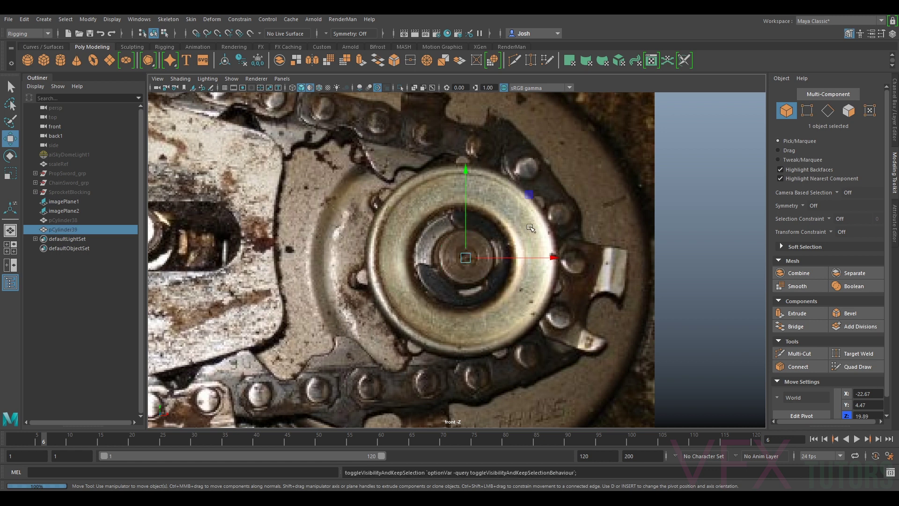
key("ctrl+h")
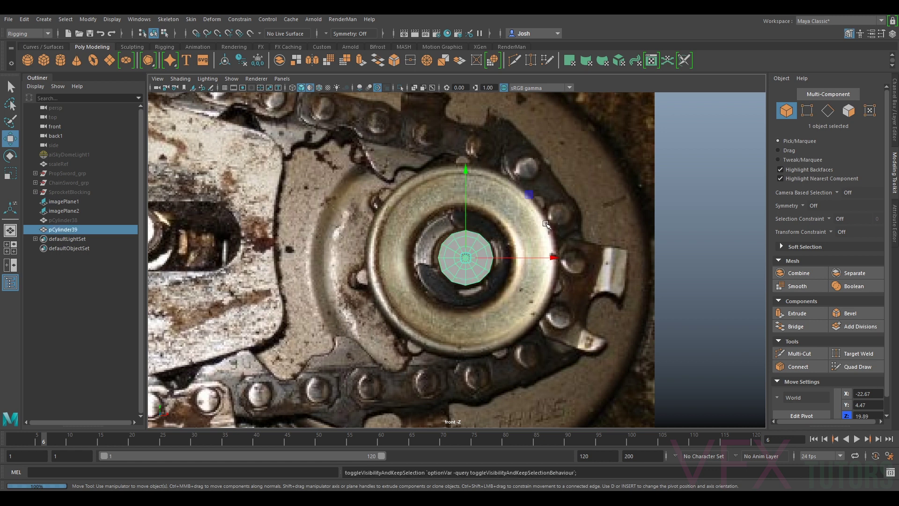
key("r")
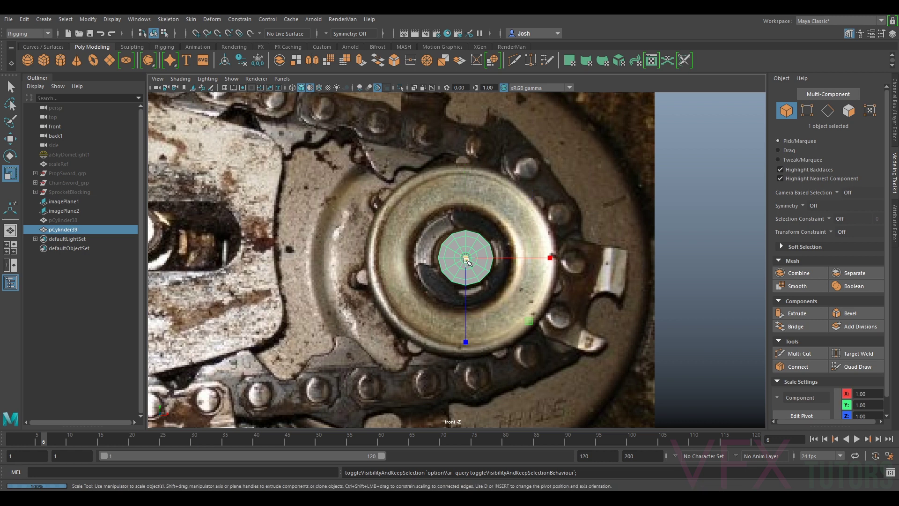
left_click_drag(469, 260, 475, 263)
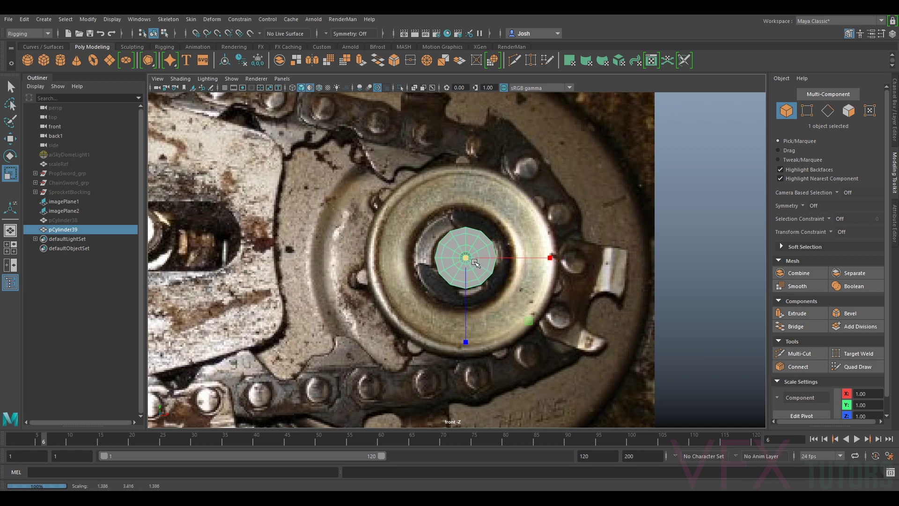
key("h")
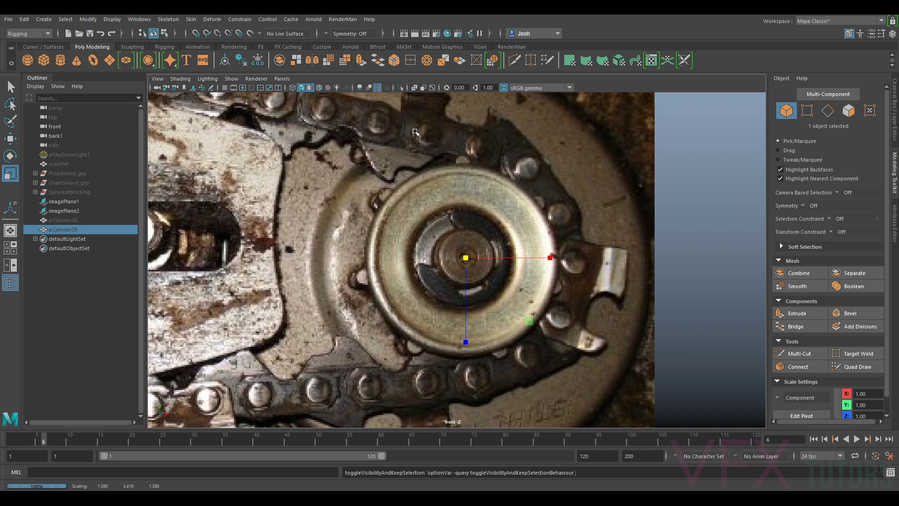
- Create a new polygon cylinder and set its Rotate X to 90
left_click(60, 60)
scroll(686, 279, "down", 5)
key("e")
left_click_drag(636, 239, 639, 351)
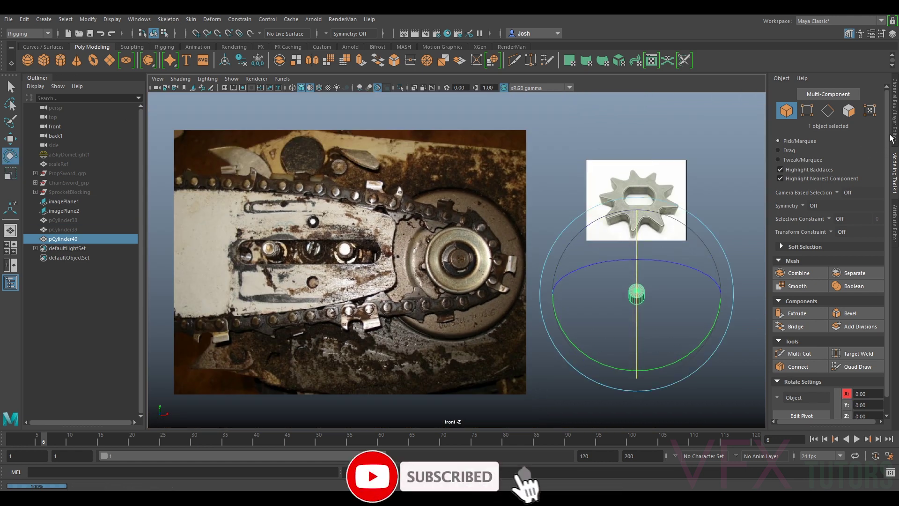
left_click(892, 112)
left_click(872, 127)
type("90")
key("Return")
- Place the new cylinder over the hub centre in the reference photo with X-Ray shading on and scale it uniformly to about 2.27
key("w")
left_click_drag(564, 289, 416, 261)
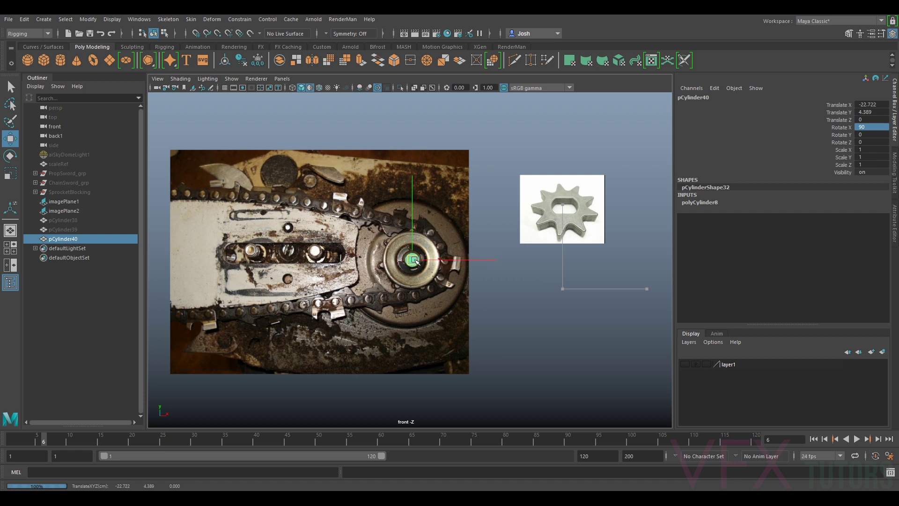
left_click(178, 80)
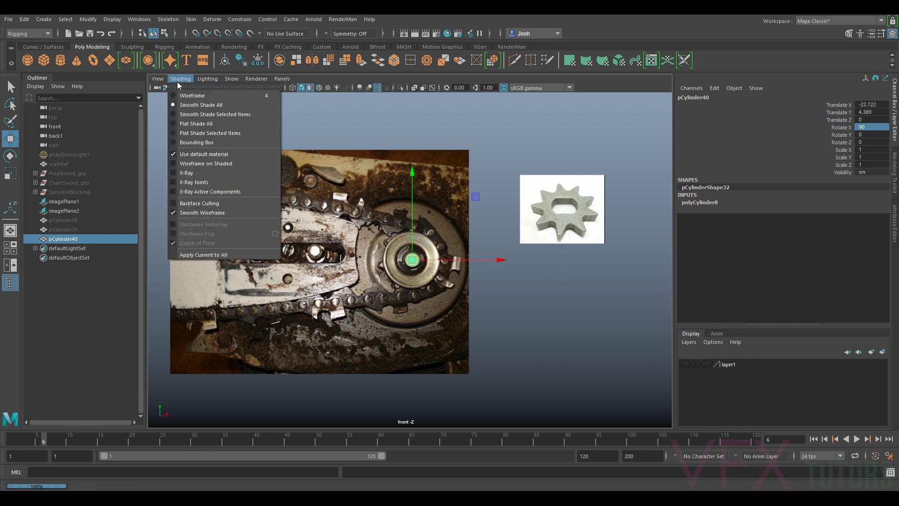
left_click(202, 173)
scroll(421, 255, "up", 5)
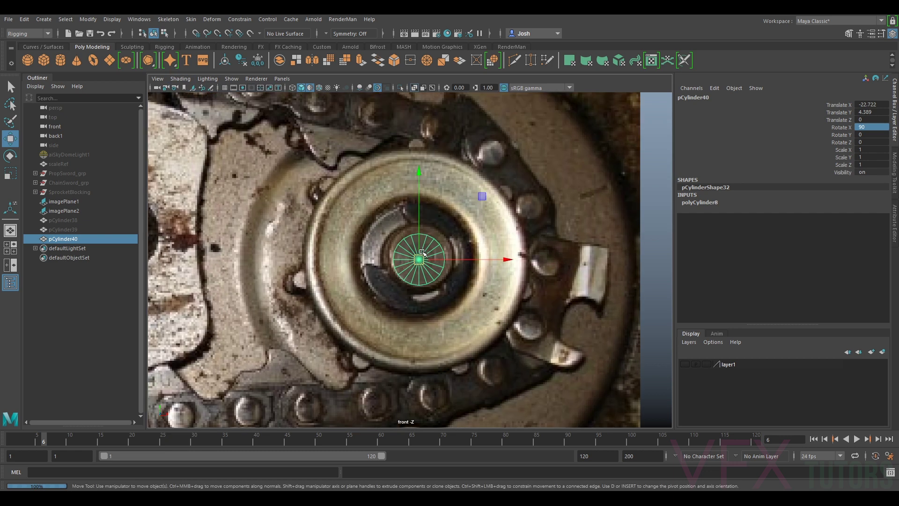
key("r")
left_click_drag(420, 261, 477, 265)
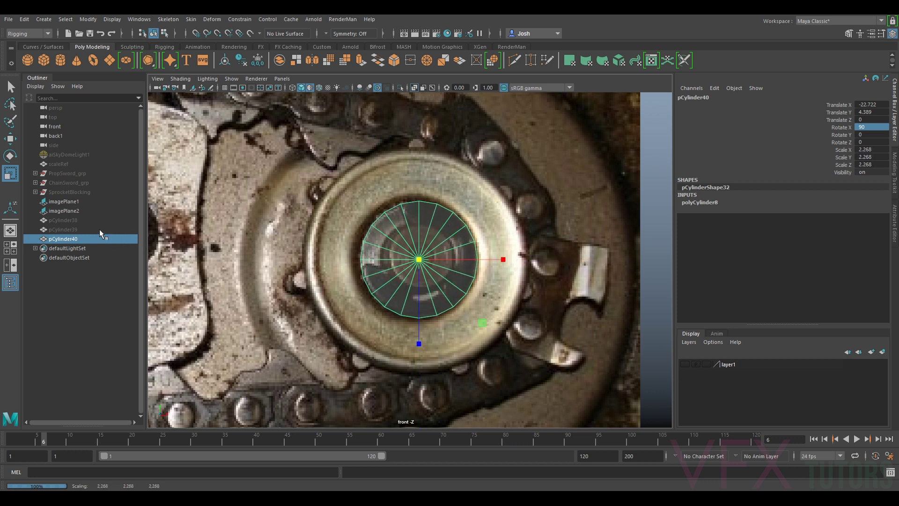
- Unhide the shaft and snap the new cylinder's position to the vertex at the shaft's centre
left_click(76, 229)
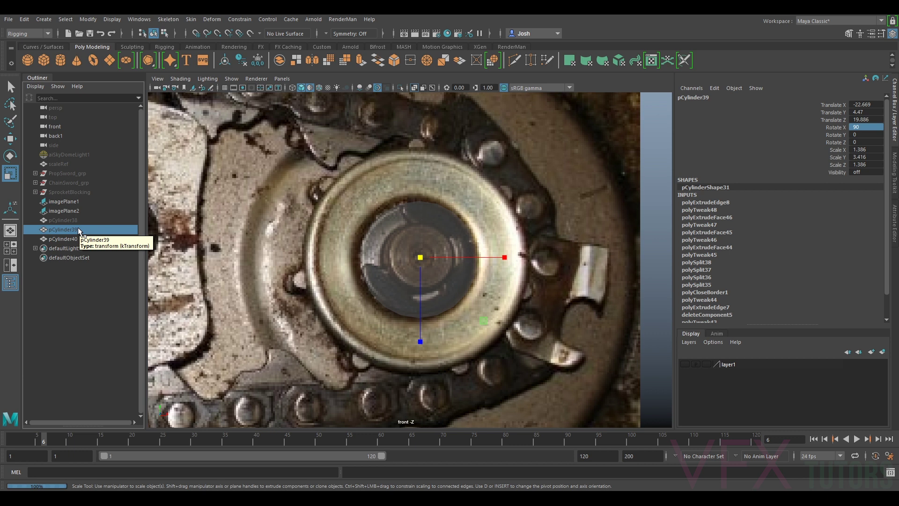
key("h")
left_click(386, 299)
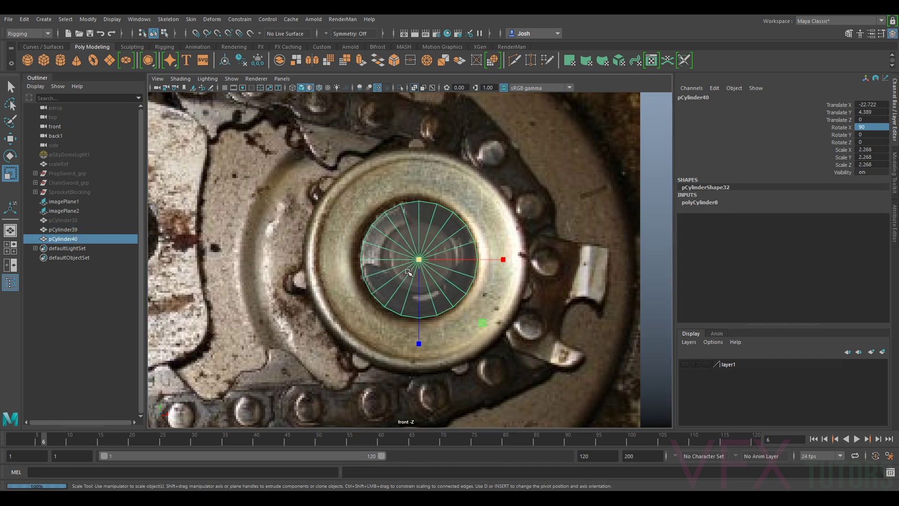
key("v")
key("w")
key("v")
mouse_move(420, 261)
left_mouse_down()
mouse_move(436, 259)
mouse_move(420, 264)
left_mouse_up()
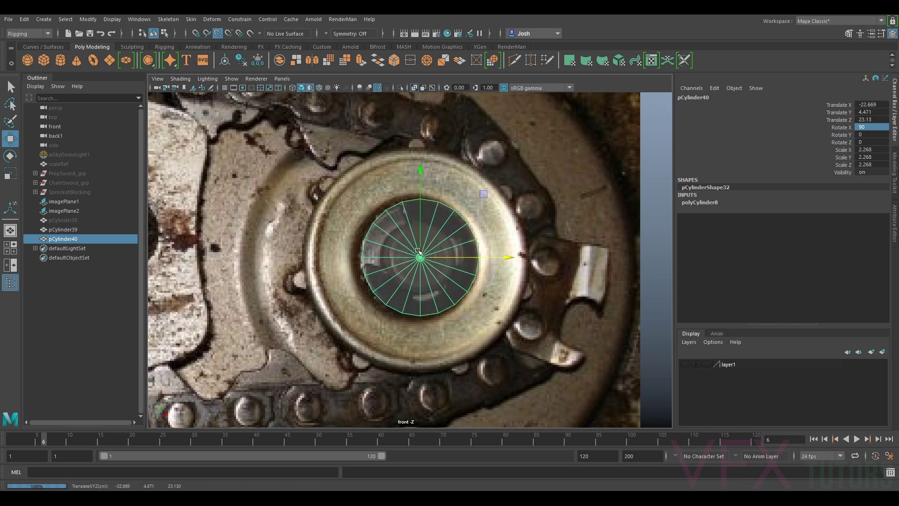
- Turn on Wireframe on Shaded and check the shaft's alignment with the surrounding cylinder and the photo
left_click(69, 229)
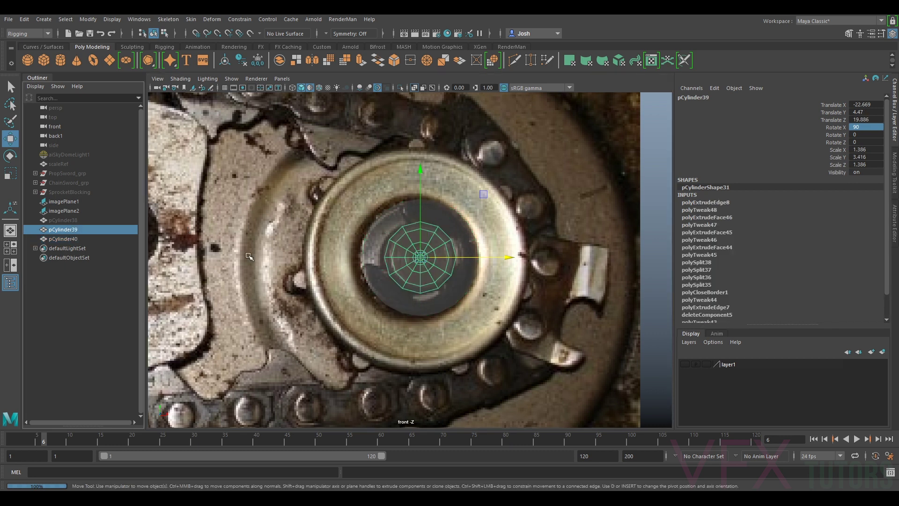
left_click(181, 79)
left_click(205, 174)
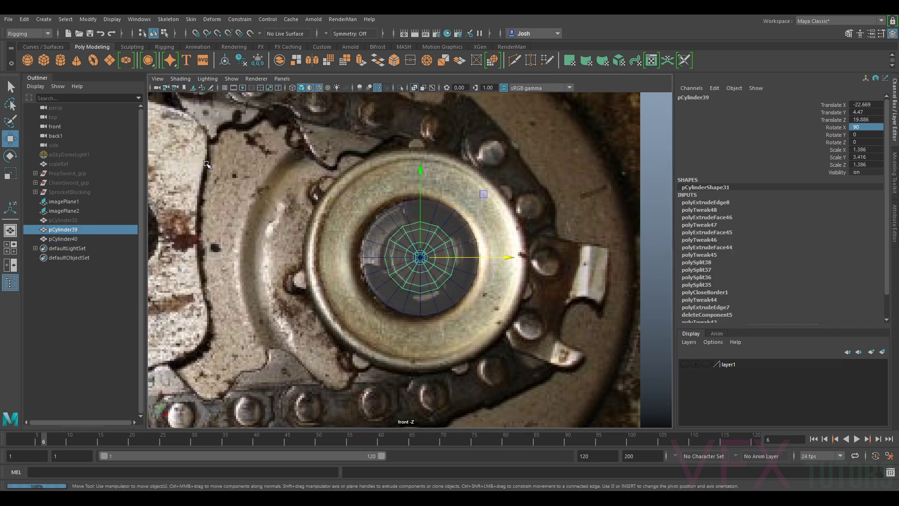
scroll(380, 270, "up", 3)
scroll(417, 288, "up", 3)
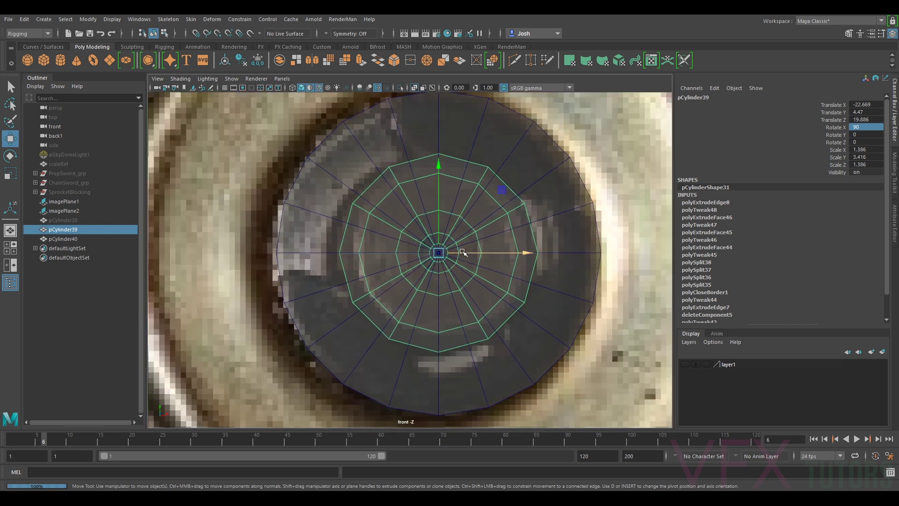
scroll(462, 252, "down", 5)
- Scale the outer cylinder uniformly to about 2.36 to match the dark ring inside the hub in the photo
left_click(445, 243)
scroll(445, 244, "up", 4)
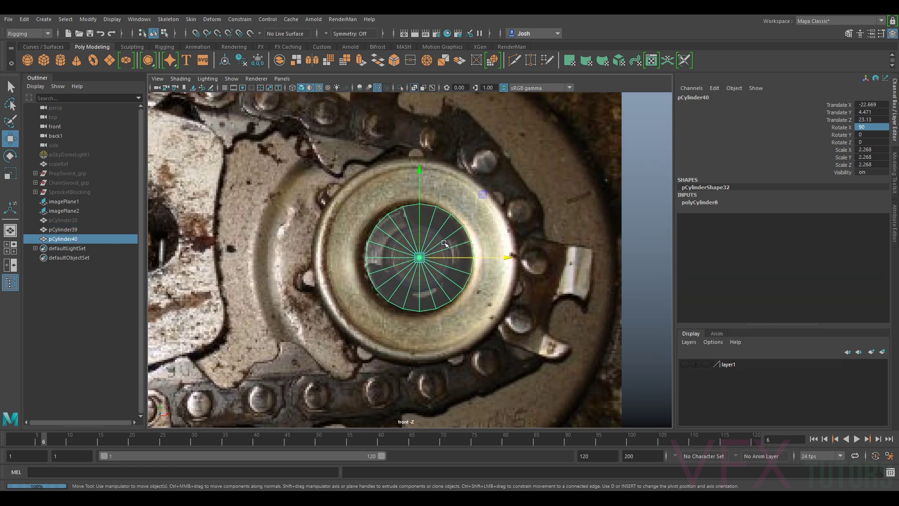
key("r")
left_click_drag(421, 258, 421, 261)
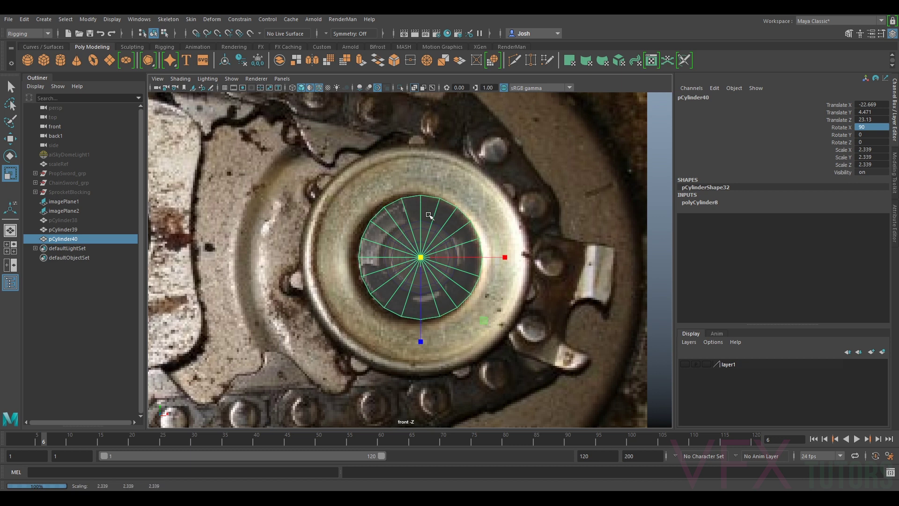
left_click_drag(423, 258, 426, 259)
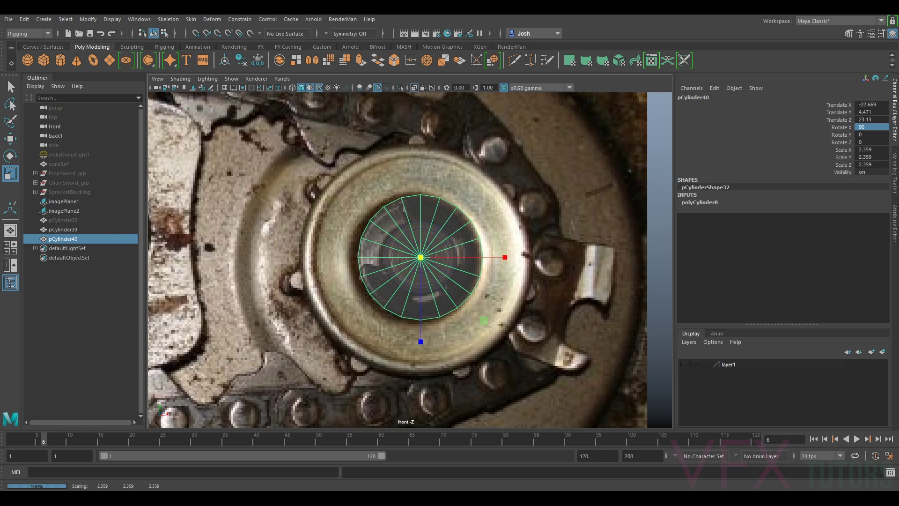
- Set the outer cylinder's Subdivisions Axis to 16
left_click(893, 226)
left_click_drag(820, 178, 809, 179)
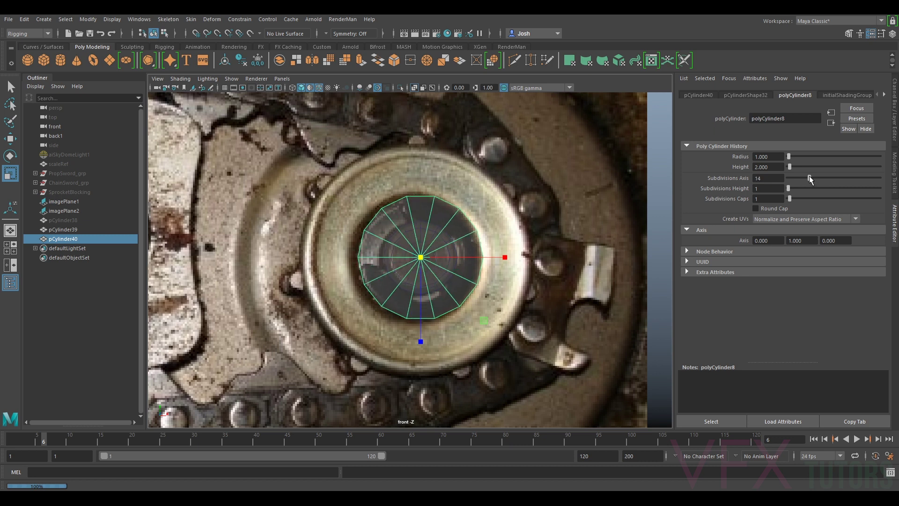
left_click_drag(809, 179, 813, 181)
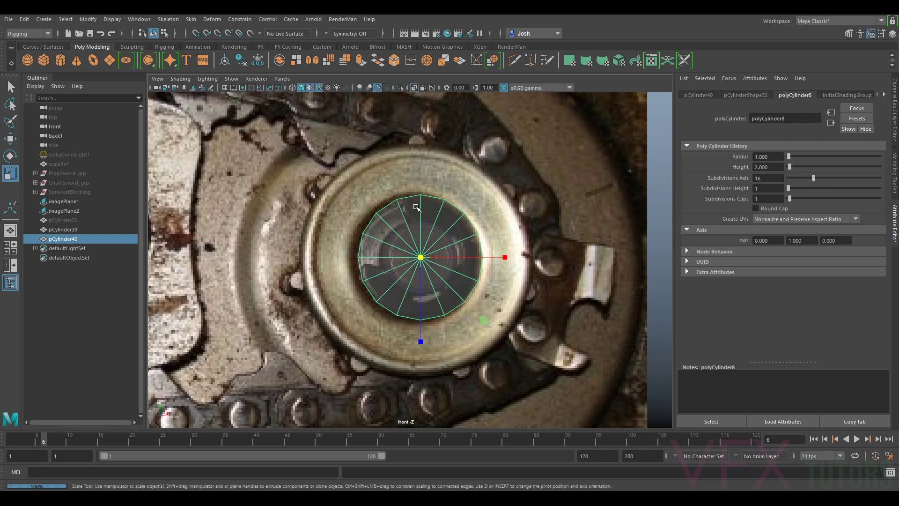
key("e")
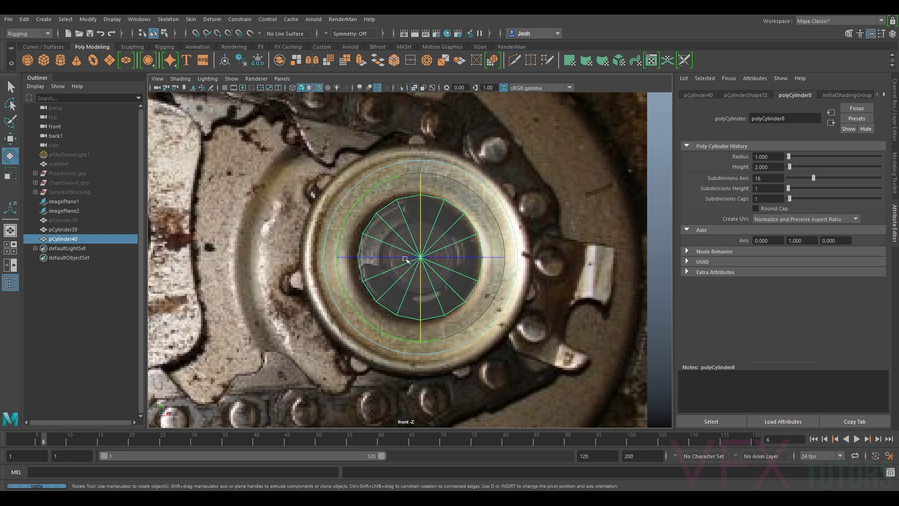
- Set pCylinder40's cap subdivisions to 3 and hide pCylinder39
left_click_drag(794, 201, 795, 205)
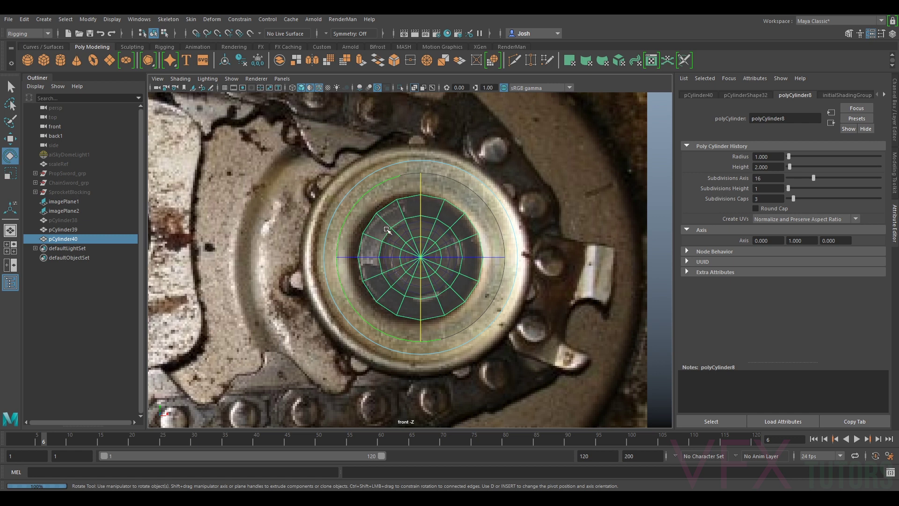
scroll(402, 268, "up", 2)
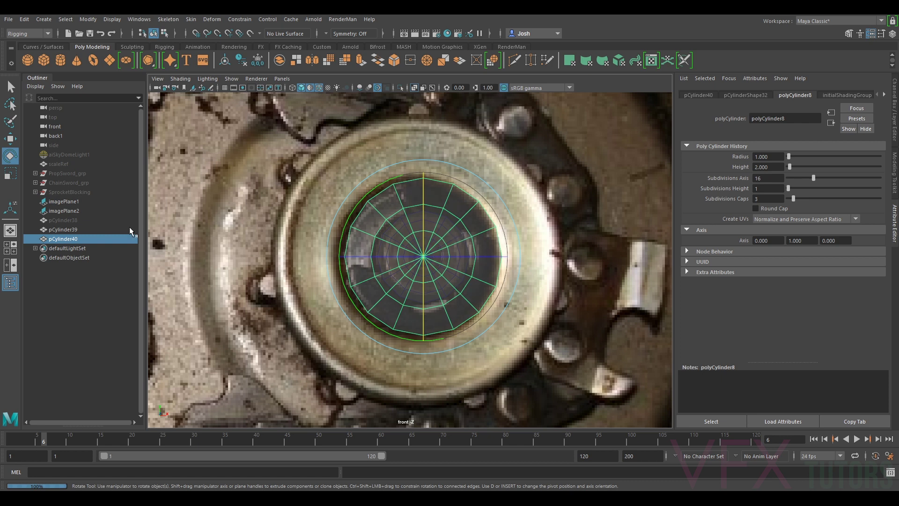
left_click(77, 230)
key("h")
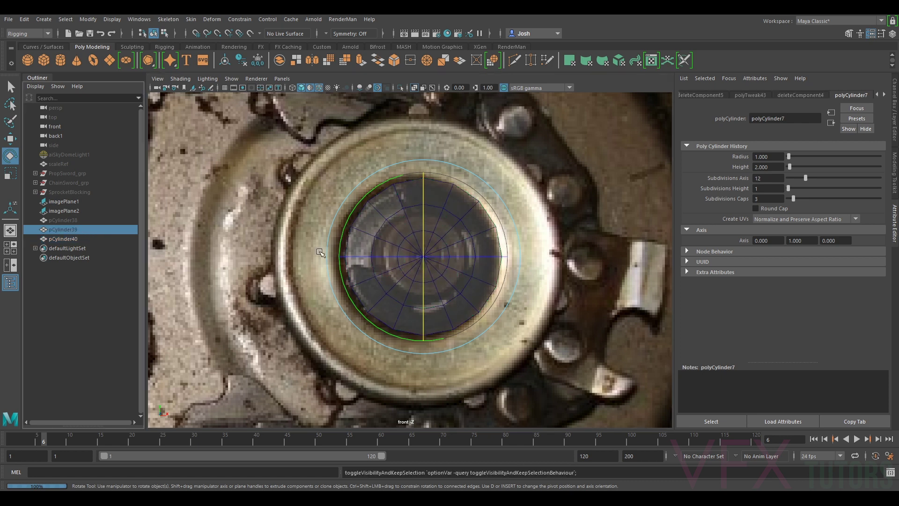
- Delete the faces inside the two inner cap rings of pCylinder40, leaving only the outer ring
right_click_drag(408, 261, 386, 226)
key("ctrl+z")
right_click_drag(401, 236, 414, 248)
key("q")
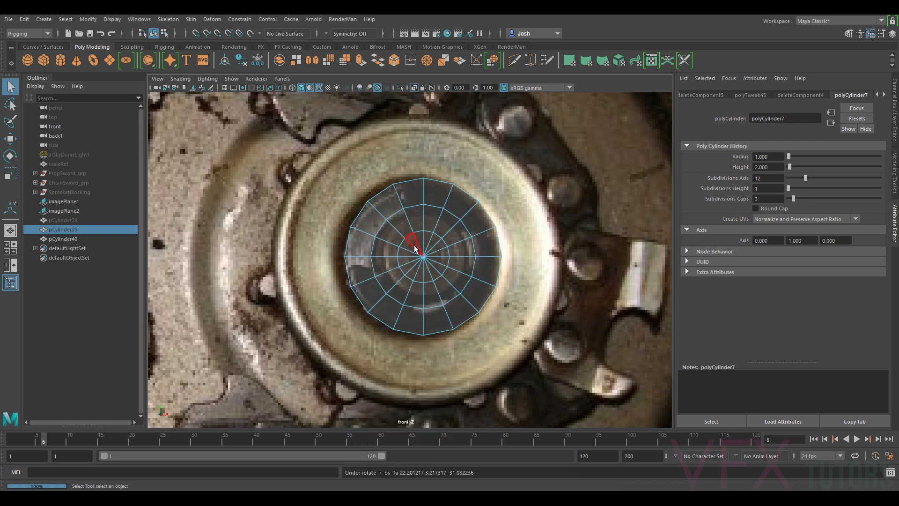
left_click_drag(396, 228, 450, 280)
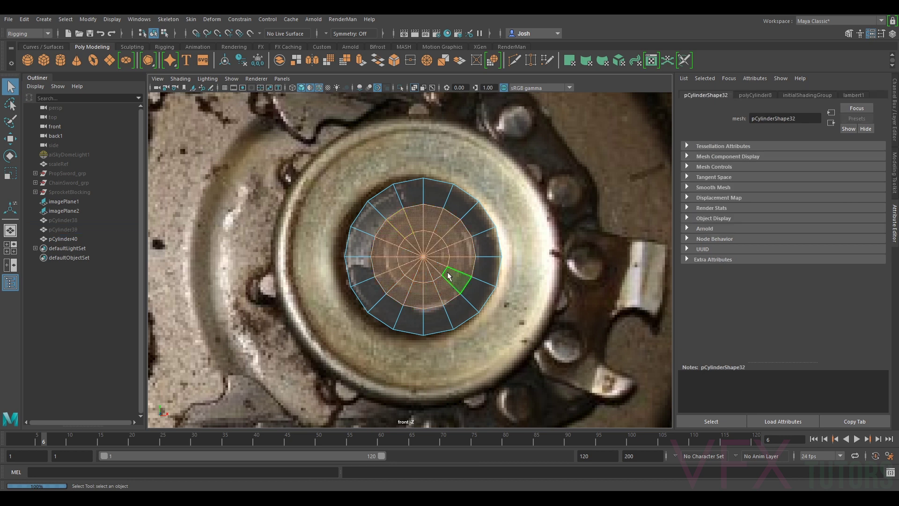
key("Delete")
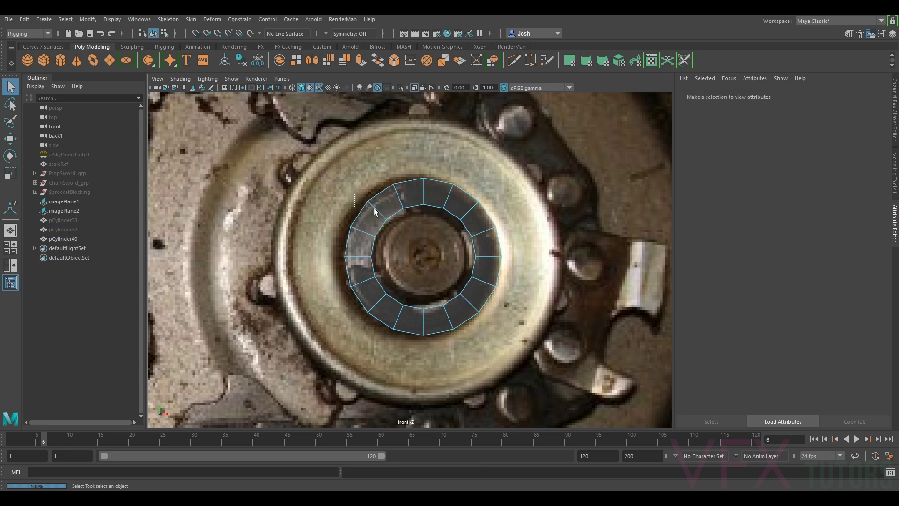
- Delete the three upper-left segments of the ring to open a gap in it
key("Delete")
left_click_drag(387, 226, 321, 238)
key("Delete")
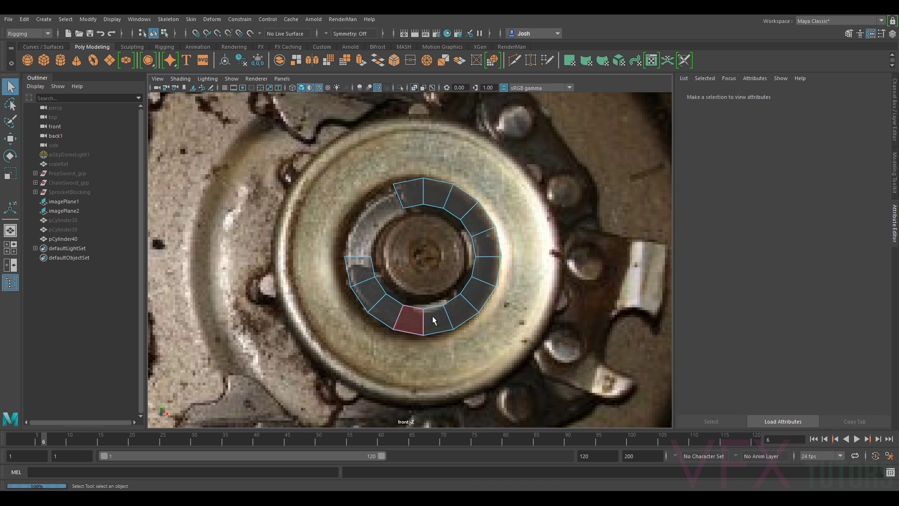
- Rotate the open ring slightly so its gap lines up with the clip in the reference image
scroll(446, 307, "up", 6)
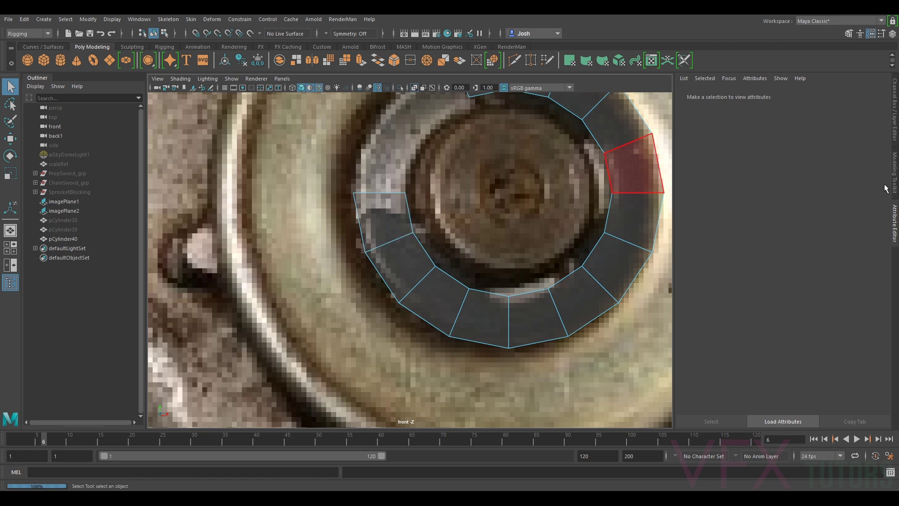
scroll(450, 187, "down", 10)
right_click_drag(459, 191, 483, 180)
scroll(443, 224, "up", 6)
key("e")
left_click_drag(426, 170, 408, 183)
middle_click_drag(408, 272, 413, 250, "alt")
- Delete all of the ring's faces except the flat front-facing ones
right_click_drag(523, 230, 523, 254)
left_click_drag(596, 110, 339, 325)
key("q")
left_click(457, 165)
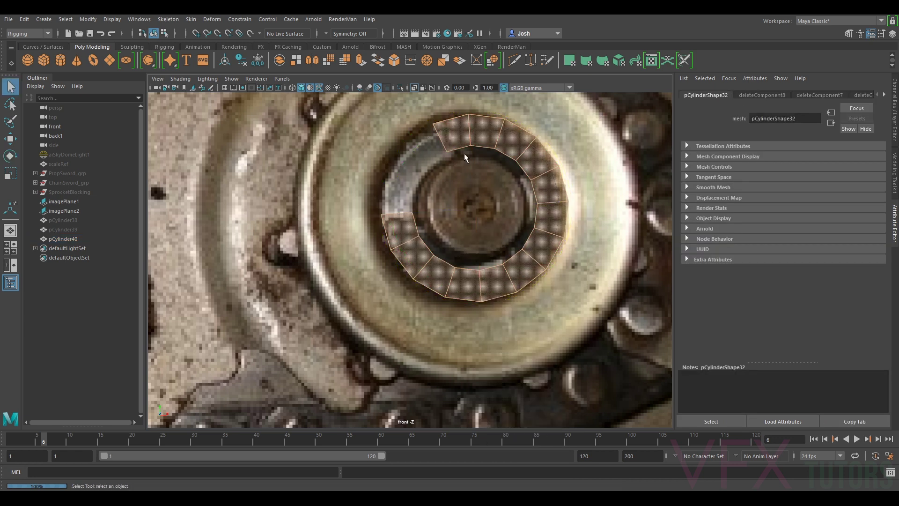
left_click(534, 161, "ctrl")
left_click(546, 189, "ctrl")
left_click(521, 269, "ctrl")
left_click(504, 278, "ctrl")
left_click(469, 283, "ctrl")
left_click(440, 280, "ctrl")
left_click(419, 269, "ctrl")
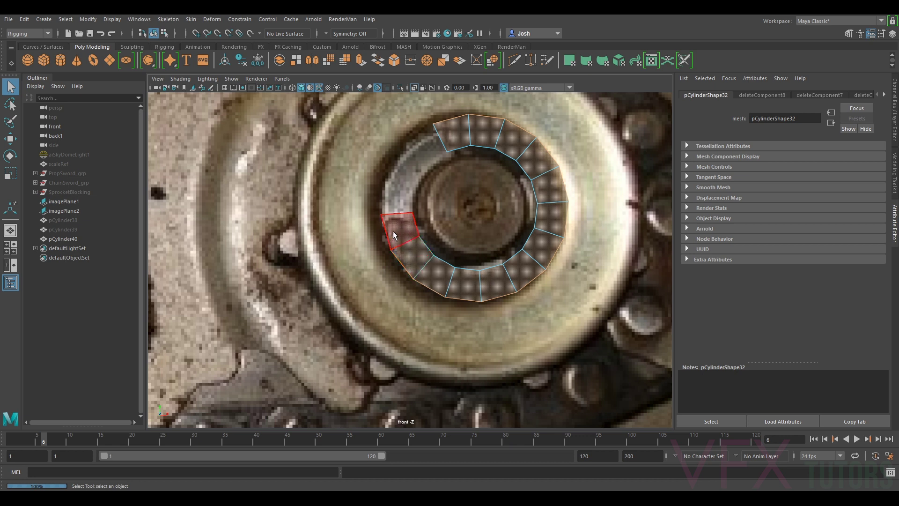
key("Delete")
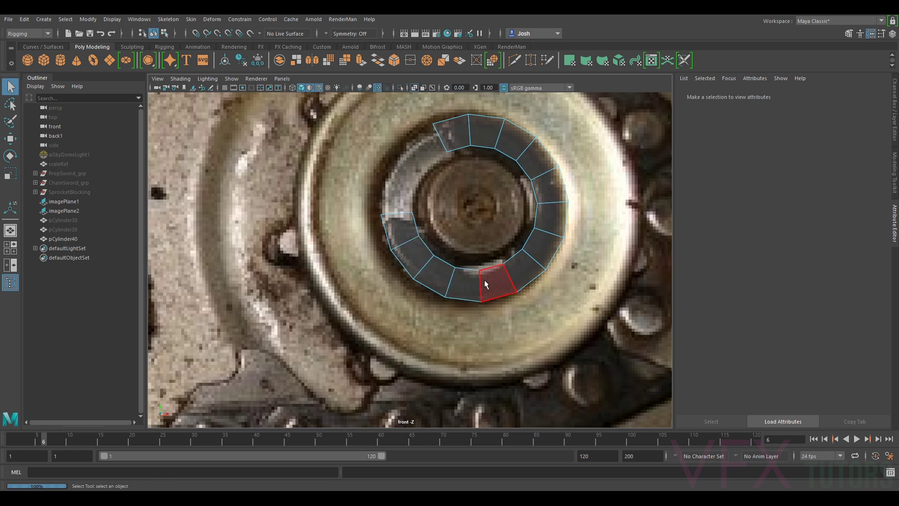
- Lower the two vertices at the ring's left open end to meet the edge in the reference image
scroll(482, 276, "up", 3)
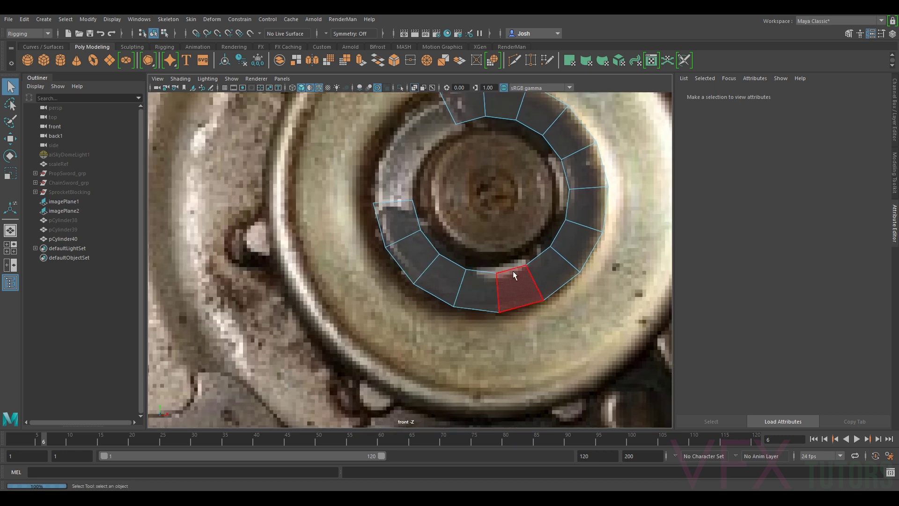
left_click(511, 269)
right_click_drag(512, 269, 507, 206)
right_click_drag(390, 203, 358, 200)
left_click(375, 203)
key("w")
left_click_drag(374, 187, 450, 234)
left_click(414, 200)
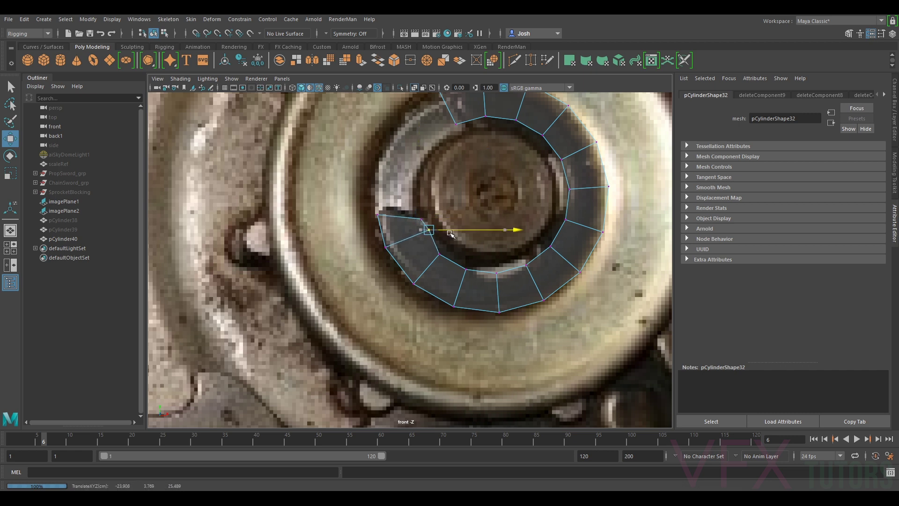
key("ctrl+z")
key("ctrl+z")
key("ctrl+z")
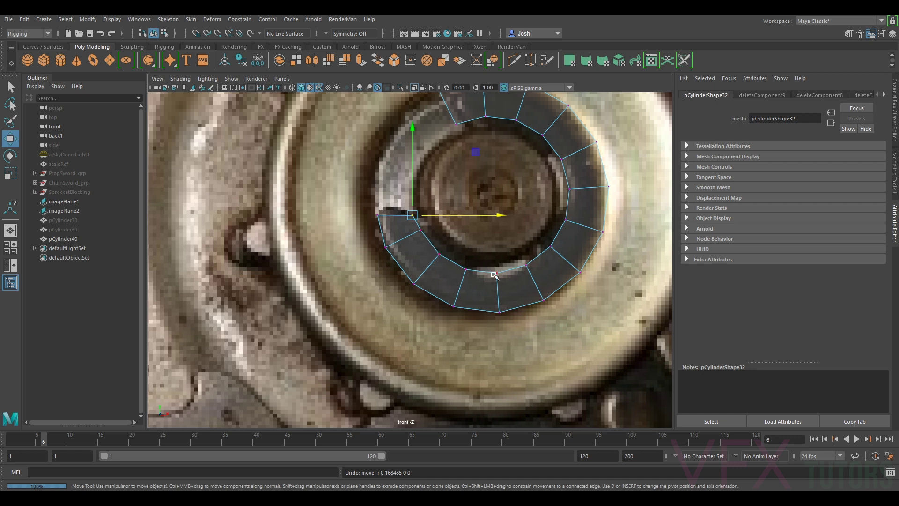
scroll(548, 151, "down", 3)
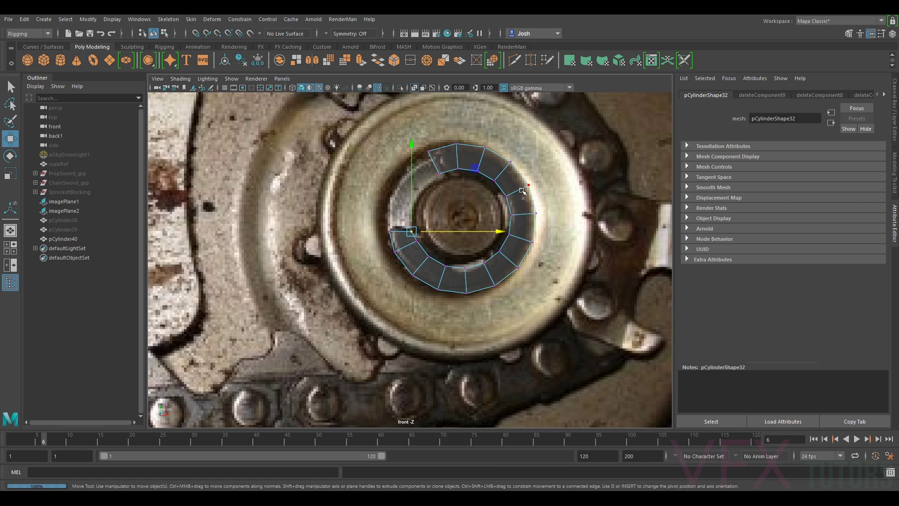
right_click_drag(523, 191, 524, 161)
key("e")
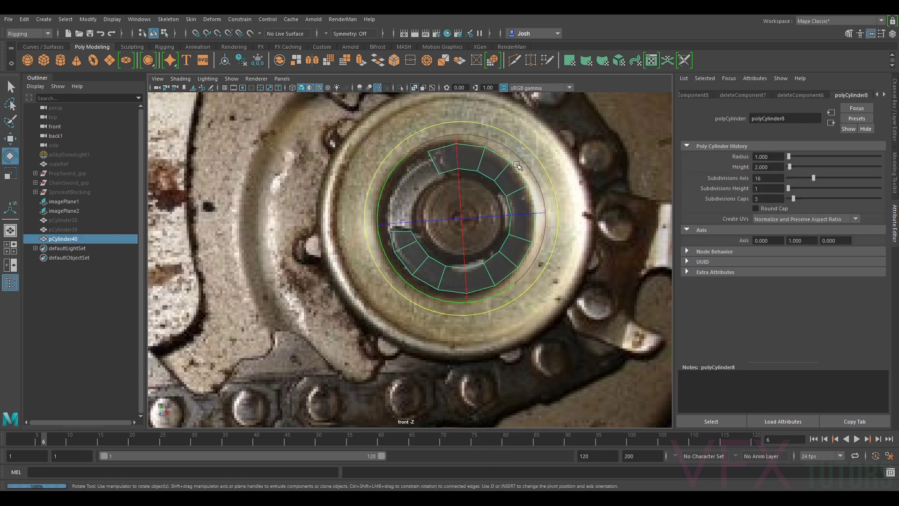
left_click_drag(526, 148, 539, 264)
key("ctrl+z")
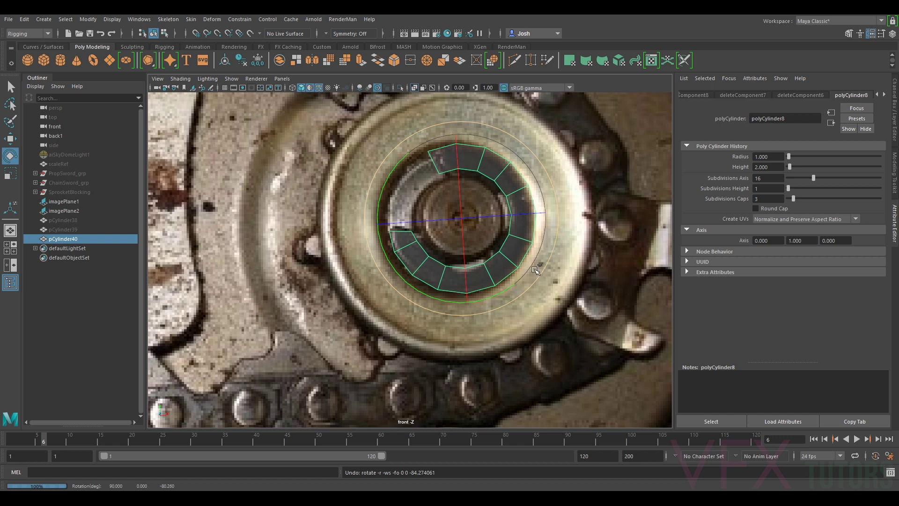
- Select only the ring's inner edges and scale them outward to make the ring narrower
scroll(511, 252, "up", 3)
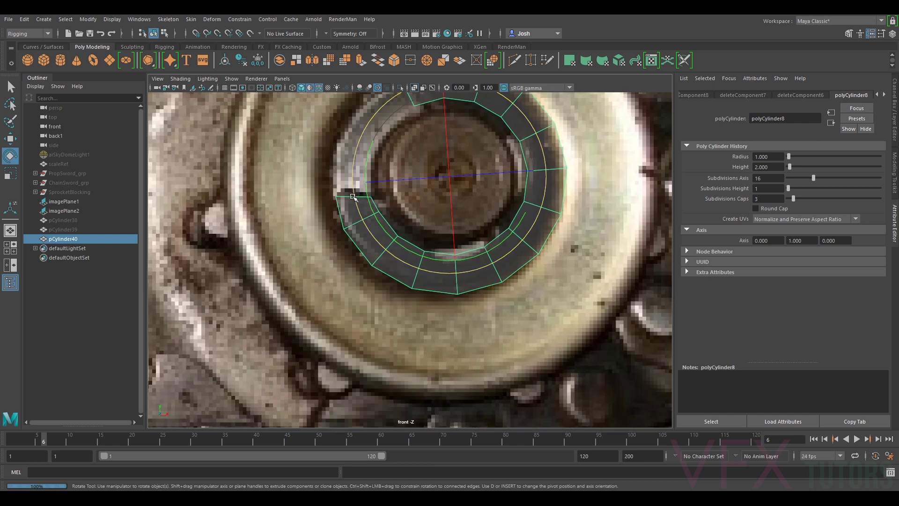
right_click(468, 245)
left_click(473, 241)
right_click_drag(459, 229, 458, 202)
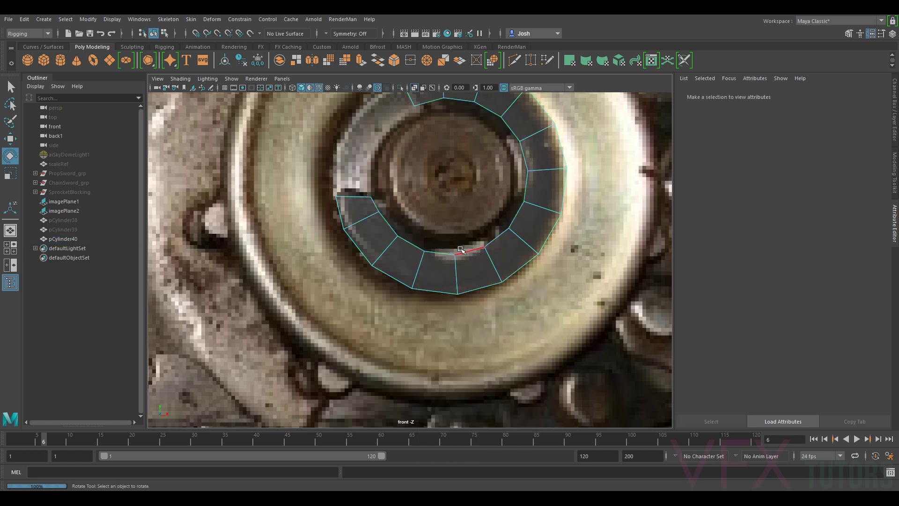
left_click_drag(340, 318, 420, 269, "ctrl")
left_click_drag(488, 319, 550, 259, "ctrl")
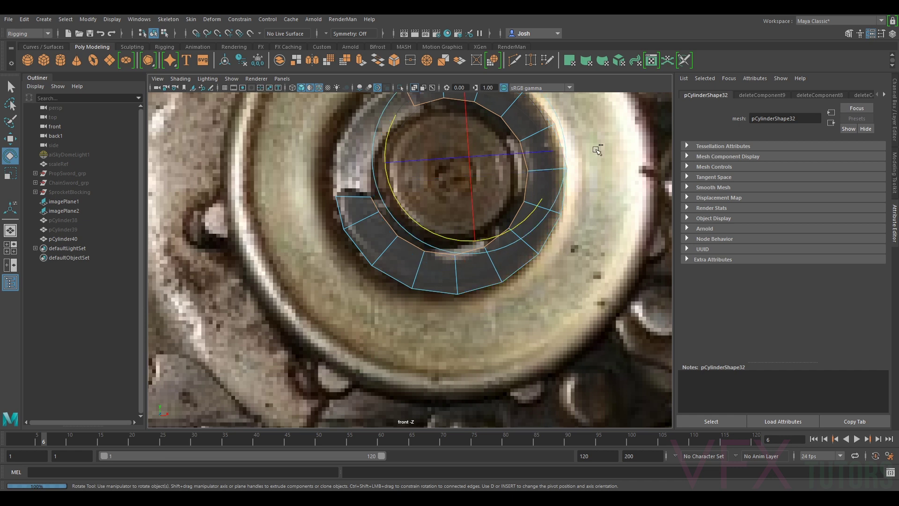
scroll(572, 179, "down", 5)
left_click_drag(557, 123, 349, 212, "ctrl")
left_click_drag(547, 192, 476, 228, "ctrl")
key("r")
scroll(457, 235, "up", 2)
left_click_drag(443, 266, 460, 279)
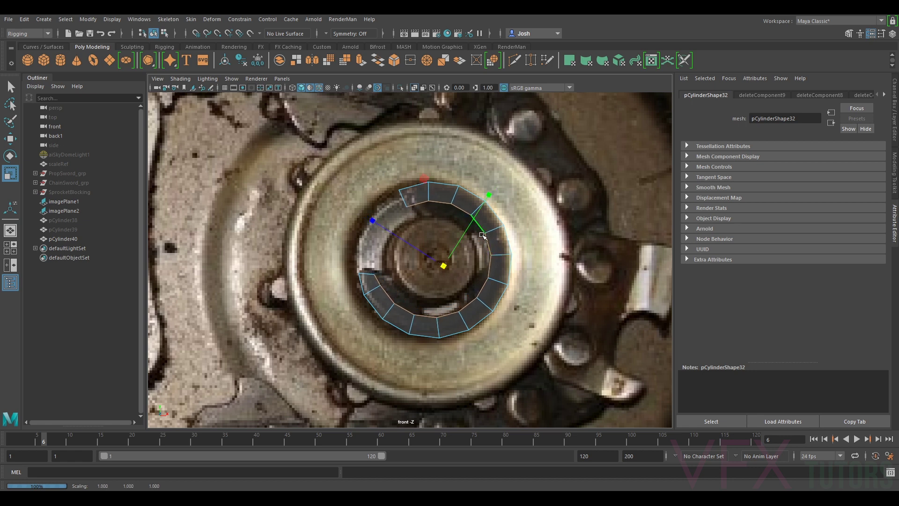
- Move two inner vertices on the ring's lower-left stretch to refine its inner contour
scroll(429, 265, "up", 5)
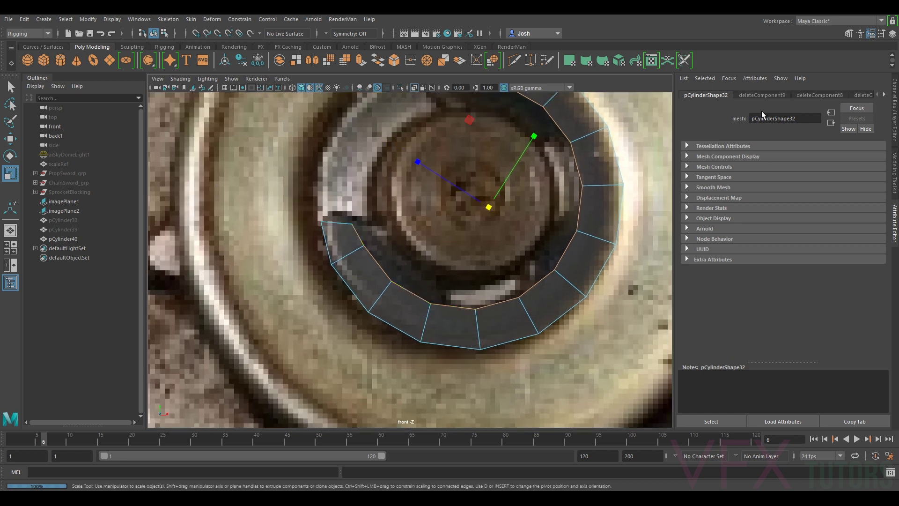
left_click(358, 238)
left_click(383, 263, "shift")
left_click(410, 289, "shift")
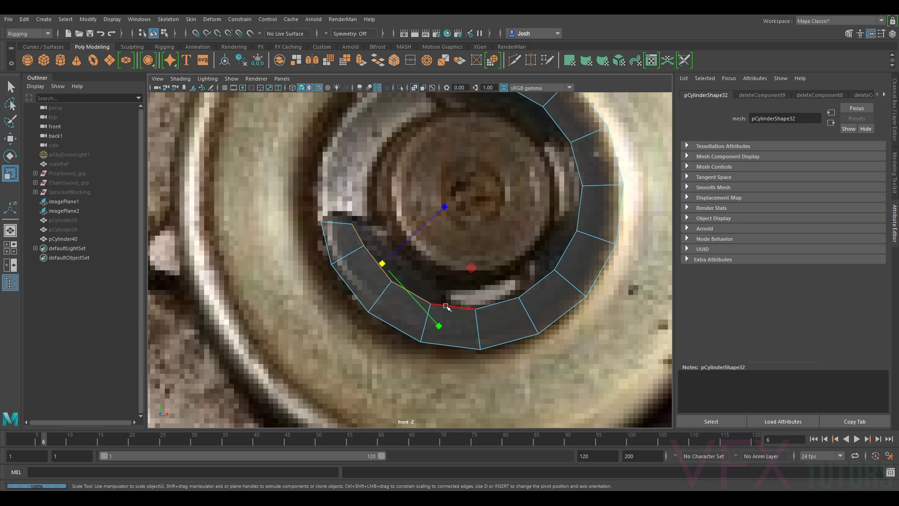
right_click_drag(438, 310, 384, 228)
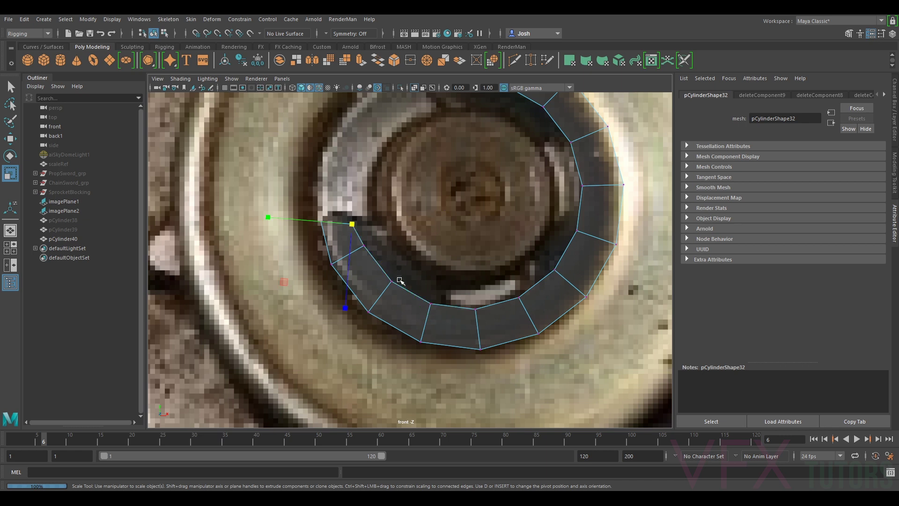
left_click(430, 302)
key("w")
left_click_drag(433, 302, 400, 271)
left_click(396, 279)
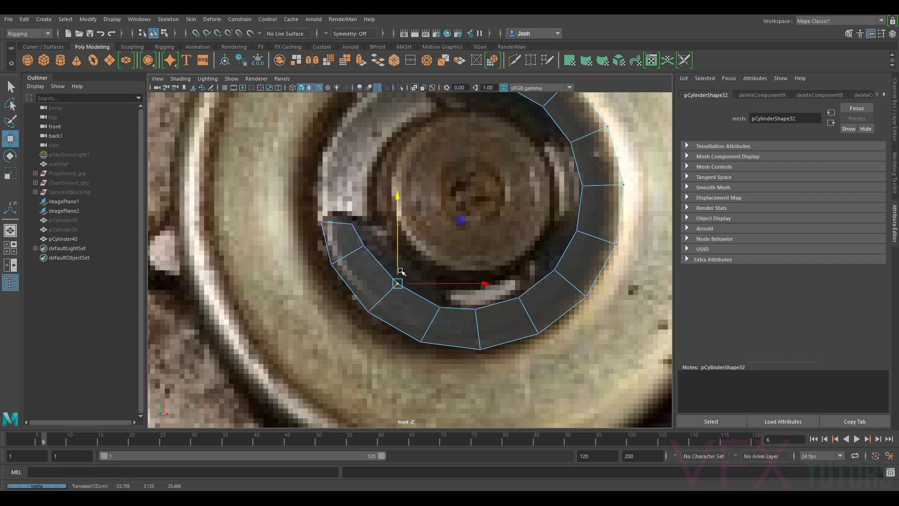
- Move the inner vertices near the ring's left open end outward to taper that end
left_click(353, 224)
left_click_drag(354, 224, 358, 250)
left_click(364, 245)
left_click(397, 283)
left_click_drag(398, 284, 392, 291)
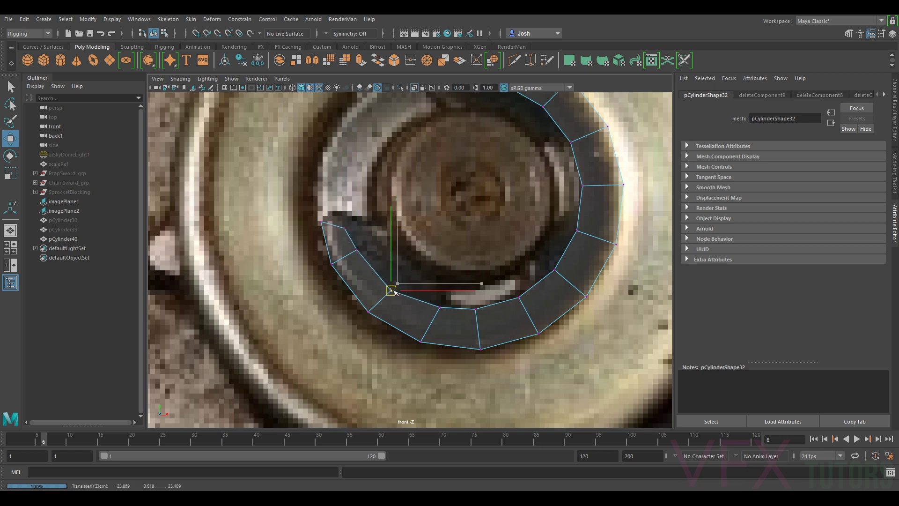
left_click(345, 228)
left_click_drag(345, 228, 341, 233)
- Extrude the end edge of the ring's left open end and move it up and inward to start a hook
right_click_drag(332, 225, 335, 207)
left_click(331, 228)
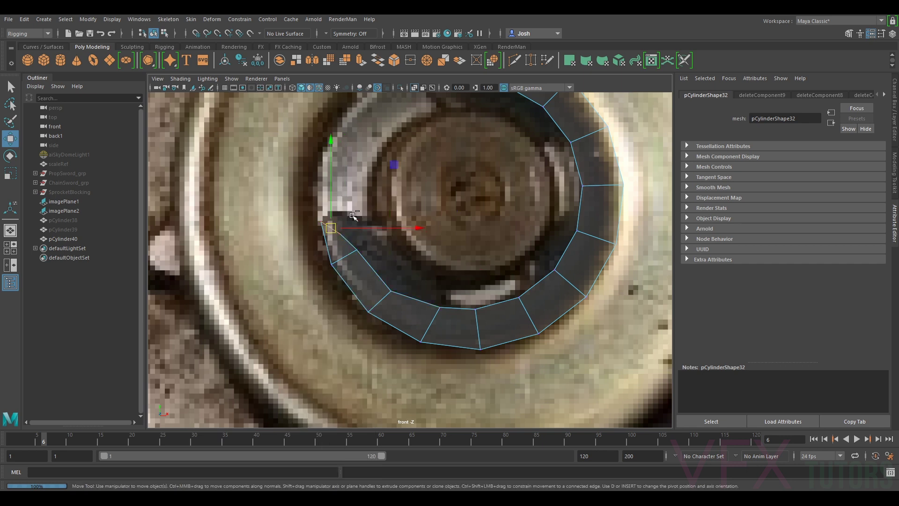
key("ctrl+e")
key("w")
scroll(346, 217, "up", 4)
middle_click_drag(299, 215, 388, 244, "alt")
left_click_drag(369, 237, 385, 220)
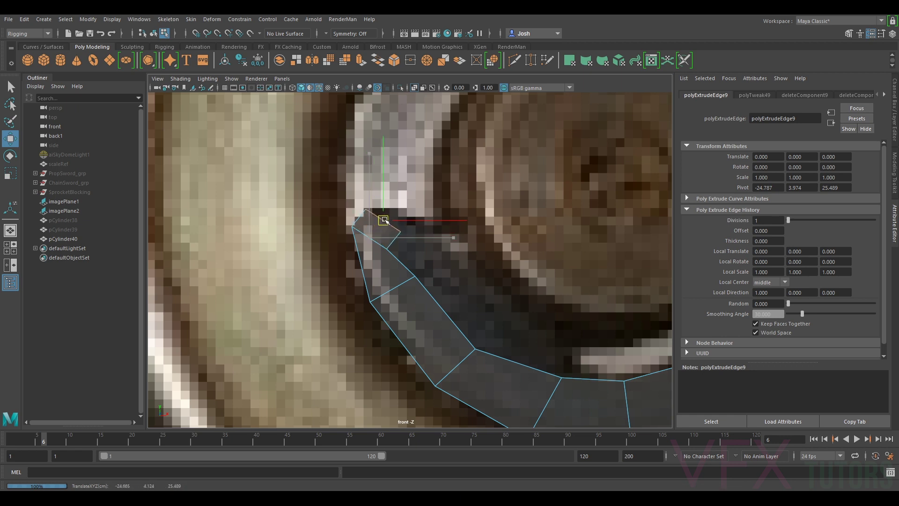
key("e")
key("w")
- Extrude the hook's end edge again, then rotate and position it toward the ring's centre
key("ctrl+e")
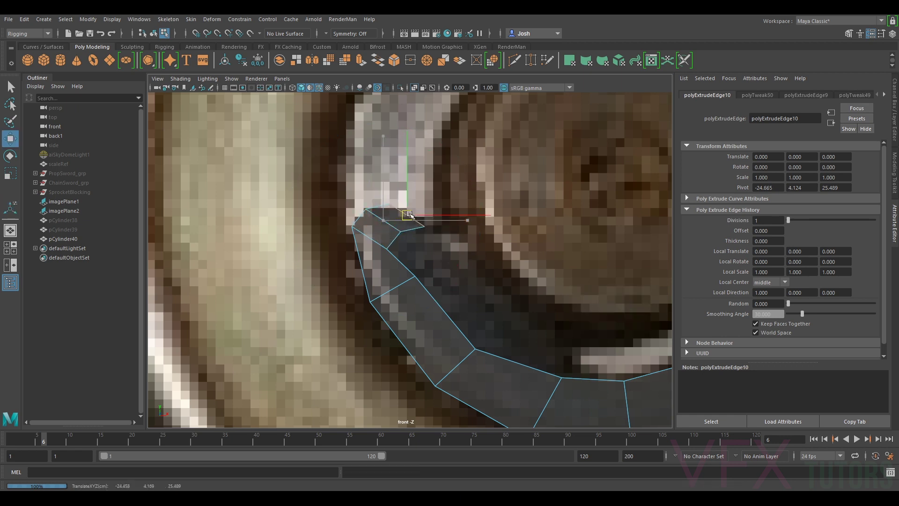
key("e")
left_click_drag(481, 252, 428, 297)
key("w")
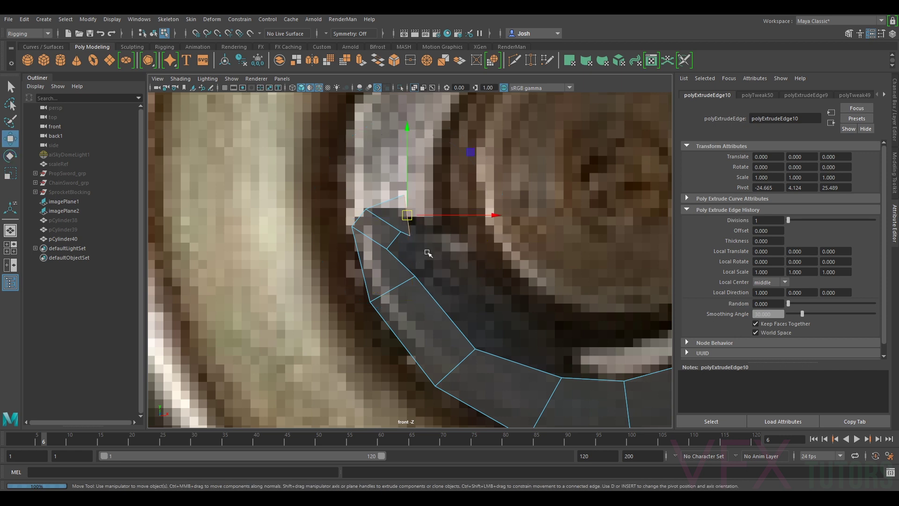
left_click_drag(407, 217, 414, 228)
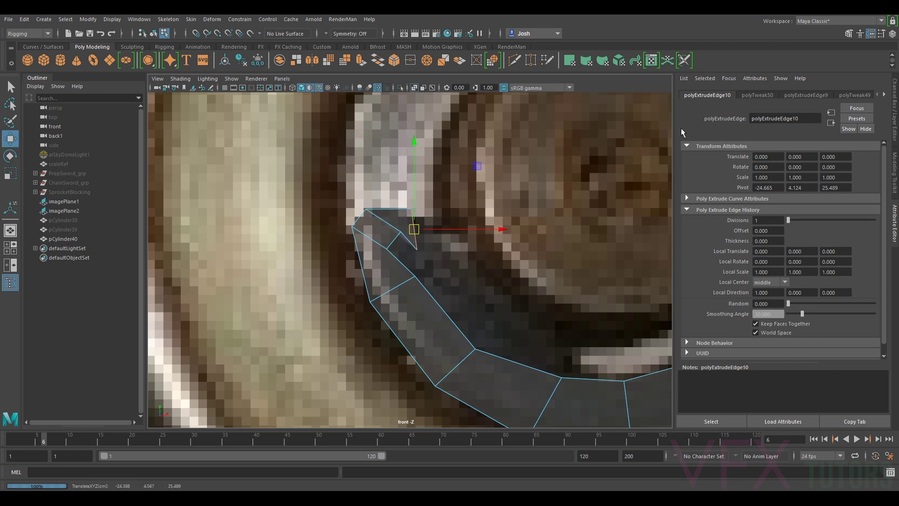
- Display the modeling toolkit and reposition the hook's tip, outer and lower inner vertices to follow the reference outline
left_click(894, 171)
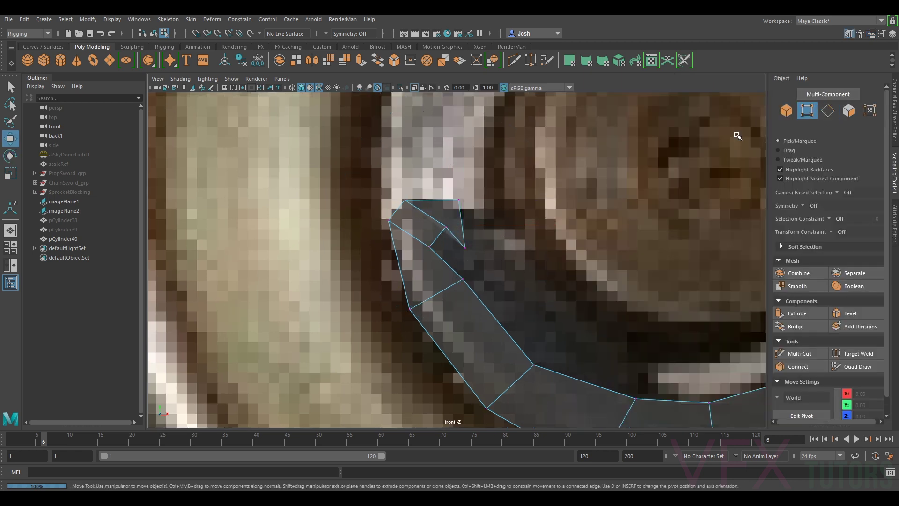
left_click(446, 227)
mouse_move(446, 227)
left_mouse_down()
mouse_move(438, 235)
mouse_move(453, 235)
left_mouse_up()
left_click(464, 247)
left_click(389, 221)
left_click_drag(388, 220, 389, 240)
left_click(405, 200)
left_click_drag(405, 200, 400, 203)
left_click(458, 279)
left_click_drag(458, 279, 448, 285)
- Pull the hook's inner bend vertices outward and shorten its tip by moving the upper corner back
left_click(429, 247)
left_click_drag(430, 246, 431, 230)
left_click(438, 235)
left_click(400, 203)
left_click(459, 199)
left_click_drag(459, 199, 440, 199)
left_click(431, 231)
mouse_move(432, 232)
left_mouse_down()
mouse_move(424, 229)
mouse_move(419, 242)
left_mouse_up()
left_click(425, 254)
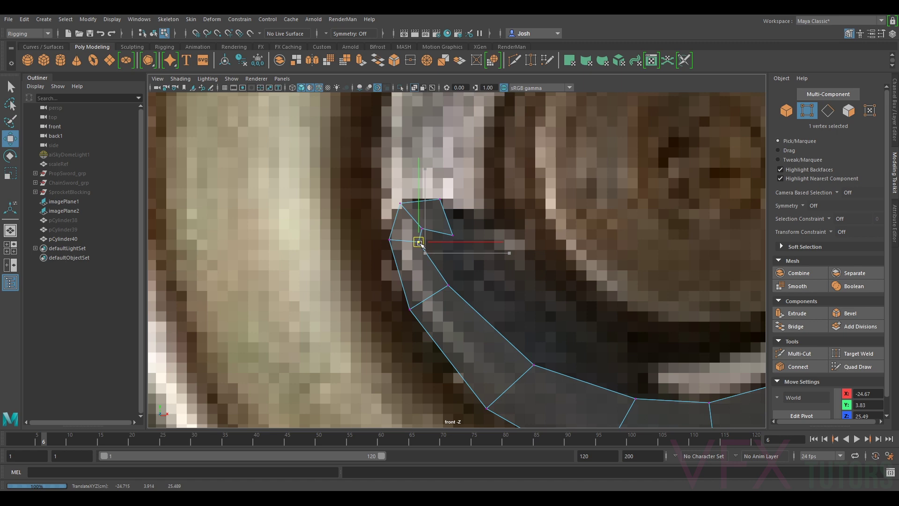
- Square off the hook's tip corners and nudge the neighbouring inner and outer vertices to match the reference
left_click(448, 286)
left_click_drag(448, 285, 443, 285)
left_click(452, 234)
left_click_drag(454, 236, 403, 202)
left_click(440, 200)
left_click(401, 203)
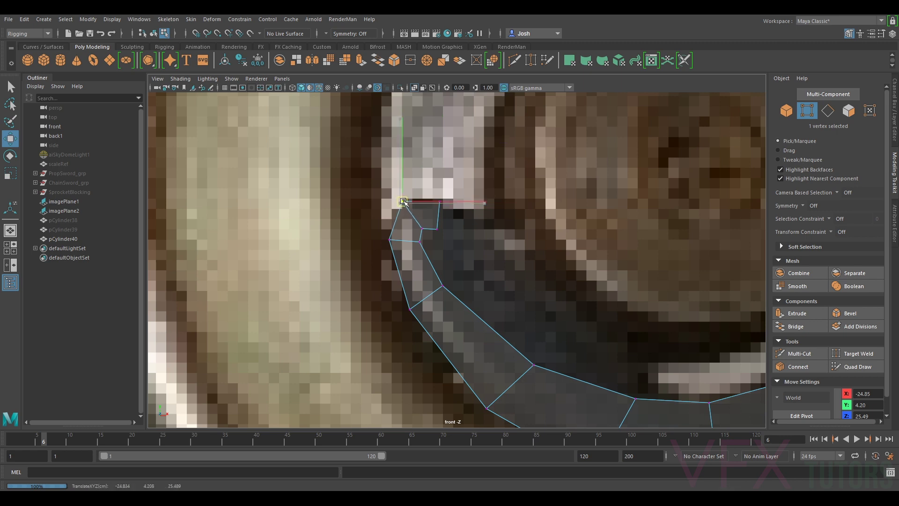
left_click(389, 240)
left_click_drag(389, 240, 389, 237)
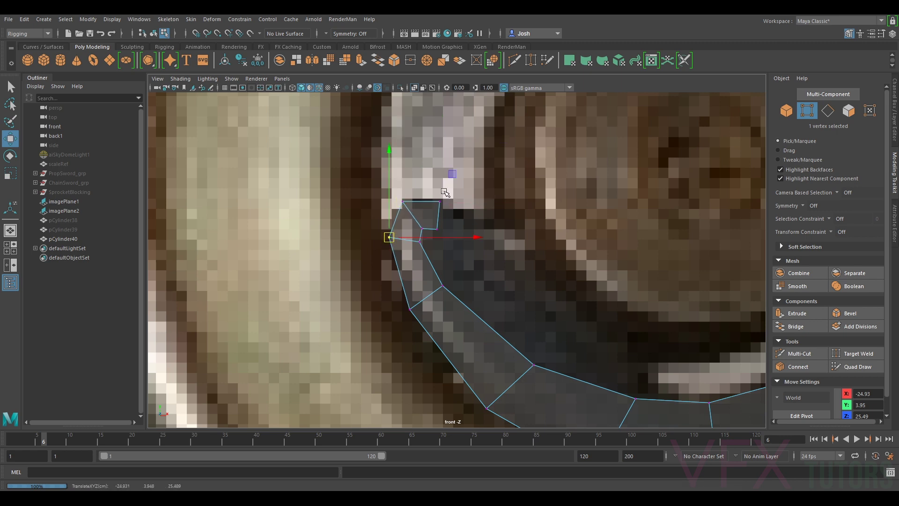
- Extrude the hook's end edge toward the sprocket hub, rotate it and position it along the reference outline
scroll(444, 192, "down", 5)
scroll(466, 229, "up", 5)
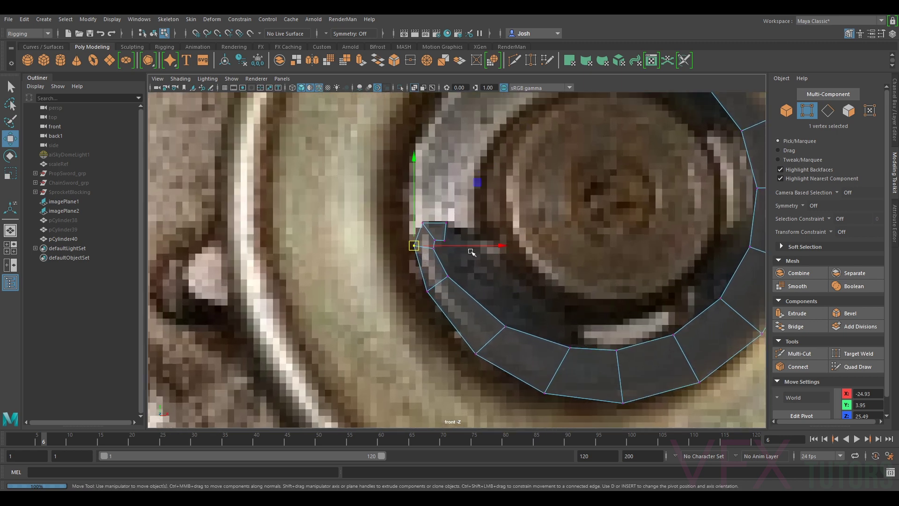
mouse_move(448, 232)
right_mouse_down()
mouse_move(455, 208)
mouse_move(453, 222)
right_mouse_up()
left_click(826, 112)
key("ctrl+e")
key("w")
middle_click_drag(468, 240, 471, 255)
key("e")
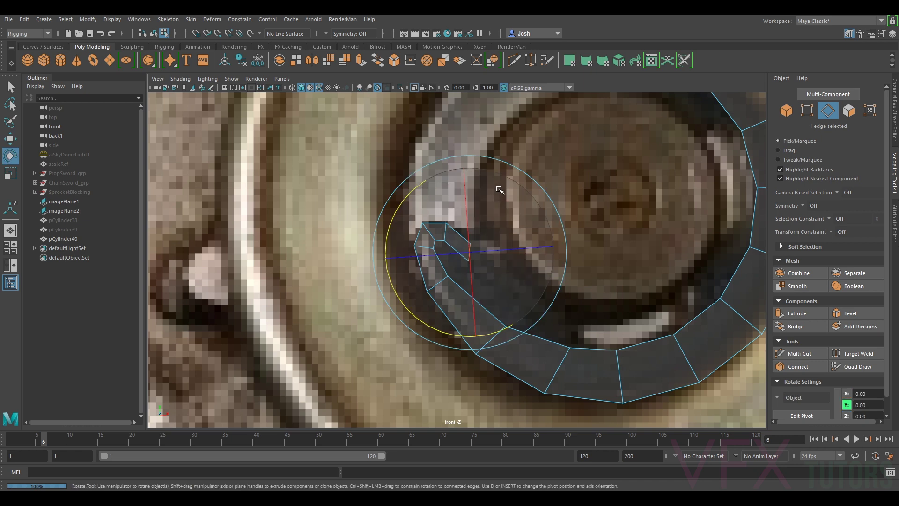
left_click_drag(416, 189, 479, 196)
key("w")
middle_click_drag(478, 247, 475, 259)
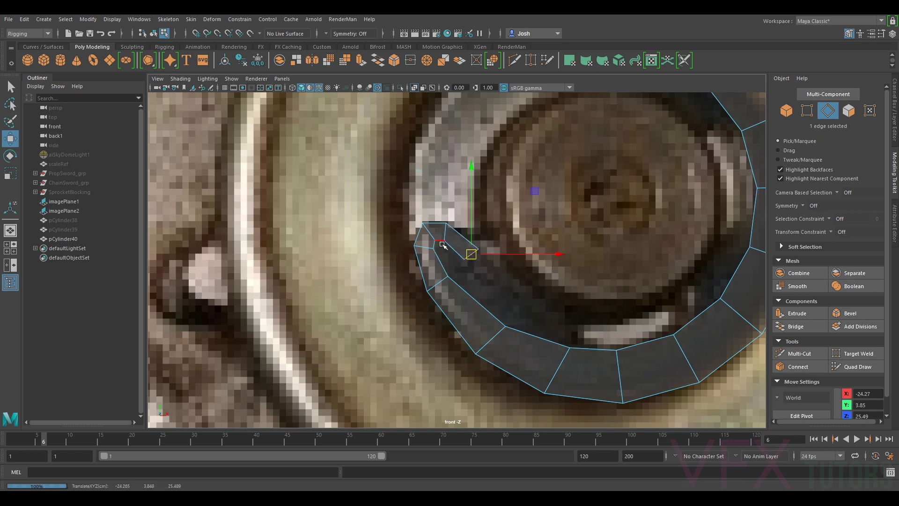
left_click_drag(473, 255, 474, 256)
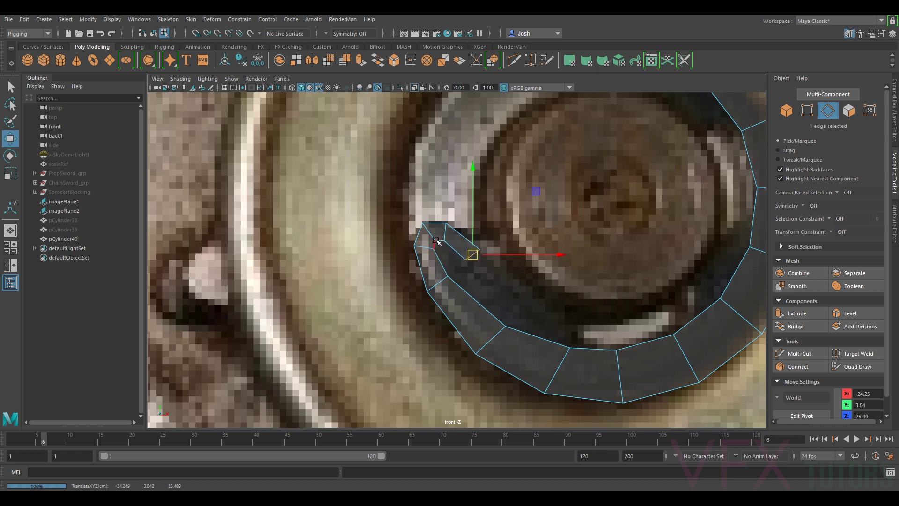
middle_click_drag(475, 261, 472, 261)
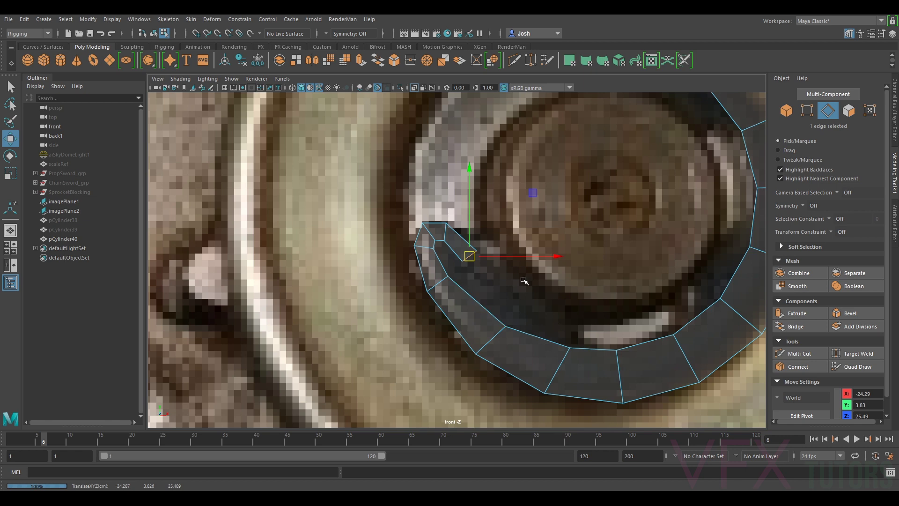
- Extrude the strip's end edge again along the hub's lower rim and rotate it to follow the reference curve
key("ctrl+e")
key("w")
left_click_drag(473, 259, 506, 285)
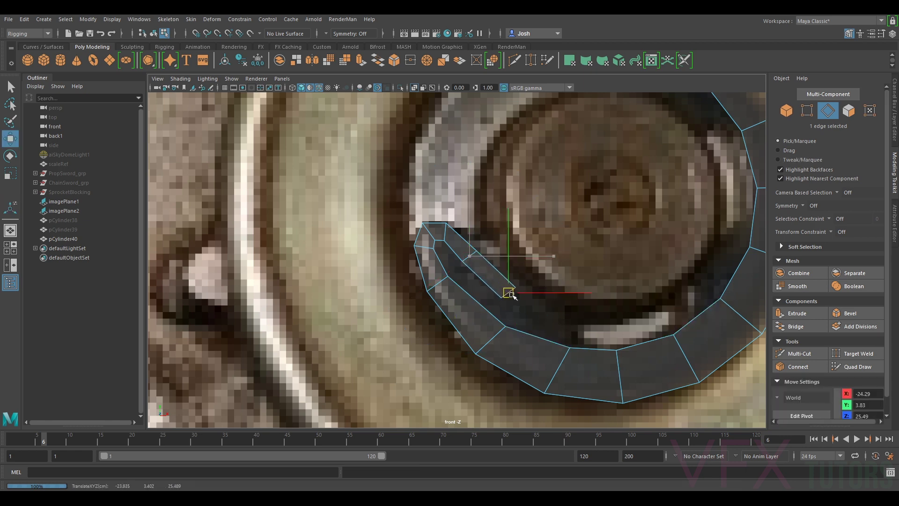
scroll(510, 294, "down", 5)
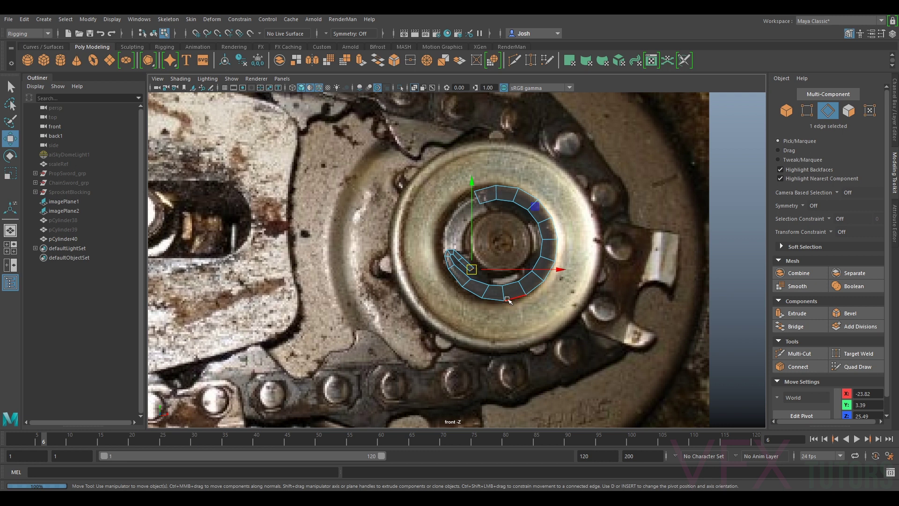
scroll(508, 300, "up", 6)
scroll(487, 277, "down", 8)
scroll(486, 276, "up", 7)
left_click(463, 258)
left_click_drag(466, 258, 498, 272)
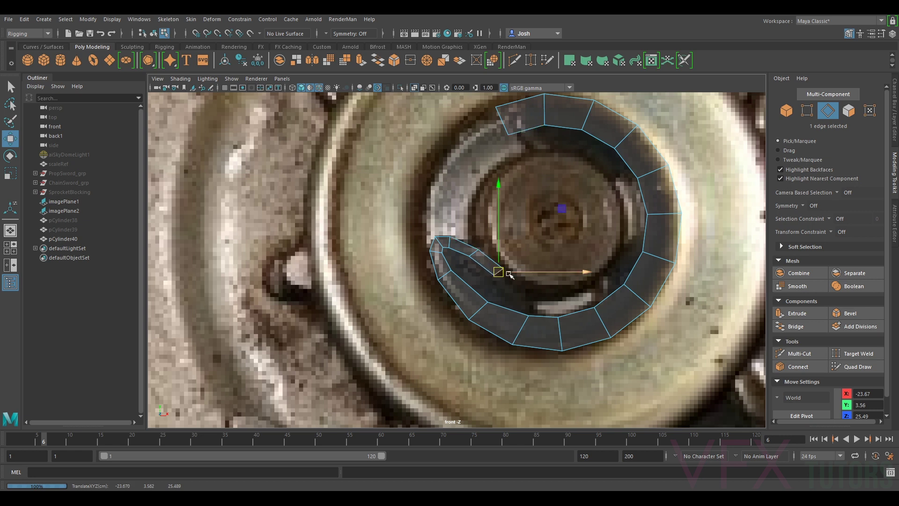
key("e")
left_click_drag(456, 200, 448, 221)
key("w")
left_click_drag(504, 277, 501, 270)
- Rotate and shift the strip's middle edge to smooth its curve, and nudge the ring's nearby inner vertex
key("e")
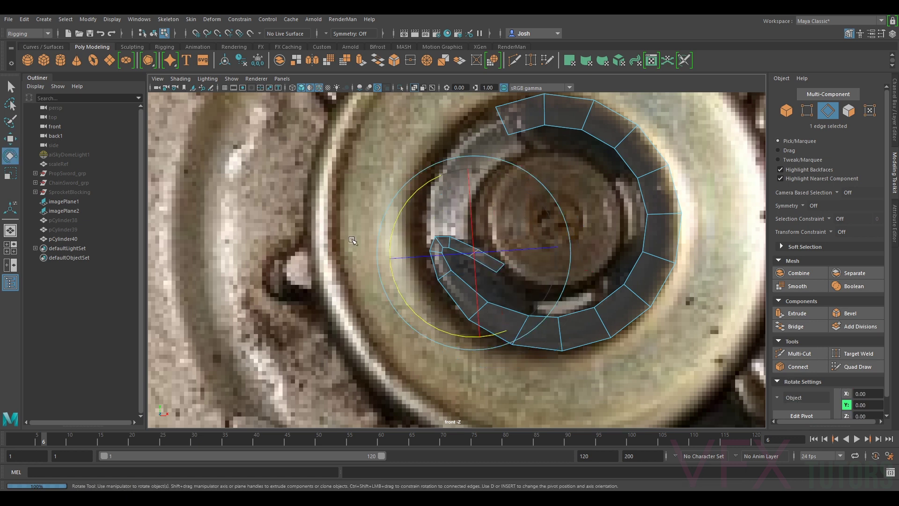
left_click_drag(394, 241, 392, 257)
key("w")
left_click_drag(476, 249, 477, 249)
key("e")
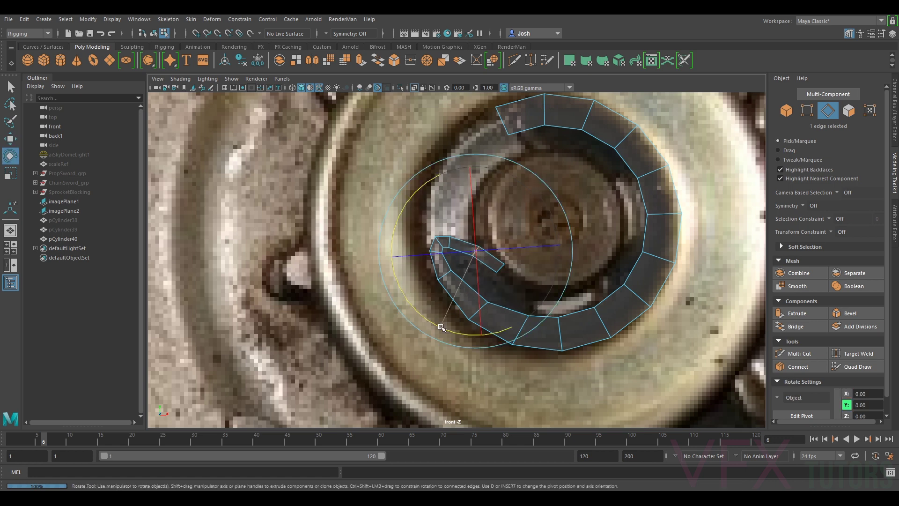
key("w")
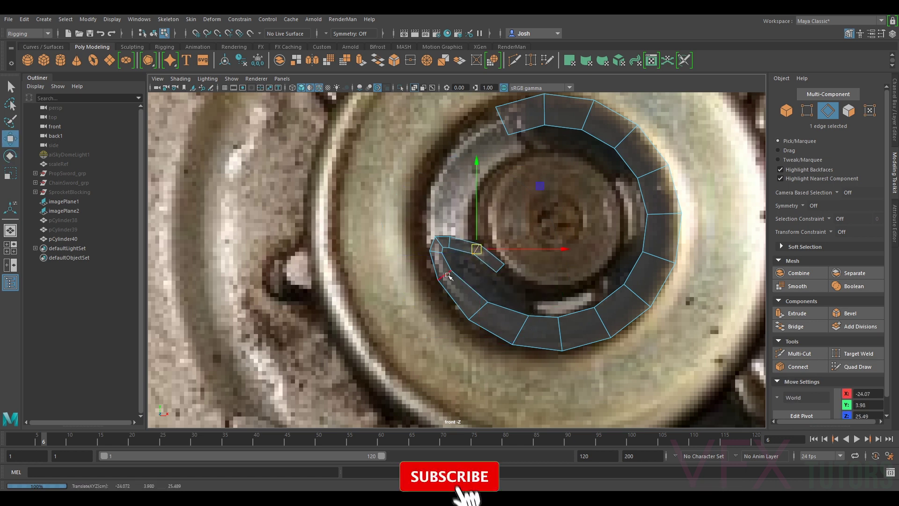
right_click_drag(487, 243, 444, 242)
left_click_drag(490, 299, 482, 308)
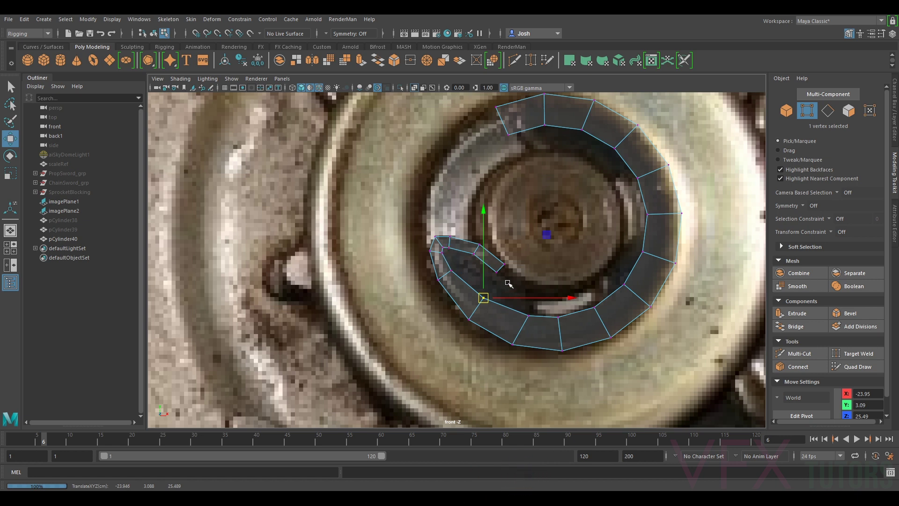
- Extrude the strip's end edge once more down toward the ring's inner edge, rotating and positioning it beside the hub
left_click(830, 111)
left_click(501, 274)
left_click(511, 270)
left_click(505, 270)
key("ctrl+e")
key("w")
left_click_drag(514, 273, 523, 290)
key("e")
left_click_drag(537, 210, 570, 229)
key("w")
left_click_drag(524, 290, 524, 294)
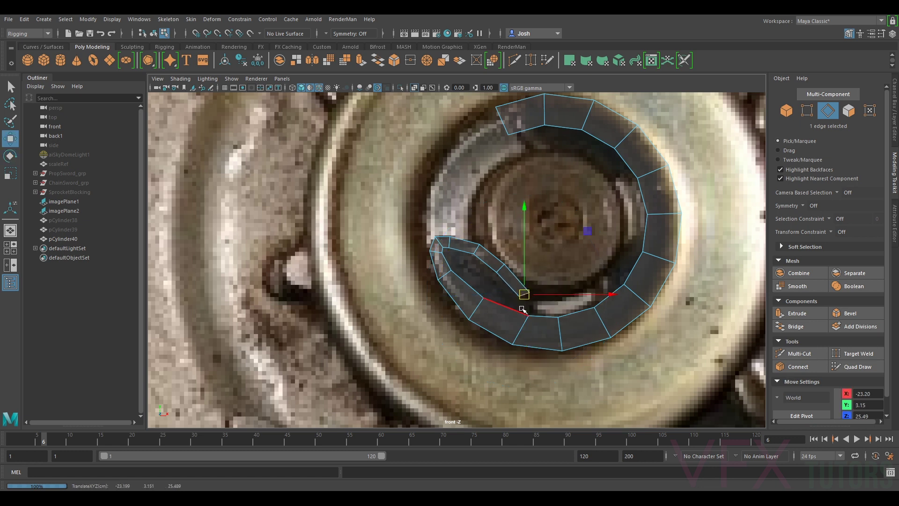
- Cut an extra edge across the ring near the strip's end and bridge the end edge to the ring
left_click(797, 354)
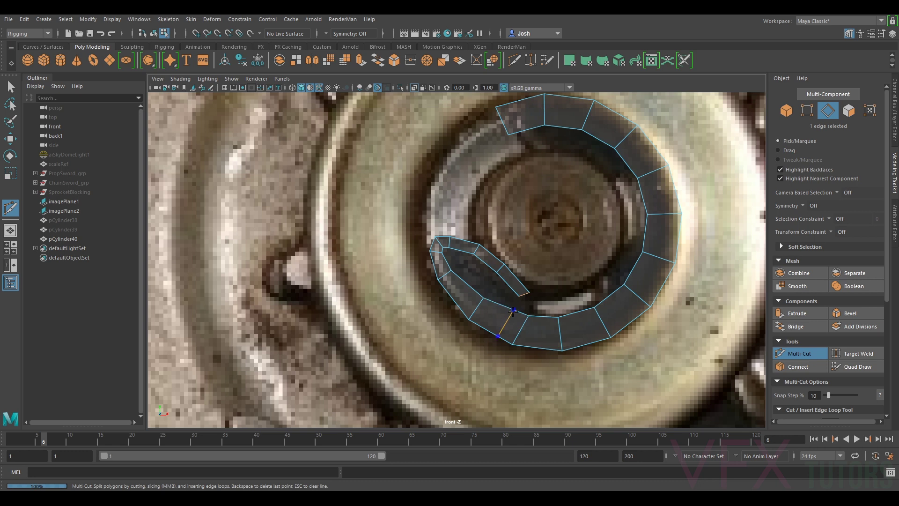
key("q")
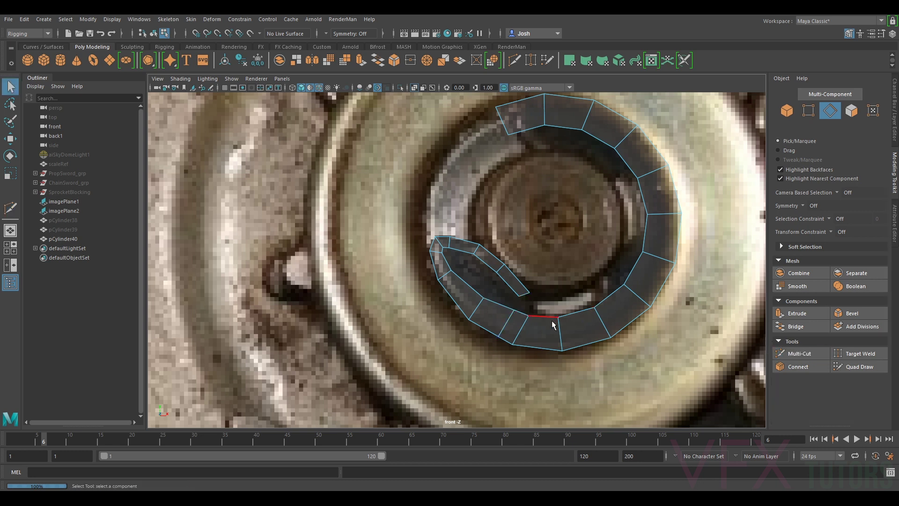
left_click(808, 325)
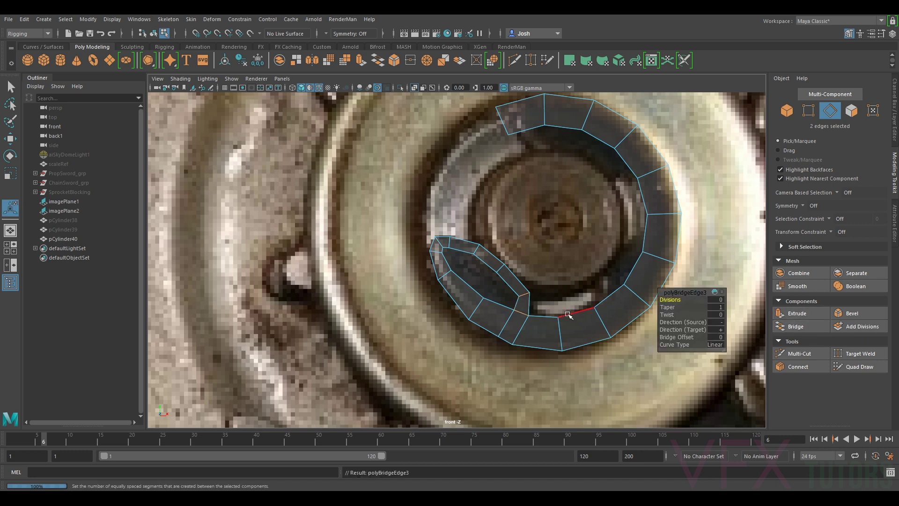
- Move the new cut's outer vertex along the ring's outline to even out the spacing
key("F9")
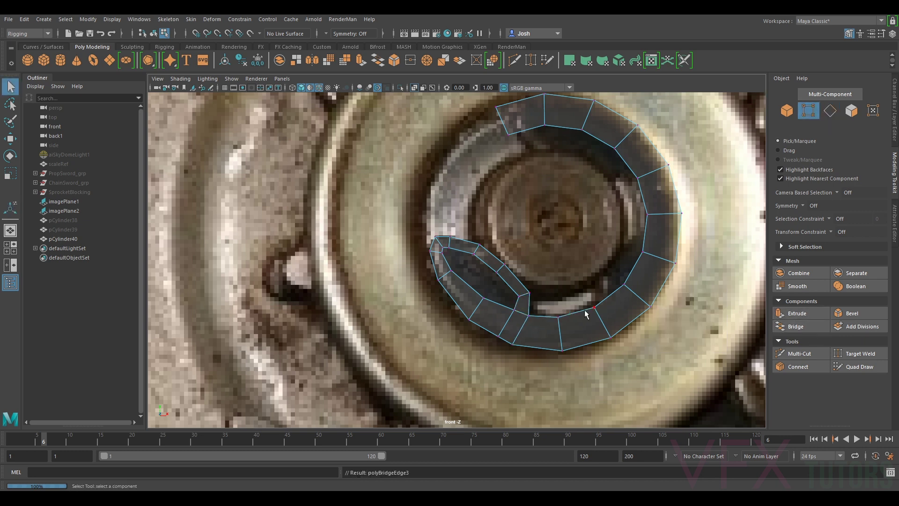
left_click(507, 335)
key("w")
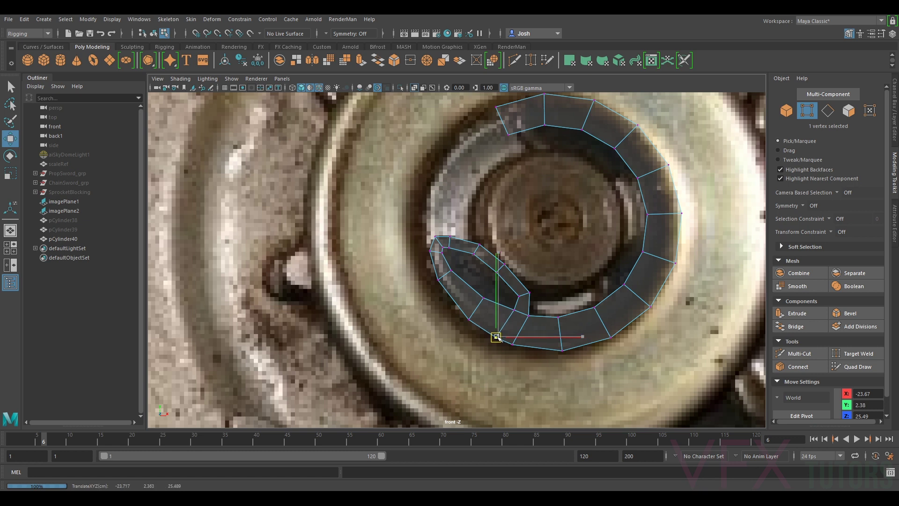
left_click_drag(497, 337, 497, 338)
- Bridge the remaining facing edge pairs between the strip and the ring up toward the hook's tip
right_click_drag(509, 287, 508, 228, "shift")
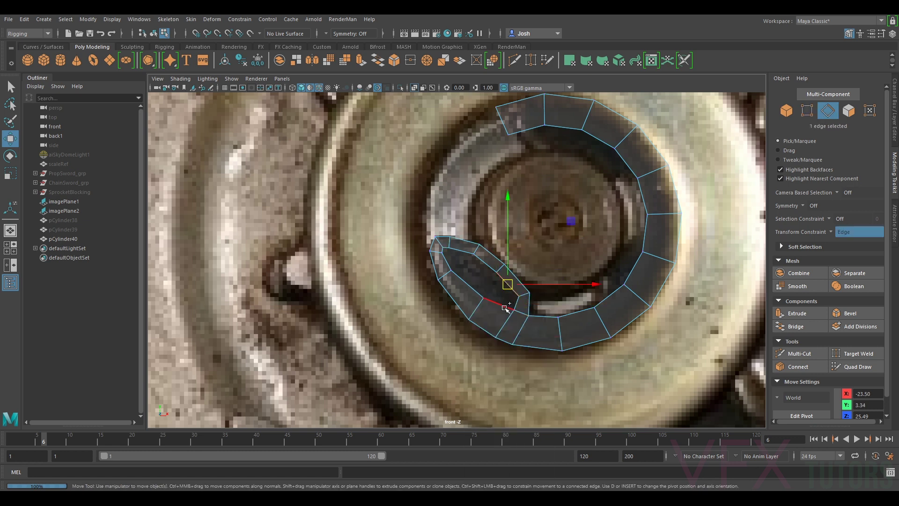
left_click(796, 326)
left_click(482, 261)
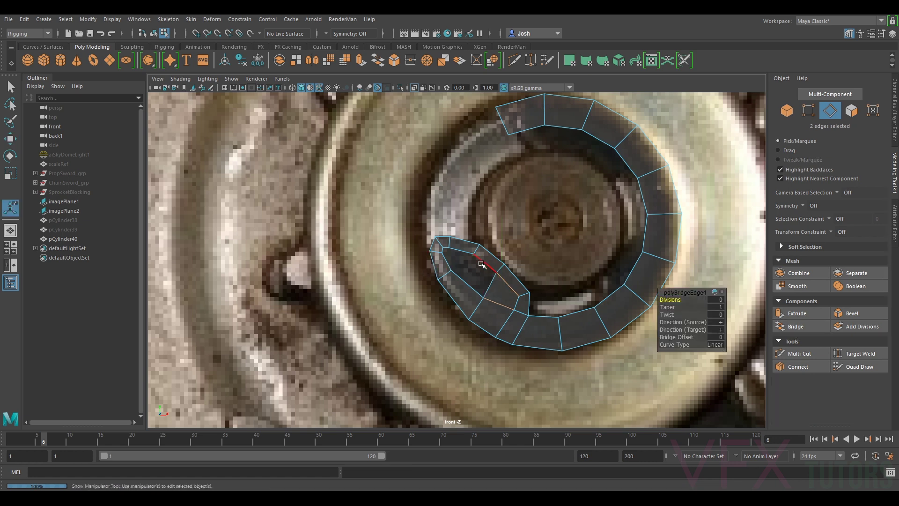
left_click(469, 282, "shift")
key("g")
scroll(473, 271, "up", 2)
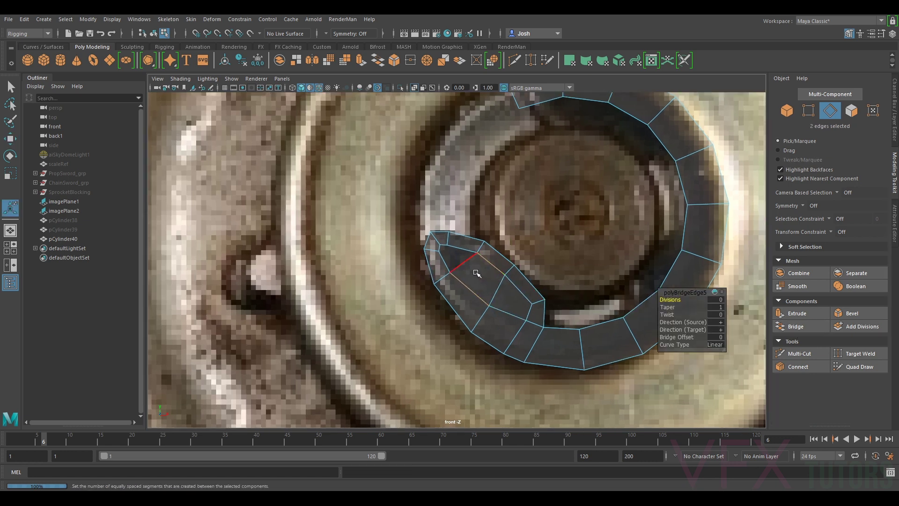
left_click(453, 251)
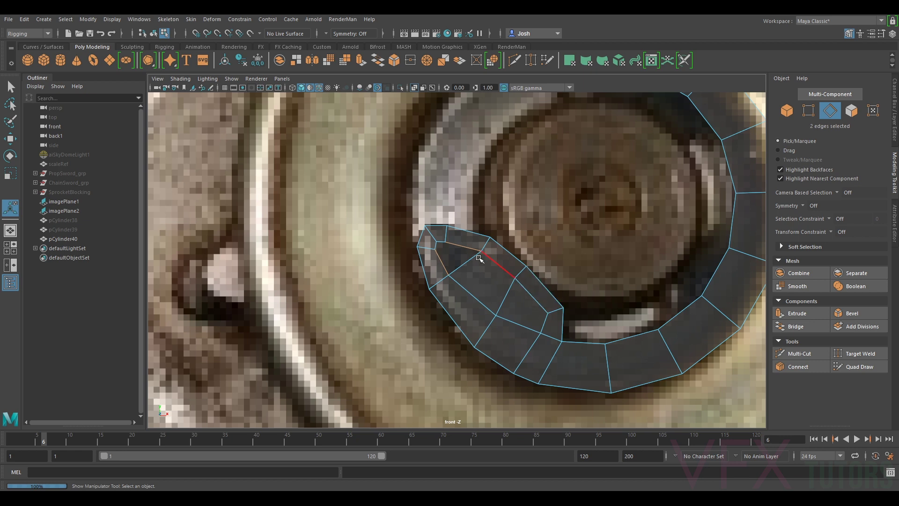
left_click(795, 326)
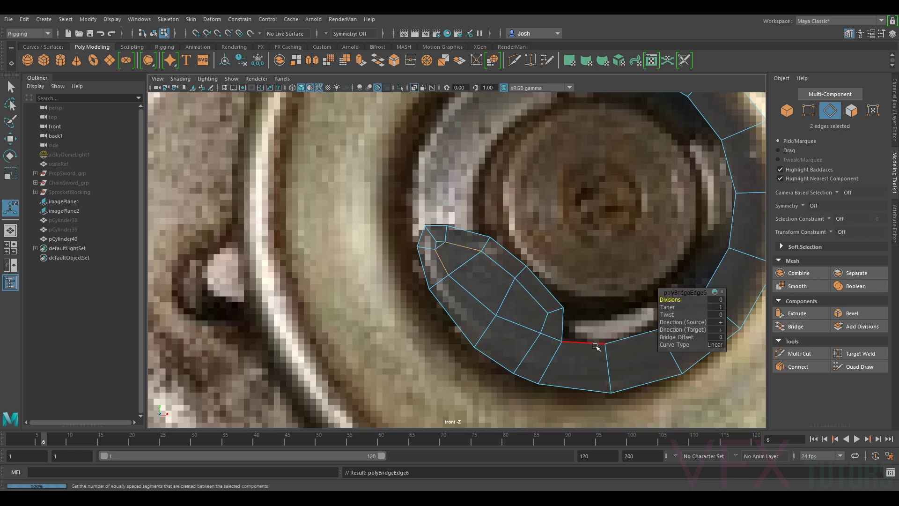
- Fill the small remaining hole at the hook's inner tip from its three border edges
left_click(442, 249, "shift")
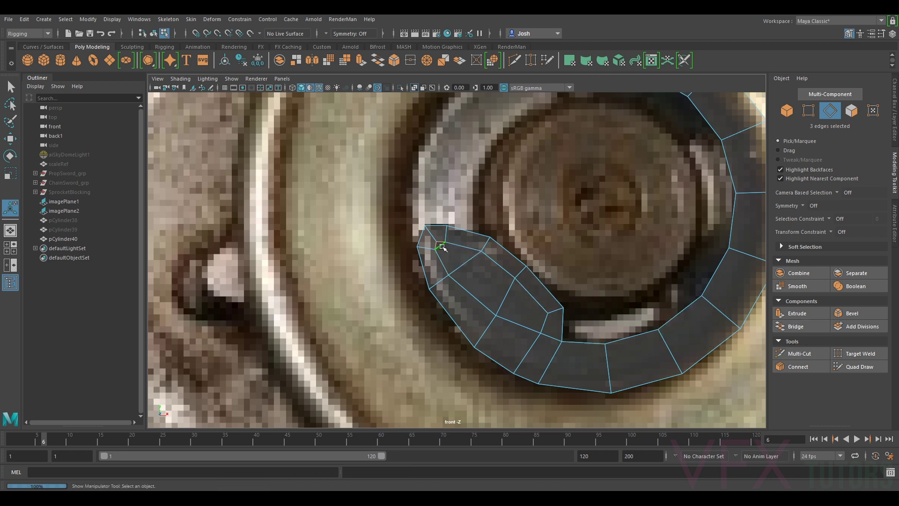
right_click(443, 248, "shift")
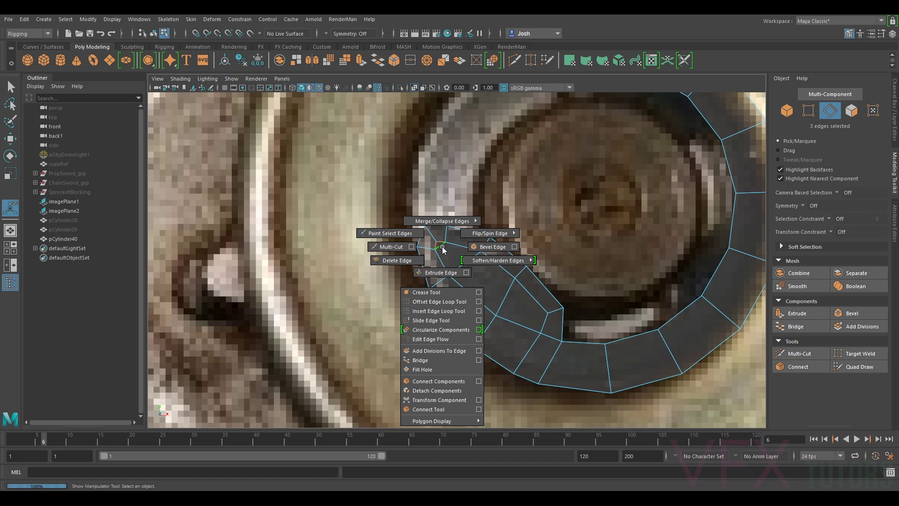
left_click(444, 369)
key("w")
- Cut a lengthwise edge line through the bridged faces from the tip's inner corner to the opposite inner border
left_click(791, 353)
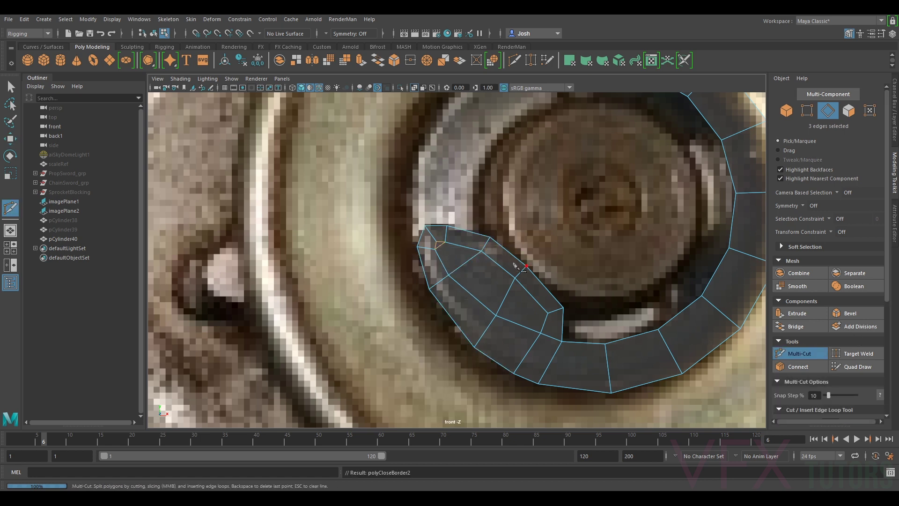
left_click(440, 247)
left_click(465, 264)
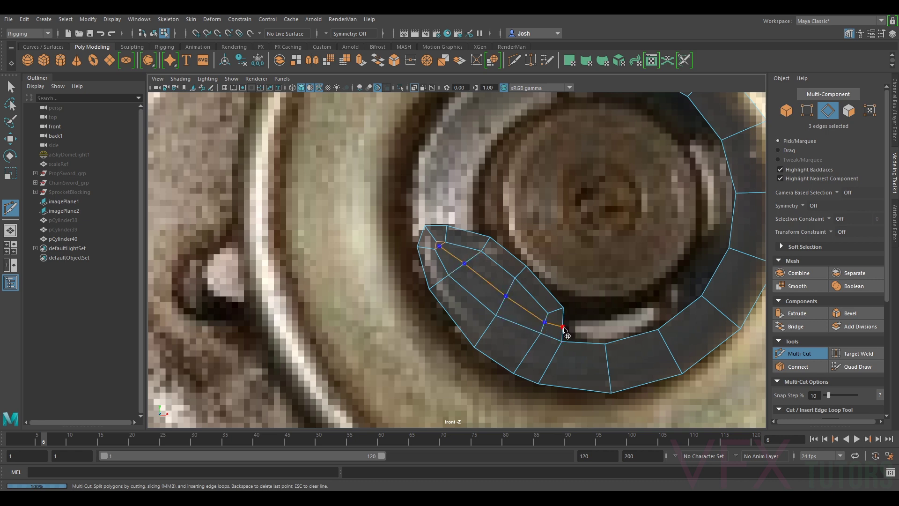
scroll(461, 260, "up", 3)
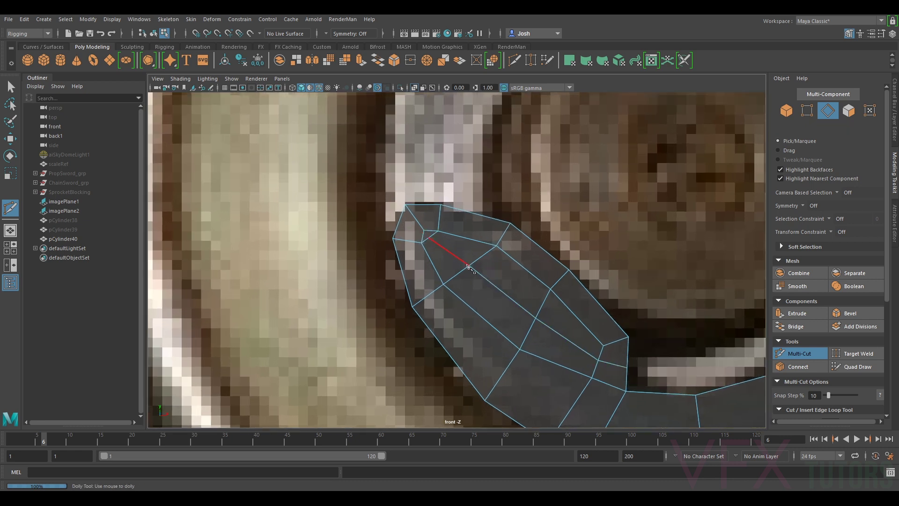
left_click(799, 353)
- Reposition the inner vertices at the hook's tip so they form an even, squared quad
key("F9")
key("w")
mouse_move(429, 238)
left_mouse_down()
mouse_move(438, 246)
mouse_move(417, 246)
mouse_move(423, 227)
mouse_move(442, 228)
left_mouse_up()
left_click(438, 232)
left_click(422, 243)
left_click(425, 230)
left_click(439, 231)
left_click(440, 246)
- Adjust the upper and central vertices of the bridged area to space its lengthwise edges evenly
left_click(498, 245)
left_click_drag(499, 245, 510, 220)
left_click(469, 264)
left_click_drag(469, 262, 458, 252)
middle_click_drag(572, 315, 526, 270, "alt")
left_click(473, 305)
left_click_drag(474, 305, 471, 303)
left_click(490, 272)
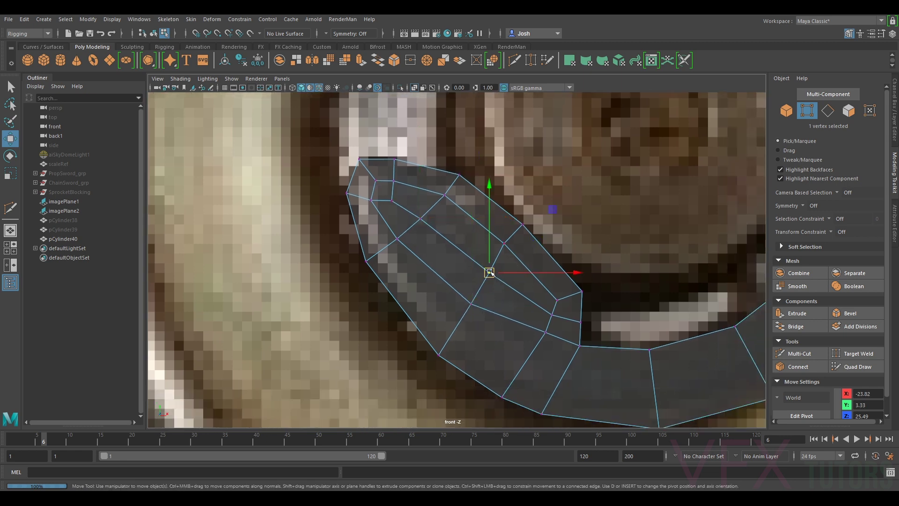
- Reposition the vertices at the bridged area's lower end, pulling its corner along the ring's inner edge
left_click(505, 244)
left_click(580, 345)
mouse_move(580, 345)
left_mouse_down()
mouse_move(591, 343)
mouse_move(584, 327)
mouse_move(595, 339)
left_mouse_up()
left_click(581, 322)
left_click(546, 332)
left_click(558, 300)
left_click_drag(558, 299, 599, 345)
left_click(552, 315)
left_click(545, 332)
left_click(595, 340)
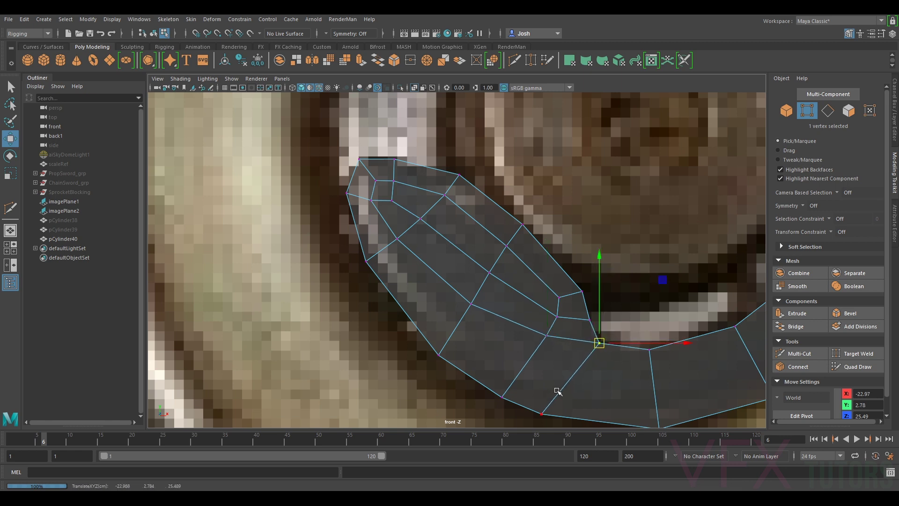
- Nudge the ring's outer vertex below the bridged area and the neighbouring interior vertices to even the faces
middle_click_drag(557, 392, 552, 290, "alt")
left_click(526, 340)
left_click_drag(525, 340, 546, 346)
scroll(546, 347, "down", 6)
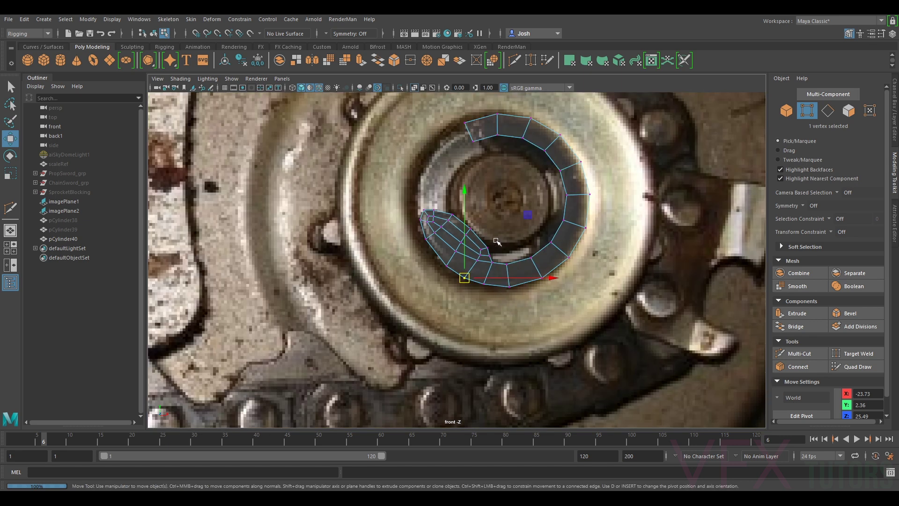
scroll(454, 246, "up", 3)
left_click(443, 267)
left_click_drag(441, 268, 447, 249)
left_click(455, 247)
middle_click_drag(449, 218, 408, 273, "alt")
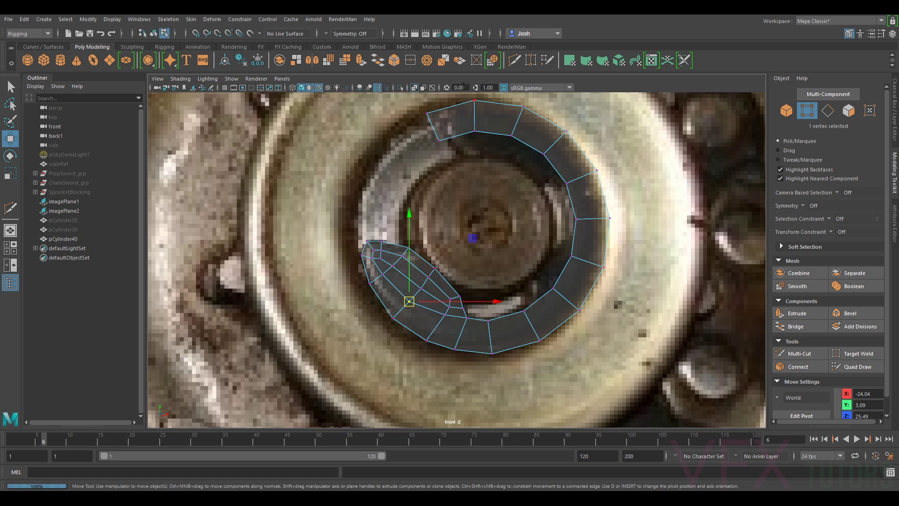
- Refine the bridged area's inner border vertices and the vertex where it meets the ring's lower edge
scroll(427, 245, "up", 1)
left_click(431, 271)
left_click_drag(432, 272, 474, 325)
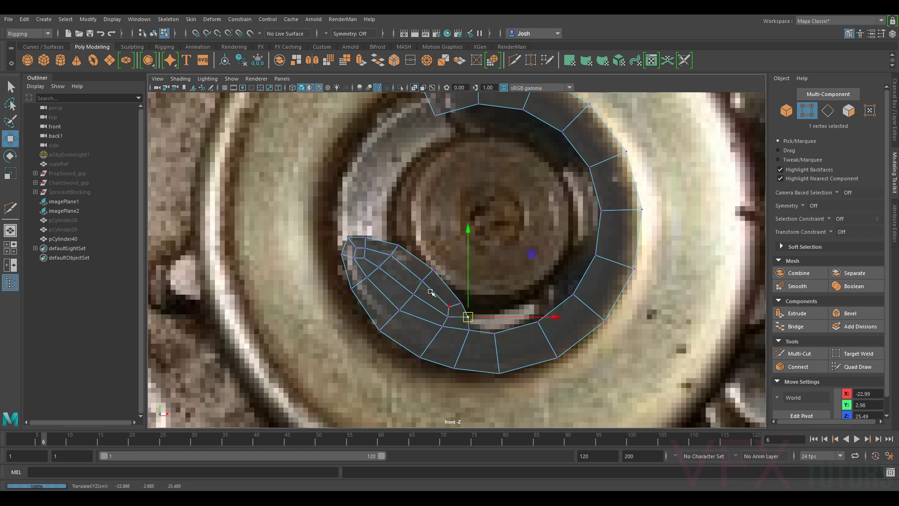
left_click(443, 327)
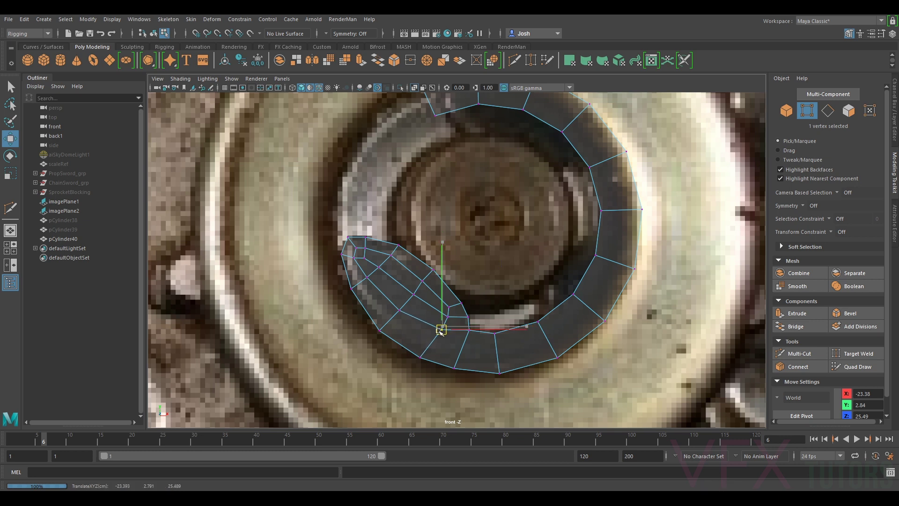
middle_click_drag(588, 301, 547, 299, "alt")
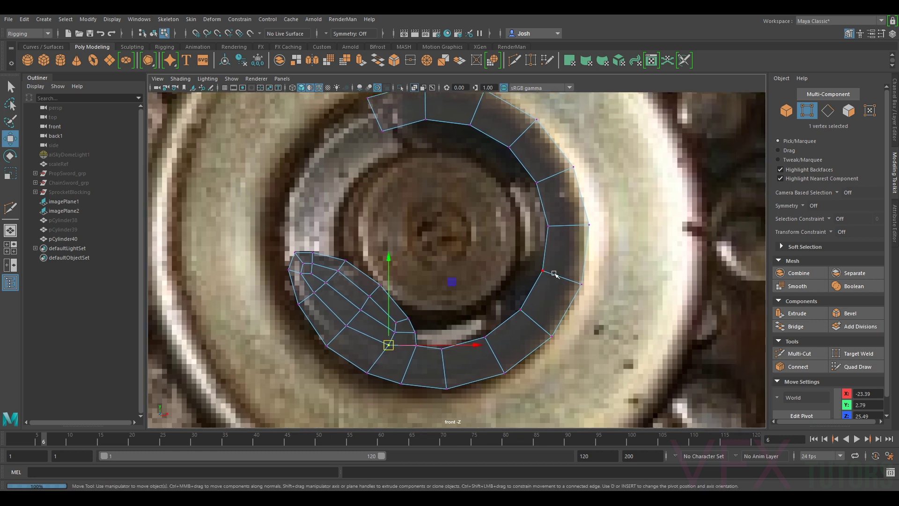
- Extrude the ring's lower-right inner edge inward as a new face, rotating and scaling its free edge to follow the reference's bump
right_click_drag(552, 301, 551, 256)
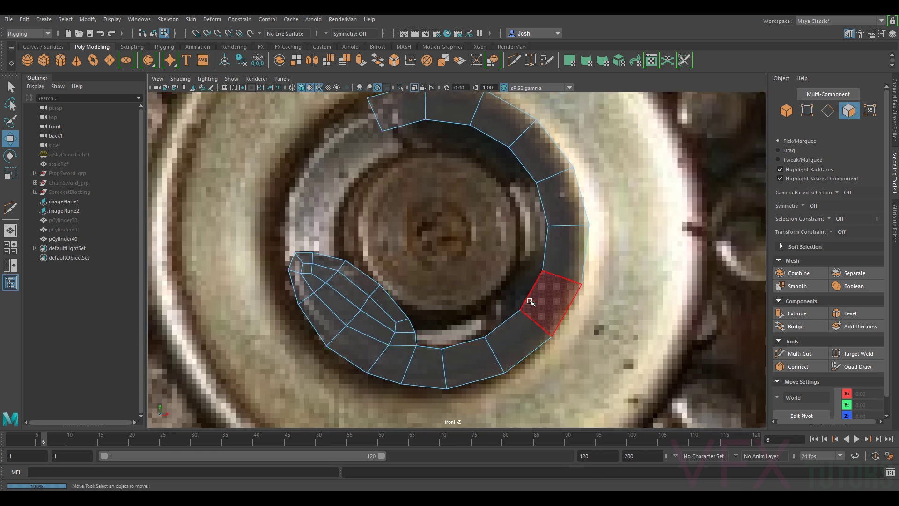
right_click(534, 293)
left_click(538, 206)
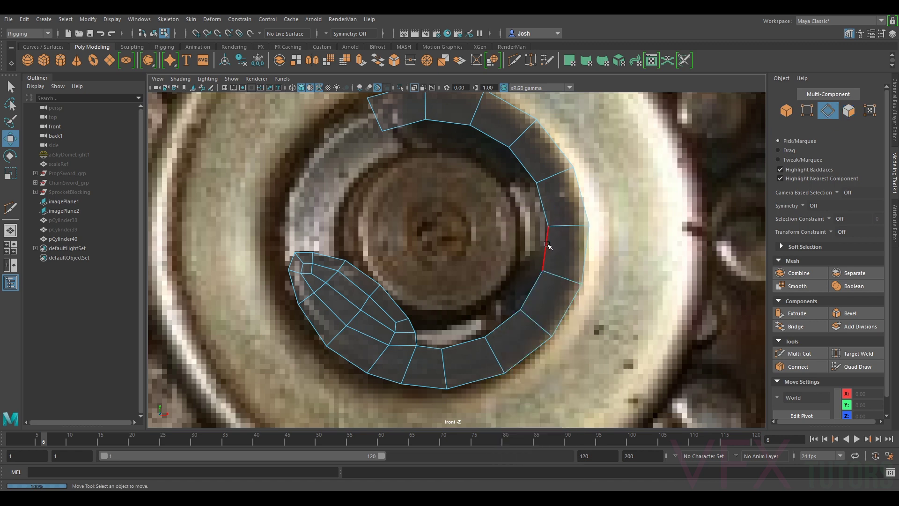
left_click(515, 317)
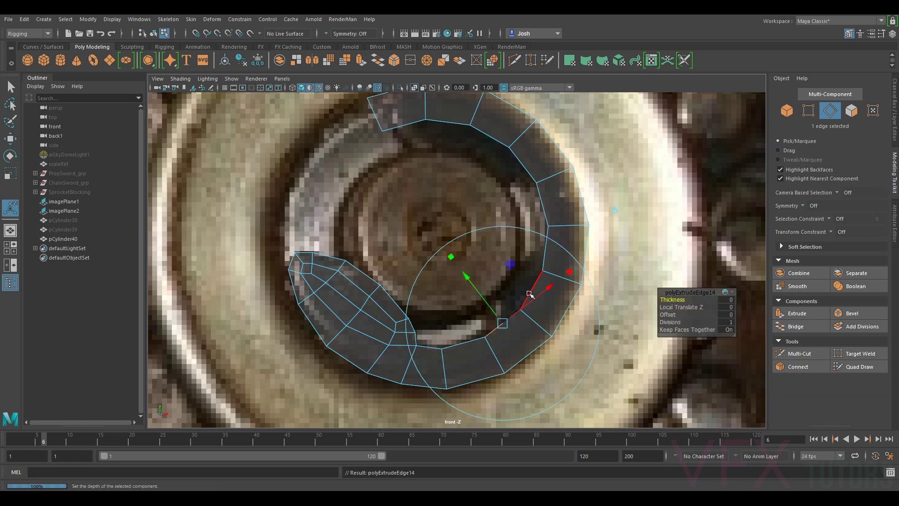
left_click_drag(503, 322, 502, 298)
key("e")
left_click_drag(529, 247, 535, 267)
key("r")
left_click_drag(503, 298, 489, 302)
key("w")
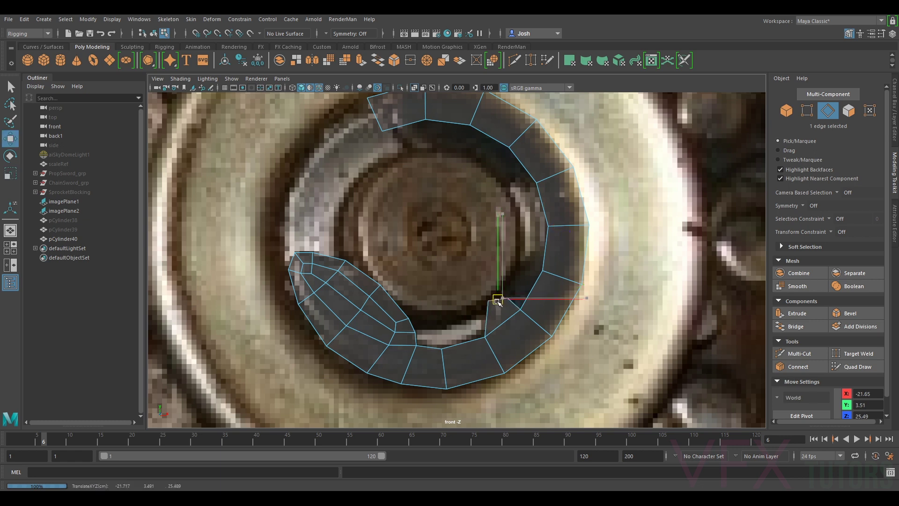
- Extrude the free edge twice more up along the bump, angling the strip back toward the ring's right inner edge
left_click_drag(498, 302, 507, 267)
key("e")
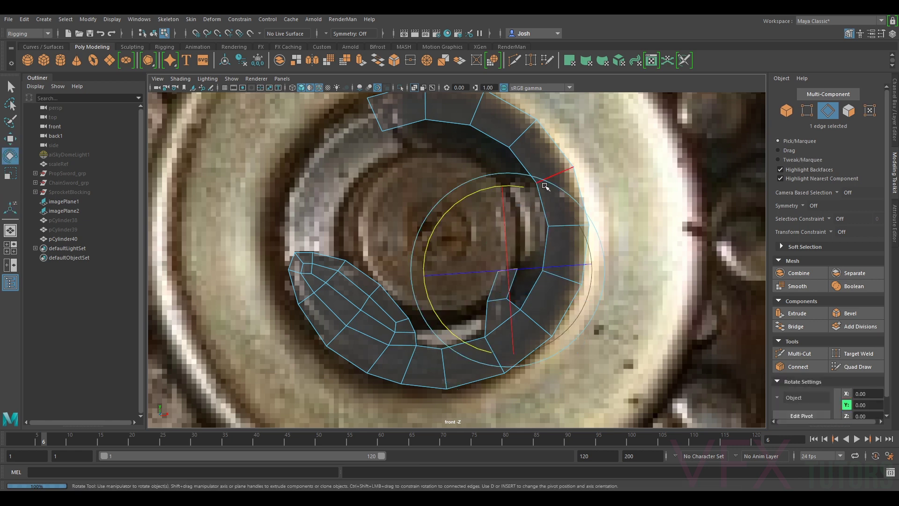
key("w")
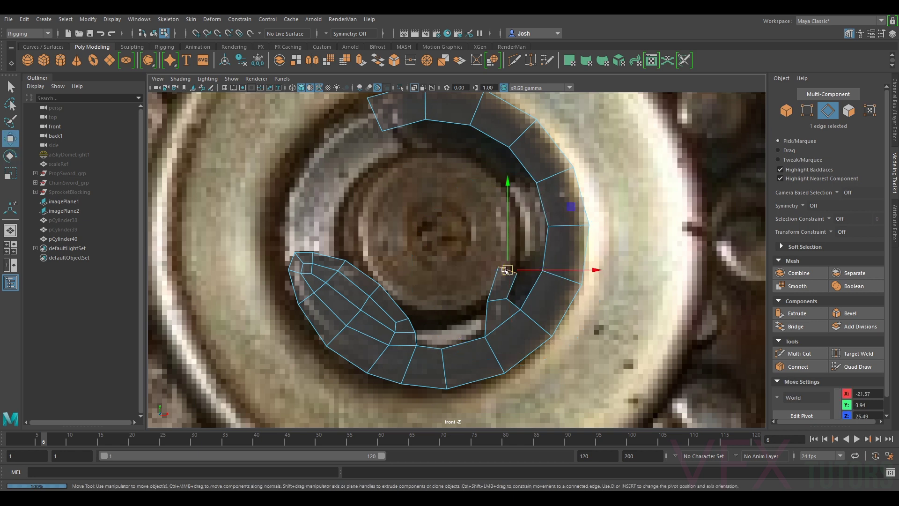
left_click_drag(506, 266, 528, 255)
key("ctrl+e")
key("w")
- Target-weld the strip's end vertices onto the ring's nearby inner vertices, closing the strip around a gap
key("F9")
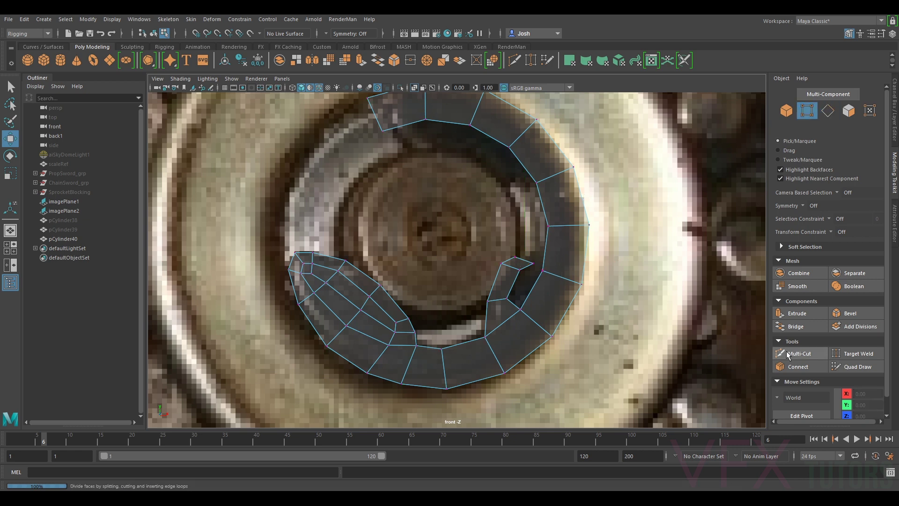
left_click(852, 353)
left_click_drag(532, 247, 547, 227)
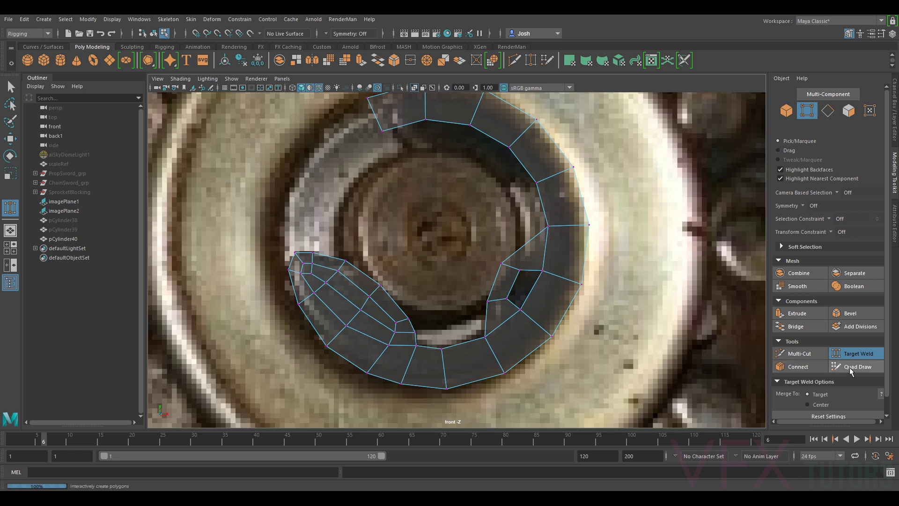
left_click(857, 353)
- Bridge the two facing long edges of the gap and insert an edge loop across the new bump faces
key("F10")
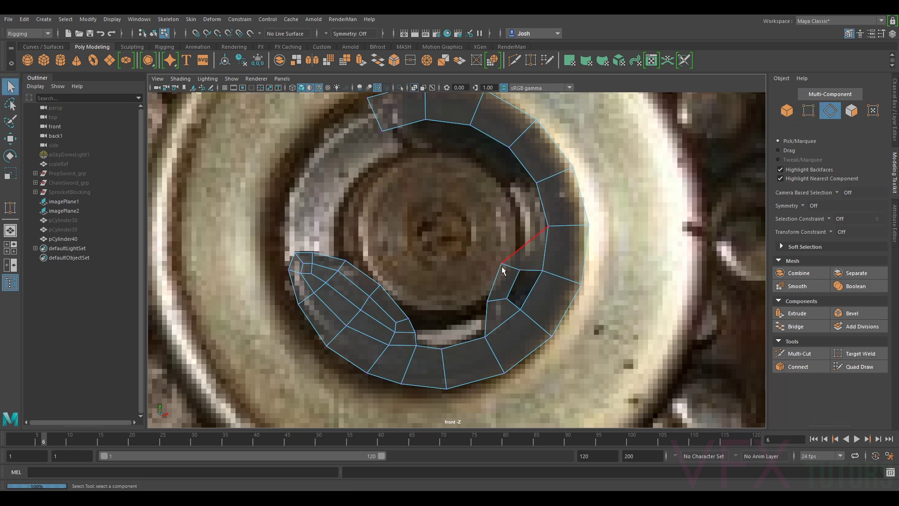
left_click(515, 286)
left_click(532, 291, "shift")
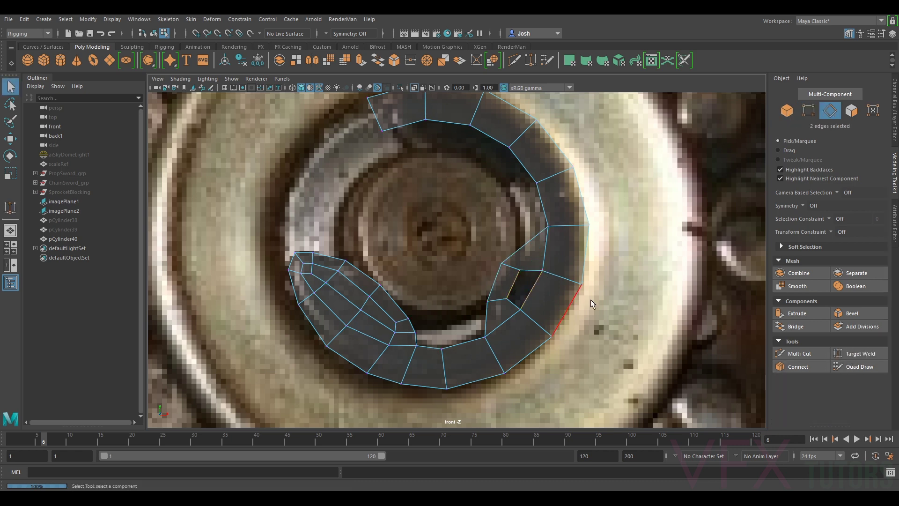
left_click(796, 326)
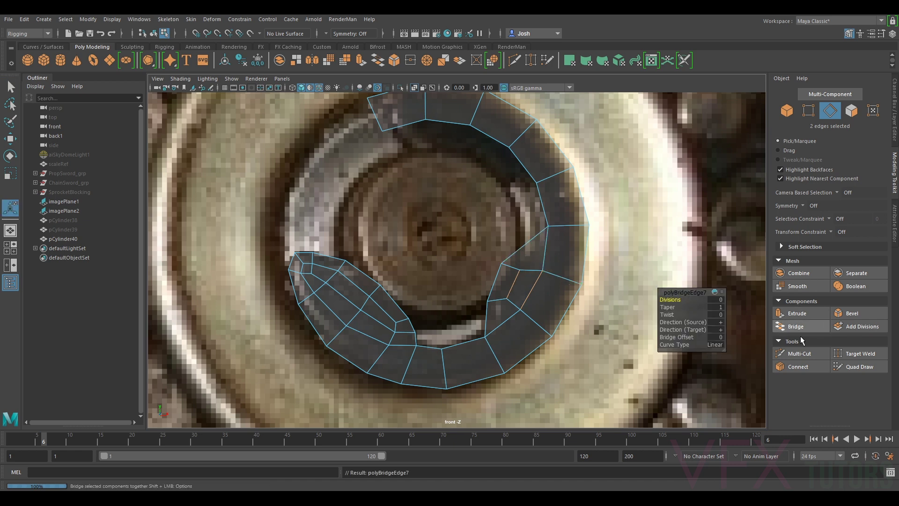
left_click(799, 354)
left_click(529, 289, "ctrl")
left_click(795, 355)
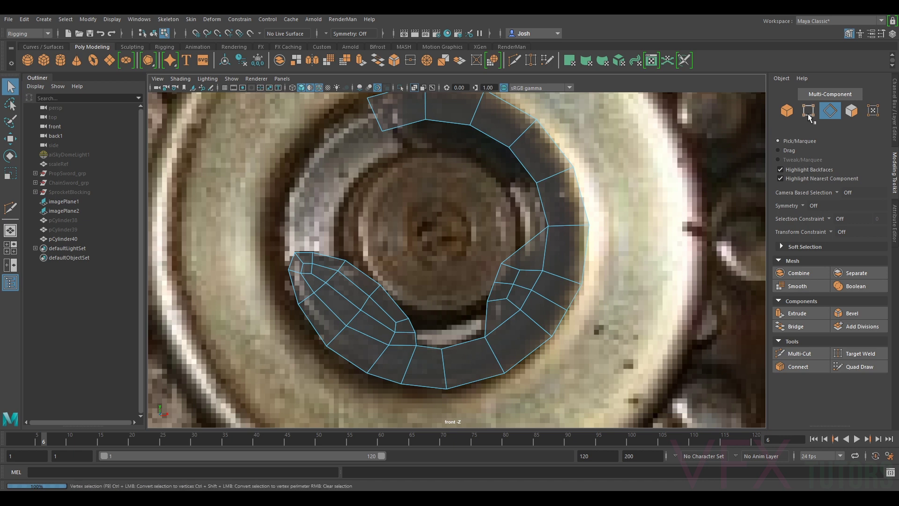
- Reposition the bump's upper corner, the vertices beside it and the adjacent outer ring vertex to even the upper faces
left_click(808, 110)
scroll(543, 356, "up", 3)
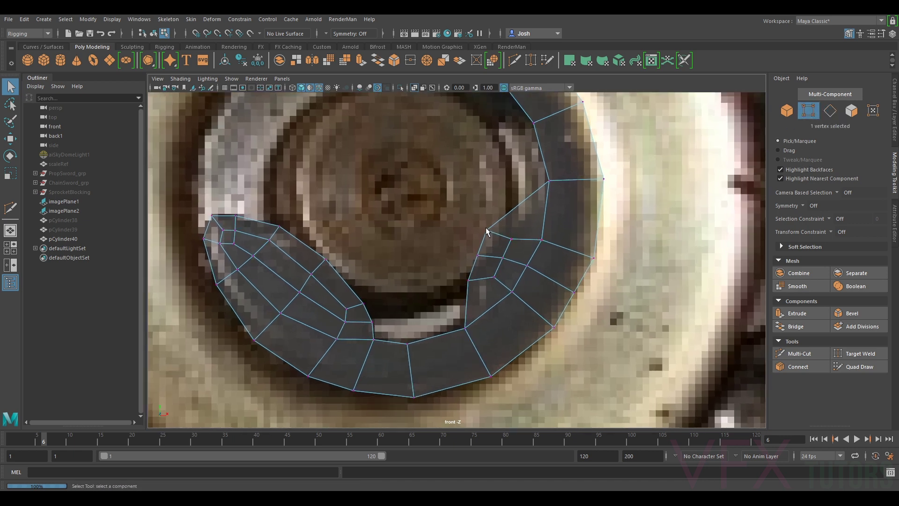
key("w")
left_click_drag(486, 231, 550, 231)
left_click(512, 241)
left_click(542, 240)
left_click(595, 258)
left_click_drag(595, 258, 597, 244)
- Spread the bump's lower interior vertex, the outer ring vertices beside it and the inner ring vertex above the bump
left_click(510, 295)
left_click_drag(509, 295, 497, 309)
left_click(554, 327)
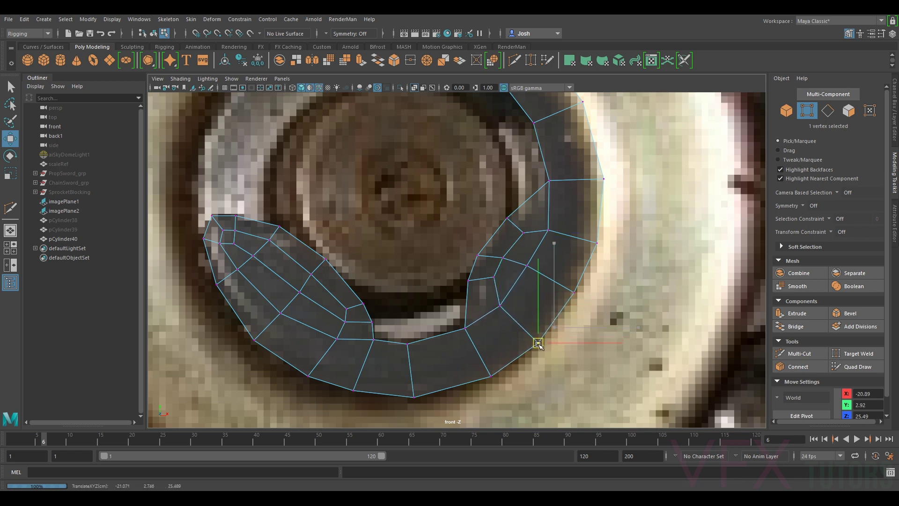
left_click_drag(555, 328, 575, 297)
left_click(546, 181)
left_click_drag(546, 182, 554, 195)
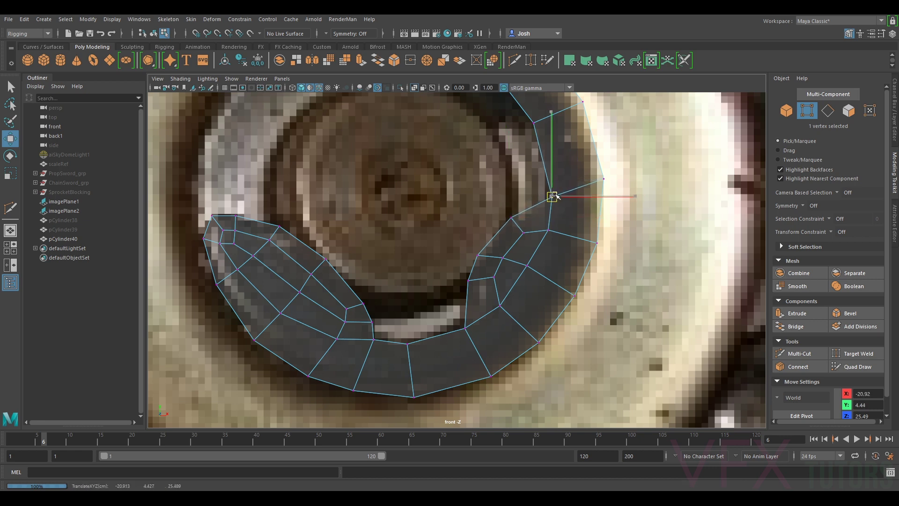
- Refine the bump's inner border vertices, the ring's bottom vertices and its right outer vertex to follow the reference outline
mouse_move(478, 255)
left_mouse_down()
mouse_move(489, 231)
mouse_move(510, 218)
mouse_move(485, 244)
left_mouse_up()
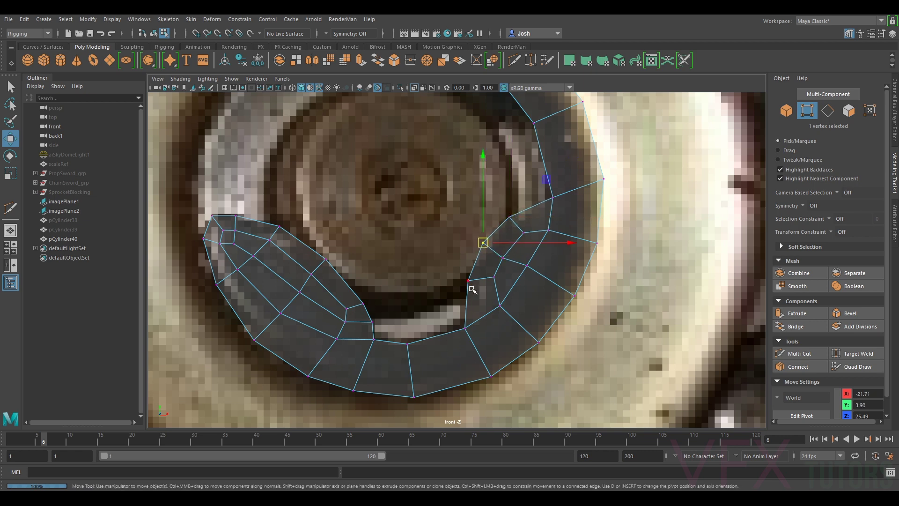
left_click_drag(468, 328, 468, 327)
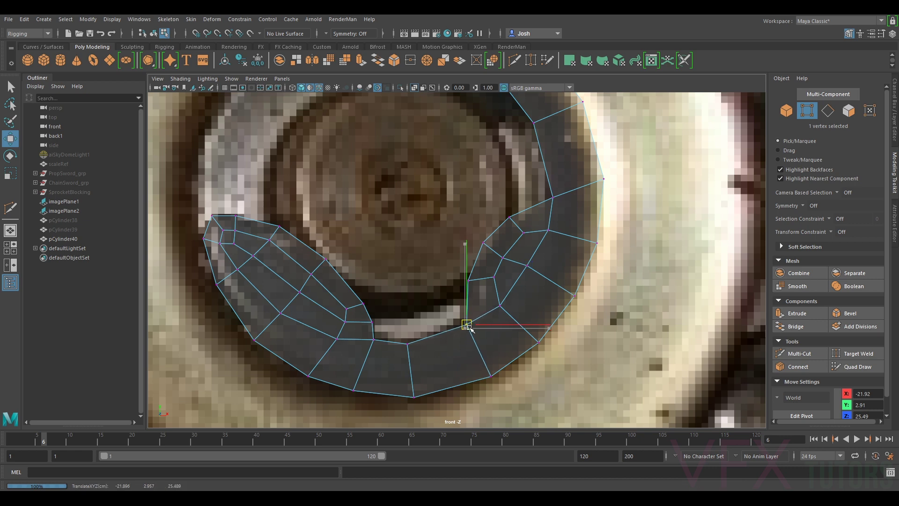
left_click_drag(409, 345, 417, 344)
left_click(415, 396)
left_click_drag(416, 397, 418, 395)
scroll(548, 258, "down", 5)
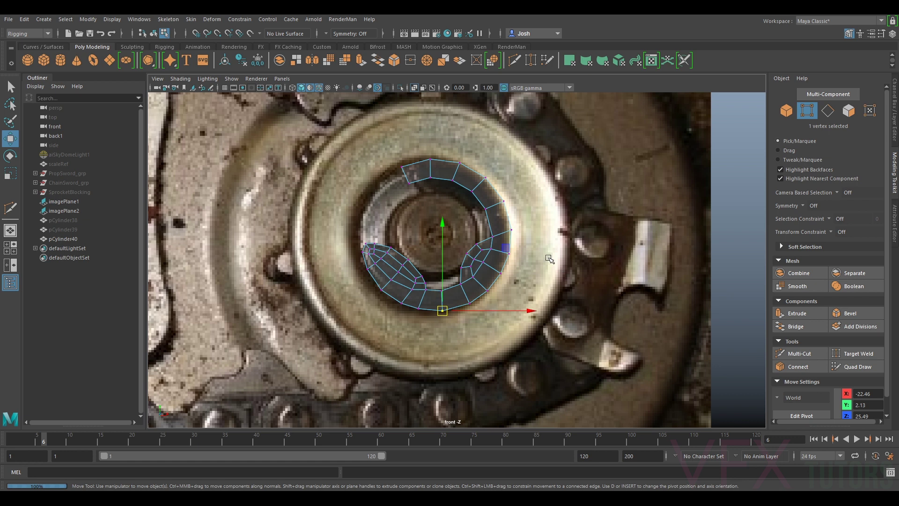
scroll(468, 251, "up", 5)
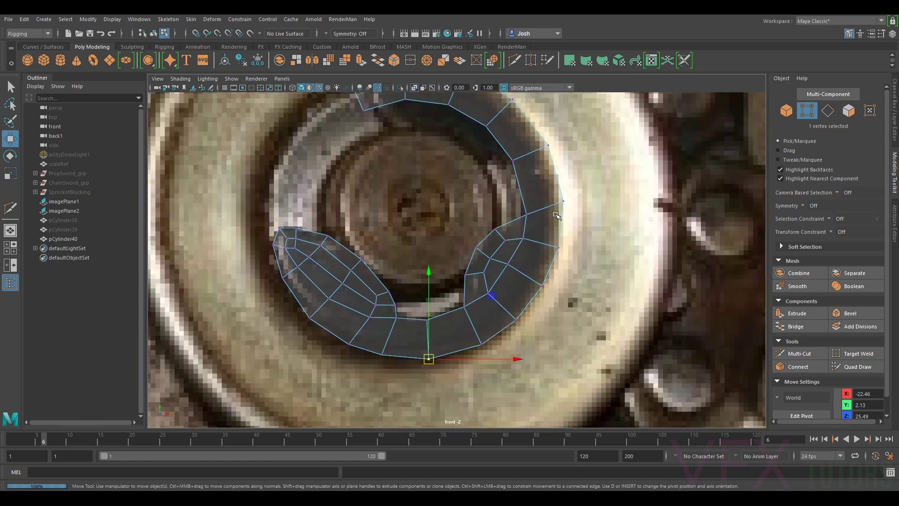
left_click(562, 204)
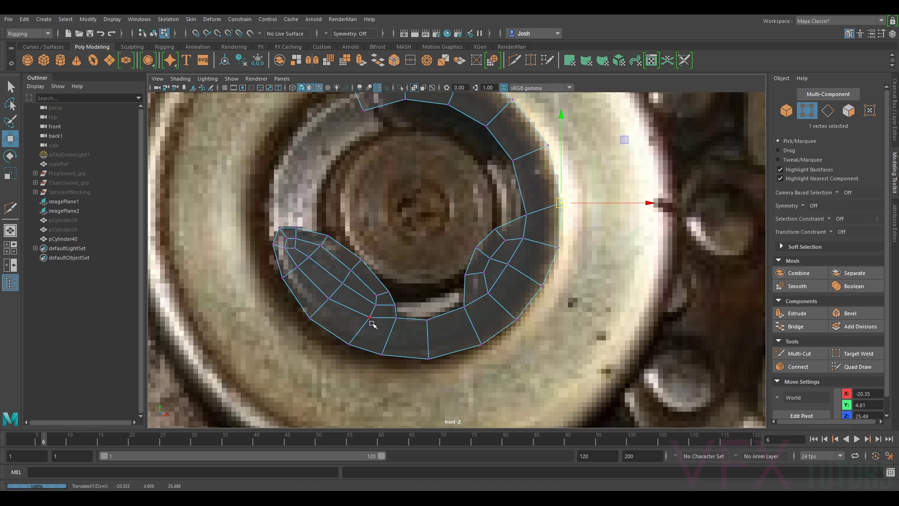
scroll(385, 217, "down", 3)
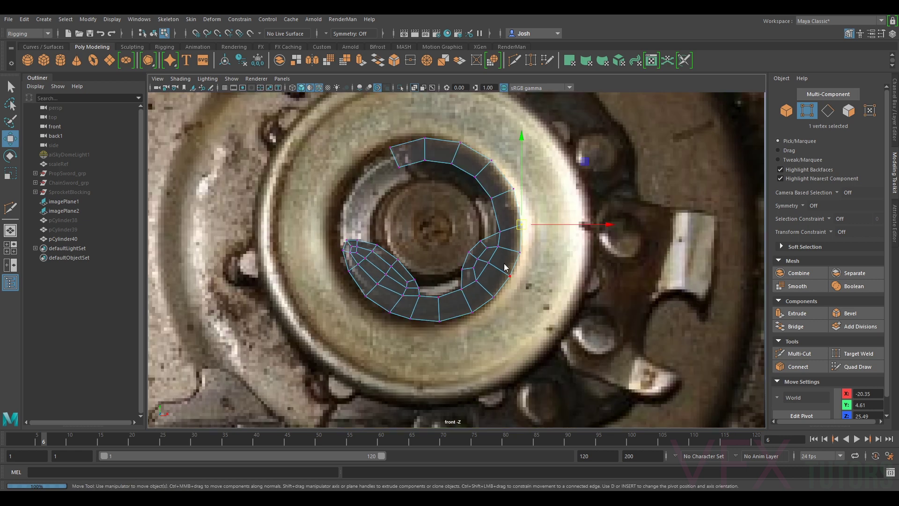
- Duplicate the clip as a mirrored copy with Scale X -2.359 and rotate the copy to Rotate Z 118.947
right_click_drag(504, 263, 545, 206)
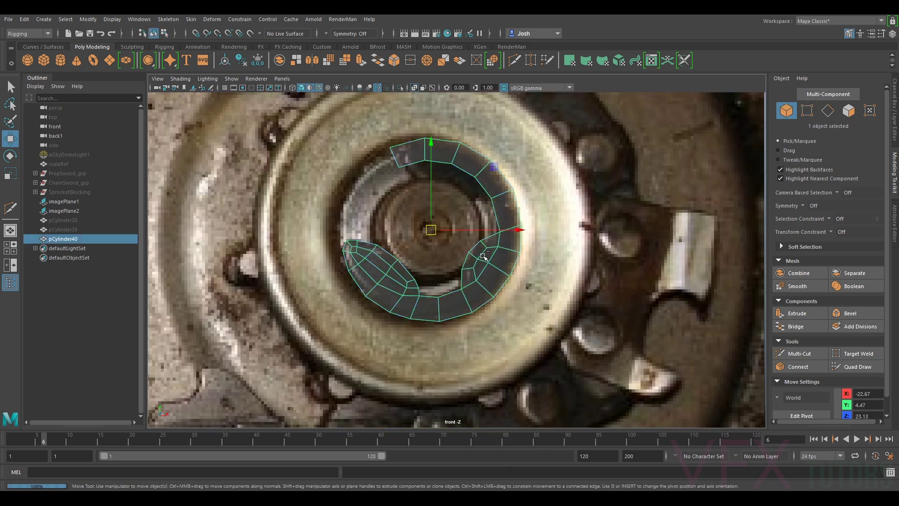
key("ctrl+d")
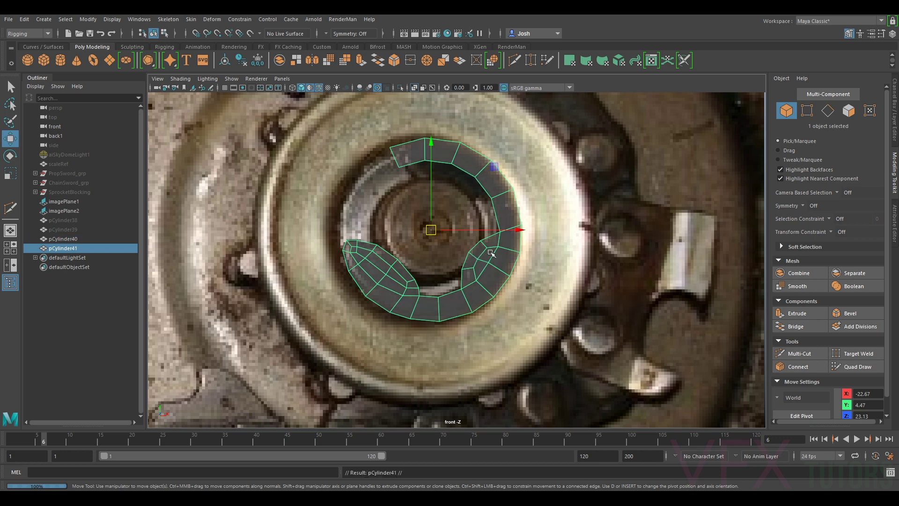
left_click(894, 126)
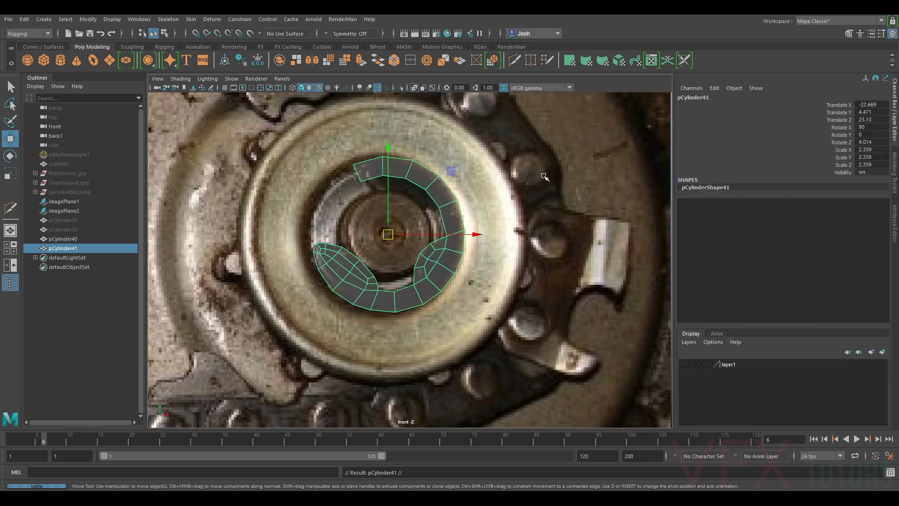
left_click_drag(436, 230, 429, 231)
key("ctrl+z")
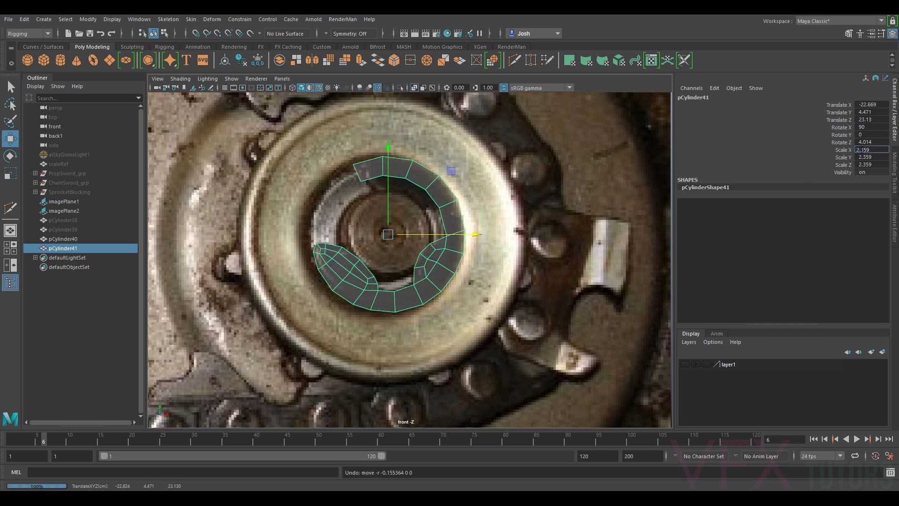
type("-")
key("Return")
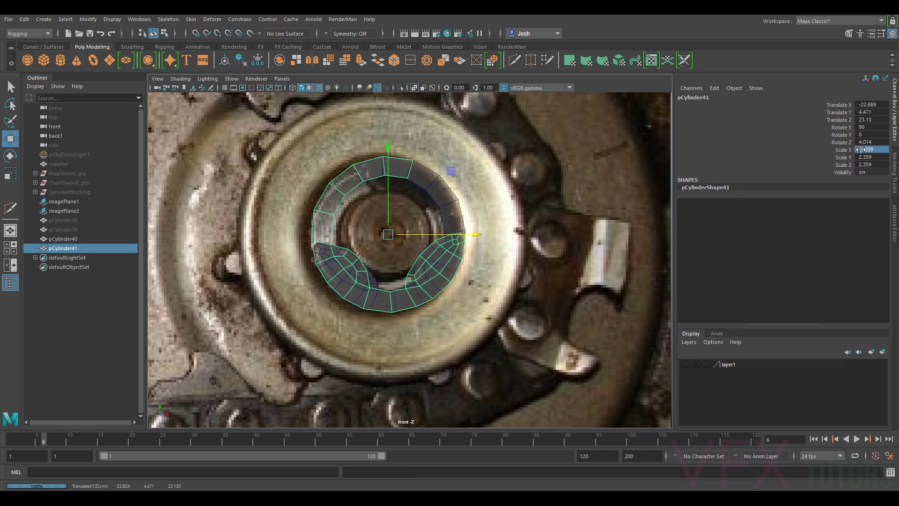
key("e")
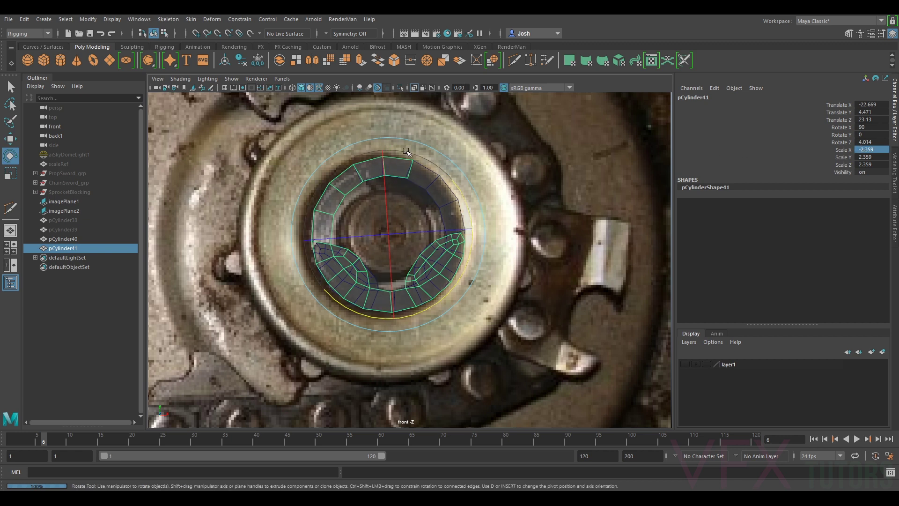
left_click_drag(355, 314, 492, 232)
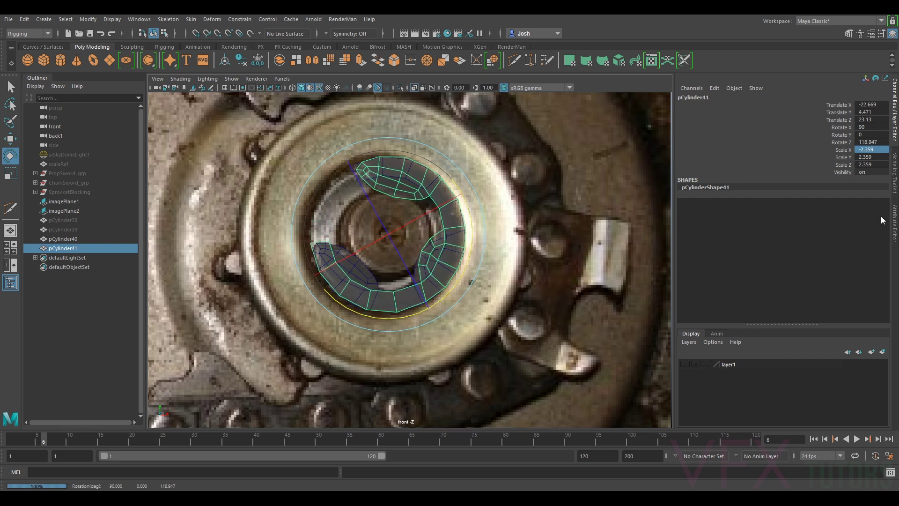
- Delete the mirrored copy's lower faces that overlap the original clip, keeping its upper hook end
left_click(895, 185)
left_click(849, 110)
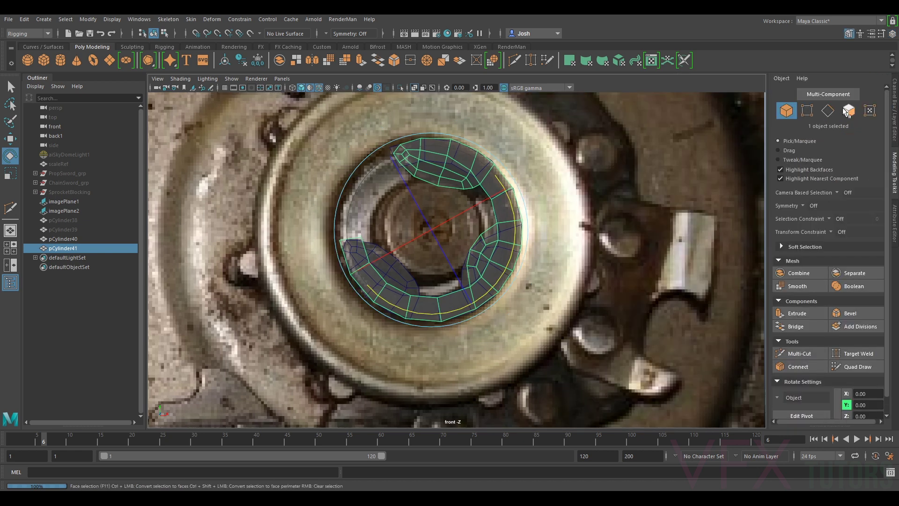
left_click(423, 307)
left_click_drag(313, 370, 523, 225)
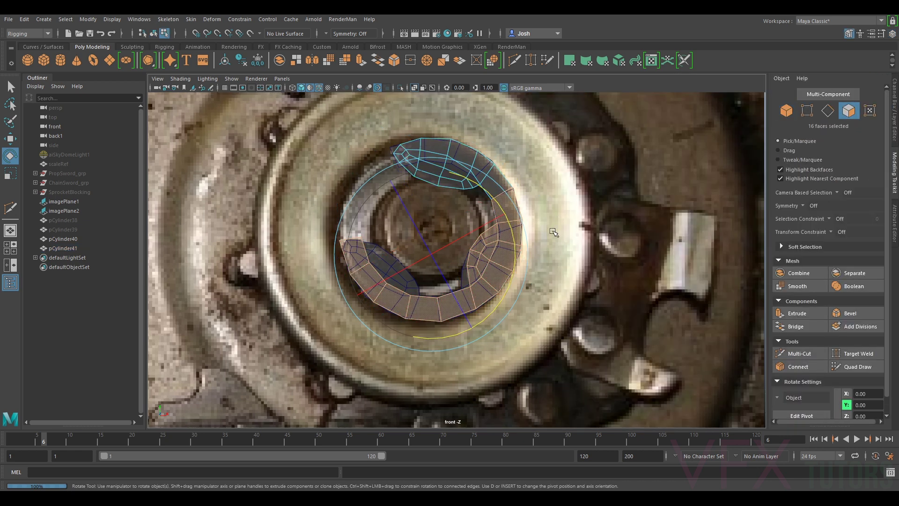
left_click(551, 233)
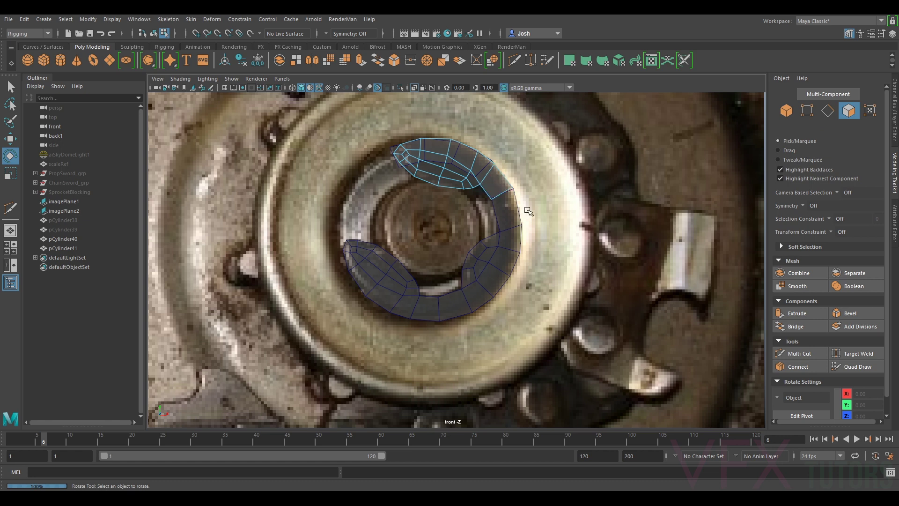
left_click(848, 111)
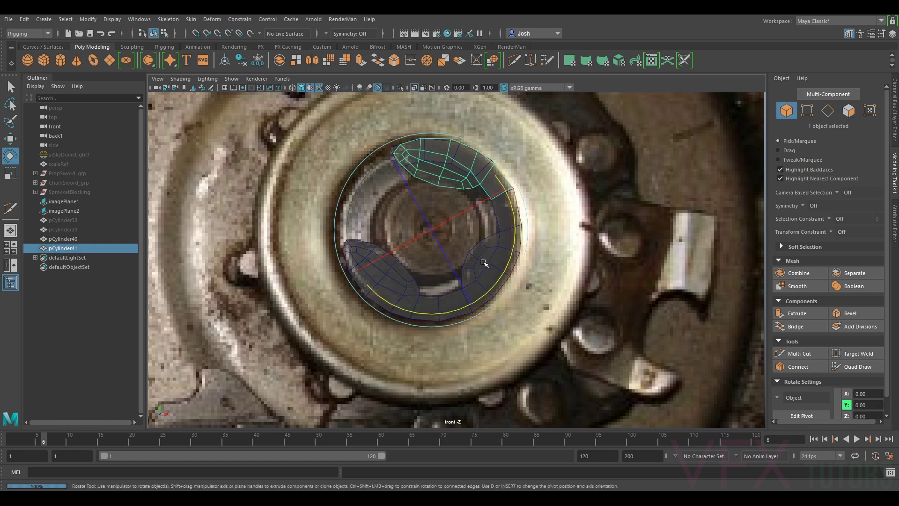
- Delete the original clip's plain upper-end faces beneath the mirrored hook and return to object selection
left_click(522, 312)
left_click(479, 289)
right_click_drag(478, 288, 522, 237)
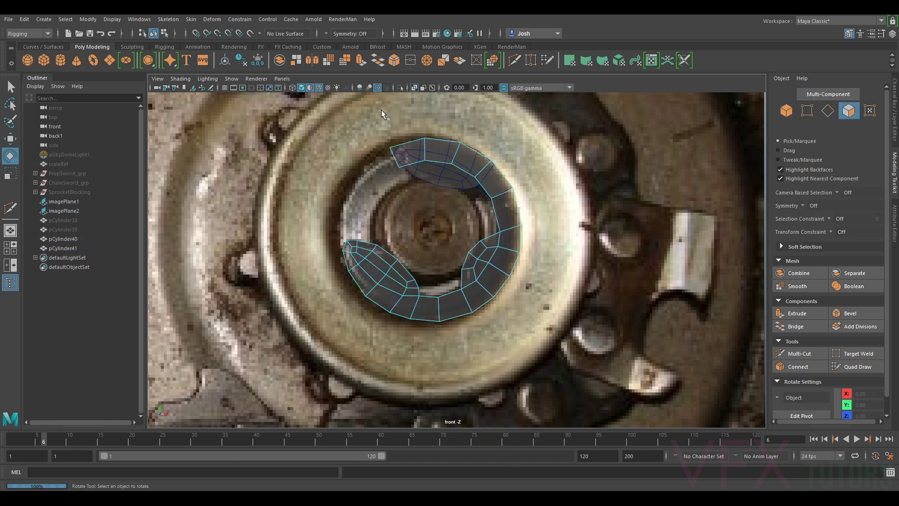
left_click_drag(369, 123, 513, 179)
left_click_drag(337, 108, 515, 174)
left_click(527, 173)
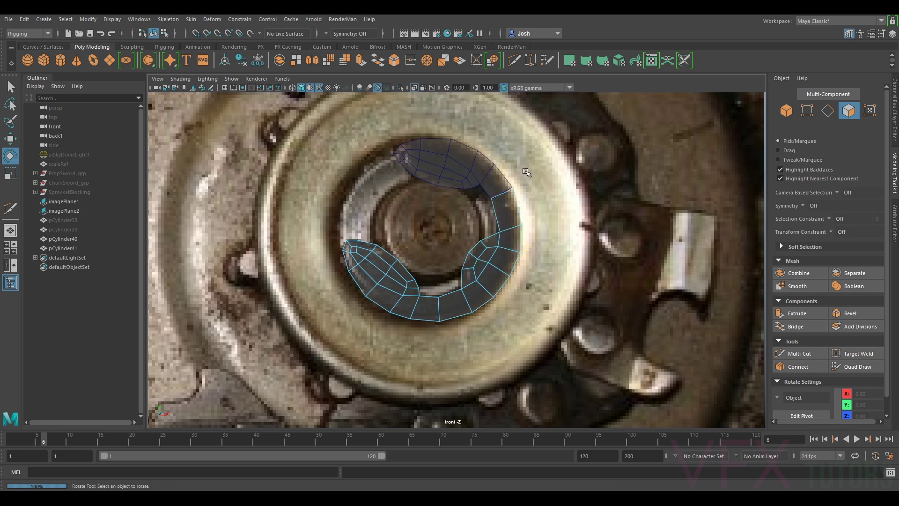
right_click_drag(515, 206, 502, 179)
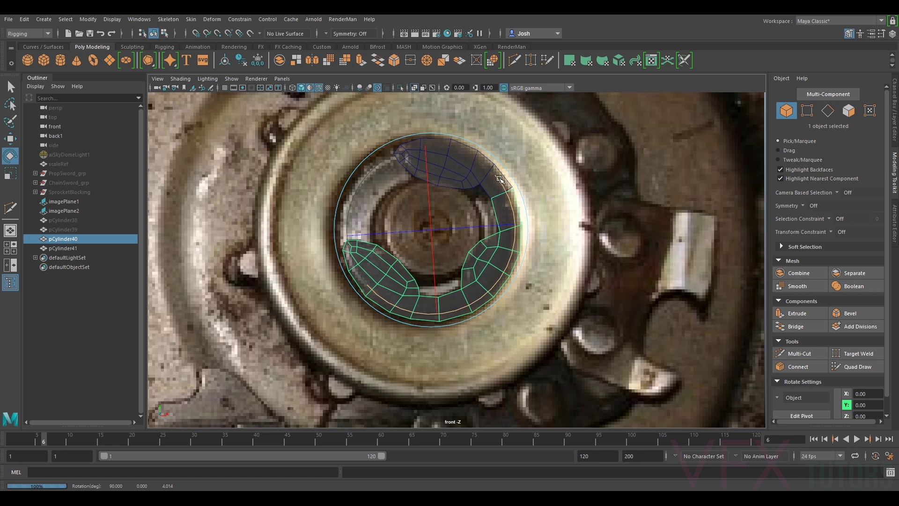
- Combine the original clip and its mirrored hook end into a single mesh with the Modeling tools
key("q")
left_click(497, 176, "shift")
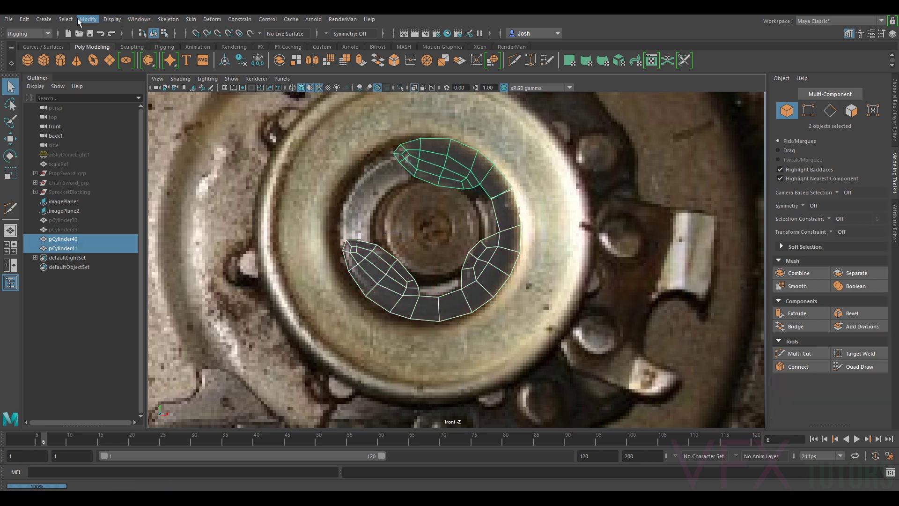
left_click(48, 34)
left_click(49, 43)
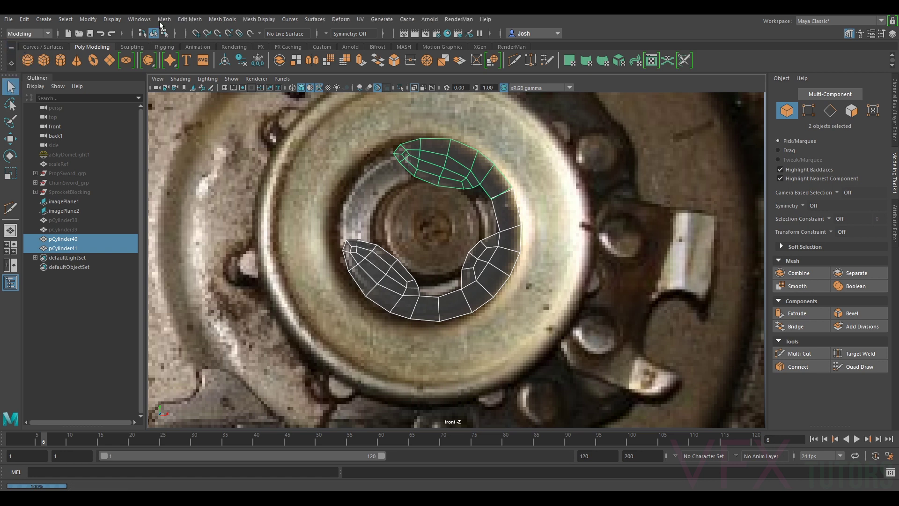
left_click(164, 20)
left_click(184, 53)
key("w")
scroll(511, 198, "up", 2)
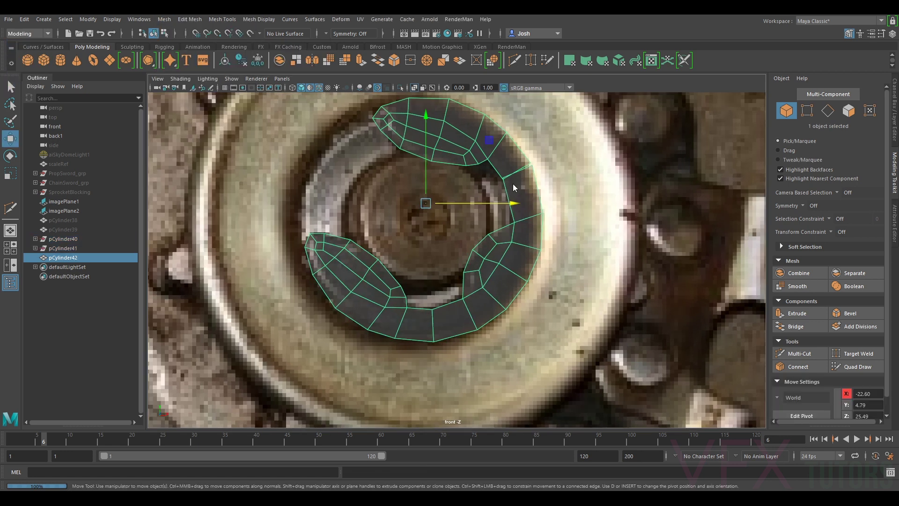
- Merge the overlapping inner and outer vertex pairs at the seam where the mirrored hook joins the ring
right_click_drag(514, 185, 490, 177)
left_click_drag(490, 171, 521, 190)
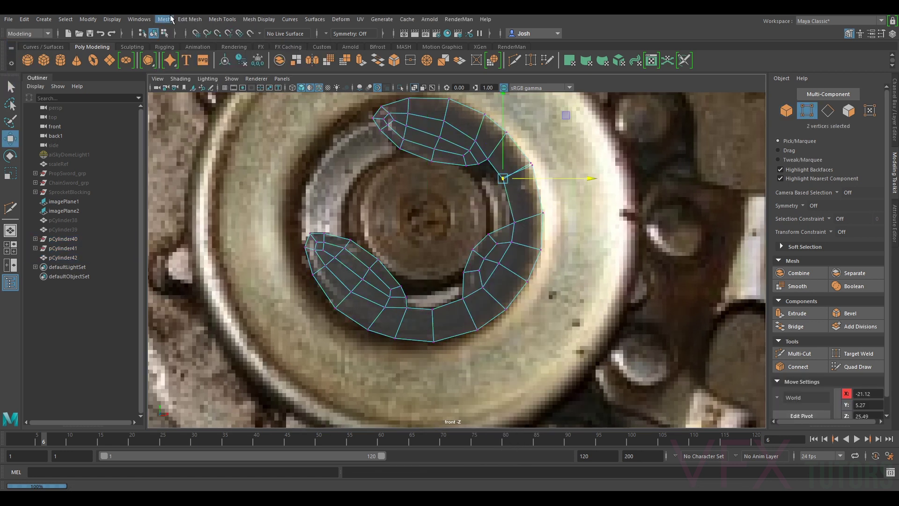
left_click(189, 19)
left_click(258, 128)
left_click_drag(538, 169, 523, 153)
key("g")
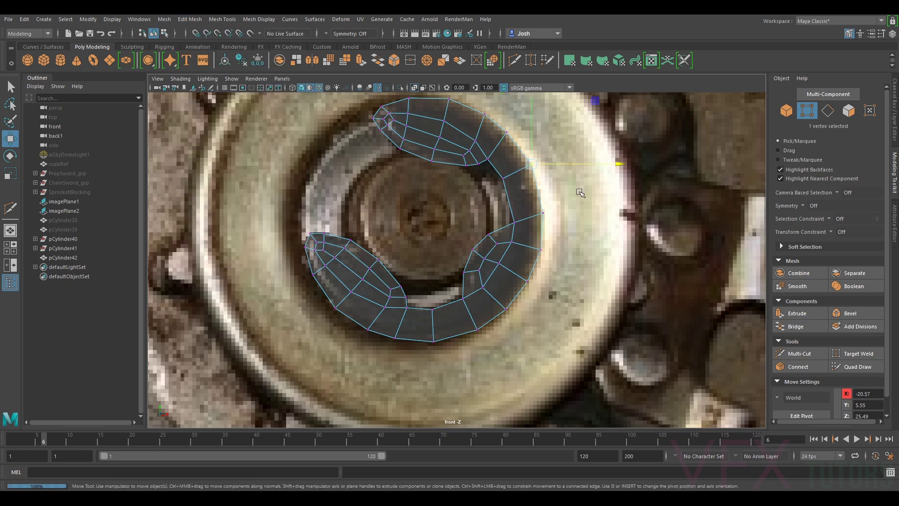
- Shift the two merged seam vertices slightly down along the ring and return to object selection
scroll(556, 176, "up", 2)
middle_click_drag(555, 170, 521, 223, "alt")
left_click(483, 220, "shift")
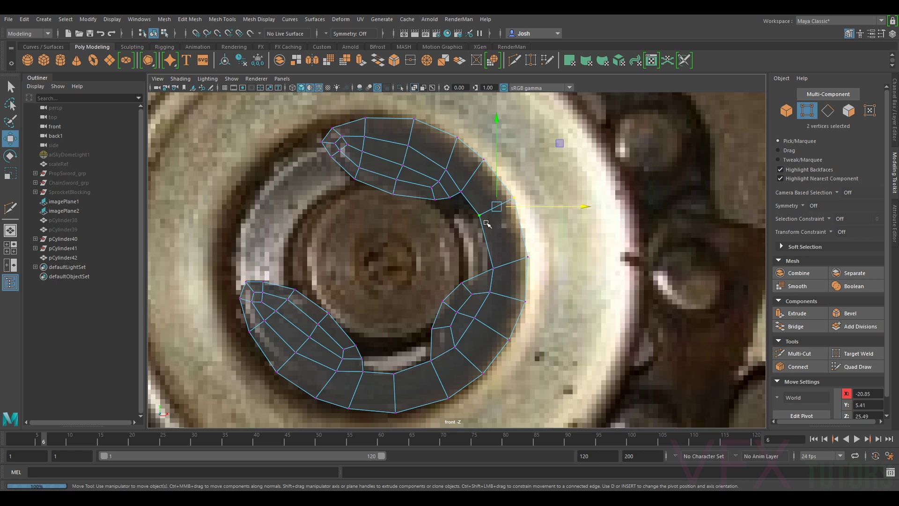
left_click_drag(497, 209, 498, 217)
right_click(535, 238)
right_click_drag(515, 231, 536, 215)
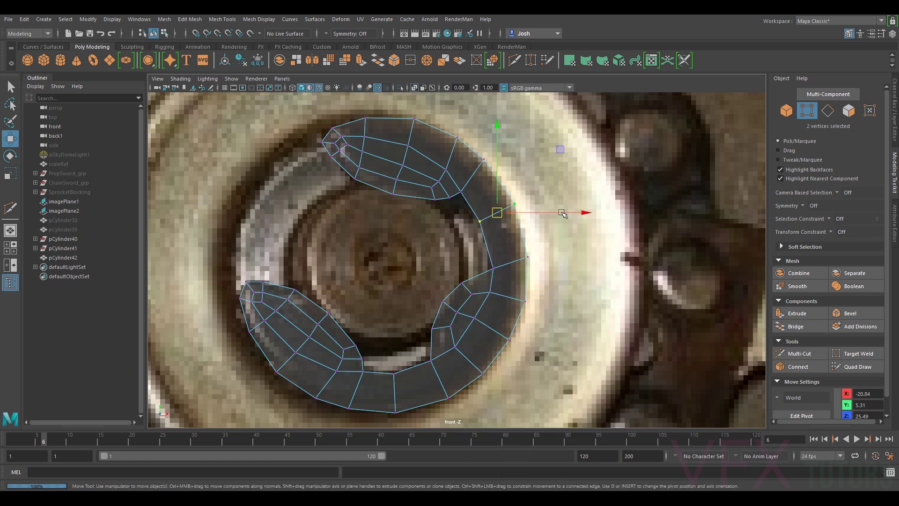
scroll(516, 208, "down", 3)
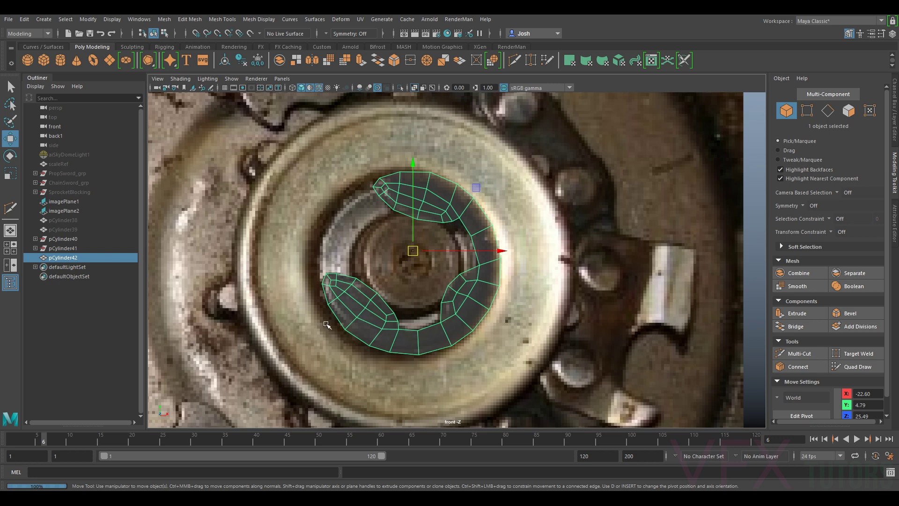
right_click_drag(476, 232, 537, 203)
- Create a polygon cylinder and set its Rotate X to 90 so its cap faces the front view
left_click(65, 61)
scroll(658, 258, "down", 8)
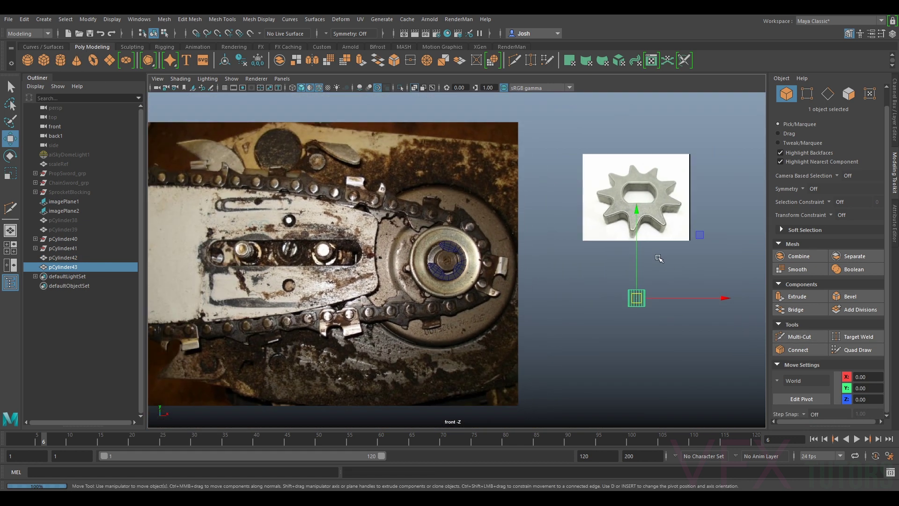
key("e")
left_click_drag(637, 263, 649, 304)
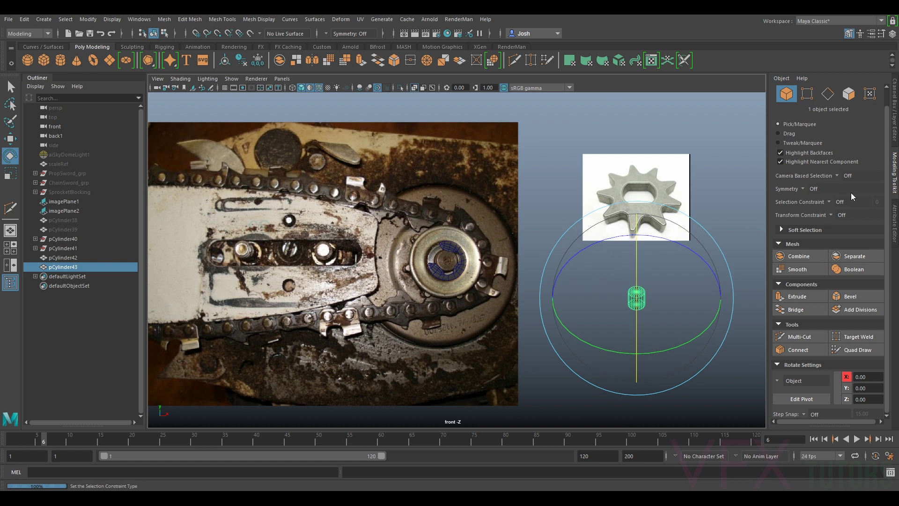
left_click(895, 127)
double_click(869, 127)
type("90")
key("Return")
key("w")
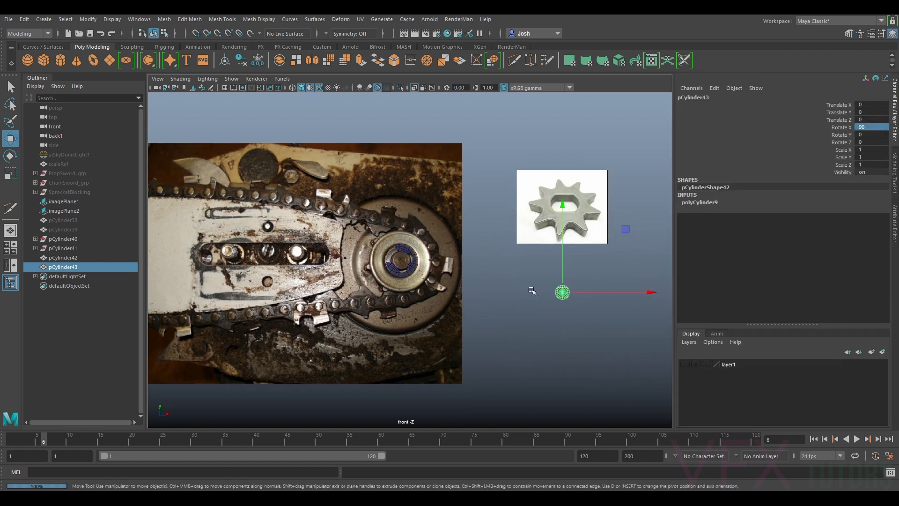
- Move the cylinder over the clip at about X -22.49, Y 4.49 and scale it uniformly to about 1.918
left_click_drag(564, 294, 416, 222)
scroll(409, 265, "up", 5)
key("r")
- Try to point-constrain the cylinder to the clip using the Rigging tools, and undo the constraint
left_click(408, 209)
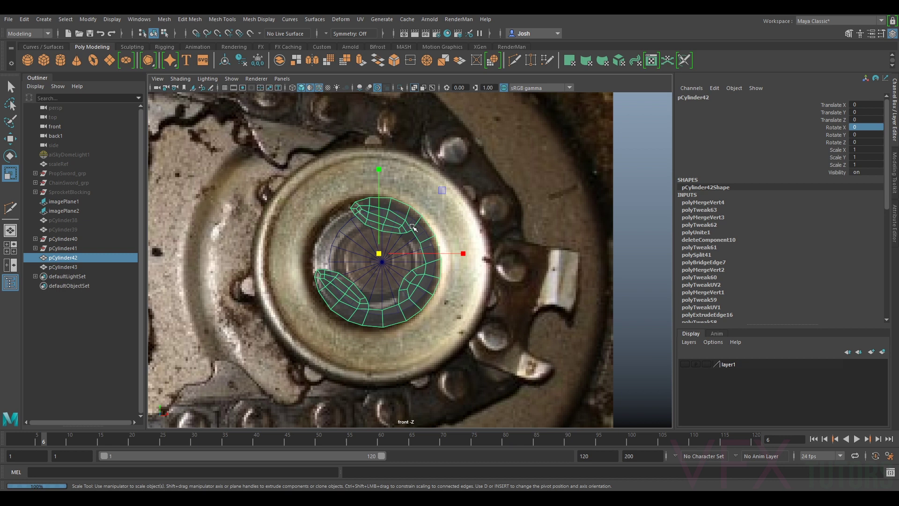
left_click(374, 274, "shift")
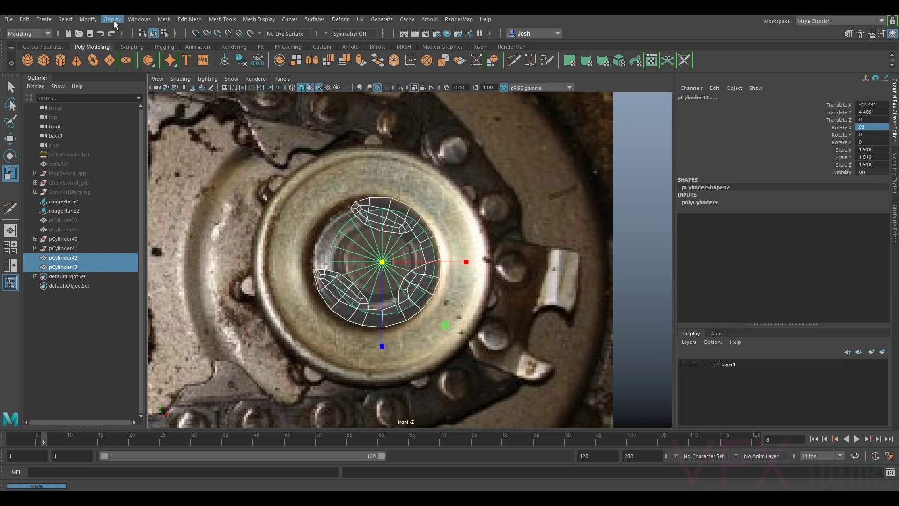
left_click(23, 33)
left_click(32, 56)
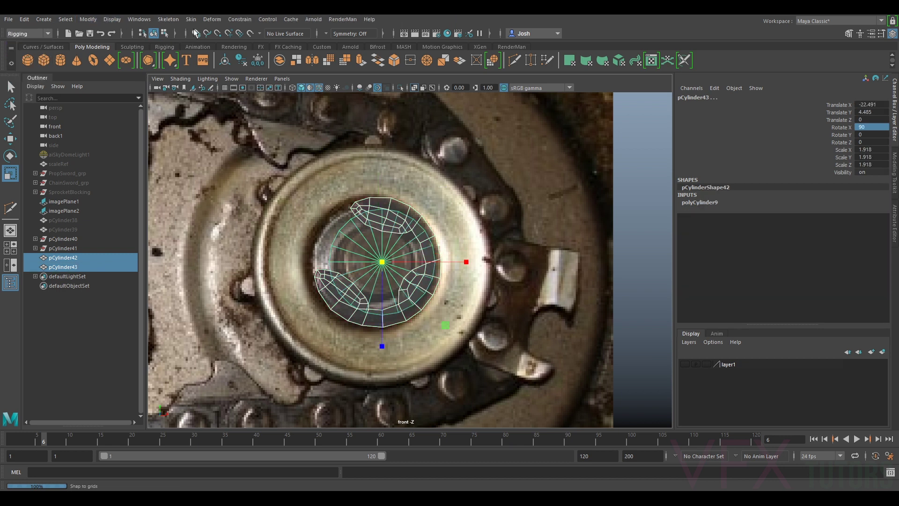
left_click(240, 19)
left_click(255, 55)
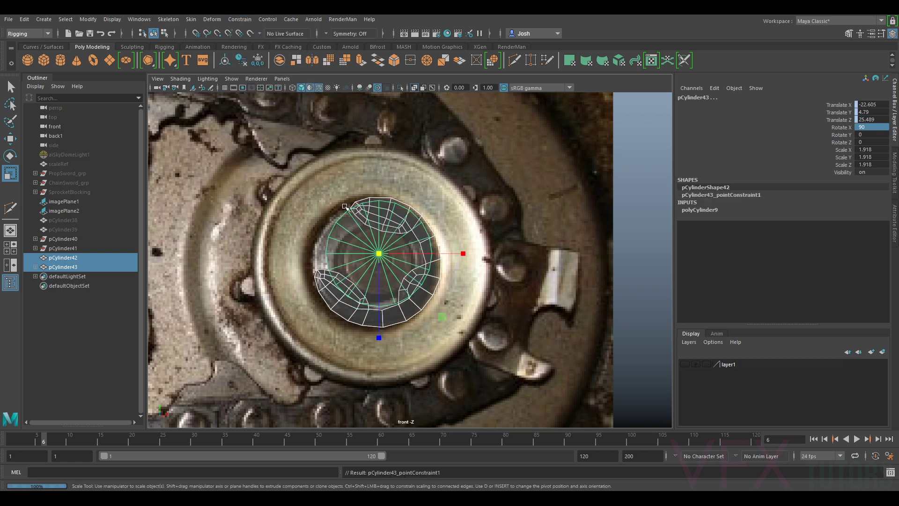
key("ctrl+z")
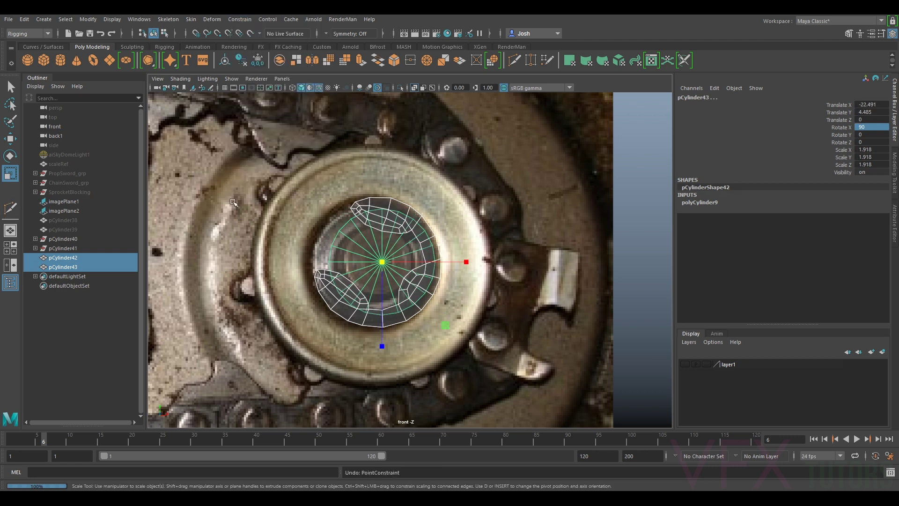
- Center the combined clip's pivot on its geometry
left_click(365, 207)
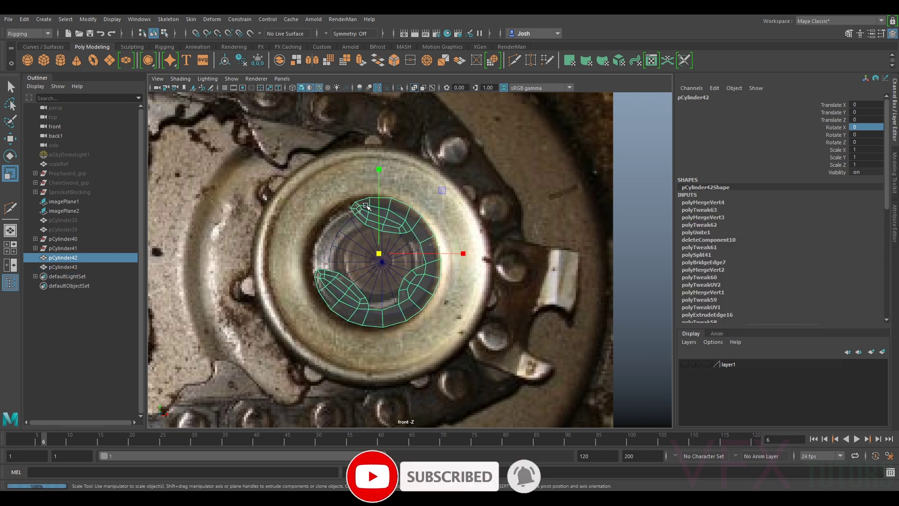
left_click(227, 60)
left_click(355, 241)
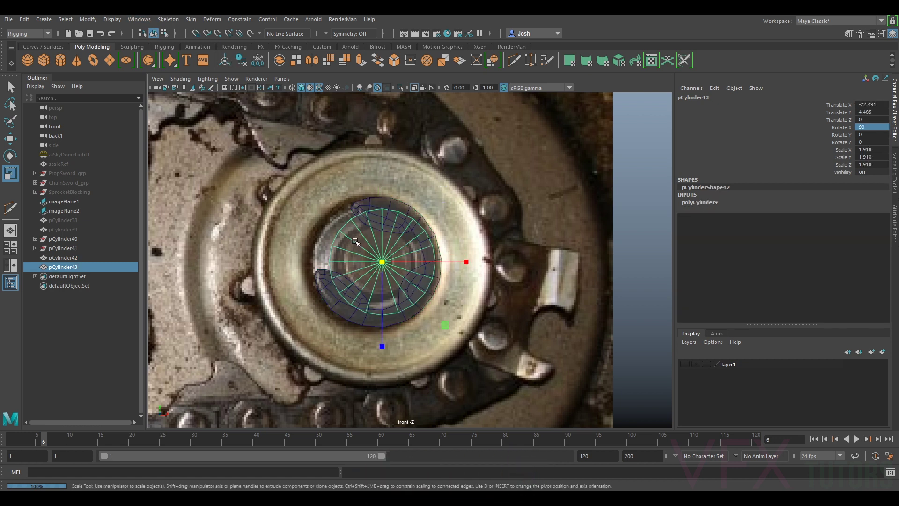
- Align the cylinder to the clip's center with a point constraint, and delete that constraint from beneath the cylinder
left_click(386, 220)
left_click(363, 250, "shift")
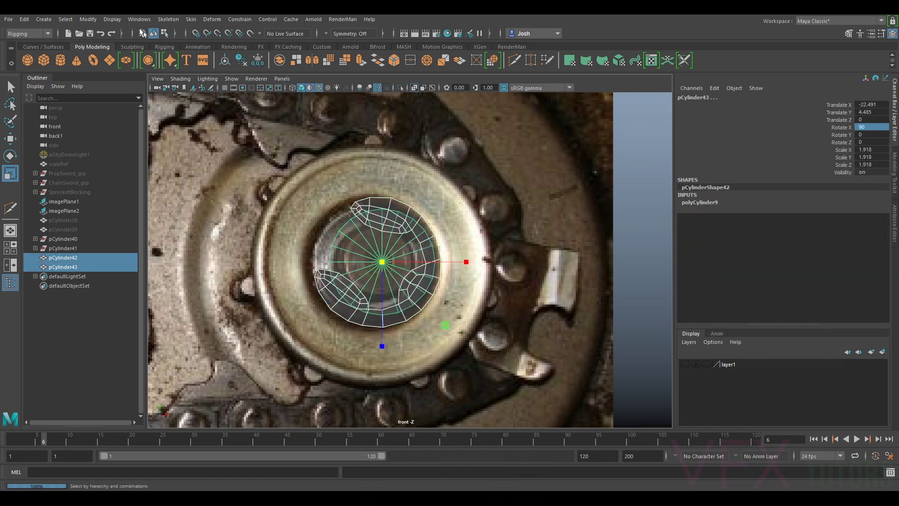
left_click(239, 19)
left_click(251, 53)
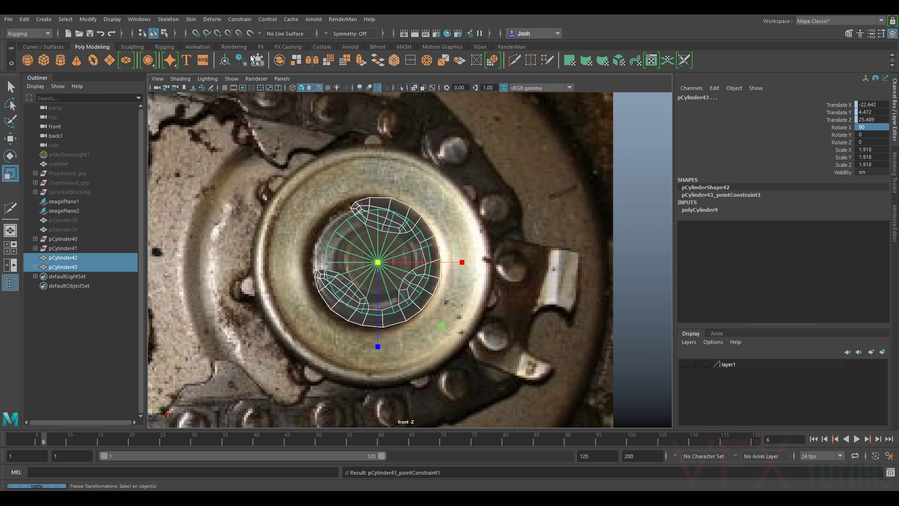
left_click(35, 267)
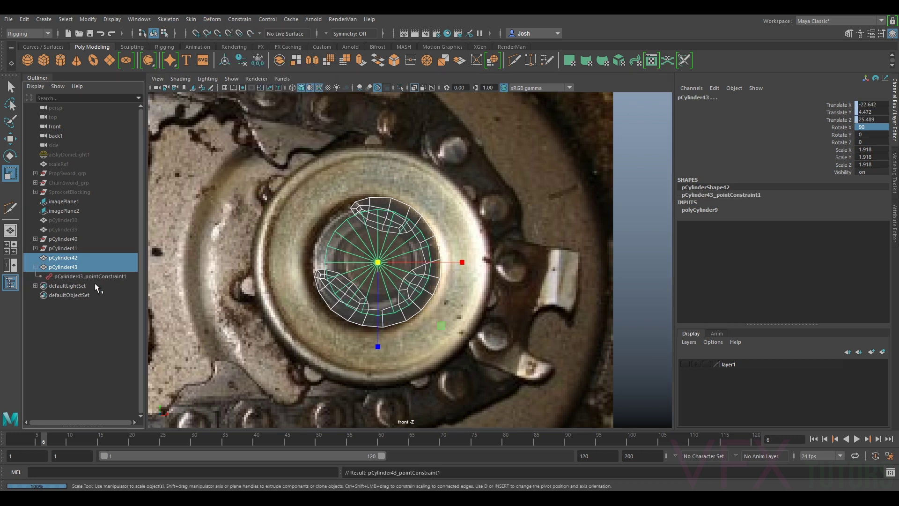
left_click(92, 277)
key("Delete")
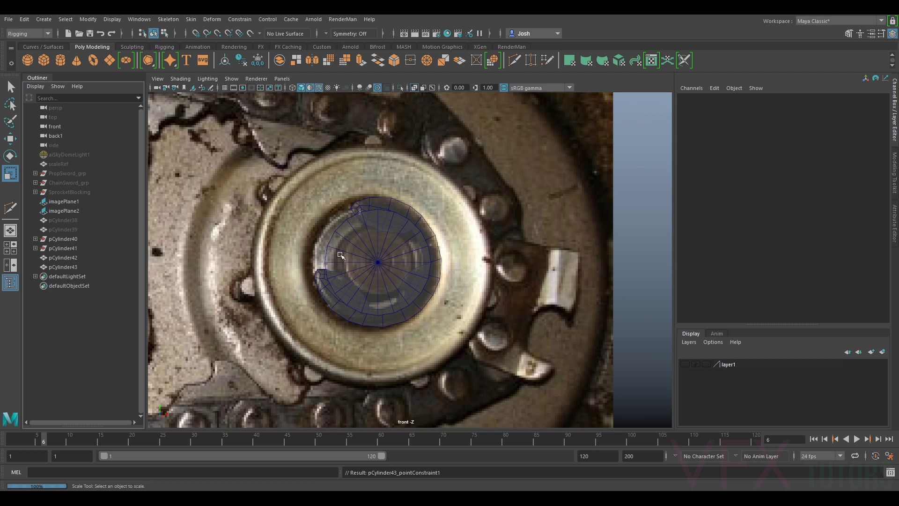
- Scale the cylinder out to the clip's outer edge at 2.308 and back in to 1.827
left_click(400, 255)
left_click_drag(379, 263, 398, 269)
scroll(356, 305, "up", 6)
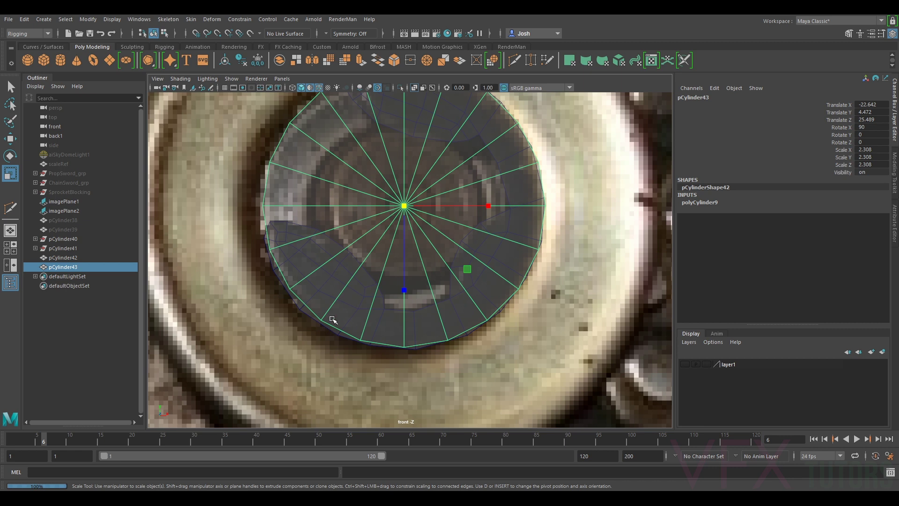
left_click_drag(405, 208, 274, 268)
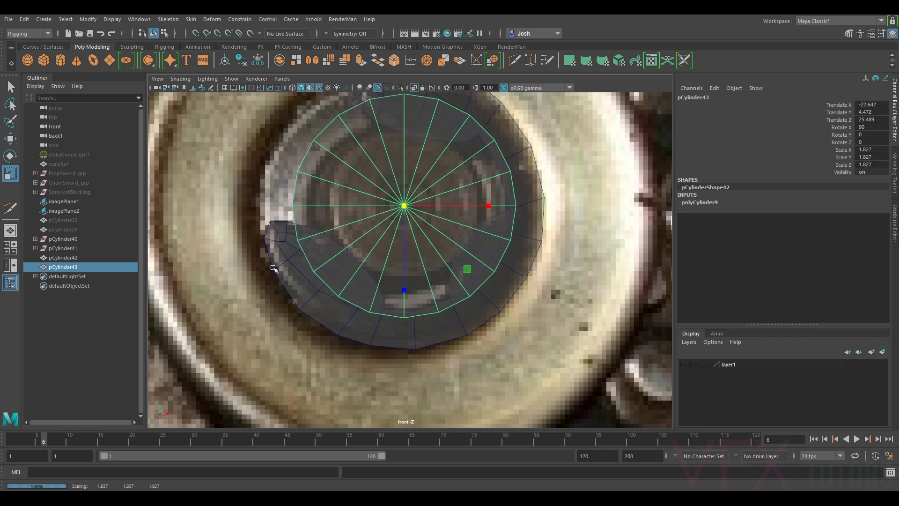
- Examine the clip's outer border segments by selecting its edges from the lower hook around to the upper hook
left_click(275, 272)
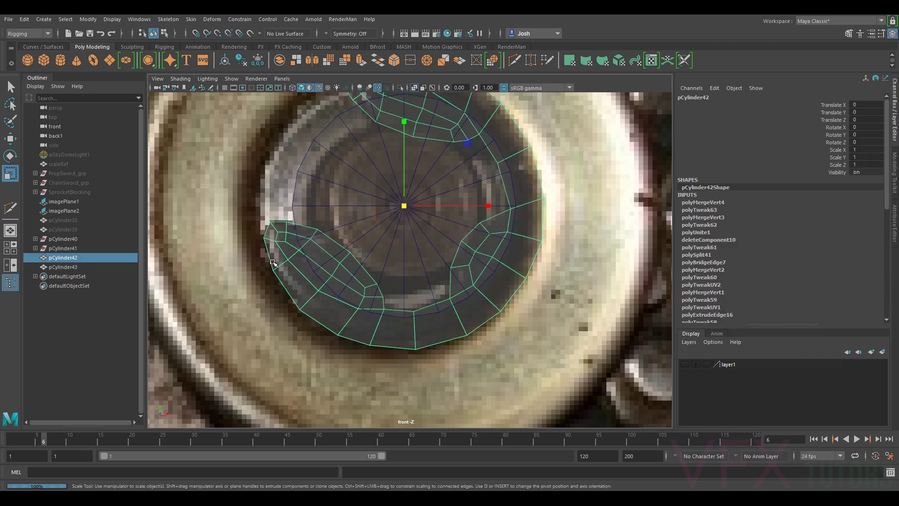
right_click_drag(281, 284, 281, 256)
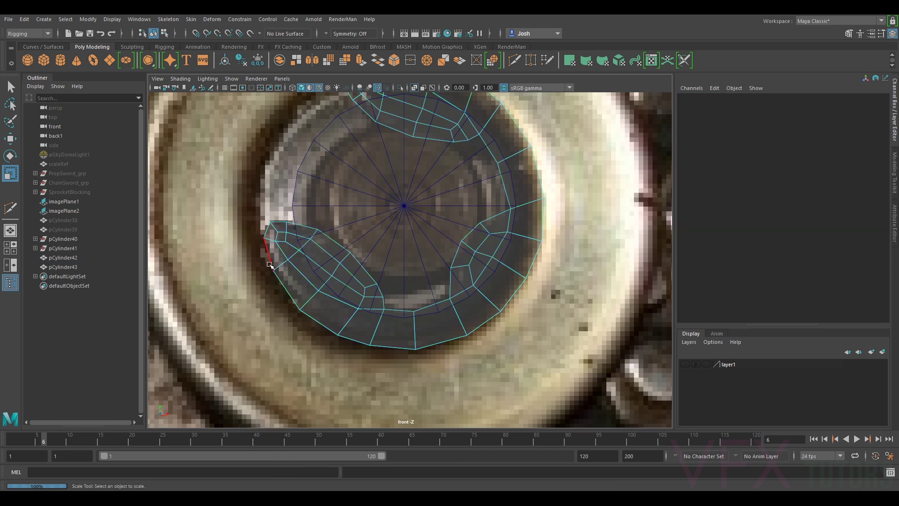
left_click(281, 283)
left_click(288, 291, "shift")
left_click(325, 323, "shift")
left_click(359, 339, "shift")
left_click(387, 344, "shift")
left_click(433, 344, "shift")
left_click(482, 324, "shift")
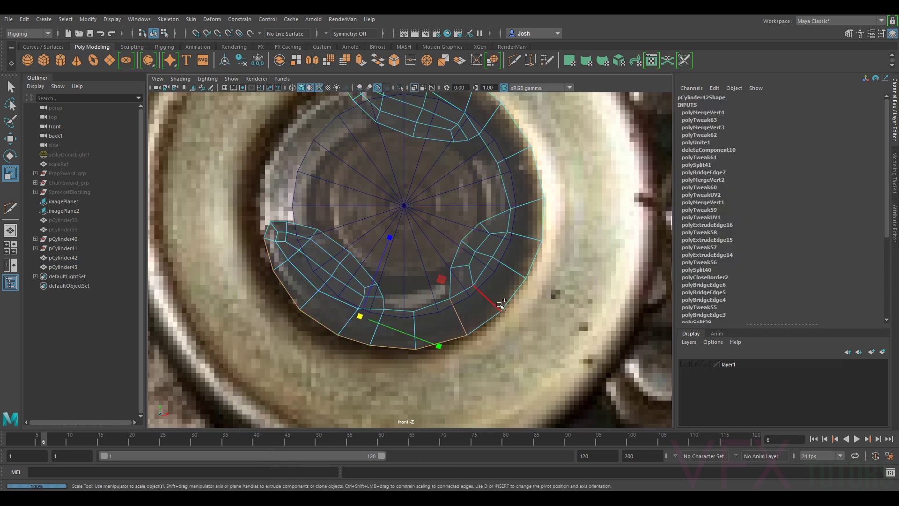
left_click(507, 299, "shift")
left_click(531, 262, "shift")
left_click(541, 219, "shift")
left_click(537, 172, "shift")
left_click(522, 136, "shift")
middle_click_drag(526, 112, 551, 192, "alt")
left_click(517, 177, "shift")
left_click(487, 157, "shift")
right_click_drag(476, 183, 512, 163)
- Set the cylinder's Subdivisions Axis to 16 and scale it to about 2.299 to compare it with the clip
left_click(441, 243)
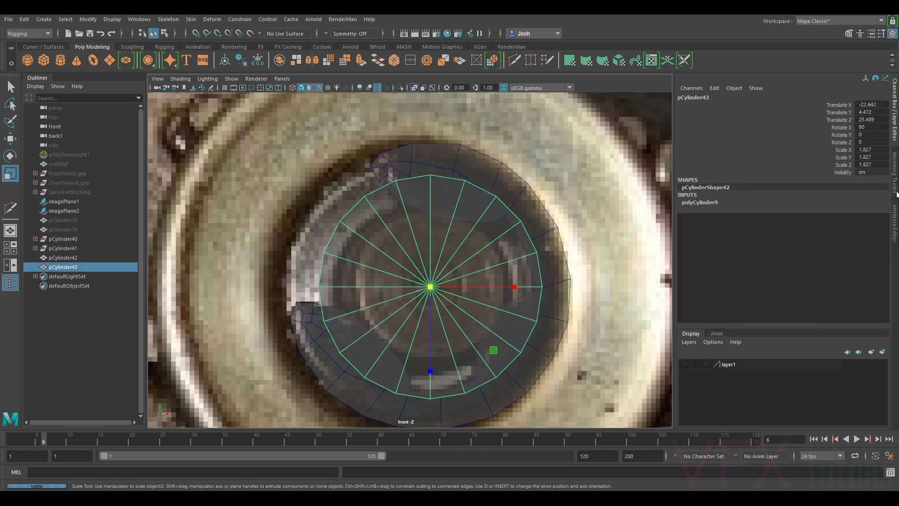
left_click(892, 224)
left_click_drag(822, 181, 814, 182)
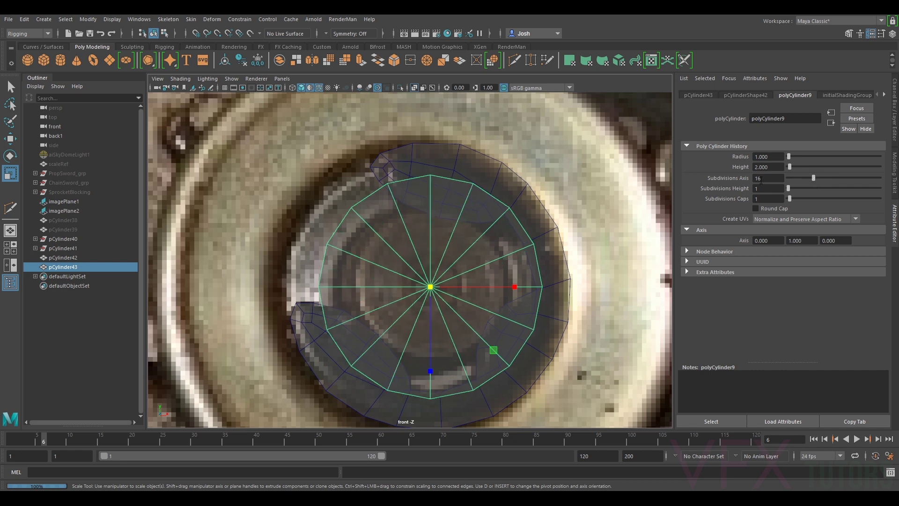
left_click_drag(435, 289, 484, 295)
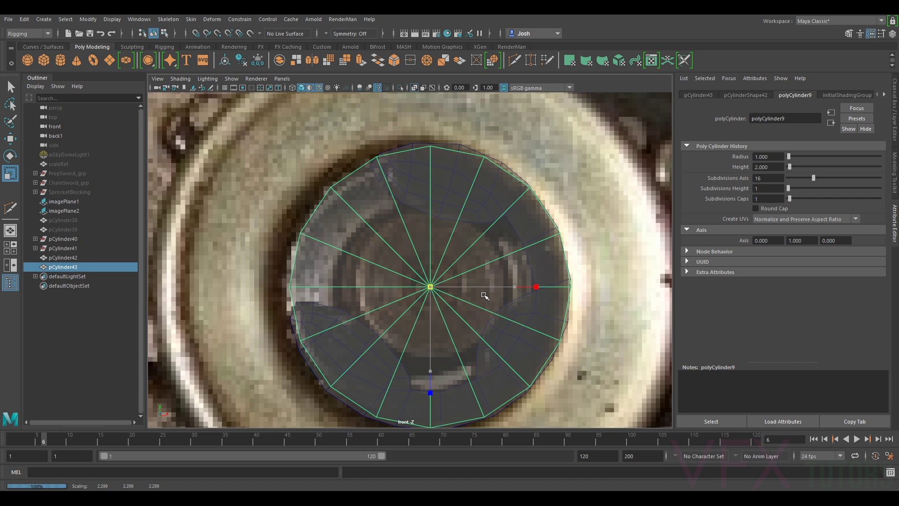
middle_click_drag(560, 331, 563, 297, "alt")
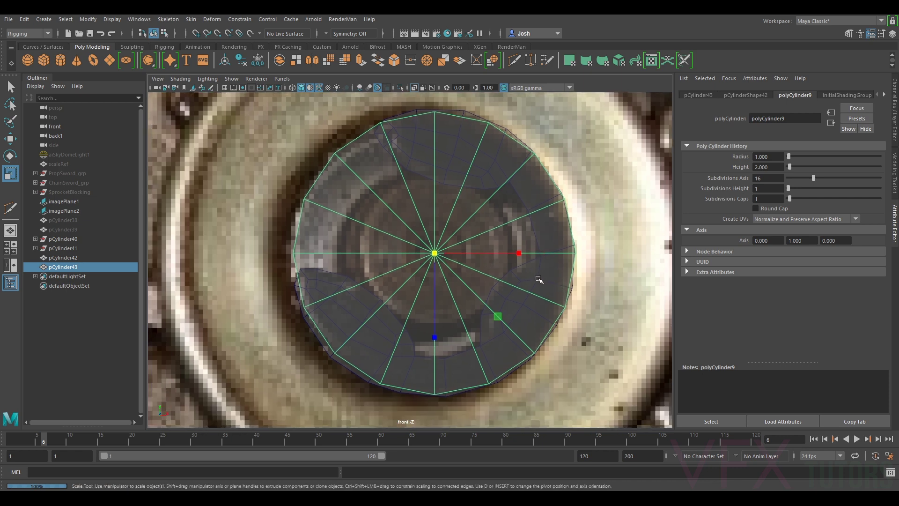
key("e")
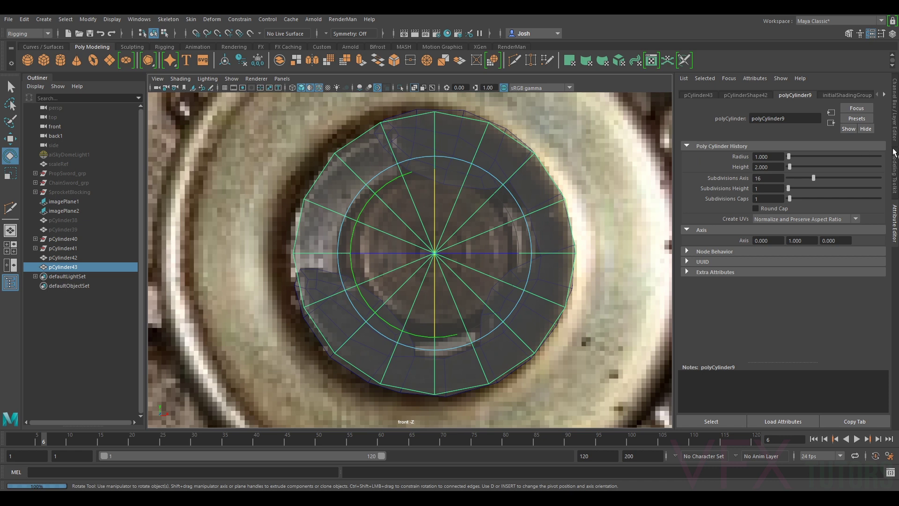
- Set the cylinder's Subdivisions Axis to 20, rotate and scale it to line up with the clip's outer vertices, and select the clip
left_click_drag(816, 182, 822, 183)
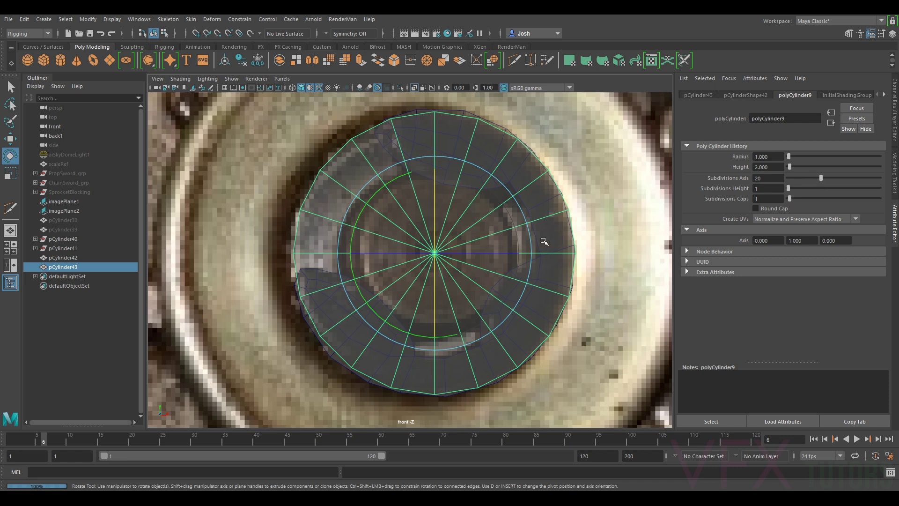
left_click(389, 325)
left_click_drag(388, 324, 378, 317)
key("r")
left_click_drag(436, 252, 440, 253)
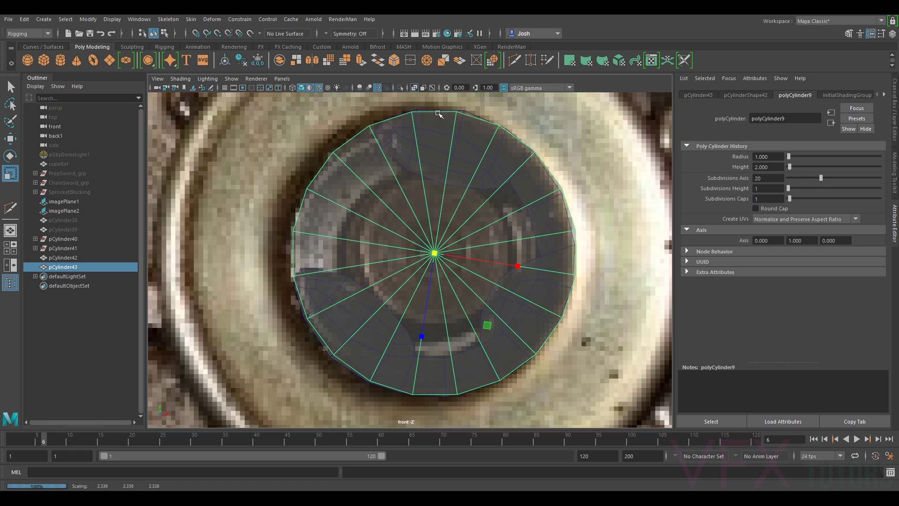
left_click_drag(433, 253, 434, 254)
left_click(330, 355)
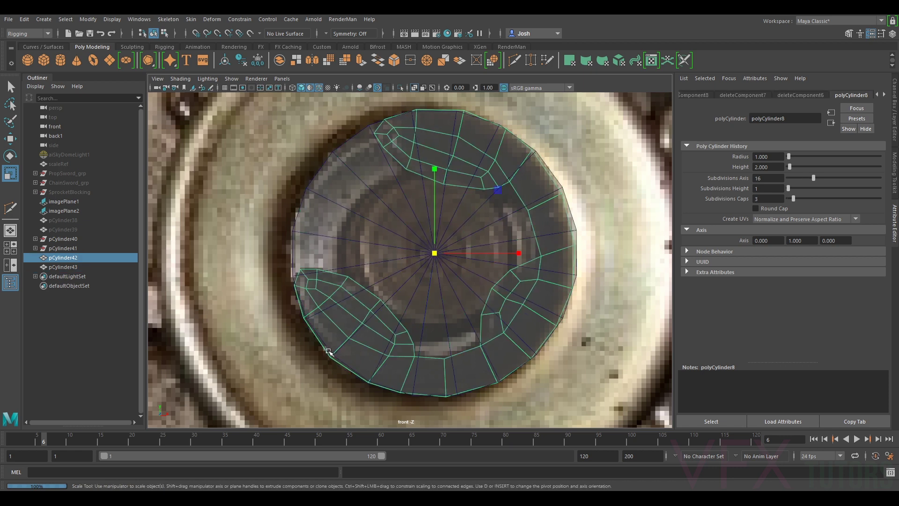
- Snap the outer edge vertices of the clip's lower hook onto the guide cylinder's outline vertices
scroll(369, 253, "up", 5)
right_click_drag(361, 266, 321, 226)
left_click_drag(332, 250, 378, 277)
key("w")
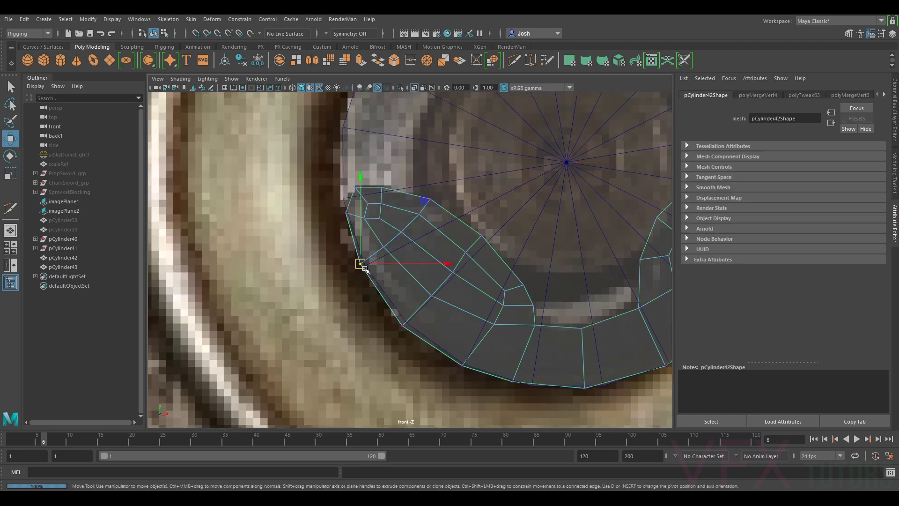
scroll(368, 273, "down", 4)
scroll(370, 275, "up", 4)
key("v")
left_click_drag(371, 264, 356, 258)
left_click(401, 337)
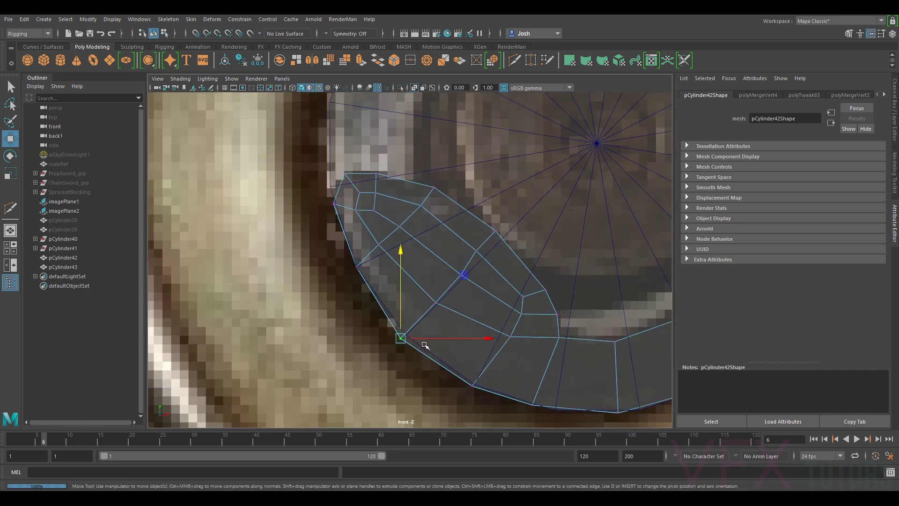
left_click_drag(421, 338, 408, 317)
- Snap the outer vertices along the clip's bottom edge onto the matching guide cylinder vertices
left_click(472, 385)
key("v")
left_click_drag(475, 348, 495, 385)
middle_click_drag(591, 381, 517, 352, "alt")
left_click(490, 354)
key("v")
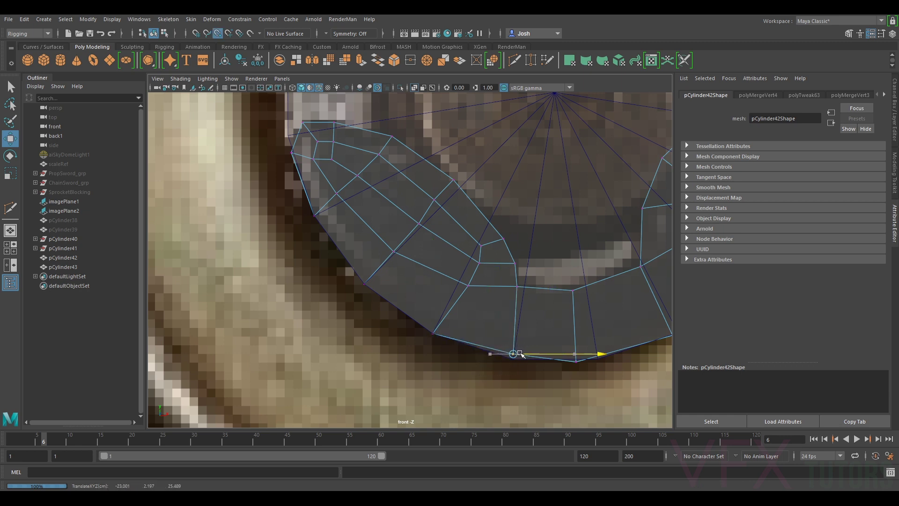
left_click(576, 361)
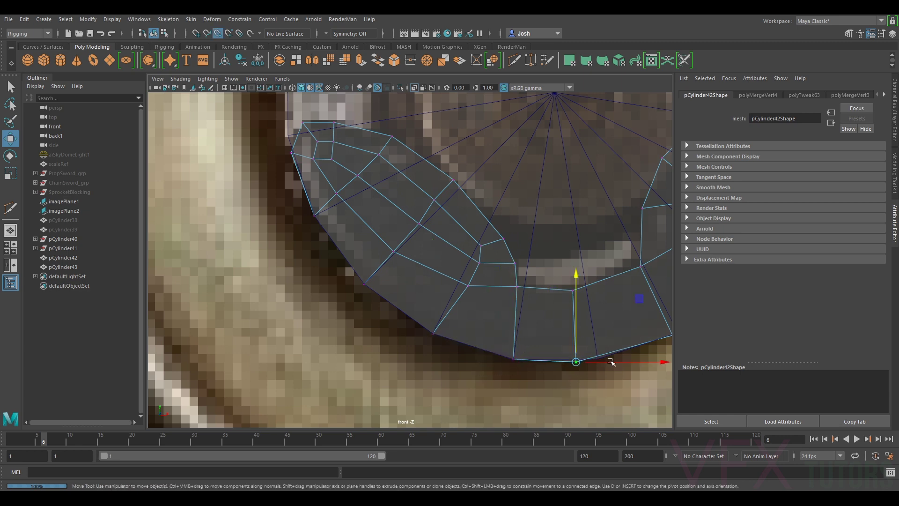
left_click_drag(602, 361, 597, 339)
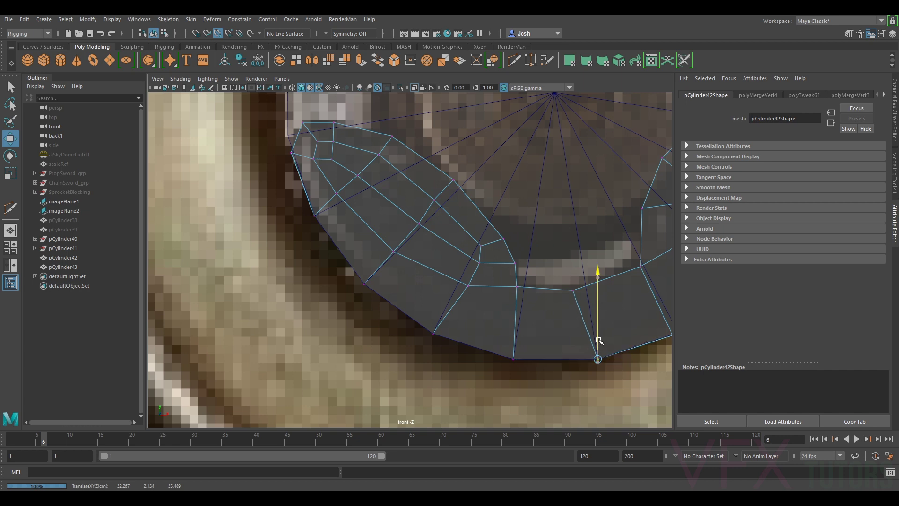
- Snap the clip's outer vertices from the bottom up to the outside of the middle hook onto the guide cylinder
scroll(598, 339, "down", 8)
scroll(565, 320, "up", 2)
scroll(564, 320, "up", 3)
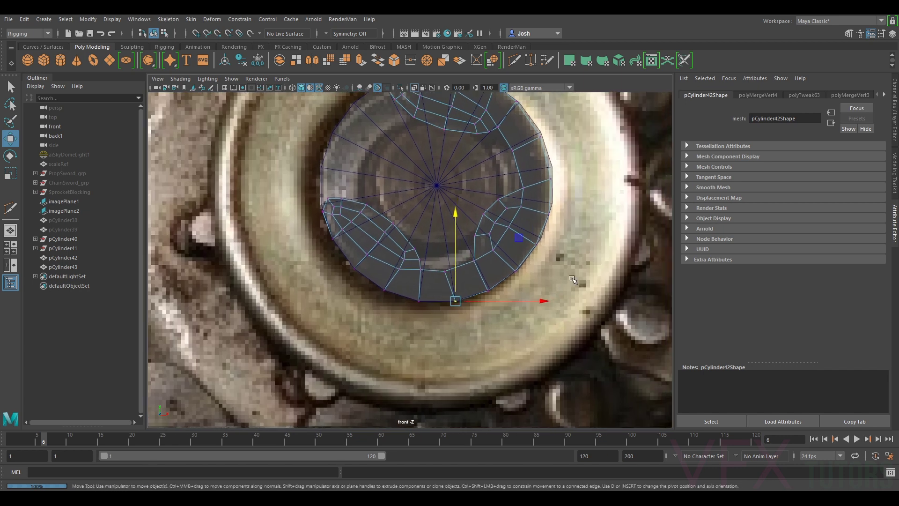
scroll(510, 302, "up", 2)
key("v")
left_click_drag(537, 306, 541, 285)
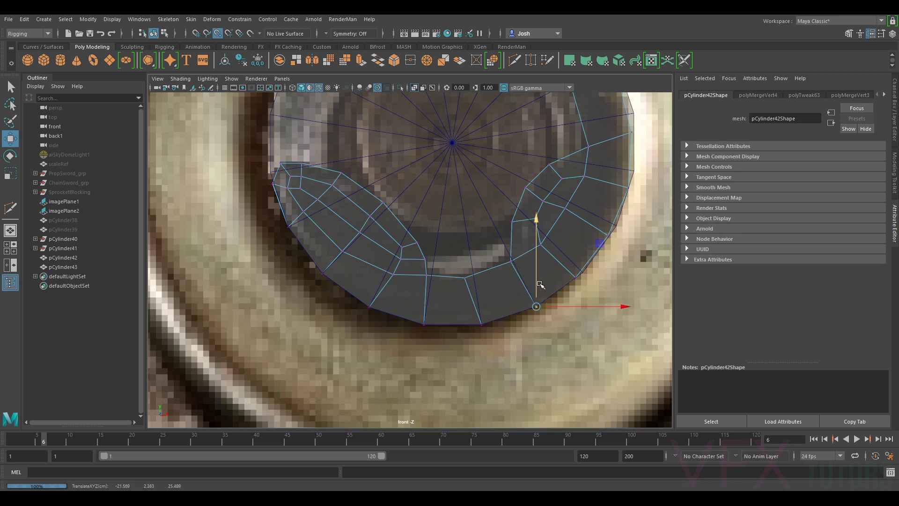
left_click(578, 275)
key("v")
left_click_drag(579, 281, 616, 219)
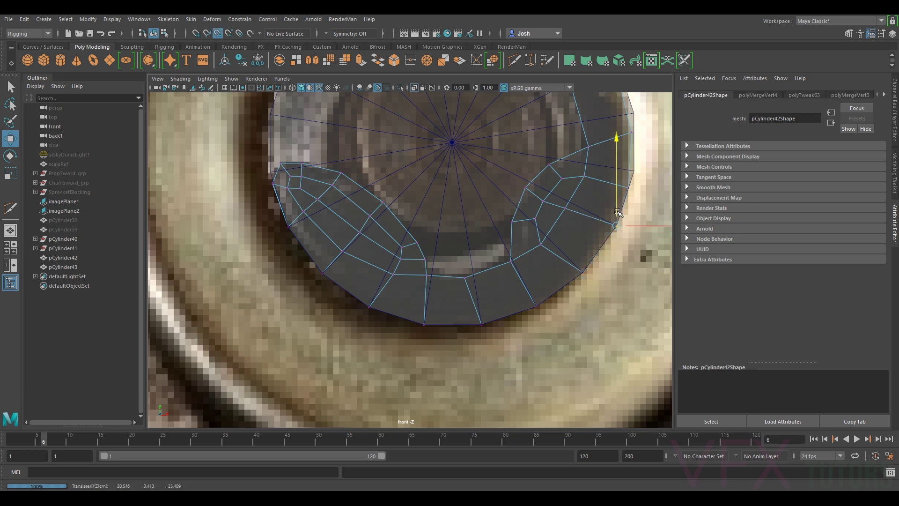
- Snap the outer vertices up the clip's right side onto the guide cylinder's outline
middle_click_drag(640, 180, 589, 240, "alt")
left_click_drag(595, 230, 619, 232)
mouse_move(613, 179)
left_mouse_down()
mouse_move(586, 198)
mouse_move(599, 173)
mouse_move(621, 171)
left_mouse_up()
middle_click_drag(607, 139, 585, 257, "alt")
mouse_move(577, 225)
left_mouse_down()
mouse_move(570, 256)
mouse_move(559, 226)
mouse_move(578, 234)
left_mouse_up()
key("ctrl+z")
mouse_move(532, 181)
left_mouse_down()
mouse_move(504, 201)
mouse_move(526, 173)
left_mouse_up()
key("v")
- Snap the outer vertices along the top of the upper hook onto the guide cylinder's outline
left_click_drag(495, 143, 424, 146)
key("v")
key("v")
left_click_drag(453, 136, 341, 139)
key("v")
- Select the guide cylinder and set its Subdivisions Caps to 4
middle_click_drag(469, 224, 482, 124, "alt")
right_click_drag(466, 185, 515, 180)
left_click_drag(789, 199, 796, 201)
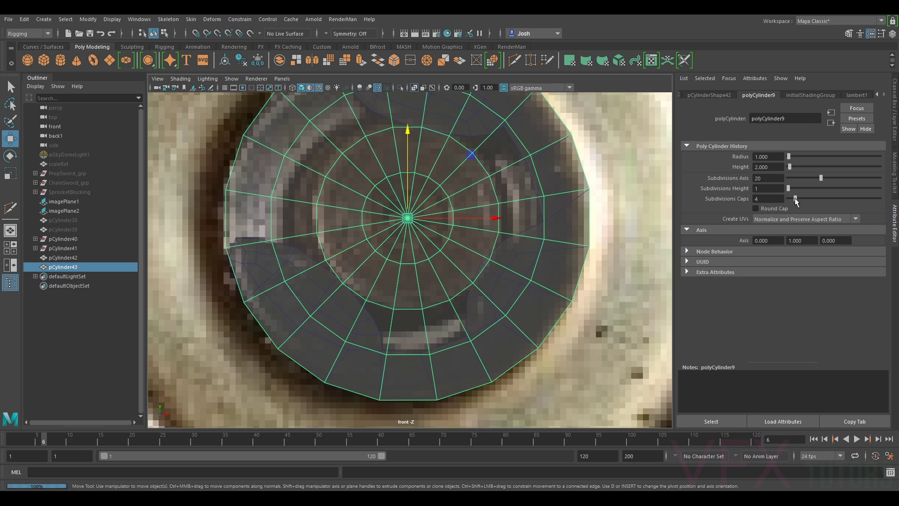
scroll(641, 243, "down", 3)
scroll(502, 244, "up", 3)
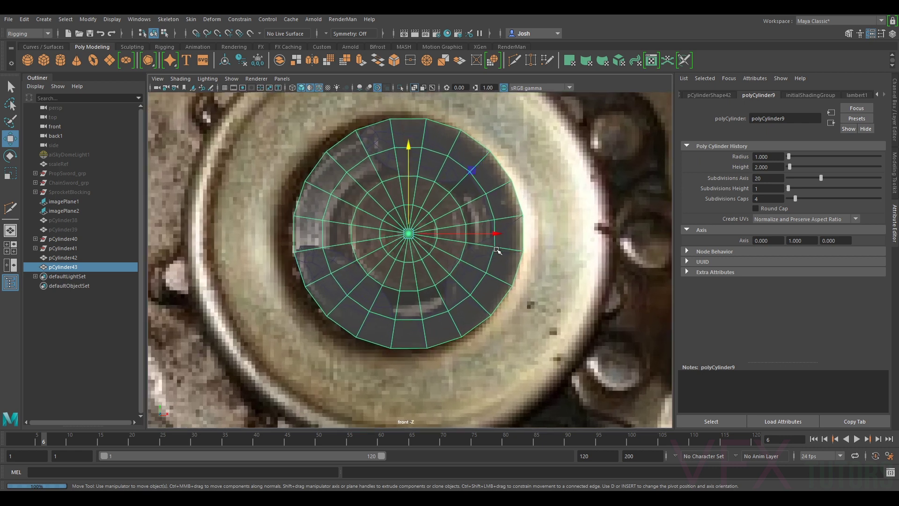
- Compare the clip's outline with the reference photo by hiding the guide cylinder and toggling the clip, and restore both
right_click_drag(452, 253, 489, 228)
key("h")
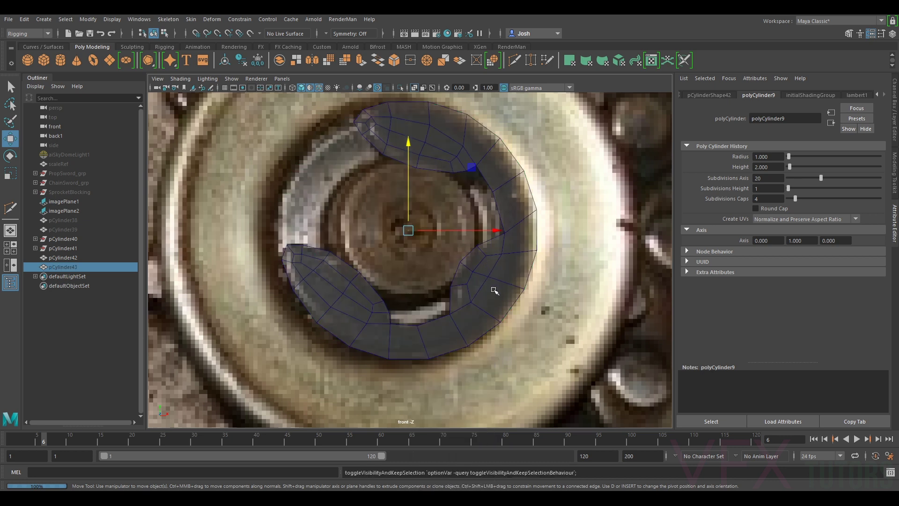
left_click(493, 290)
key("h")
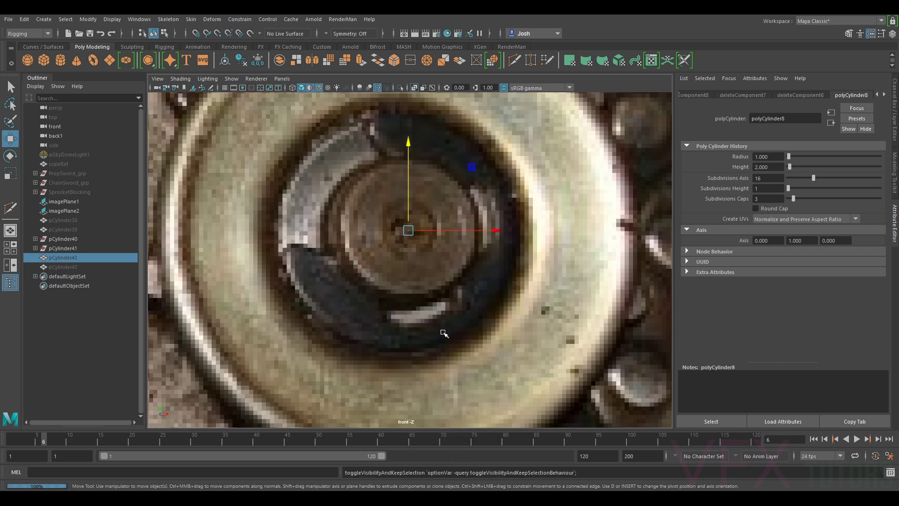
key("h")
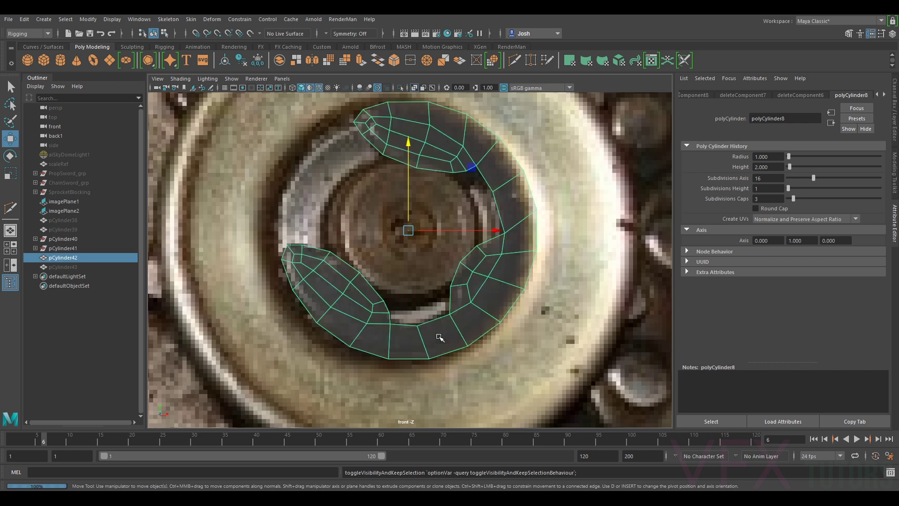
key("h")
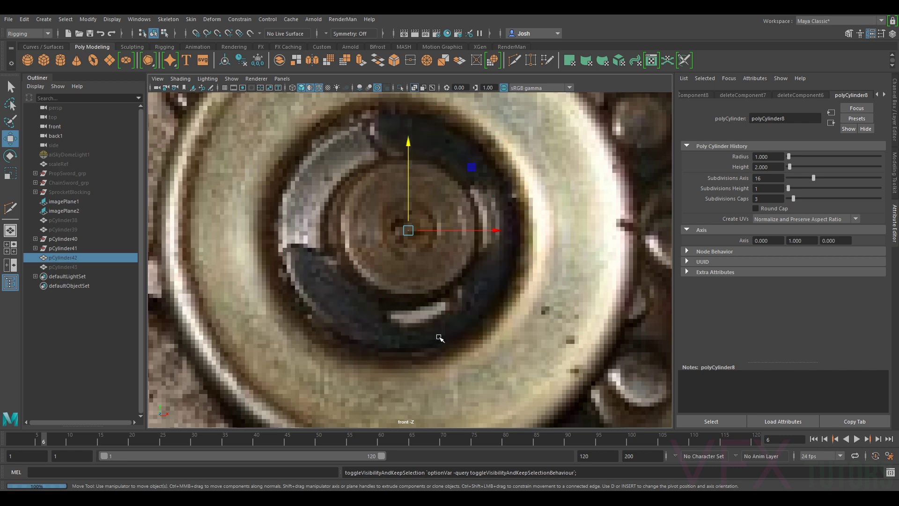
key("ctrl+z")
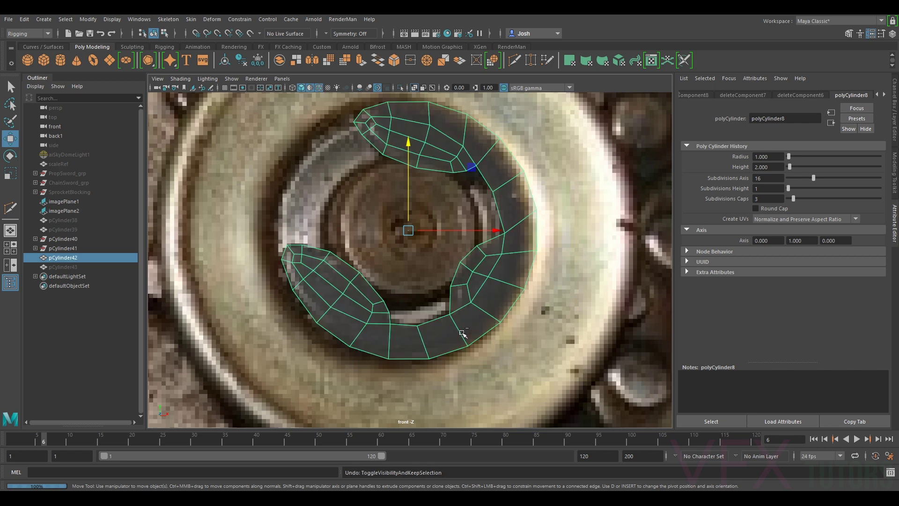
key("ctrl+z")
key("ctrl+z")
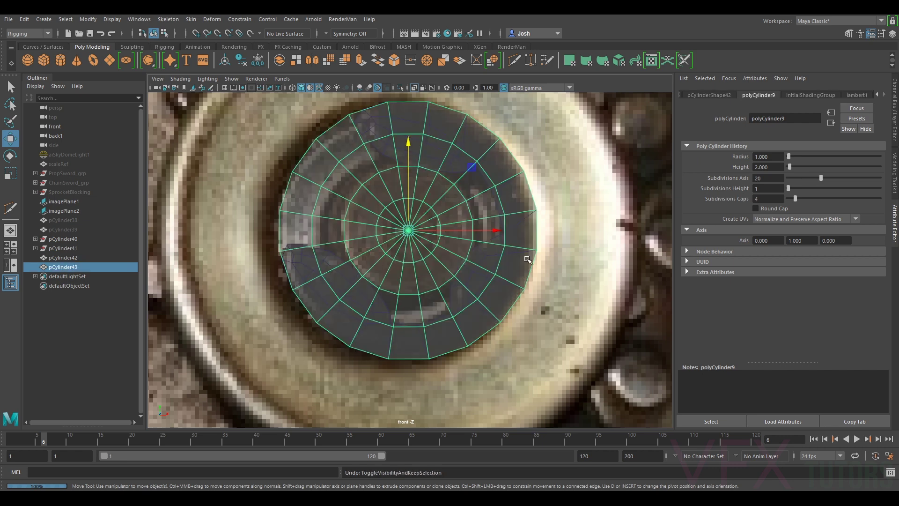
- Select the clip behind the guide cylinder and switch it to vertex editing
left_click_drag(795, 200, 796, 202)
left_click(304, 249)
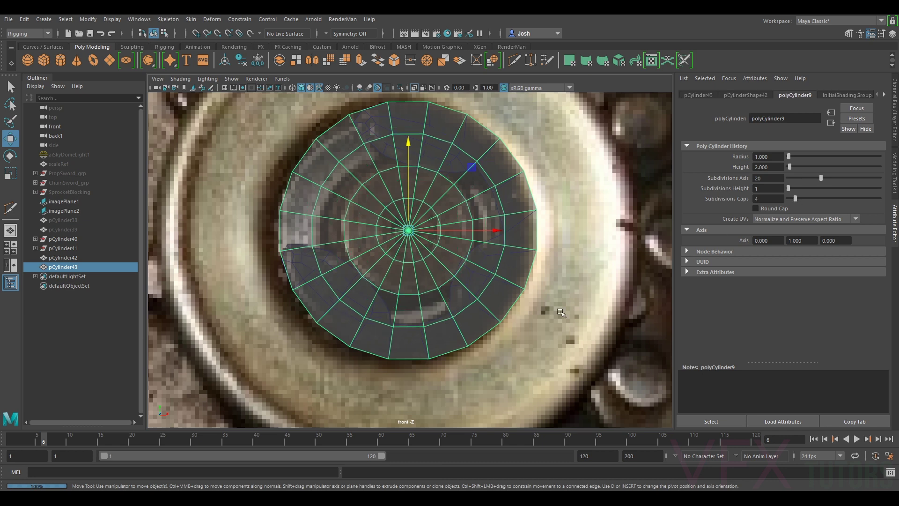
left_click(63, 258)
key("f")
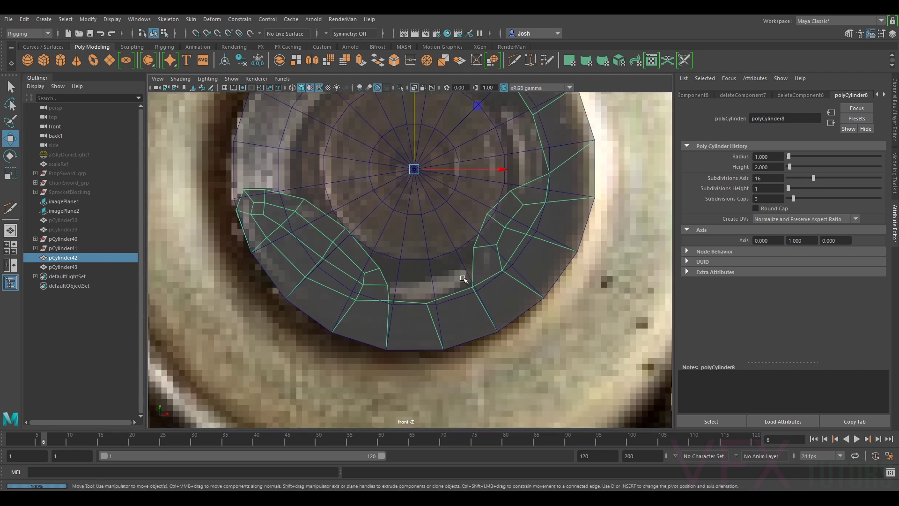
right_click(440, 230)
left_click(394, 230)
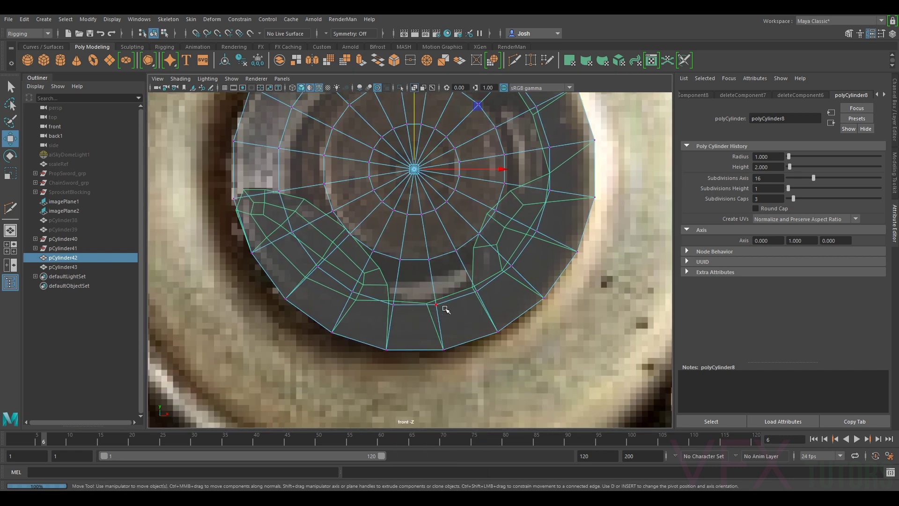
key("ctrl+z")
left_click(894, 170)
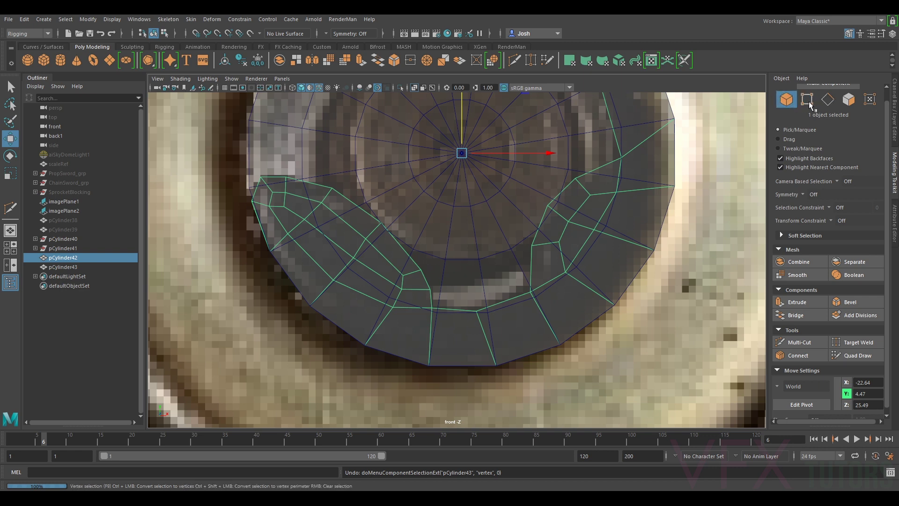
left_click(806, 100)
- Snap the clip's inner vertices along the bottom, between the lower and middle hooks, onto the guide cylinder's inner ring
left_click(471, 314)
key("v")
left_click_drag(490, 313, 492, 301)
middle_click_drag(437, 311, 451, 309)
left_click_drag(440, 289, 438, 313)
key("v")
mouse_move(537, 296)
middle_mouse_down()
mouse_move(547, 294)
mouse_move(539, 289)
middle_mouse_up()
left_click_drag(539, 289, 540, 289)
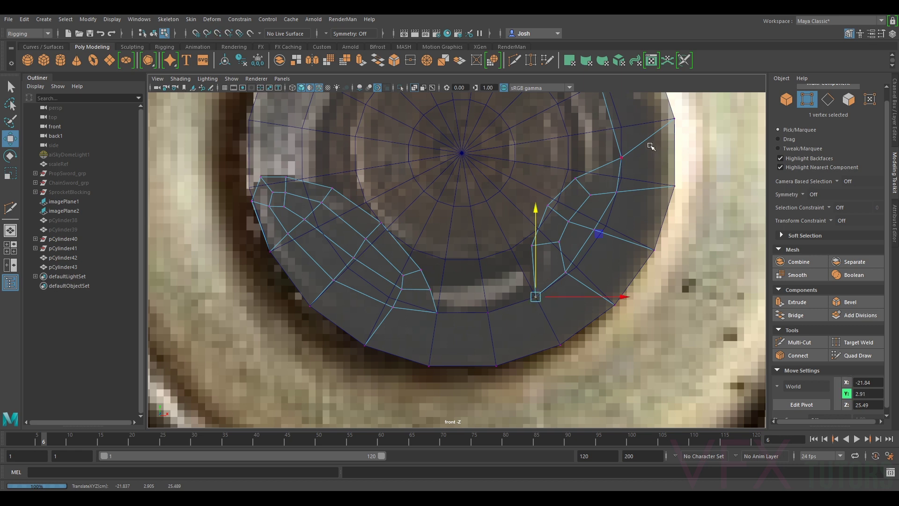
- Snap the clip's inner vertices just below and at the base of the upper hook onto the guide cylinder's inner ring
middle_click_drag(650, 147, 623, 228, "alt")
left_click(576, 170)
key("v")
left_click_drag(590, 170, 577, 151)
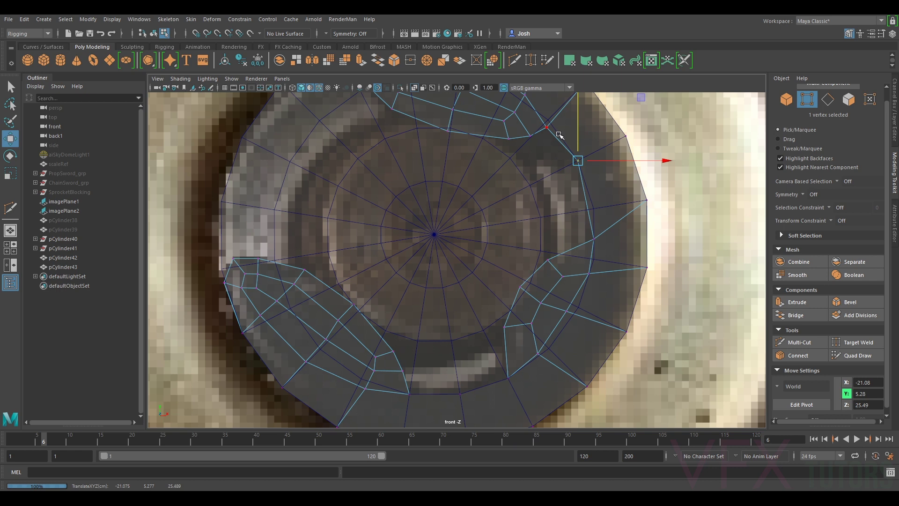
middle_click_drag(591, 126, 591, 212, "alt")
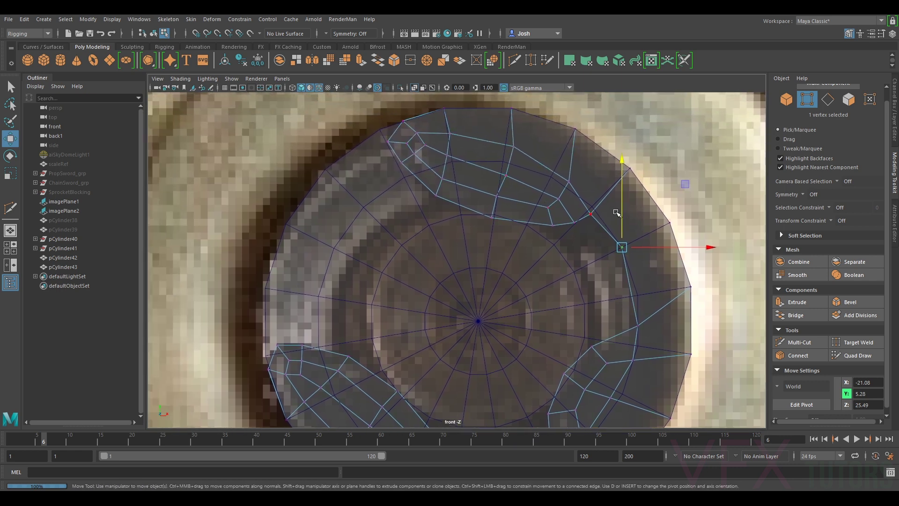
left_click(592, 212)
key("v")
left_click_drag(591, 201, 614, 206)
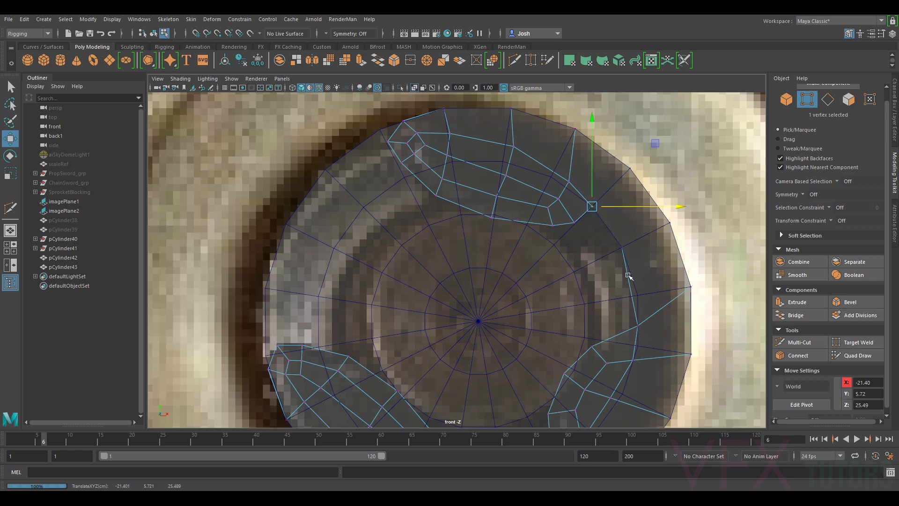
- Try to snap the inner vertex above the middle hook up onto the guide cylinder's inner ring
middle_click_drag(652, 335, 614, 266, "alt")
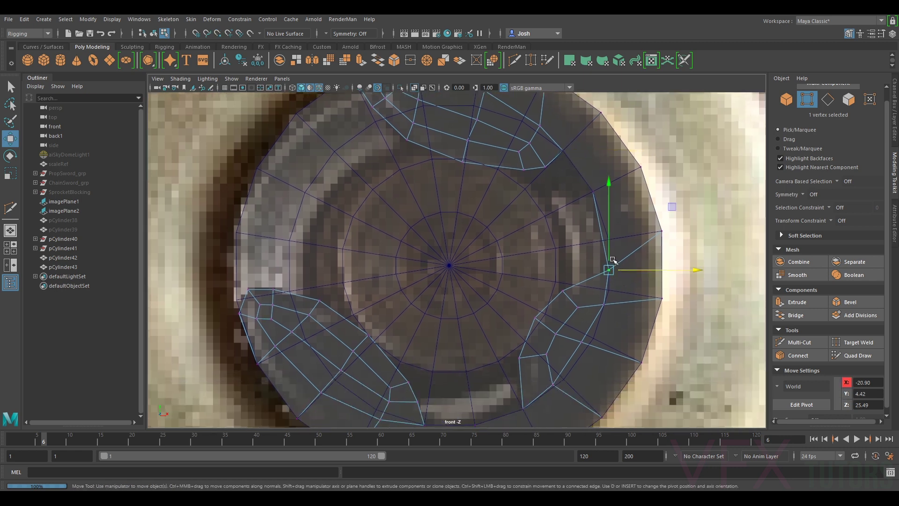
key("v")
left_click_drag(610, 250, 609, 219)
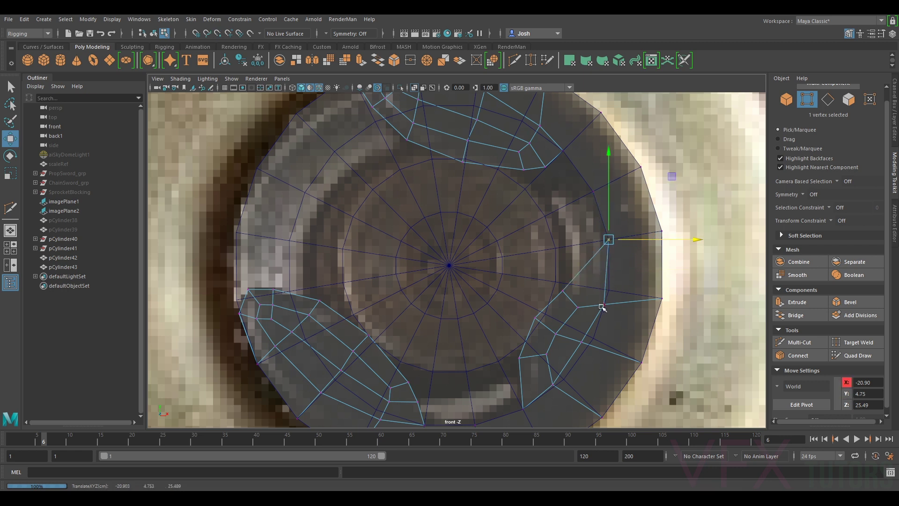
middle_click_drag(616, 314, 634, 262, "alt")
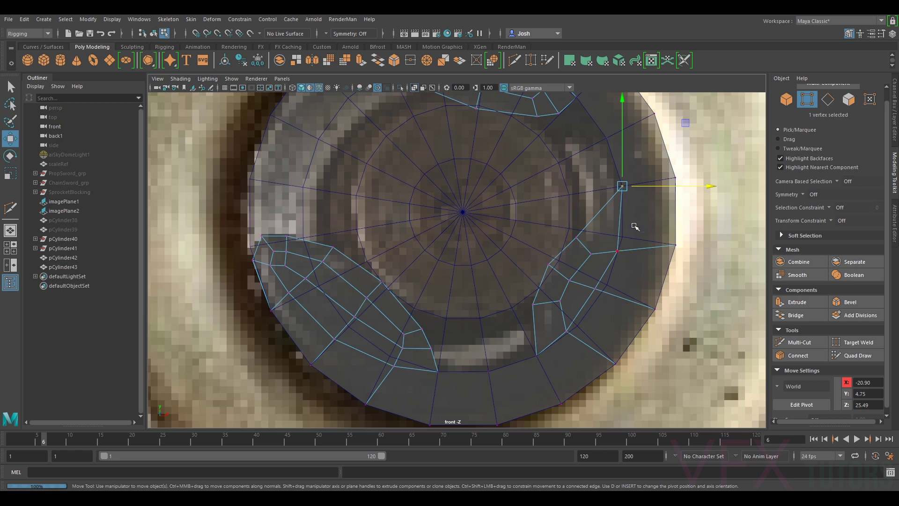
key("ctrl+z")
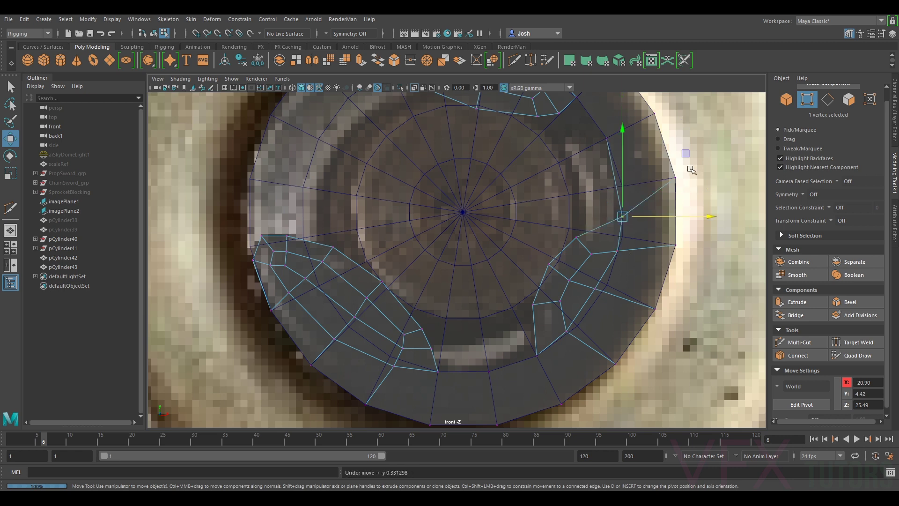
- Return to object selection, hide the guide cylinder and select the clip
scroll(680, 177, "down", 5)
right_click_drag(528, 249, 567, 220)
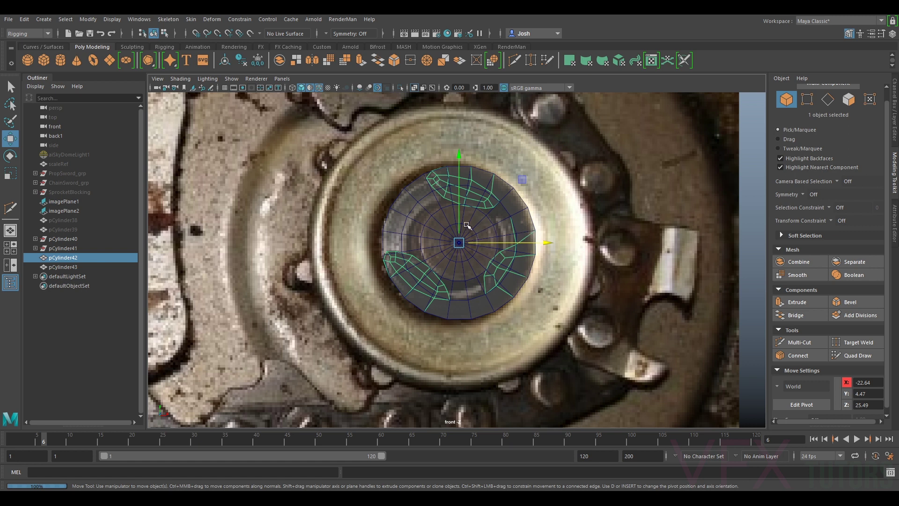
left_click(420, 221)
key("ctrl+h")
left_click(525, 257)
right_click_drag(526, 257, 578, 252, "alt")
middle_click_drag(577, 252, 538, 280, "alt")
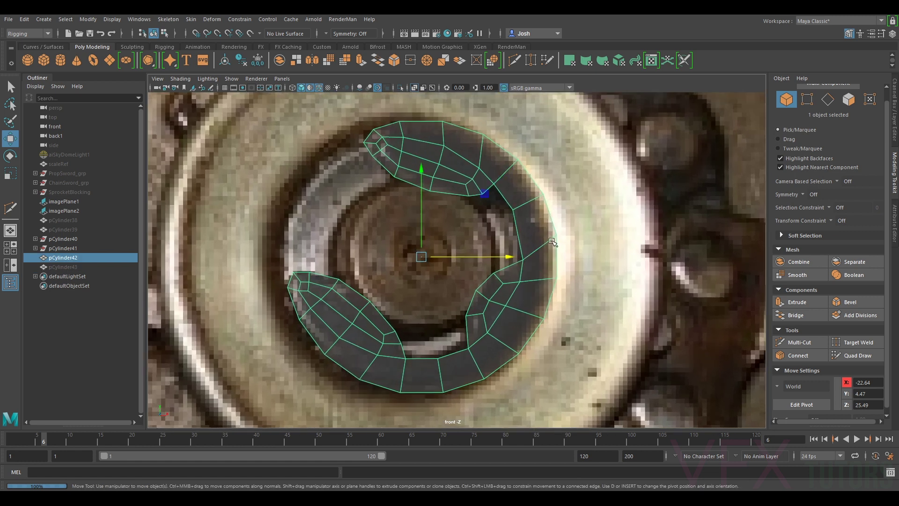
- Preview the clip with smoothing and return it to the unsmoothed display
key("3")
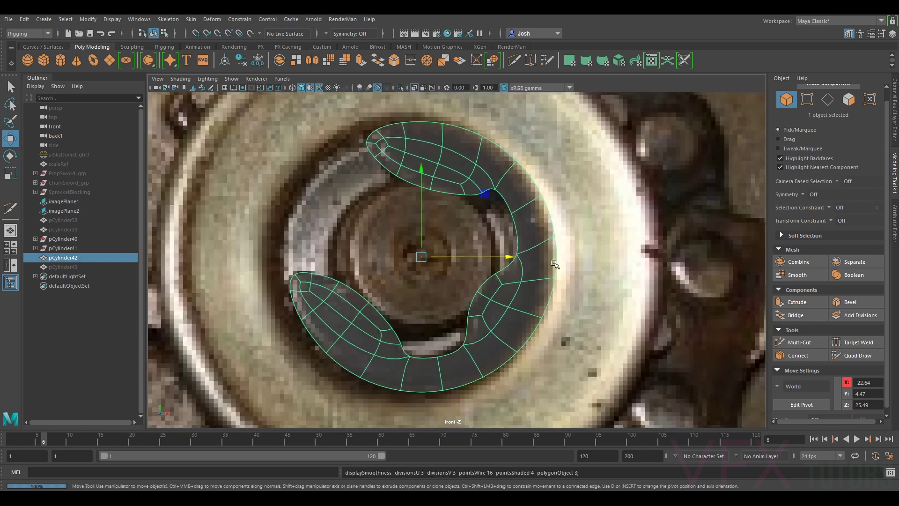
key("1")
key("3")
key("1")
- Select the vertices around the middle hook and slightly adjust the hook's interior vertex
right_click_drag(485, 231, 433, 237)
left_click_drag(447, 261, 504, 328)
left_click_drag(495, 285, 493, 286, "ctrl+shift")
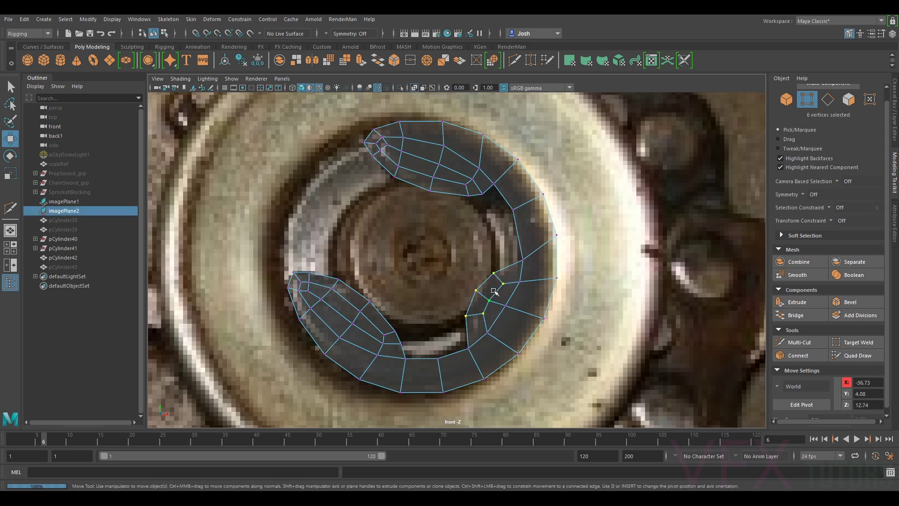
scroll(488, 290, "down", 5)
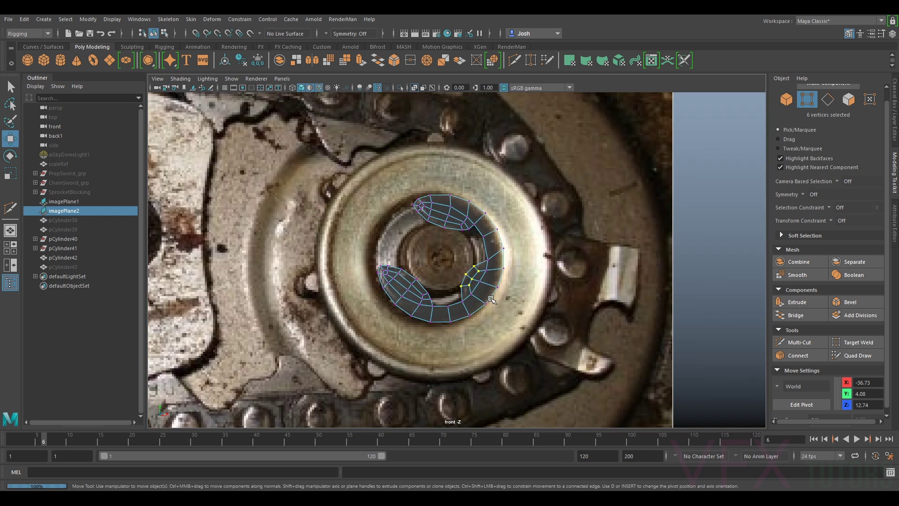
left_click(481, 286)
scroll(478, 283, "up", 3)
left_click_drag(438, 262, 480, 329)
scroll(476, 298, "up", 3)
left_click_drag(488, 263, 486, 298, "ctrl+shift")
left_click(492, 303)
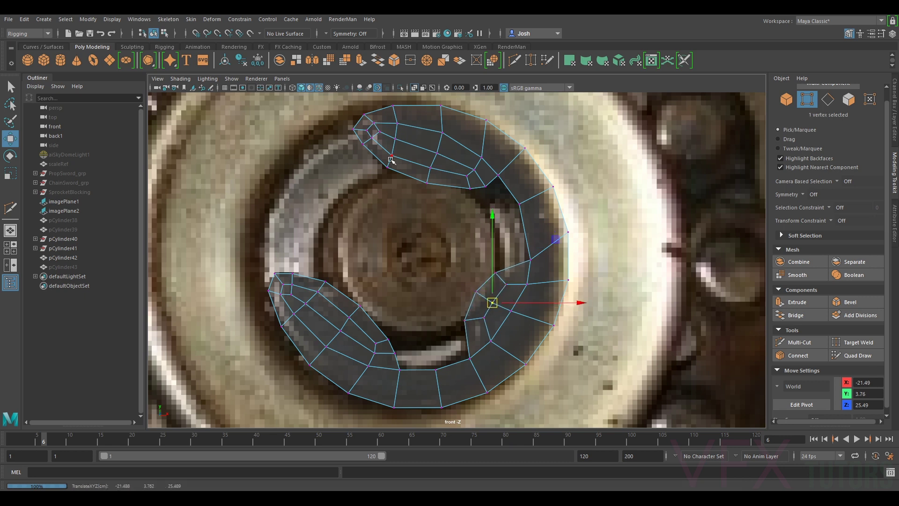
- Reposition the vertices along the upper hook's inner edge, out to where it meets the clip's narrow band
left_click_drag(398, 152, 411, 173)
left_click_drag(452, 205, 477, 172)
left_click_drag(466, 178, 504, 183)
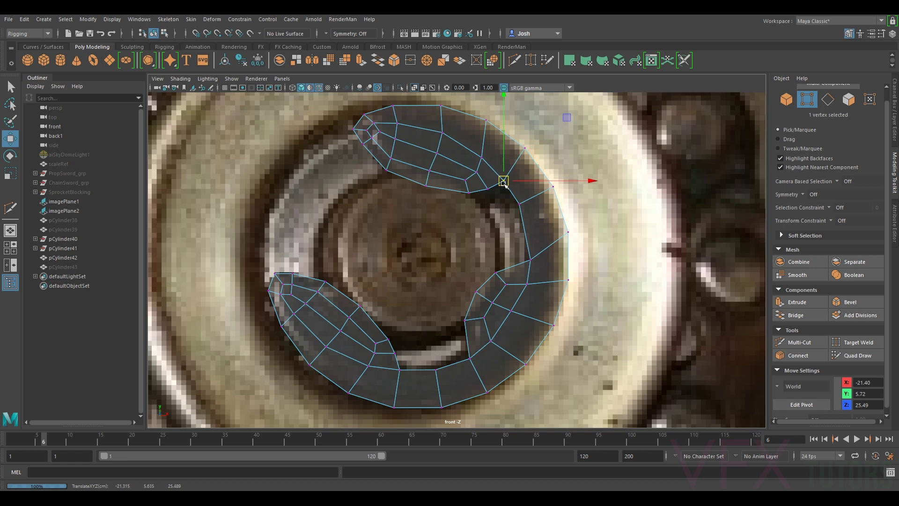
middle_click_drag(485, 317, 543, 306, "alt")
scroll(583, 267, "down", 3)
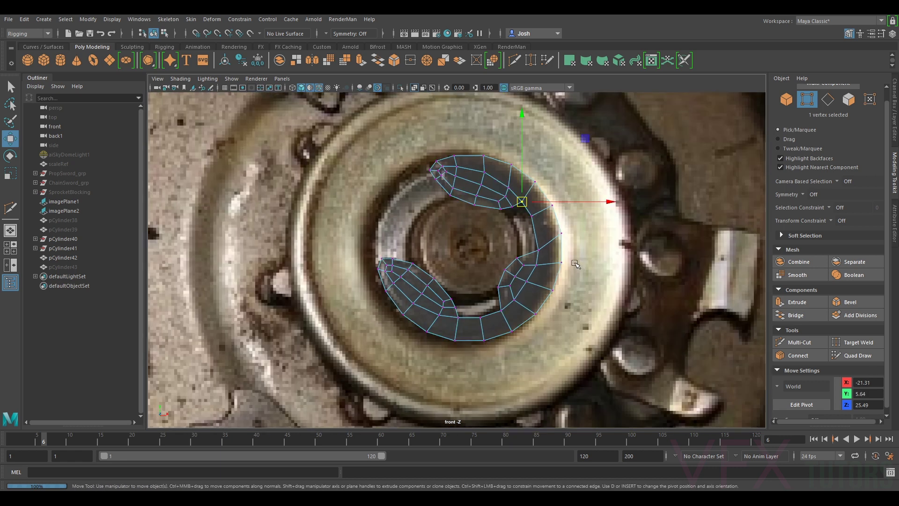
- Scale the clip's outer border edges slightly inward and shift them a little along X
right_click_drag(554, 239, 557, 218)
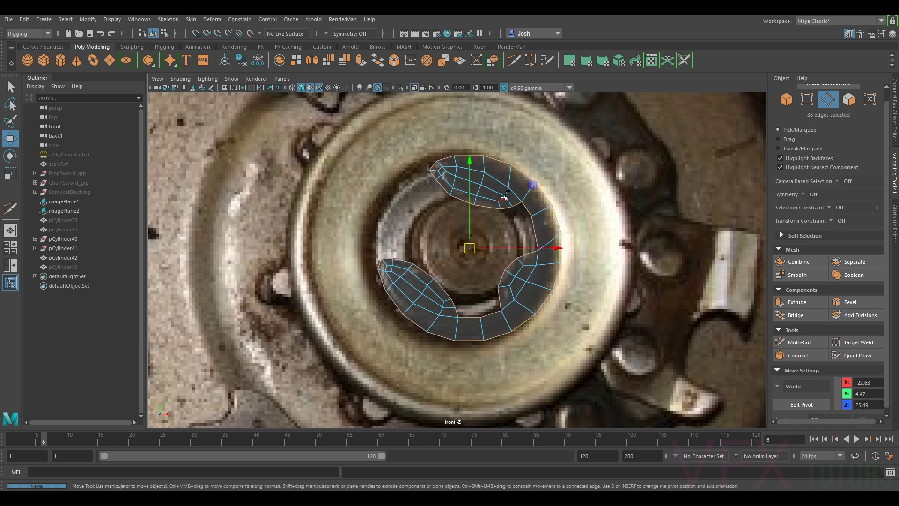
left_click_drag(418, 200, 464, 159)
left_click_drag(425, 265, 494, 317, "ctrl")
left_click_drag(474, 258, 519, 307, "ctrl")
left_click_drag(509, 254, 535, 268, "ctrl")
left_click_drag(460, 229, 529, 202, "ctrl")
key("r")
left_click_drag(490, 258, 500, 249)
key("w")
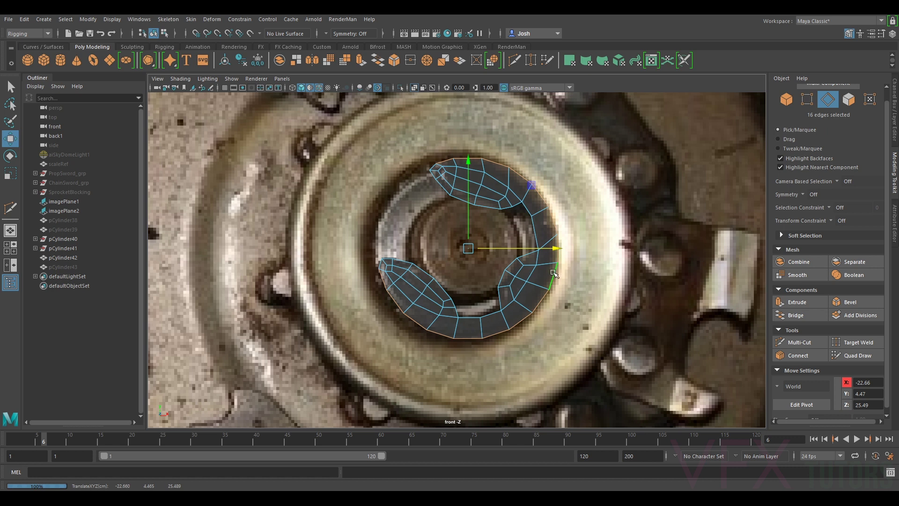
right_click_drag(552, 265, 519, 256)
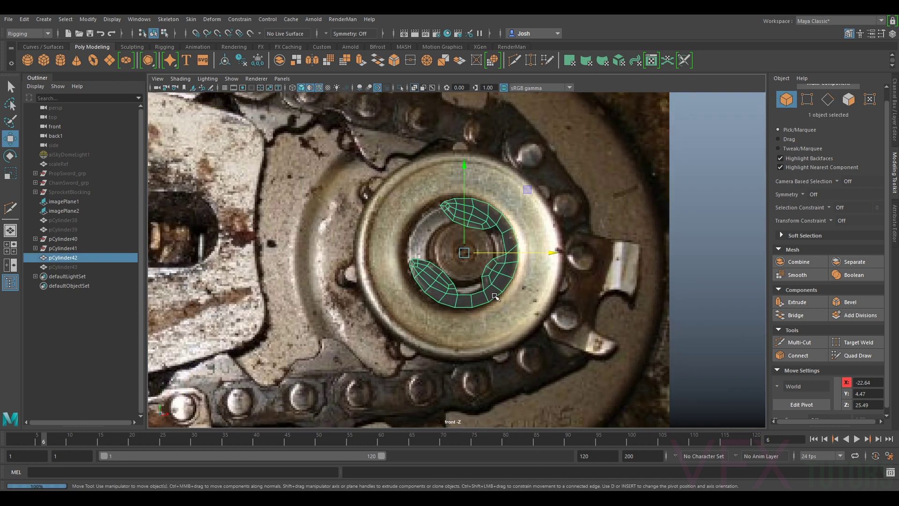
- Adjust the vertex pairs across the clip's narrow band above the middle hook and undo the last move
scroll(495, 296, "up", 5)
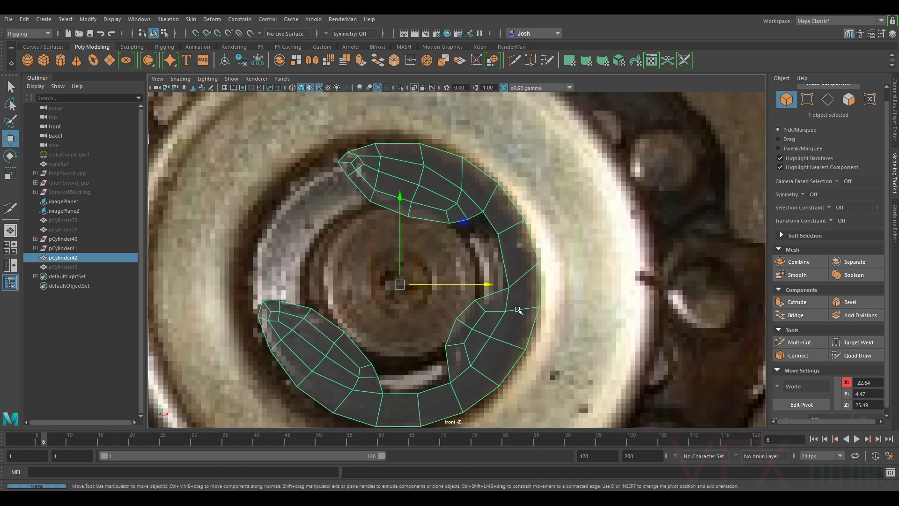
right_click_drag(505, 291, 476, 230)
left_click(511, 280)
left_click_drag(511, 279, 544, 271)
left_click(542, 262)
middle_click_drag(501, 303, 515, 272, "alt")
left_click_drag(549, 181, 528, 203)
key("ctrl+z")
scroll(514, 273, "down", 3)
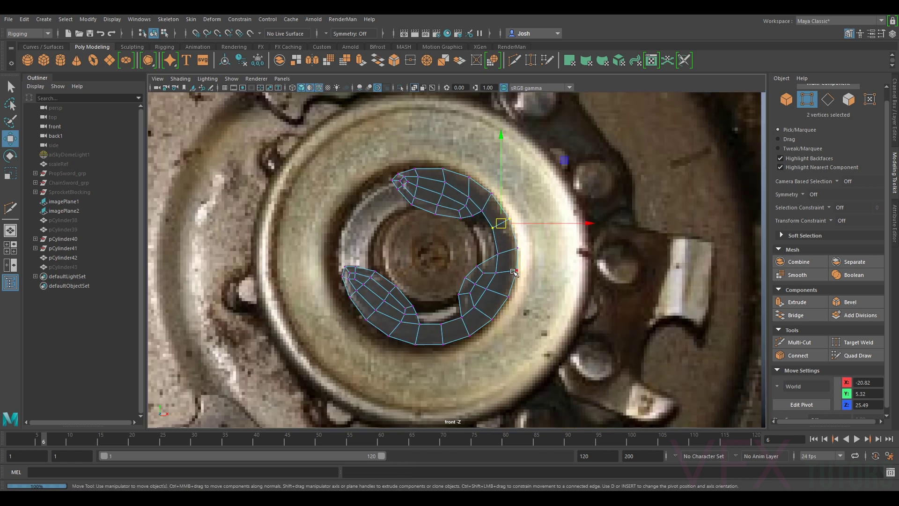
right_click_drag(501, 275, 510, 205)
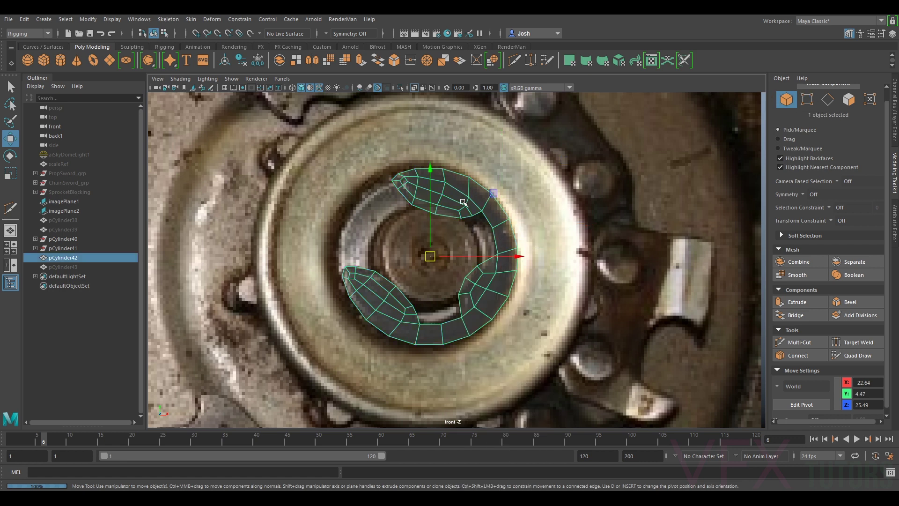
- Switch to the perspective view and turn off X-ray shading
scroll(448, 252, "down", 2)
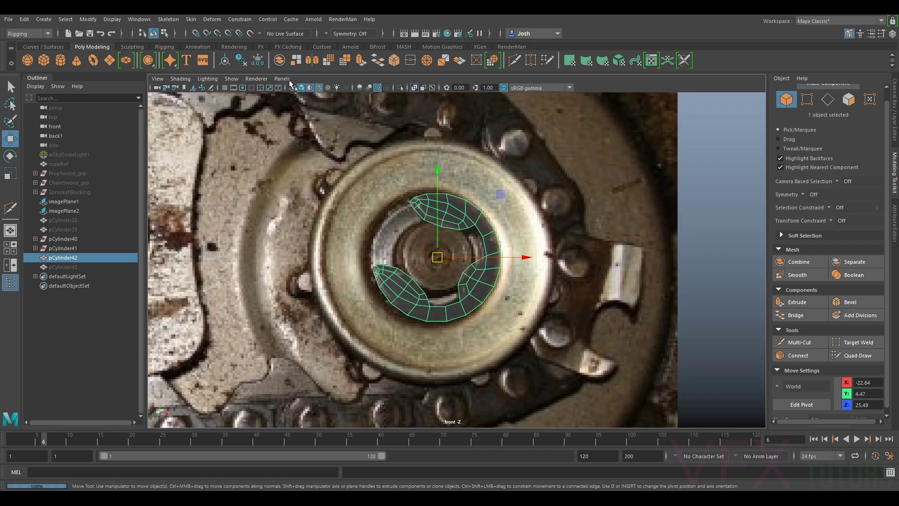
left_click(287, 79)
mouse_move(305, 86)
left_click(412, 88)
mouse_move(520, 276)
left_mouse_down("alt")
mouse_move(554, 281)
mouse_move(428, 202)
left_mouse_up("alt")
left_click(180, 78)
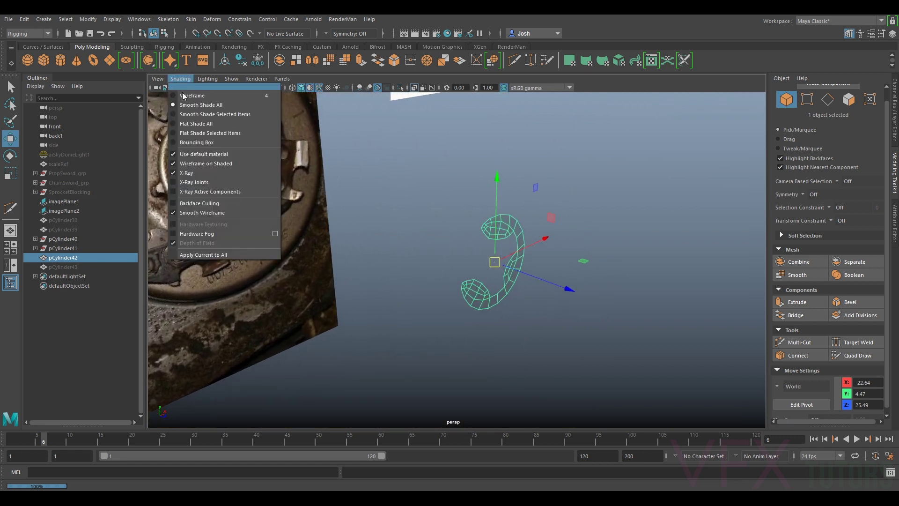
left_click(187, 172)
mouse_move(530, 274)
left_mouse_down("alt")
mouse_move(488, 266)
mouse_move(542, 267)
left_mouse_up("alt")
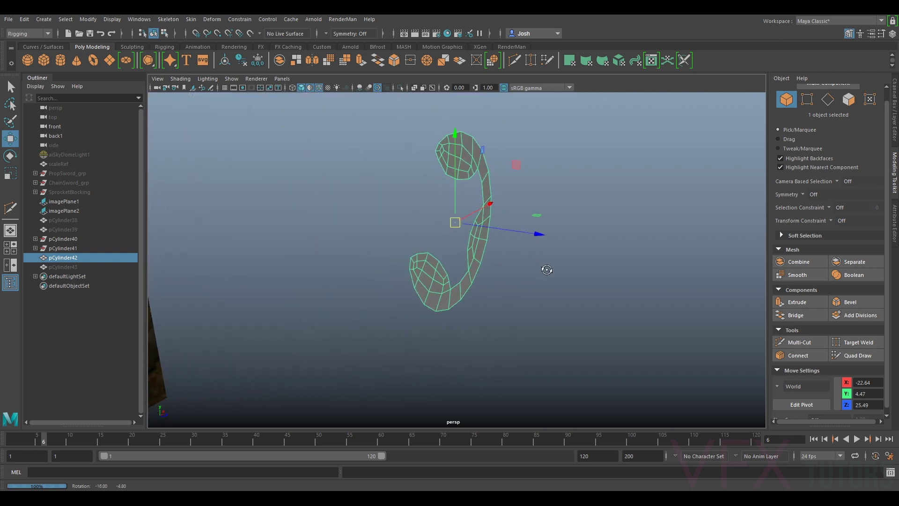
- Select all faces of the clip and extrude them to give it a thin, even thickness
right_click_drag(481, 247, 481, 261)
left_click_drag(533, 109, 277, 356)
key("ctrl+e")
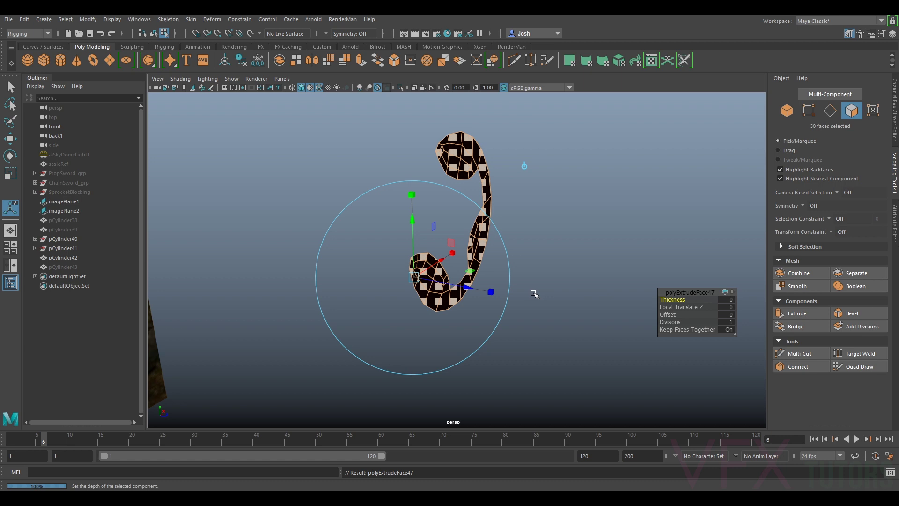
scroll(532, 295, "up", 5)
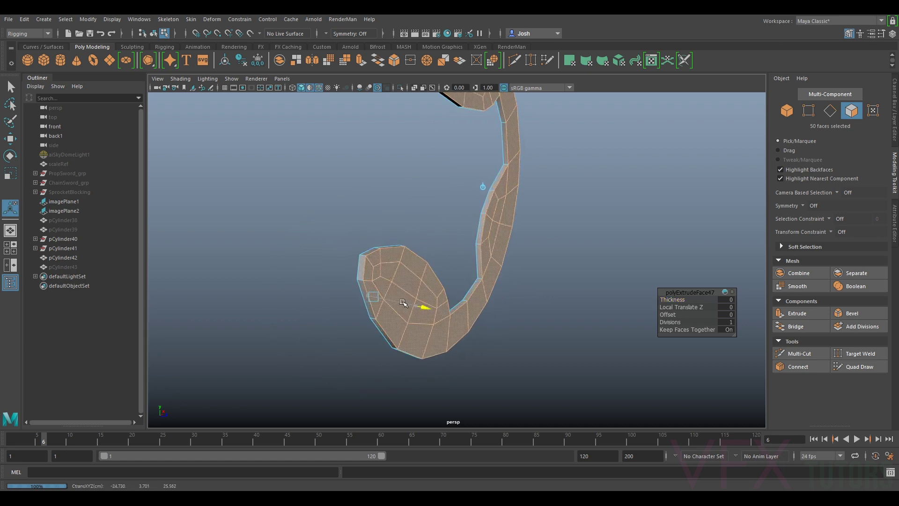
left_click_drag(402, 303, 491, 272)
- Insert edge loops around the clip's thin side wall close to its front and back rims with Multi-Cut
right_click_drag(510, 227, 510, 196)
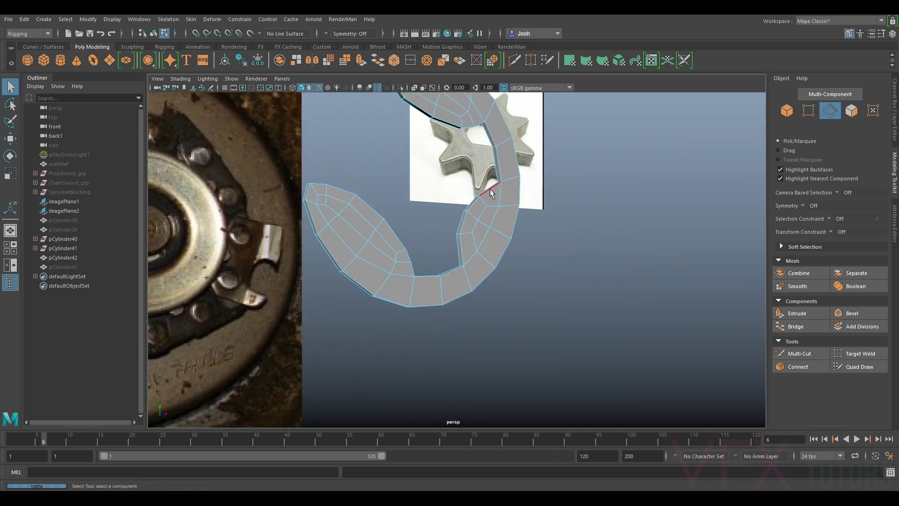
left_click_drag(491, 231, 519, 204, "alt")
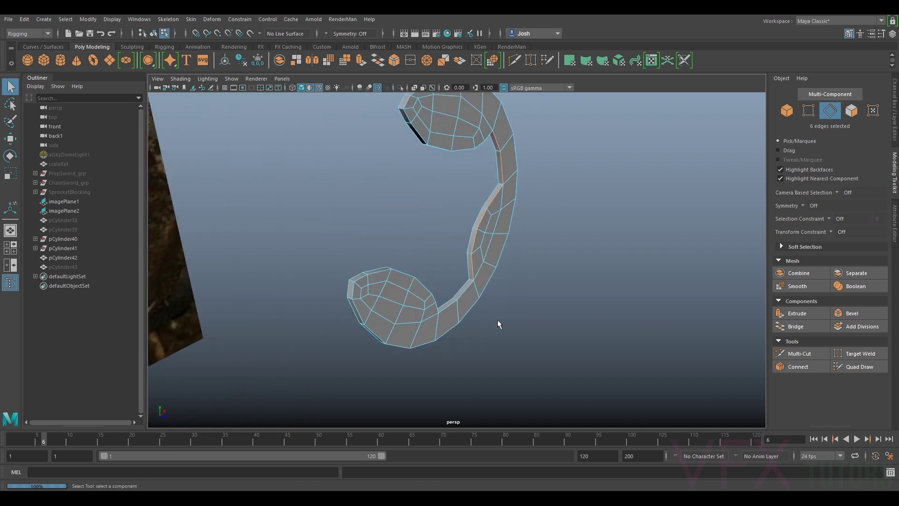
left_click(796, 353)
left_click_drag(738, 327, 450, 180, "alt")
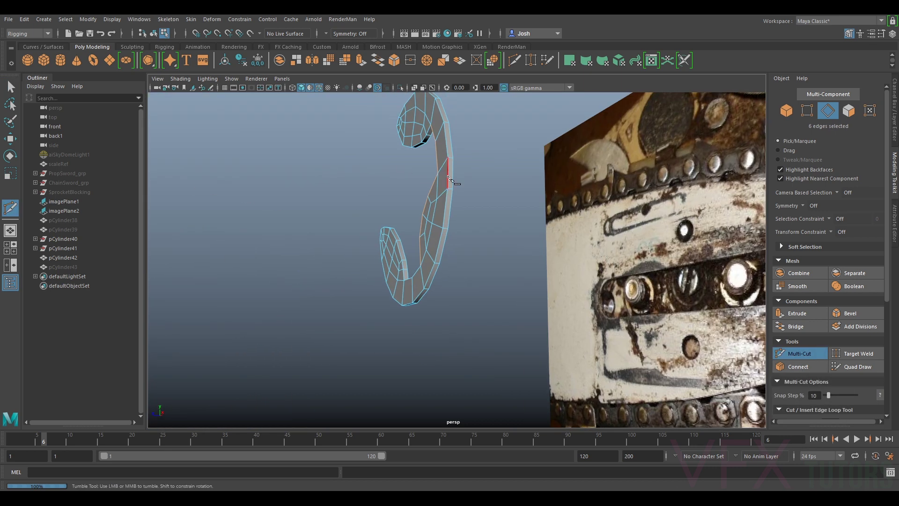
middle_click_drag(448, 177, 471, 221, "alt")
scroll(471, 221, "up", 4)
left_click_drag(472, 221, 656, 239, "alt")
middle_click_drag(546, 222, 520, 263, "alt")
scroll(519, 262, "up", 4)
left_click(448, 197, "ctrl")
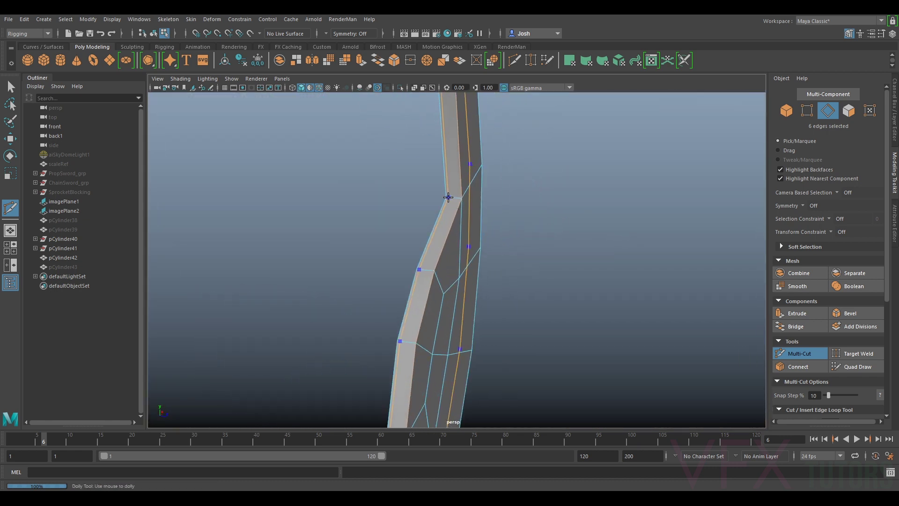
left_click(449, 197, "ctrl")
left_click_drag(452, 204, 461, 211, "alt")
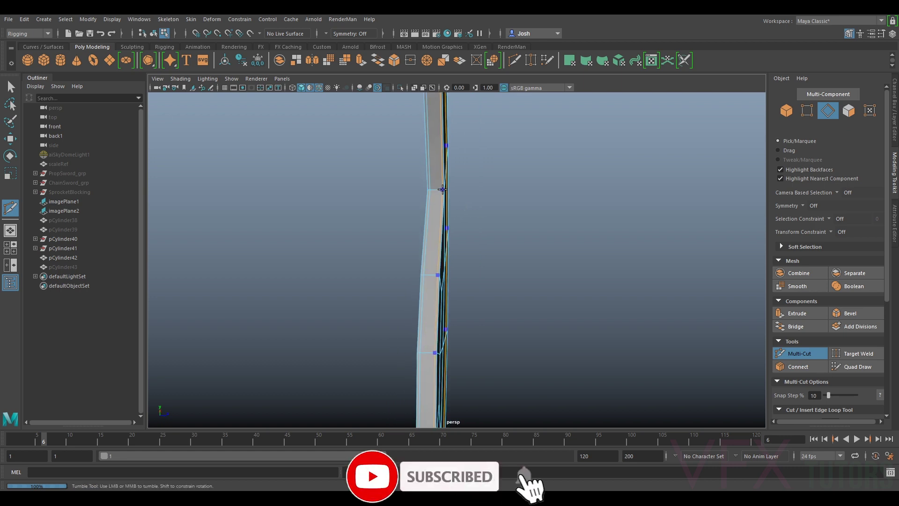
left_click_drag(441, 189, 505, 244, "alt")
right_click_drag(503, 244, 487, 236, "alt")
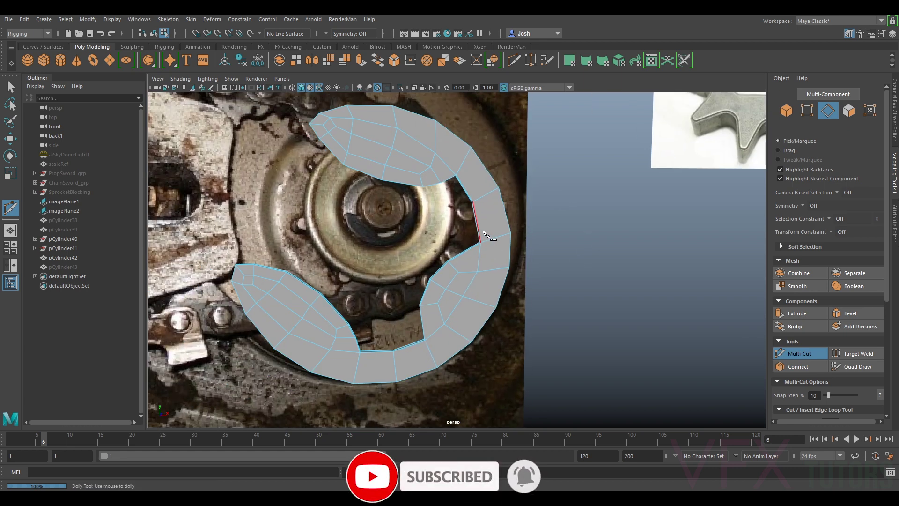
- Compare the clip's smoothed and unsmoothed display, then leave smoothing on and return to object selection with nothing selected
key("3")
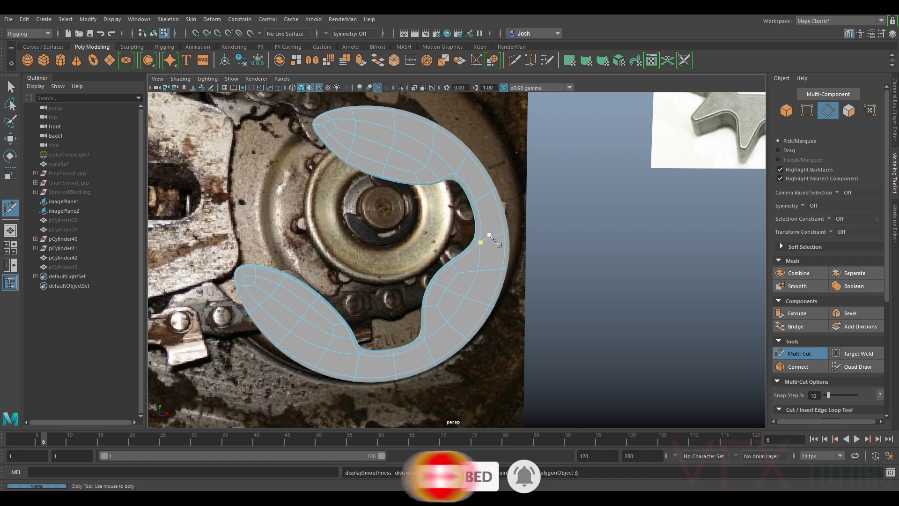
key("1")
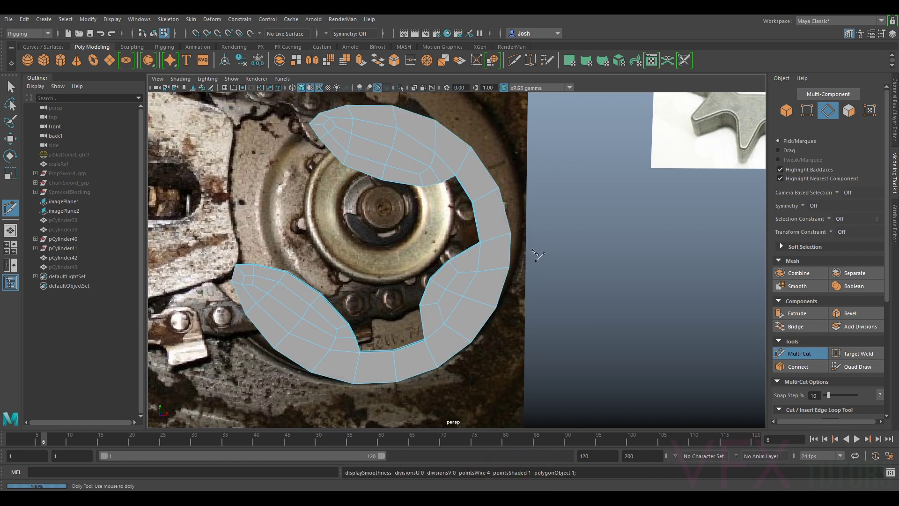
key("3")
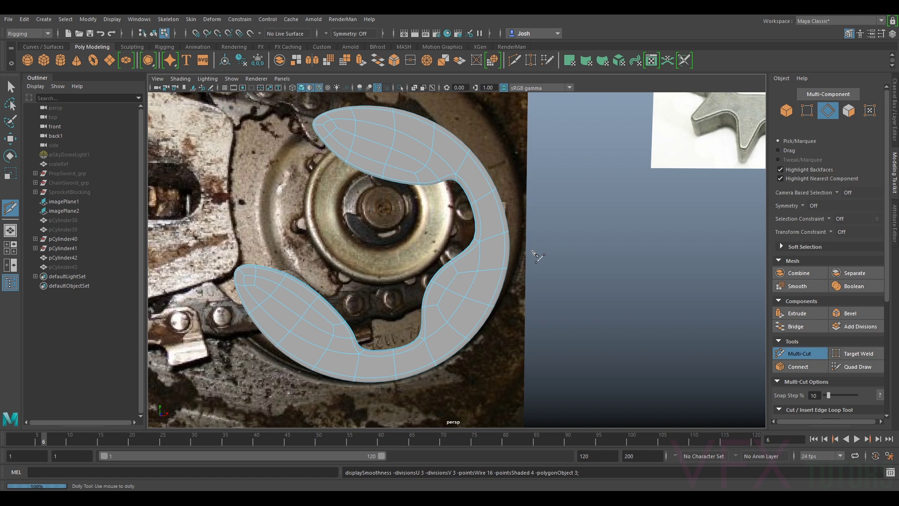
key("1")
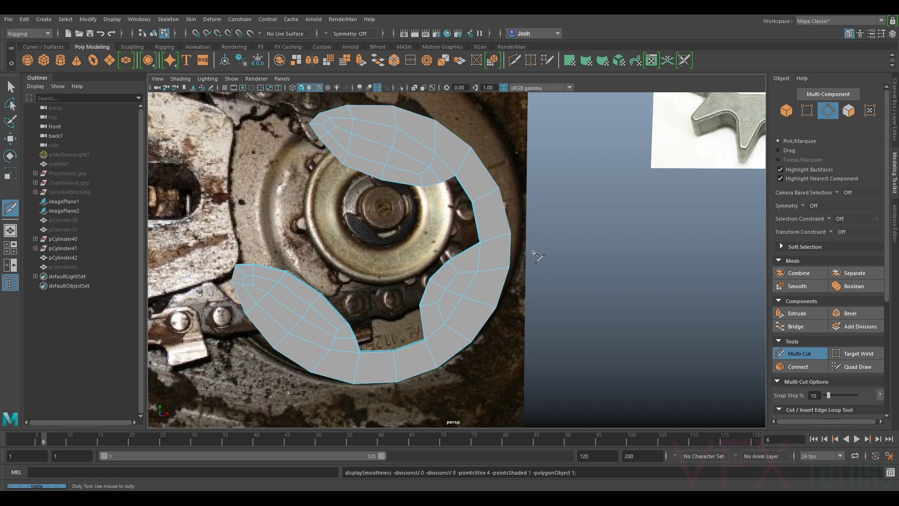
scroll(539, 257, "up", 4)
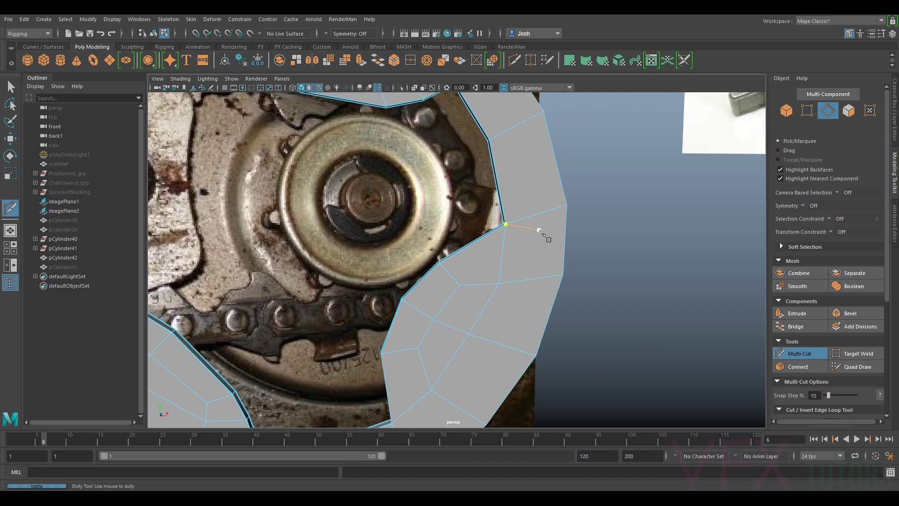
scroll(448, 296, "down", 5)
key("3")
scroll(463, 298, "down", 1)
right_click_drag(462, 231, 517, 217)
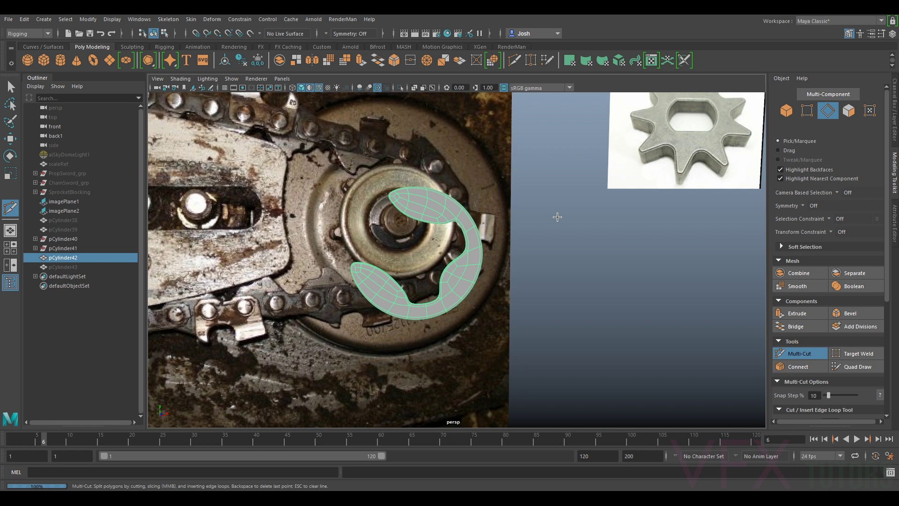
left_click(558, 216)
- Leave the Multi-Cut tool and delete the hidden guide cylinder pCylinder43
scroll(510, 253, "down", 4)
left_click_drag(508, 254, 487, 269, "alt")
left_click(809, 352)
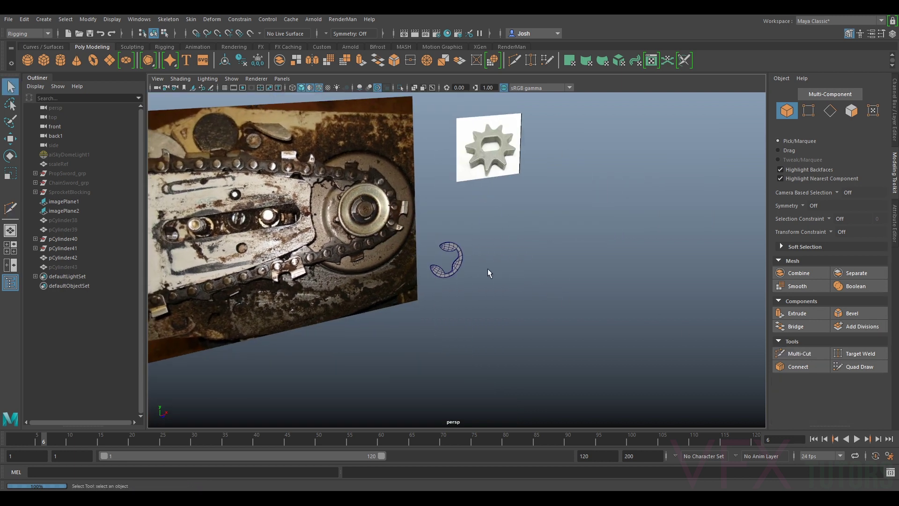
left_click(75, 266)
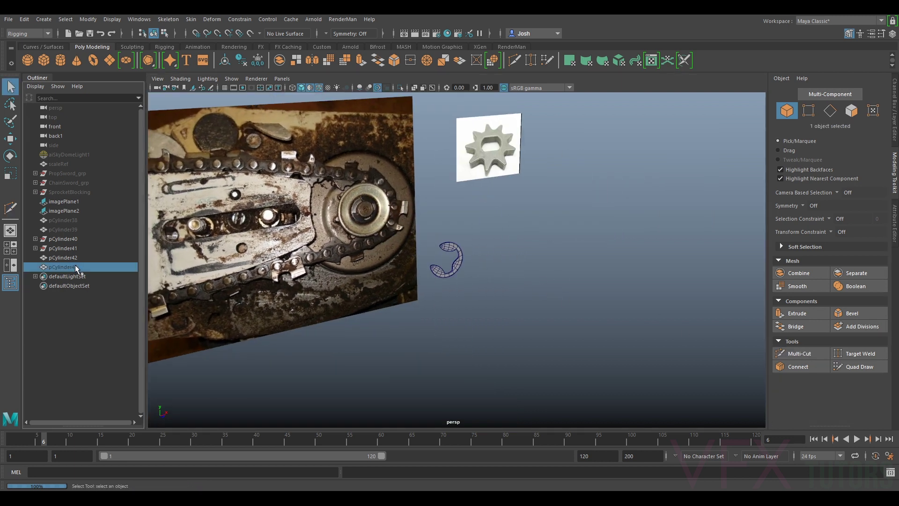
key("h")
right_click(457, 261)
key("Delete")
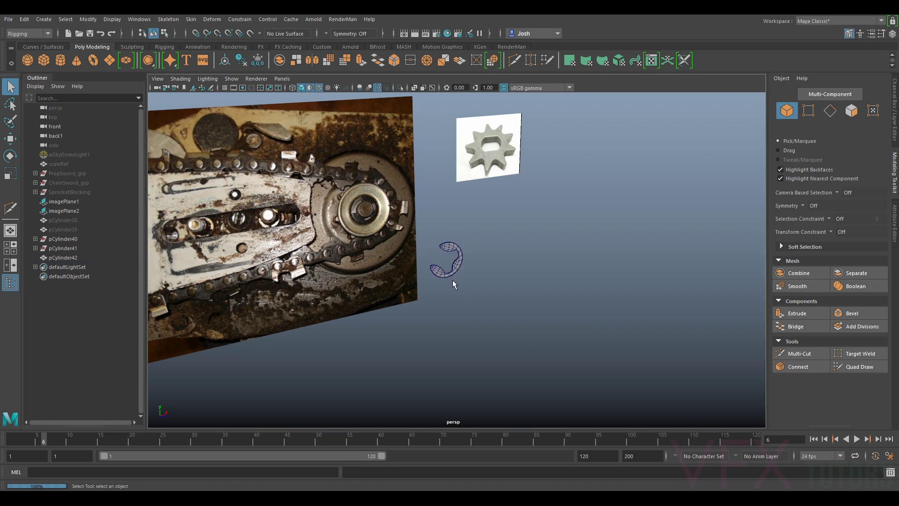
- Unhide the shaft pCylinder39 and the sprocket pCylinder38 and frame them
left_click(65, 230)
key("h")
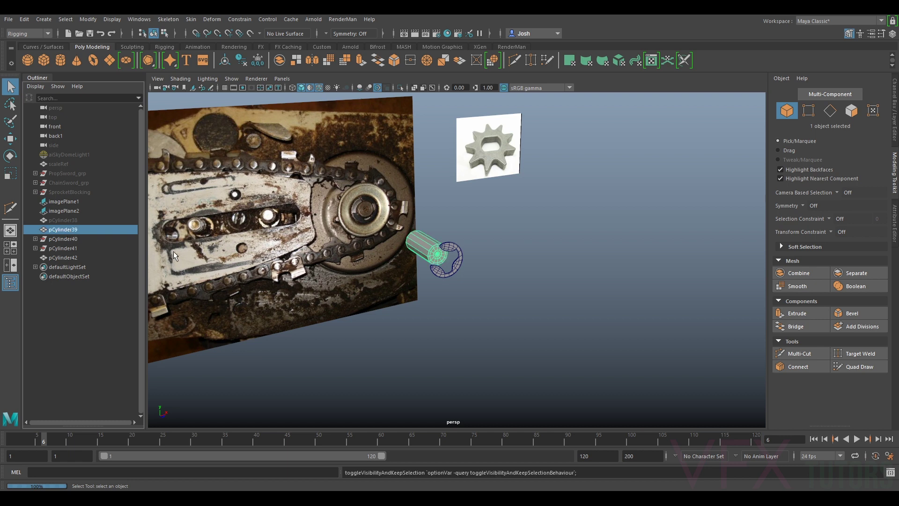
left_click(106, 221)
key("h")
key("f")
- Move the clip back along Z to 22.86 so it sits around the shaft's front end
left_click_drag(569, 267, 495, 258, "alt")
left_click(456, 278)
key("w")
left_click_drag(485, 279, 532, 277, "alt")
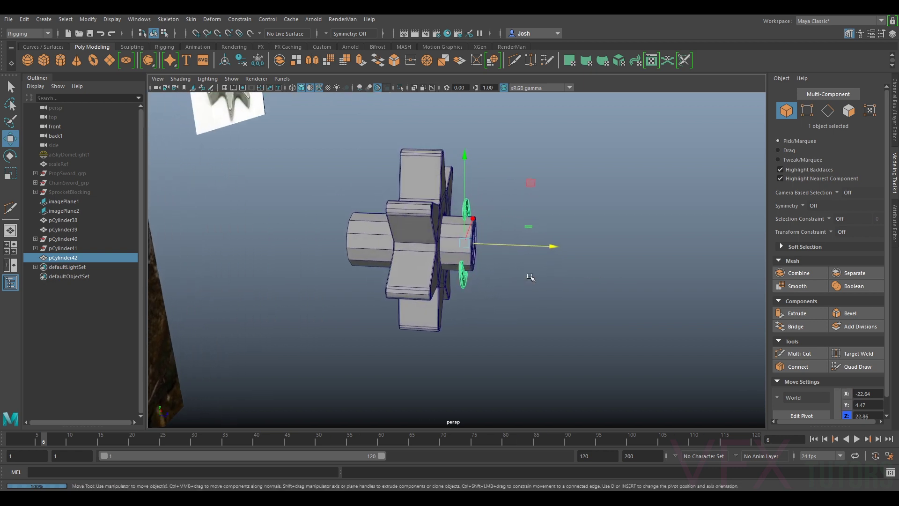
- Insert edge loops around the shaft on both sides of the clip's position with Multi-Cut
scroll(487, 253, "up", 5)
left_click_drag(487, 254, 505, 235, "alt")
mouse_move(503, 255)
left_mouse_down("alt")
mouse_move(497, 263)
mouse_move(515, 265)
mouse_move(503, 258)
left_mouse_up("alt")
scroll(502, 257, "up", 3)
middle_click_drag(502, 256, 475, 276, "alt")
left_click(415, 259)
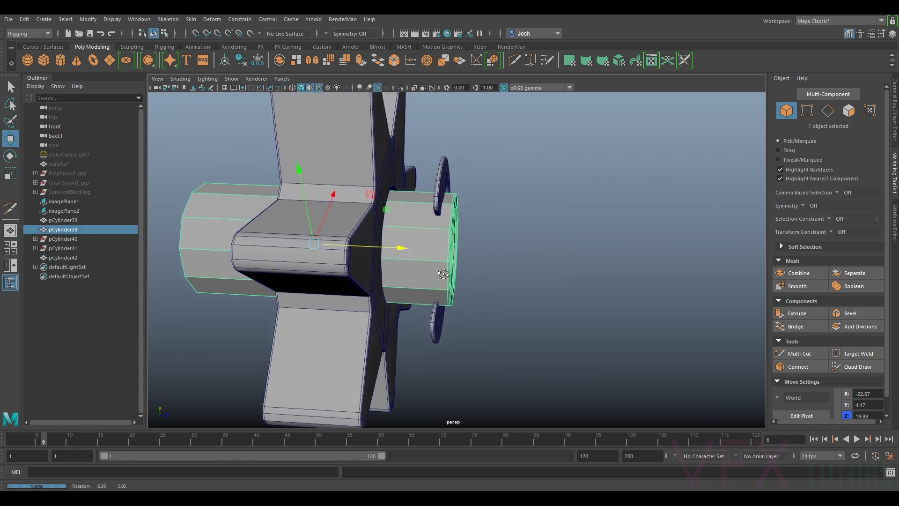
left_click_drag(415, 259, 445, 237, "alt")
left_click(799, 354)
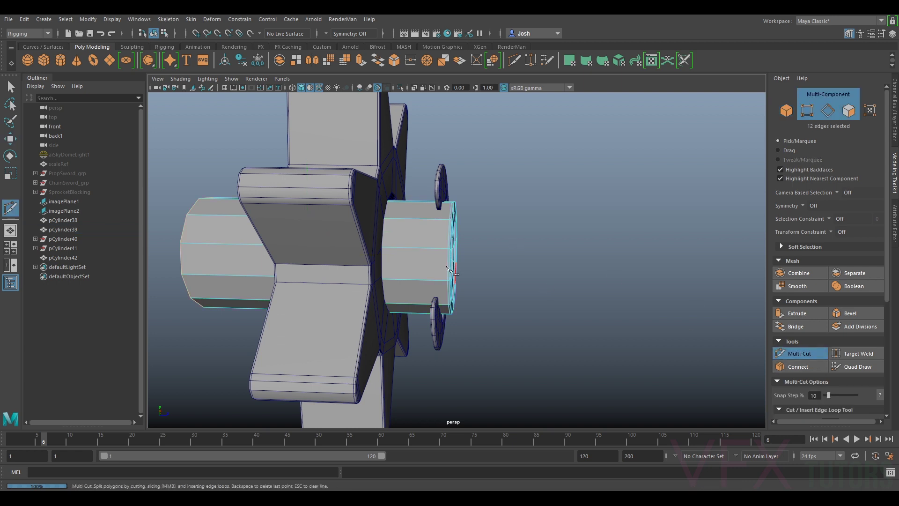
scroll(426, 246, "up", 5)
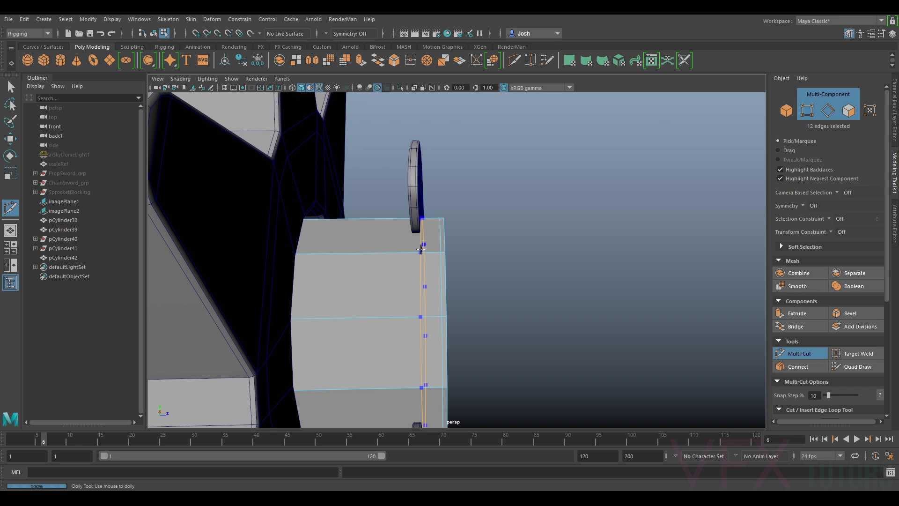
middle_click_drag(370, 281, 412, 261, "alt")
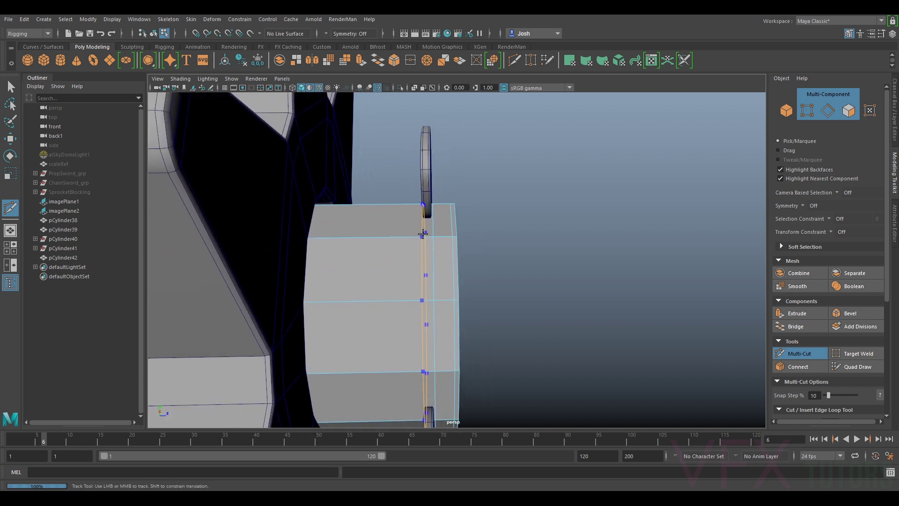
left_click(423, 234, "ctrl")
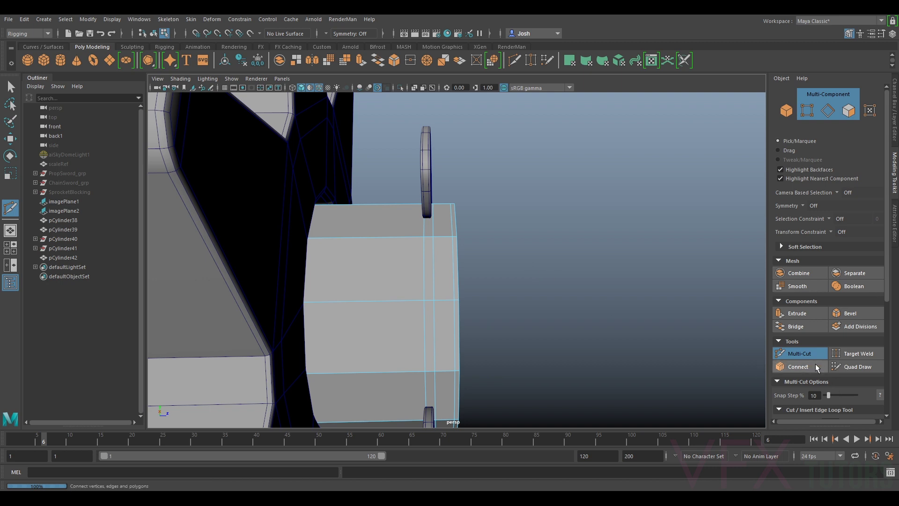
left_click(805, 354)
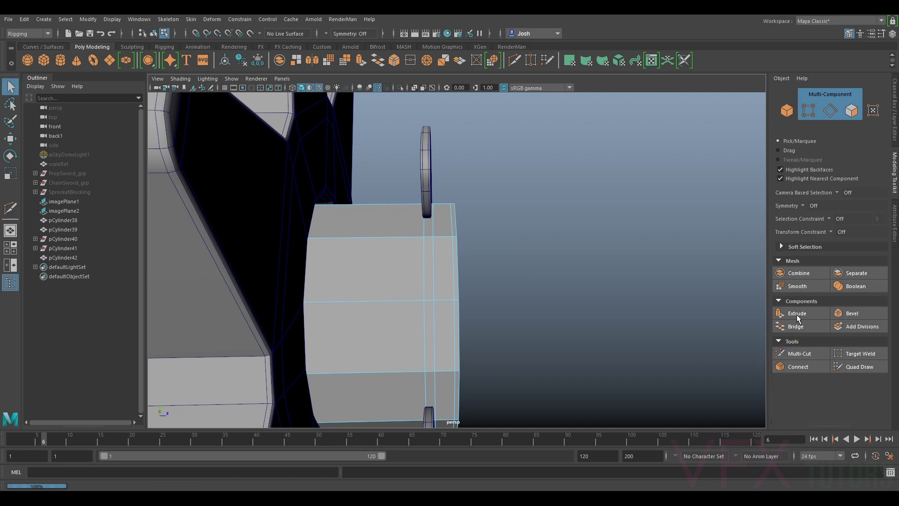
left_click(851, 113)
scroll(425, 254, "down", 2)
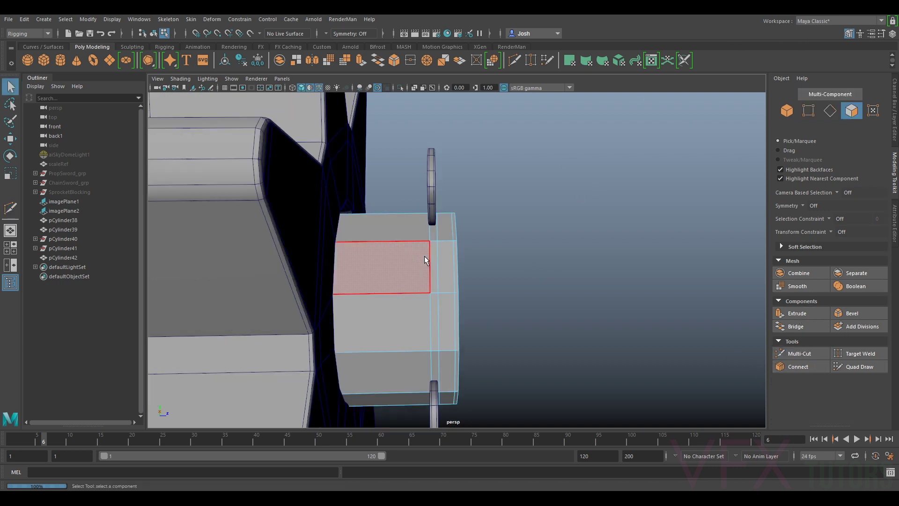
middle_click_drag(424, 255, 439, 208, "alt")
left_click(446, 206)
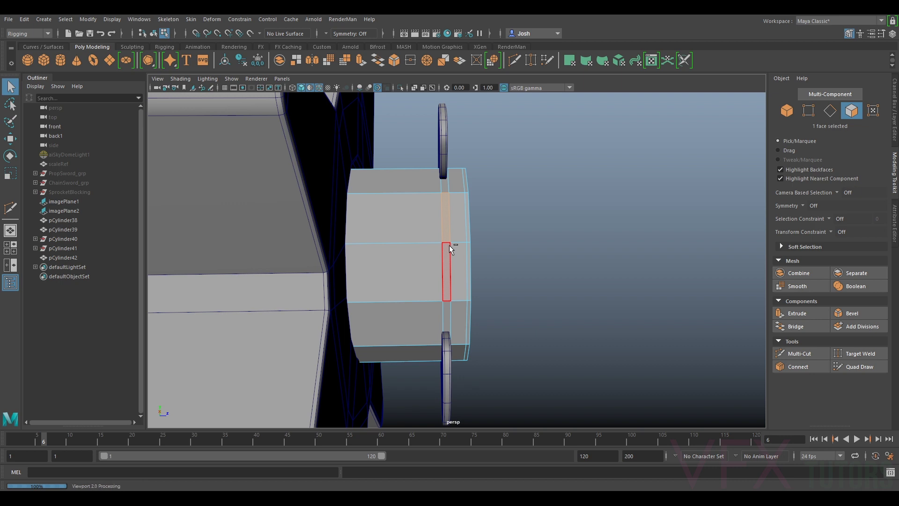
- Undo the edge loops inserted around the shaft at the clip's position
key("ctrl+z")
key("ctrl+z")
key("ctrl+z")
key("ctrl+z")
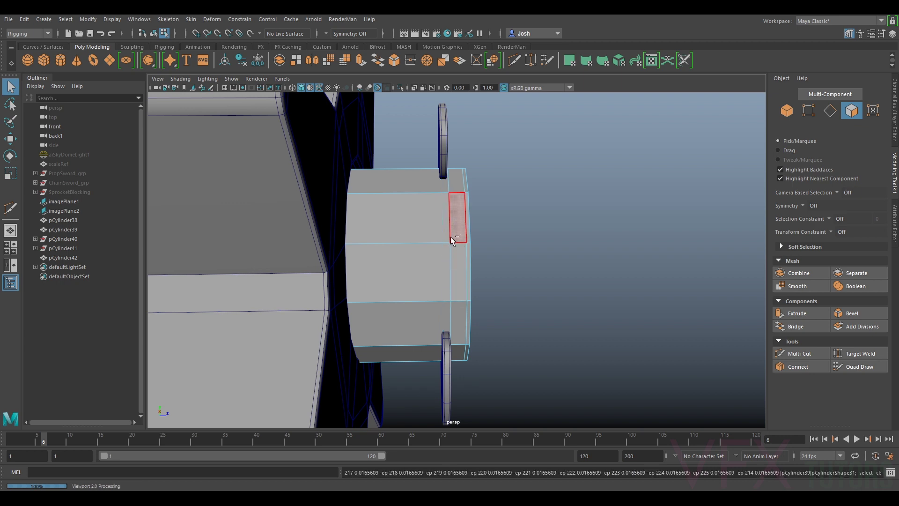
right_click_drag(448, 235, 375, 259, "alt")
mouse_move(375, 260)
left_mouse_down("alt")
mouse_move(297, 260)
mouse_move(374, 262)
left_mouse_up("alt")
scroll(373, 263, "up", 3)
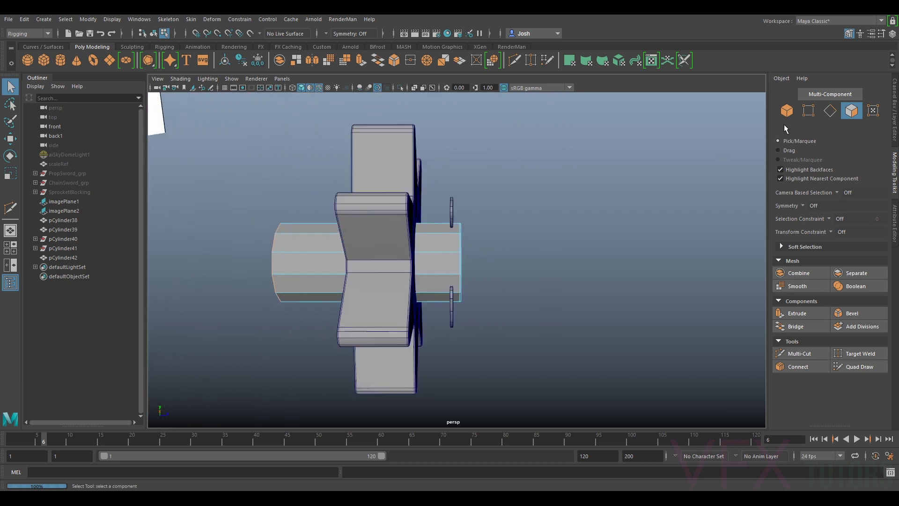
- Select the retaining clip pCylinder42, scale it thicker along the shaft axis and place it at Z 22.76
left_click(791, 116)
left_click(447, 209)
scroll(450, 209, "up", 3)
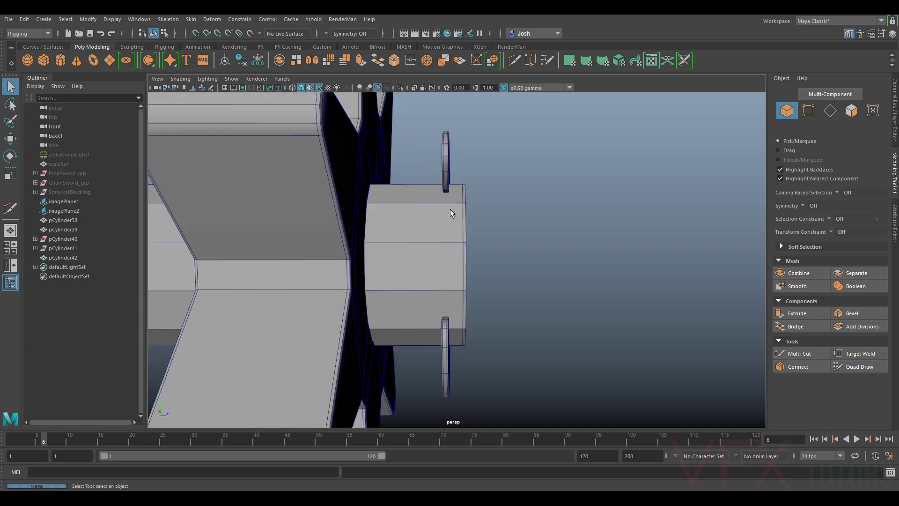
left_click(440, 171)
left_click_drag(454, 177, 460, 200, "alt")
key("r")
left_click_drag(486, 249, 208, 247)
key("w")
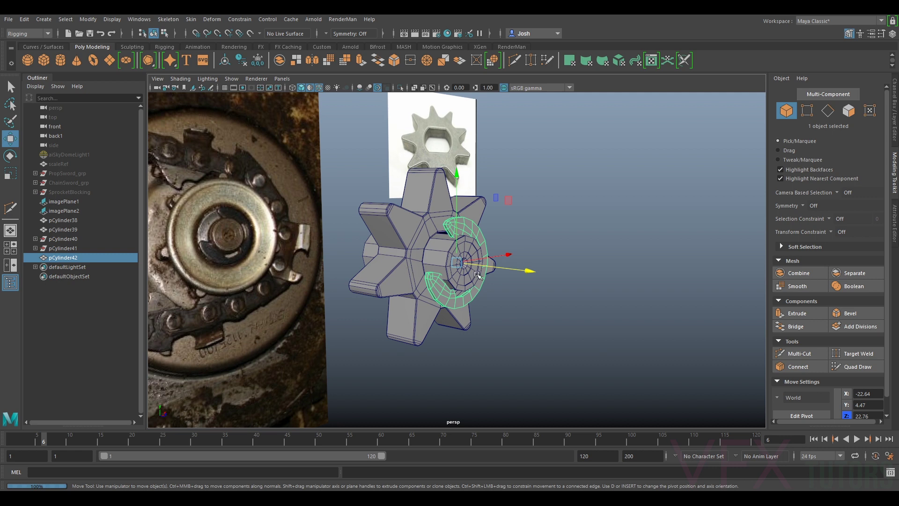
- Insert an edge loop around the shaft pCylinder39 at the clip's sprocket-facing side with Multi-Cut
mouse_move(500, 265)
left_mouse_down("alt")
mouse_move(539, 263)
mouse_move(508, 266)
left_mouse_up("alt")
scroll(431, 260, "up", 4)
left_click_drag(419, 261, 510, 255, "alt")
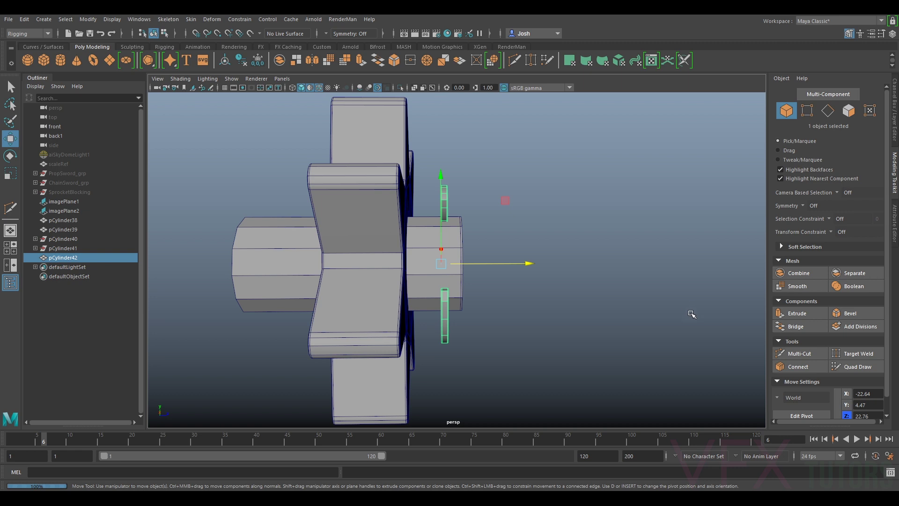
left_click(802, 353)
scroll(450, 234, "up", 3)
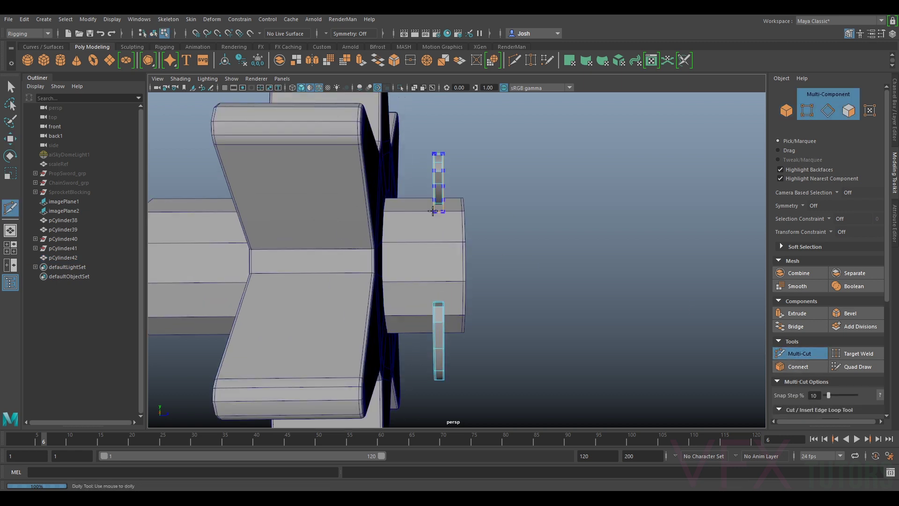
left_click(787, 110)
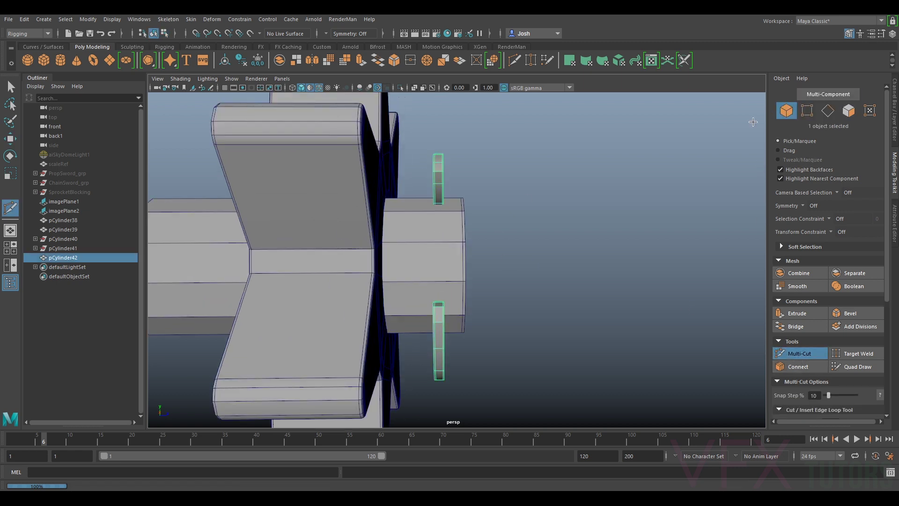
left_click(444, 240)
left_click(800, 356)
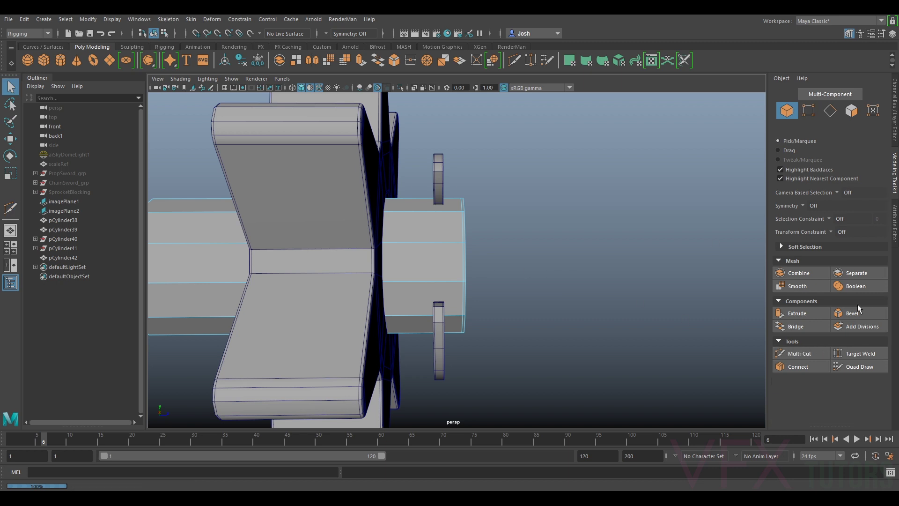
left_click(798, 353)
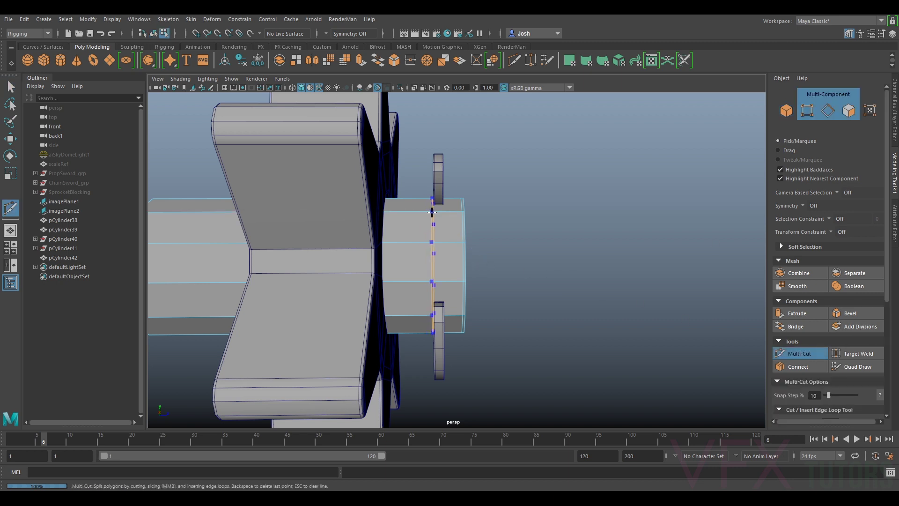
left_click(800, 353)
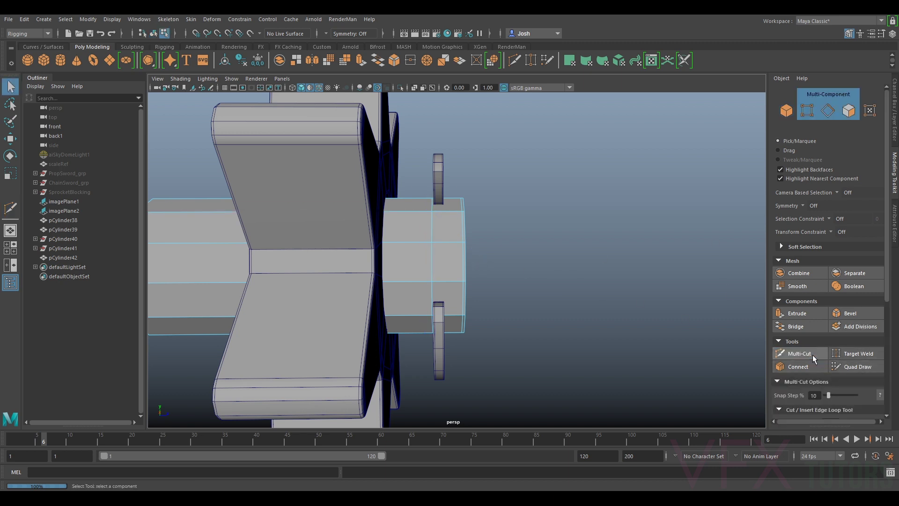
- Select the 12 shaft faces behind the new loop, toward the sprocket, and extrude them slightly outward
left_click(846, 111)
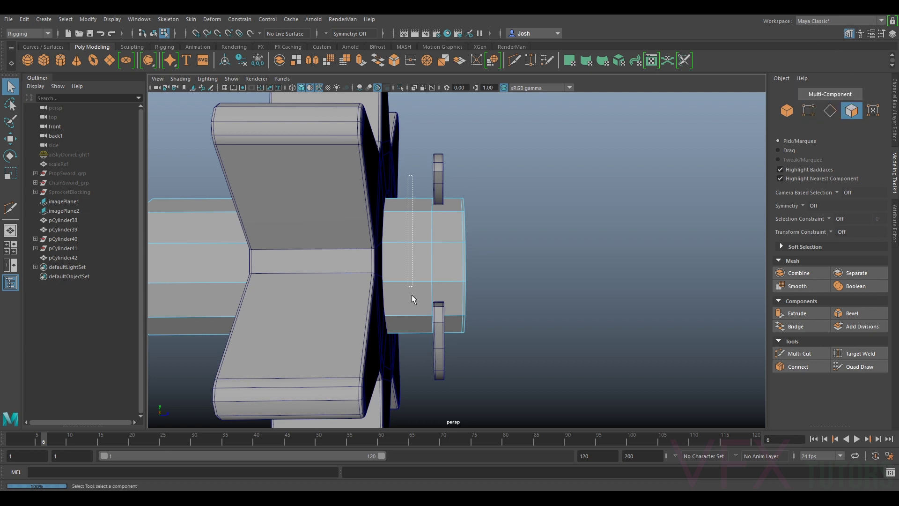
left_click_drag(412, 299, 401, 360)
key("ctrl+e")
left_click_drag(450, 301, 403, 231, "alt")
key("ctrl+z")
left_click_drag(394, 190, 399, 189)
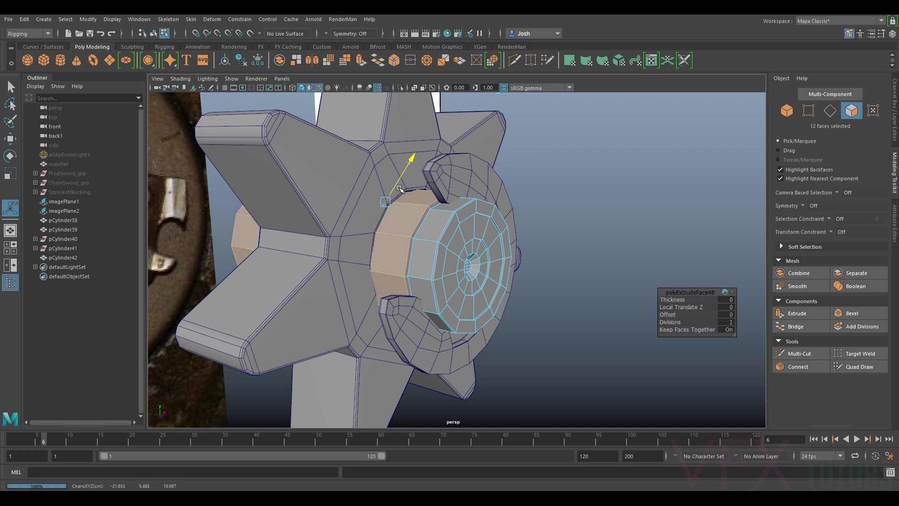
left_click_drag(399, 189, 400, 187)
- Insert a second edge loop around the shaft at the clip's outer side with Multi-Cut
left_click_drag(418, 226, 478, 229, "alt")
left_click(799, 353)
left_click_drag(604, 281, 568, 276, "alt")
right_click_drag(568, 276, 521, 228, "alt")
left_click_drag(522, 229, 525, 211, "alt")
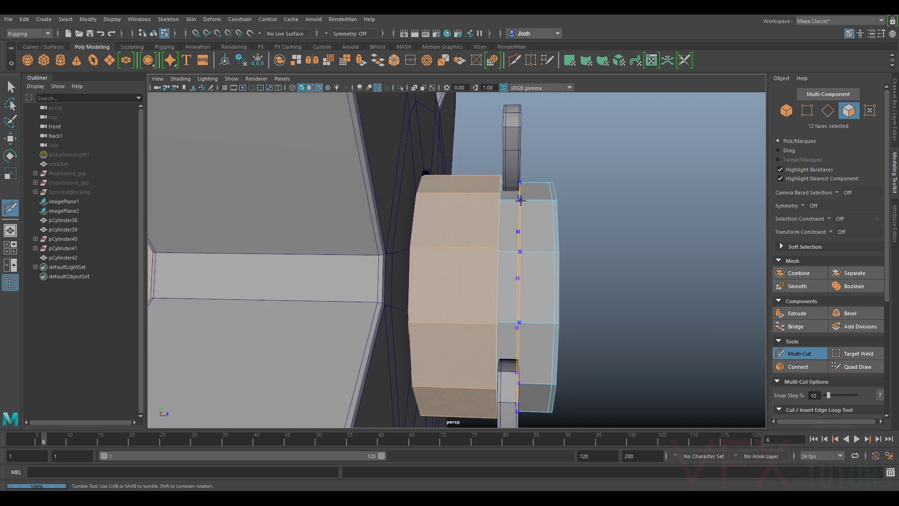
left_click(518, 200, "ctrl")
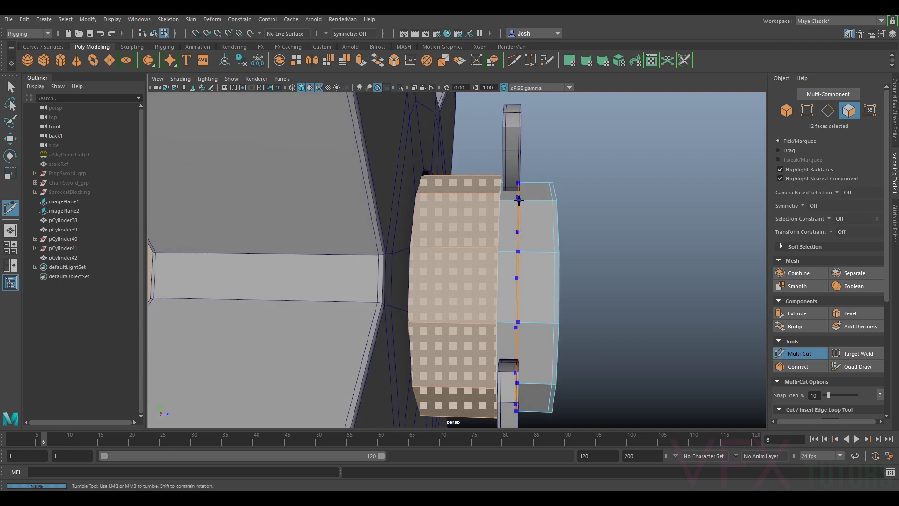
left_click(789, 356)
- Extrude the ring of 12 shaft faces under the clip inward with thickness -0.3 and Local Translate Z 0.0531
key("F8")
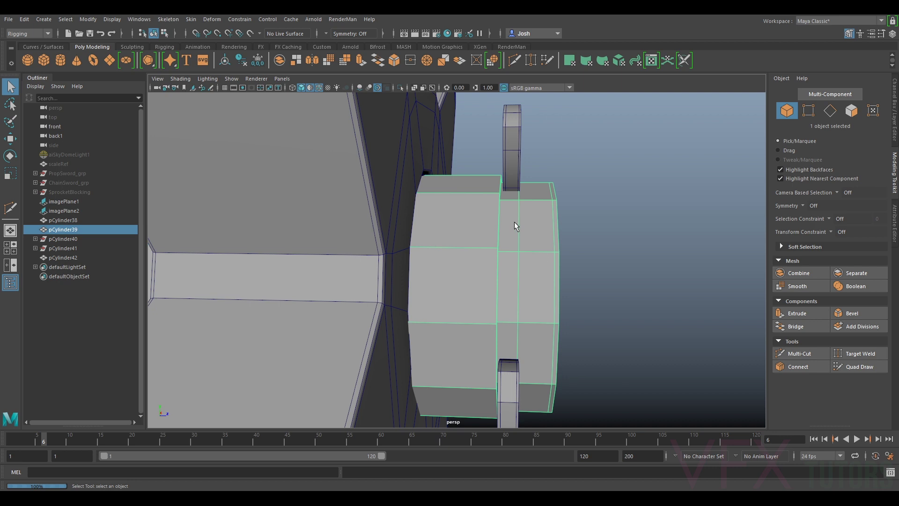
key("F11")
double_click(508, 262, "shift")
left_click_drag(555, 261, 526, 269, "alt")
key("ctrl+e")
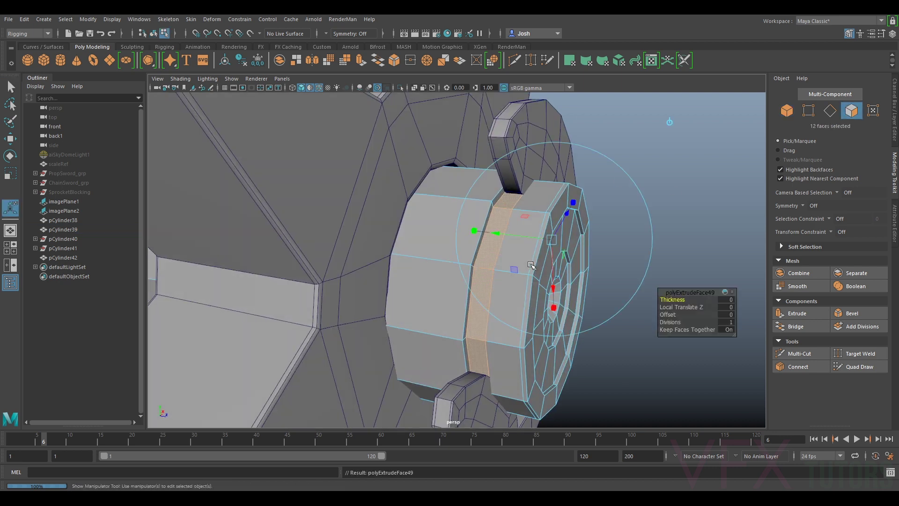
left_click_drag(671, 298, 555, 268)
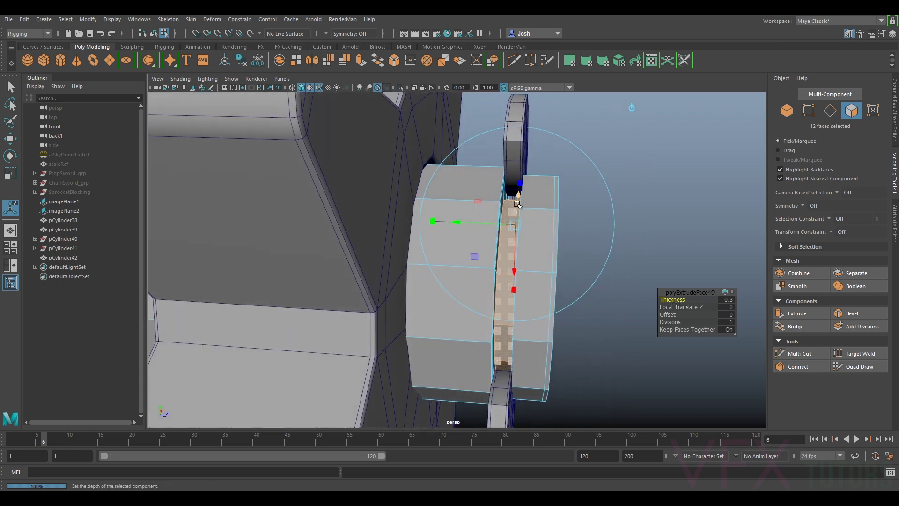
left_click_drag(473, 218, 513, 239, "alt")
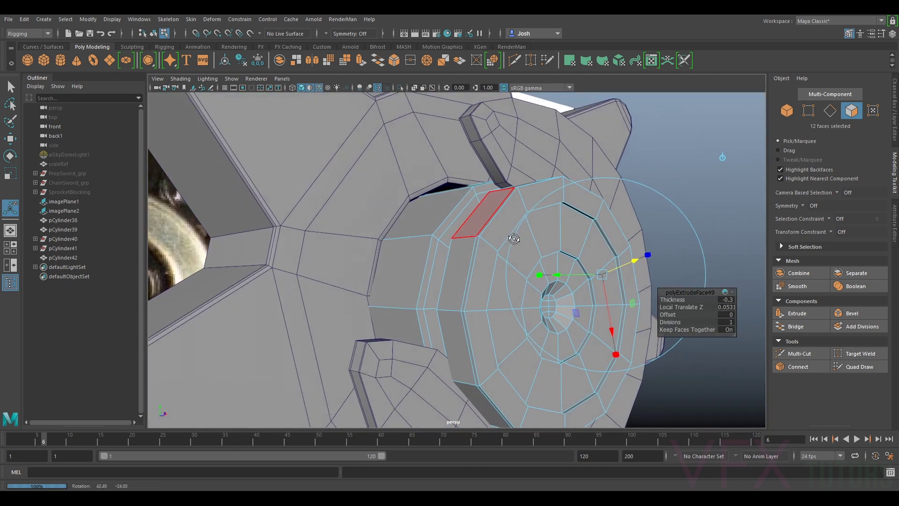
- Examine the sprocket, shaft and clip from several angles against the chainsaw reference photo
right_click_drag(514, 239, 460, 289, "alt")
left_click_drag(460, 289, 510, 304, "alt")
right_click_drag(511, 305, 444, 307, "alt")
left_click_drag(444, 306, 464, 307, "alt")
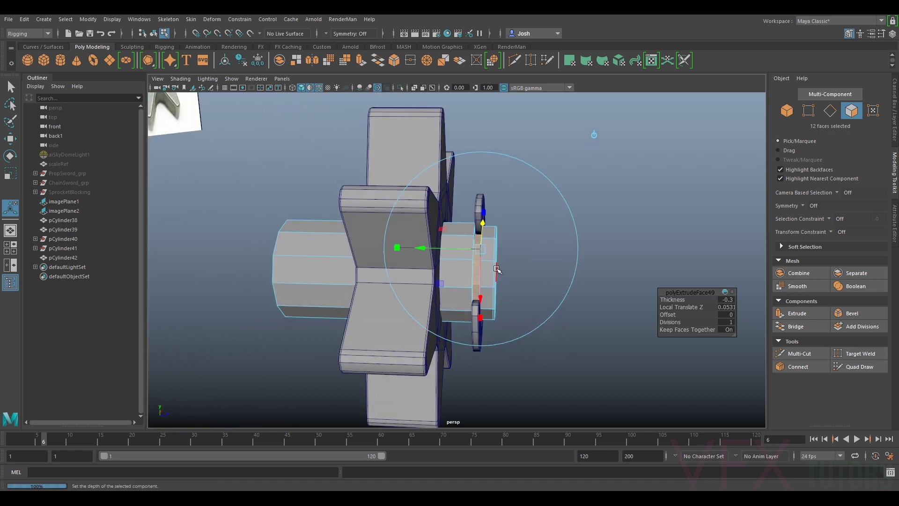
left_click_drag(656, 223, 467, 253, "alt")
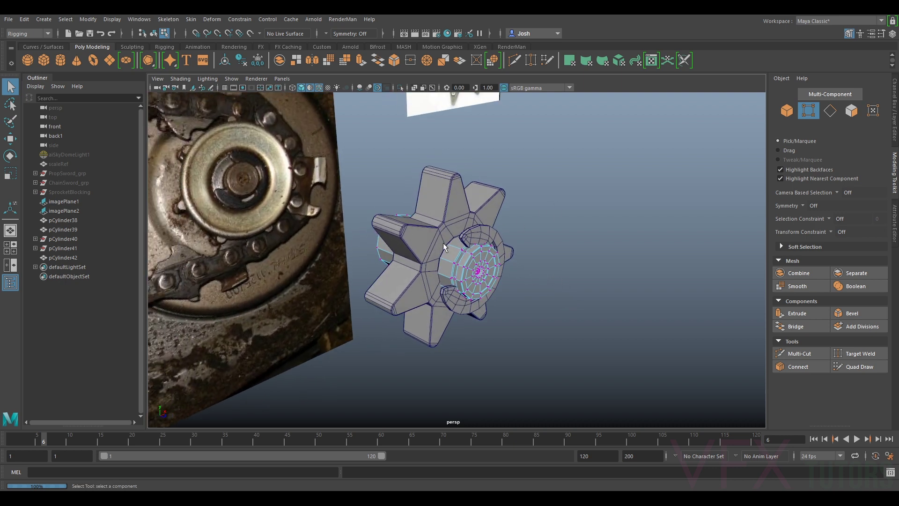
right_click_drag(459, 259, 305, 185)
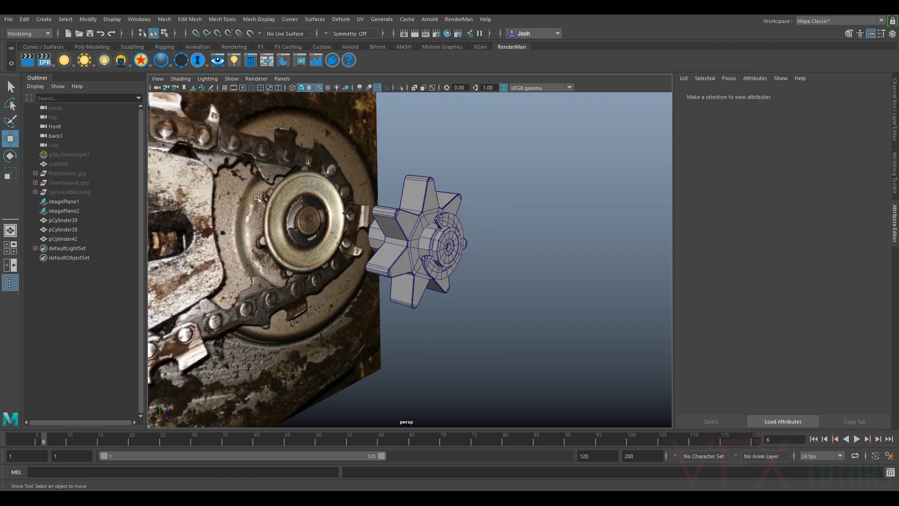
left_click_drag(257, 199, 580, 372, "alt")
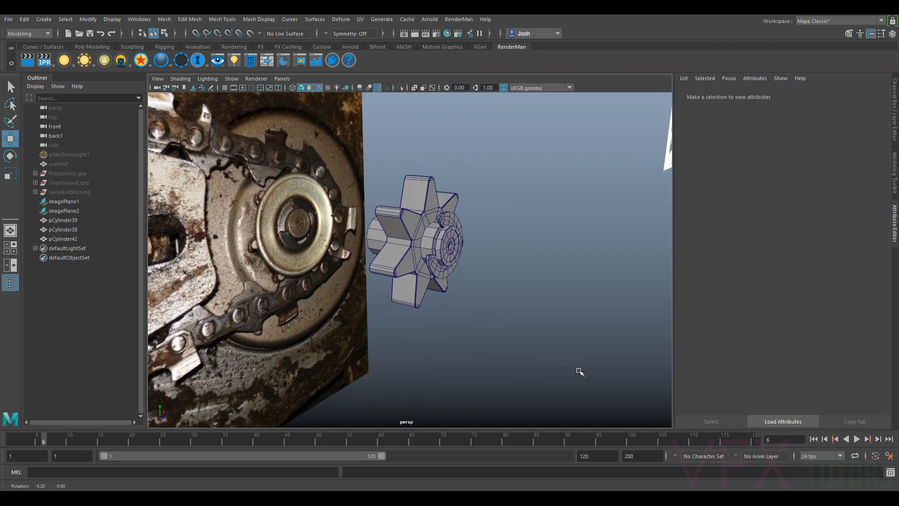
scroll(571, 330, "down", 10)
left_click_drag(569, 324, 538, 317, "alt")
scroll(445, 269, "up", 10)
left_click_drag(494, 277, 468, 276, "alt")
scroll(463, 256, "up", 3)
left_click_drag(463, 239, 478, 263, "alt")
scroll(473, 276, "down", 5)
left_click_drag(459, 293, 449, 278, "alt")
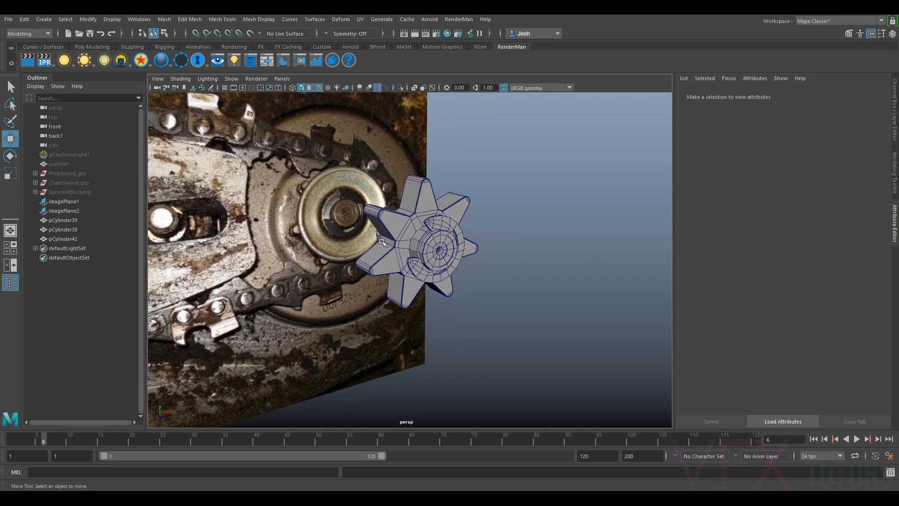
left_click_drag(496, 178, 509, 230, "alt")
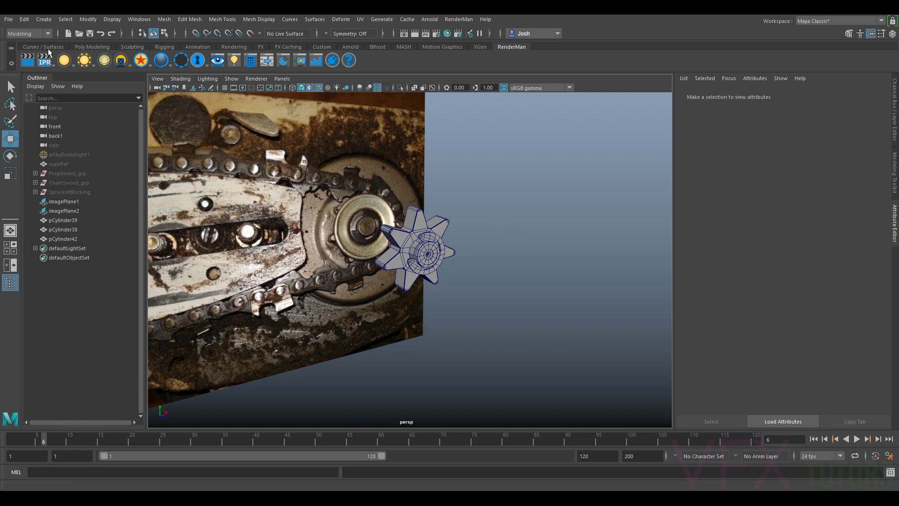
- Create a new polygon cylinder and switch the viewport to the front view
left_click(93, 47)
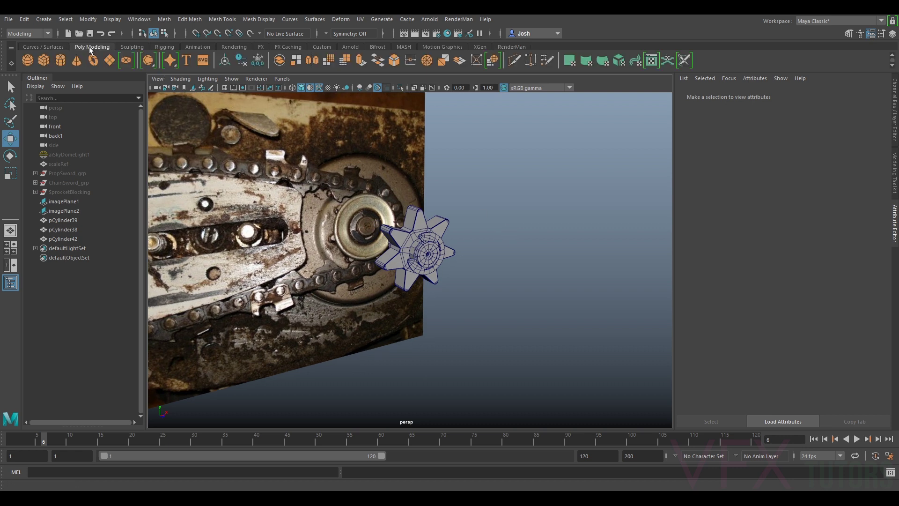
left_click(61, 60)
scroll(529, 244, "down", 6)
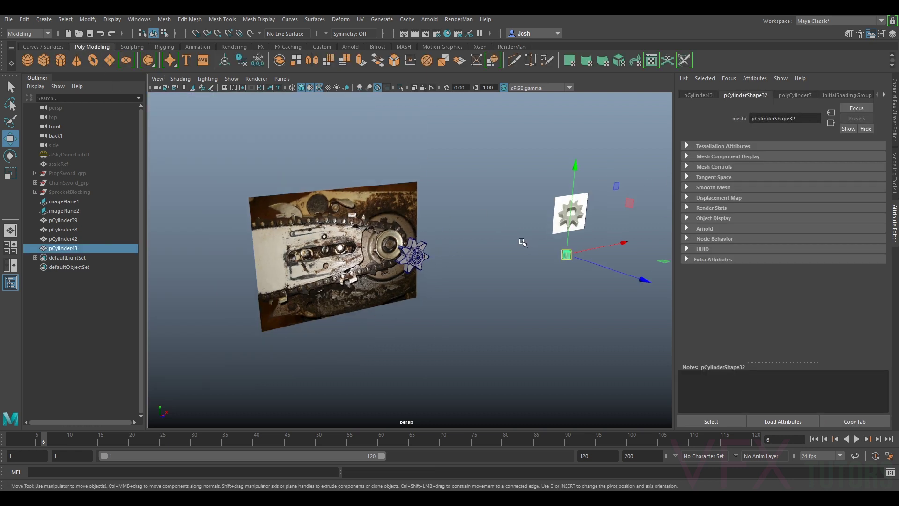
left_click(282, 79)
mouse_move(327, 108)
left_click(391, 117)
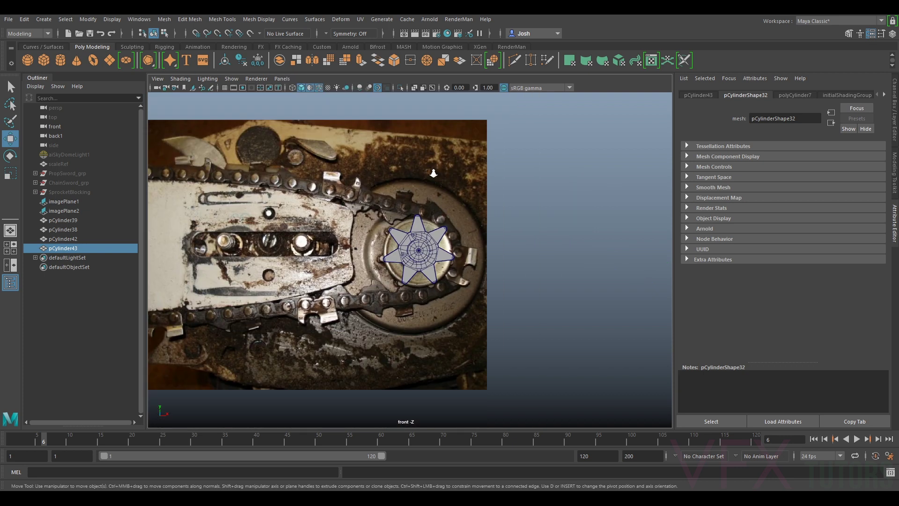
- Enable X-Ray shading and move the new cylinder over the sprocket's centre, about X -45.98, Y 4.207
scroll(433, 174, "down", 3)
left_click(180, 78)
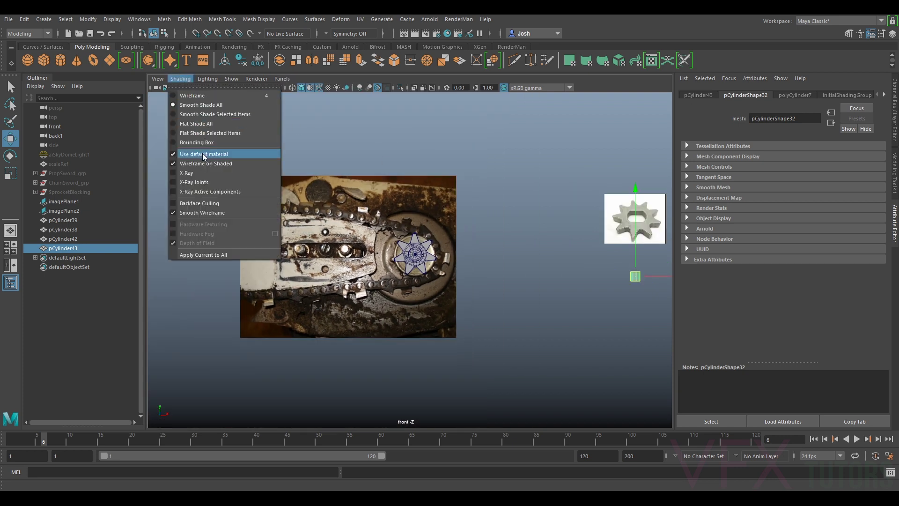
left_click(203, 173)
left_click_drag(638, 277, 415, 254)
- Rotate the new cylinder to face the front view by setting its Rotate X to 90
key("e")
scroll(443, 207, "up", 8)
left_click_drag(440, 207, 892, 146)
left_click(896, 131)
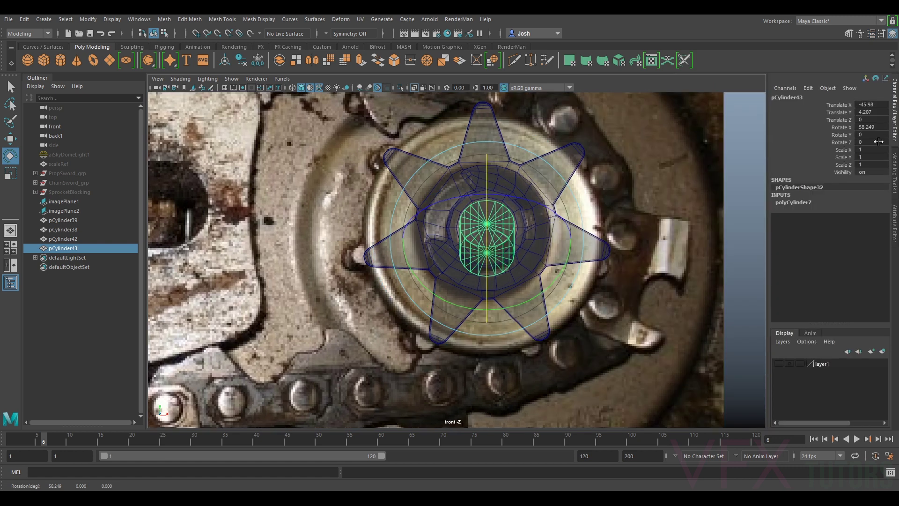
left_click(874, 130)
type("90")
key("Return")
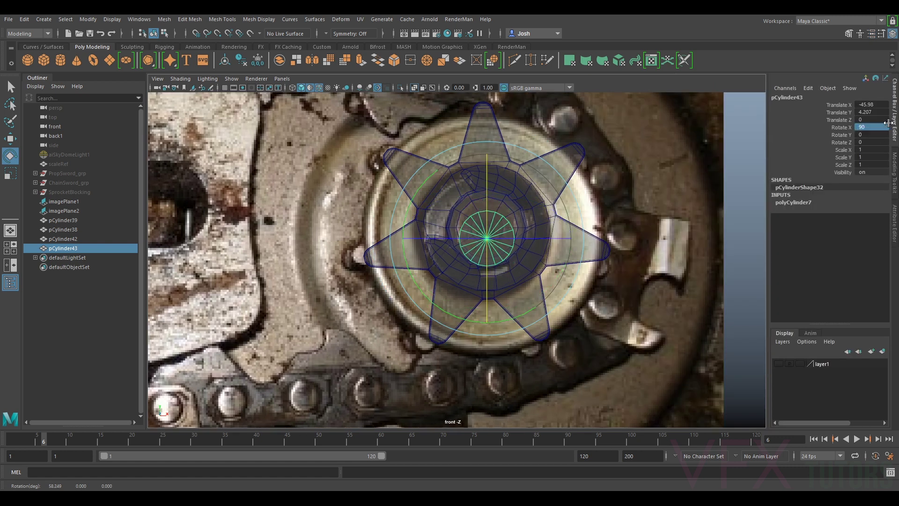
- Move the cylinder to about X -45.968, Y 4.627 and scale it uniformly to about 2.294
key("w")
scroll(627, 198, "up", 2)
left_click_drag(502, 230, 583, 228)
key("r")
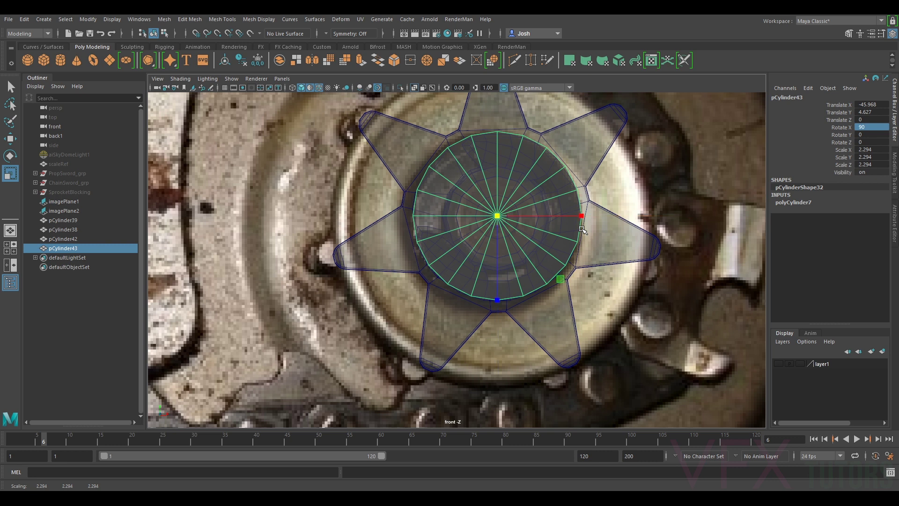
- Snap the new cylinder onto the centre of the sprocket at X -45.969, Y 4.595, Z -6.75
key("w")
key("v")
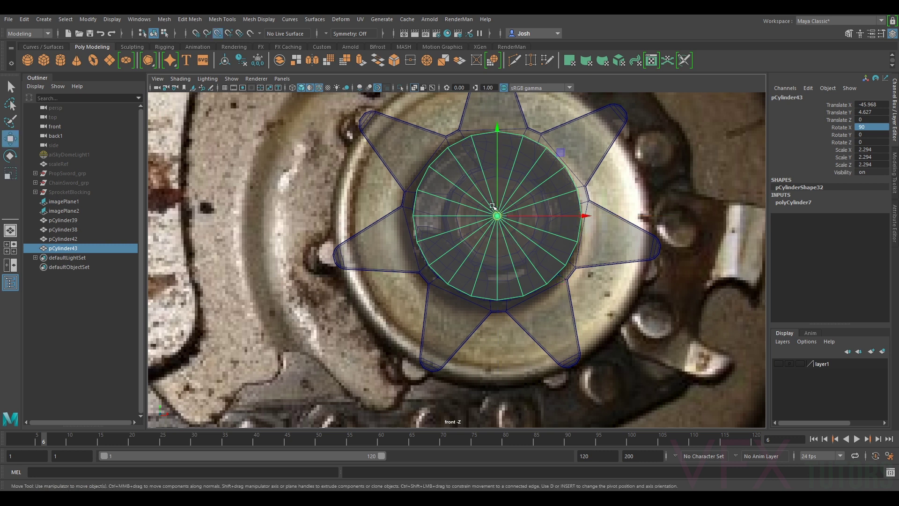
left_click_drag(498, 214, 497, 216)
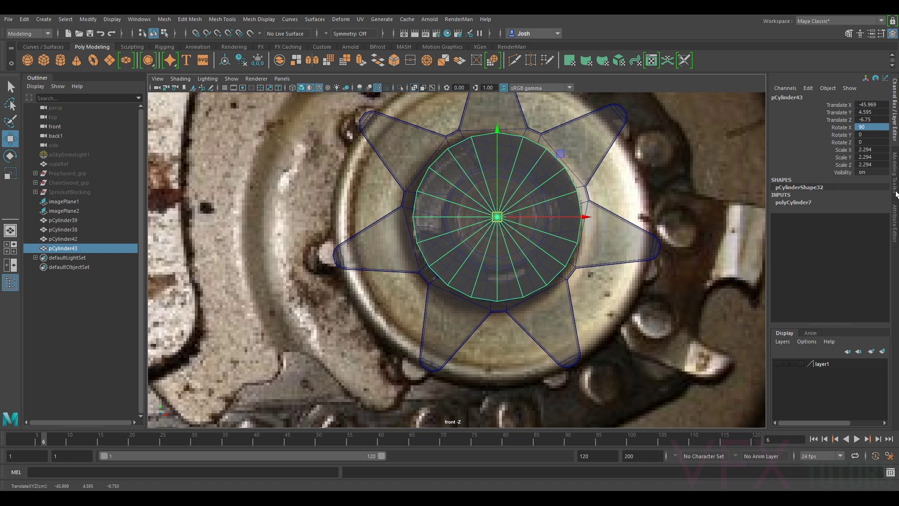
- Set the cylinder's axis subdivisions to 12 and its cap subdivisions to 3
left_click(896, 217)
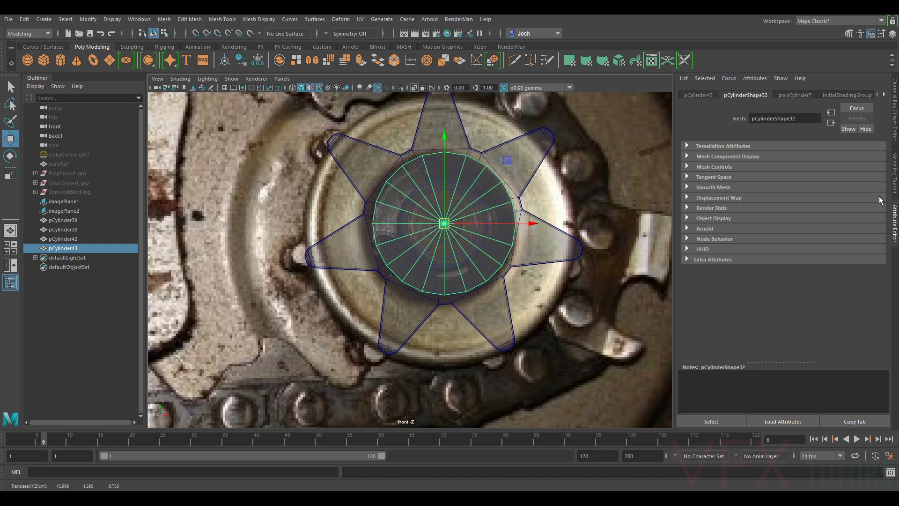
left_click(788, 96)
left_click_drag(820, 179, 806, 180)
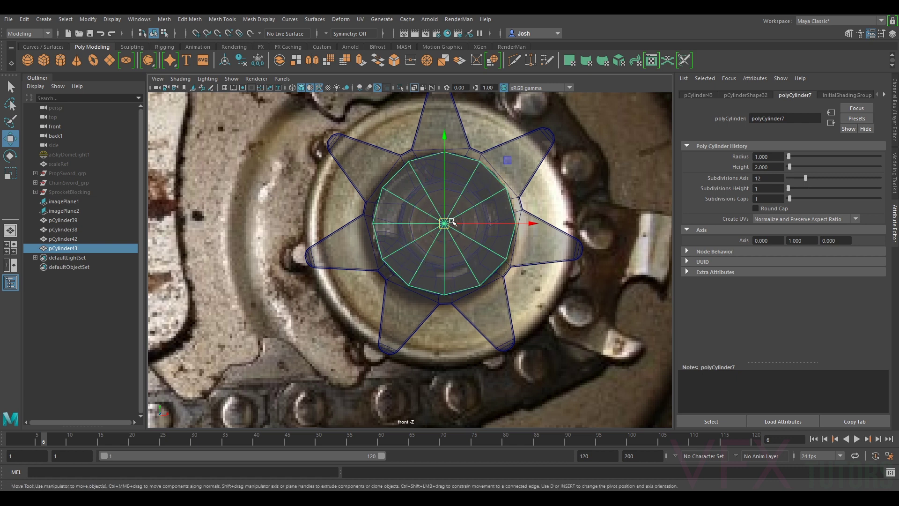
left_click_drag(790, 200, 795, 202)
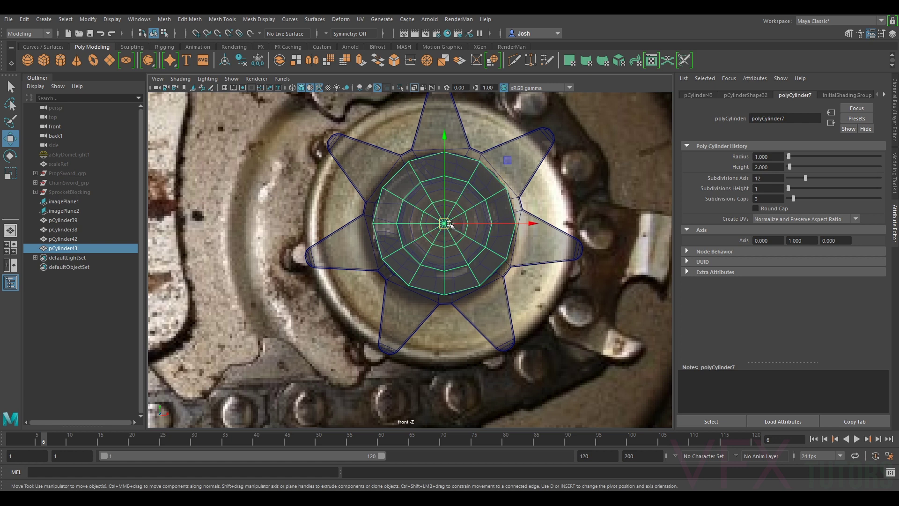
- Delete the faces around the centre of both cylinder caps, keeping only the outermost band of cap faces
right_click_drag(426, 217, 423, 238)
left_click_drag(419, 205, 476, 244)
key("Delete")
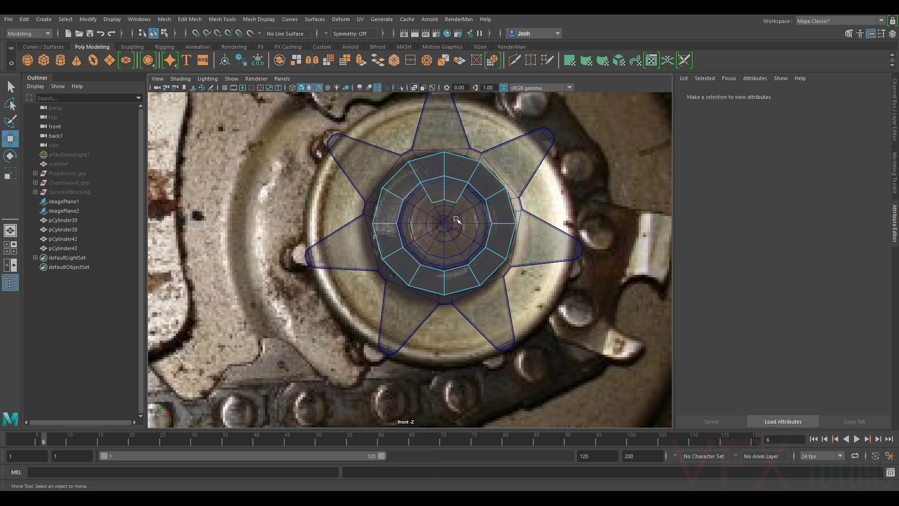
left_click_drag(428, 209, 460, 194)
key("Delete")
- Switch the viewport to the perspective view and turn off X-Ray shading
scroll(449, 189, "up", 2)
right_click(435, 156)
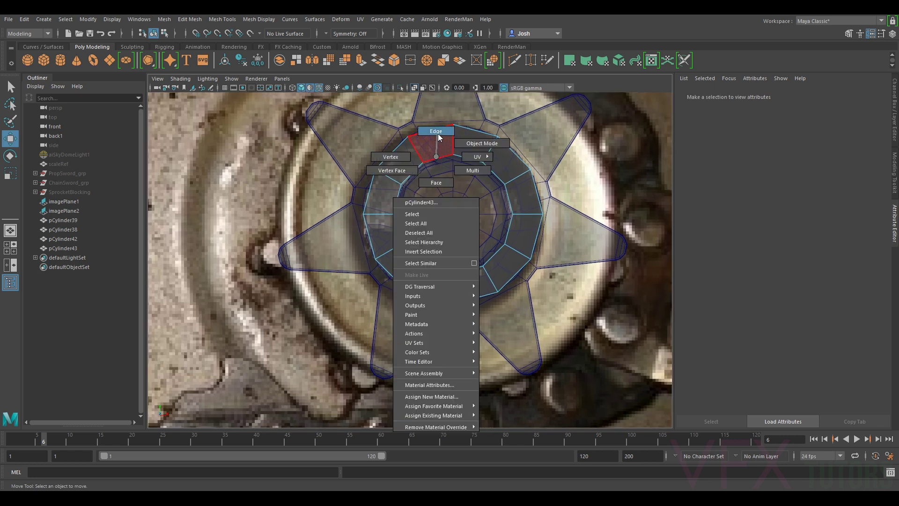
left_click(438, 137)
left_click(287, 79)
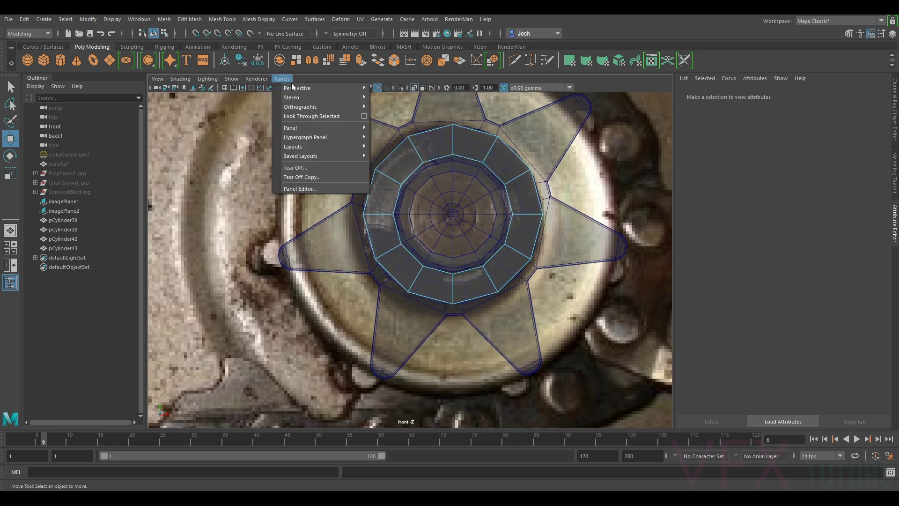
left_click(395, 85)
left_click_drag(461, 330, 533, 323, "alt")
left_click(184, 84)
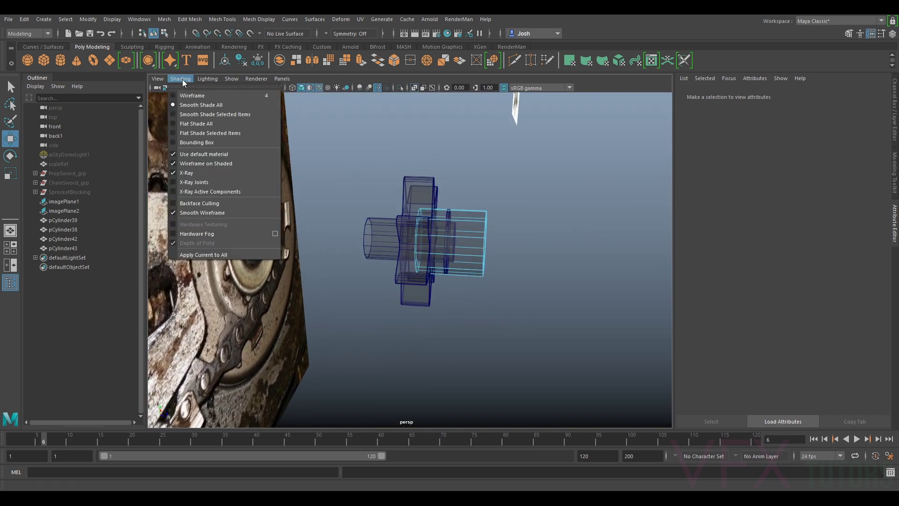
left_click(206, 171)
- Scale the hollow cylinder down along its depth axis to make a thin, flat ring
right_click_drag(490, 235, 522, 216)
key("r")
left_click_drag(527, 248, 265, 234)
scroll(258, 199, "up", 5)
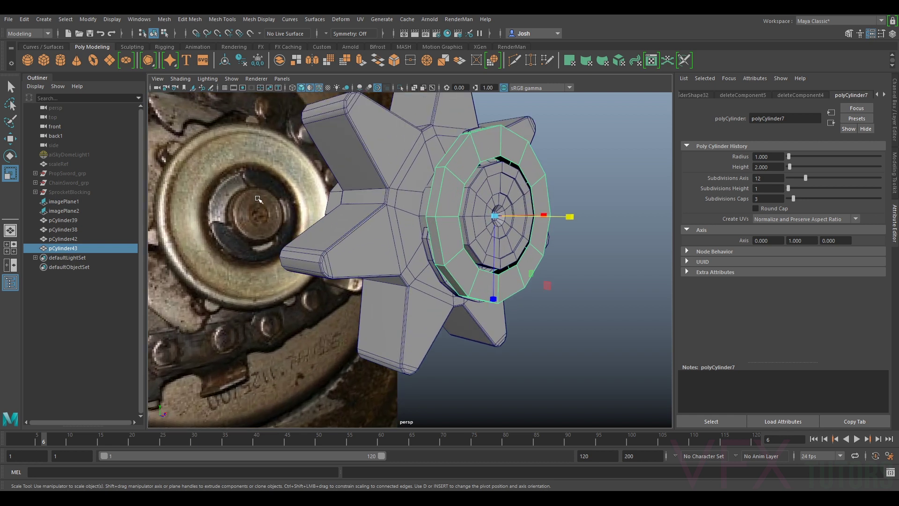
- Move the flat ring forward along its axis until it clears the sprocket hub
left_click_drag(263, 242, 370, 285, "alt")
key("w")
left_click_drag(604, 259, 648, 282)
left_click_drag(644, 285, 536, 232, "alt")
- Bridge the front and back inner border edge loops to close the inside wall of the ring
right_click(535, 227)
right_click_drag(538, 215, 538, 212)
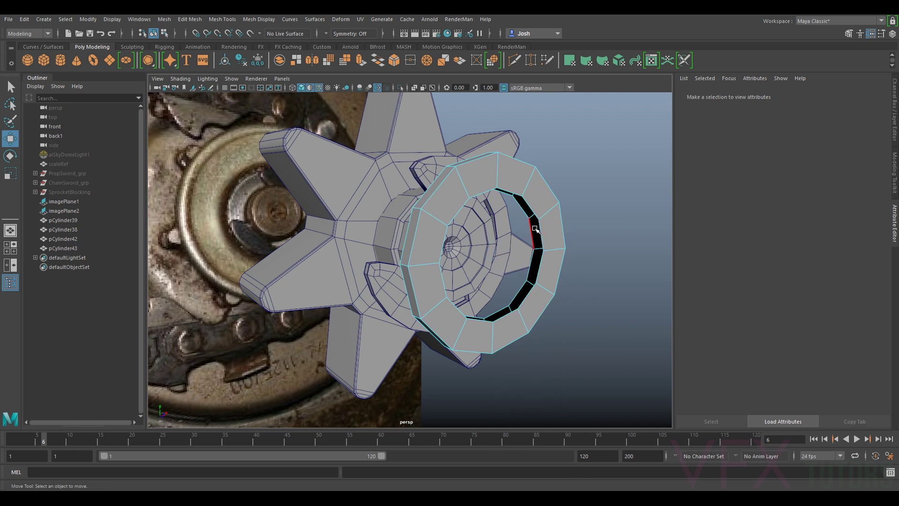
left_click(533, 230)
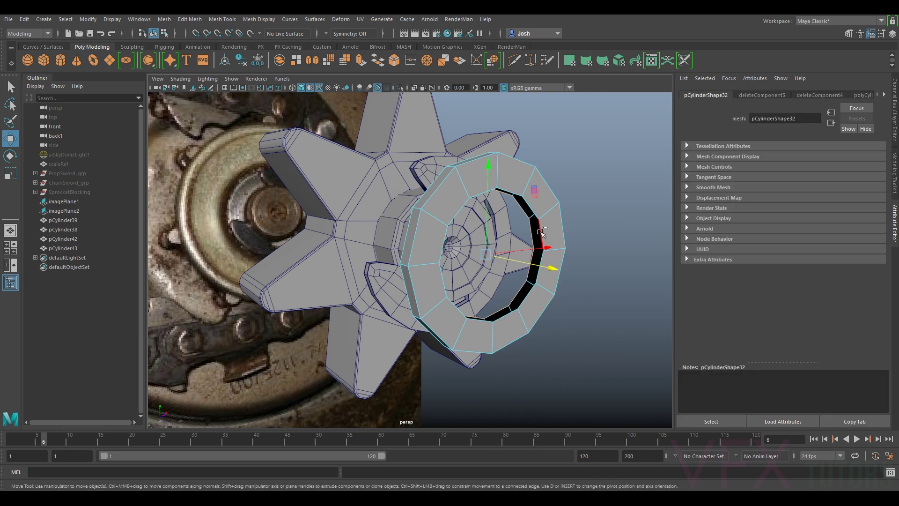
left_click(541, 232, "shift")
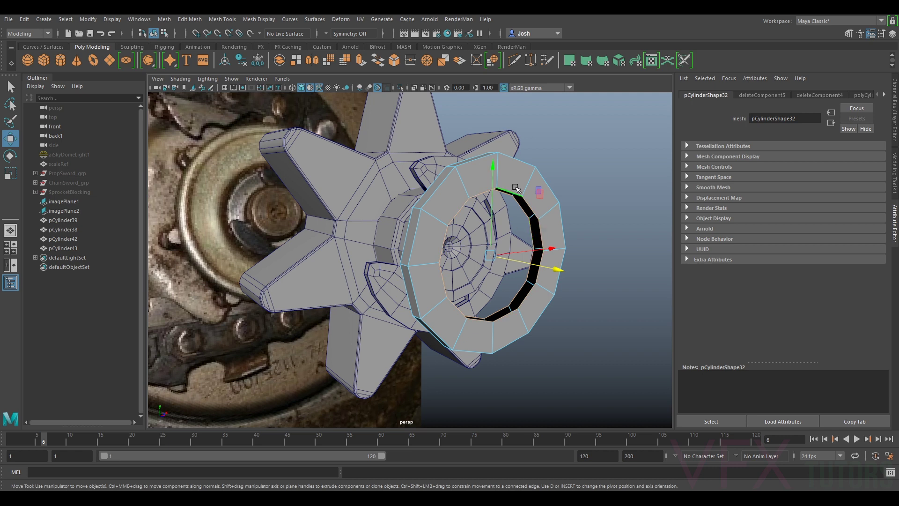
left_click(892, 176)
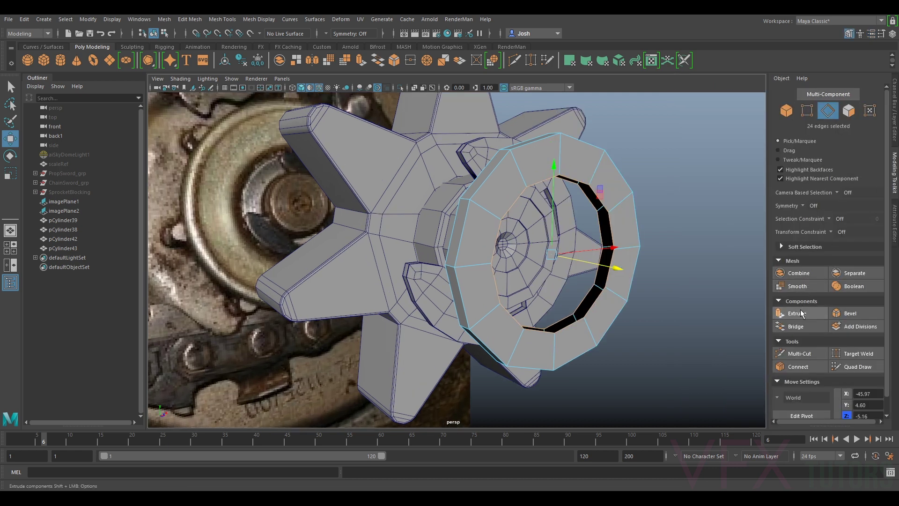
left_click(798, 327)
- Select the twelve inner wall faces and transform them inward to narrow the ring's hole slightly
left_click_drag(365, 187, 284, 184, "alt")
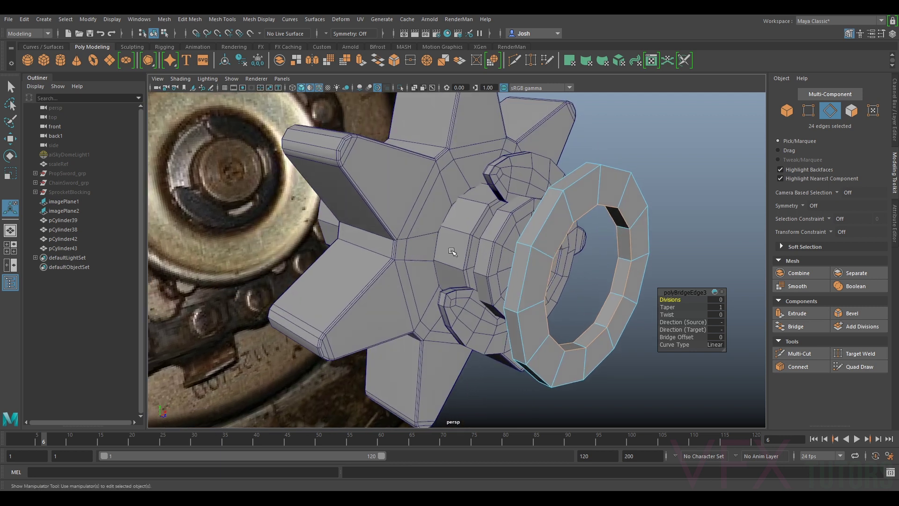
key("q")
key("F11")
left_click(618, 281)
left_click(608, 308, "shift")
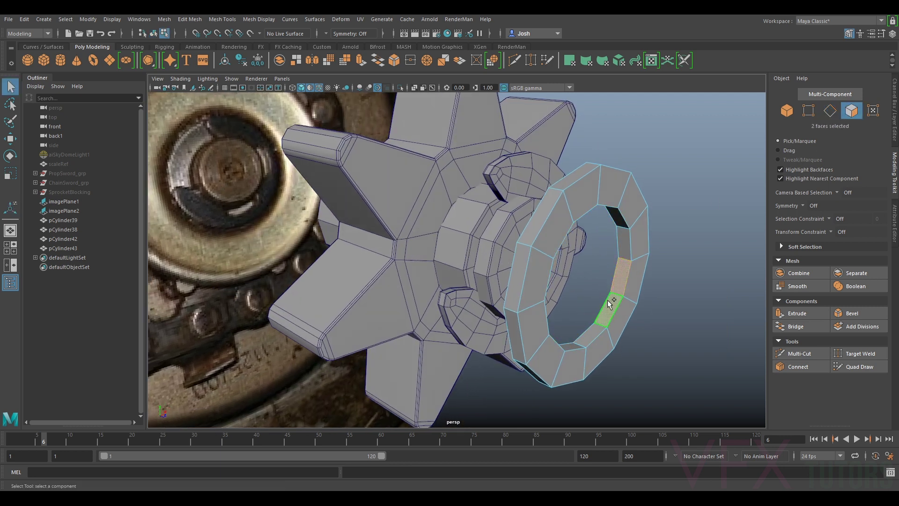
double_click(608, 260, "shift")
left_click_drag(611, 254, 564, 260, "alt")
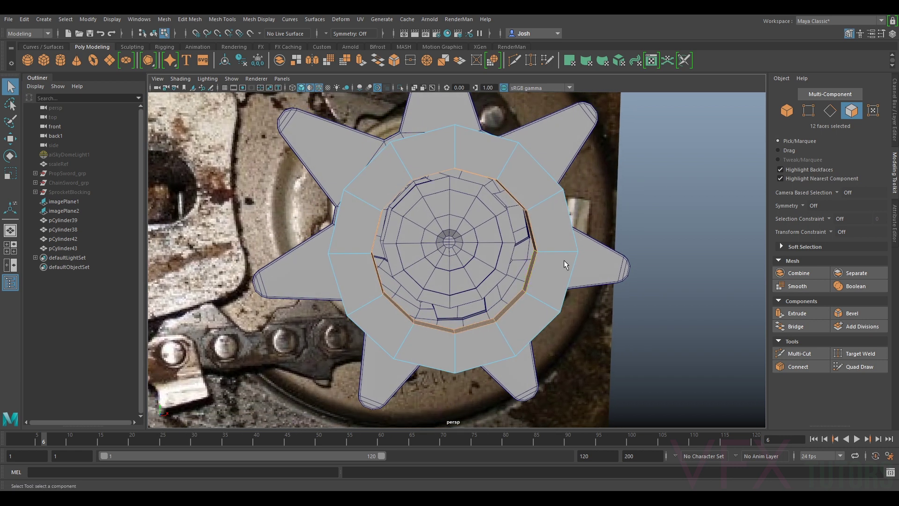
right_click_drag(538, 257, 528, 421, "shift")
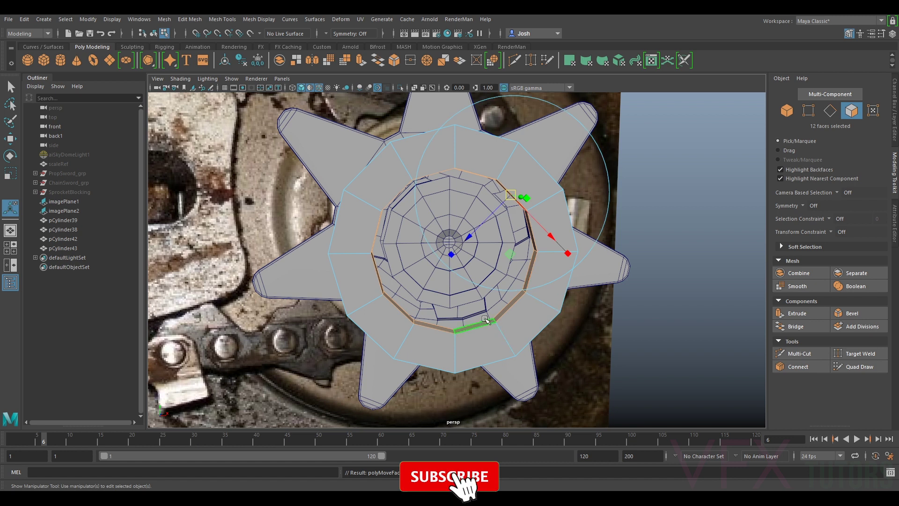
left_click_drag(474, 229, 586, 244)
key("w")
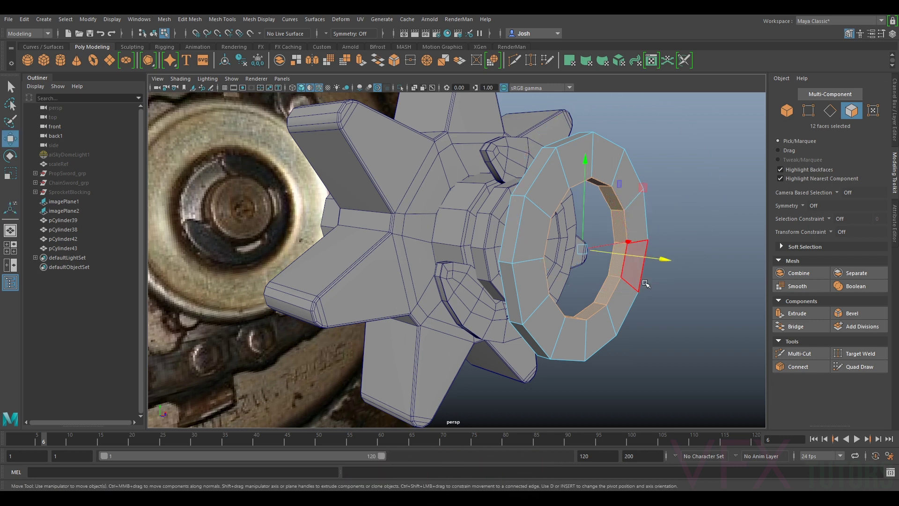
- Move the whole ring back along its axis to about Z -7.32, seating it between the sprocket and the clip
scroll(630, 253, "down", 2)
right_click_drag(593, 231, 610, 217)
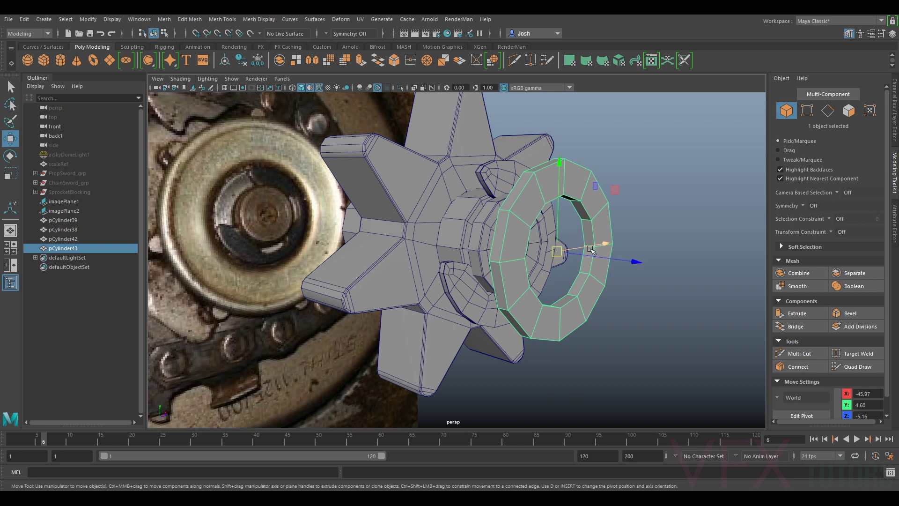
left_click(599, 257)
left_click_drag(598, 257, 518, 289)
scroll(529, 264, "up", 3)
scroll(562, 263, "down", 5)
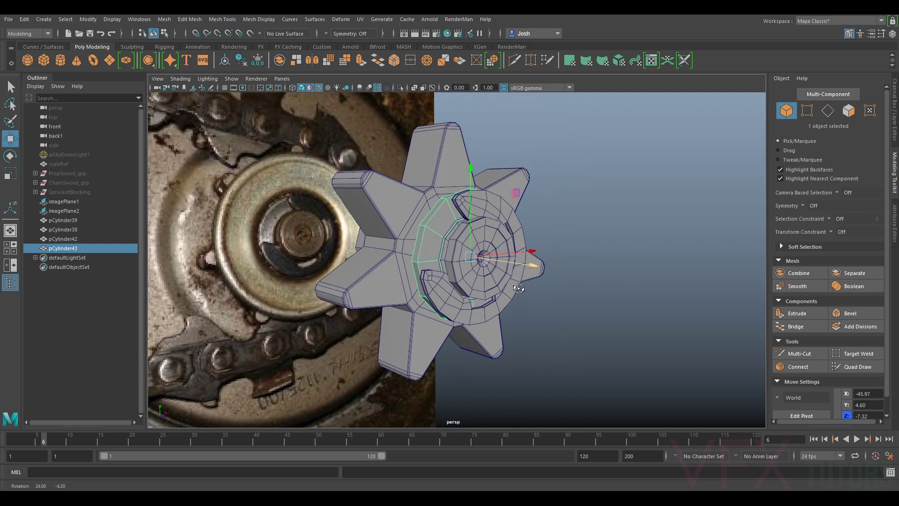
- Duplicate the ring, move the copy forward to about Z 1.18, and hide it
key("ctrl+d")
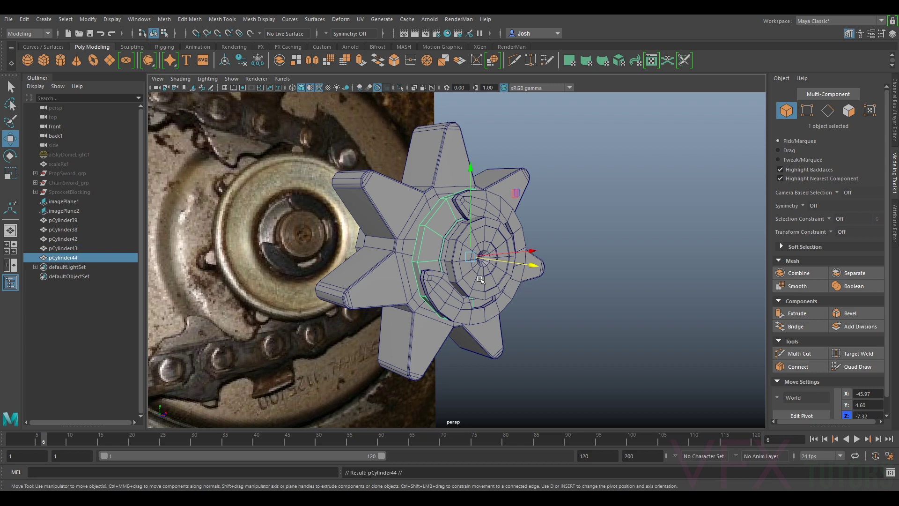
left_click_drag(495, 263, 717, 294)
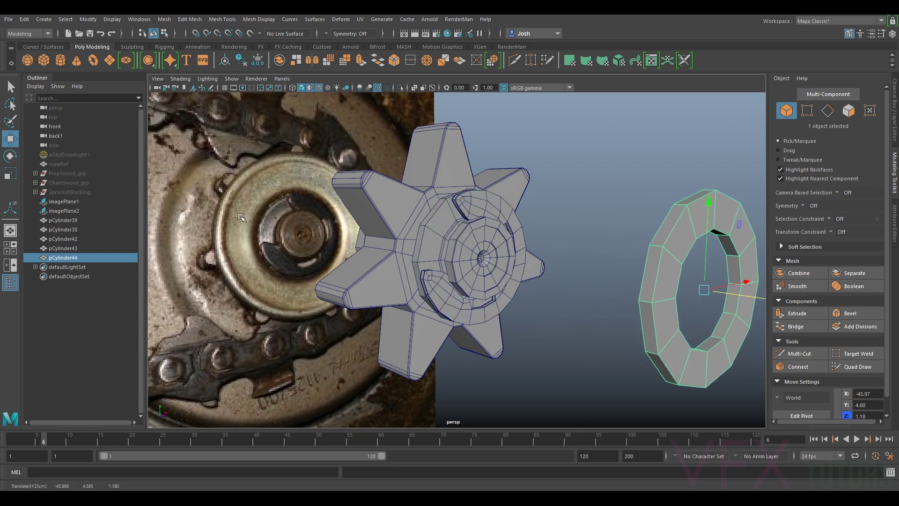
scroll(519, 272, "up", 2)
scroll(529, 260, "down", 2)
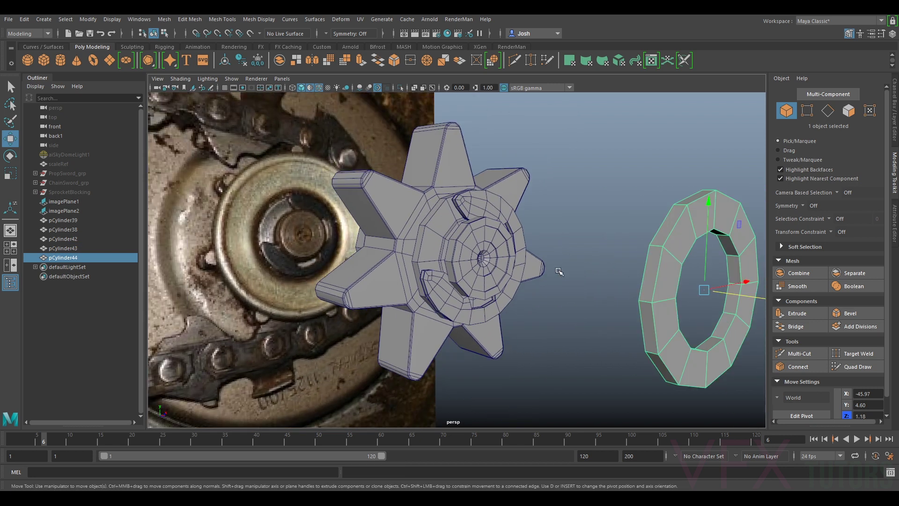
scroll(721, 285, "down", 1)
key("ctrl+h")
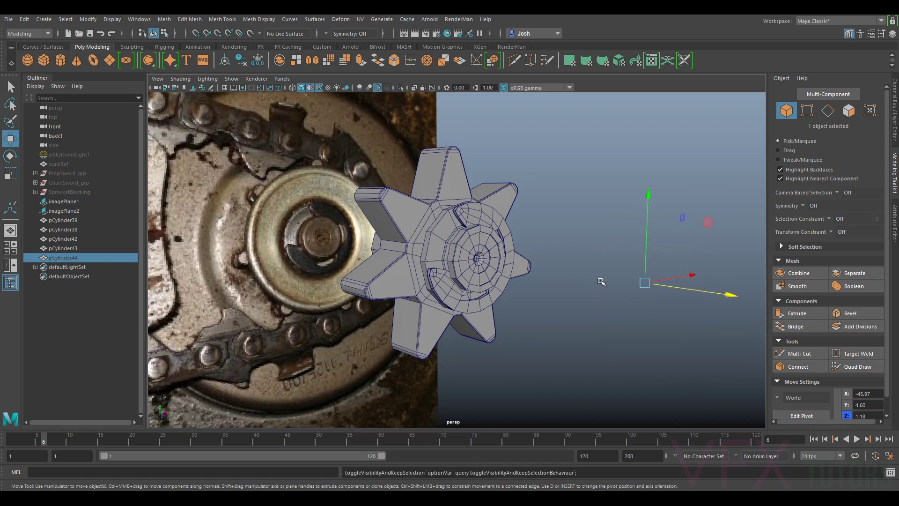
- Select the original ring and move it forward along its axis to about Z -4.98, clear of the sprocket
scroll(464, 260, "up", 4)
left_click(414, 237)
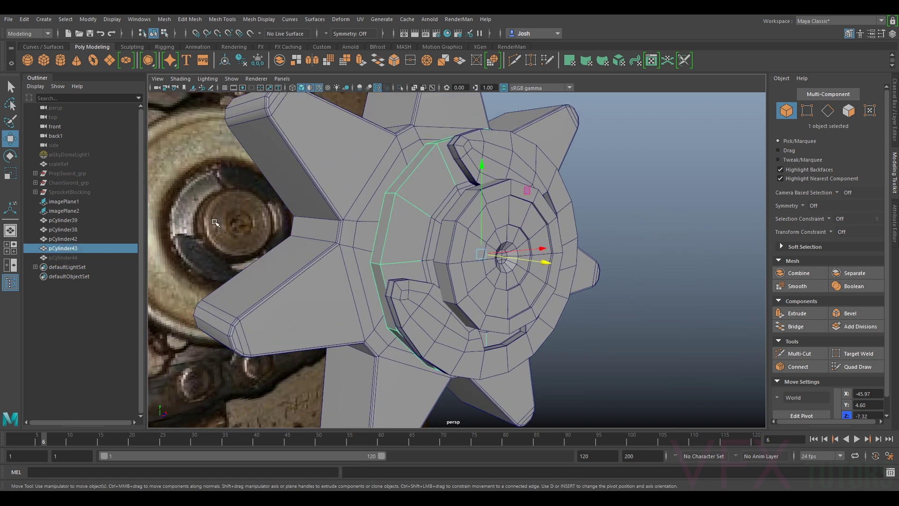
scroll(208, 206, "down", 2)
middle_click_drag(235, 206, 294, 223, "alt")
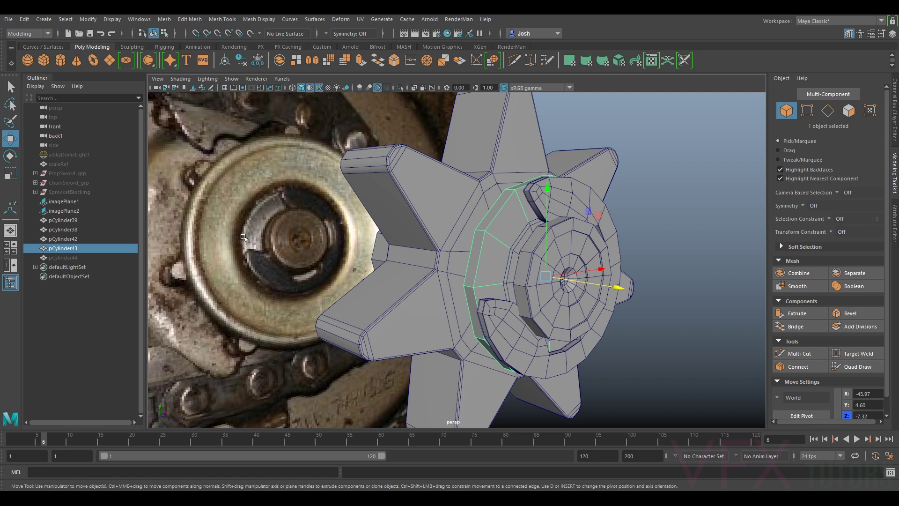
left_click_drag(582, 260, 521, 226, "alt")
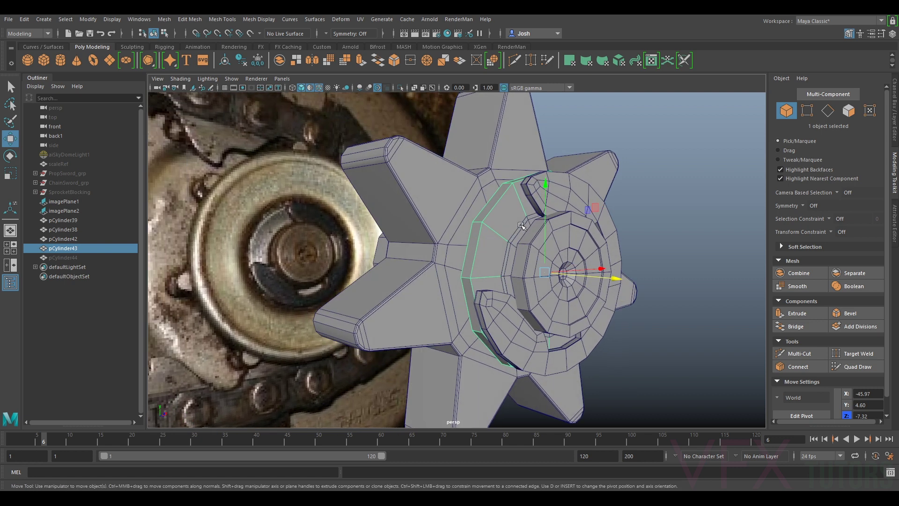
scroll(552, 253, "down", 3)
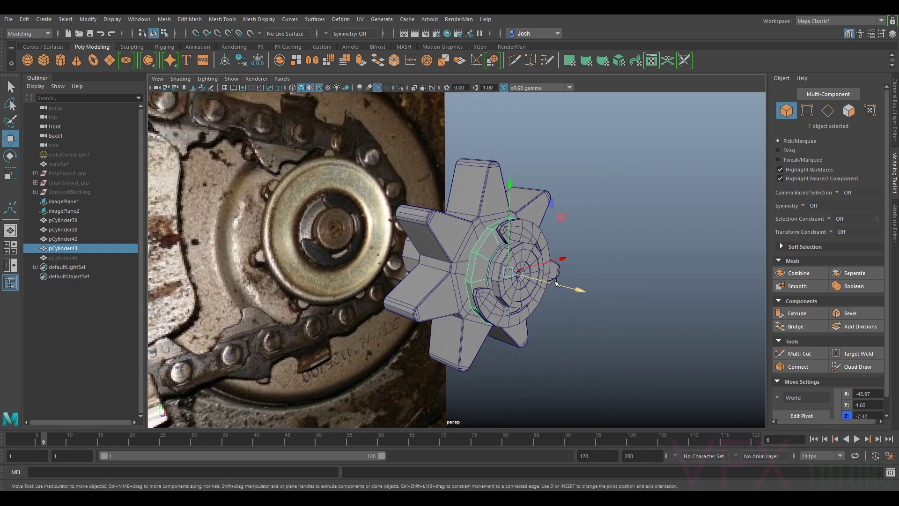
left_click_drag(555, 282, 602, 305)
- Select the ring's four circular inner and outer edge loops and bevel them
right_click_drag(512, 246, 518, 221)
right_click_drag(515, 253, 571, 209)
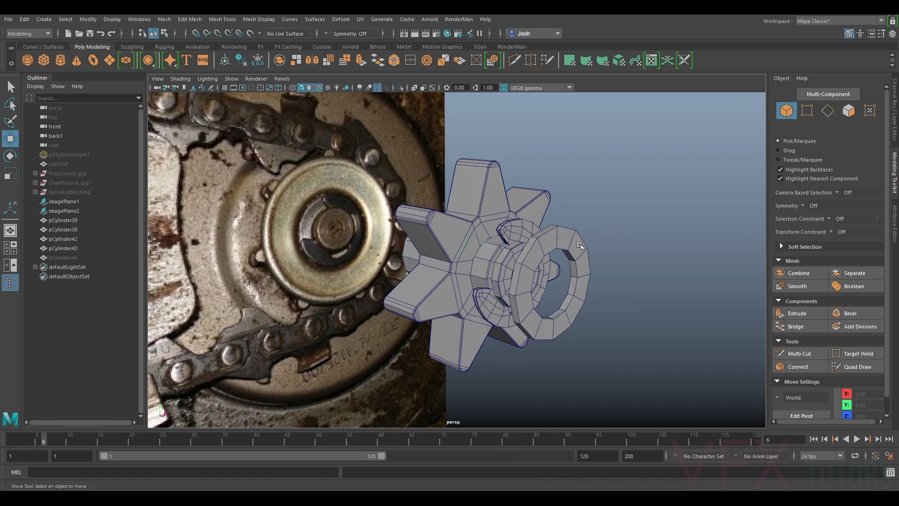
left_click(837, 115)
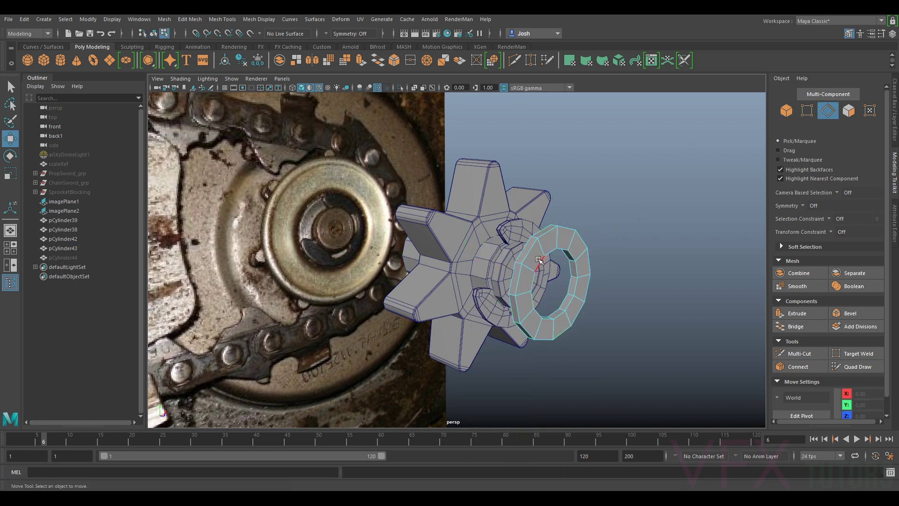
double_click(538, 260)
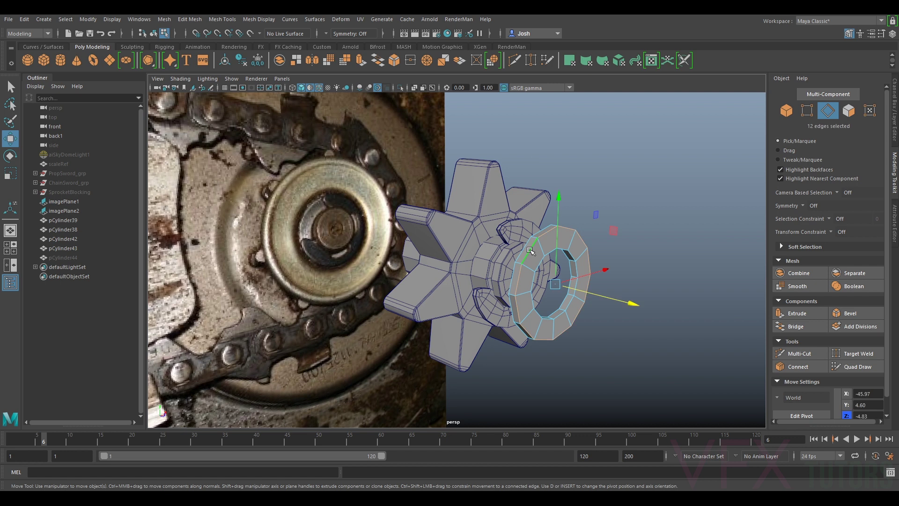
double_click(575, 255, "shift")
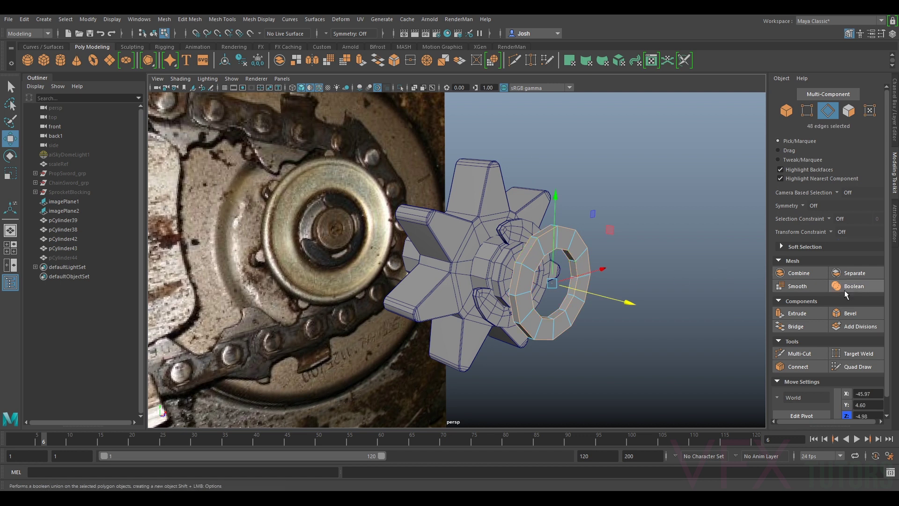
left_click(849, 316)
- Set the ring's edge bevel to 2 segments, adjust its fraction, and return to object mode
scroll(644, 267, "up", 3)
middle_click_drag(641, 268, 584, 271, "alt")
left_click_drag(549, 281, 525, 274, "alt")
left_click_drag(664, 307, 670, 308)
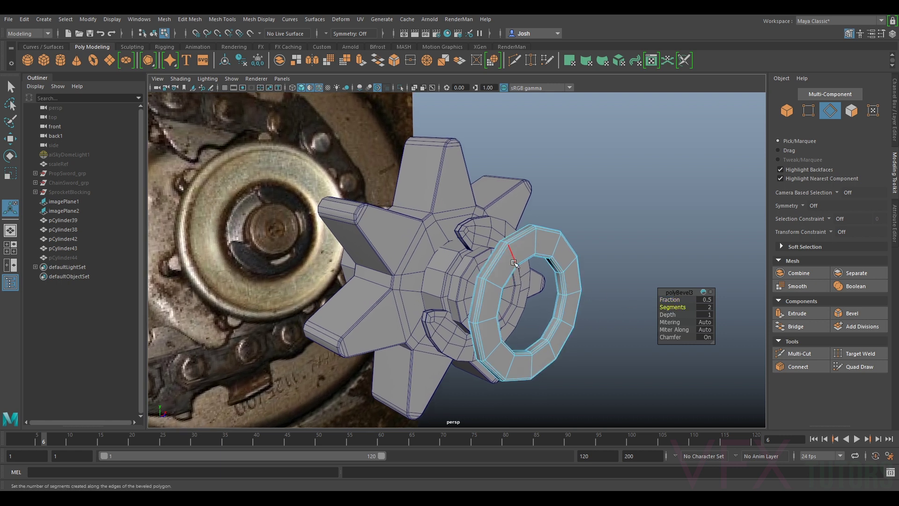
left_click(673, 300)
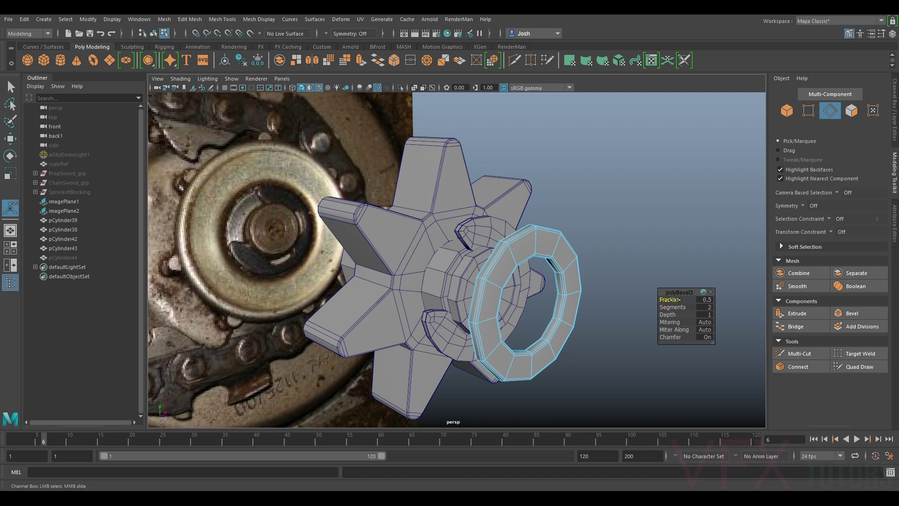
left_click_drag(674, 300, 677, 300)
right_click_drag(570, 230, 641, 243)
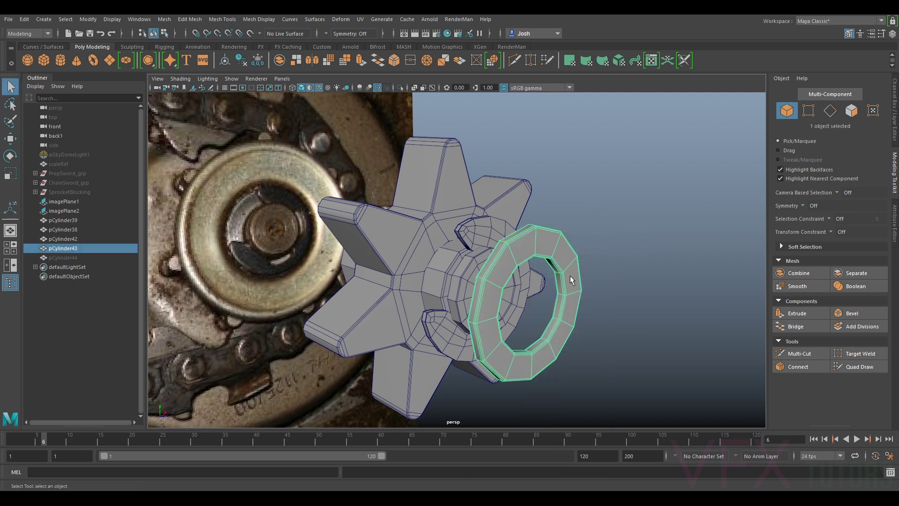
- Insert an edge loop around the middle of the ring's front face with Multi-Cut
left_click_drag(568, 257, 402, 216, "alt")
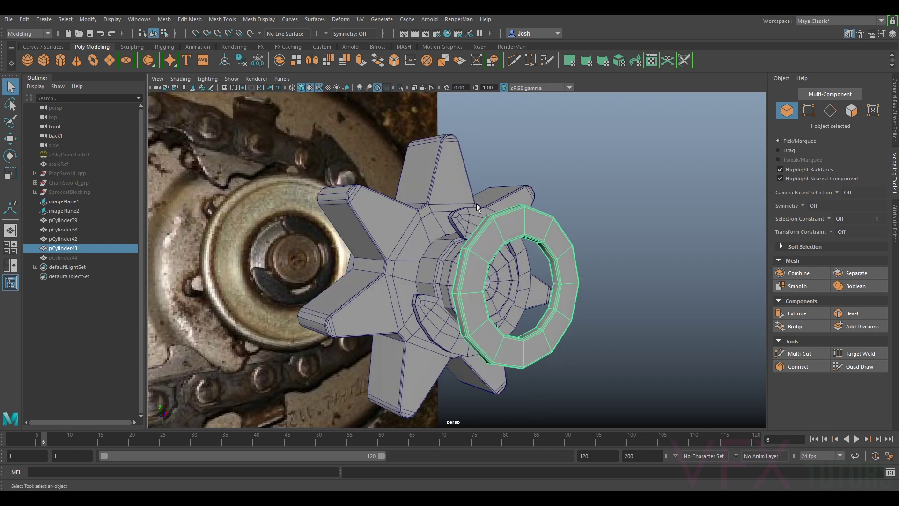
left_click(817, 354)
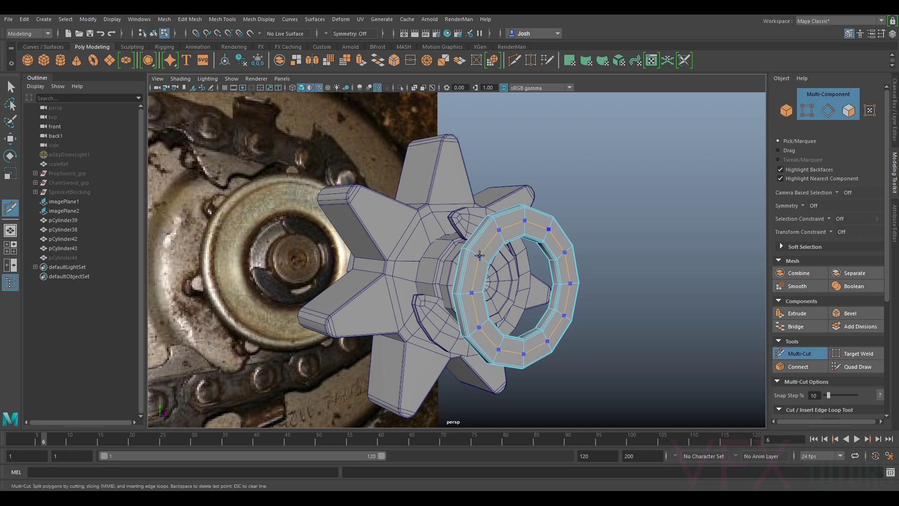
left_click(479, 255, "ctrl")
left_click(804, 355)
left_click_drag(677, 325, 621, 354, "alt")
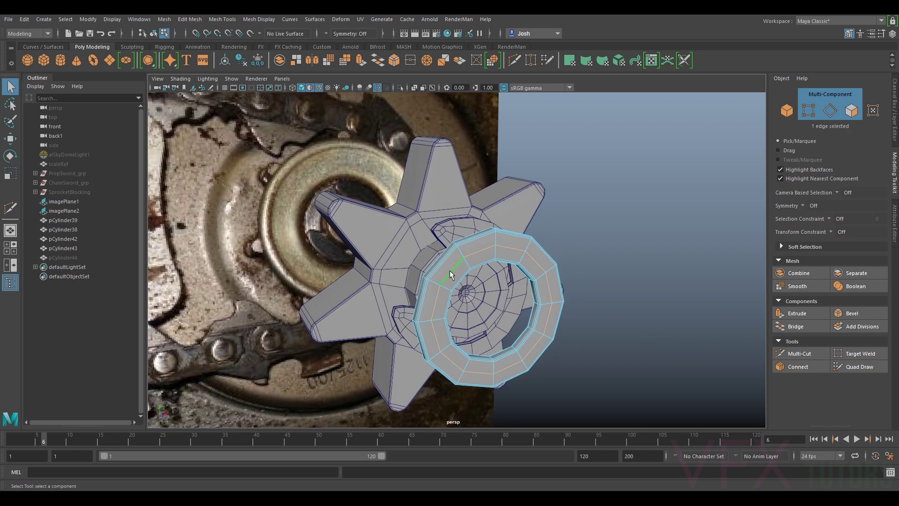
- Select the new middle edge loop on the ring's front face and move it forward to about Z -4.84
key("w")
left_click_drag(543, 323, 609, 323, "alt")
right_click_drag(608, 323, 669, 344, "alt")
middle_click_drag(669, 344, 593, 294, "alt")
left_click_drag(601, 301, 363, 212)
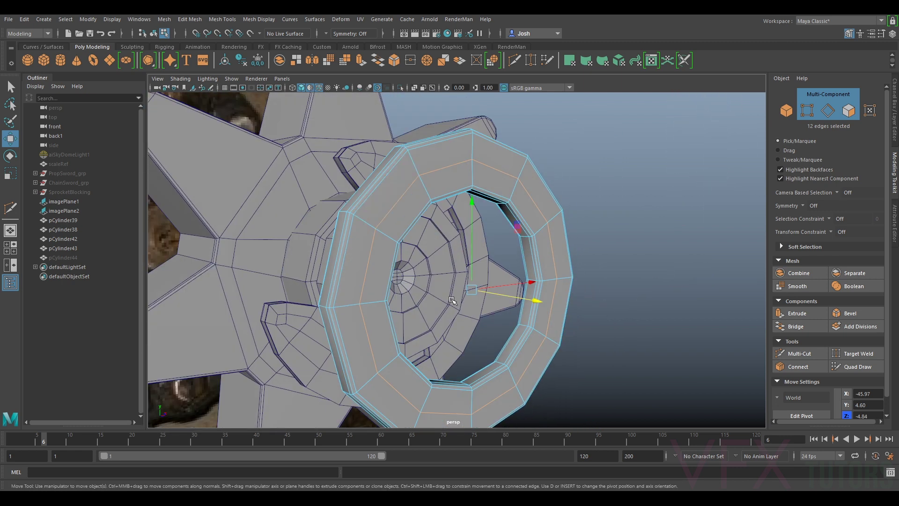
- Bevel the ring's raised middle edge loop, return to object mode, and deselect the ring
scroll(452, 300, "down", 3)
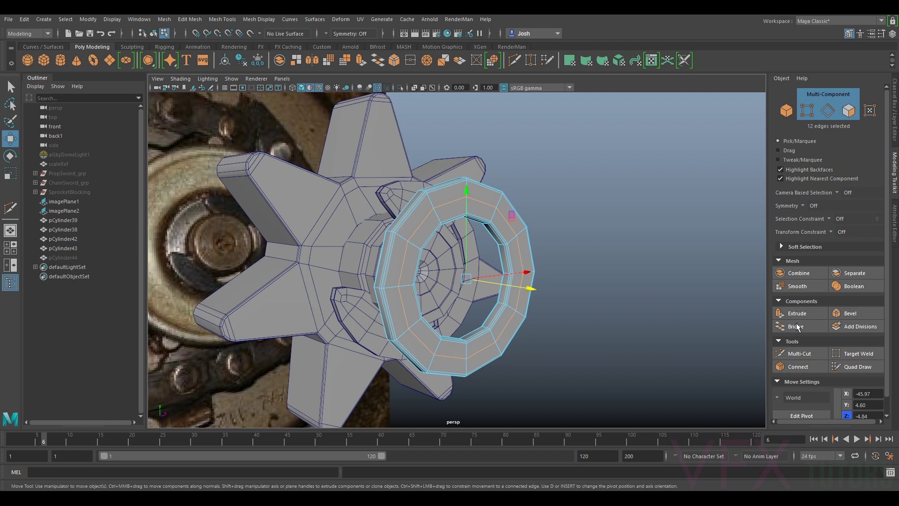
left_click(850, 312)
left_click_drag(497, 233, 635, 261, "alt")
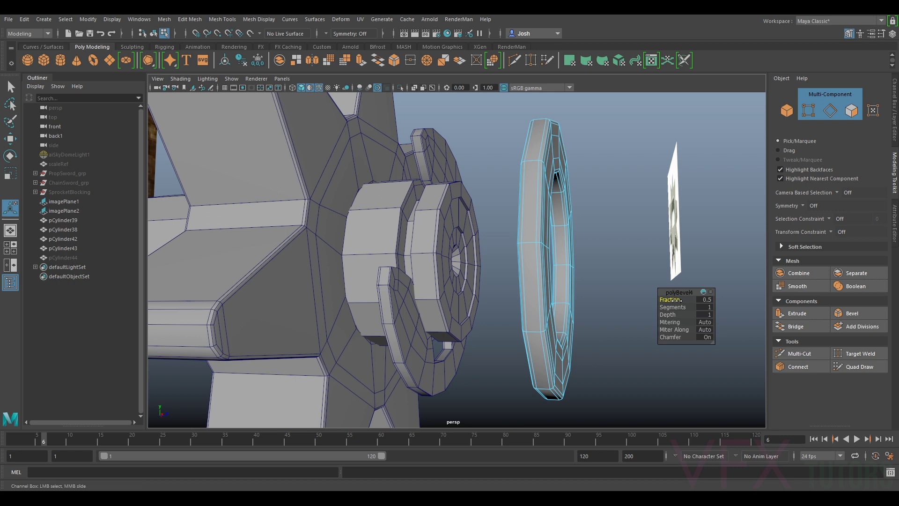
left_click_drag(656, 291, 538, 265, "alt")
right_click_drag(538, 265, 576, 217)
left_click(644, 247)
left_click_drag(644, 247, 481, 228, "alt")
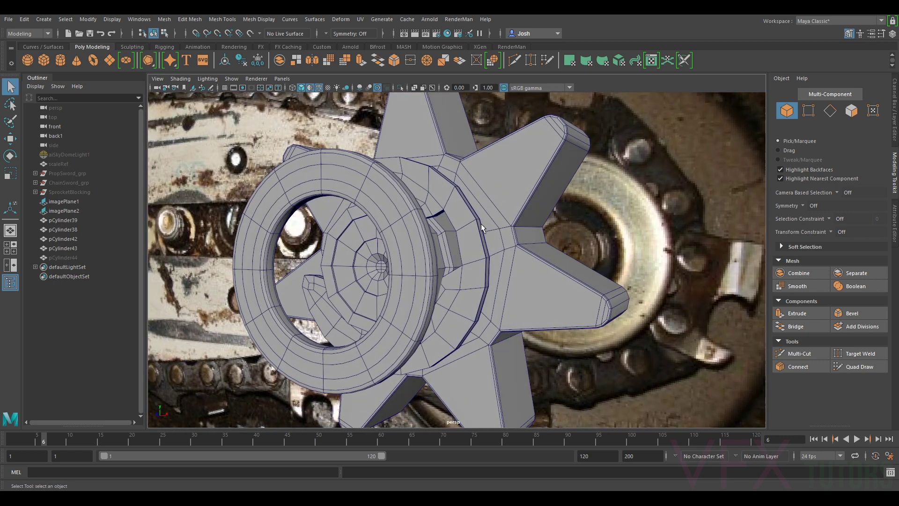
- Turn off the wireframe-on-shaded display and assign a Phong material to the ring
left_click(180, 78)
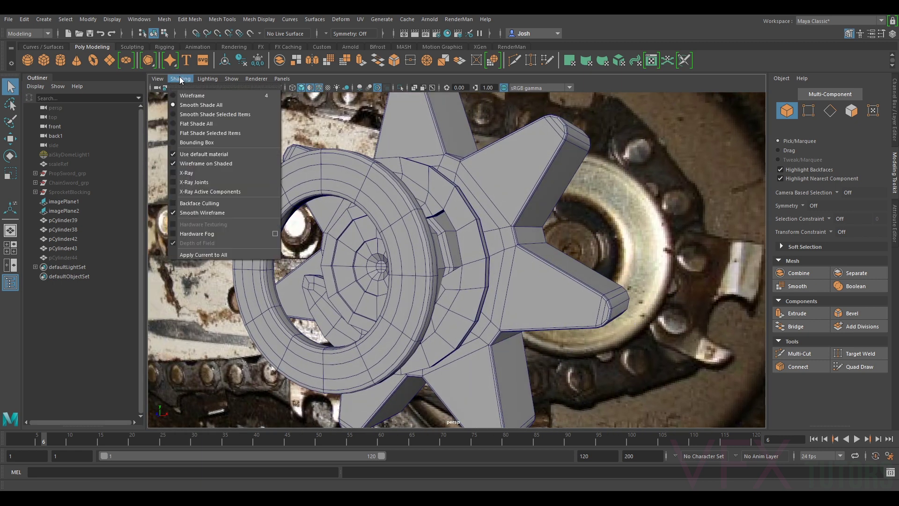
left_click(202, 162)
left_click_drag(350, 211, 537, 252, "alt")
left_click(476, 273)
right_click_drag(470, 271, 538, 470)
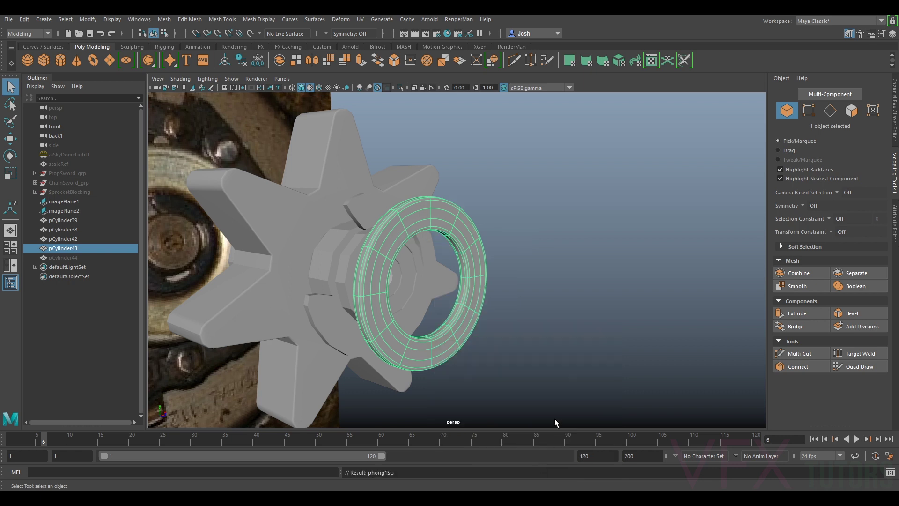
left_click(558, 340)
- Assign a new Maya Phong E material to the ring and deselect it
left_click_drag(511, 307, 460, 327, "alt")
left_click(458, 326)
right_click_drag(456, 326, 467, 470)
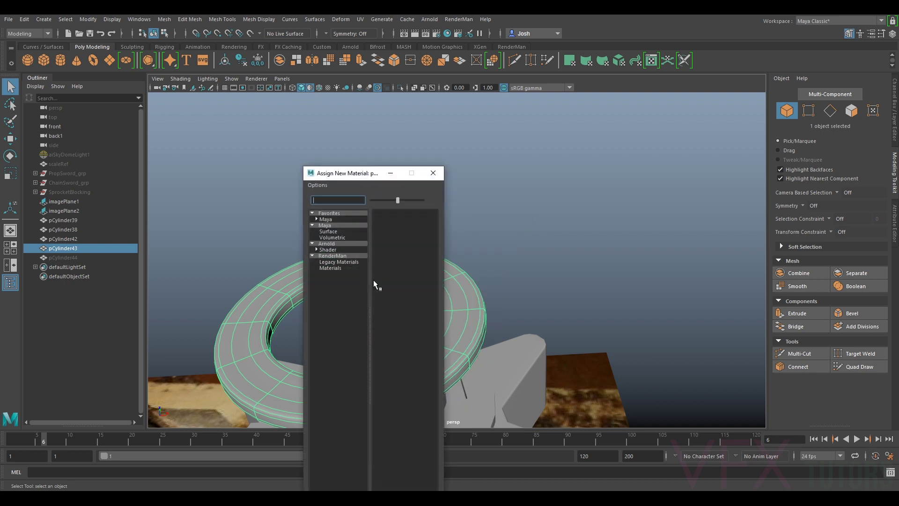
left_click(332, 226)
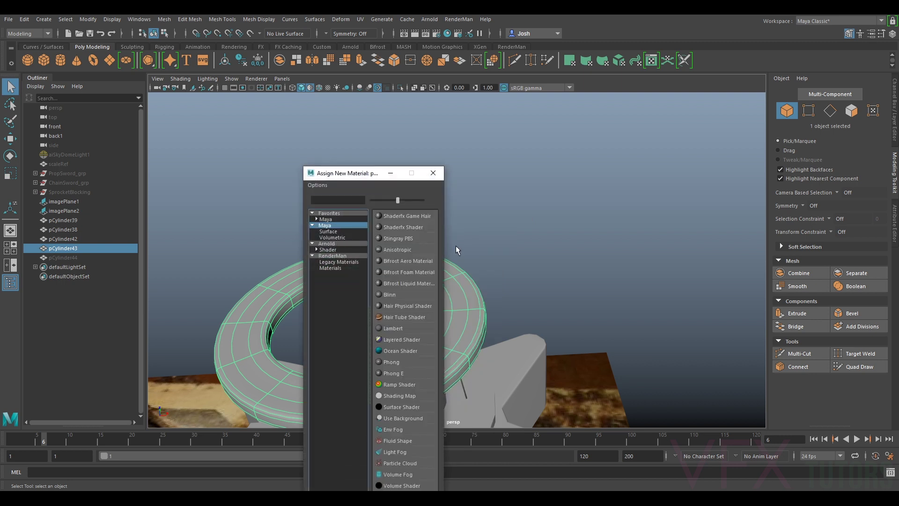
left_click(398, 373)
left_click(557, 257)
- Turn off the viewport's default-material display so that the assigned materials are used
left_click_drag(557, 256, 529, 289, "alt")
left_click(180, 79)
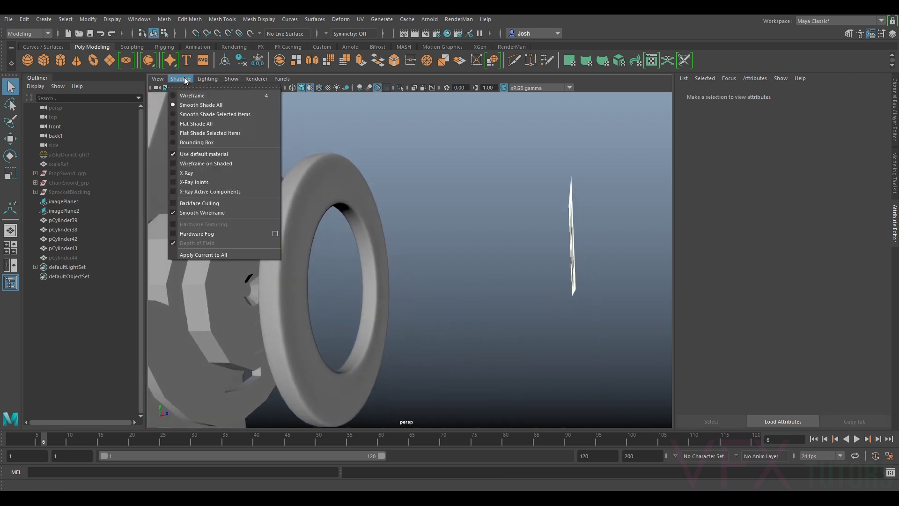
left_click(215, 154)
mouse_move(409, 219)
left_mouse_down("alt")
mouse_move(427, 219)
mouse_move(389, 190)
mouse_move(378, 215)
mouse_move(396, 229)
mouse_move(381, 237)
mouse_move(454, 242)
mouse_move(448, 251)
left_mouse_up("alt")
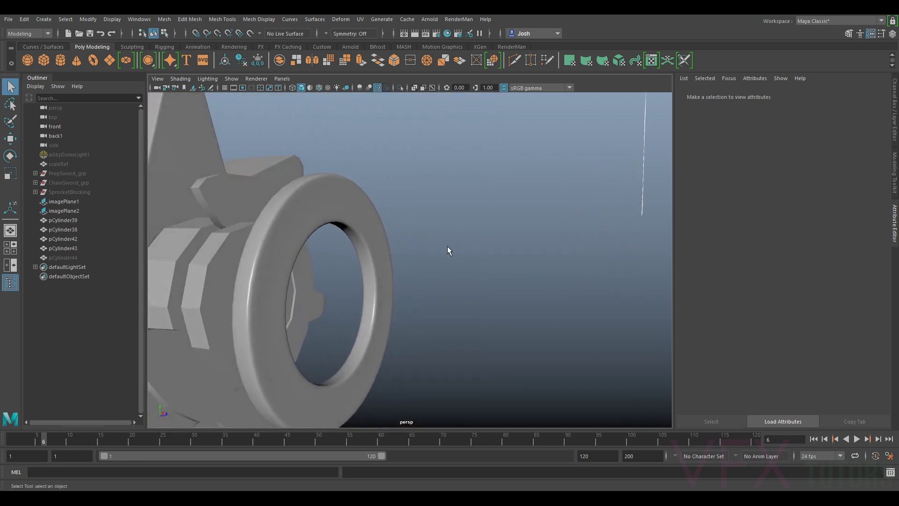
- Select the ring and move it back along its axis to about Z -7.36, between the sprocket and the clip
left_click_drag(412, 308, 339, 259, "alt")
left_click(340, 257)
key("w")
middle_click_drag(387, 296, 326, 287)
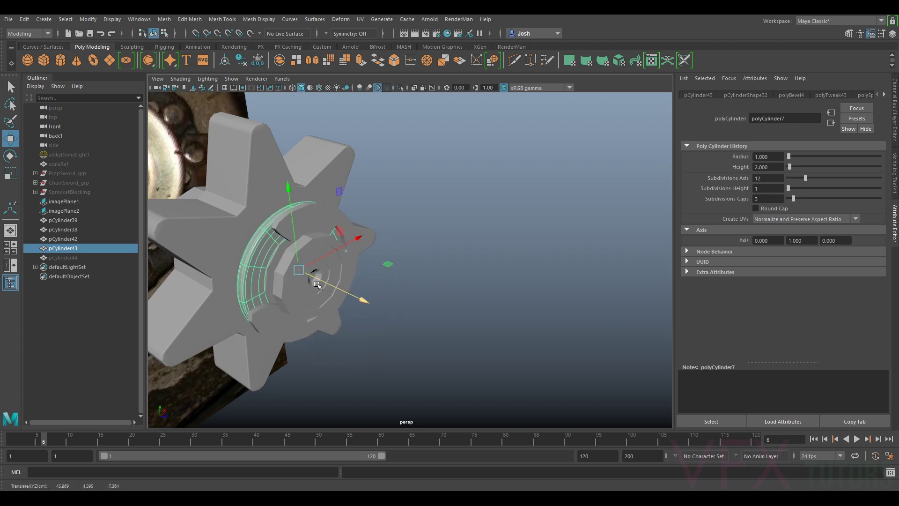
- Select the central shaft and preview it in smooth mesh display
left_click(290, 277)
key("3")
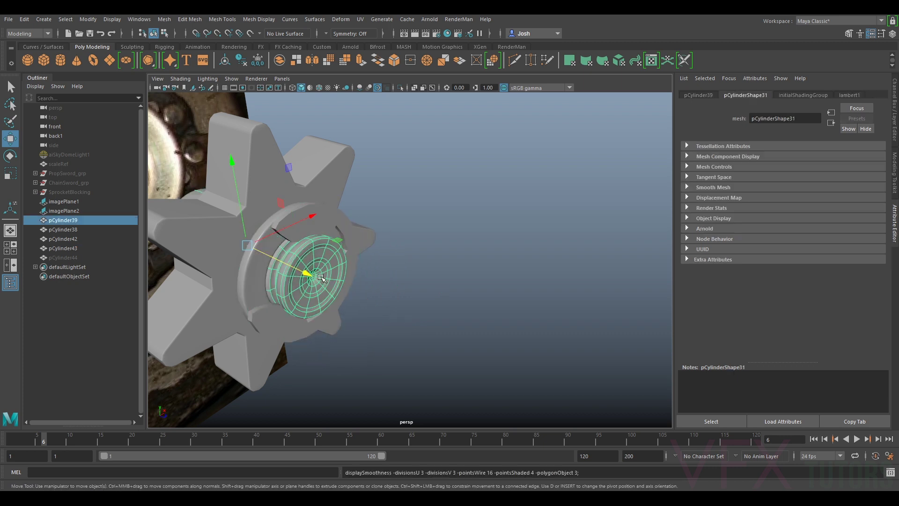
left_click_drag(331, 280, 406, 268, "alt")
scroll(411, 268, "up", 3)
left_click(470, 278)
left_click(305, 276)
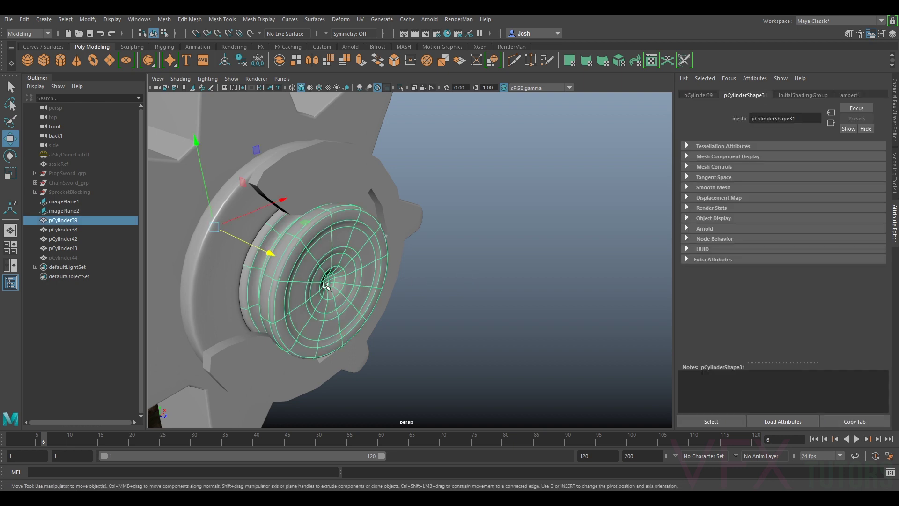
- Turn off the central shaft's smooth preview and examine its low-poly end beside the clip
left_click(504, 301)
left_click_drag(504, 301, 307, 263, "alt")
left_click(359, 287)
key("1")
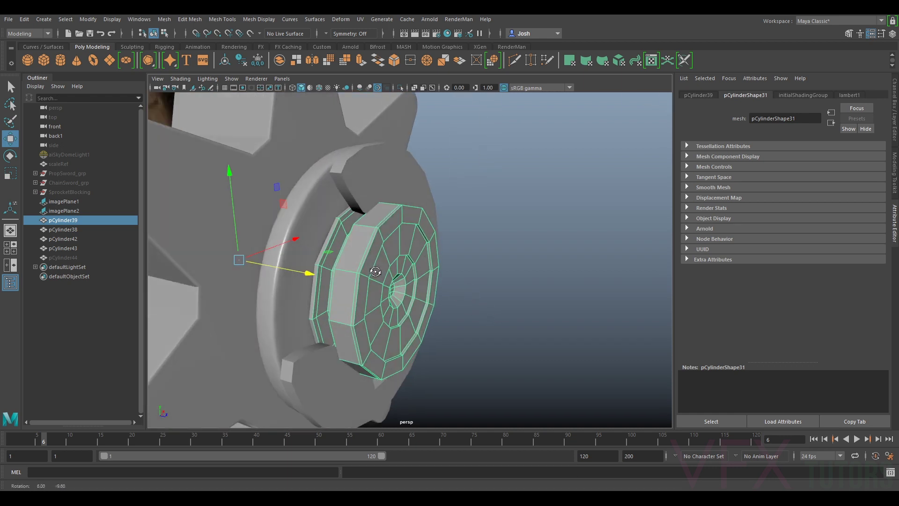
left_click(316, 205)
left_click(376, 243)
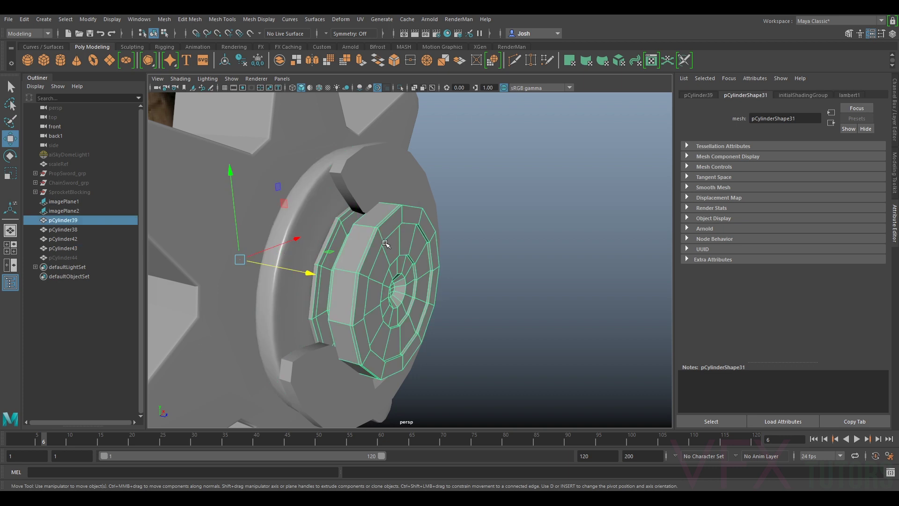
left_click(331, 224)
left_click(398, 246)
right_click_drag(465, 260, 431, 257, "alt")
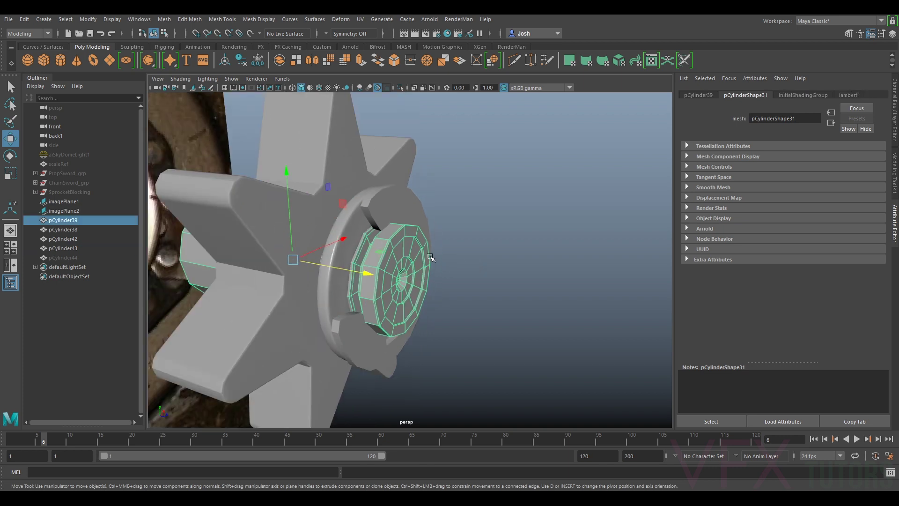
- Select the stepped circular edge loops in the shaft's end face and bevel them with fraction 0.2 and 2 segments
left_click_drag(431, 257, 386, 252, "alt")
right_click_drag(386, 252, 375, 268, "alt")
left_click_drag(375, 269, 391, 234, "alt")
right_click_drag(388, 230, 388, 206)
right_click_drag(375, 201, 367, 216, "alt")
left_click_drag(368, 216, 332, 216, "alt")
double_click(306, 183)
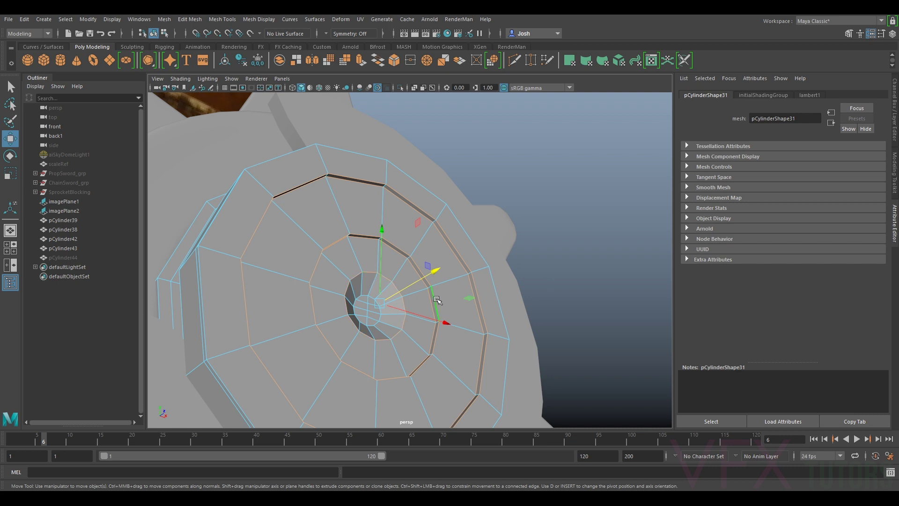
left_click_drag(396, 325, 365, 275, "alt")
scroll(355, 254, "up", 4)
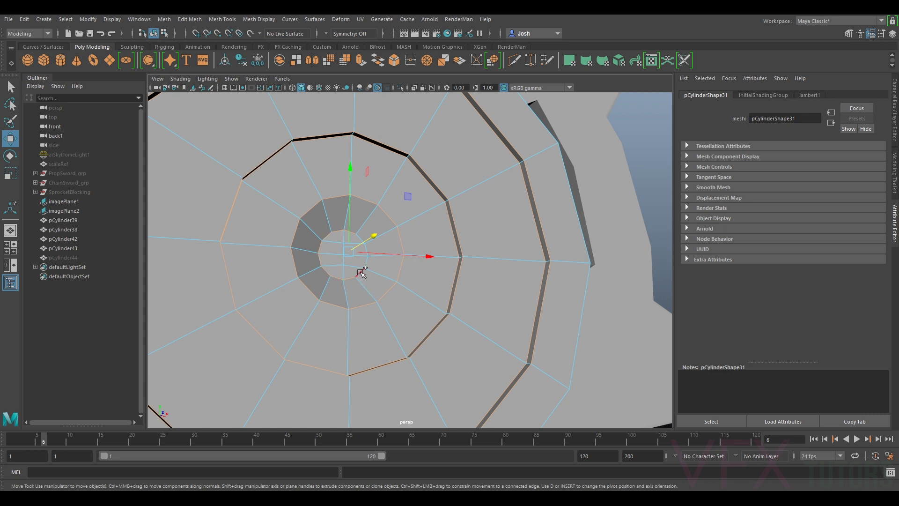
left_click(894, 183)
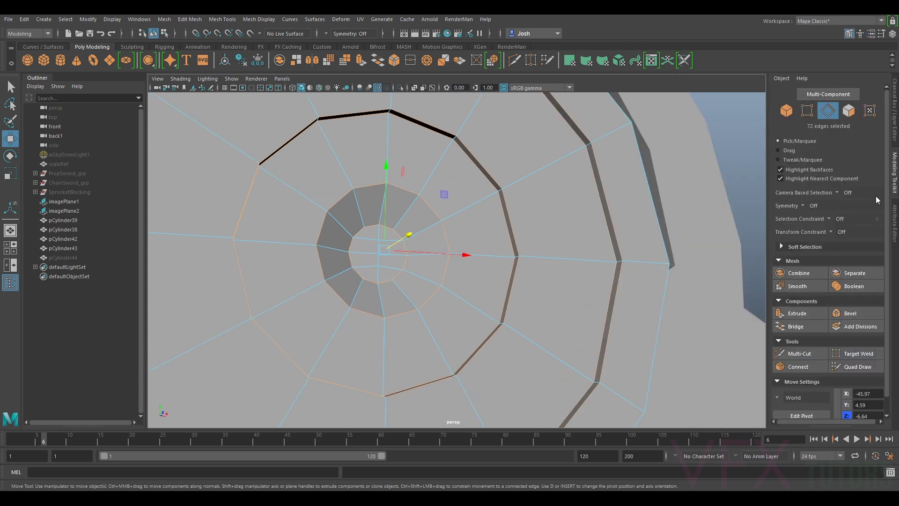
left_click(847, 313)
left_click_drag(395, 267, 429, 268, "alt")
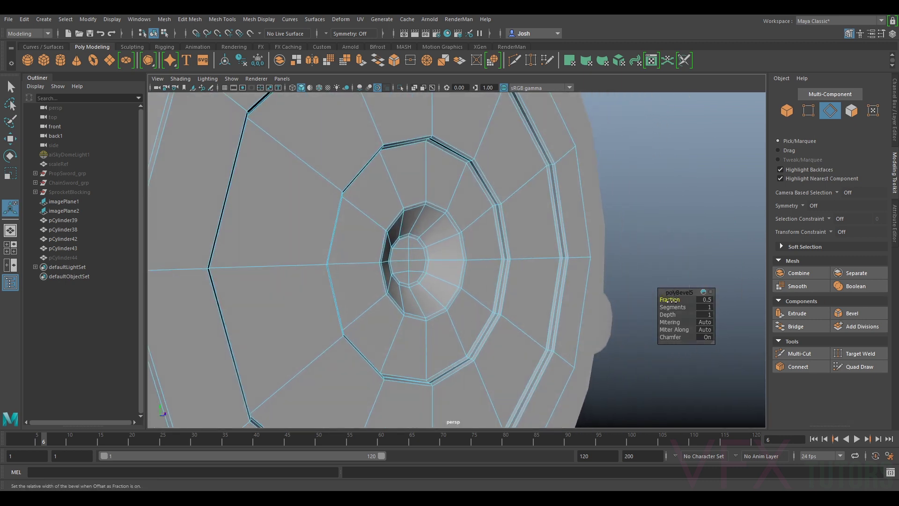
left_click_drag(672, 307, 670, 300)
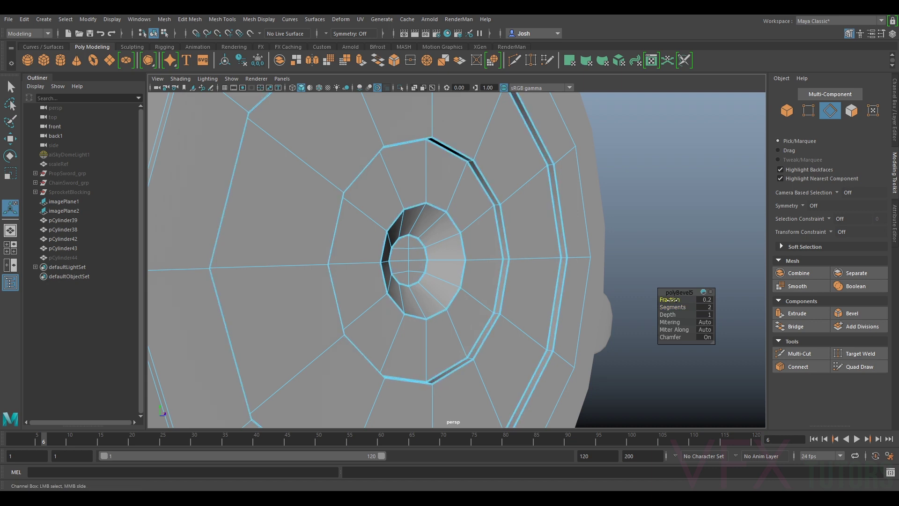
- Bevel the outer rim edge loop of the shaft's end face with fraction 0.2 and return to object mode
scroll(562, 263, "down", 3)
left_click_drag(515, 262, 560, 260, "alt")
middle_click_drag(560, 260, 566, 283, "alt")
left_click_drag(566, 283, 538, 271, "alt")
left_click(362, 226)
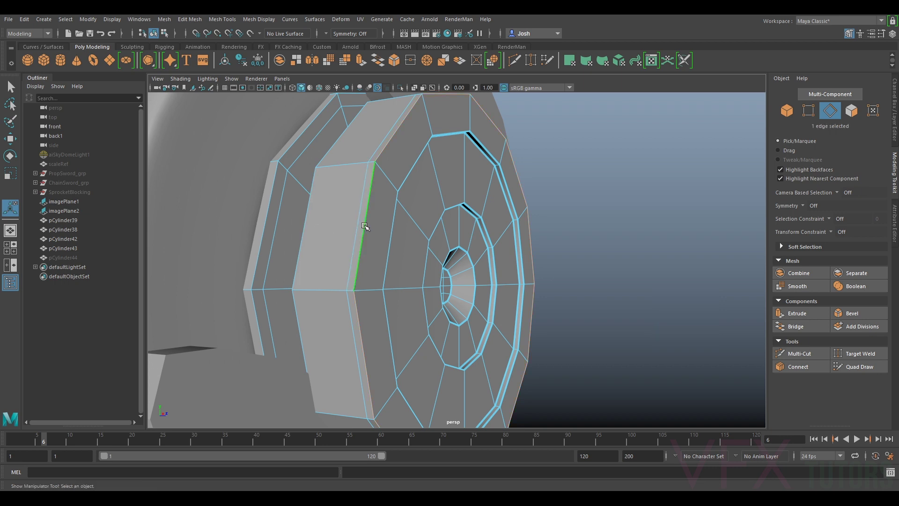
left_click(853, 313)
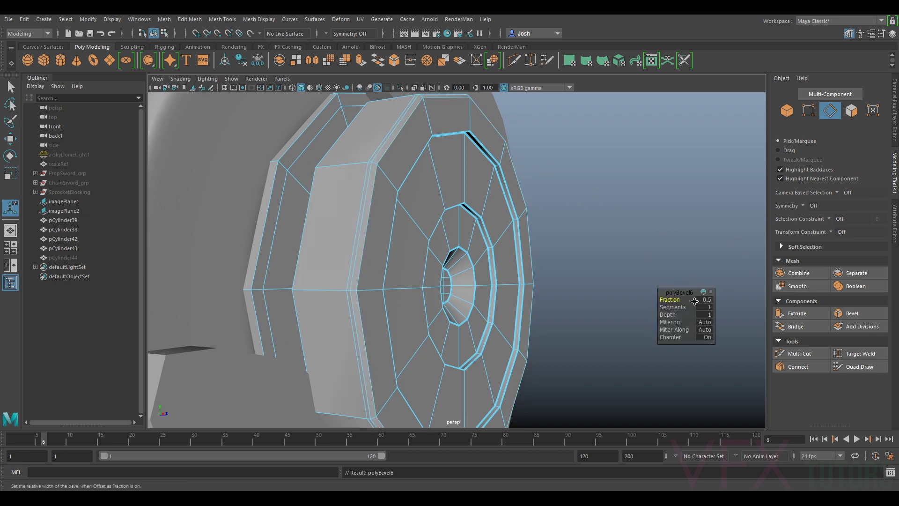
left_click_drag(677, 300, 670, 300)
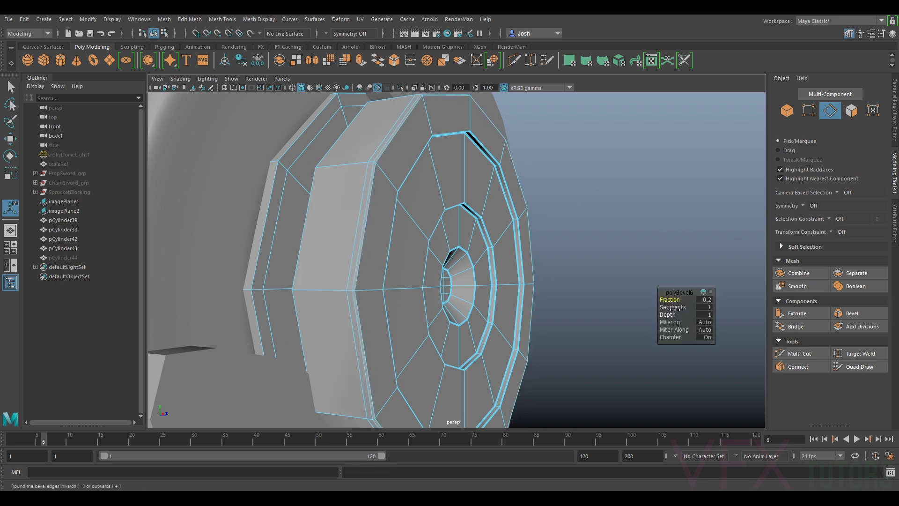
mouse_move(436, 259)
left_mouse_down("alt")
mouse_move(409, 261)
mouse_move(431, 258)
left_mouse_up("alt")
right_click(482, 226)
left_click(528, 211)
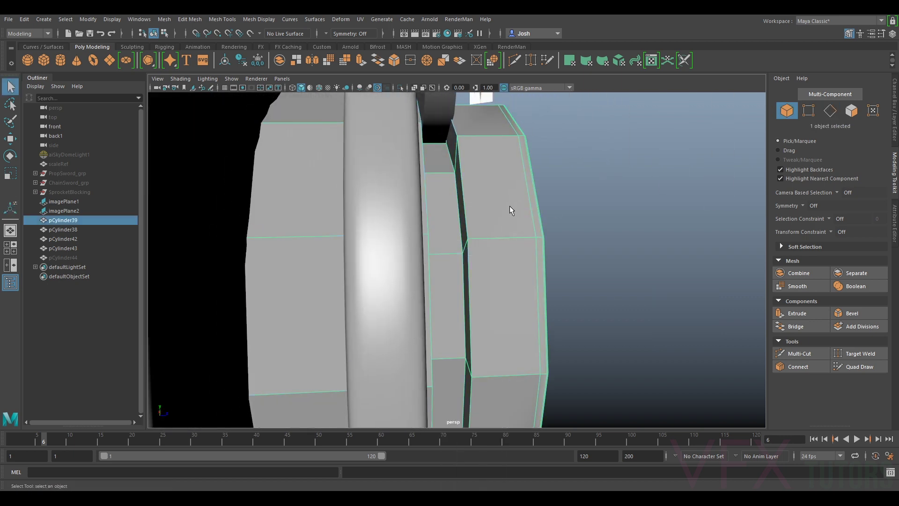
- Move the shaft forward along its axis, exposing the clip groove near its end
key("f")
key("w")
left_click_drag(452, 277, 498, 276)
- Select the four edge loops around the shaft's clip groove, bevel them with fraction 0.2 and 2 segments, and return to object mode
middle_click_drag(637, 217, 510, 224, "alt")
scroll(510, 224, "up", 3)
left_click_drag(510, 224, 497, 242, "alt")
scroll(489, 217, "up", 3)
right_click_drag(490, 226, 492, 199)
double_click(487, 213)
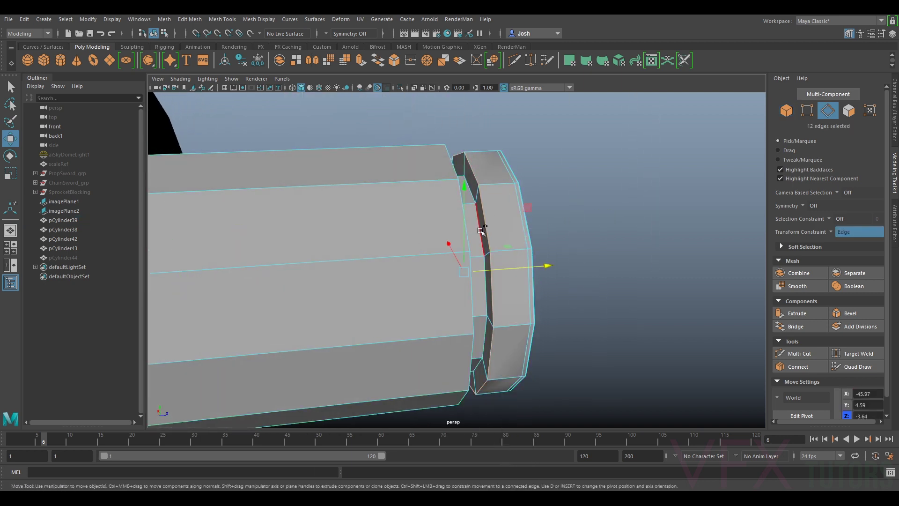
left_click_drag(480, 230, 427, 227, "alt")
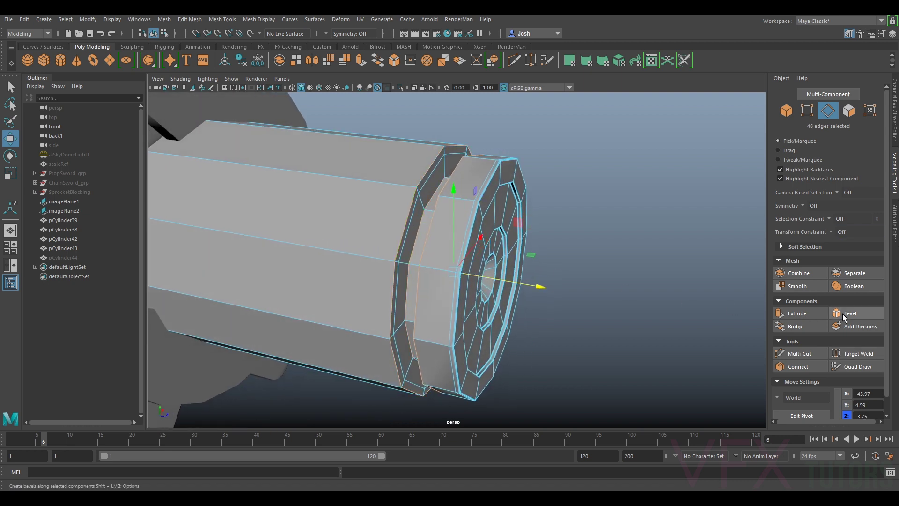
left_click(849, 313)
left_click_drag(672, 299, 681, 309)
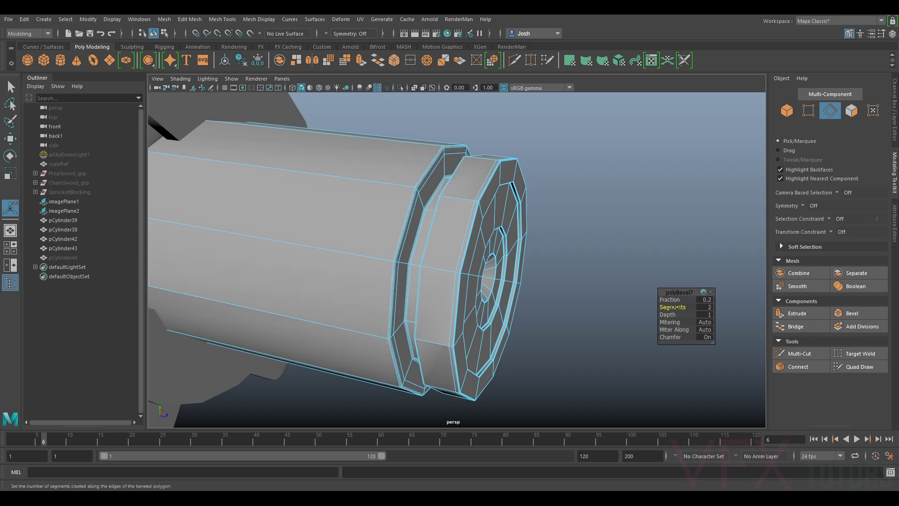
scroll(450, 277, "down", 5)
left_click_drag(449, 276, 542, 247, "alt")
scroll(482, 265, "down", 4)
key("q")
key("F8")
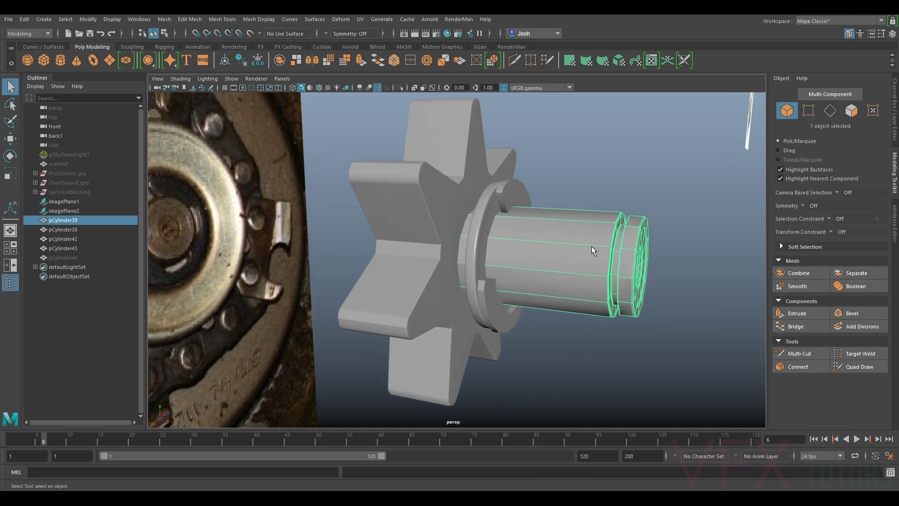
- Slide the shaft back along its axis to about Z -9.98 so its groove lines up with the clip
left_click(665, 238)
left_click_drag(666, 238, 433, 259, "alt")
left_click(634, 241)
key("w")
scroll(494, 278, "up", 5)
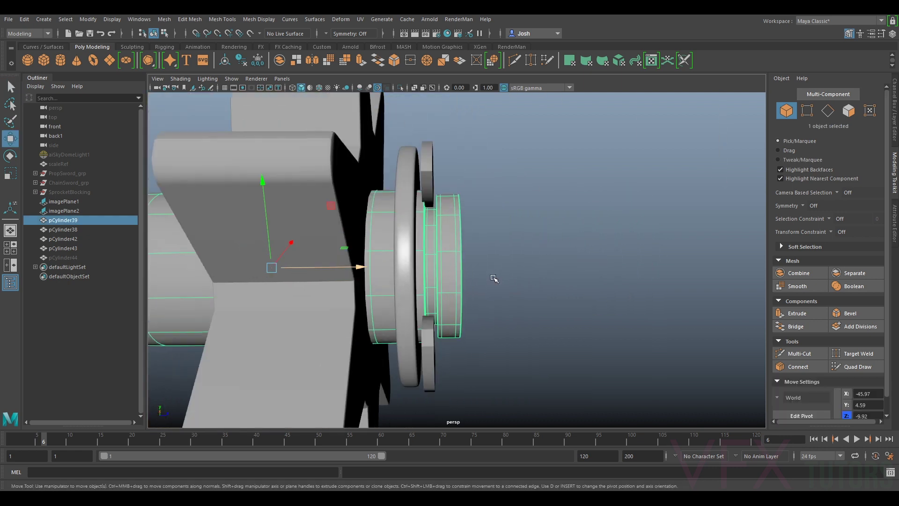
scroll(495, 278, "up", 2)
left_click_drag(329, 260, 324, 260)
left_click_drag(418, 220, 428, 253, "alt")
left_click_drag(312, 243, 314, 243)
- Nudge the ring behind the clip along the shaft axis to about Z -7.28 and turn on smooth preview for the clip
left_click(390, 237)
left_click_drag(438, 239, 445, 241)
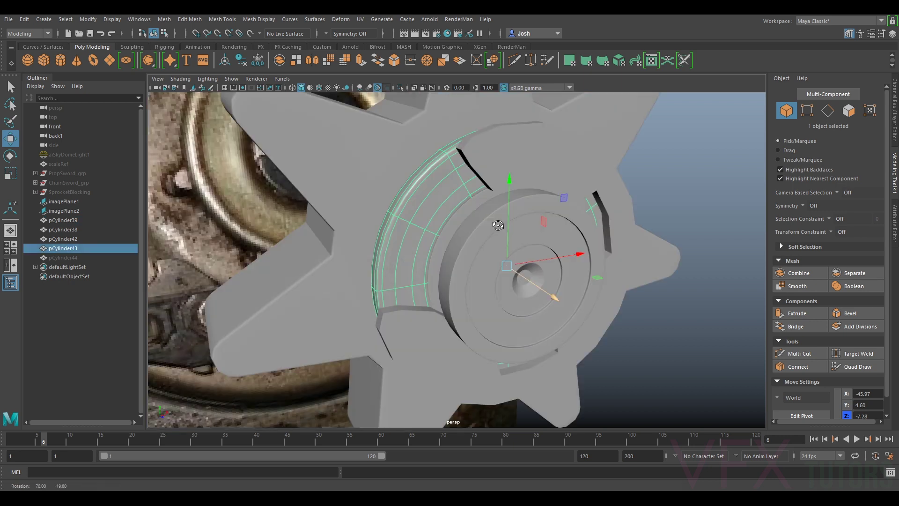
left_click(534, 167)
key("3")
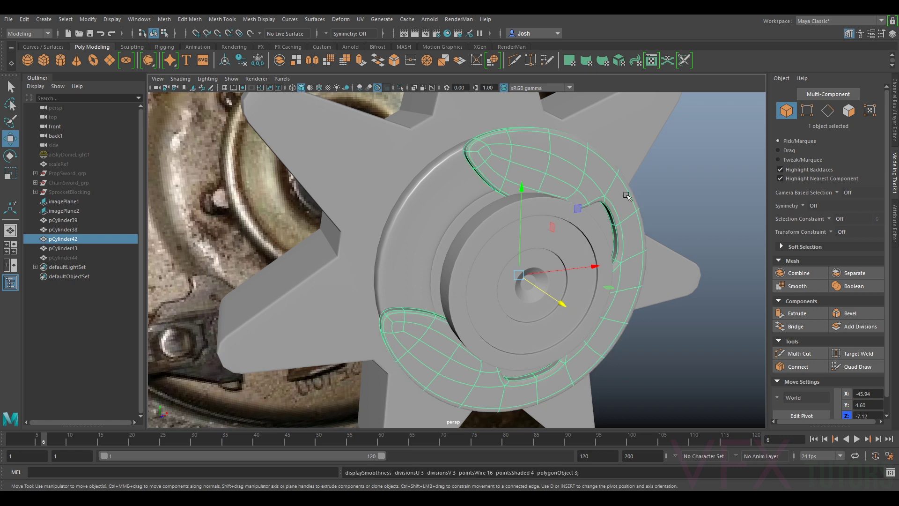
left_click(698, 187)
right_click_drag(699, 189, 597, 239, "alt")
left_click_drag(597, 238, 644, 228, "alt")
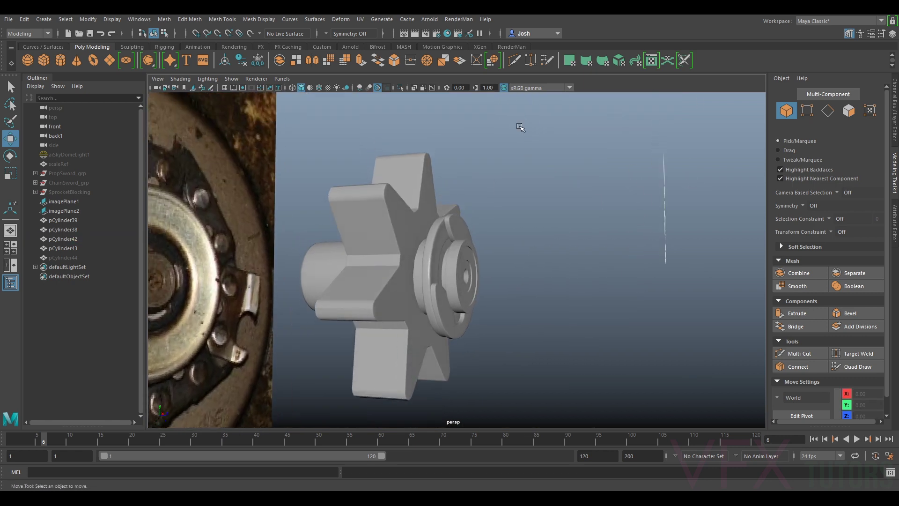
- Turn on smooth preview for the central shaft and deselect it
left_click_drag(496, 213, 558, 246, "alt")
middle_click_drag(557, 247, 496, 195, "alt")
right_click_drag(496, 195, 543, 211, "alt")
left_click_drag(543, 211, 529, 180, "alt")
left_click(376, 217)
mouse_move(376, 217)
left_mouse_down("alt")
mouse_move(359, 207)
mouse_move(347, 217)
mouse_move(372, 212)
mouse_move(369, 226)
mouse_move(380, 221)
left_mouse_up("alt")
key("3")
left_click(511, 179)
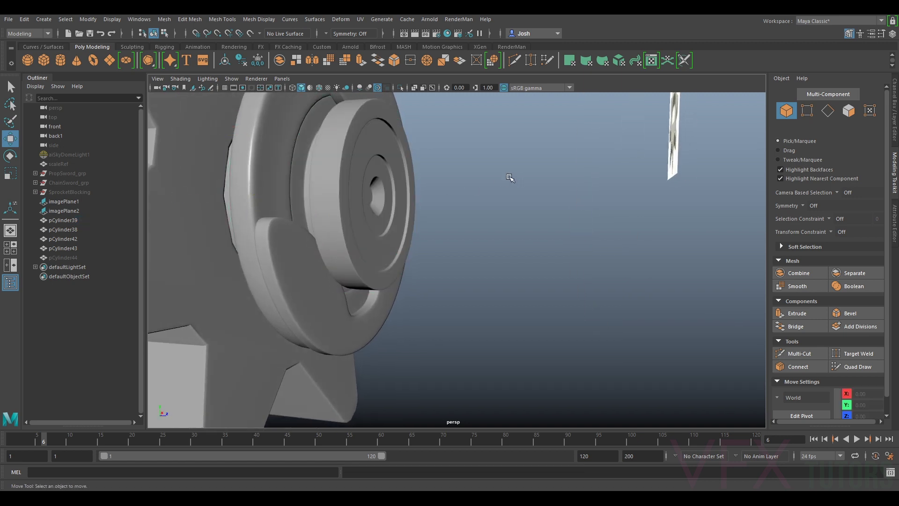
left_click_drag(511, 179, 497, 203, "alt")
- Select the shaft, switch its smooth preview off and examine its unsmoothed end face and groove edges
left_click(409, 179)
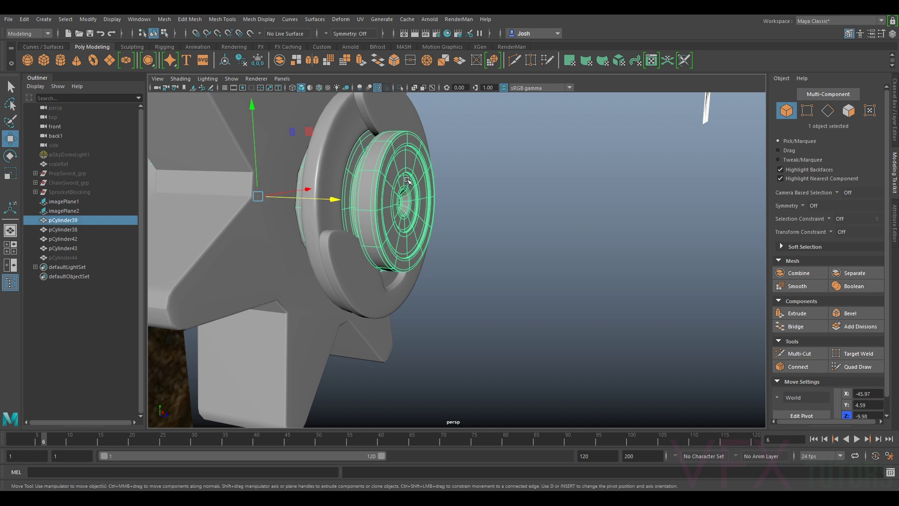
left_click_drag(409, 179, 363, 189, "alt")
right_click_drag(363, 189, 338, 188, "alt")
middle_click_drag(338, 188, 256, 258, "alt")
left_click_drag(428, 192, 521, 203, "alt")
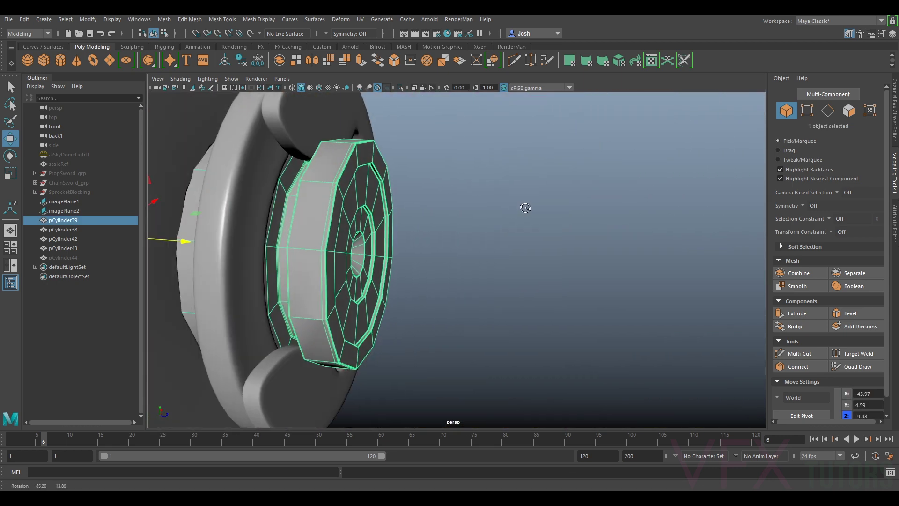
left_click_drag(442, 231, 458, 239, "alt")
left_click(469, 220)
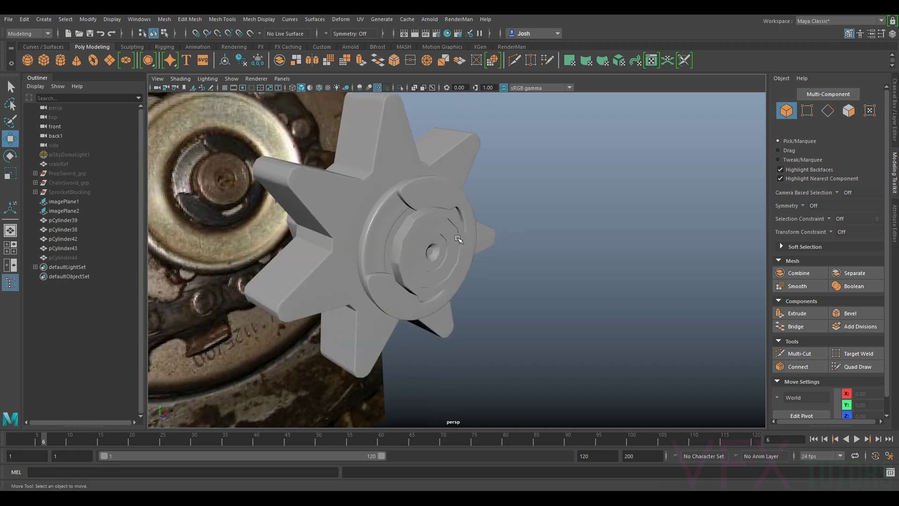
- Turn the shaft's smooth preview back on and check it from both sides of the sprocket
left_click(411, 239)
key("3")
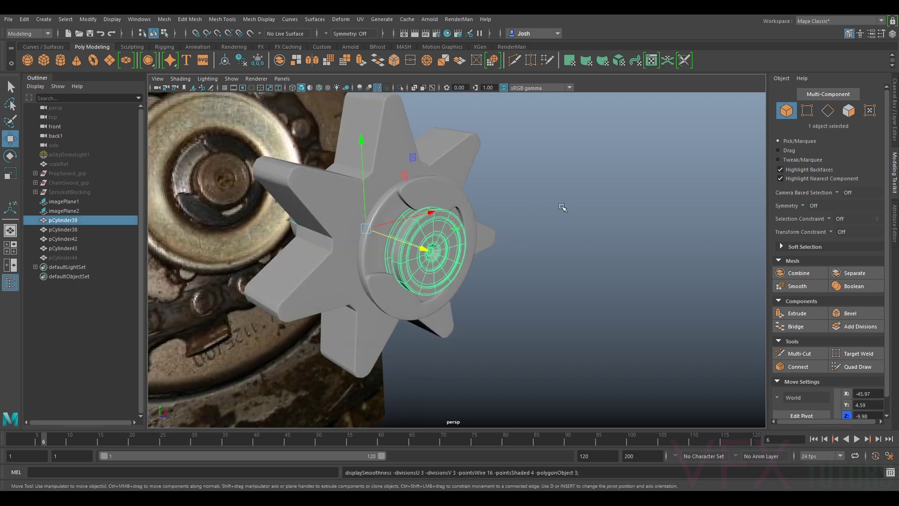
left_click(564, 207)
right_click_drag(563, 207, 542, 224, "alt")
left_click_drag(542, 225, 523, 241, "alt")
left_click_drag(392, 244, 412, 255, "alt")
scroll(491, 250, "up", 5)
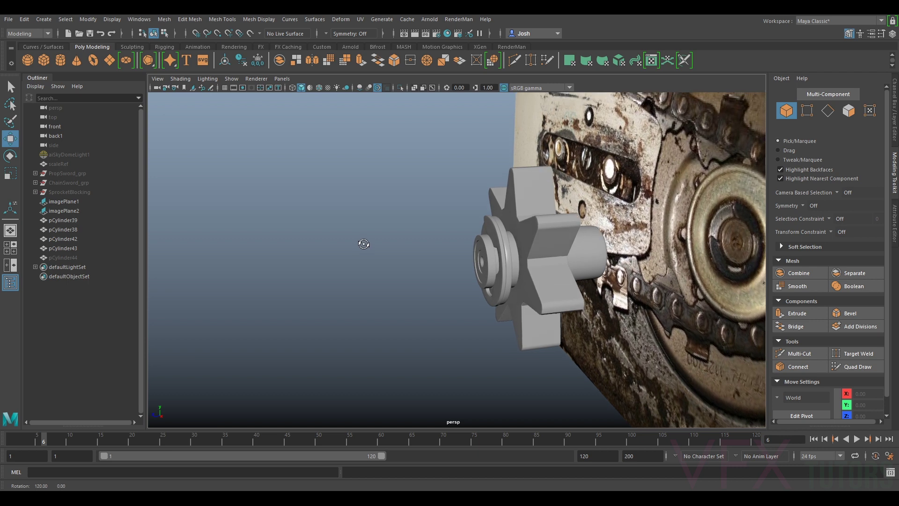
- Turn on smooth preview for the toothed sprocket wheel
scroll(511, 211, "down", 3)
left_click_drag(351, 255, 373, 200, "alt")
left_click(374, 200)
key("3")
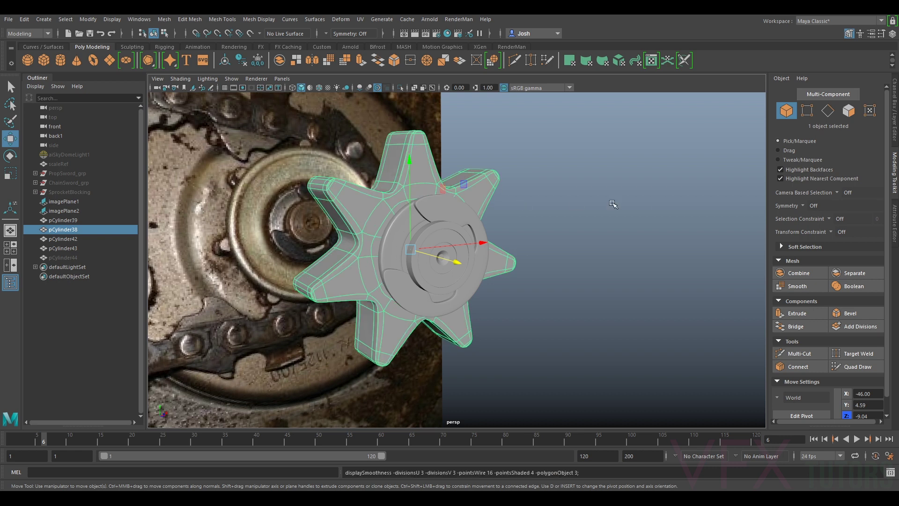
left_click(632, 210)
- Assign a phong material to the shaft, sprocket, clip and ring together, and clear the selection
scroll(637, 212, "down", 5)
left_click_drag(663, 226, 373, 270, "alt")
scroll(586, 233, "up", 5)
right_click_drag(373, 271, 388, 488)
right_click_drag(484, 436, 461, 469)
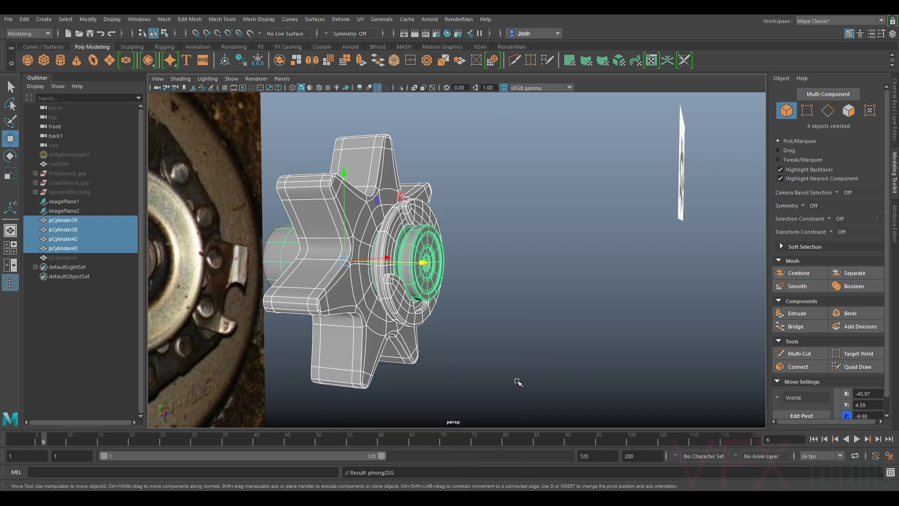
left_click(556, 263)
- Unhide the pCylinder44 ring and move it along its axis to about Z -7.78, against the sprocket
left_click_drag(557, 264, 480, 246, "alt")
left_click_drag(540, 247, 623, 251, "alt")
right_click_drag(281, 140, 355, 140, "alt")
left_click_drag(355, 140, 372, 144, "alt")
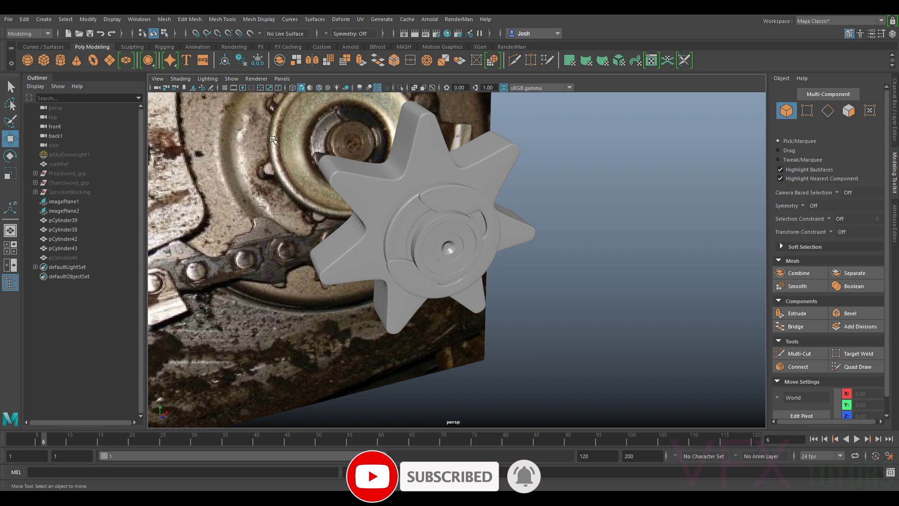
right_click_drag(312, 136, 288, 147, "alt")
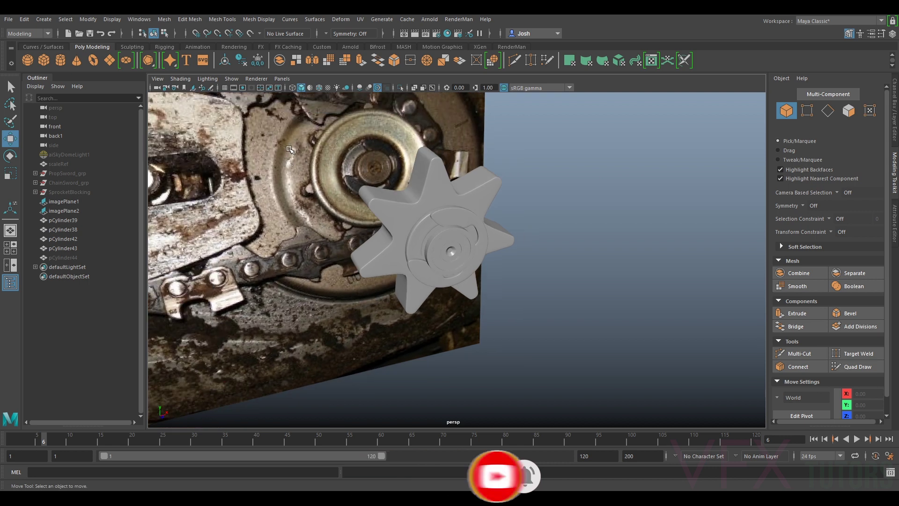
left_click(75, 255)
key("h")
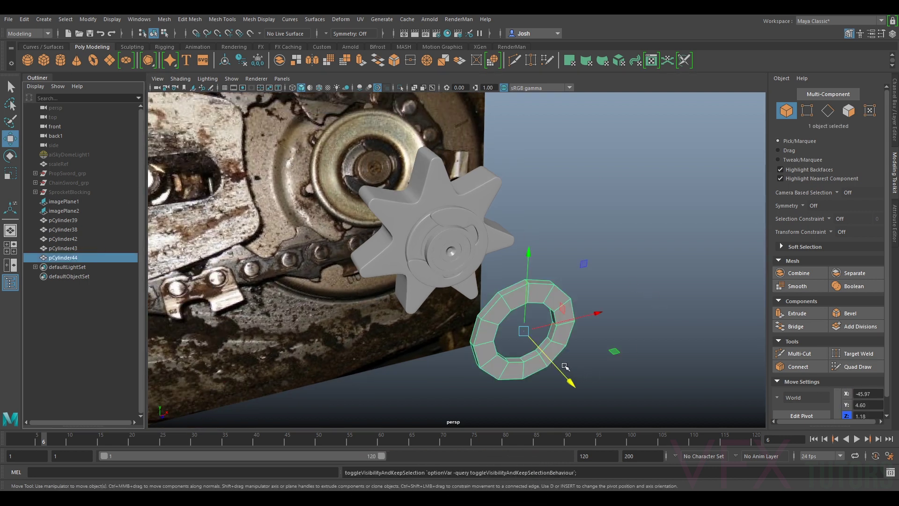
left_click_drag(565, 366, 424, 220)
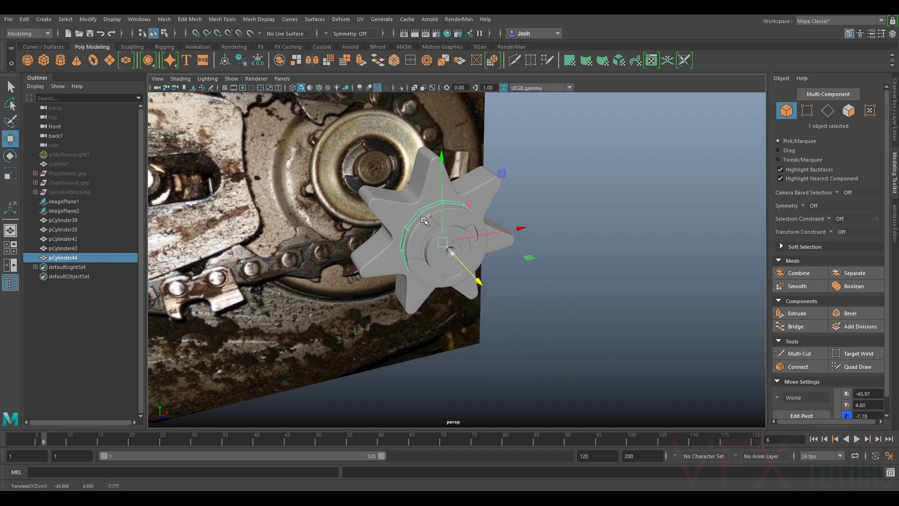
- Switch the viewport to the front orthographic view and turn on X-Ray shading to see the reference photo
left_click(282, 79)
mouse_move(314, 108)
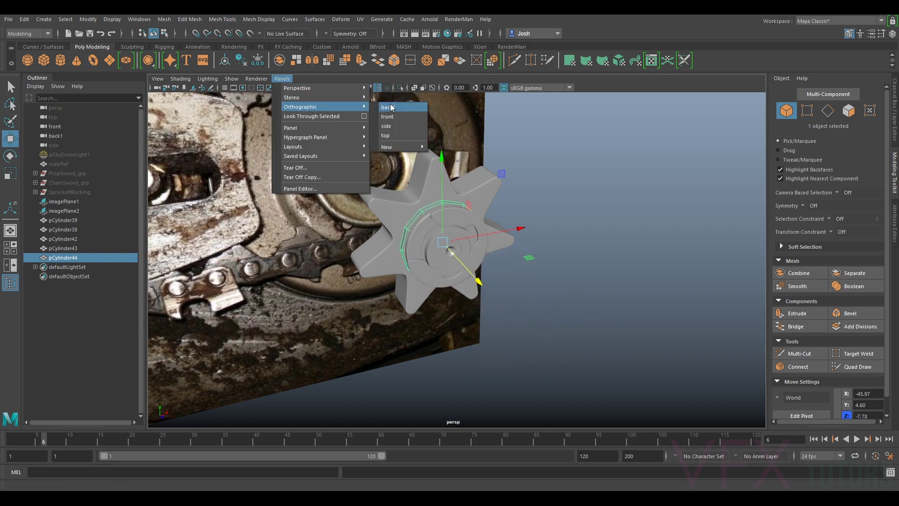
left_click(392, 117)
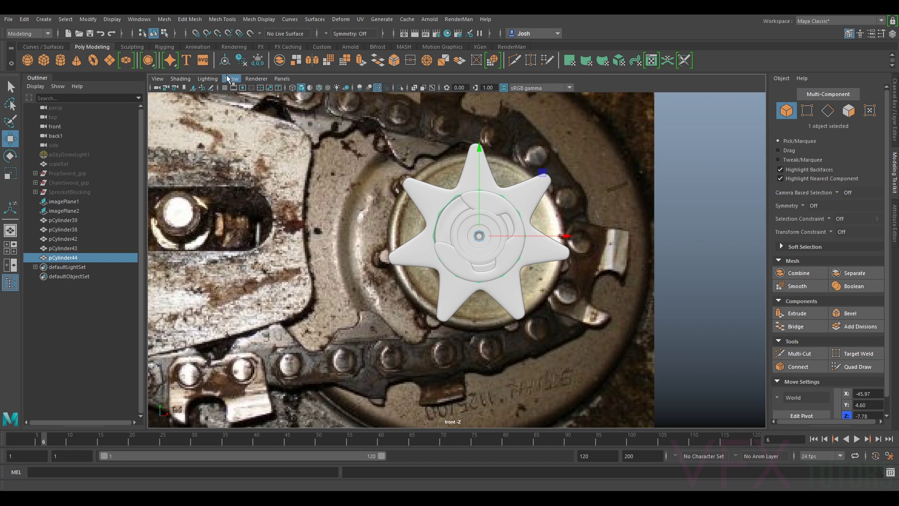
left_click(181, 79)
left_click(197, 172)
scroll(491, 225, "up", 4)
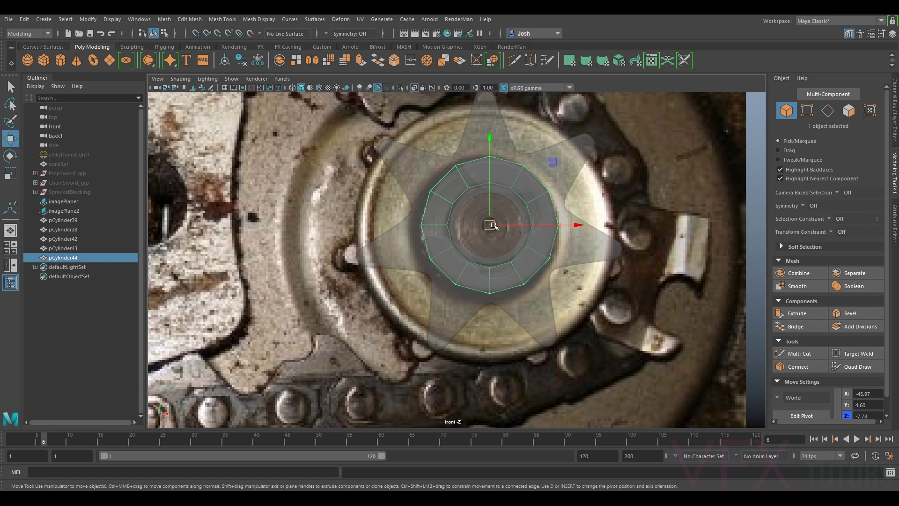
- Show wireframe on shaded and scale the pCylinder44 ring evenly to about 3.69, fitting its hole around the smaller ring
key("r")
left_click_drag(492, 225, 569, 250)
left_click(230, 79)
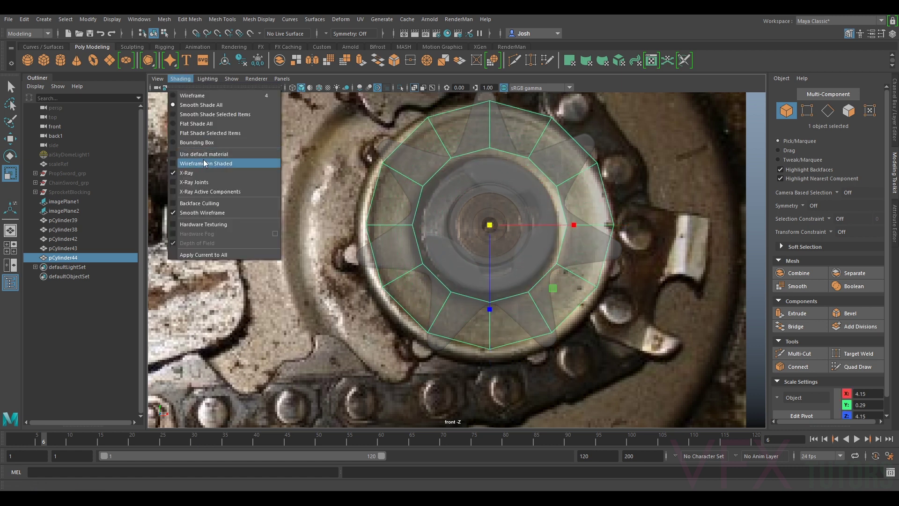
left_click(220, 164)
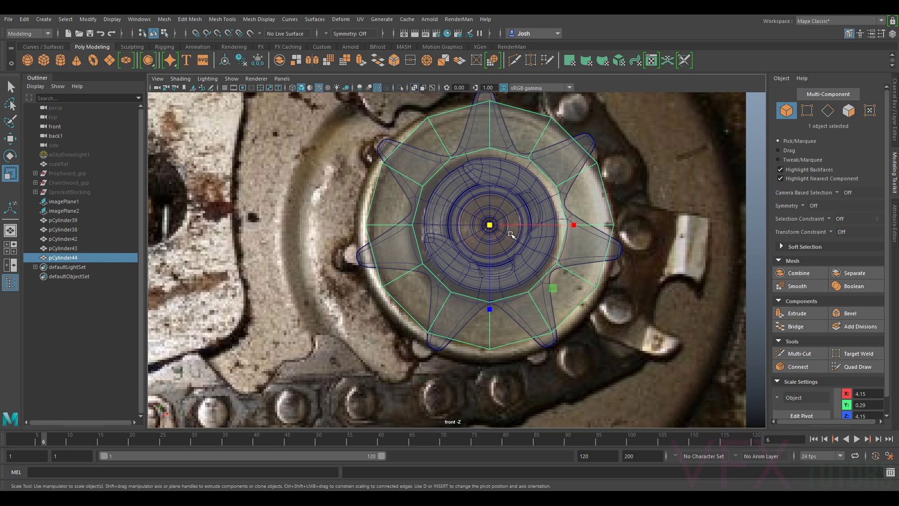
mouse_move(494, 229)
left_mouse_down()
mouse_move(530, 236)
mouse_move(477, 233)
mouse_move(493, 242)
left_mouse_up()
left_click(443, 221)
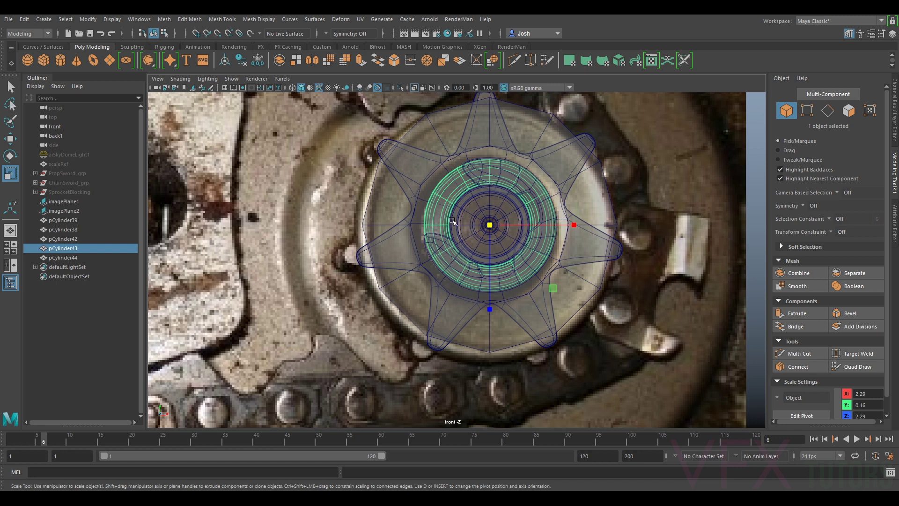
left_click(377, 211)
left_click_drag(490, 225, 468, 228)
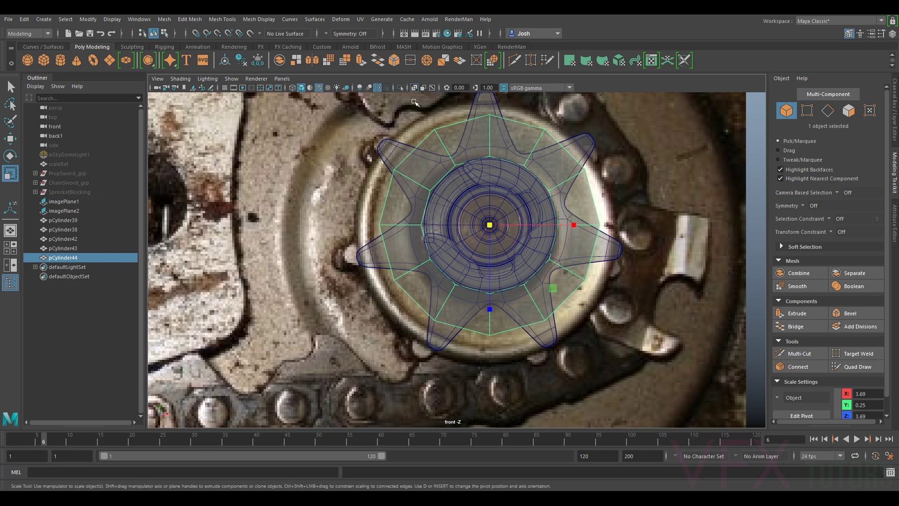
- Return to the perspective view, tear off a copy of it and shrink the floating window beside the main viewport
left_click(282, 78)
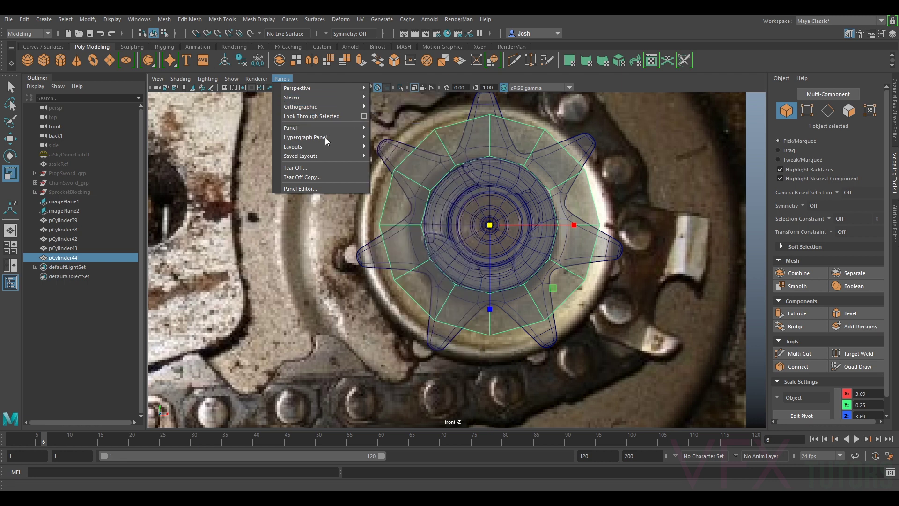
mouse_move(361, 89)
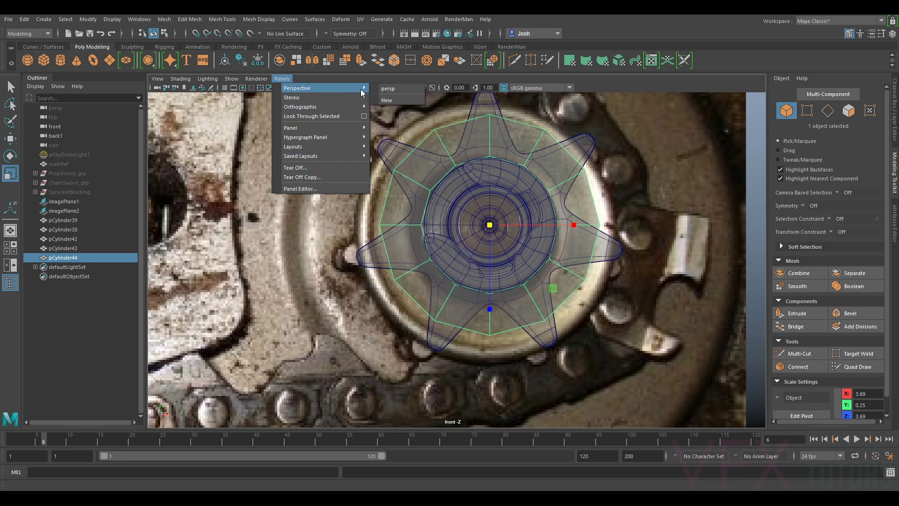
left_click(390, 89)
left_click(281, 78)
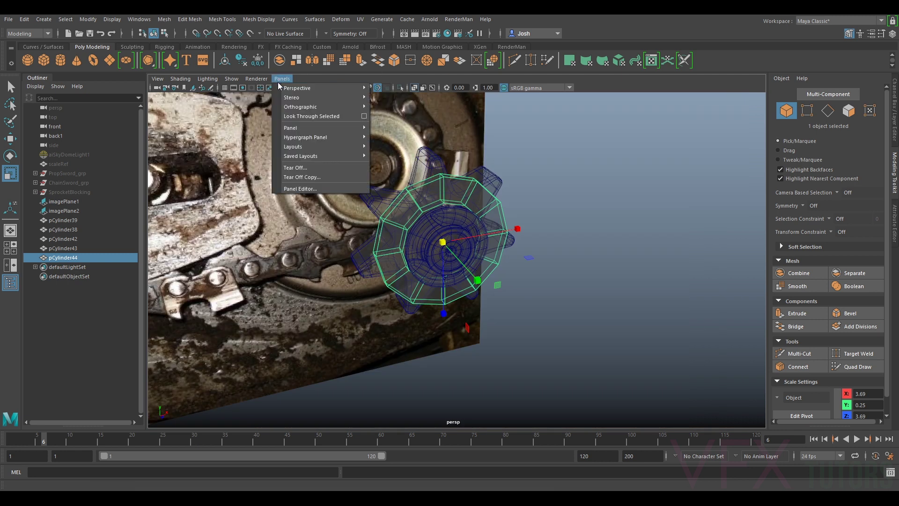
left_click(338, 176)
left_click_drag(386, 136, 291, 177)
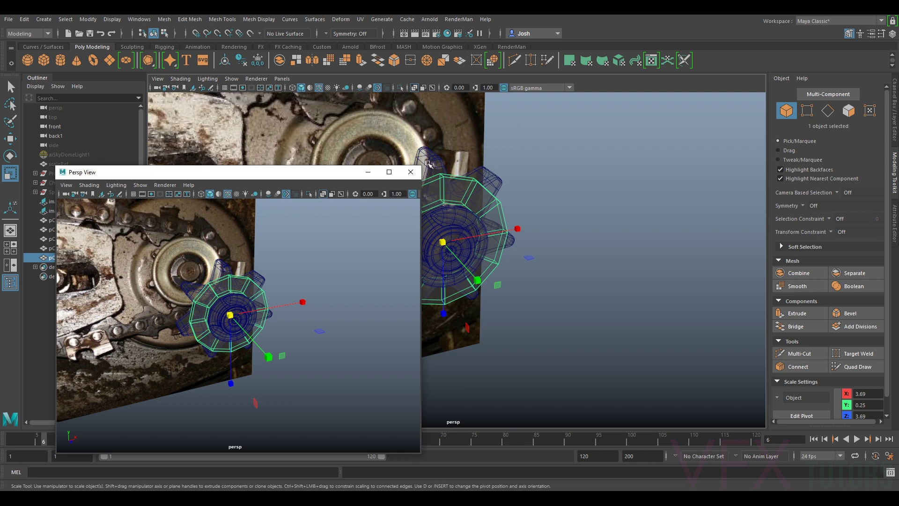
left_click_drag(421, 165, 291, 233)
left_click_drag(197, 245, 161, 258)
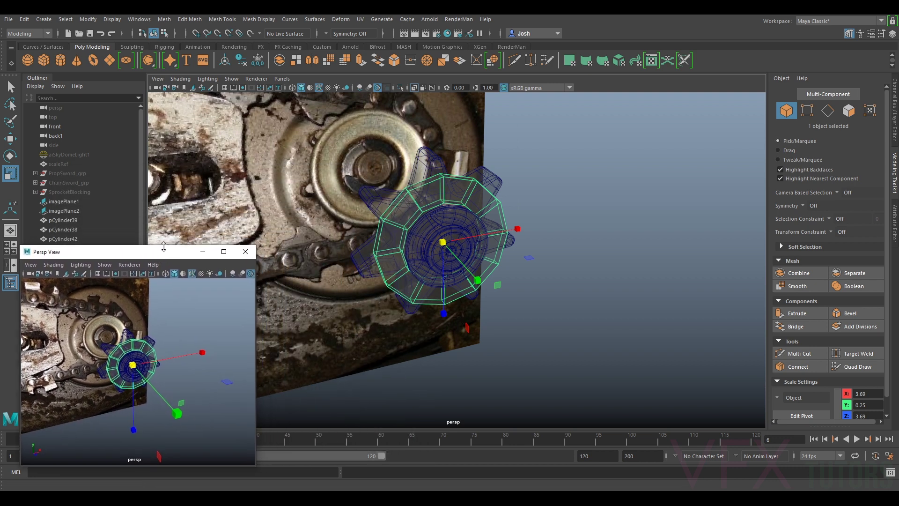
- Set the main viewport to the front view and turn off X-Ray in the floating perspective window
left_click(282, 79)
mouse_move(330, 112)
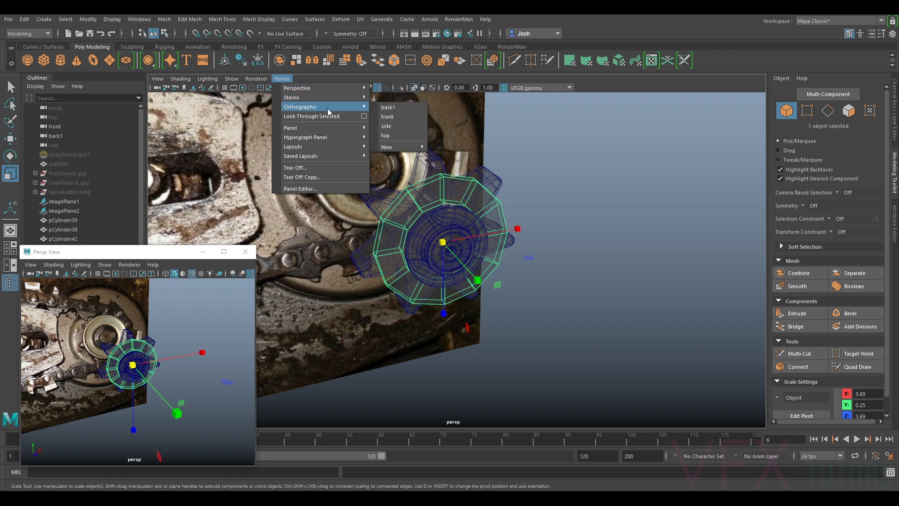
left_click(398, 117)
left_click_drag(132, 323, 144, 320, "alt")
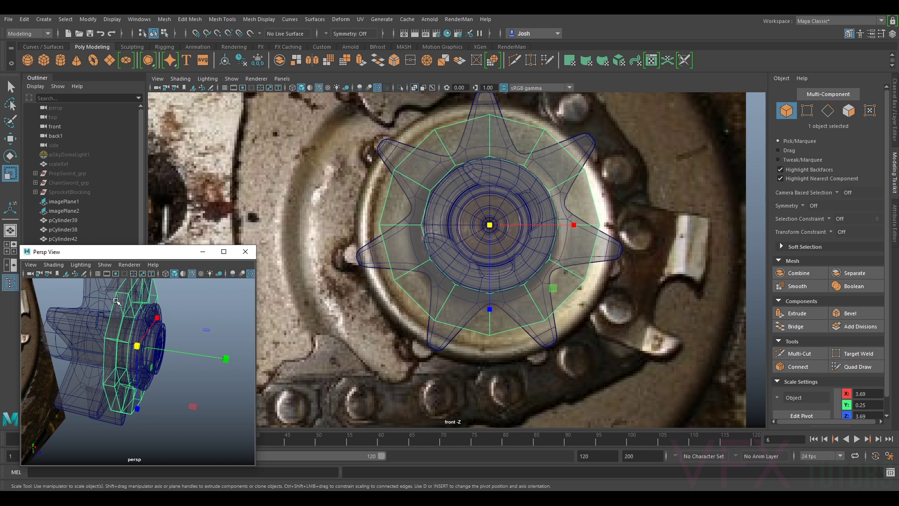
left_click(54, 264)
left_click(71, 357)
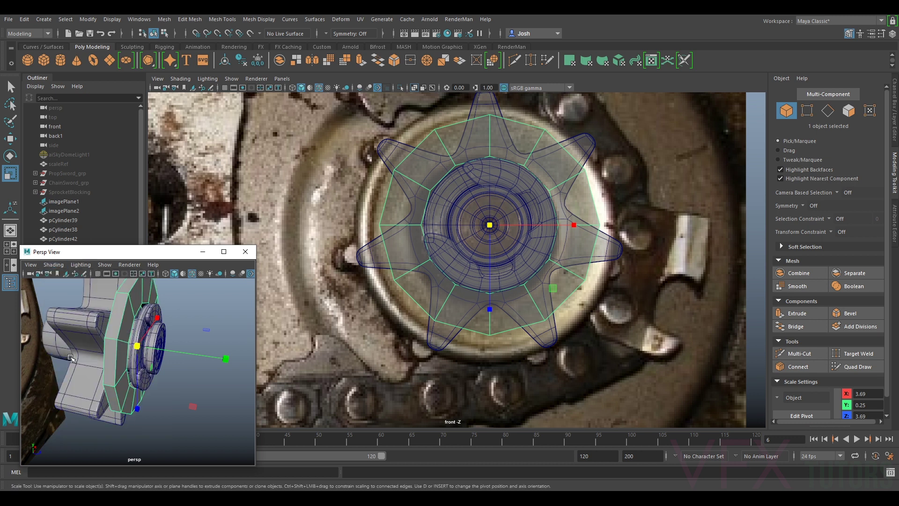
- Select the loop of 12 faces around the pCylinder44 ring's outer rim
right_click_drag(112, 322, 111, 257)
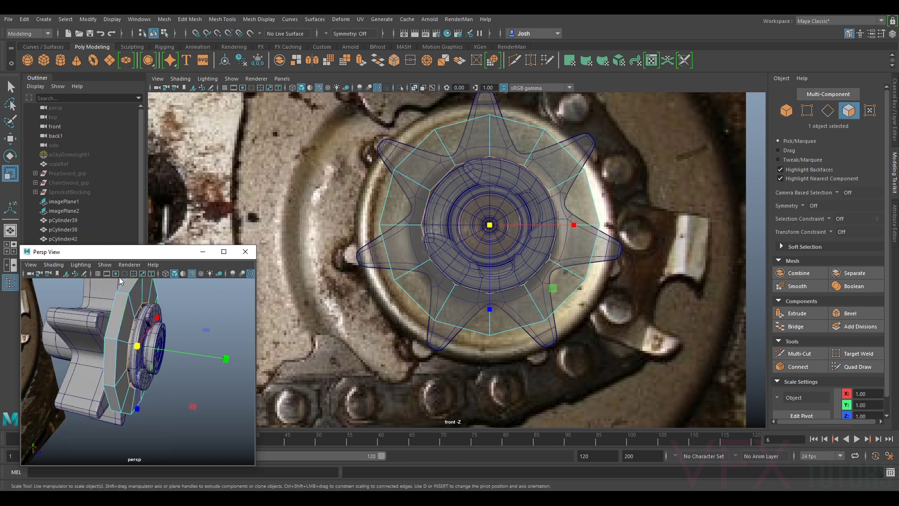
double_click(120, 315)
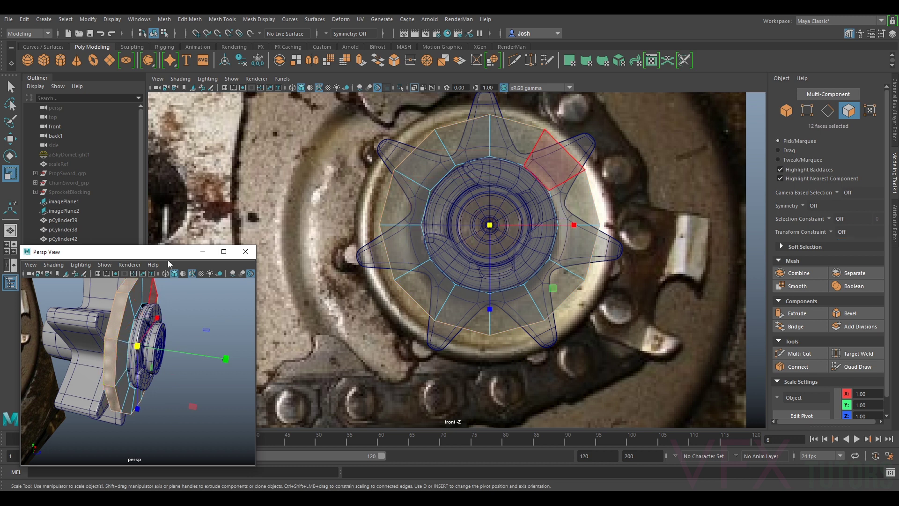
- Try to scale the selected rim faces outward evenly, and undo the scaling
left_click_drag(489, 225, 531, 225)
left_click_drag(100, 340, 150, 297, "alt")
key("ctrl+z")
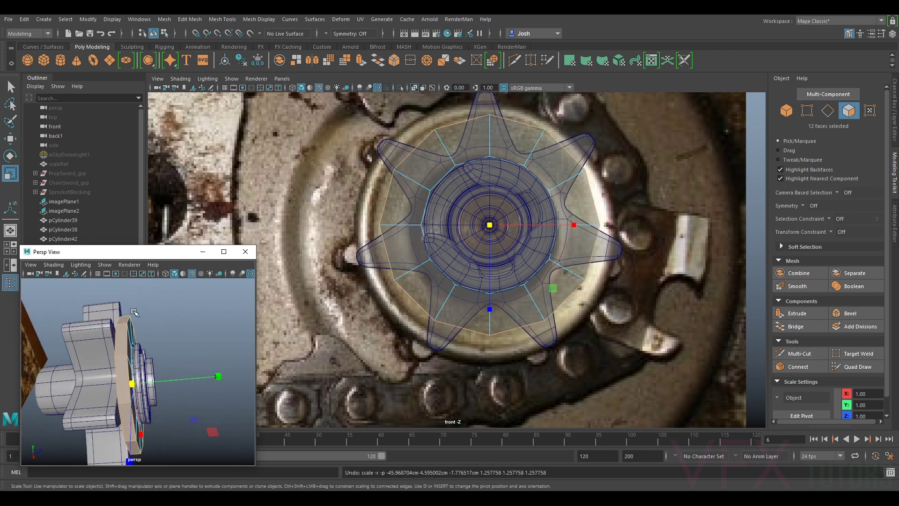
- Push the 12 selected rim faces outward along their normals with Transform Component until they match the photo disc's outer edge
right_click_drag(395, 262, 393, 432, "shift")
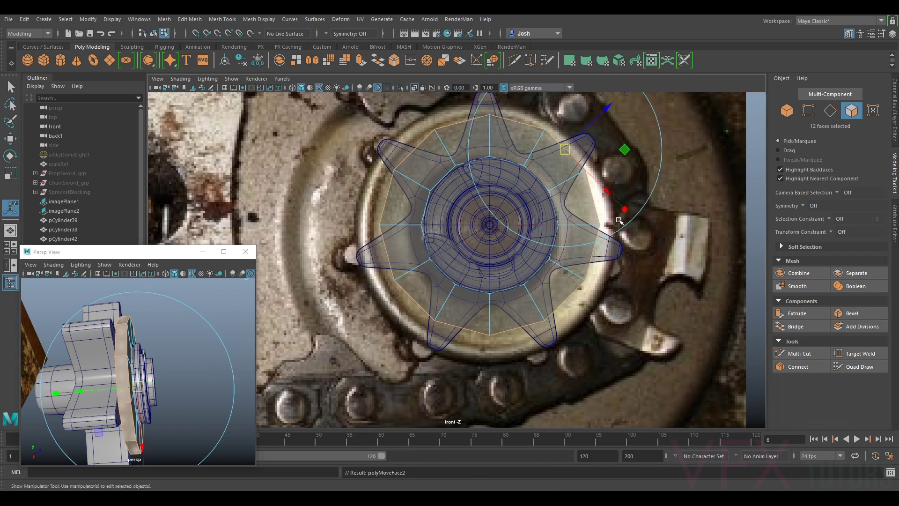
left_click_drag(573, 136, 610, 132)
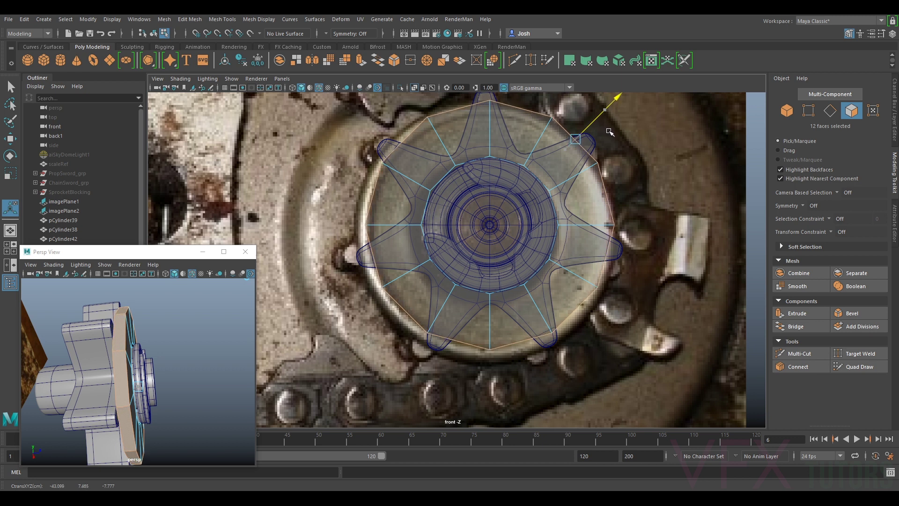
key("t")
middle_click_drag(610, 132, 609, 154, "alt")
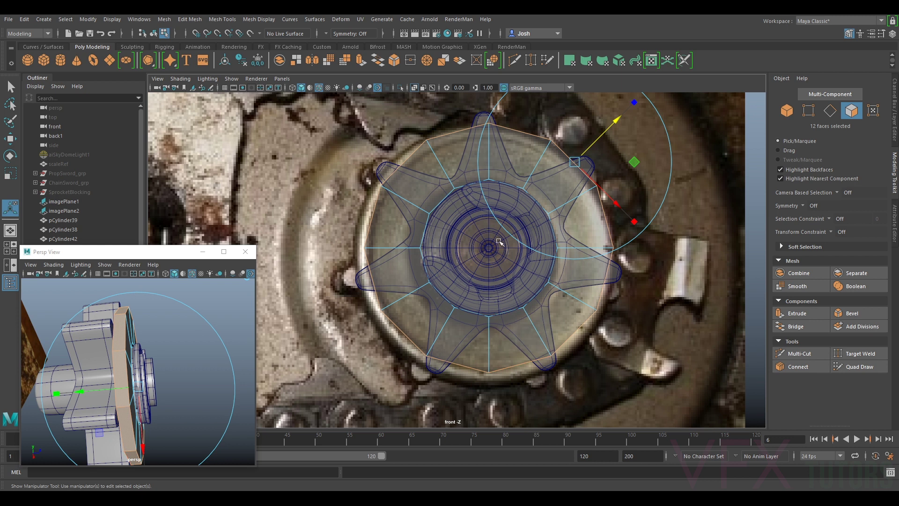
left_click(599, 139)
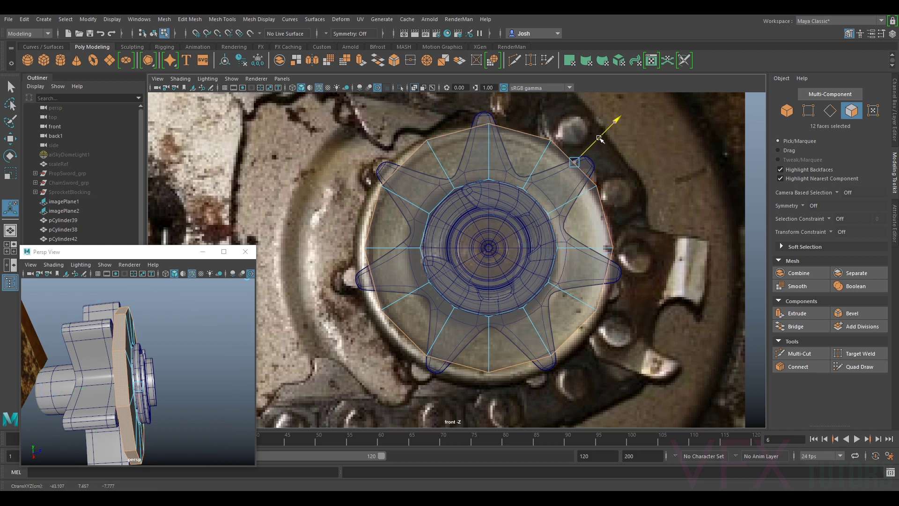
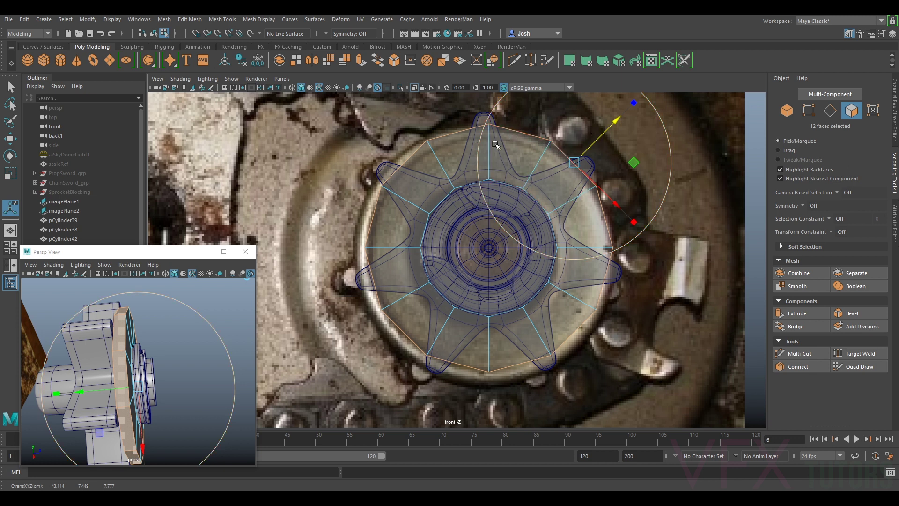
left_click_drag(597, 135, 601, 141)
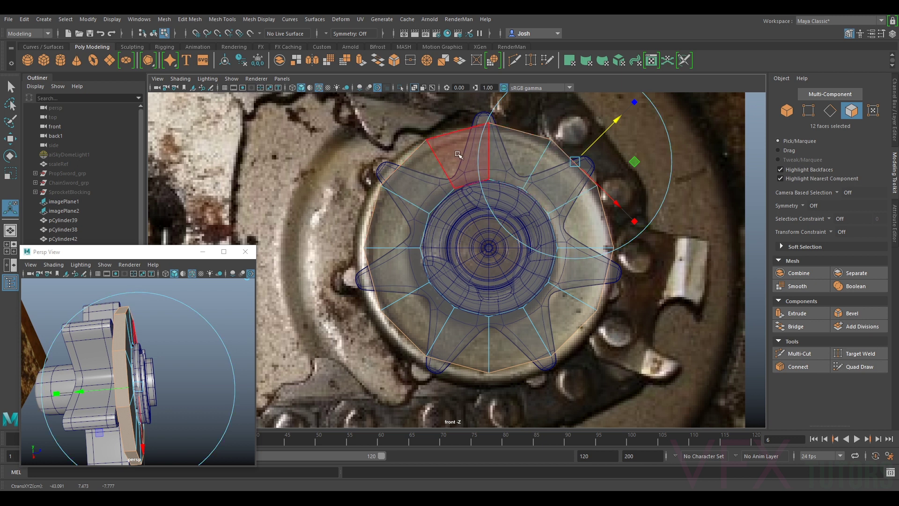
- Insert an edge loop just inside the disc's outer rim with Multi-Cut and return to object mode
left_click(786, 111)
left_click(816, 359)
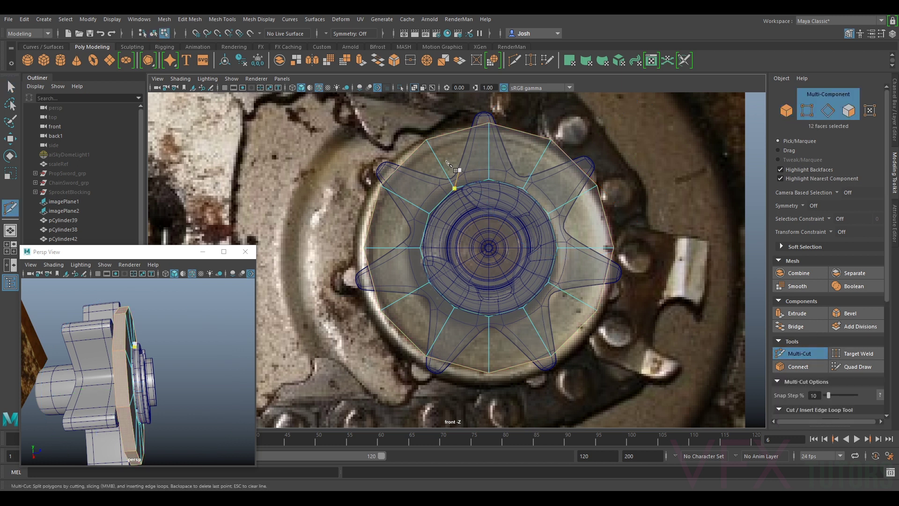
left_click(433, 150, "ctrl")
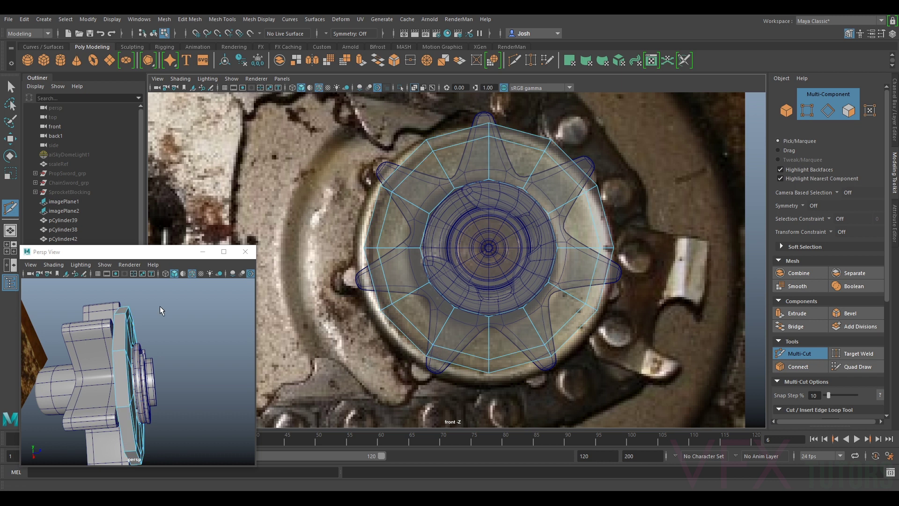
left_click_drag(199, 380, 169, 375, "alt")
middle_click_drag(168, 374, 189, 355, "alt")
mouse_move(191, 358)
left_mouse_down("alt")
mouse_move(140, 365)
mouse_move(194, 365)
mouse_move(187, 361)
mouse_move(205, 351)
left_mouse_up("alt")
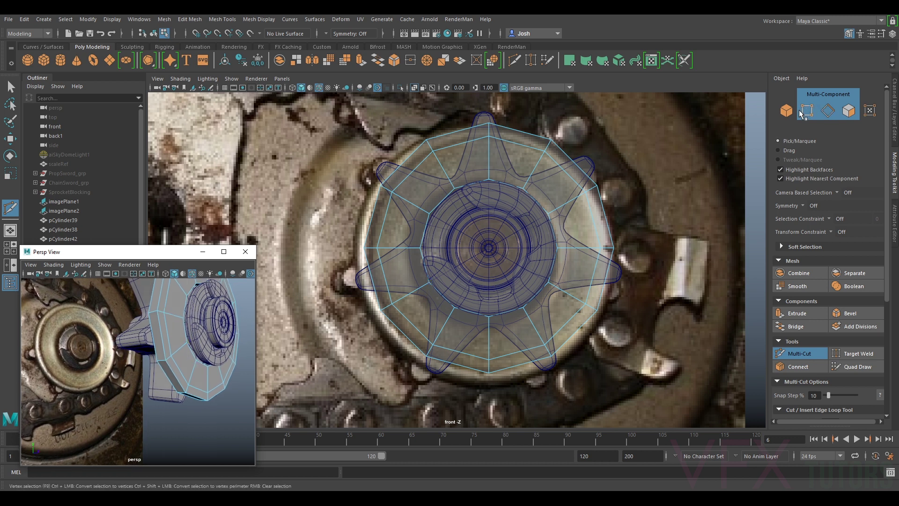
key("F8")
left_click(798, 353)
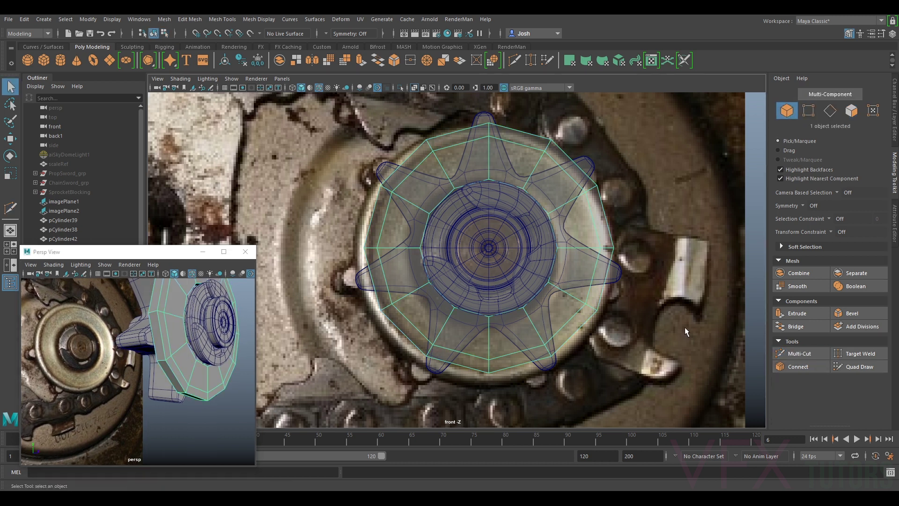
- Slide the disc clear of the hub along its axis and extend the loop around its centre hole inward
left_click_drag(164, 314, 177, 344, "alt")
key("w")
left_click_drag(188, 377, 210, 400)
middle_click_drag(203, 373, 157, 397, "alt")
scroll(161, 345, "up", 6)
scroll(159, 336, "down", 2)
right_click_drag(165, 344, 159, 259)
left_click(188, 314)
double_click(180, 318, "shift")
scroll(181, 317, "down", 4)
left_click_drag(214, 321, 181, 320, "alt")
right_click_drag(176, 289, 177, 461, "shift")
left_click_drag(151, 324, 145, 332)
right_click_drag(188, 298, 253, 228)
right_click_drag(187, 231, 227, 217)
- Move the disc back along the Z axis against the sprocket, to Z -7.42
scroll(135, 358, "down", 5)
key("w")
left_click_drag(152, 366, 161, 345, "alt")
scroll(187, 365, "up", 5)
scroll(187, 351, "down", 2)
scroll(161, 345, "up", 6)
middle_click_drag(193, 353, 70, 440, "alt")
left_click_drag(71, 439, 214, 366, "alt")
right_click_drag(205, 358, 181, 377, "alt")
left_click_drag(181, 377, 105, 377, "alt")
right_click_drag(105, 377, 150, 367, "alt")
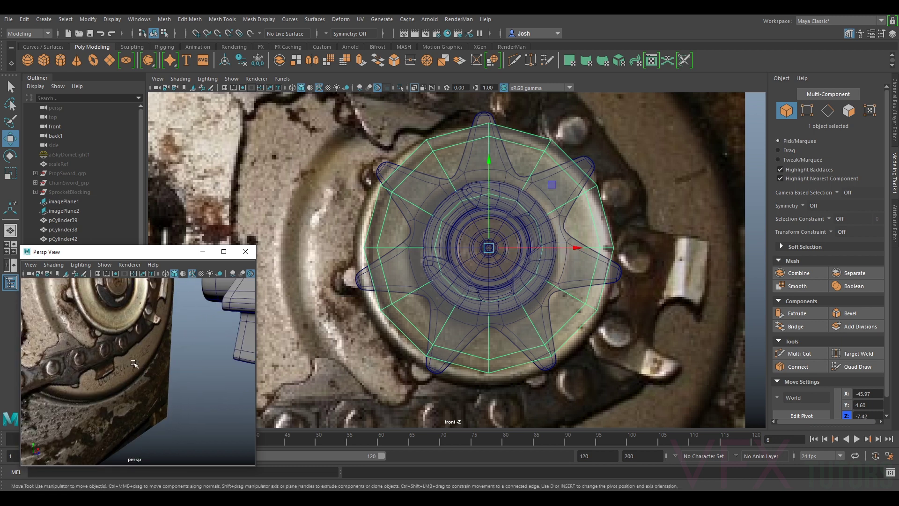
left_click_drag(133, 363, 117, 406, "alt")
middle_click_drag(142, 318, 50, 361, "alt")
left_click_drag(50, 362, 70, 364, "alt")
left_click_drag(199, 378, 200, 381)
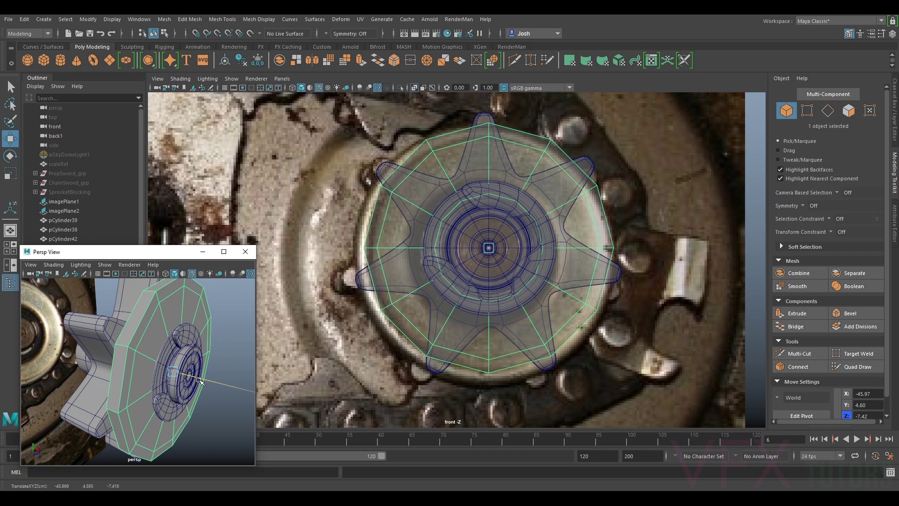
left_click_drag(200, 381, 188, 358, "alt")
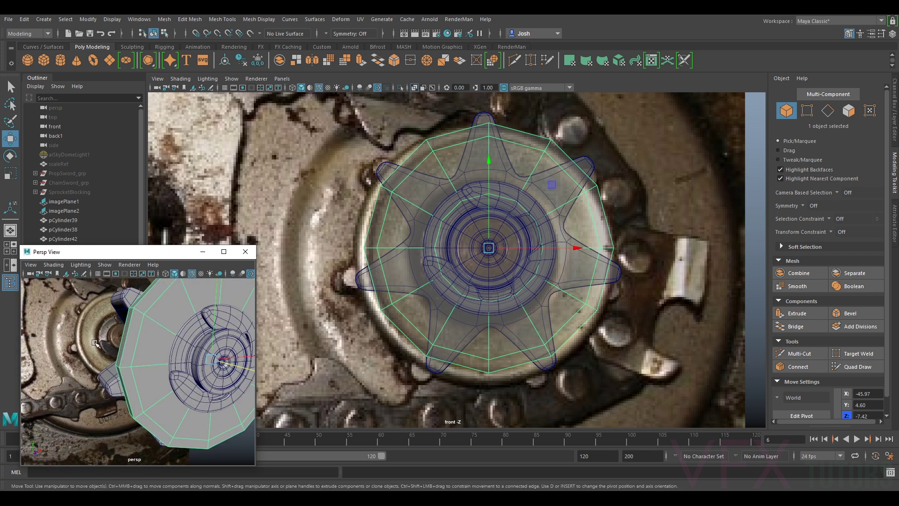
- Insert an edge loop close to the disc's centre hole with Multi-Cut
left_click_drag(95, 343, 84, 338, "alt")
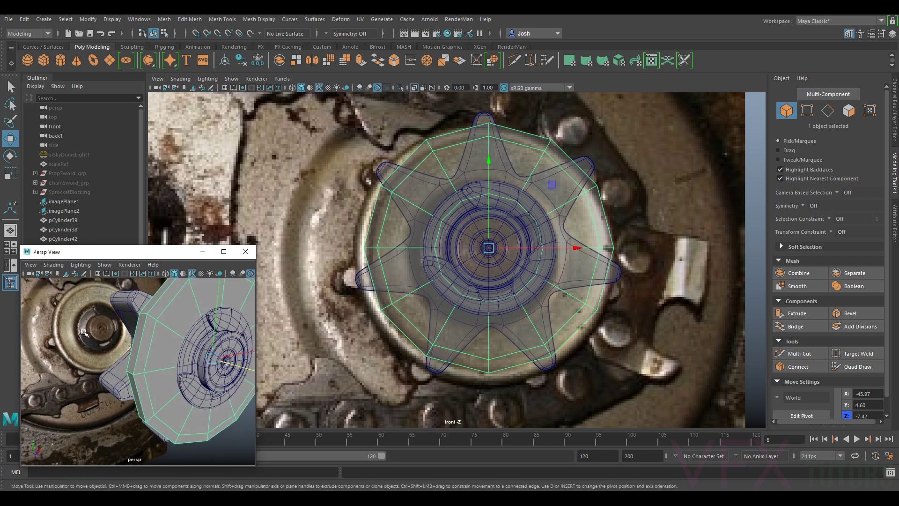
left_click_drag(183, 369, 156, 357, "alt")
scroll(175, 337, "up", 4)
scroll(199, 341, "down", 4)
middle_click_drag(189, 345, 157, 377, "alt")
left_click(811, 357)
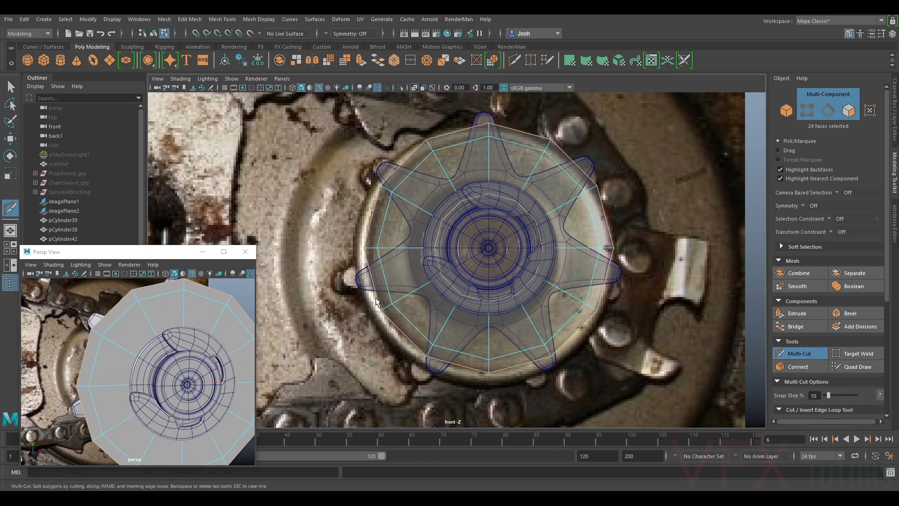
left_click(133, 355, "ctrl")
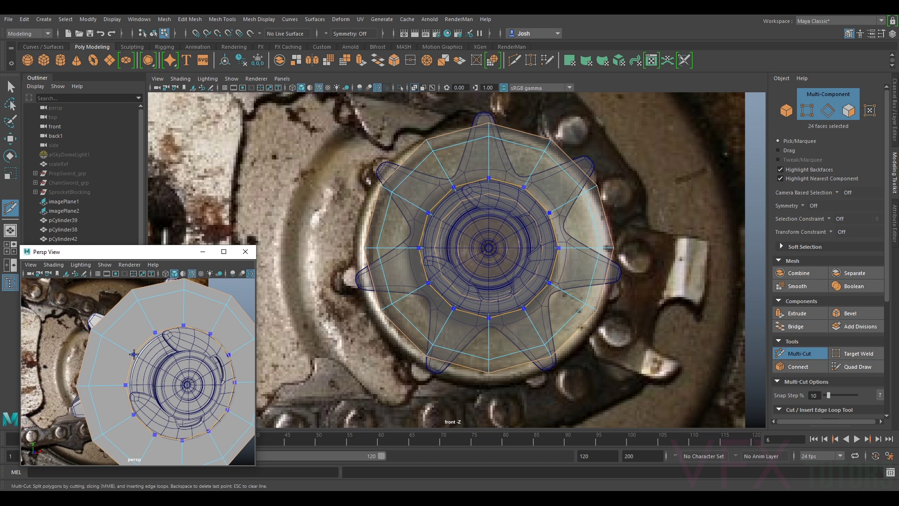
left_click_drag(134, 354, 208, 354, "ctrl")
key("q")
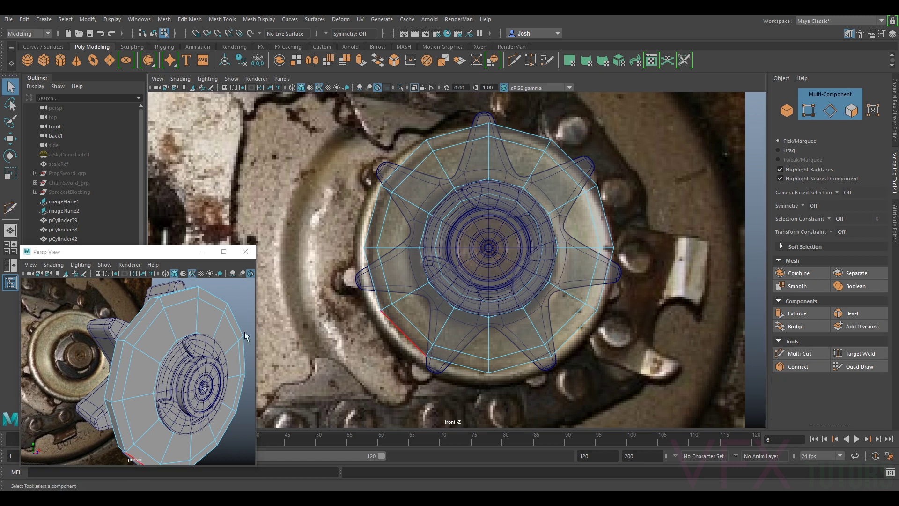
- Select the loop of 12 edges inside the disc's centre hole, using X-Ray in the floating perspective window only for the selection
left_click(851, 110)
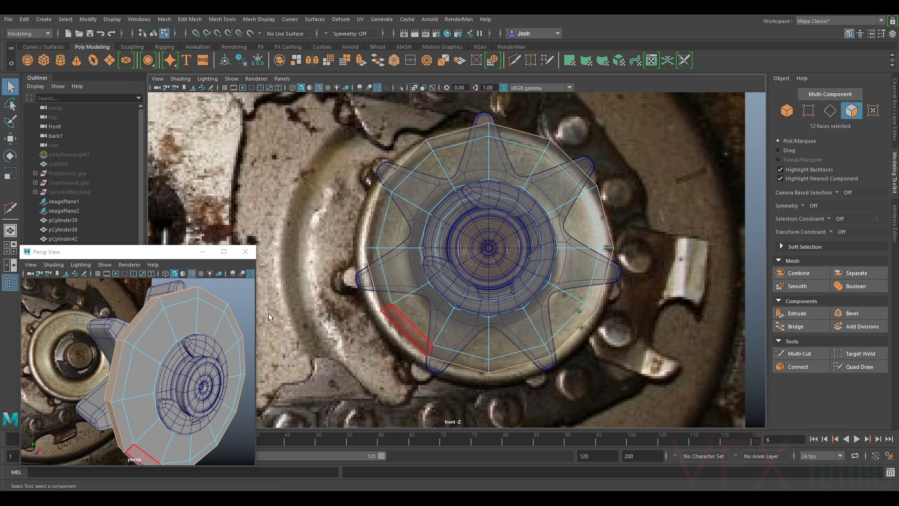
left_click_drag(179, 364, 167, 363, "alt")
right_click_drag(157, 327, 212, 222)
right_click_drag(174, 330, 196, 219)
scroll(177, 319, "down", 5)
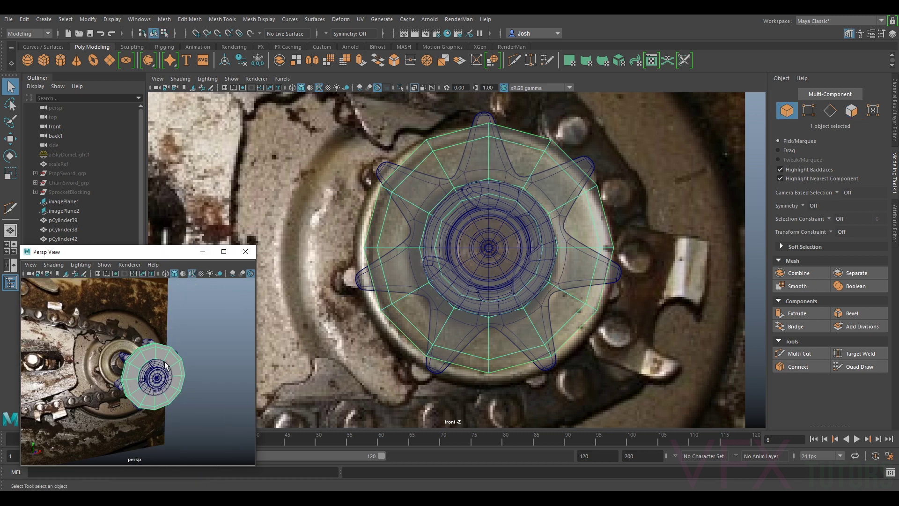
scroll(160, 358, "up", 5)
left_click(852, 111)
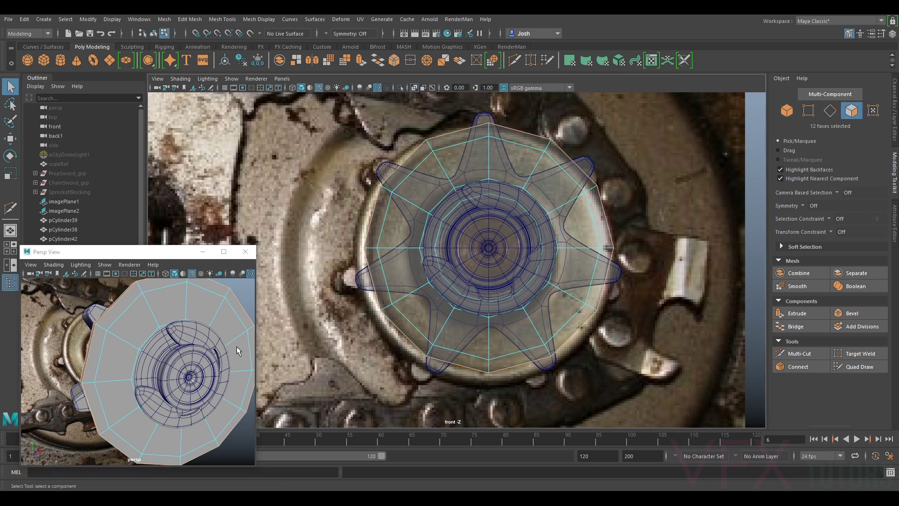
left_click(53, 264)
left_click(83, 359)
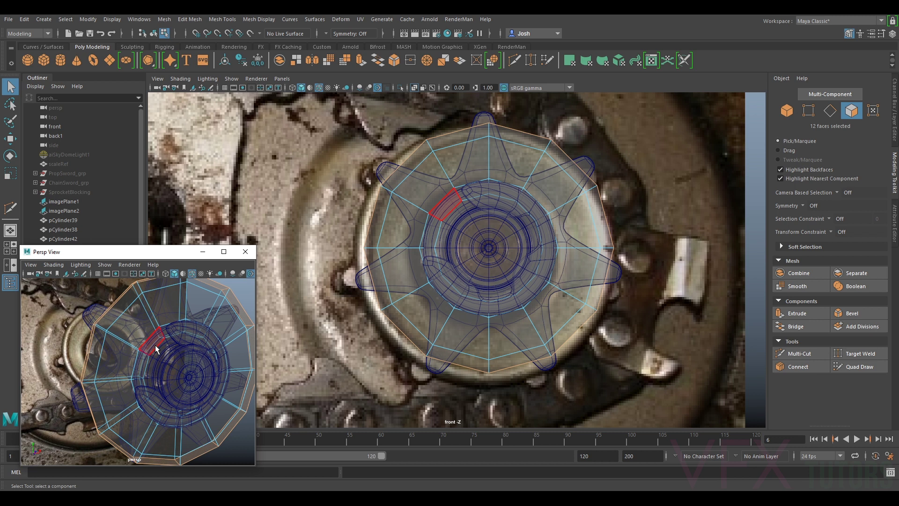
left_click(831, 112)
double_click(154, 347)
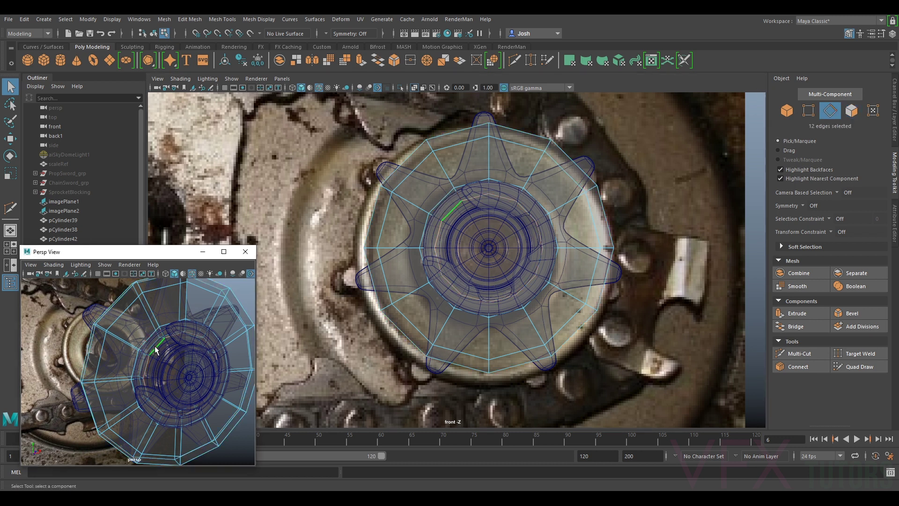
left_click(59, 267)
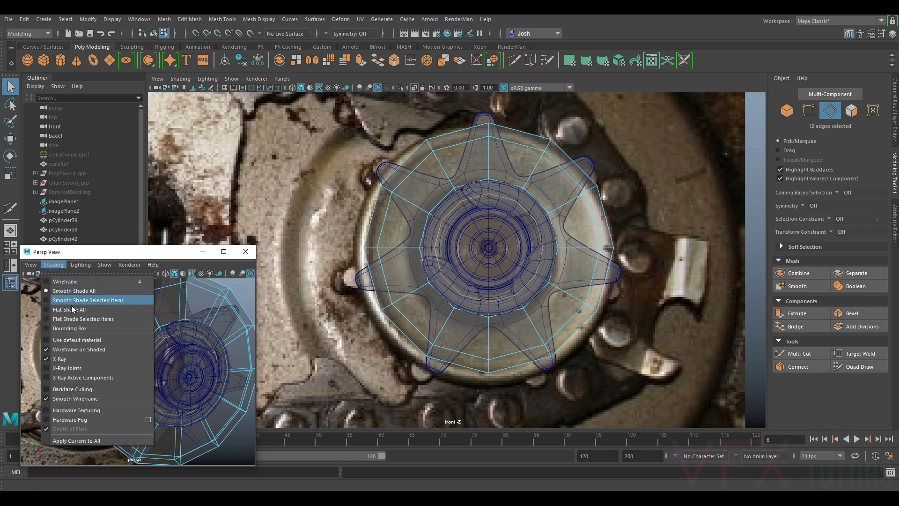
left_click(71, 356)
- Move the selected hole edge loop back into the disc along the Z axis and return to object mode
key("w")
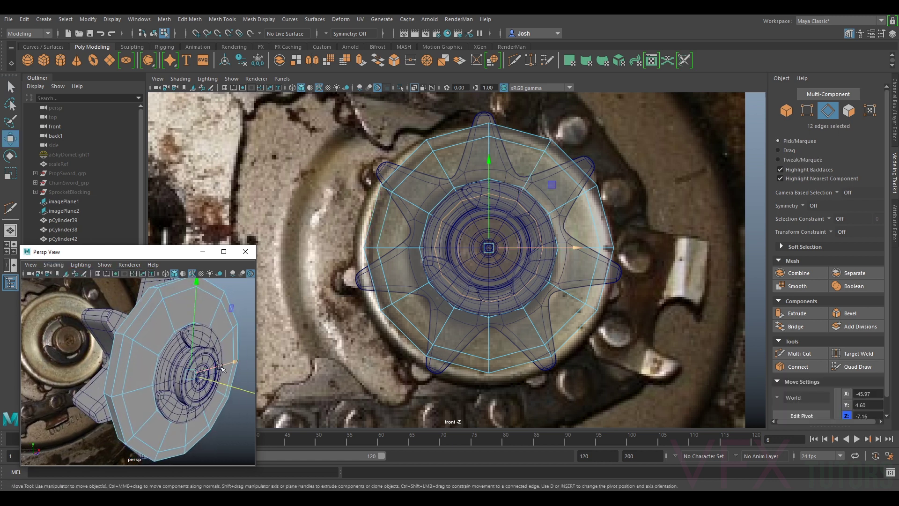
scroll(211, 365, "up", 5)
mouse_move(220, 383)
left_mouse_down()
mouse_move(227, 364)
mouse_move(206, 374)
left_mouse_up()
scroll(204, 363, "down", 4)
right_click_drag(181, 335, 214, 218)
- Slide the disc out of the assembly along Z and nudge its centre-hole edge loop further back
scroll(179, 340, "down", 5)
key("w")
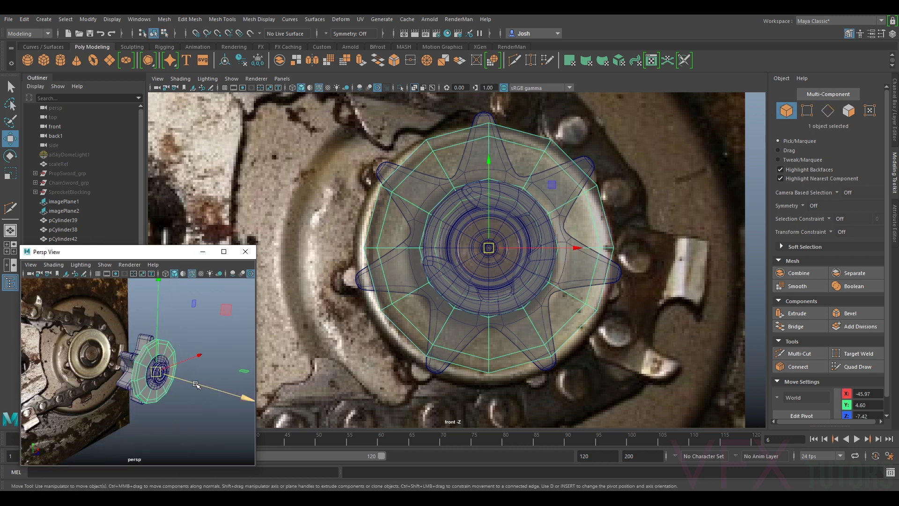
left_click_drag(192, 383, 209, 405)
right_click_drag(181, 371, 173, 193)
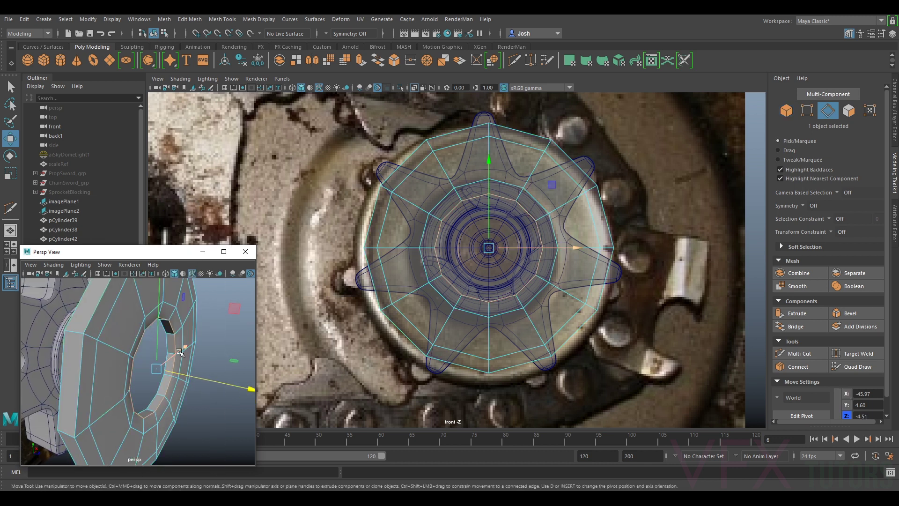
left_click_drag(189, 379, 185, 377)
left_click_drag(204, 347, 206, 329, "alt")
- Bevel the loop of 12 edges around the disc's centre hole with a fraction of 0.3 and 2 segments
left_click(163, 411)
double_click(159, 410)
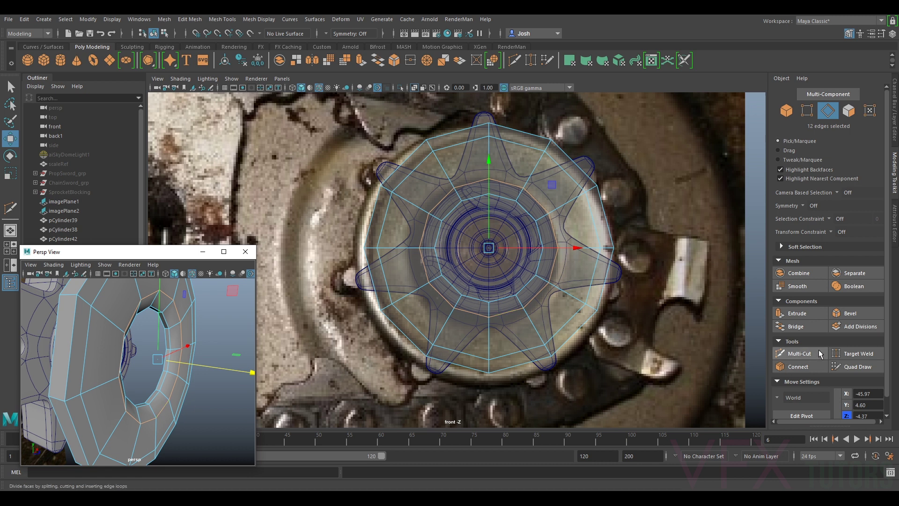
left_click(855, 317)
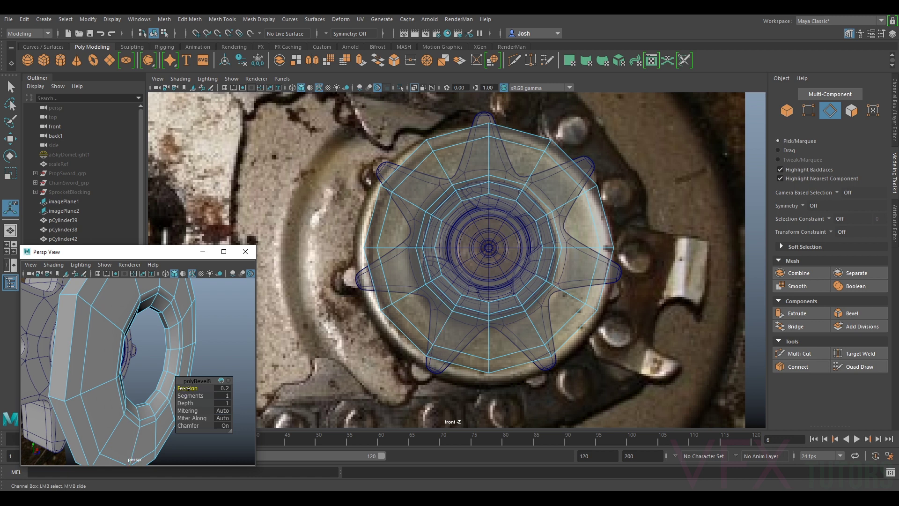
middle_click_drag(192, 398, 191, 388)
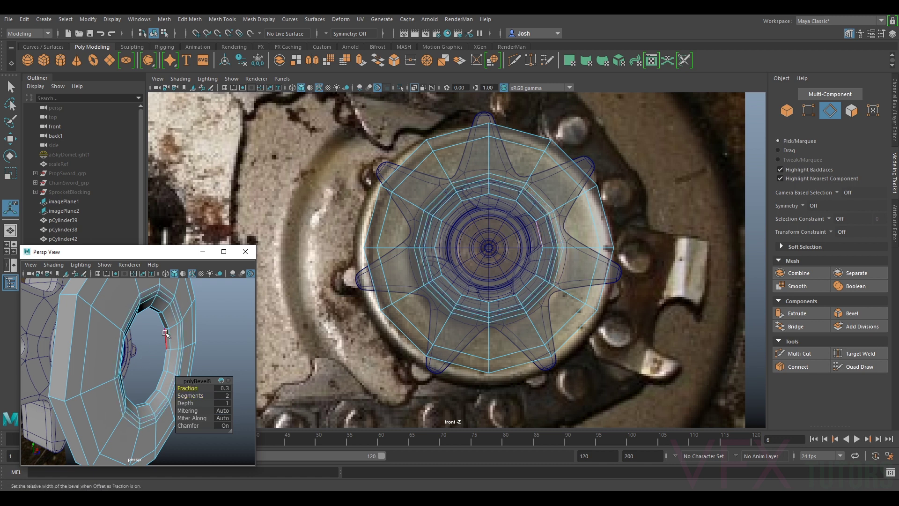
scroll(165, 333, "down", 8)
right_click_drag(140, 331, 173, 219)
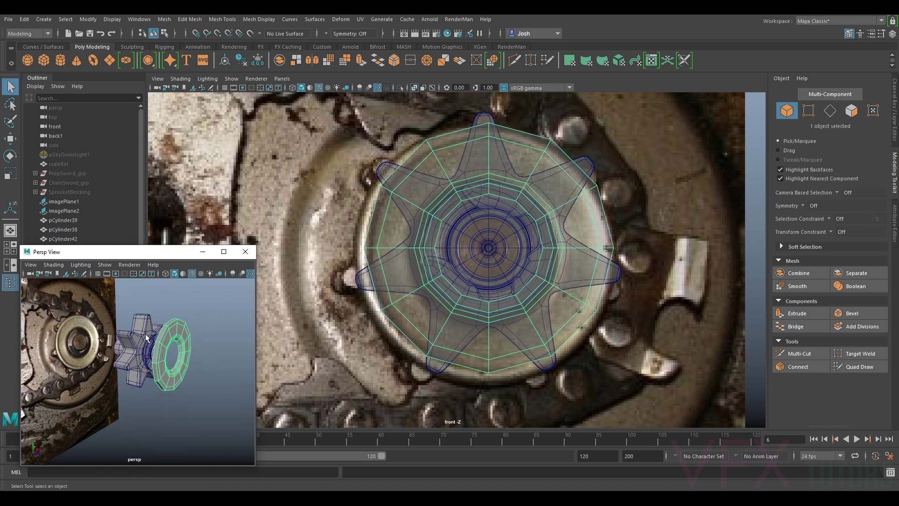
- Preview the bevelled disc in smoothed display to check its shape
left_click_drag(146, 338, 127, 339, "alt")
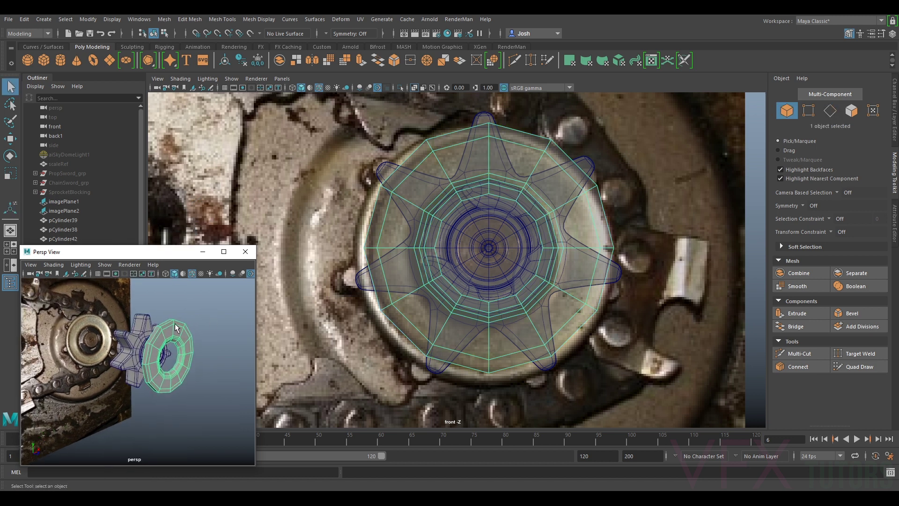
scroll(157, 354, "up", 5)
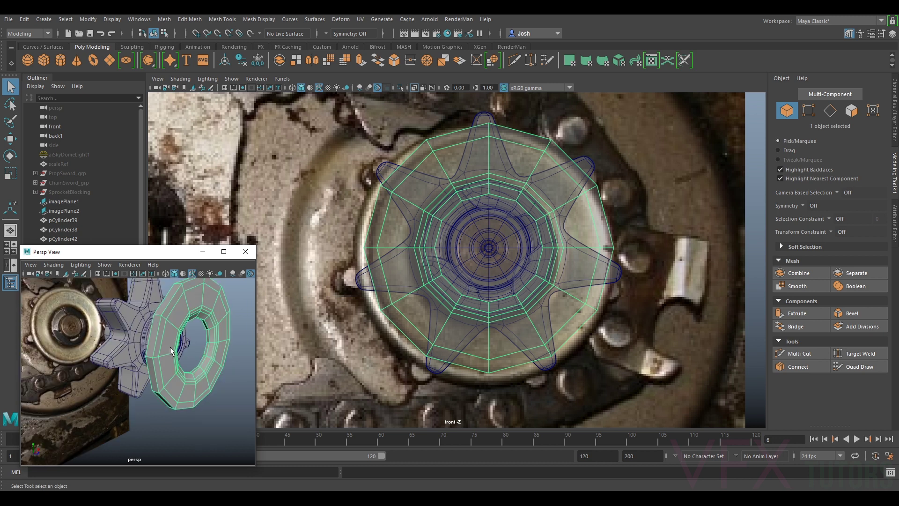
key("e")
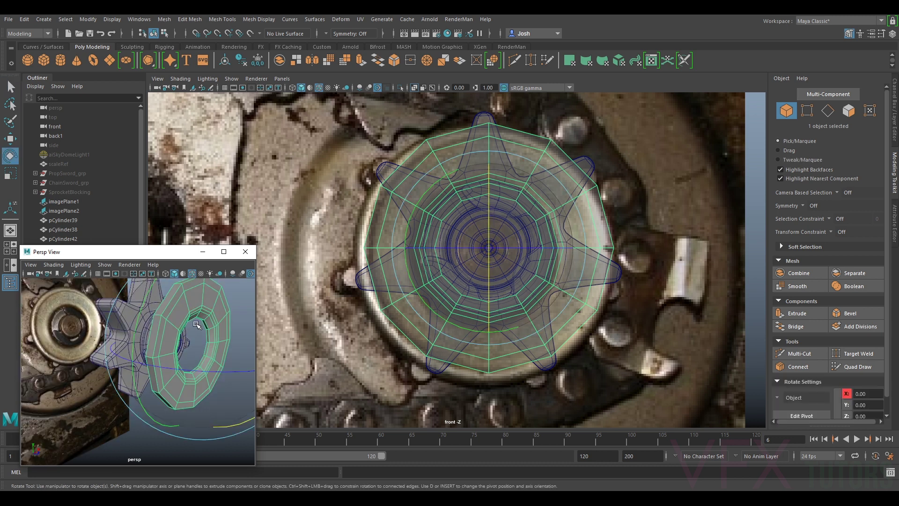
key("3")
right_click_drag(186, 322, 230, 216)
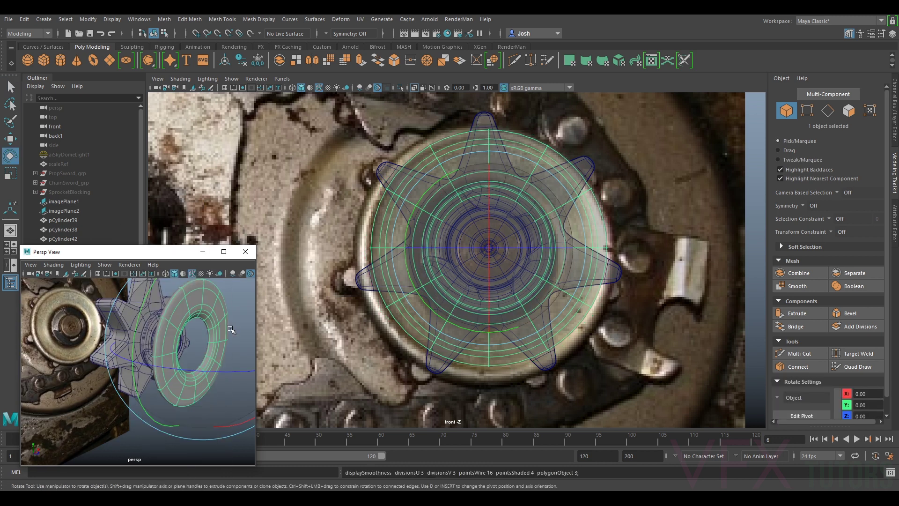
- Slide the disc back along the Z axis onto the sprocket hub, to Z -7.62
key("w")
left_click_drag(241, 355, 137, 349)
right_click_drag(136, 349, 117, 344, "alt")
middle_click_drag(160, 305, 145, 398, "alt")
left_click_drag(147, 393, 190, 395, "alt")
mouse_move(189, 394)
right_mouse_down("alt")
mouse_move(202, 383)
mouse_move(194, 378)
right_mouse_up("alt")
mouse_move(214, 379)
left_mouse_down()
mouse_move(199, 376)
mouse_move(208, 382)
left_mouse_up()
- Turn off the disc's smoothed display and switch it to edge selection near the centre hole
left_click_drag(121, 414, 93, 318, "alt")
key("1")
scroll(136, 369, "up", 6)
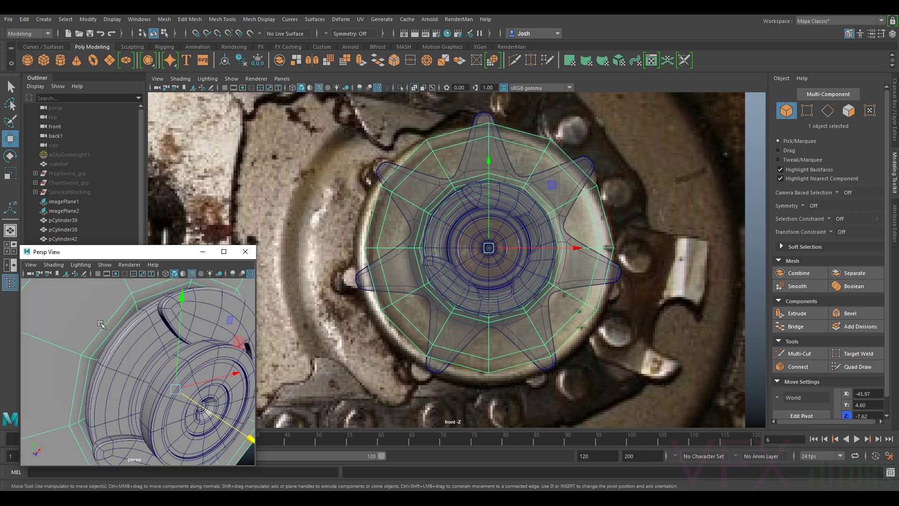
scroll(105, 326, "down", 5)
right_click_drag(123, 347, 121, 209)
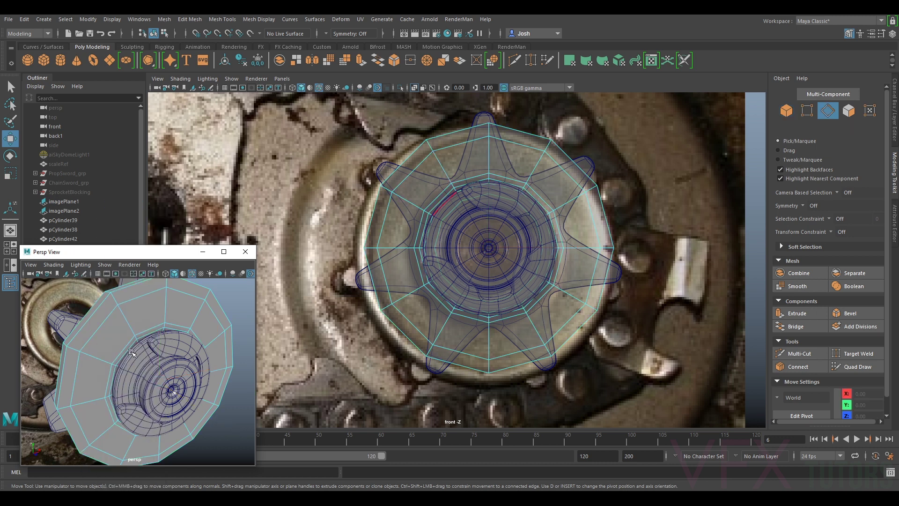
- Select the disc's inner edge loop and extrude it slightly inward by uniform scaling
left_click(121, 347)
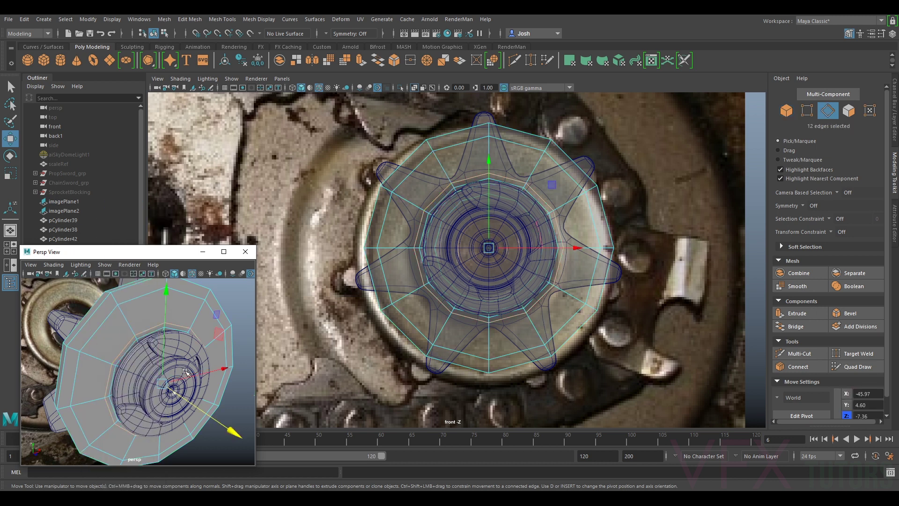
left_click_drag(163, 384, 171, 386)
key("ctrl+z")
key("r")
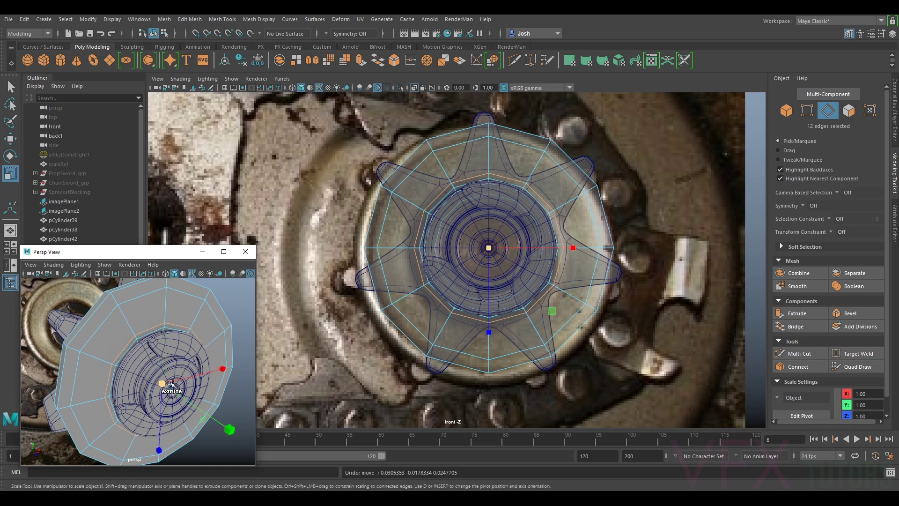
left_click(162, 384)
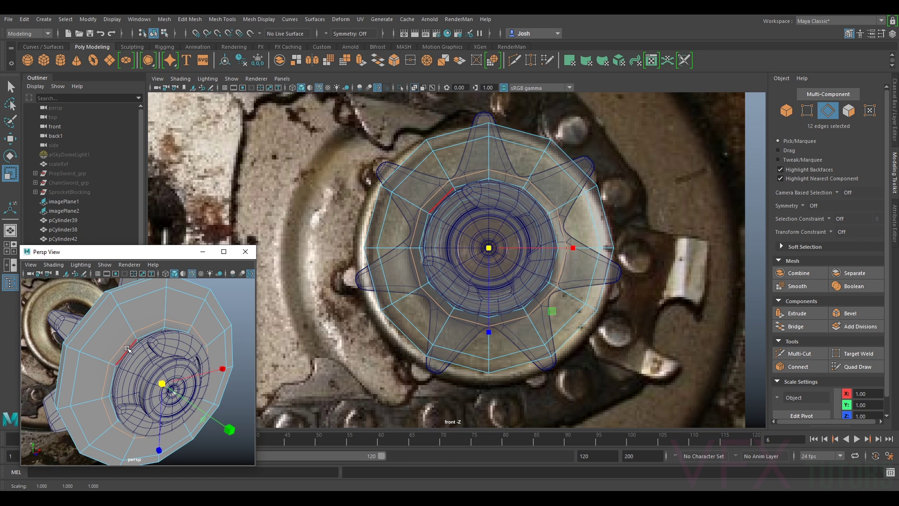
left_click_drag(159, 383, 140, 352)
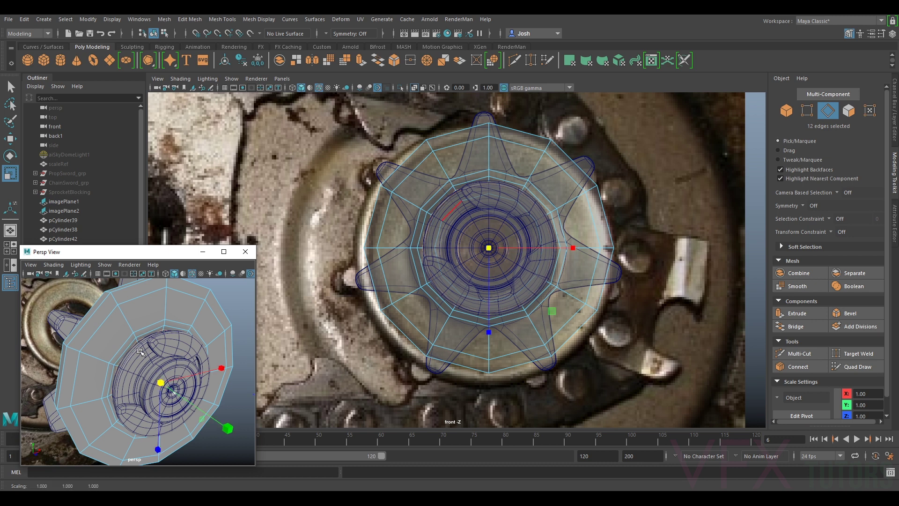
- Preview the disc in smooth display and inspect its position against the sprocket and hub from the side
key("3")
right_click_drag(142, 338, 186, 272)
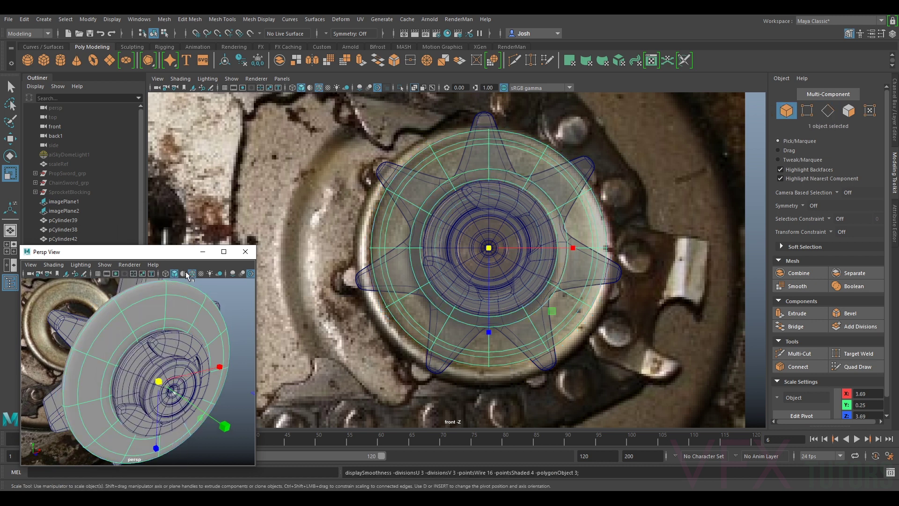
left_click(233, 309)
left_click_drag(196, 375, 232, 344, "alt")
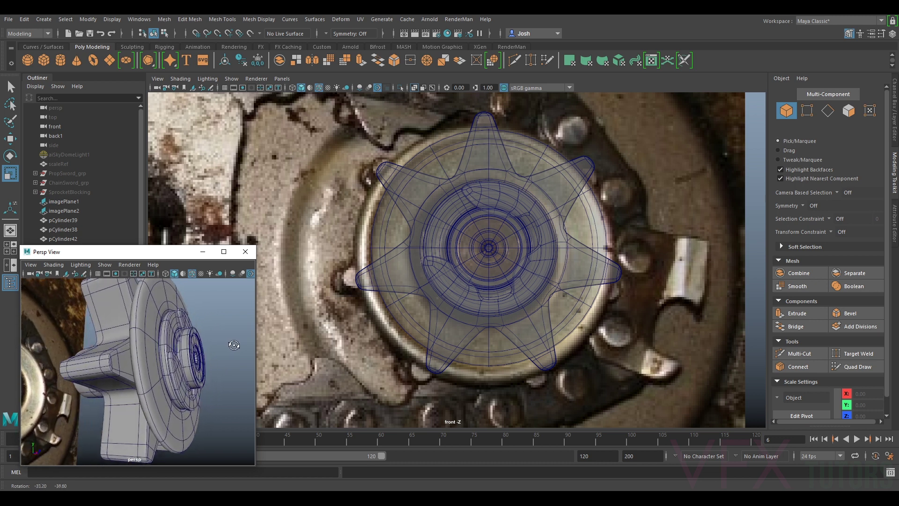
scroll(178, 337, "up", 4)
left_click_drag(177, 337, 168, 346, "alt")
- Return the disc to its unsmoothed display, extend its inner rim toward the hub and move the disc forward, clear of the sprocket
left_click(152, 340)
key("w")
left_click_drag(219, 368, 140, 397)
scroll(165, 400, "down", 8)
key("1")
scroll(148, 408, "up", 8)
scroll(148, 409, "down", 12)
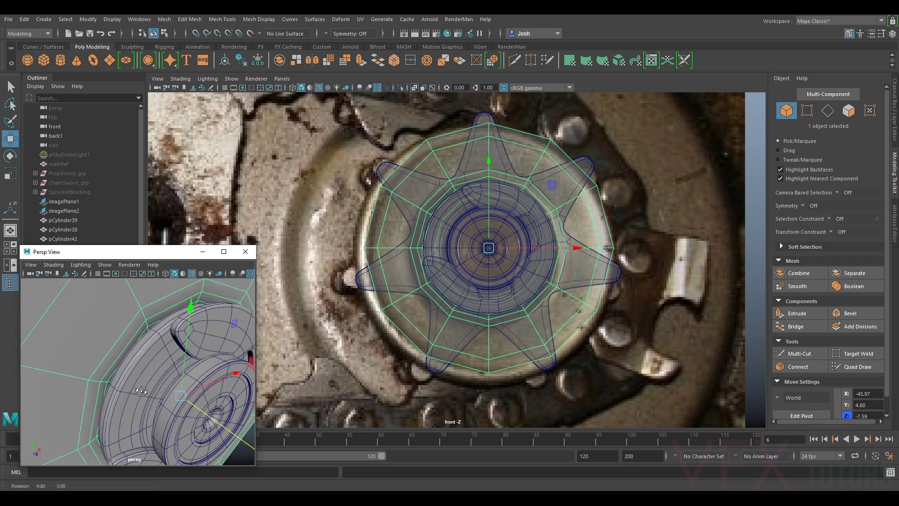
left_click_drag(190, 392, 183, 380)
- Select the full ring of 12 faces along the outer border of the disc's front
right_click_drag(157, 349, 157, 324)
scroll(158, 323, "up", 6)
scroll(136, 323, "down", 4)
left_click_drag(136, 323, 155, 352, "alt")
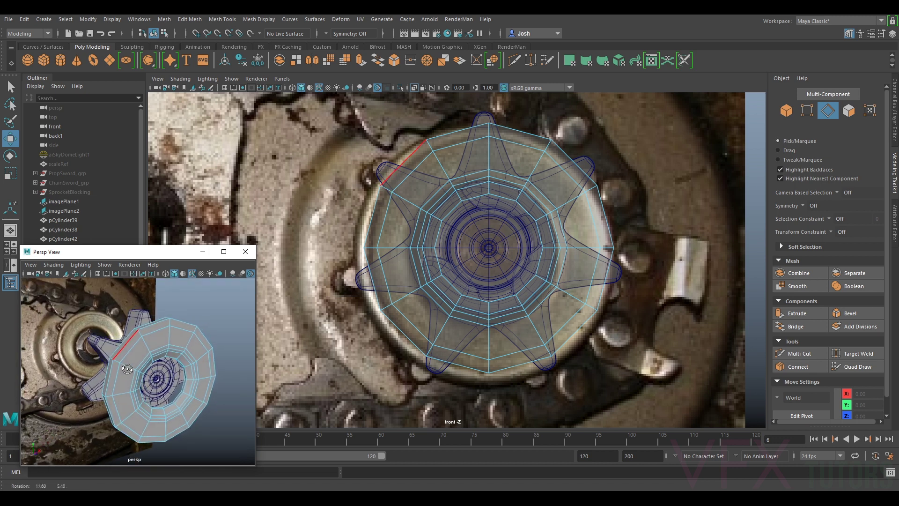
right_click_drag(154, 352, 98, 310)
right_click_drag(161, 339, 171, 257)
left_click(156, 350)
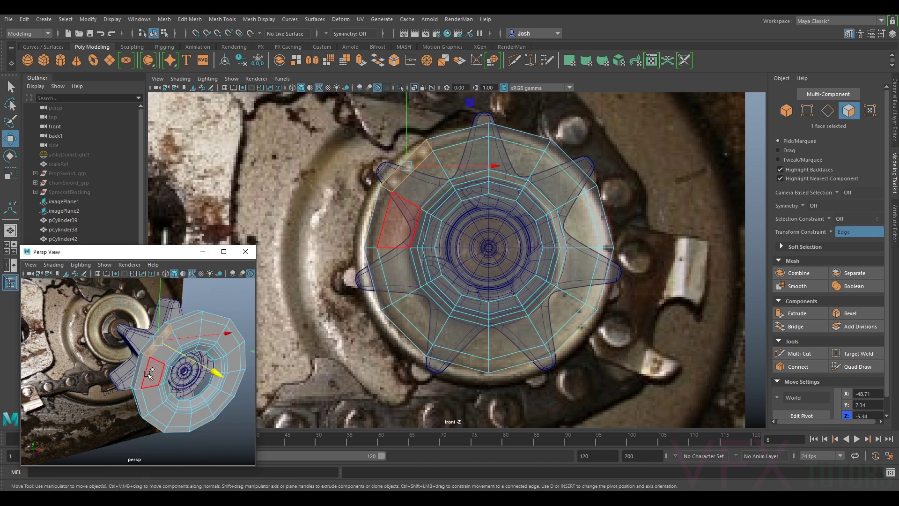
double_click(154, 352, "shift")
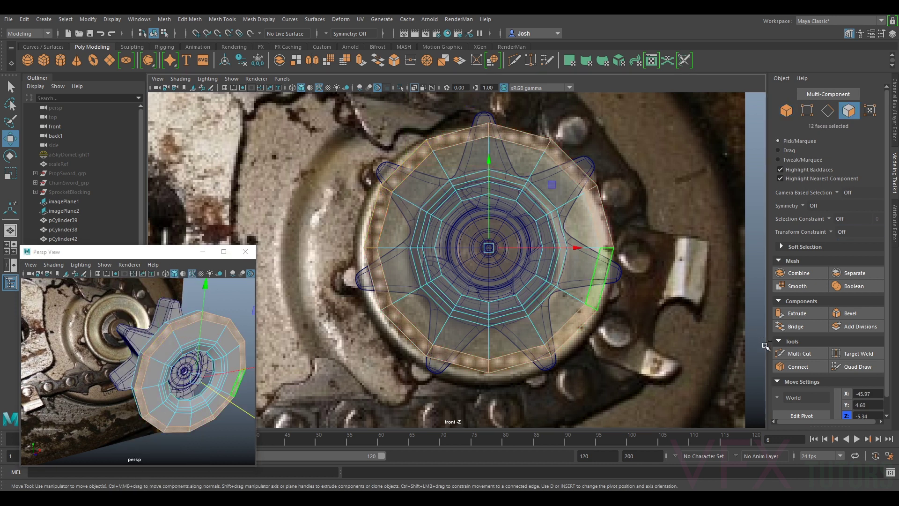
- Extrude the outer face ring with a thickness of 0.1 and an offset of 0.1 to form a raised rim
left_click(797, 314)
left_click_drag(122, 388, 123, 393, "alt")
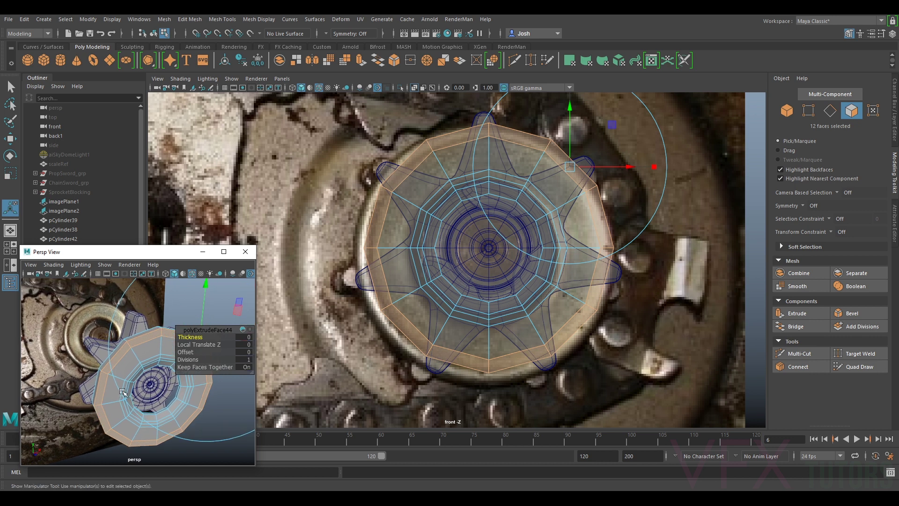
left_click_drag(190, 336, 191, 336)
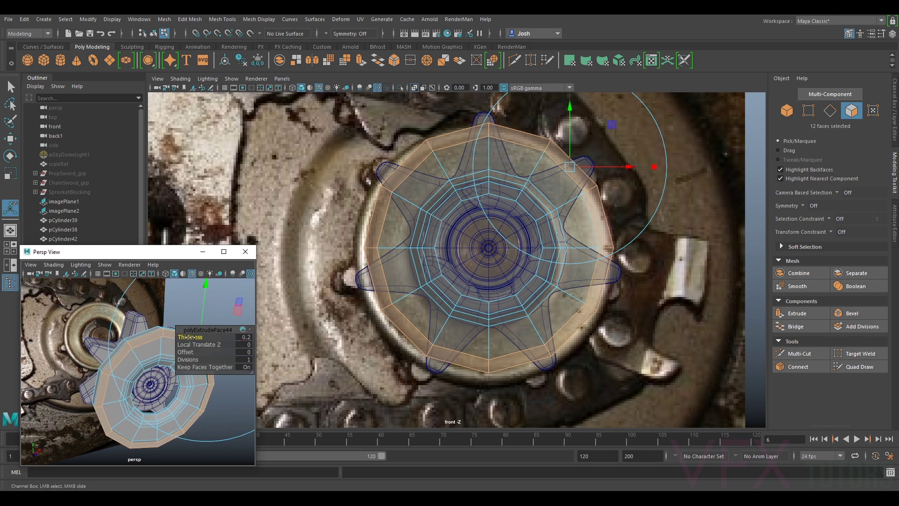
left_click_drag(165, 370, 141, 364, "alt")
left_click(186, 352)
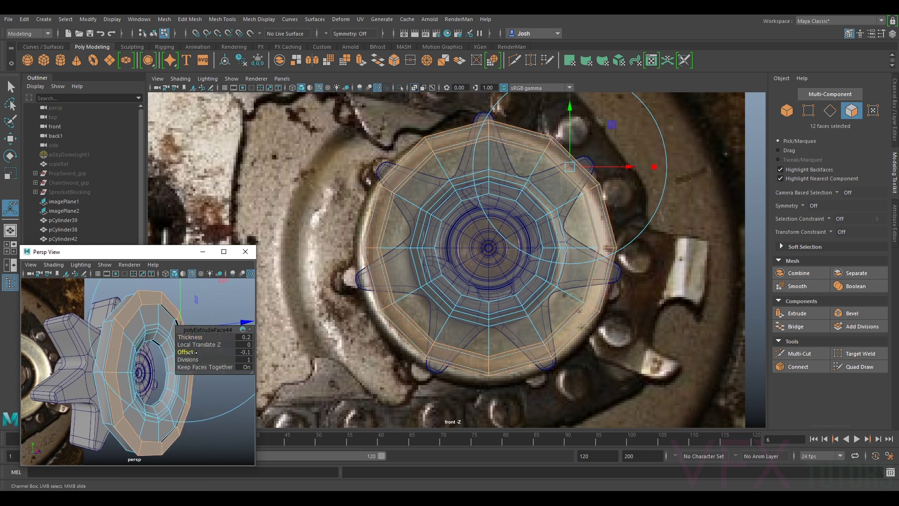
left_click_drag(192, 352, 150, 357)
scroll(149, 357, "up", 2)
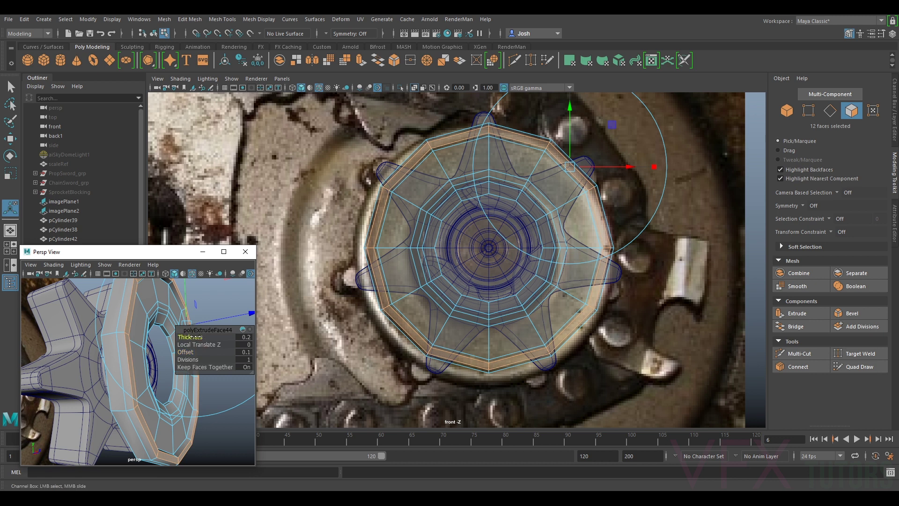
left_click_drag(196, 336, 195, 336)
- Select the edge loops around the disc's outer rim and center hole and bevel them
mouse_move(155, 397)
left_mouse_down("alt")
mouse_move(185, 401)
mouse_move(164, 411)
mouse_move(137, 406)
mouse_move(155, 413)
mouse_move(143, 401)
left_mouse_up("alt")
scroll(161, 383, "down", 3)
middle_click_drag(164, 381, 171, 382, "alt")
left_click_drag(171, 382, 129, 389, "alt")
scroll(121, 384, "up", 4)
middle_click_drag(118, 382, 117, 404, "alt")
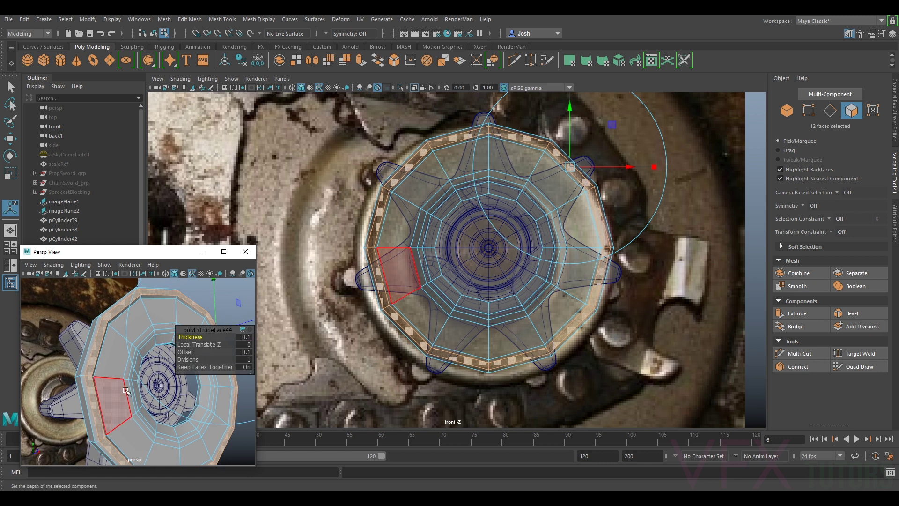
right_click_drag(150, 304, 151, 208)
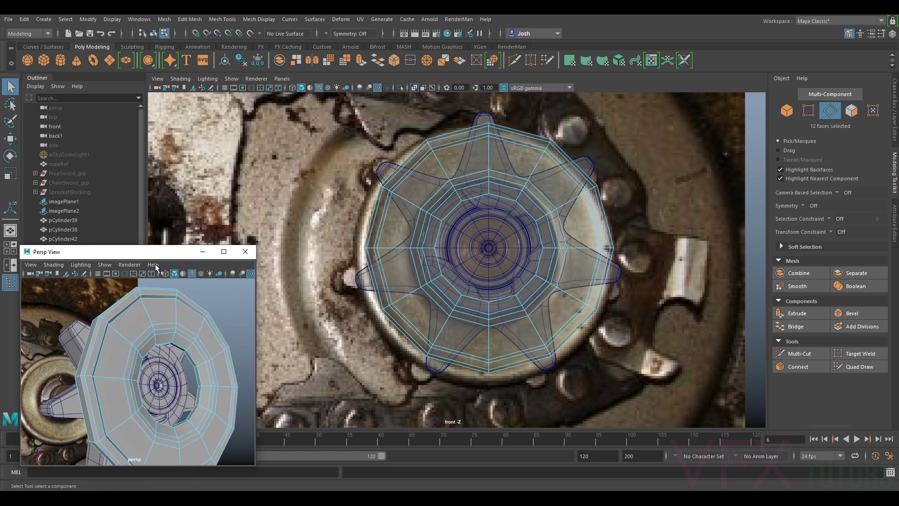
left_click_drag(134, 333, 137, 345, "alt")
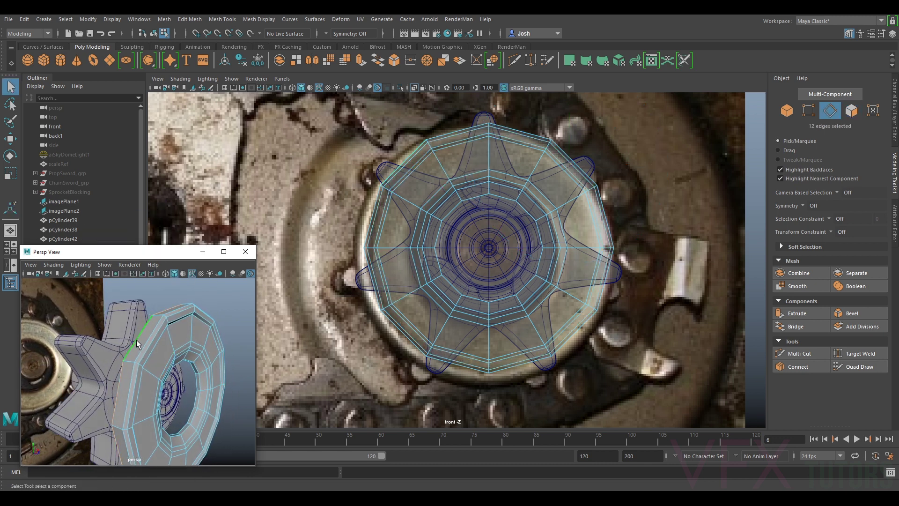
left_click_drag(164, 344, 133, 303, "alt")
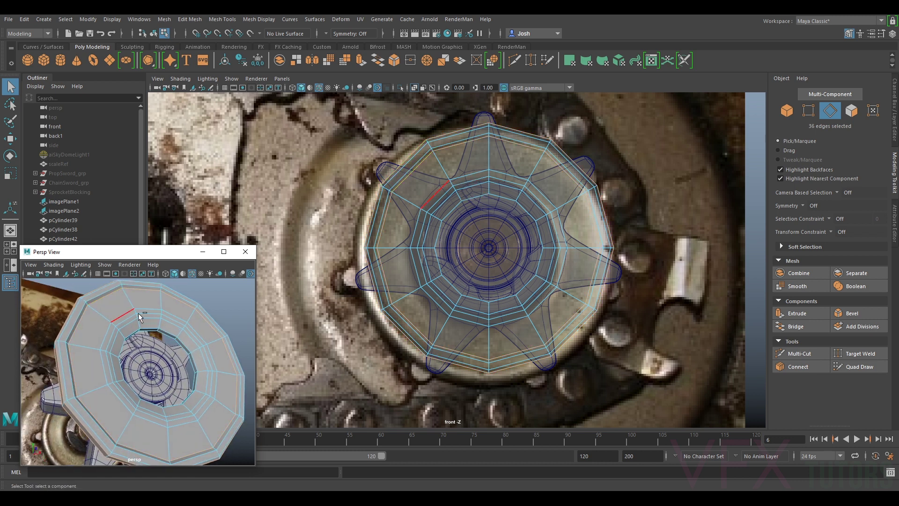
left_click_drag(126, 351, 100, 315, "alt")
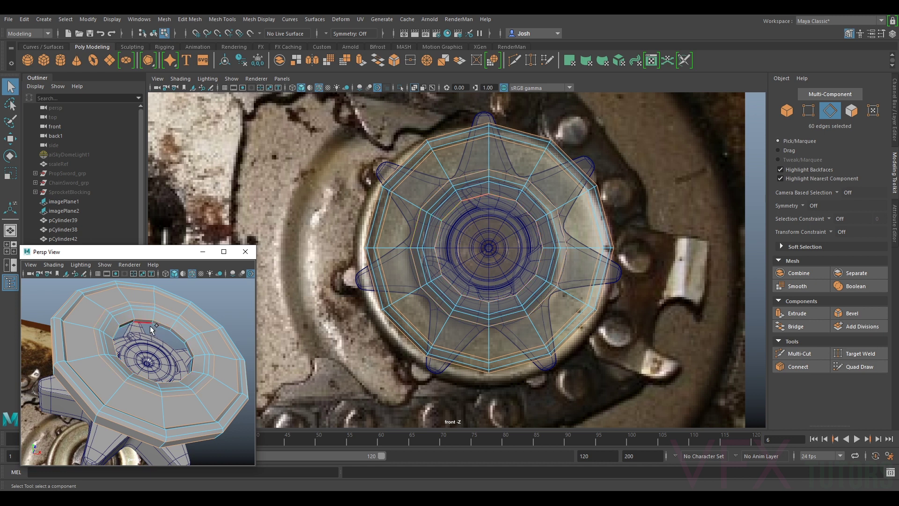
left_click_drag(178, 319, 162, 350, "alt")
left_click(849, 312)
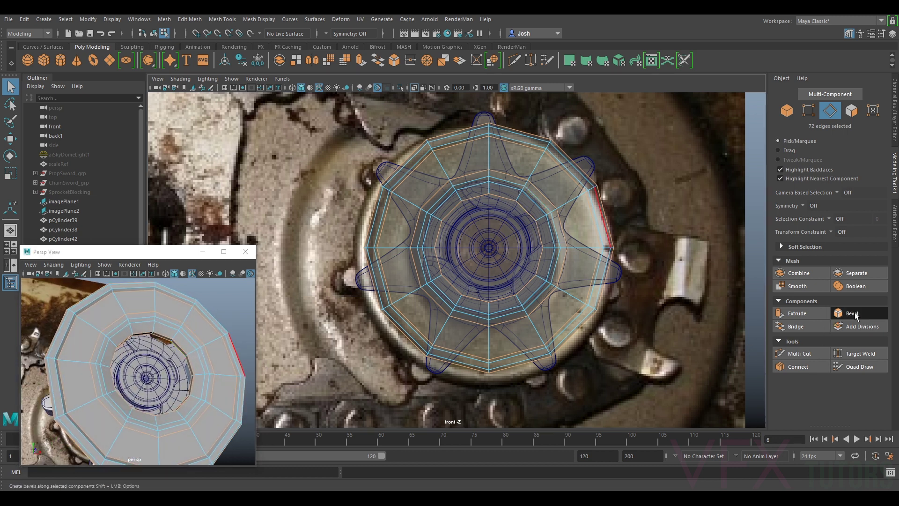
- Enlarge the perspective window and set the bevel to 2 segments with a fraction of 0.3
scroll(162, 358, "up", 5)
scroll(162, 358, "up", 2)
scroll(194, 373, "down", 4)
left_click_drag(156, 374, 132, 373, "alt")
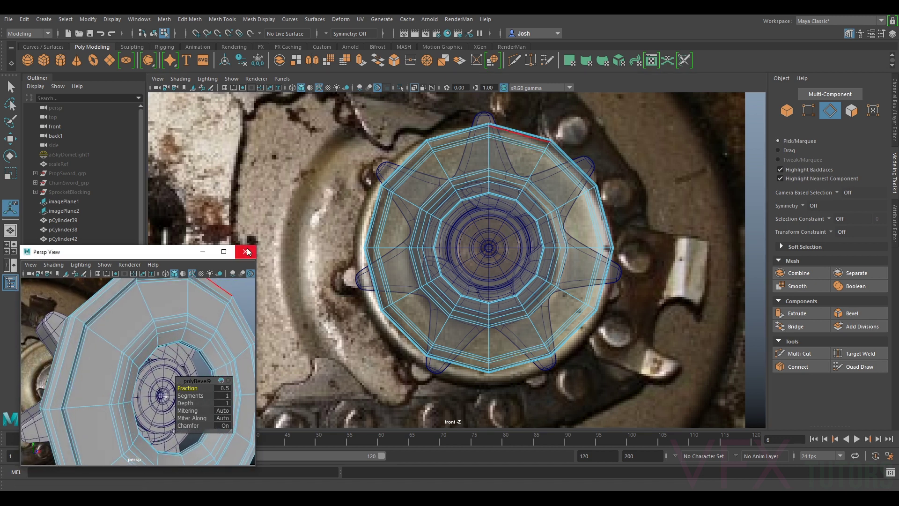
left_click_drag(258, 244, 509, 131)
scroll(435, 293, "down", 6)
middle_click_drag(382, 322, 377, 297, "alt")
scroll(378, 296, "up", 4)
left_click_drag(317, 323, 333, 343, "alt")
left_click(184, 396)
middle_click_drag(183, 395, 189, 396)
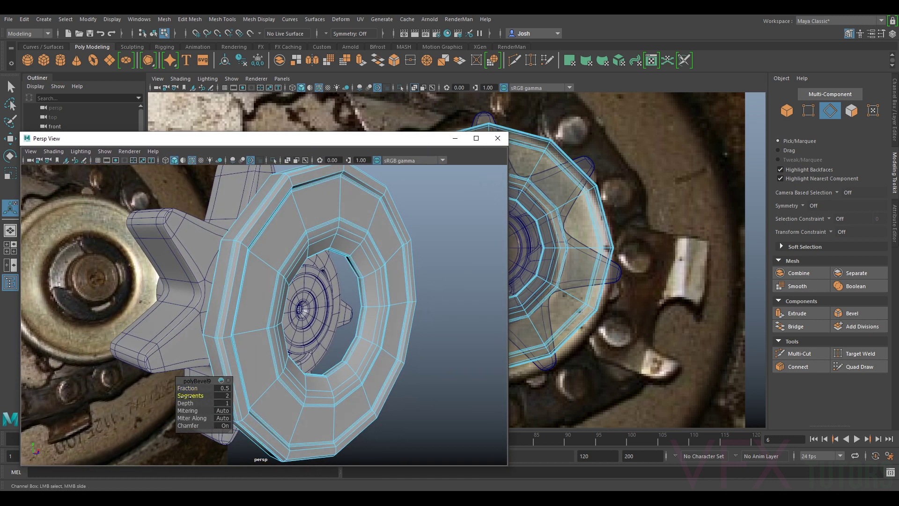
left_click_drag(297, 385, 295, 365, "alt")
left_click(188, 388)
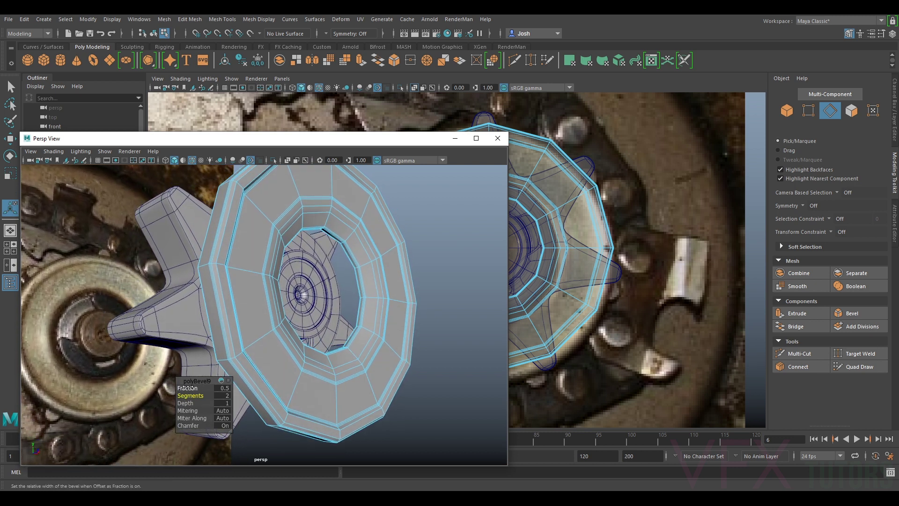
middle_click_drag(189, 388, 180, 387)
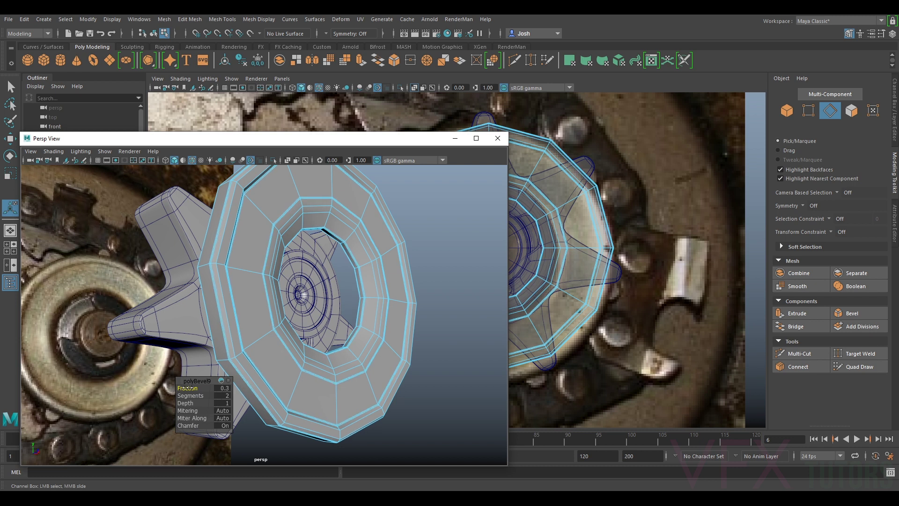
- Show the disc in smooth preview, turn off Wireframe on Shaded and inspect the beveled shape
right_click_drag(285, 230, 335, 217)
key("3")
left_click(451, 229)
scroll(451, 229, "down", 5)
mouse_move(399, 305)
left_mouse_down("alt")
mouse_move(371, 317)
mouse_move(378, 339)
mouse_move(347, 289)
mouse_move(301, 265)
left_mouse_up("alt")
left_click(50, 153)
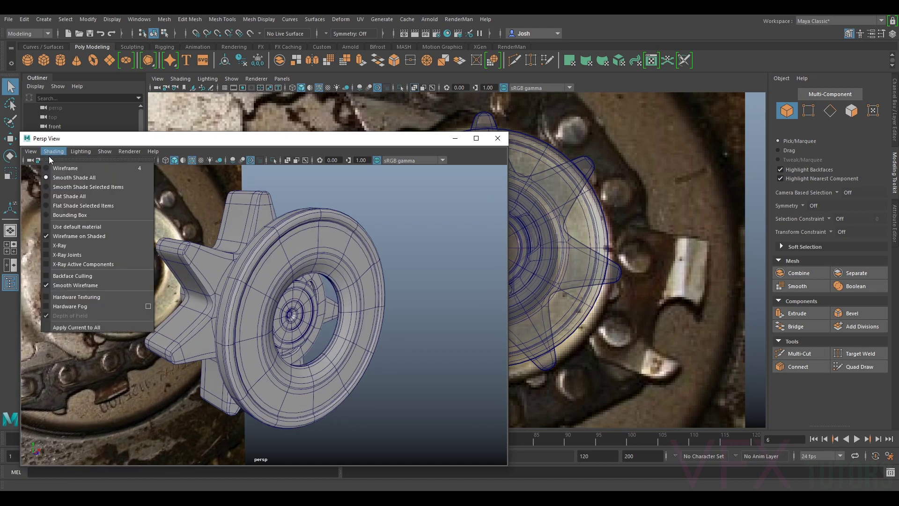
left_click(69, 235)
left_click_drag(443, 263, 376, 273, "alt")
left_click_drag(243, 185, 184, 287, "alt")
- Return the disc to its unsmoothed display and insert an edge loop around its raised outer rim with Multi-Cut
left_click(334, 215)
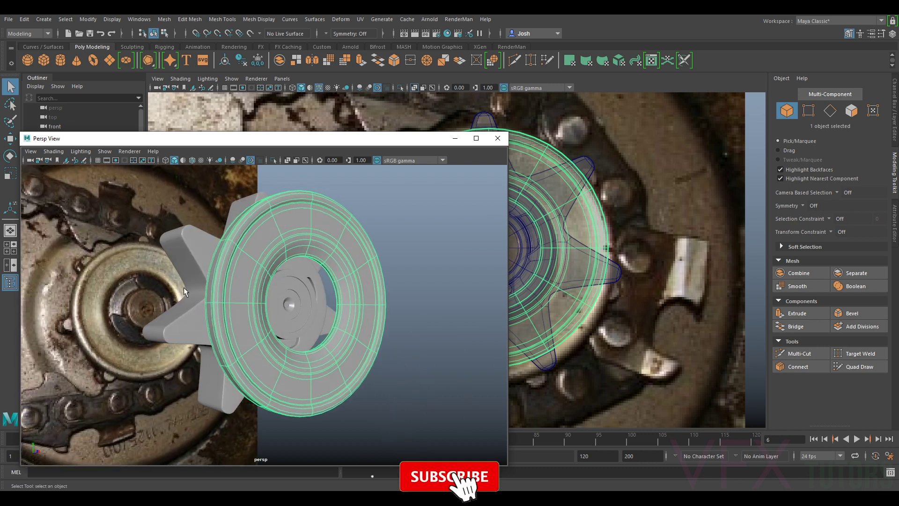
key("1")
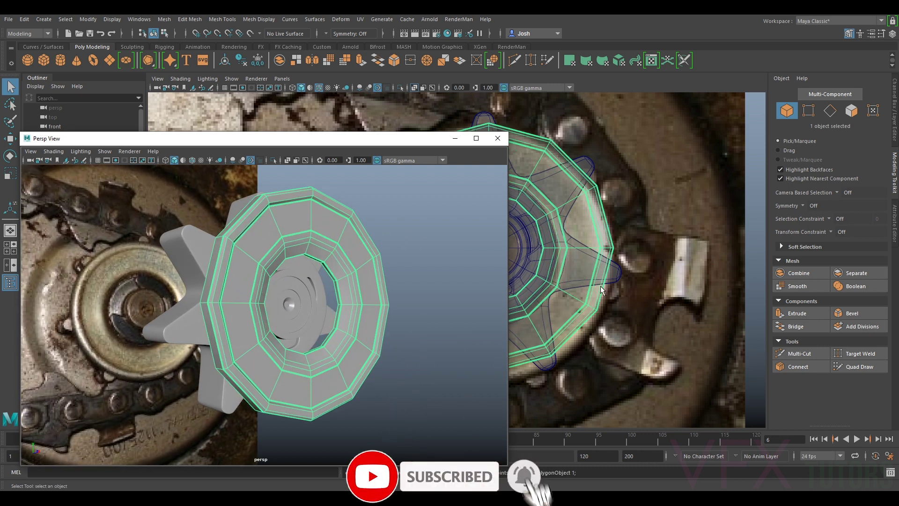
left_click(800, 354)
right_click_drag(262, 281, 300, 279, "alt")
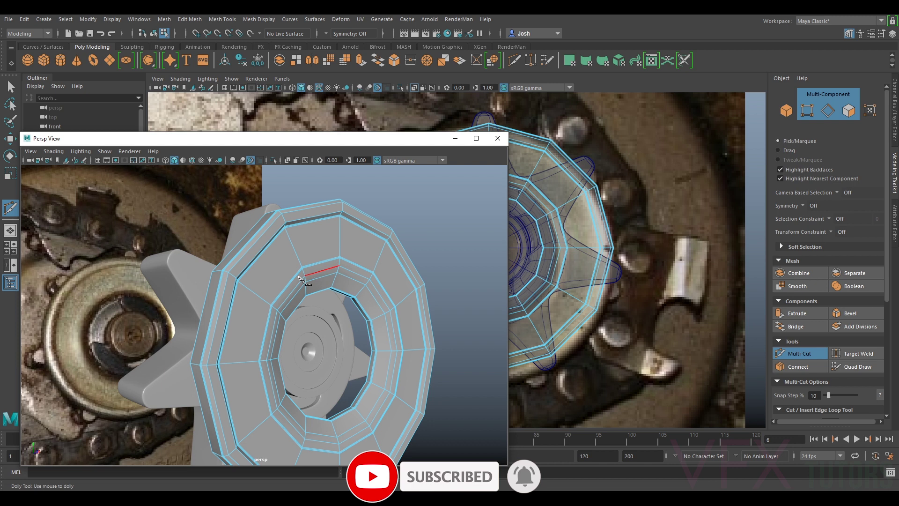
left_click(282, 218, "ctrl")
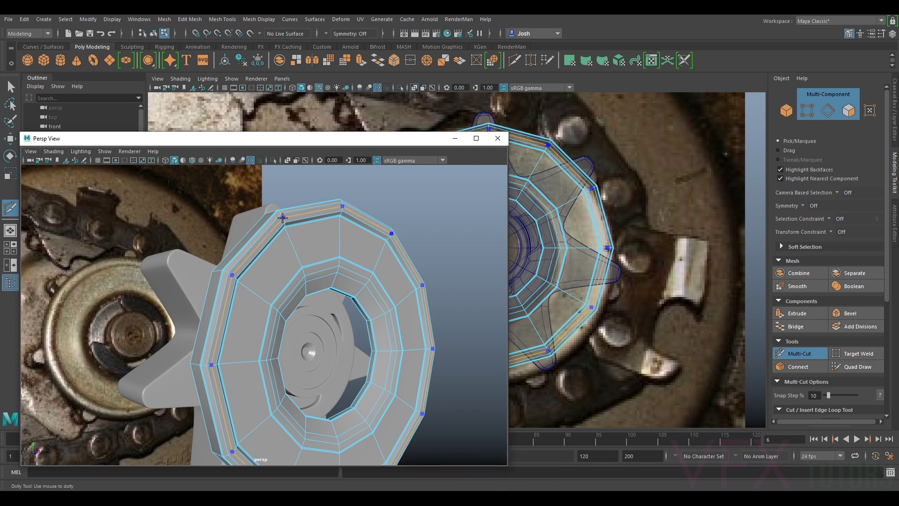
left_click(802, 351)
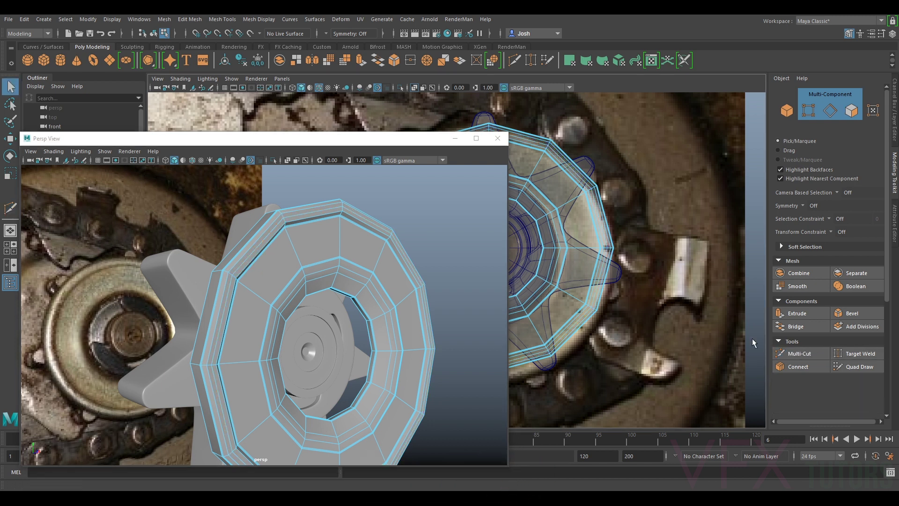
- Select the new edge loop on the outer rim and adjust it with the Move tool to shape the rim profile
double_click(290, 216)
right_click_drag(293, 218, 294, 201)
left_click_drag(297, 247, 356, 253, "alt")
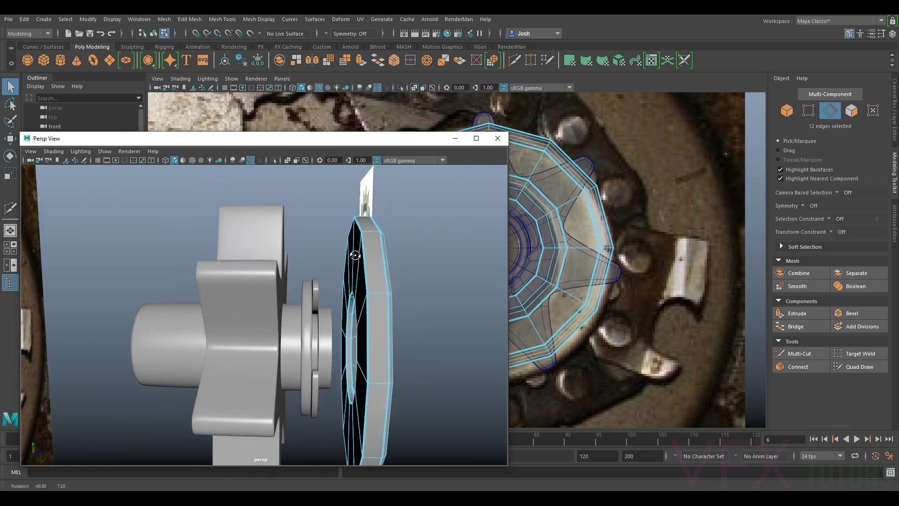
key("w")
left_click_drag(421, 261, 374, 253, "alt")
middle_click_drag(373, 253, 373, 224, "alt")
- Show the disc in smooth preview, return to object mode and inspect it beside the sprocket and reference image
left_click_drag(373, 224, 222, 288, "alt")
key("3")
right_click_drag(250, 230, 292, 211)
left_click(445, 215)
right_click_drag(443, 220, 374, 287, "alt")
left_click_drag(373, 287, 351, 281, "alt")
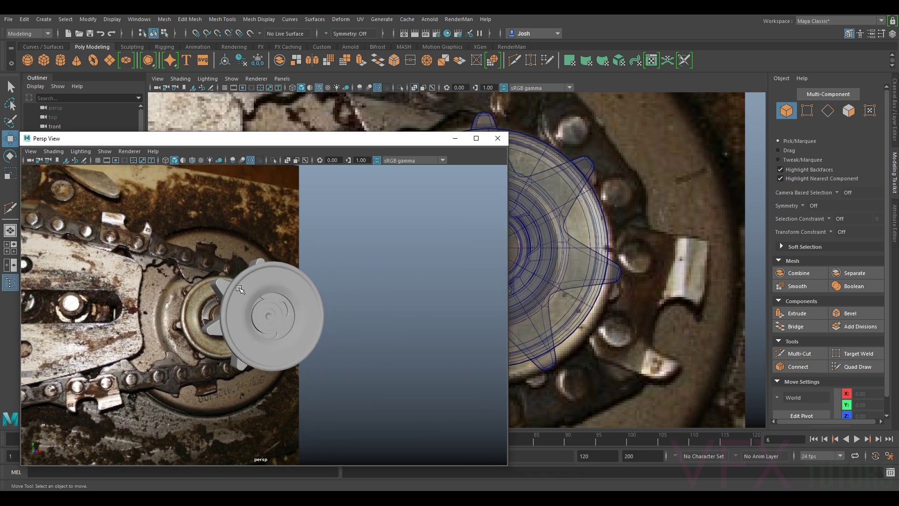
mouse_move(245, 319)
left_mouse_down("alt")
mouse_move(256, 324)
mouse_move(246, 319)
left_mouse_up("alt")
right_click_drag(232, 320, 244, 316, "alt")
left_click_drag(244, 316, 280, 340, "alt")
- Move the disc back along Z to about -7.55 so it sits against the sprocket around the hub
left_click(302, 325)
right_click_drag(244, 349, 276, 368, "alt")
left_click_drag(263, 370, 281, 360, "alt")
right_click_drag(281, 361, 335, 361, "alt")
mouse_move(335, 361)
left_mouse_down("alt")
mouse_move(255, 366)
mouse_move(296, 345)
mouse_move(324, 368)
left_mouse_up("alt")
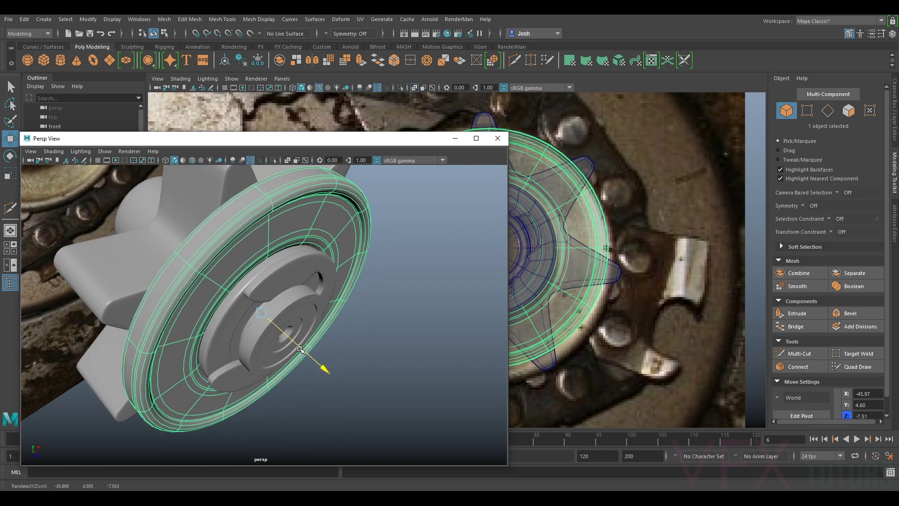
left_click_drag(440, 373, 387, 371, "alt")
- Examine the assembled sprocket from the front against the reference photo and select the disc
left_click(449, 364)
scroll(435, 363, "down", 5)
scroll(306, 306, "up", 5)
left_click_drag(306, 306, 294, 302, "alt")
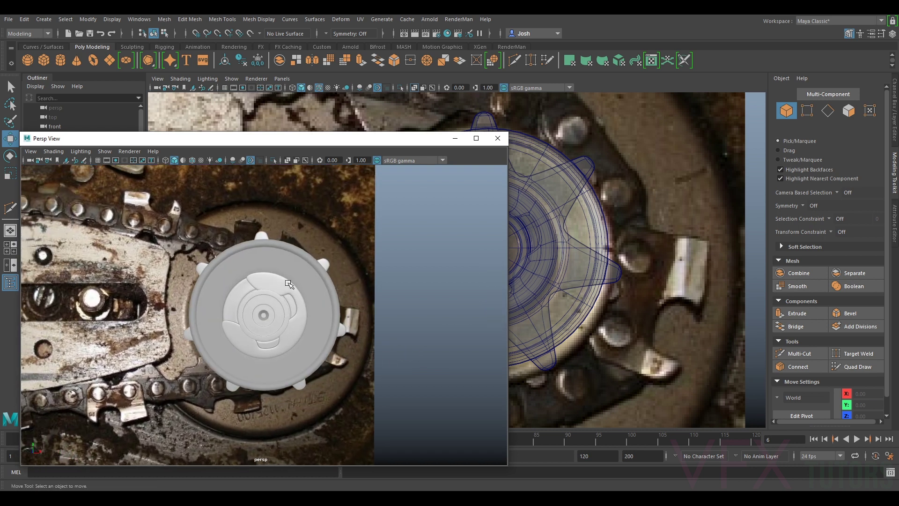
left_click(285, 259)
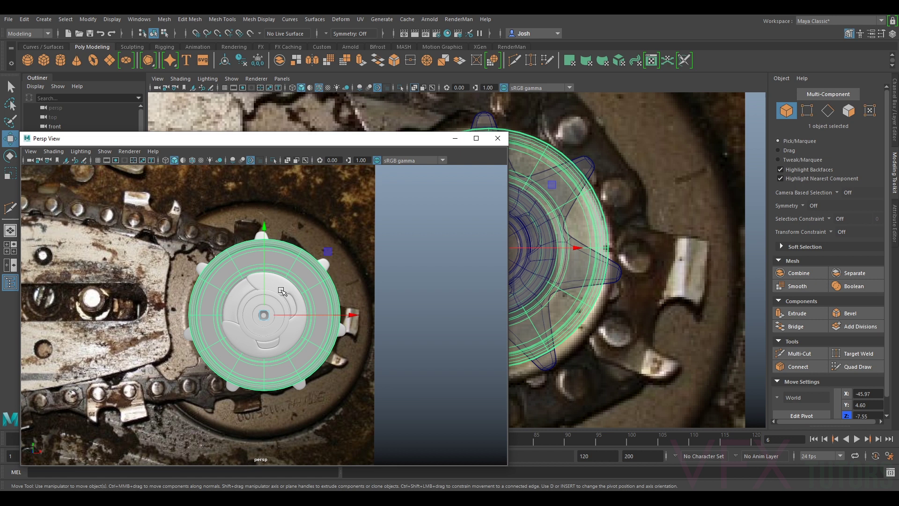
- Move the toothed sprocket along Z to about -8.84, adjusting its spacing from the cover disc, and deselect it
left_click_drag(265, 285, 356, 300, "alt")
left_click(260, 290)
left_click_drag(286, 315, 291, 317)
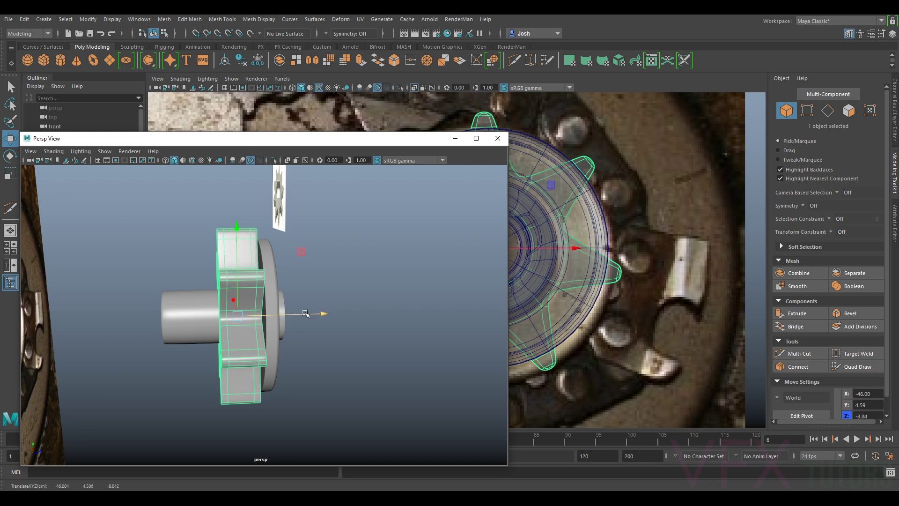
left_click(363, 307)
- Inspect the assembled sprocket, cover disc and hub from the front, side and back for fit and proportions
left_click_drag(363, 307, 264, 260, "alt")
right_click_drag(264, 261, 334, 473)
left_click_drag(401, 369, 430, 349, "alt")
scroll(349, 311, "up", 4)
left_click_drag(349, 311, 239, 245, "alt")
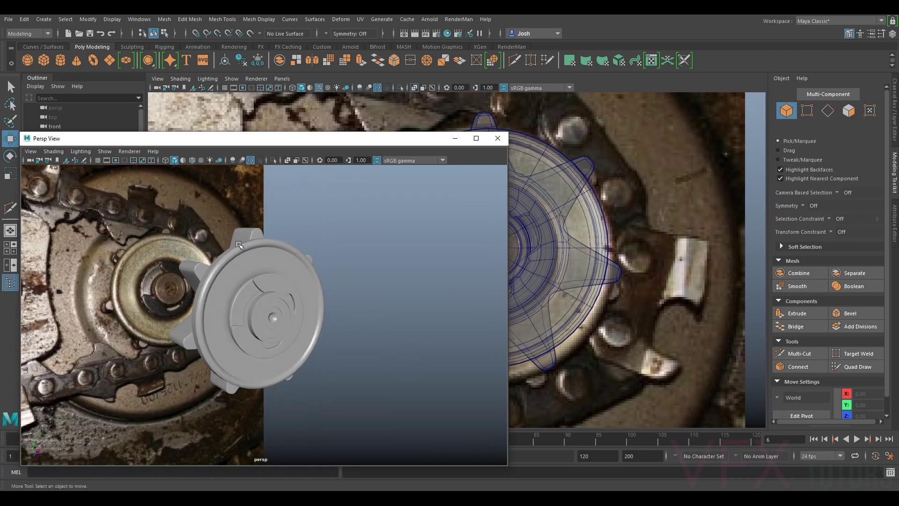
left_click_drag(337, 269, 360, 357, "alt")
scroll(281, 283, "down", 5)
left_click_drag(333, 331, 332, 301, "alt")
left_click_drag(309, 349, 333, 339, "alt")
left_click_drag(255, 288, 216, 317, "alt")
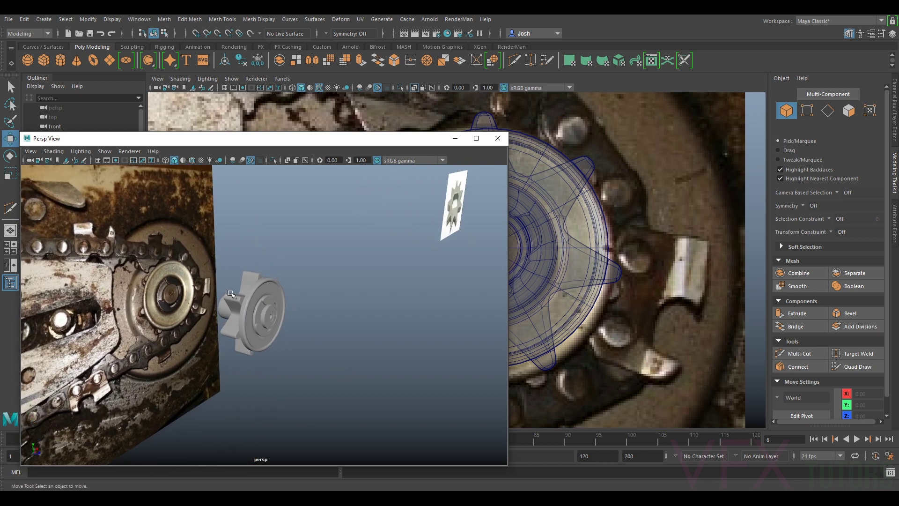
left_click_drag(257, 295, 300, 314, "alt")
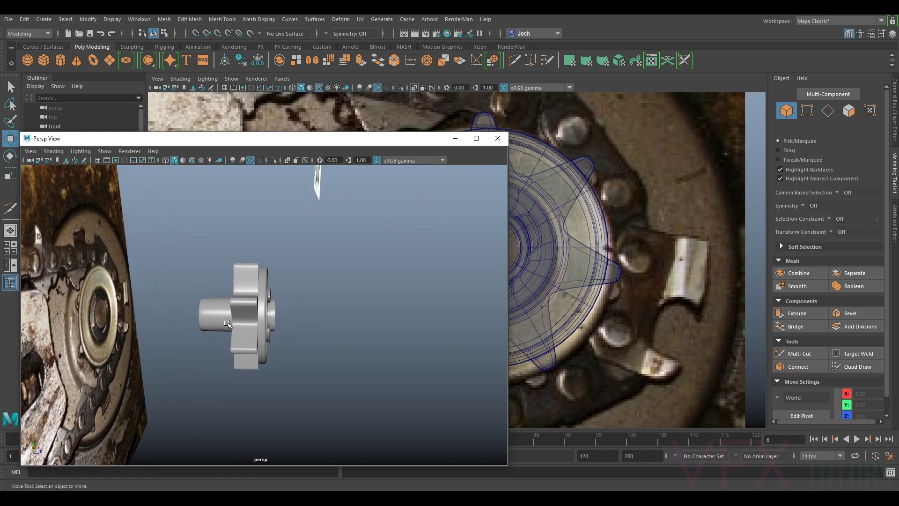
left_click_drag(241, 351, 258, 339, "alt")
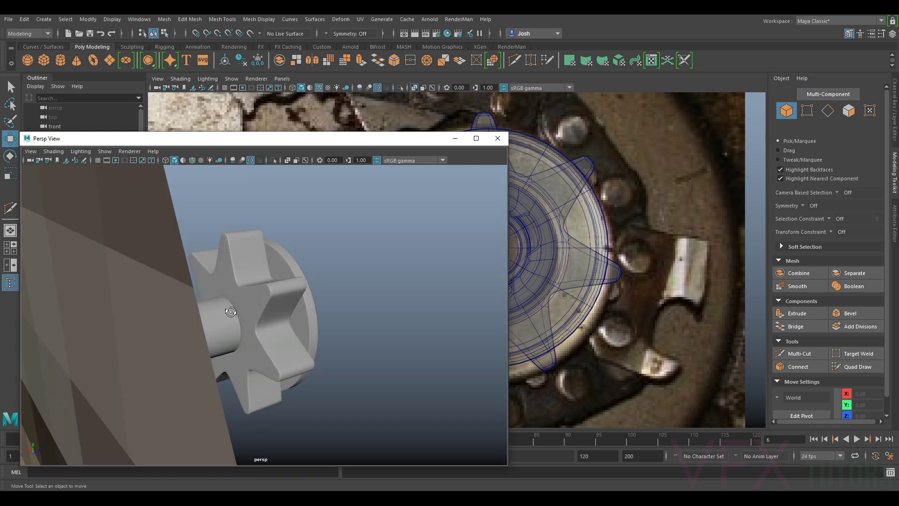
left_click_drag(230, 312, 196, 284, "alt")
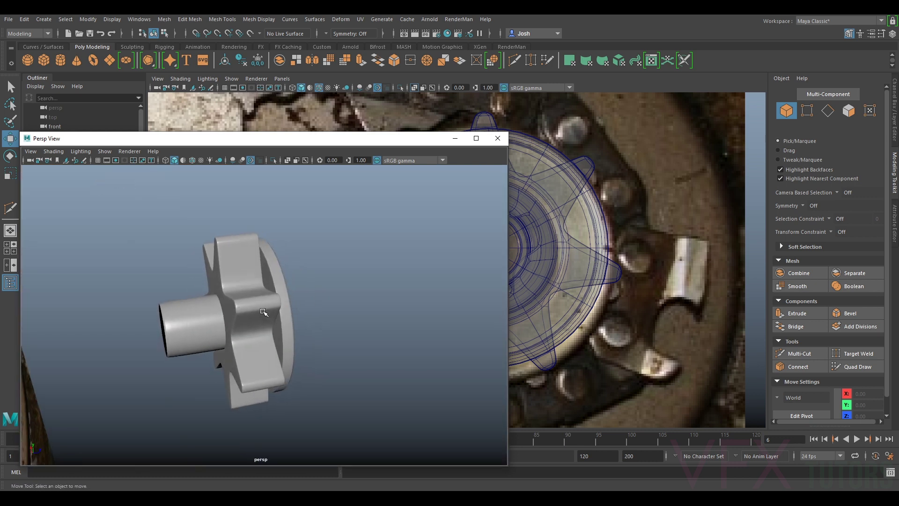
- Minimize the separate perspective window, show the perspective camera in the main viewport and turn off X-Ray shading
left_click(455, 139)
scroll(352, 257, "down", 8)
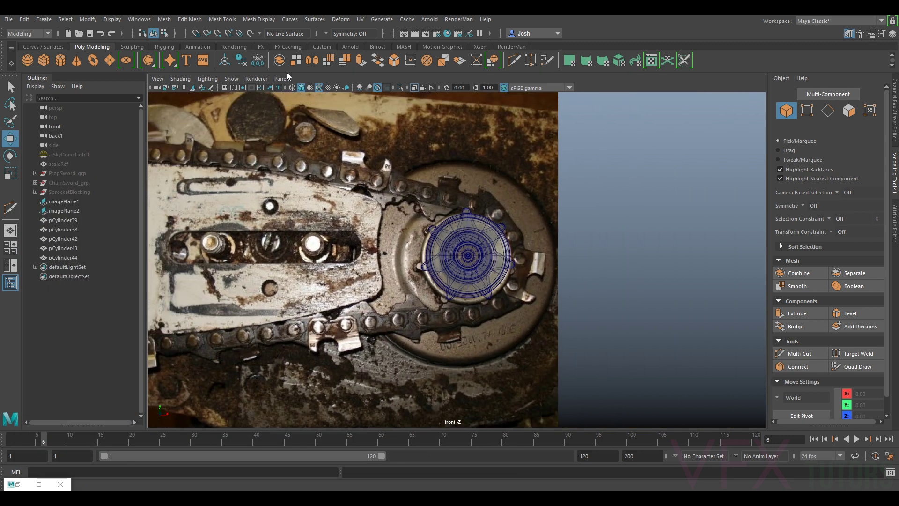
left_click(284, 79)
mouse_move(299, 88)
left_click(400, 88)
left_click_drag(625, 322, 229, 41, "alt")
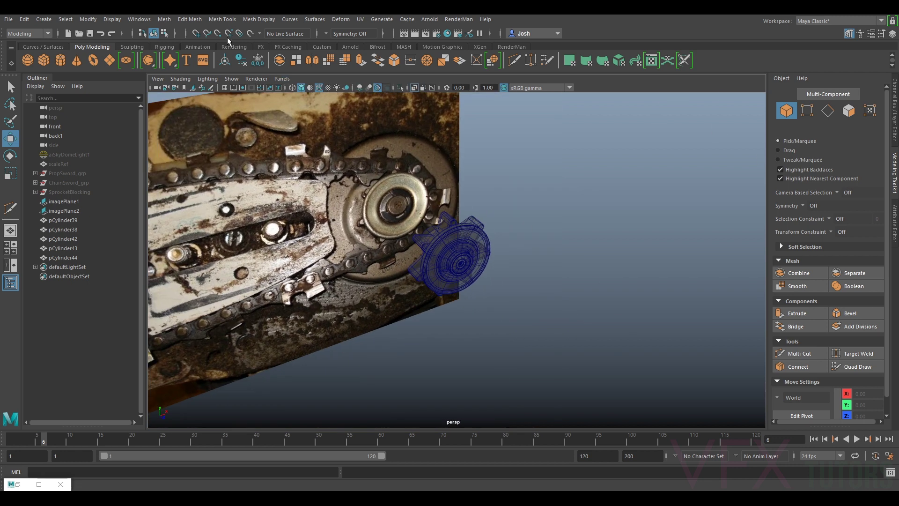
left_click(181, 79)
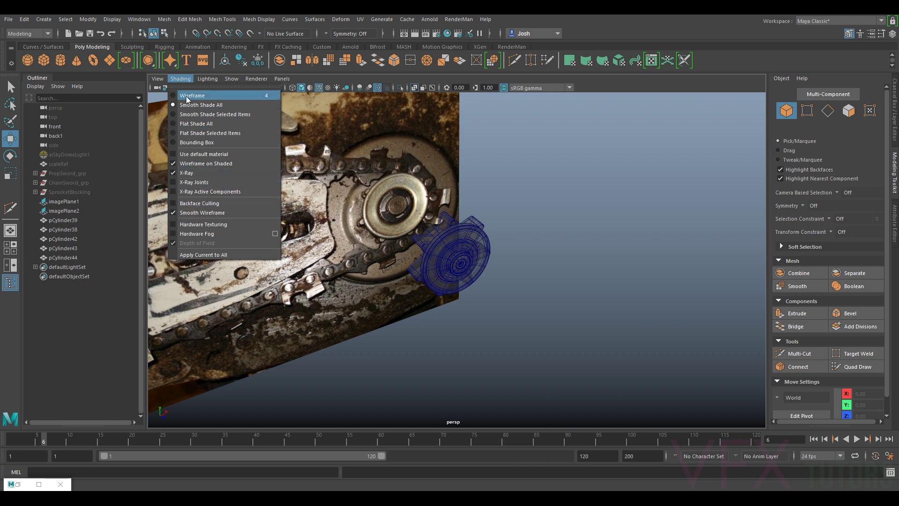
left_click(217, 173)
- View the model and both reference images from the front, switching the main viewport to the front orthographic camera
right_click_drag(650, 253, 624, 255, "alt")
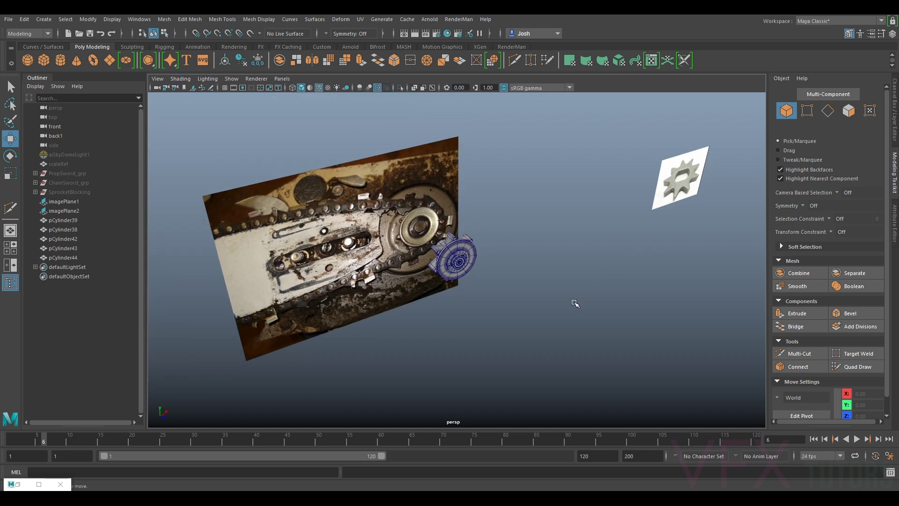
left_click_drag(574, 303, 554, 254, "alt")
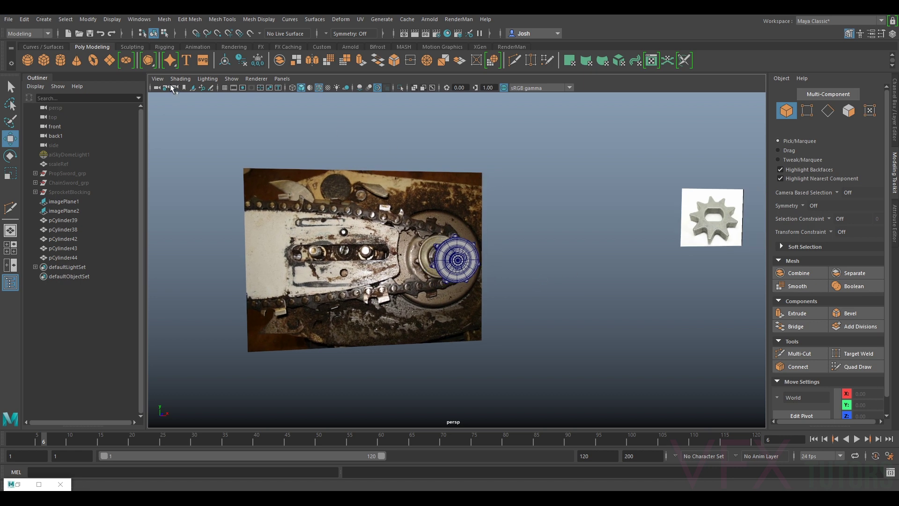
left_click(281, 79)
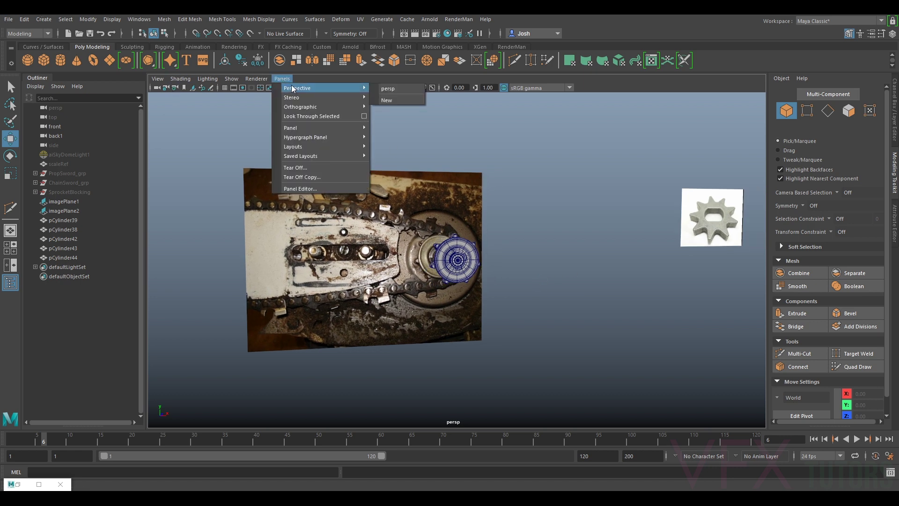
mouse_move(372, 110)
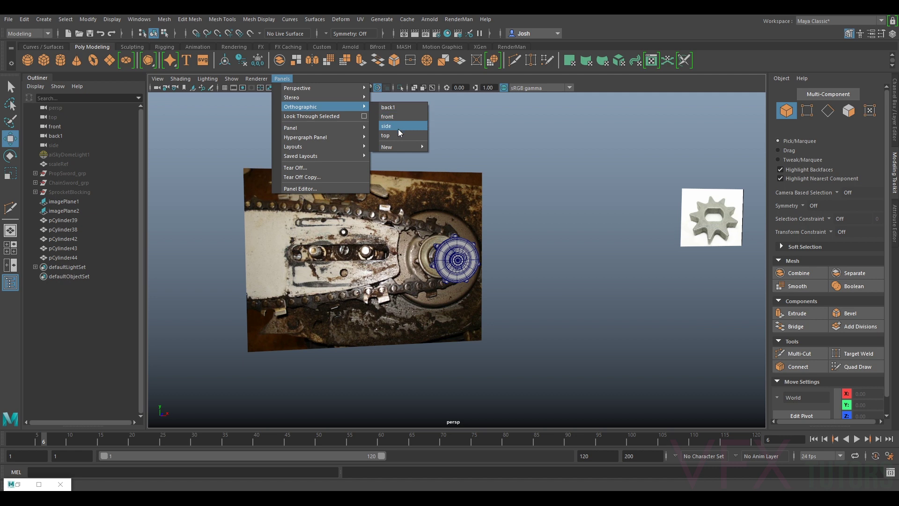
left_click(393, 116)
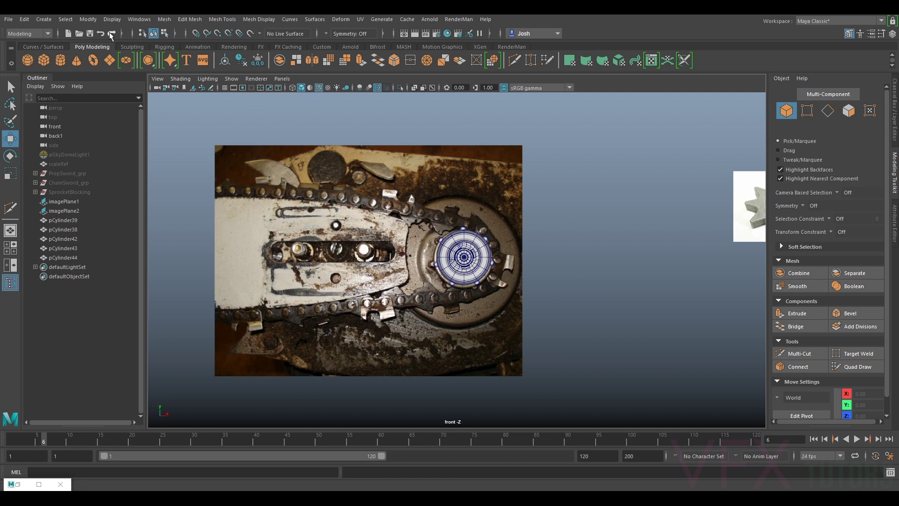
- Select the front camera and start importing an image for a new image plane
left_click(160, 79)
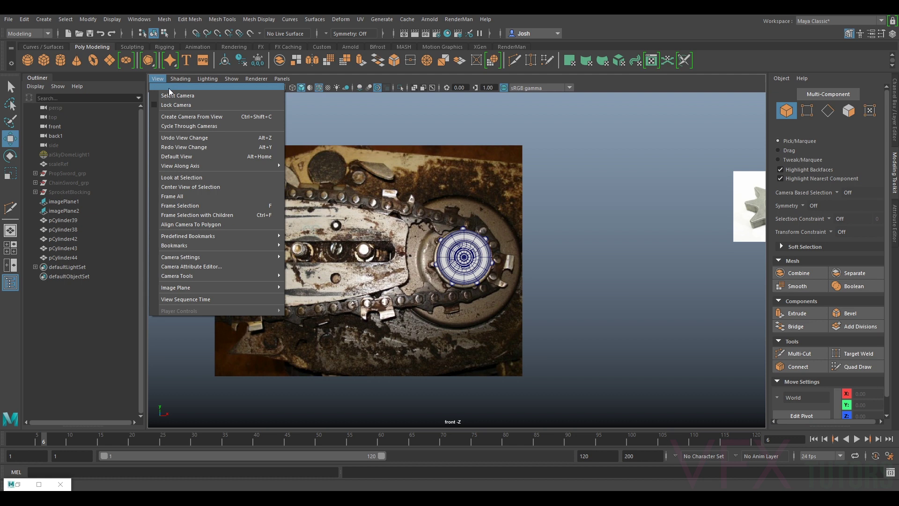
left_click(168, 86)
left_click(300, 76)
left_click(157, 79)
left_click(178, 95)
left_click(157, 79)
mouse_move(223, 288)
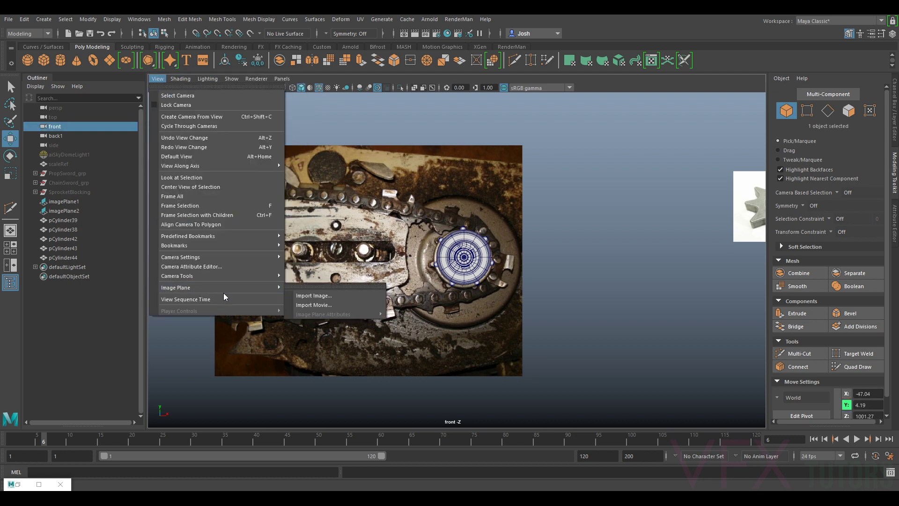
left_click(319, 296)
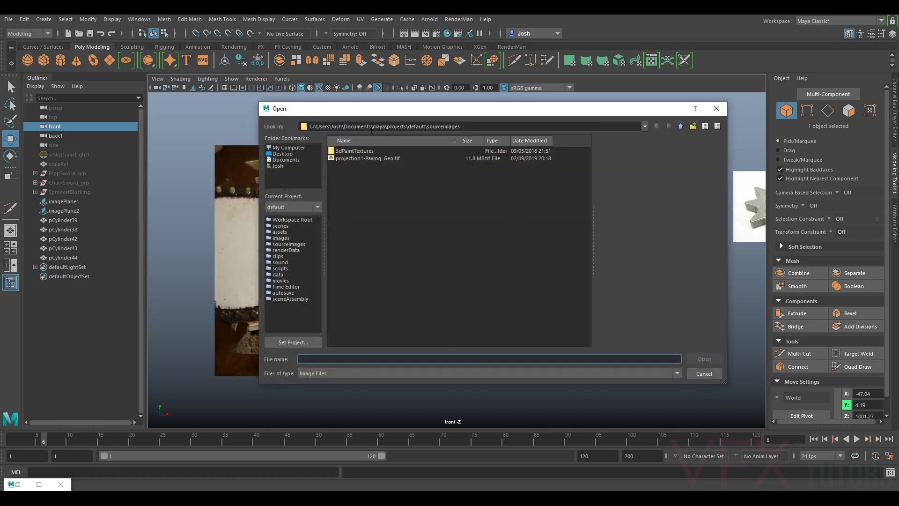
- Browse to the G:\VFXtutors\Modelling\Sword\SwordRef folder and go to the sprocket images in its file list
left_click(311, 147)
double_click(364, 180)
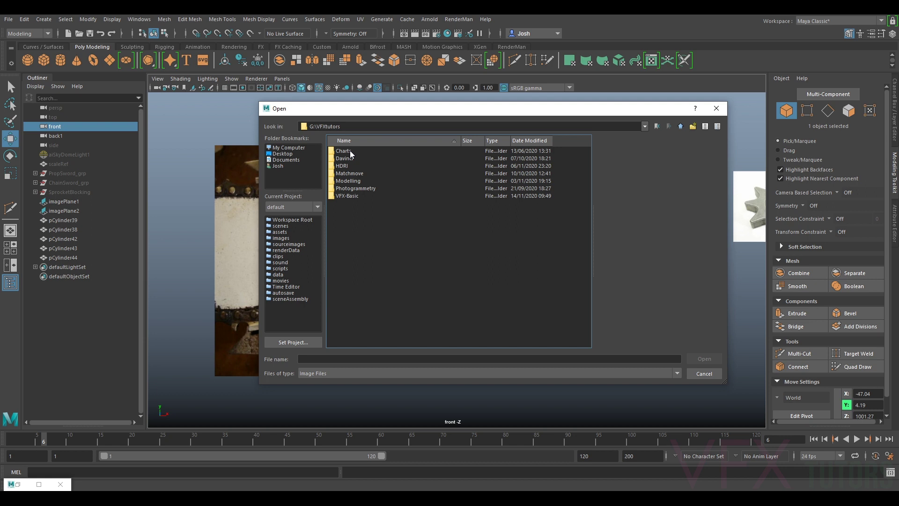
double_click(349, 181)
double_click(347, 151)
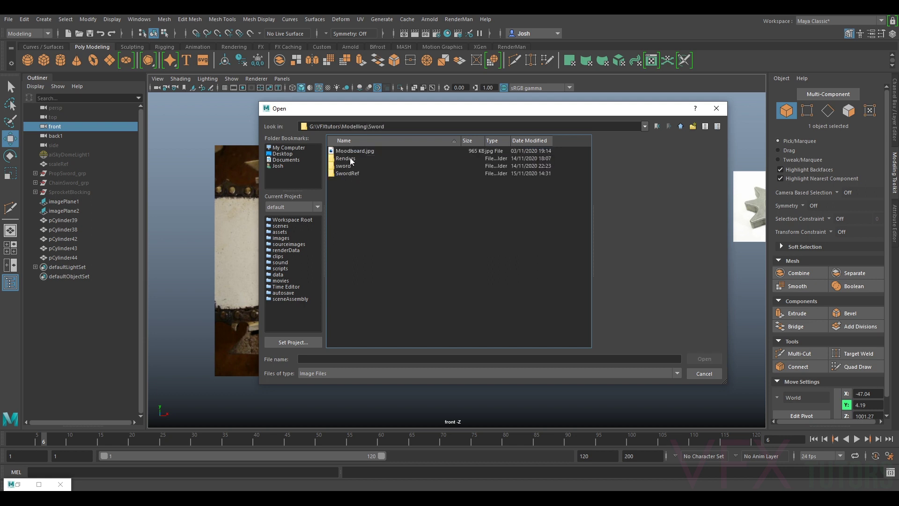
double_click(350, 172)
scroll(368, 263, "down", 8)
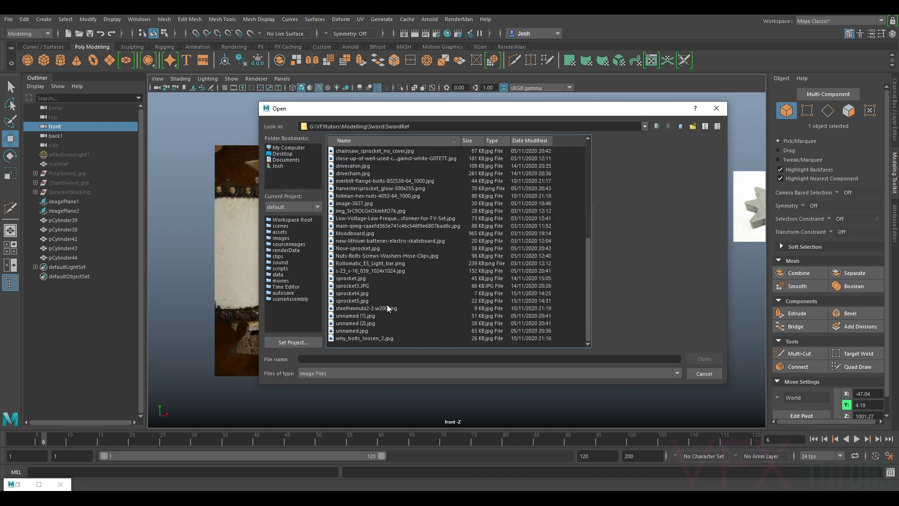
- Preview the sprocket, nut, bolt and guide bar images in the SwordRef folder to compare possible references
left_click(360, 307)
left_click(360, 302)
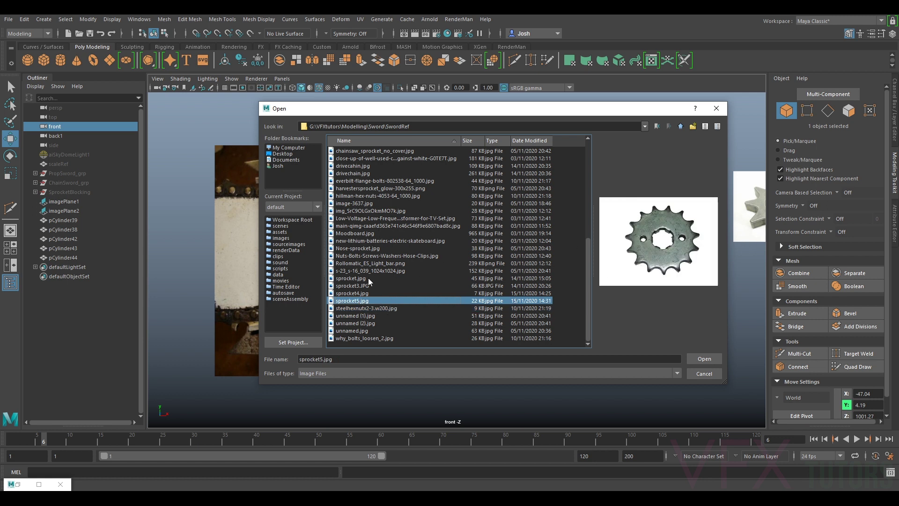
left_click(362, 294)
left_click(361, 287)
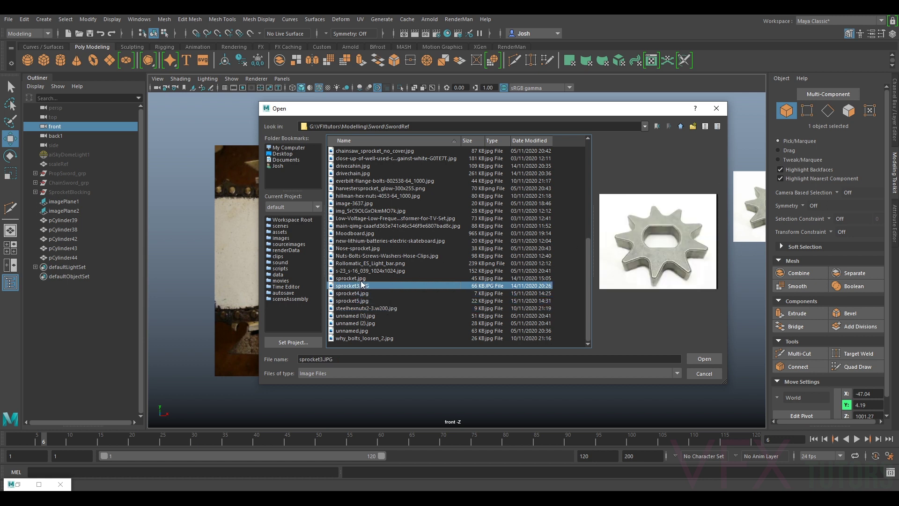
left_click(362, 280)
left_click(365, 286)
left_click(363, 281)
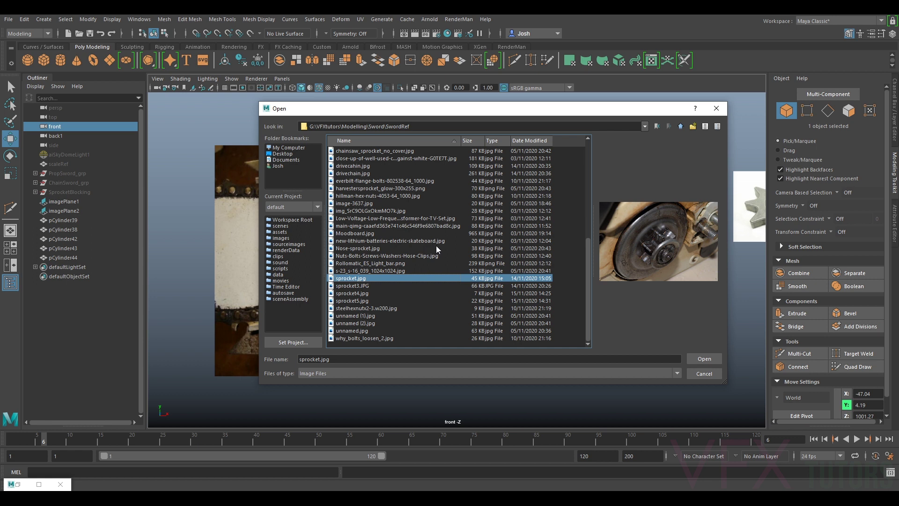
left_click(358, 301)
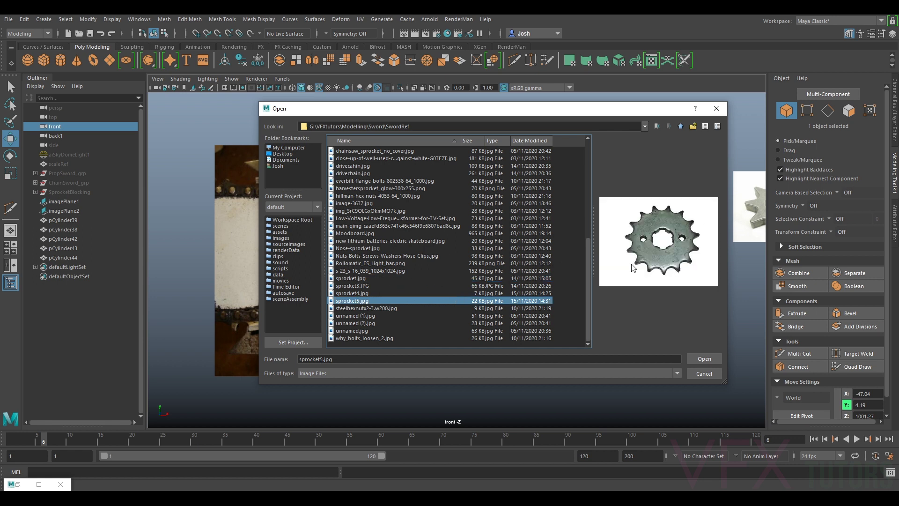
left_click(390, 309)
left_click(377, 317)
left_click(363, 332)
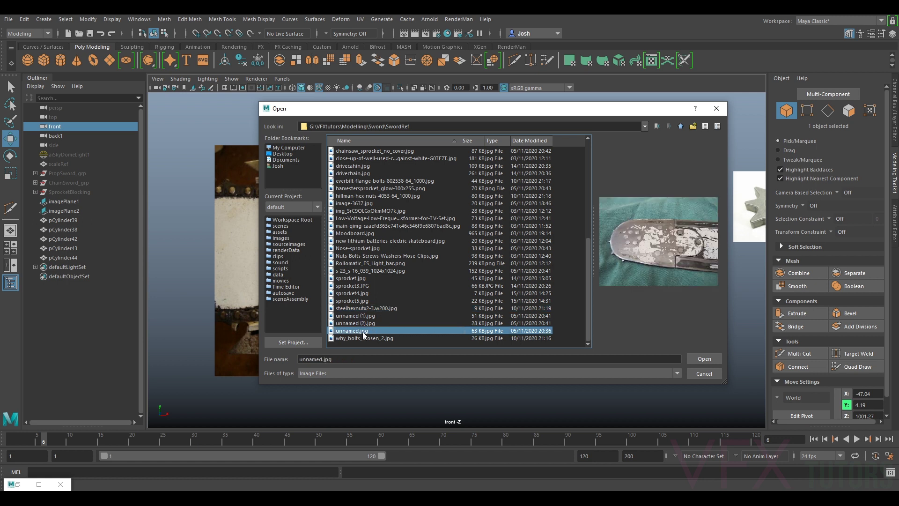
left_click(370, 339)
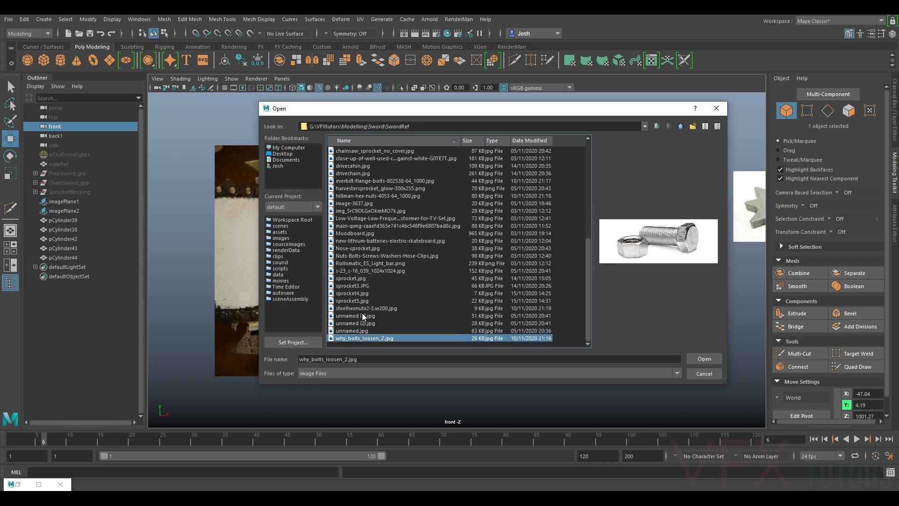
left_click(362, 315)
left_click(366, 308)
left_click(368, 301)
left_click(370, 294)
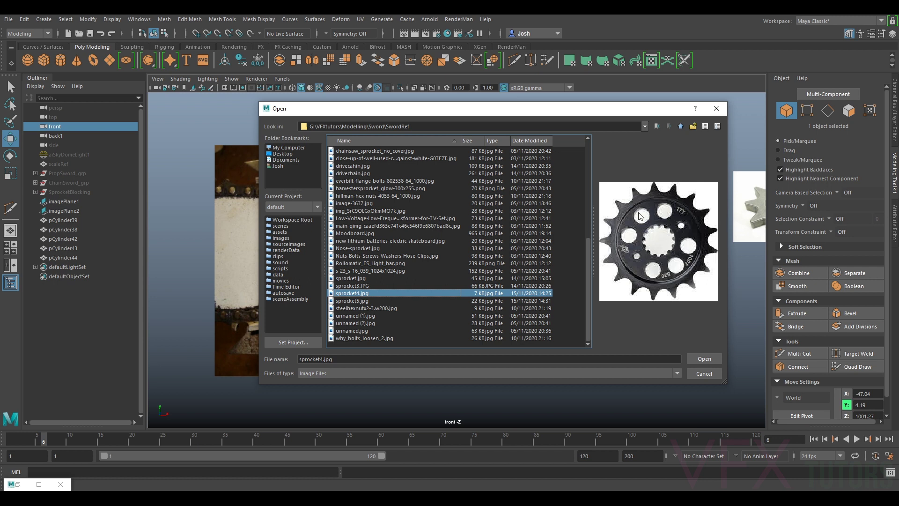
- Go through the previews of the whole SwordRef image list, looking for a suitable sprocket reference
key("Up")
key("Up")
key("Up")
key("Up")
key("Up")
key("Up")
key("Up")
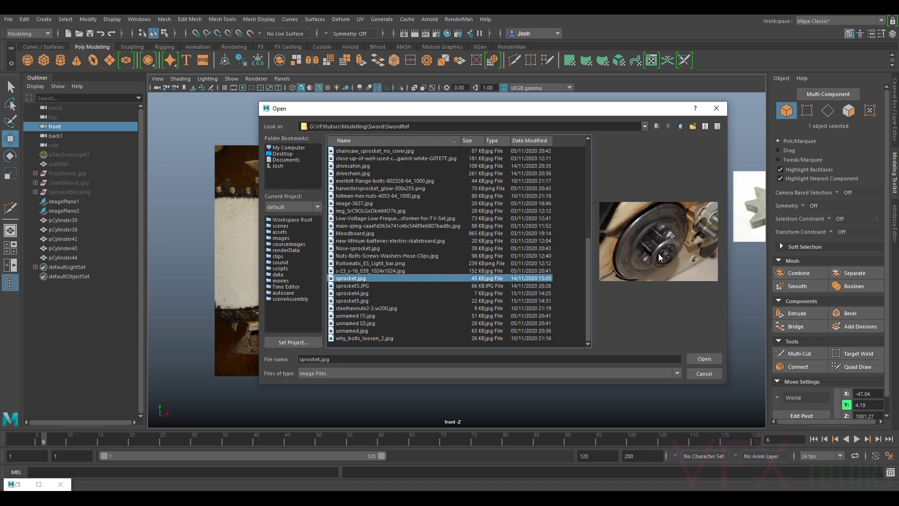
key("Up")
key("Up")
key("Up")
key("Up")
key("Up")
key("Up")
key("Up")
key("Up")
key("Up")
key("Up")
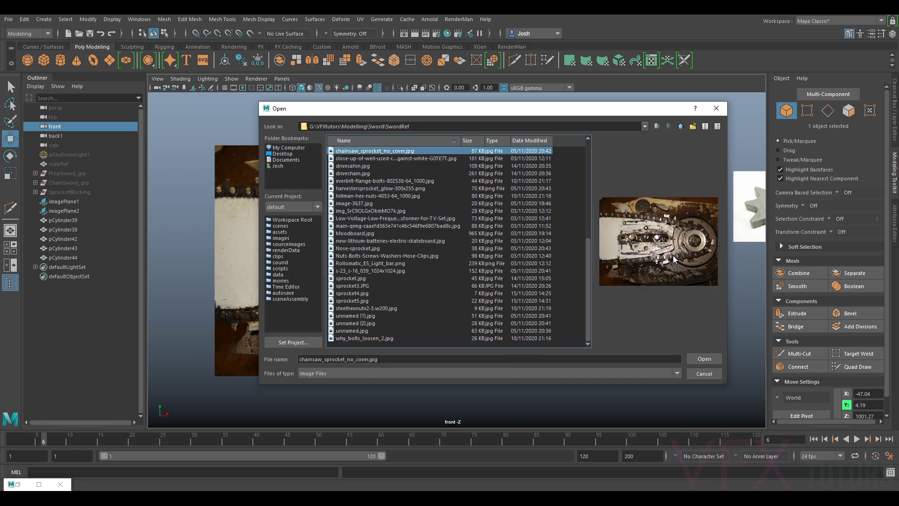
key("Up")
key("Up")
key("Up")
key("Up")
key("Up")
key("Up")
key("Up")
key("Up")
key("Up")
key("Up")
key("Up")
key("Up")
key("Up")
key("Up")
key("Up")
key("Up")
key("Up")
key("Up")
key("Up")
key("Up")
key("Up")
key("Up")
key("Up")
key("Up")
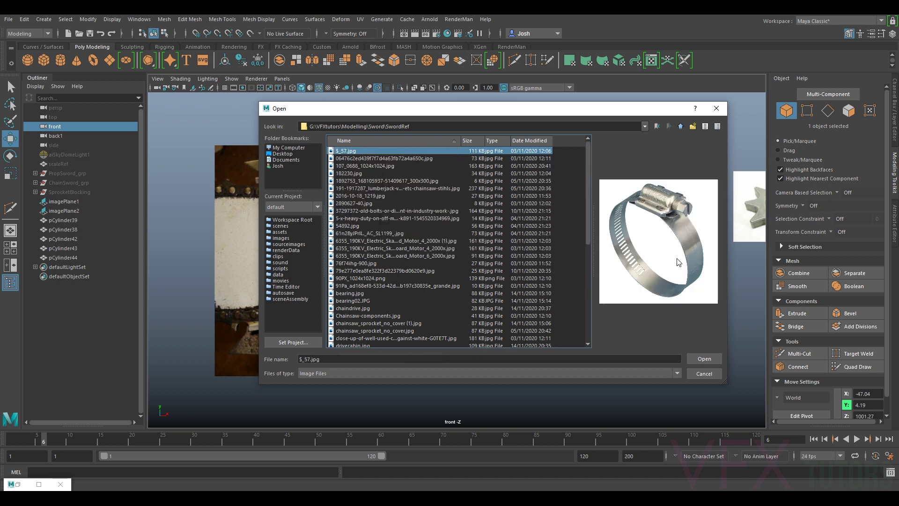
key("Down")
key("Down")
key("Down")
key("Down")
key("Down")
key("Down")
key("Down")
key("Down")
key("Down")
key("Down")
key("Down")
key("Down")
key("Down")
key("Down")
key("Down")
key("Down")
key("Down")
key("Down")
key("Down")
key("Down")
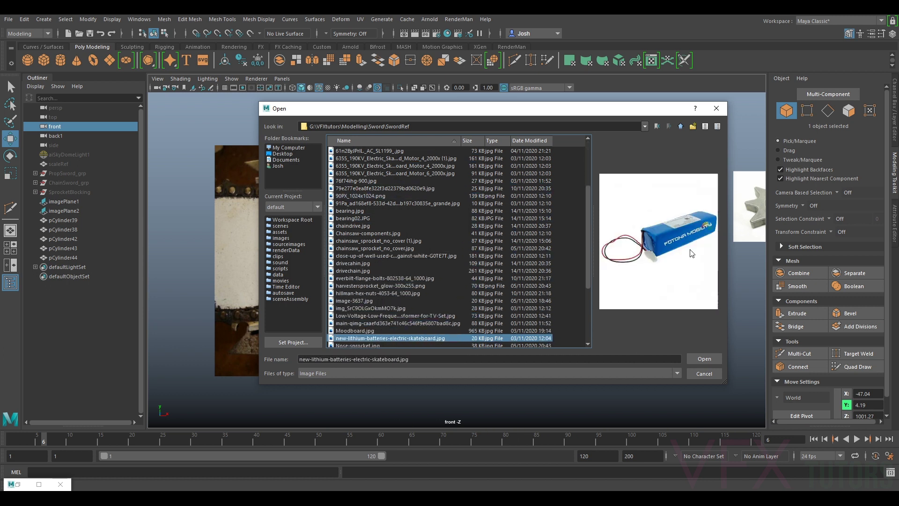
key("Down")
key("Down")
key("Down")
key("Down")
key("Down")
key("Down")
key("Down")
key("Down")
key("Down")
key("Down")
key("Down")
key("Down")
key("Down")
key("Up")
key("Up")
key("Up")
key("Up")
key("Up")
key("Up")
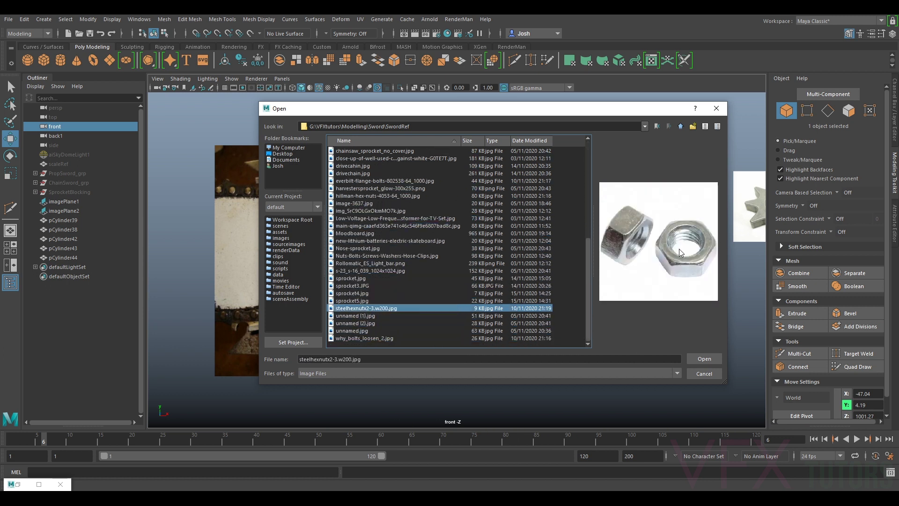
- Import sprocket5.jpg as an image plane and move it between the chainsaw photo and the other sprocket image
key("Down")
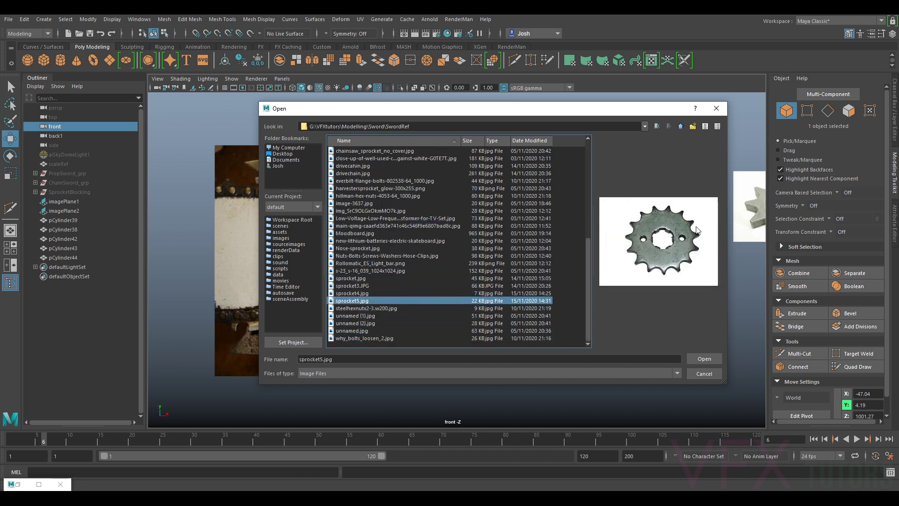
left_click(704, 359)
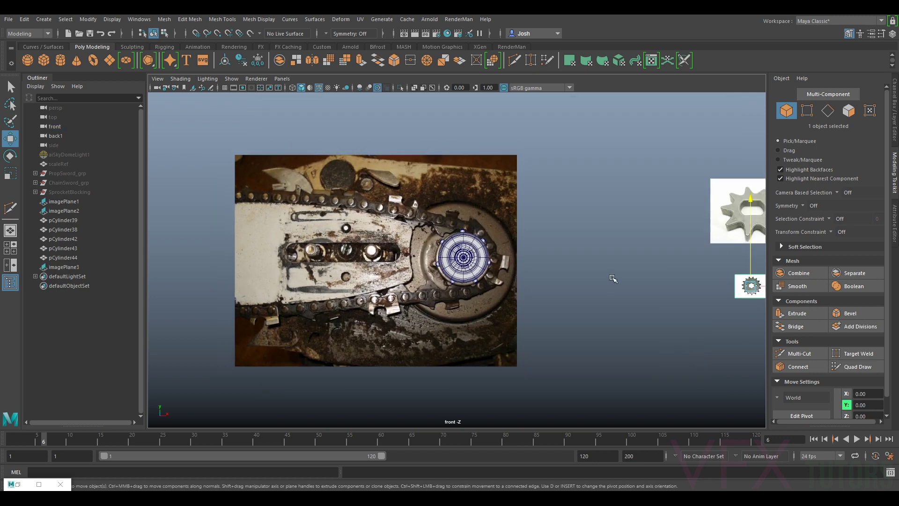
scroll(612, 277, "down", 3)
left_click_drag(652, 277, 562, 268)
left_click(494, 297)
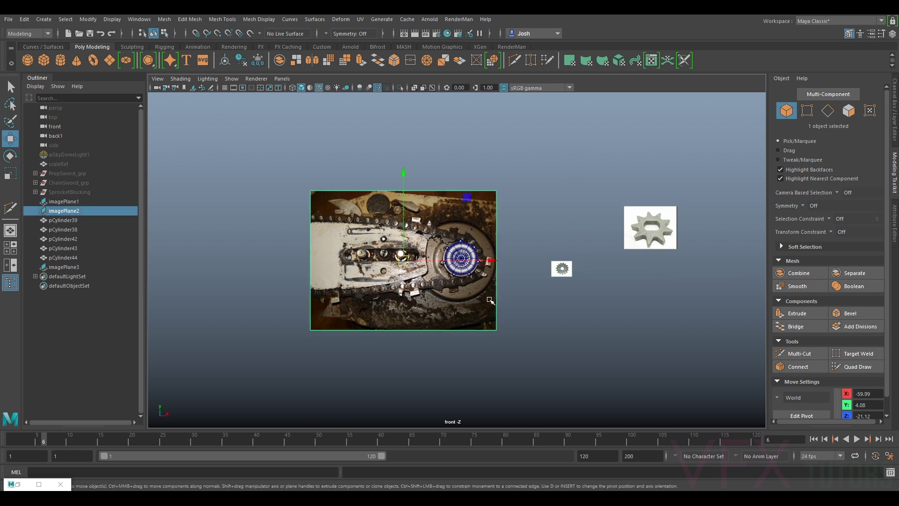
- Hide the chainsaw photo's image plane and delete the older sprocket image plane
key("h")
left_click(649, 233)
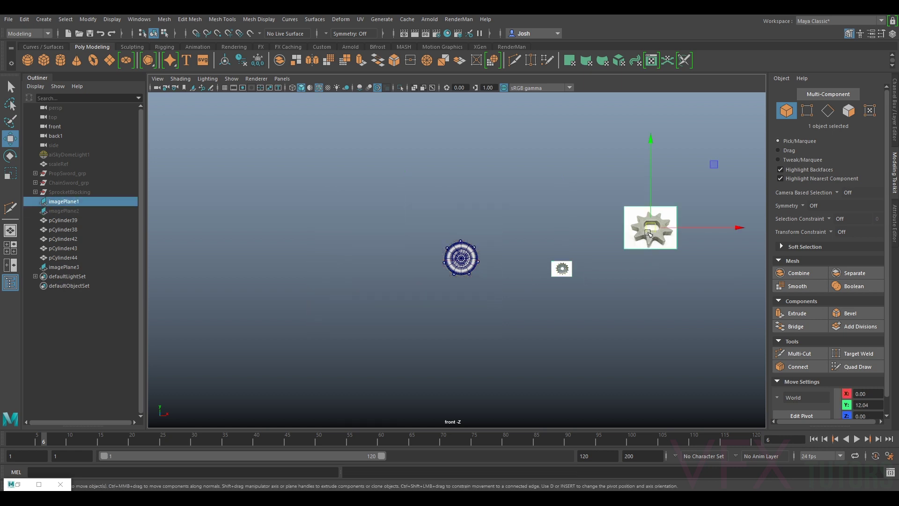
key("Delete")
- Move the new sprocket image plane over the centre of the modelled sprocket
left_click(575, 271)
scroll(575, 270, "up", 1)
left_click_drag(576, 271, 463, 257)
scroll(463, 257, "up", 3)
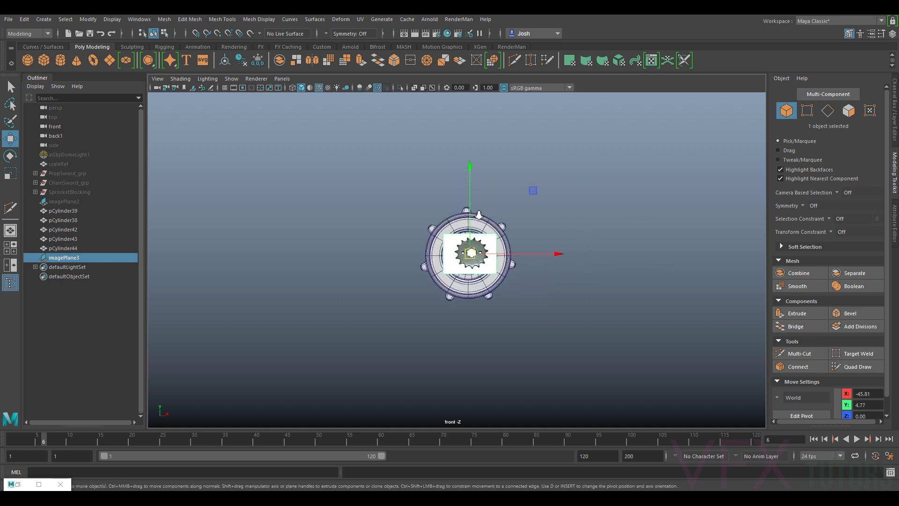
scroll(457, 257, "up", 2)
- Make the sprocket image plane semi-transparent with an alpha gain of 0.7
left_click(894, 220)
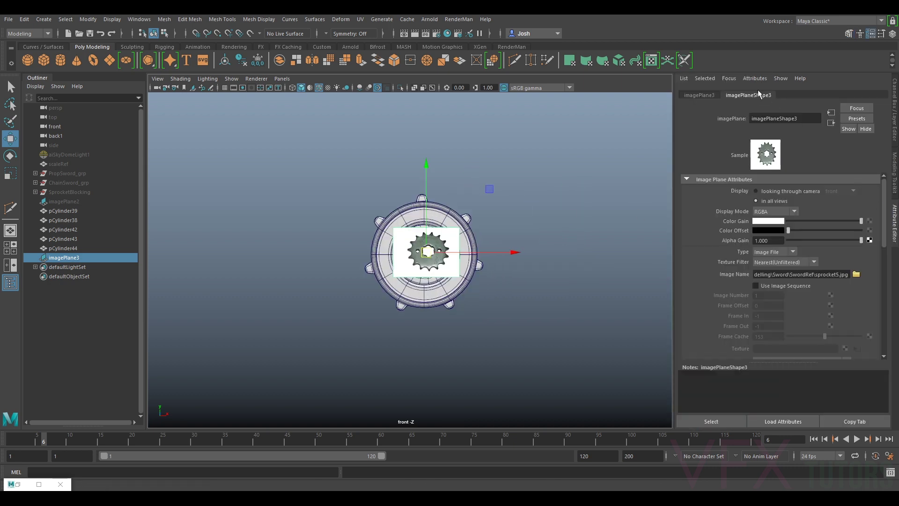
left_click(770, 240)
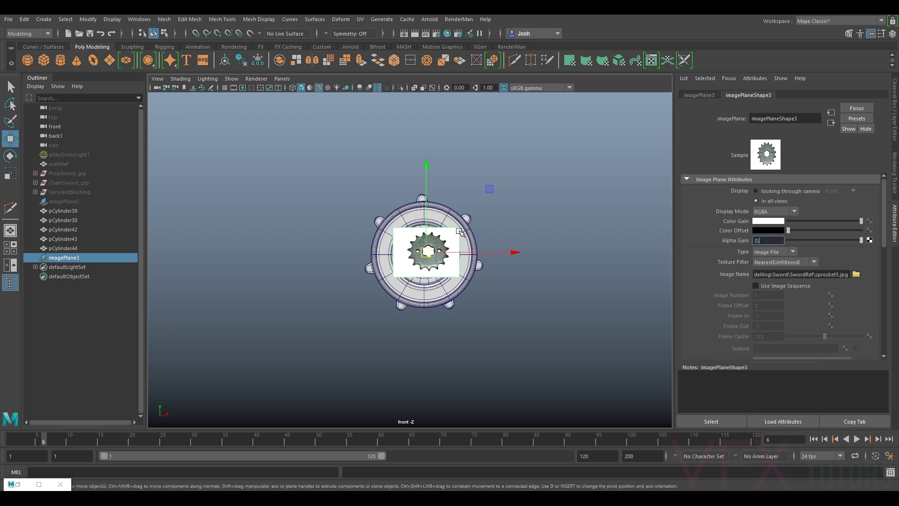
key("Return")
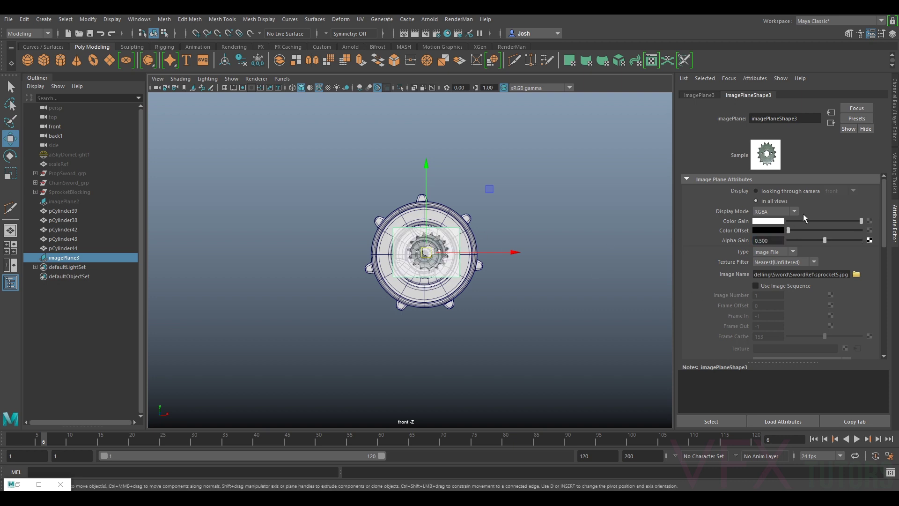
left_click(770, 240)
type("0.7")
key("Return")
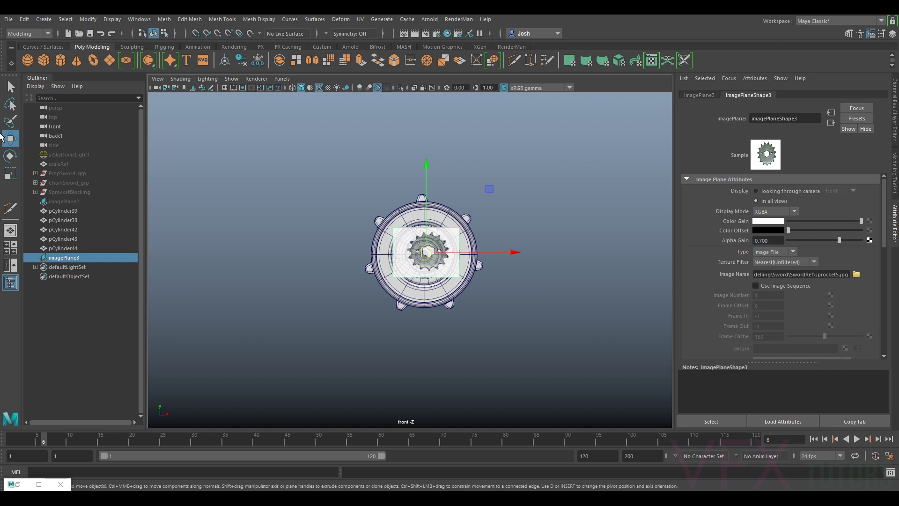
- Enlarge the sprocket image plane until its gear covers the whole modelled sprocket, and centre it over the hub
scroll(601, 235, "up", 1)
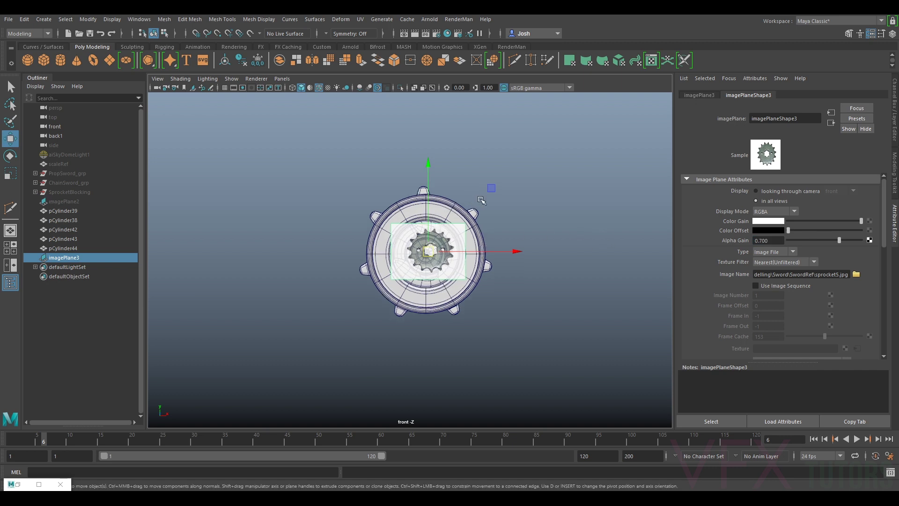
key("r")
left_click_drag(433, 253, 562, 259)
scroll(464, 252, "up", 2)
scroll(476, 254, "down", 2)
key("w")
mouse_move(429, 251)
left_mouse_down()
mouse_move(419, 255)
mouse_move(580, 249)
mouse_move(408, 254)
mouse_move(417, 259)
left_mouse_up()
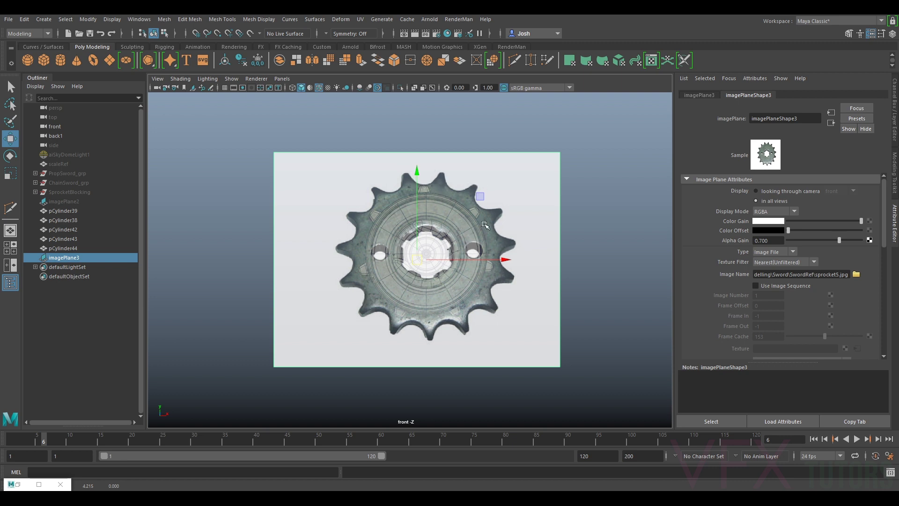
- Fine-tune the sprocket image's position and scale so its centre hole lines up with the modelled hub
scroll(486, 234, "down", 2)
scroll(487, 241, "up", 1)
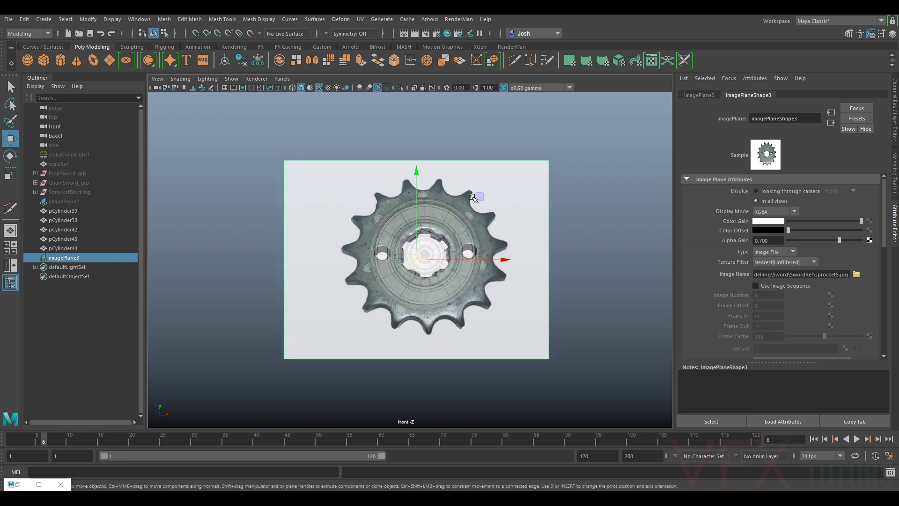
mouse_move(423, 257)
left_mouse_down()
mouse_move(606, 247)
mouse_move(415, 240)
mouse_move(424, 255)
left_mouse_up()
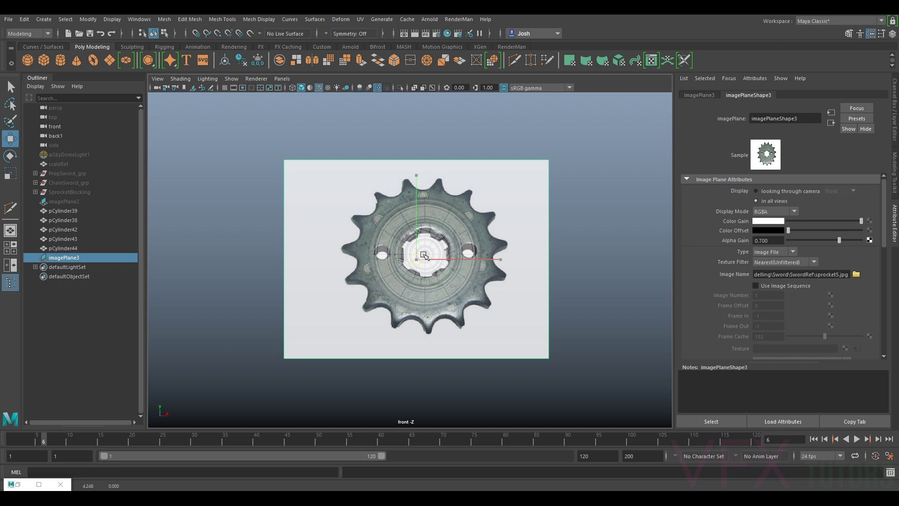
key("r")
mouse_move(425, 253)
left_mouse_down()
mouse_move(431, 261)
mouse_move(419, 259)
left_mouse_up()
key("w")
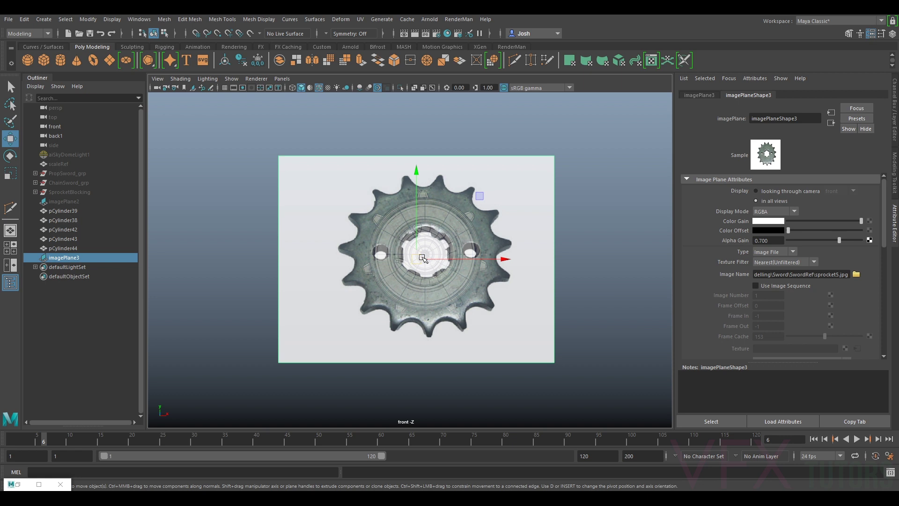
- Try rotating the sprocket image by about 28 degrees to compare the teeth, and scale the image to about 3.72
key("e")
left_click_drag(466, 177, 427, 156)
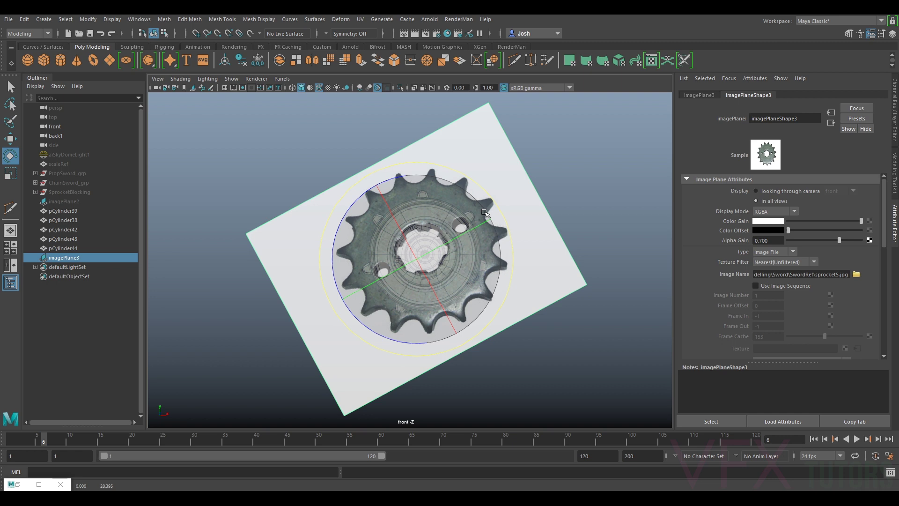
key("r")
mouse_move(415, 261)
left_mouse_down()
mouse_move(403, 265)
mouse_move(420, 261)
left_mouse_up()
key("w")
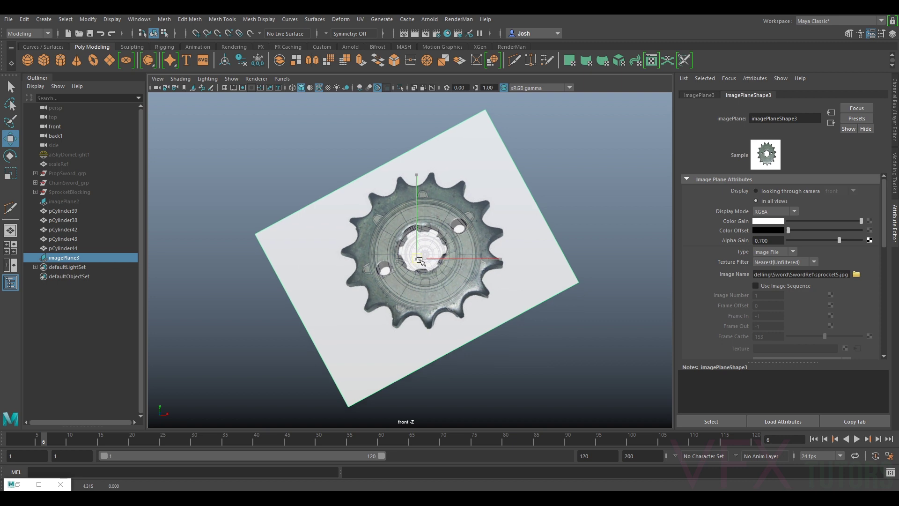
left_click_drag(420, 262, 419, 260)
- Set the sprocket image plane's Rotate Z to 0 and move it beside the modelled sprocket, to Translate X about -33.8
left_click(895, 136)
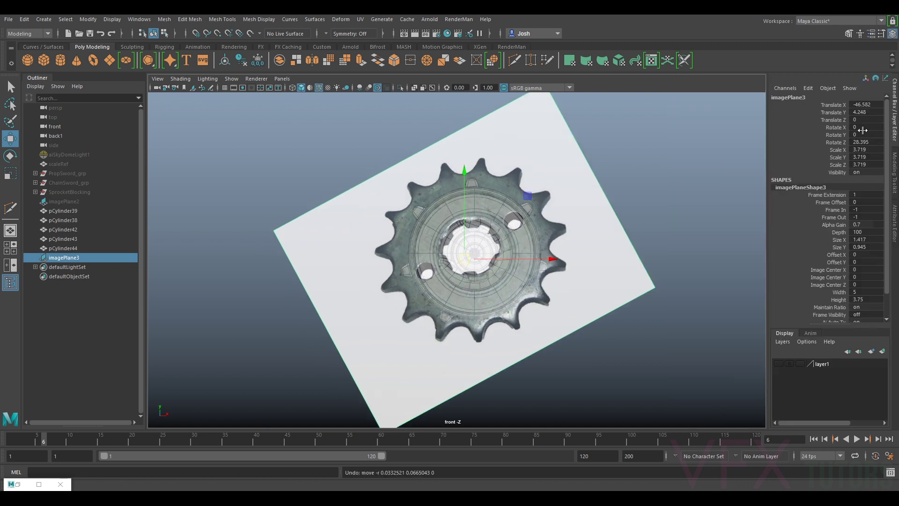
double_click(865, 143)
key("Return")
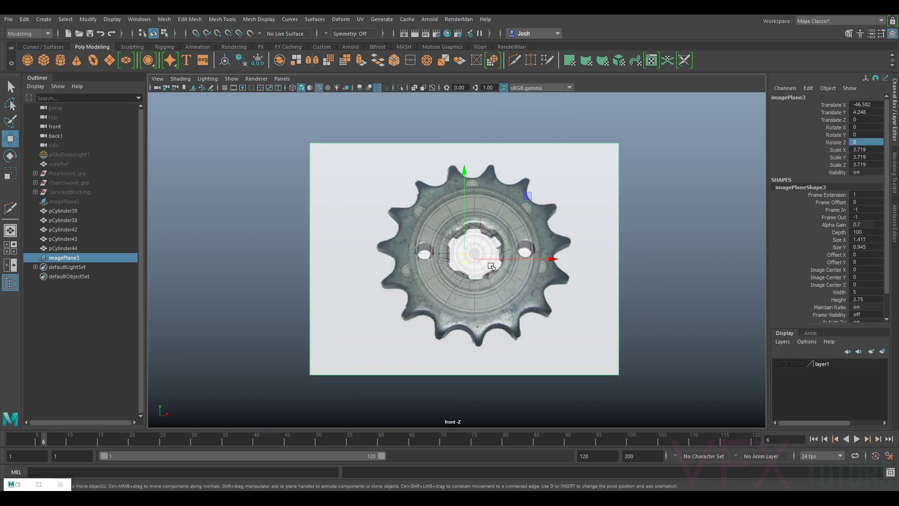
left_click_drag(521, 259, 732, 265)
middle_click_drag(706, 224, 571, 265, "alt")
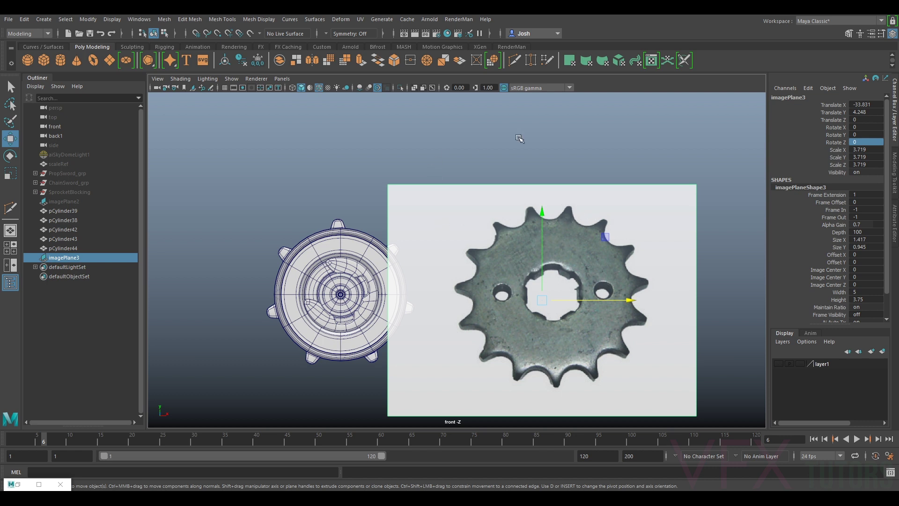
- Create a polygon cylinder and move it along X to the sprocket image, at about -32.5
left_click(519, 138)
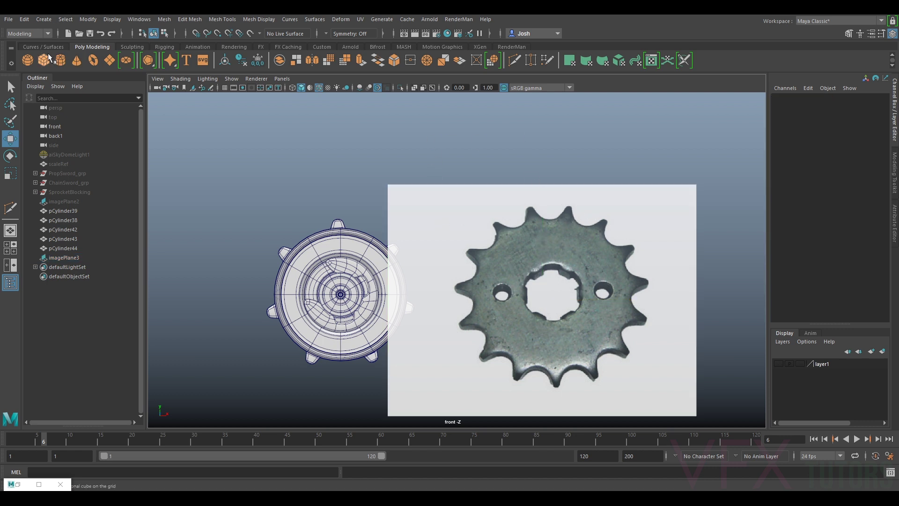
left_click(60, 60)
scroll(508, 270, "down", 2)
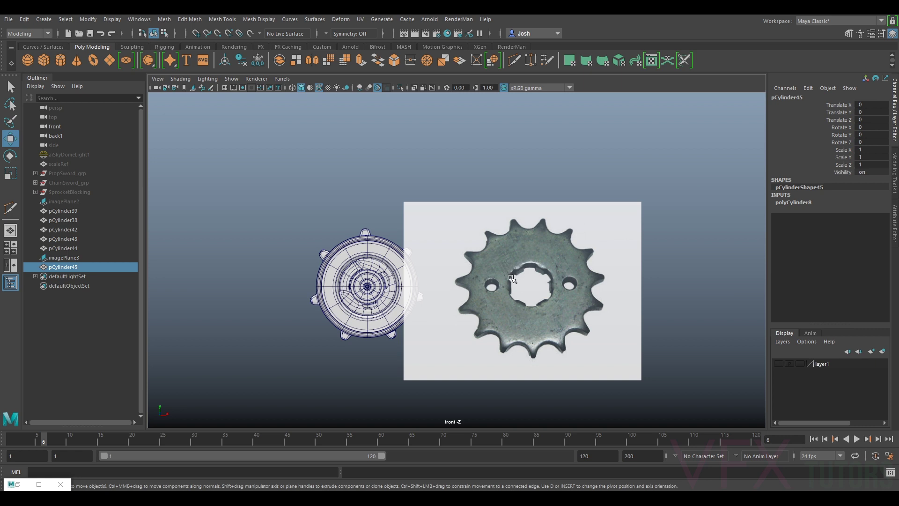
scroll(523, 280, "down", 3)
middle_click_drag(710, 298, 487, 298)
- Turn the new cylinder's cap toward the front view by setting its Rotate X to 90
key("e")
left_click_drag(502, 264, 505, 352)
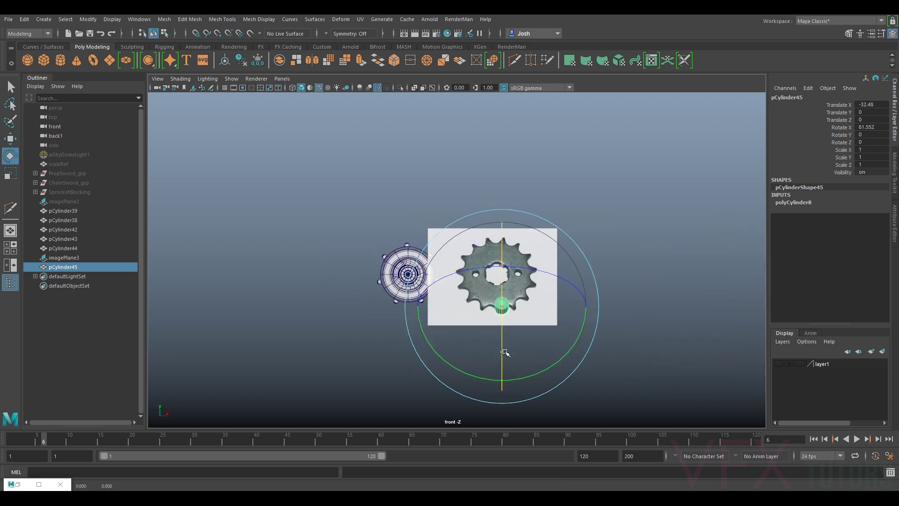
double_click(880, 128)
type("90")
key("Return")
- Reset the Move, Rotate and Scale tools to their default settings
key("w")
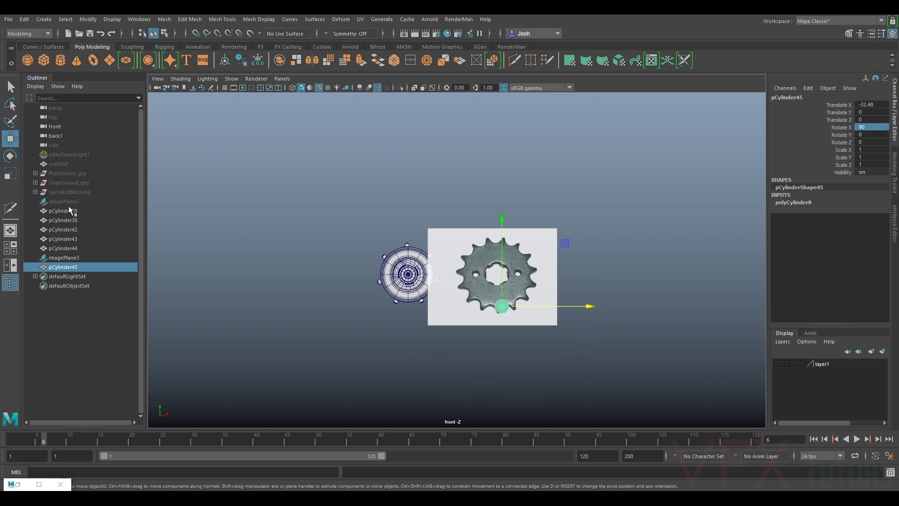
double_click(9, 138)
left_click(745, 89)
key("e")
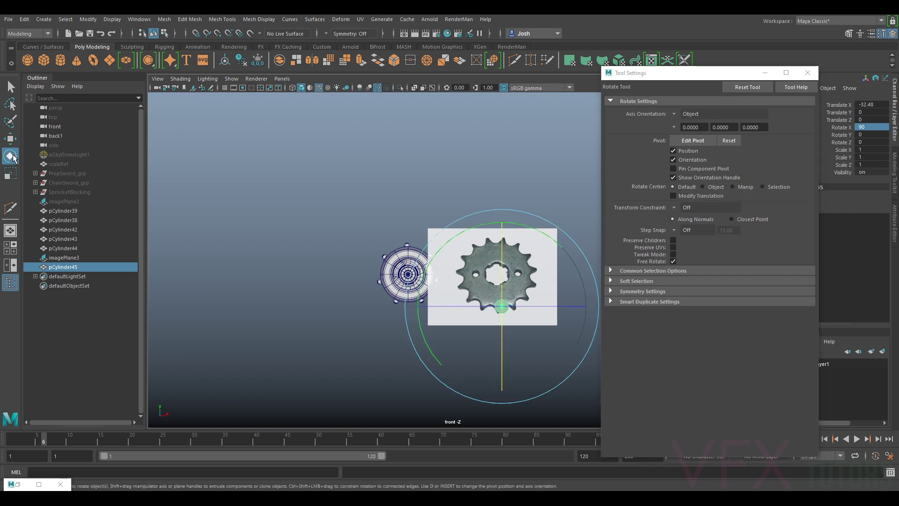
left_click(755, 88)
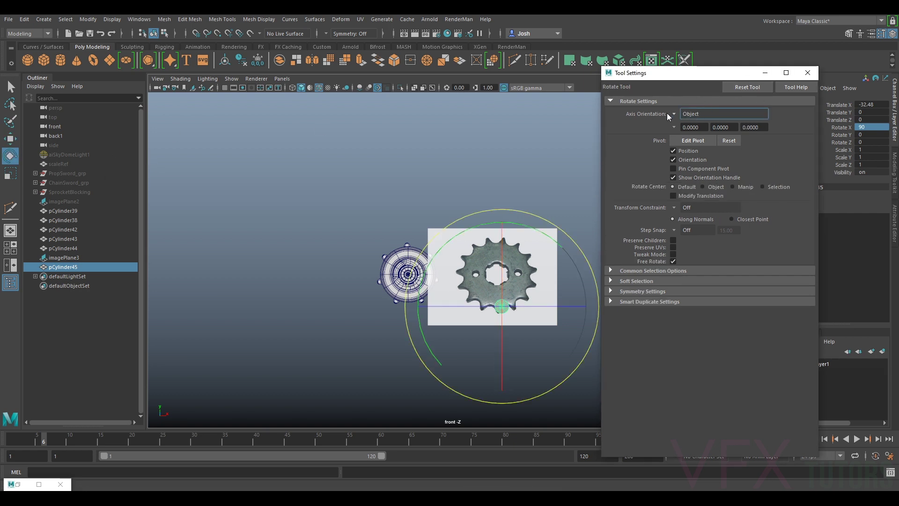
left_click(10, 174)
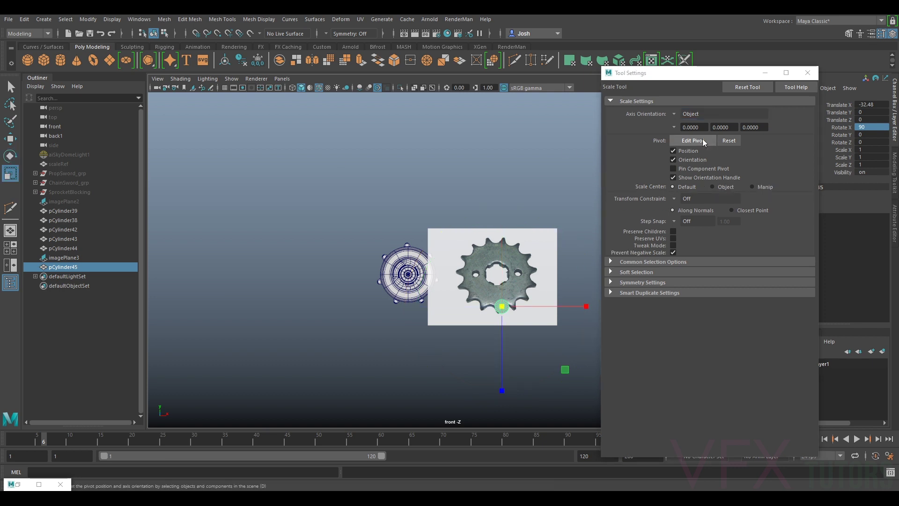
left_click(749, 89)
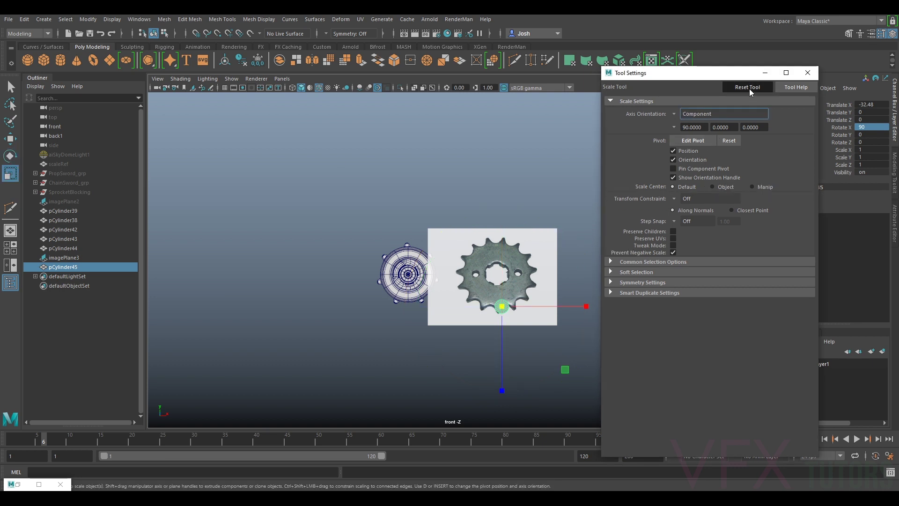
left_click(808, 73)
- Centre the cylinder on the sprocket image and scale it uniformly to about 4.5 so it reaches the base of the teeth
key("w")
left_click_drag(513, 314, 561, 279)
key("r")
scroll(578, 223, "up", 6)
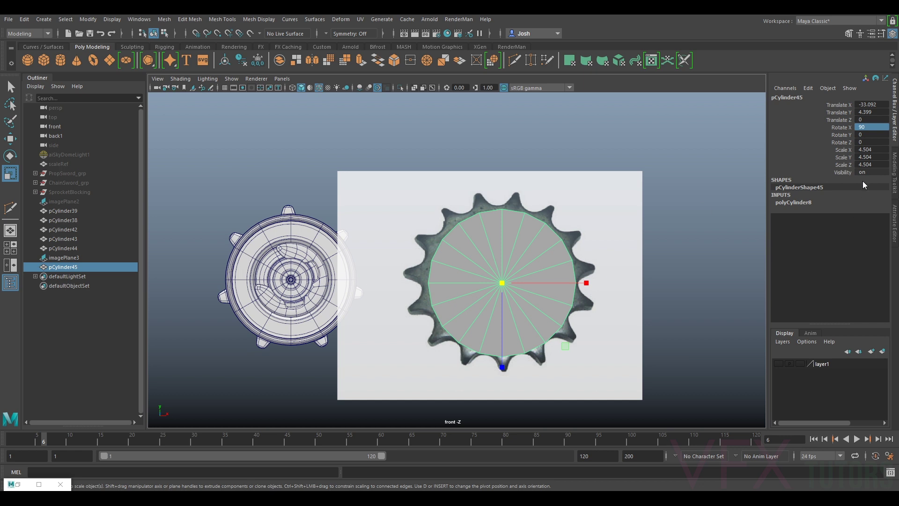
- Set the cylinder's axis subdivisions to 15
left_click(892, 224)
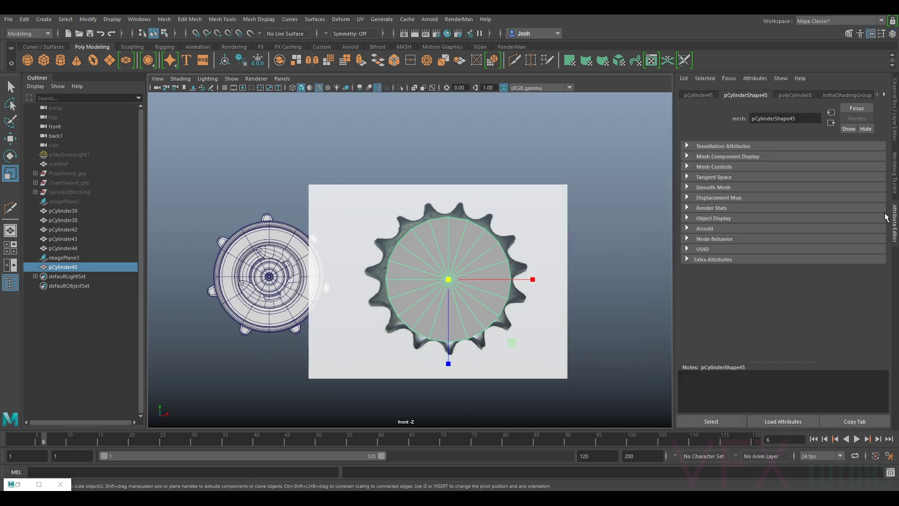
left_click(792, 95)
left_click_drag(820, 178, 812, 180)
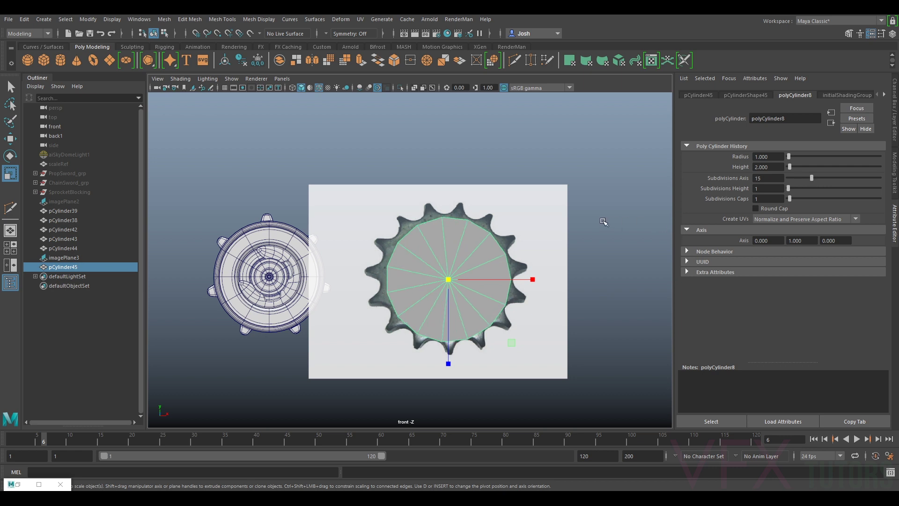
key("e")
left_click_drag(510, 205, 517, 209)
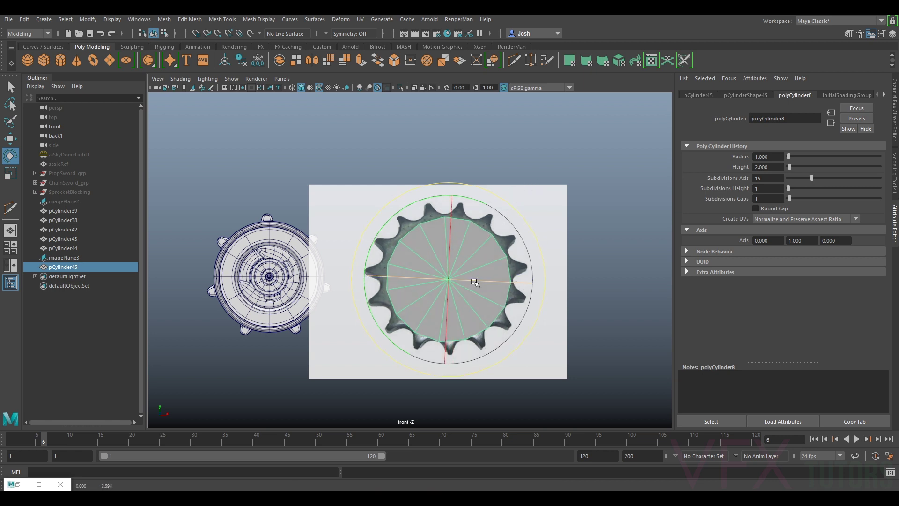
key("ctrl+z")
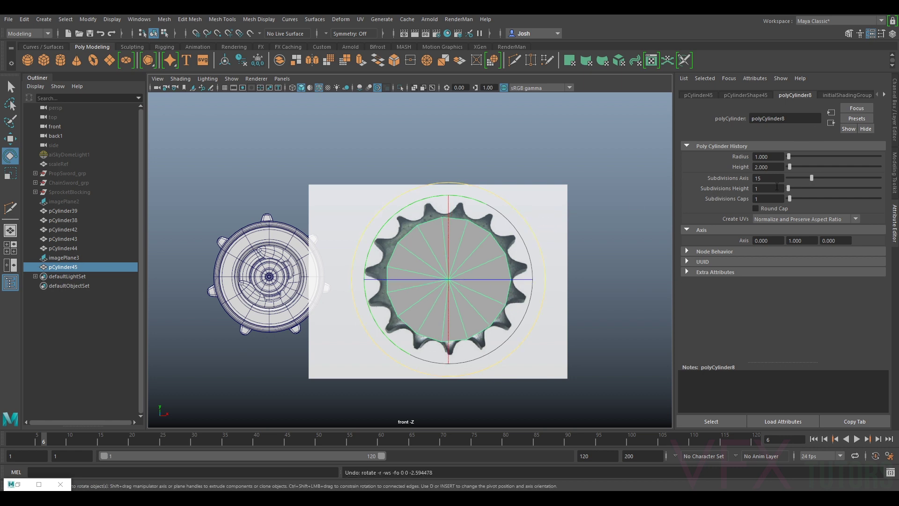
- Rotate the cylinder about 5.2 degrees around Z to line its edges up with the teeth in the sprocket image
left_click(896, 120)
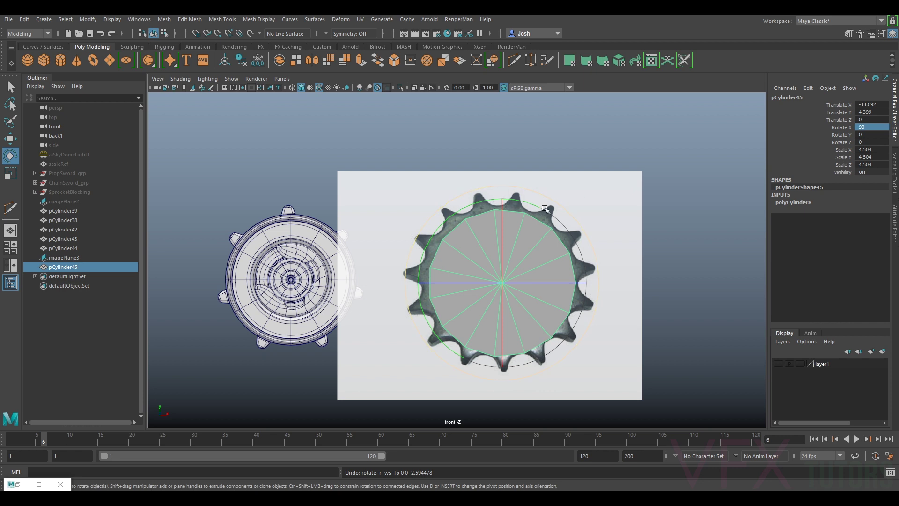
scroll(562, 196, "up", 2)
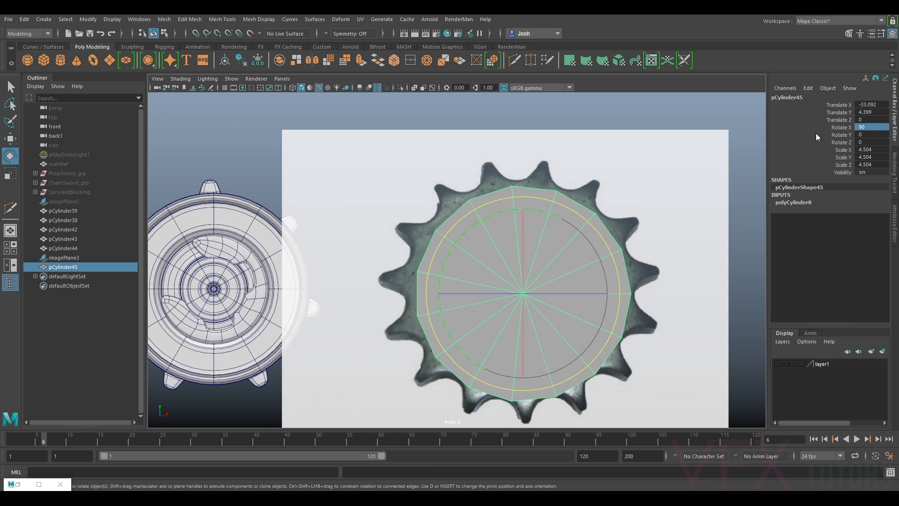
left_click(577, 180)
left_click(562, 194)
left_click_drag(555, 200, 547, 201)
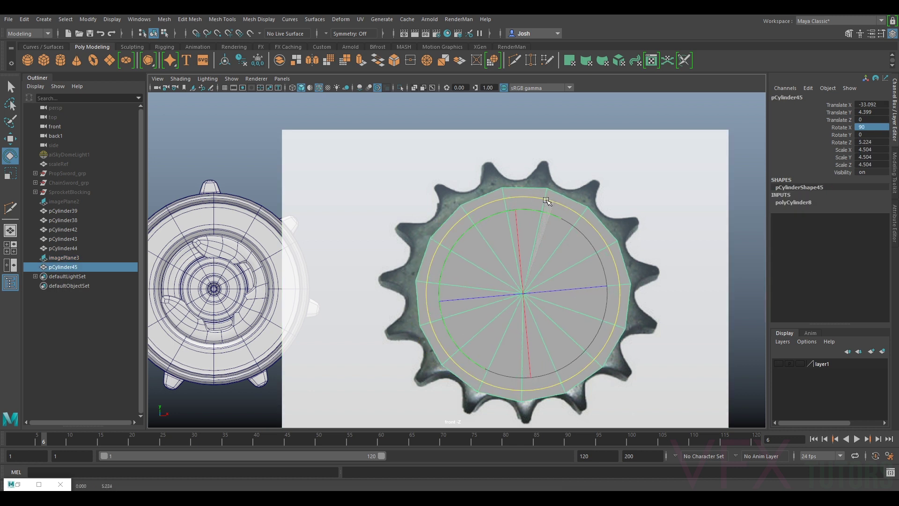
- Rotate the sprocket image plane to about -0.94 degrees in Z and shift it to Translate X about -33.6
left_click(554, 176)
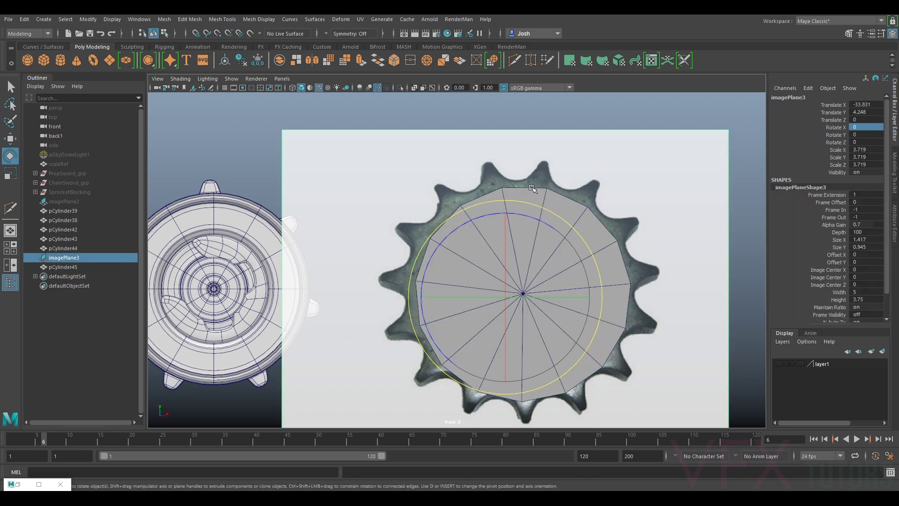
left_click_drag(520, 209, 518, 211)
key("w")
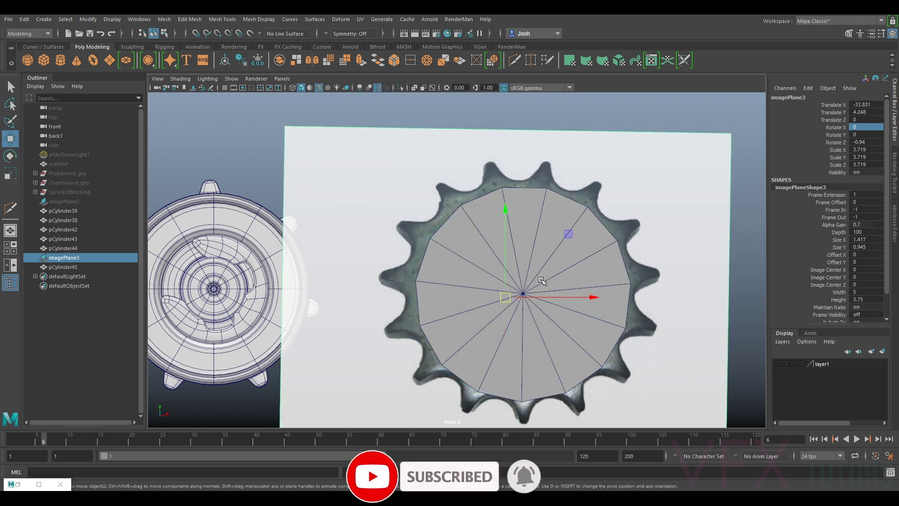
left_click_drag(537, 300, 543, 302)
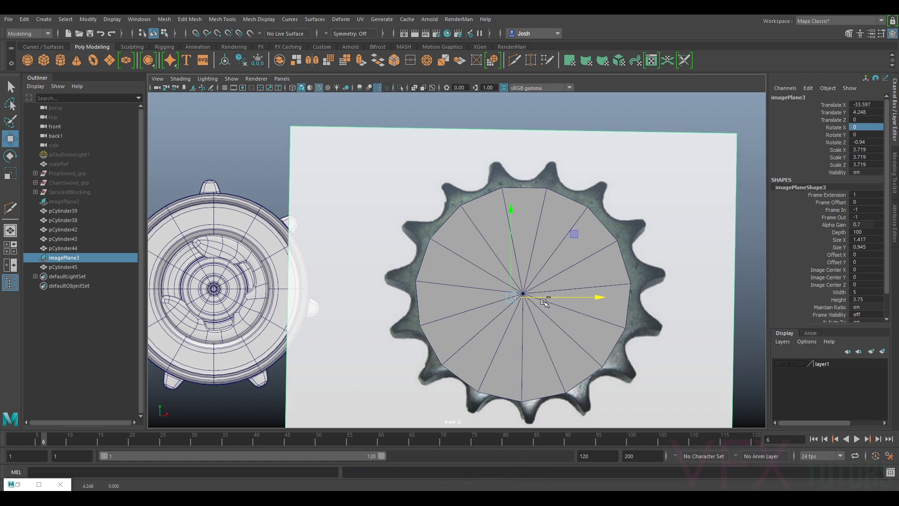
- Undo the sprocket image plane's last shift and Z rotation, leaving its Rotate Z at 0
key("ctrl+z")
key("ctrl+z")
key("e")
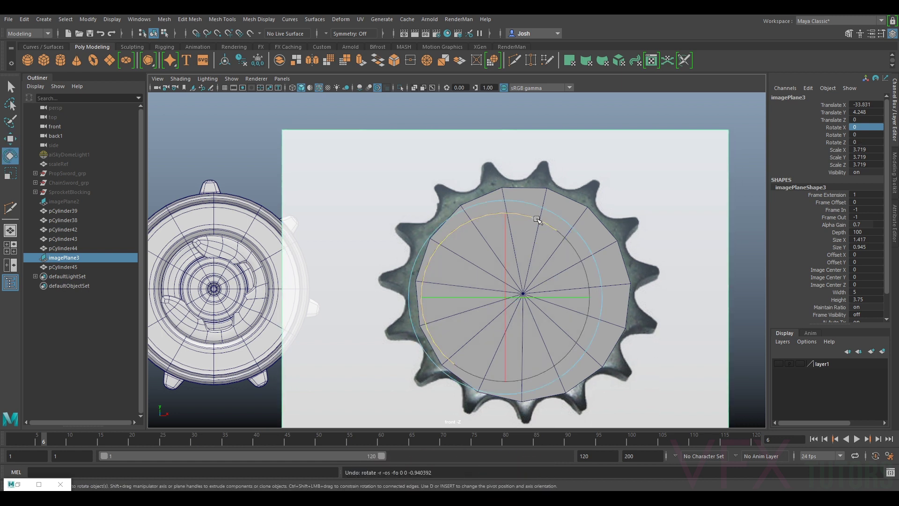
left_click_drag(537, 219, 520, 215)
key("ctrl+z")
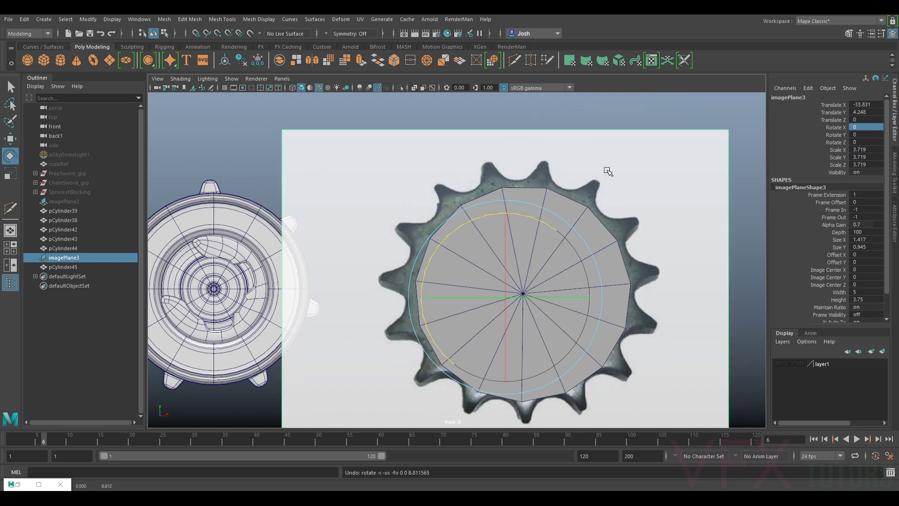
- Set the sprocket cylinder's cap subdivisions to 4
left_click(563, 203)
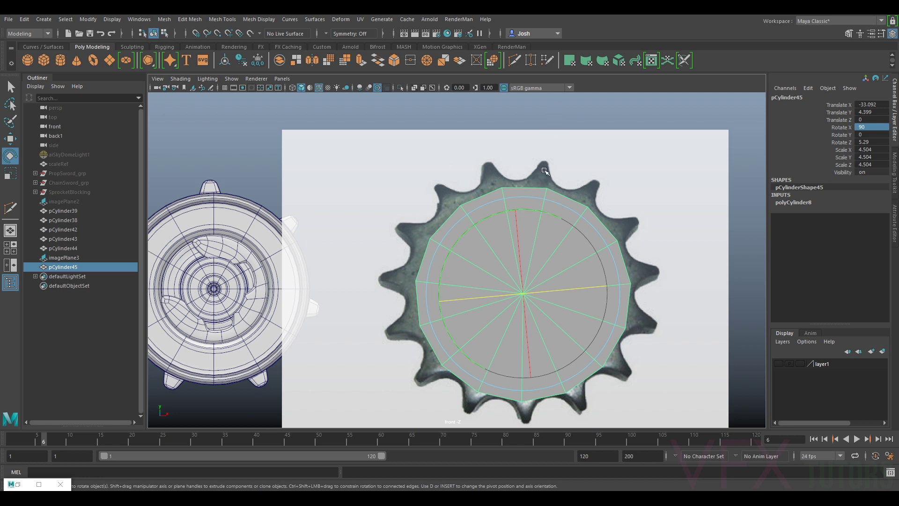
scroll(545, 171, "up", 3)
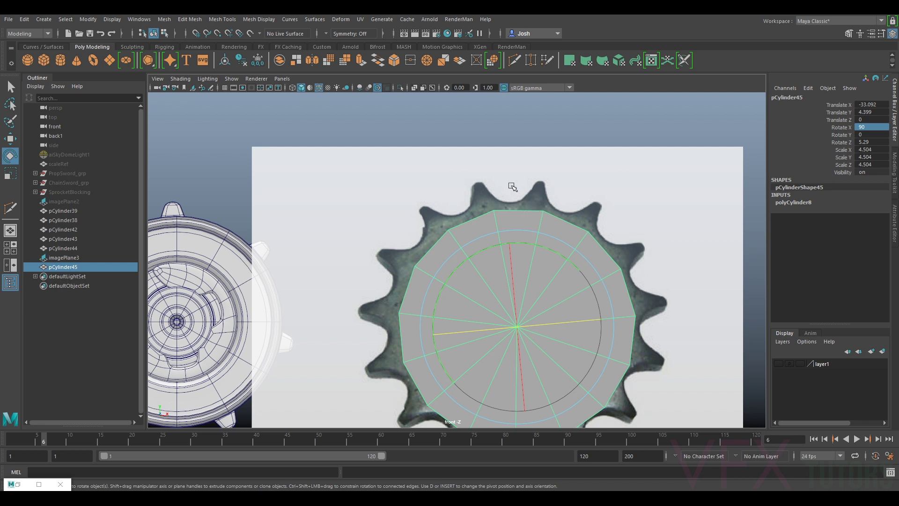
left_click(893, 220)
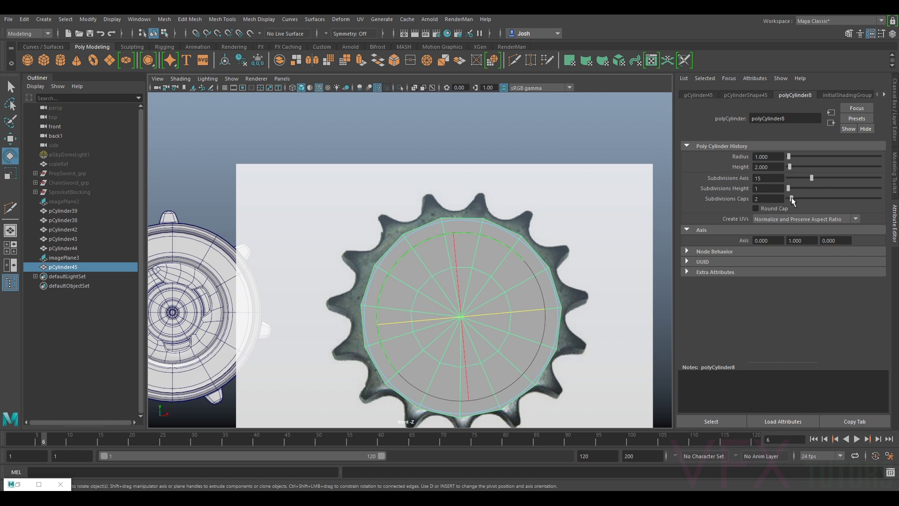
left_click_drag(793, 199, 796, 200)
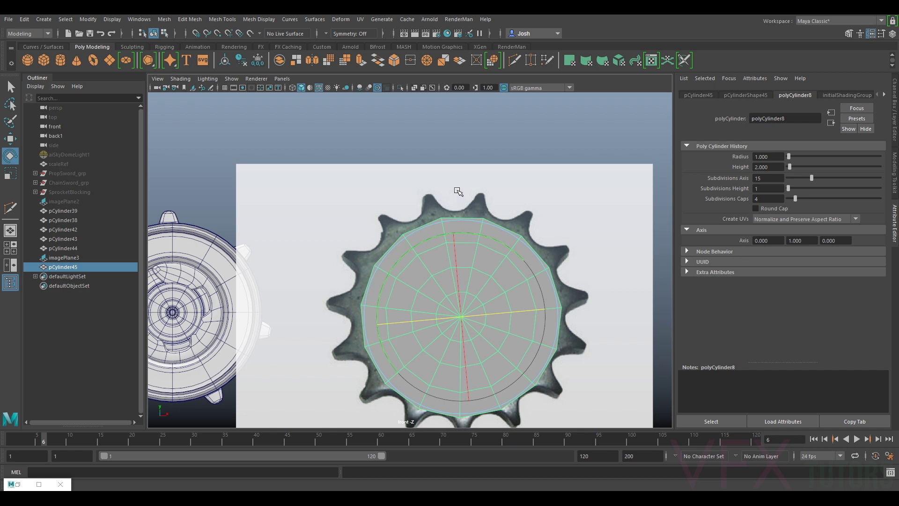
- Rotate the cylinder to about -3.6 degrees in Z so one side face sits under a top tooth of the reference sprocket
scroll(466, 200, "up", 3)
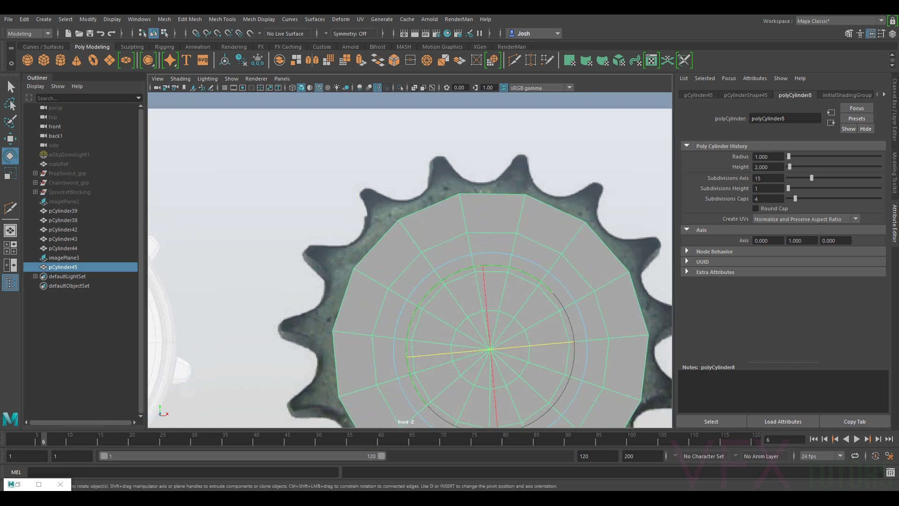
scroll(407, 274, "down", 3)
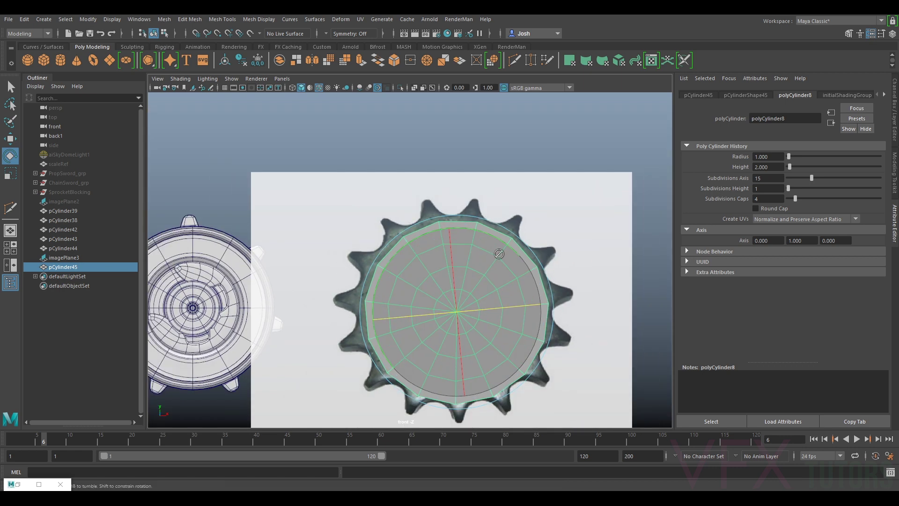
scroll(458, 158, "up", 2)
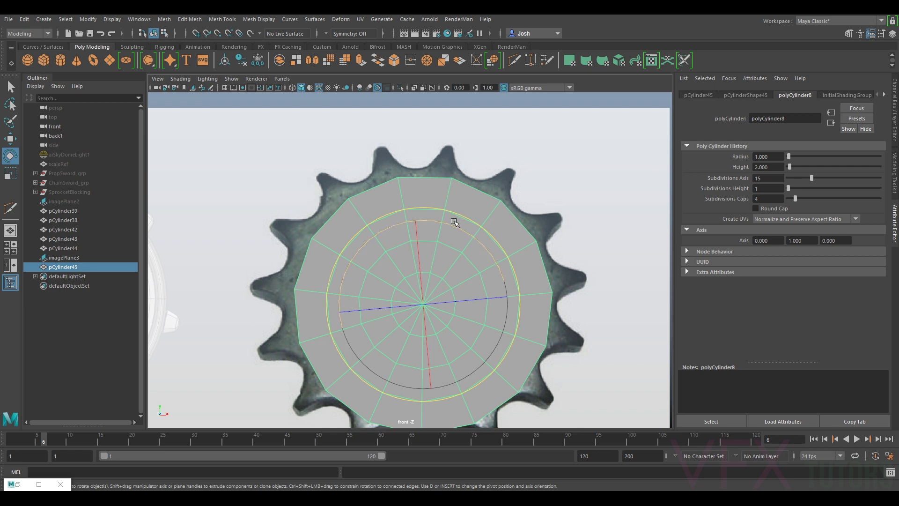
left_click_drag(474, 232, 481, 241)
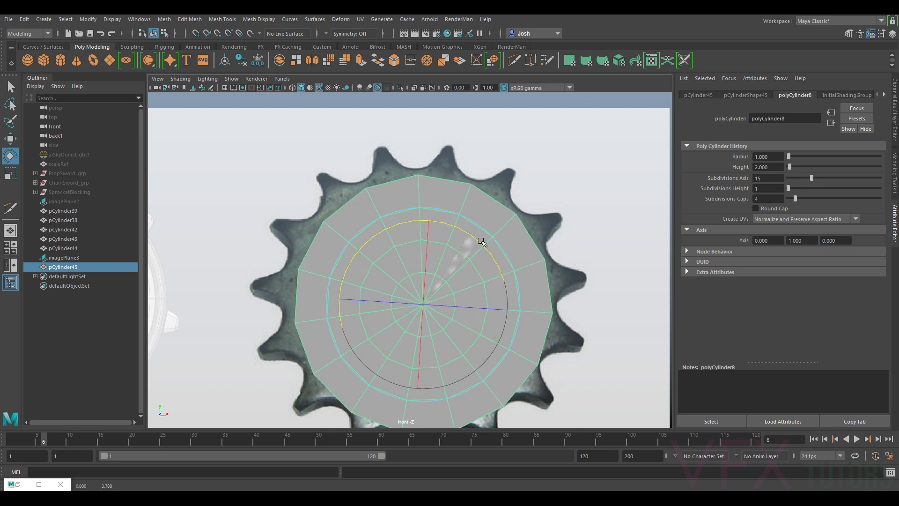
- Select the cylinder's faces beneath the upper tooth just right of the sprocket's centre
right_click_drag(443, 186, 444, 197)
left_click(448, 172)
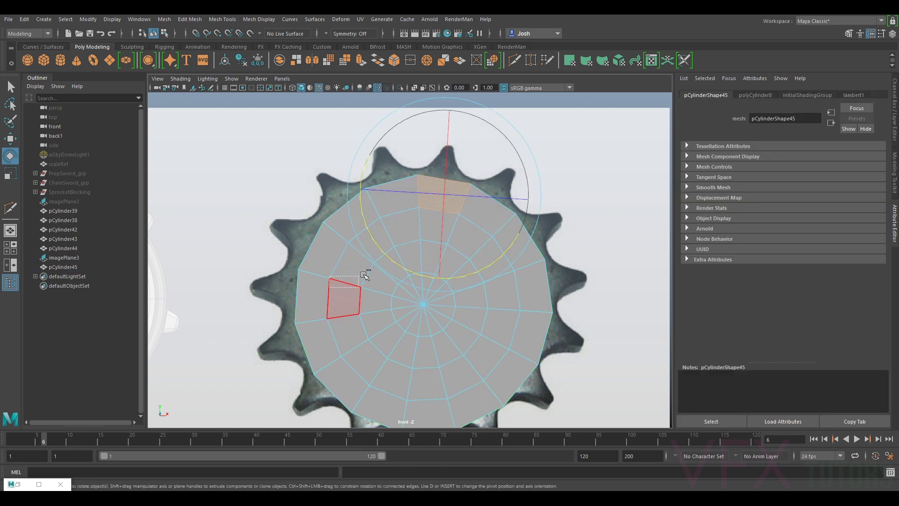
key("w")
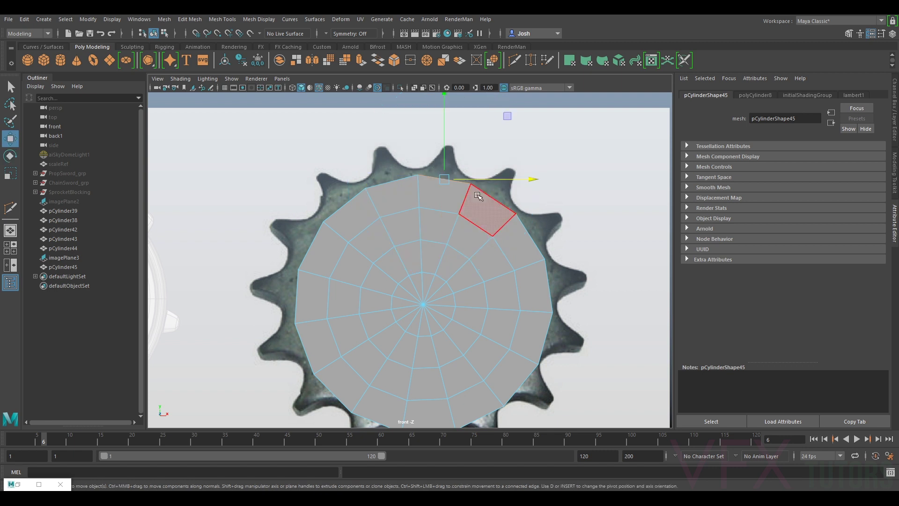
key("ctrl+e")
left_click_drag(451, 163, 452, 156)
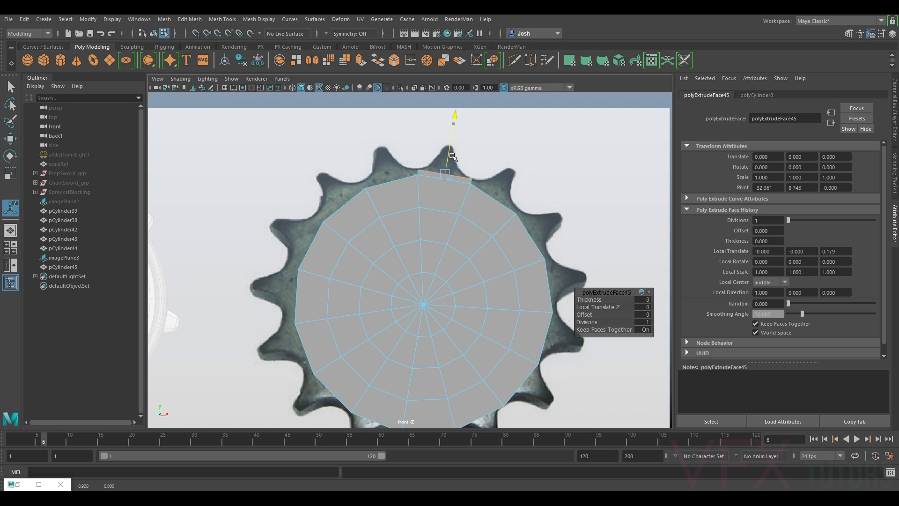
left_click_drag(453, 158, 453, 158)
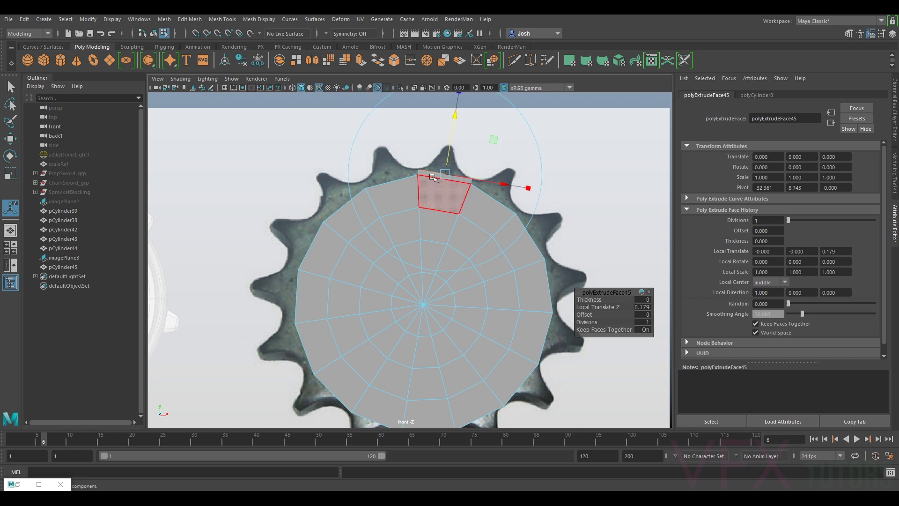
key("ctrl+e")
key("w")
key("ctrl+z")
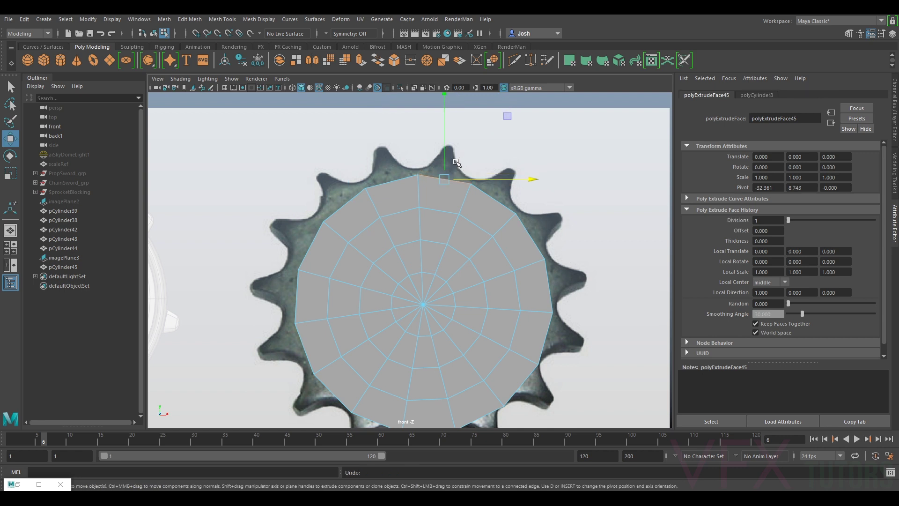
key("ctrl+z")
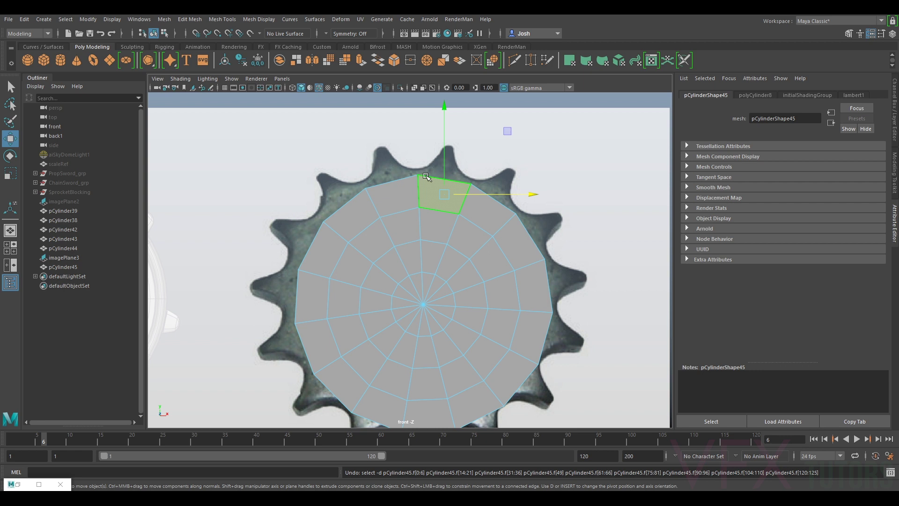
- Extrude the rim face beneath the tooth twice, the second time by about 0.49, and narrow the end with component-oriented scaling
key("ctrl+e")
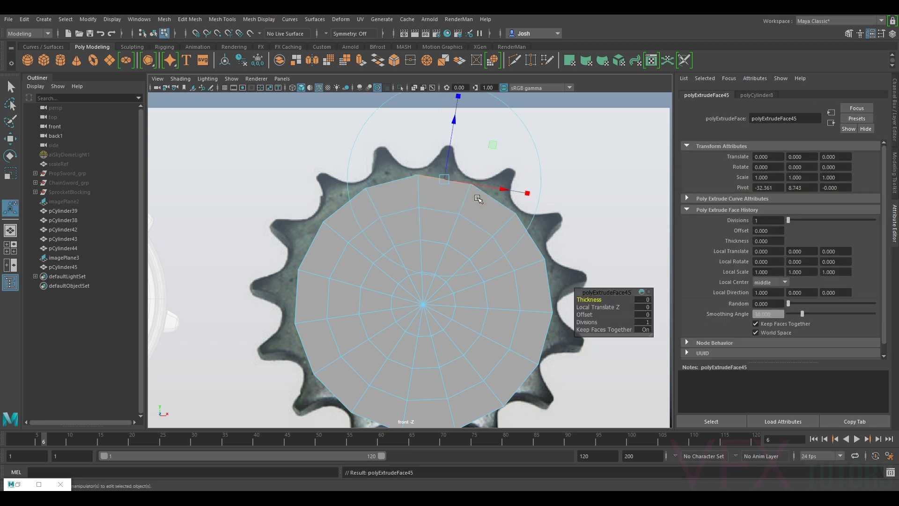
left_click_drag(448, 166, 451, 148)
key("ctrl+e")
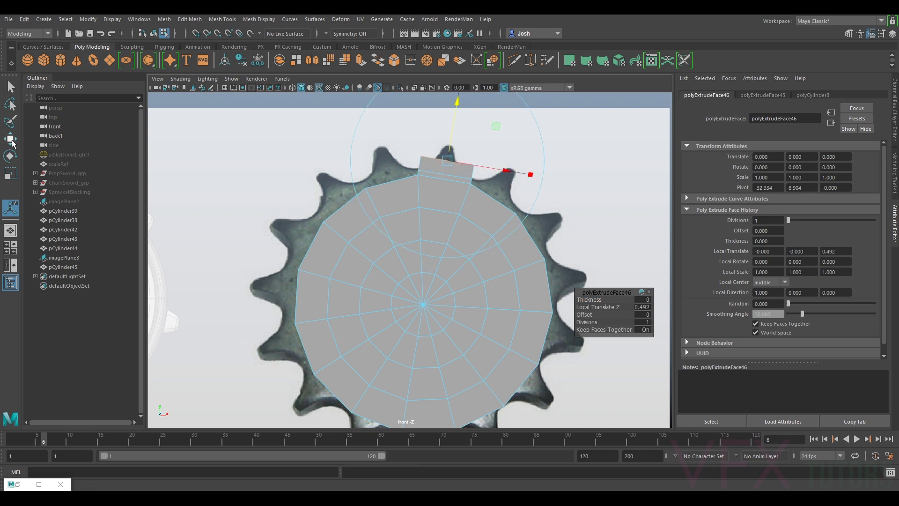
double_click(11, 173)
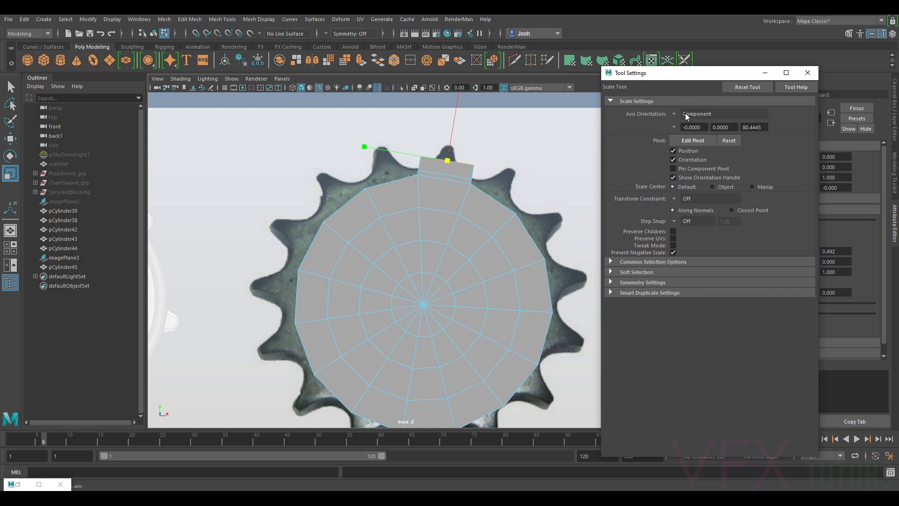
left_click_drag(365, 146, 411, 166)
- Turn on X-Ray shading and adjust the width of the extruded end to match the tooth in the reference image
left_click(180, 79)
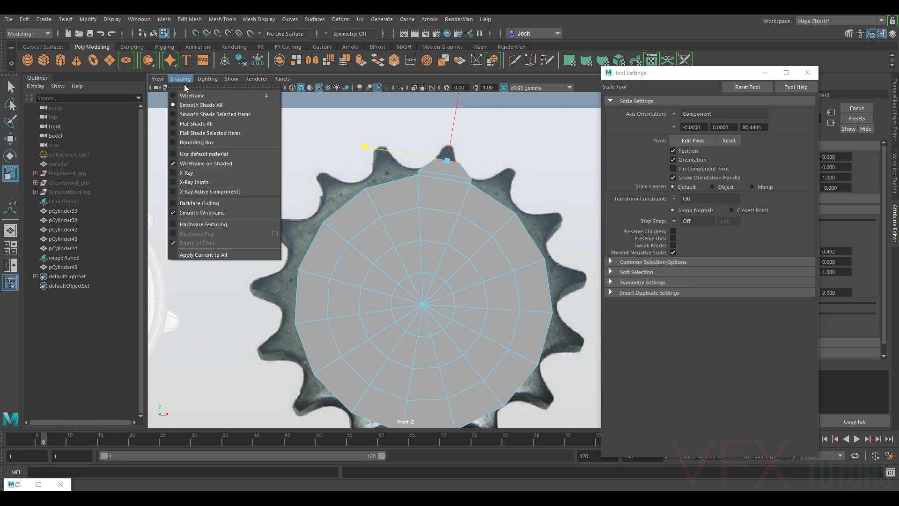
left_click(210, 173)
scroll(392, 195, "up", 3)
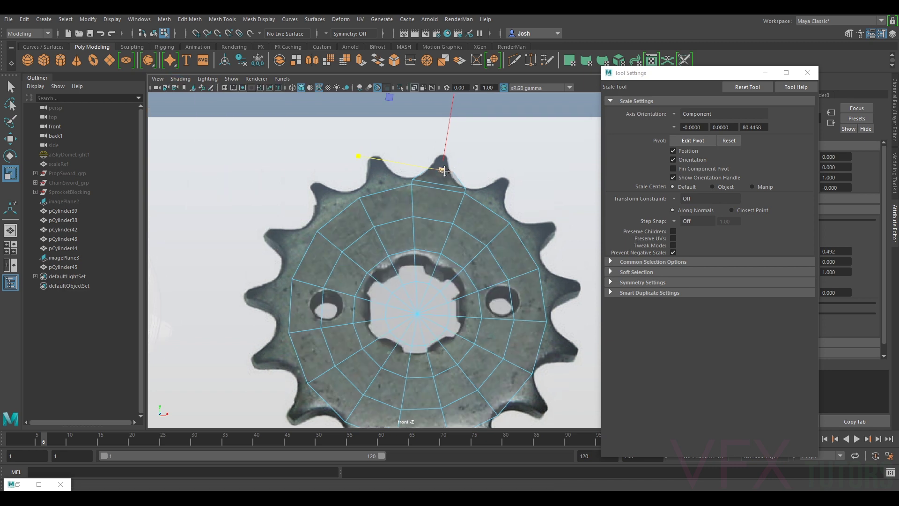
left_click(388, 192)
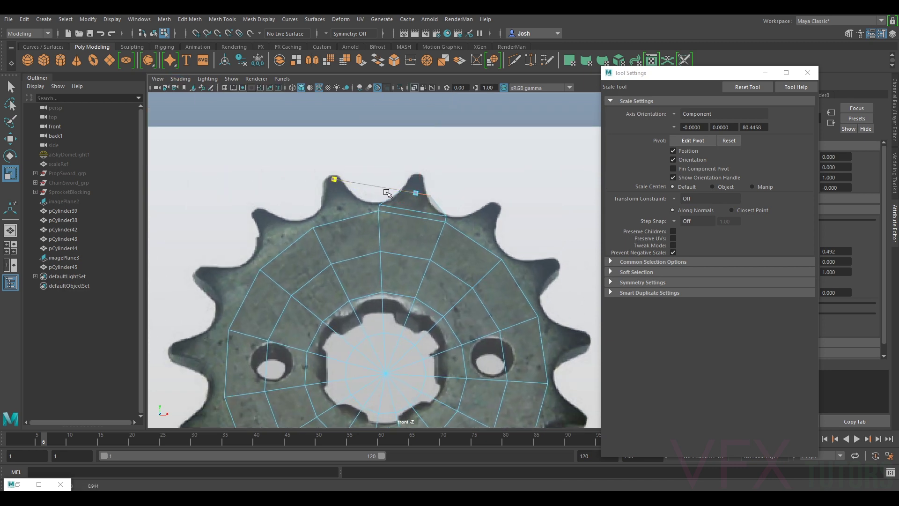
left_click(398, 199)
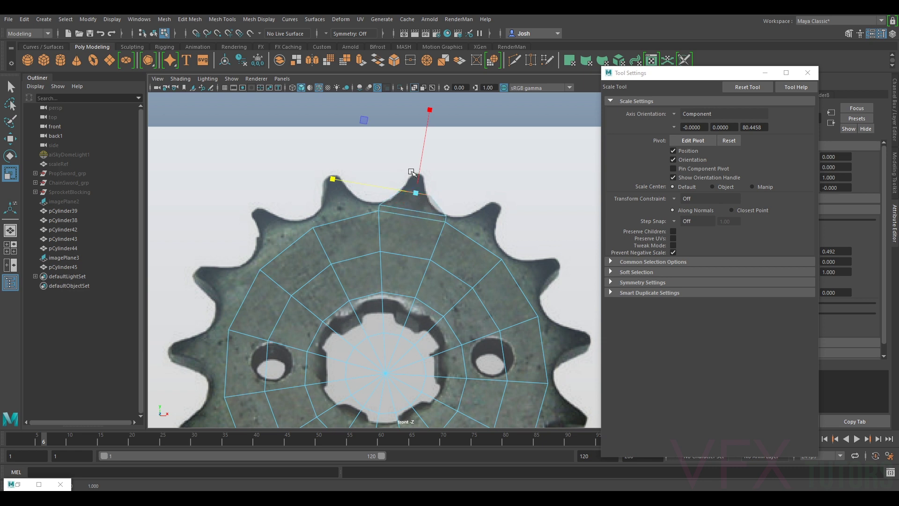
- Extrude the tooth end twice more, by about 0.33 and 0.17, narrowing it each time to follow the tip in the image
key("ctrl+e")
left_click_drag(417, 176, 426, 163)
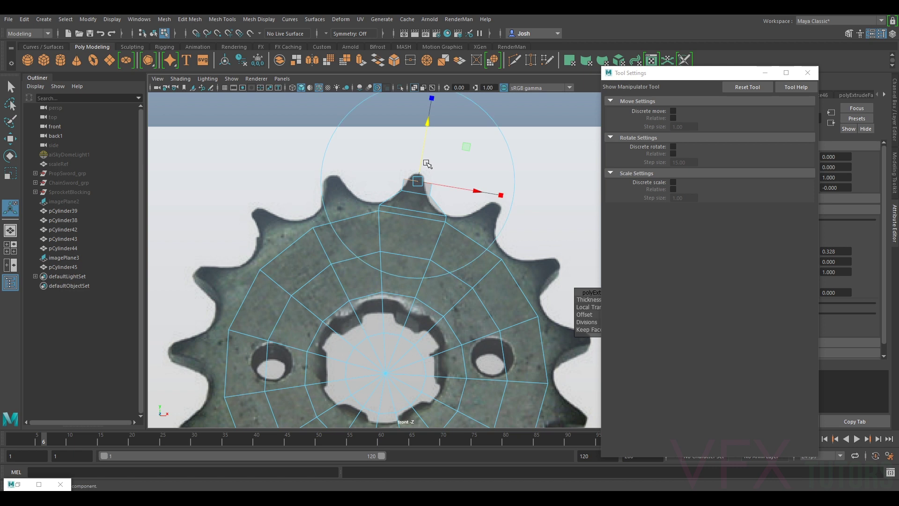
key("r")
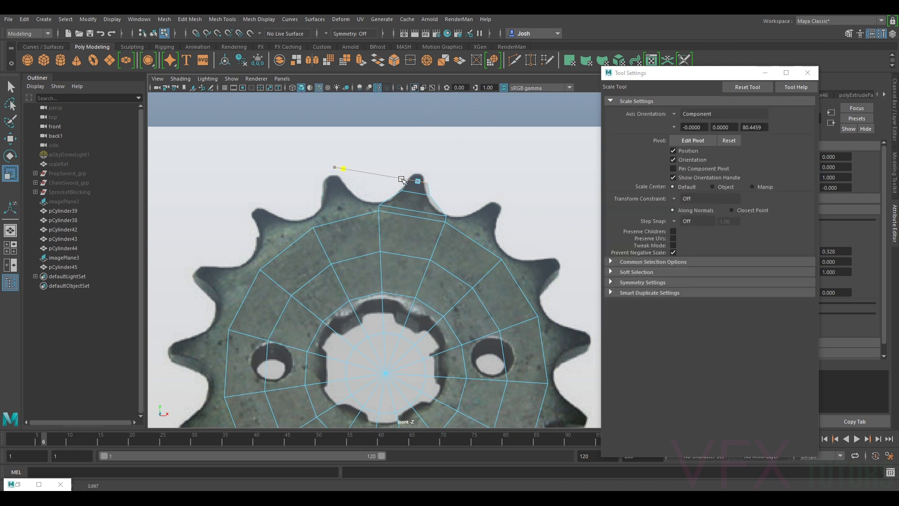
key("ctrl+e")
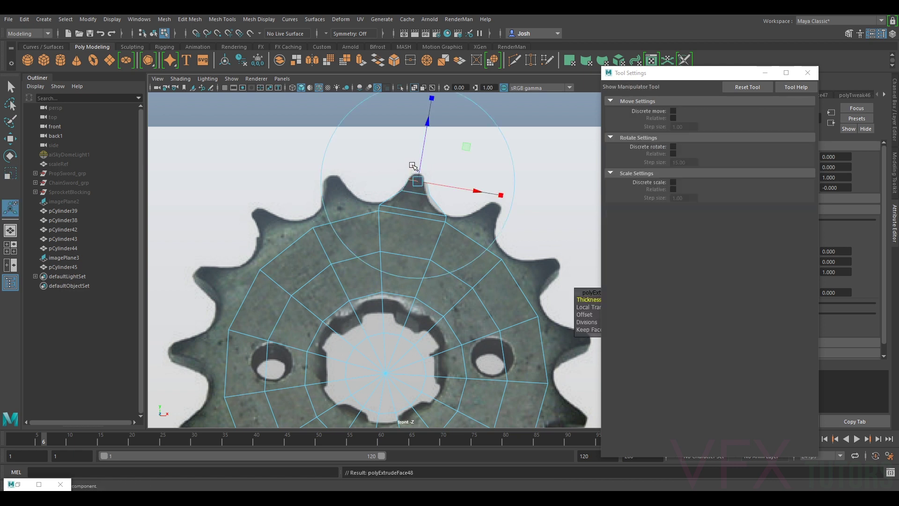
left_click_drag(426, 161, 427, 155)
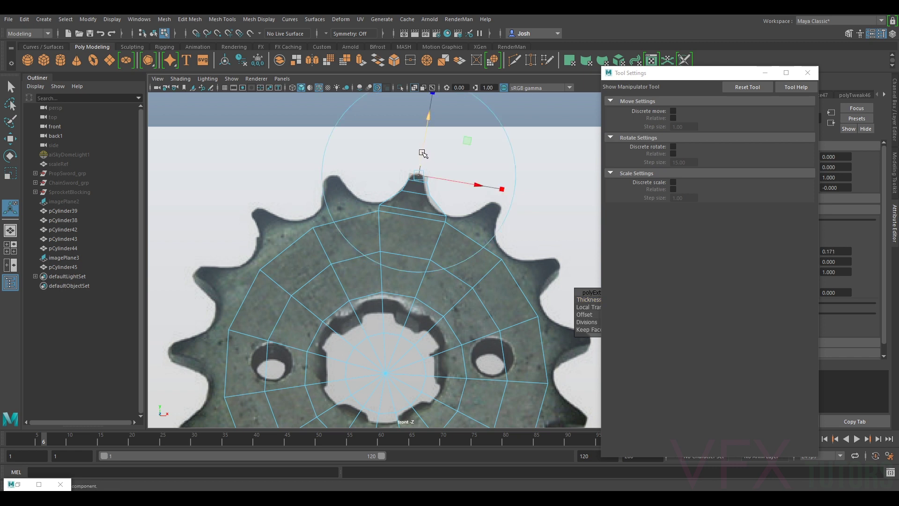
key("r")
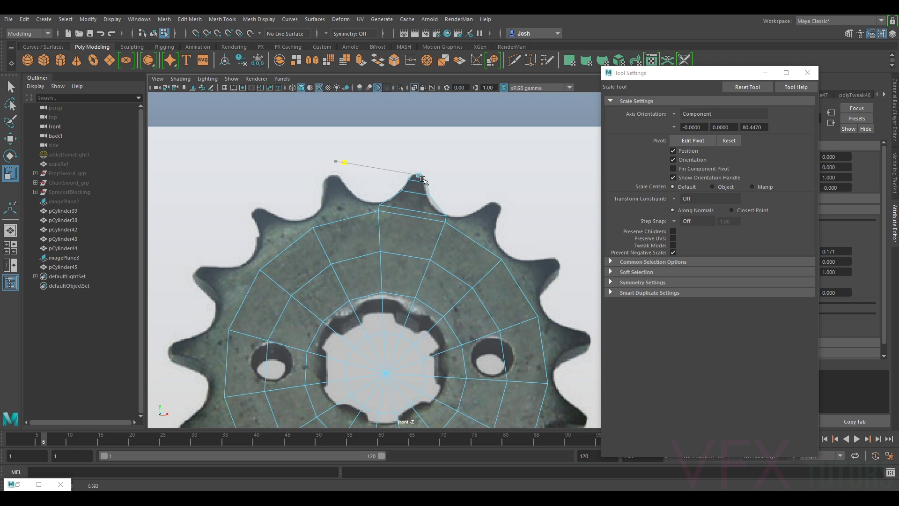
left_click_drag(431, 185, 429, 184)
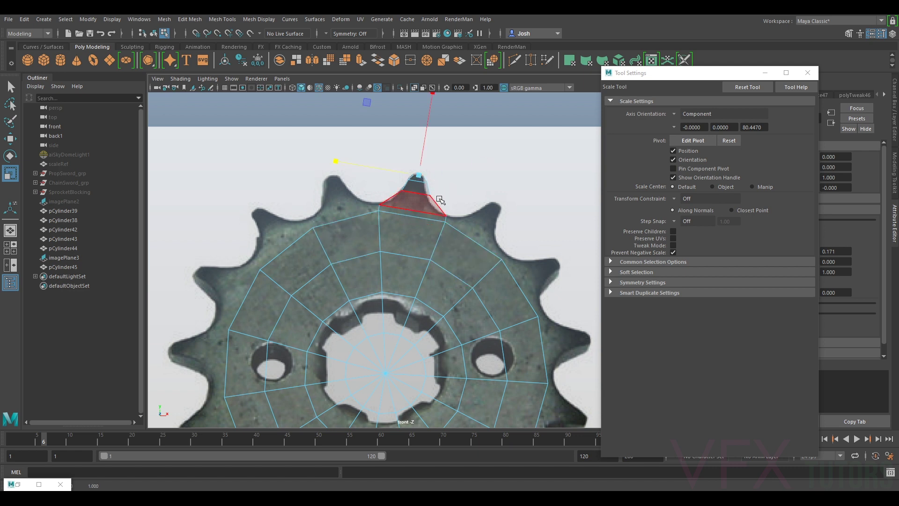
- Rotate the whole cylinder to about -3 degrees in Z to line the tooth up with the image, and close the tool settings
right_click_drag(418, 230, 462, 215)
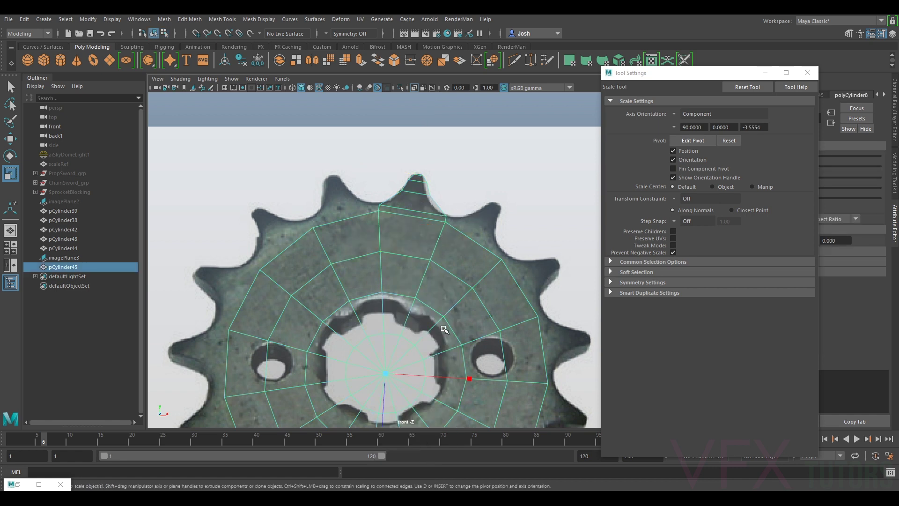
key("e")
left_click_drag(424, 302, 424, 296)
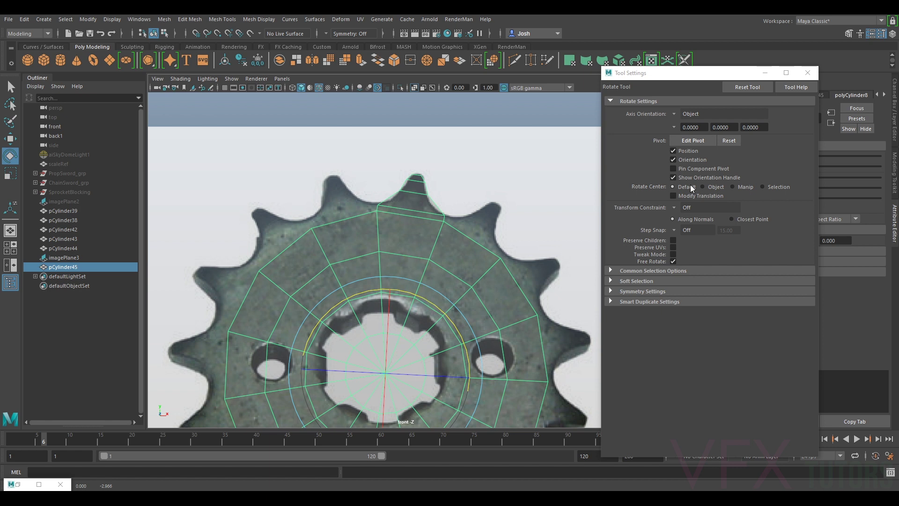
left_click(807, 73)
- Insert an edge loop across the tooth's wide base section with Multi-Cut and scale it narrower to follow the tooth's curved sides
left_click(893, 176)
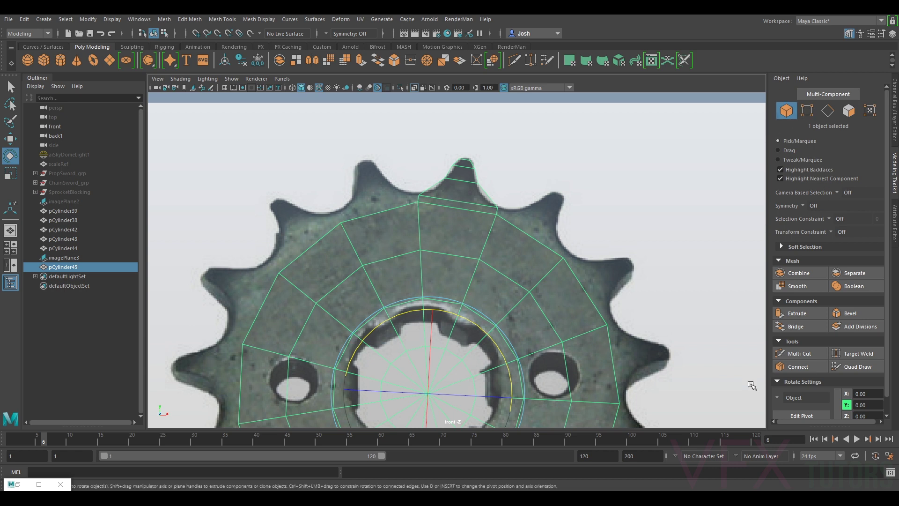
left_click(791, 358)
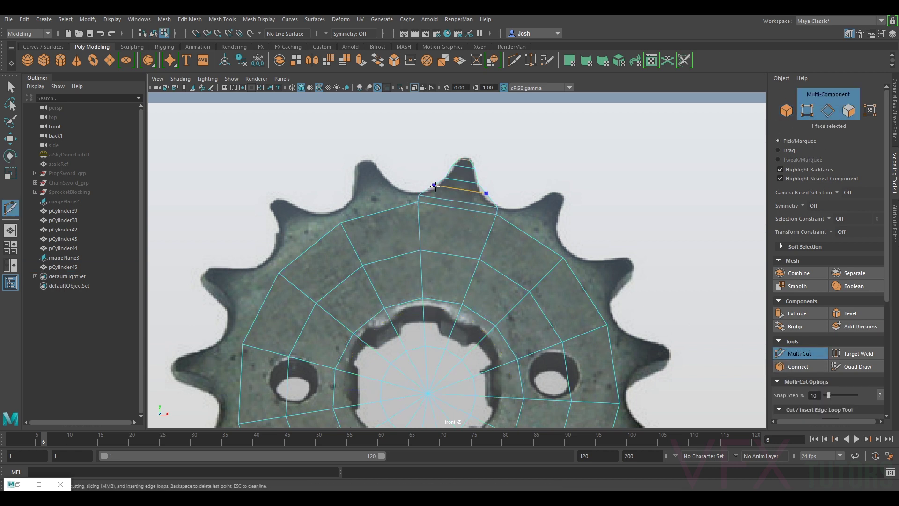
left_click(434, 189, "ctrl")
left_click(800, 359)
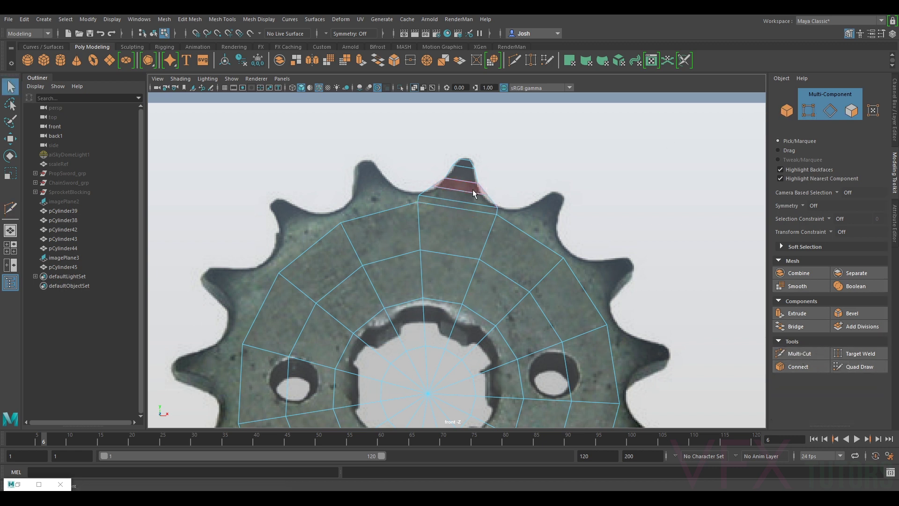
key("r")
left_click_drag(538, 201, 513, 201)
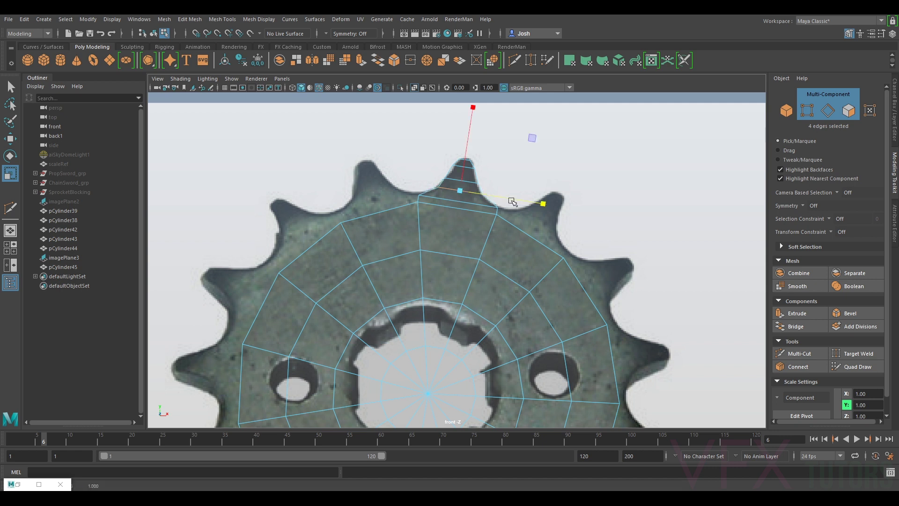
double_click(456, 172)
double_click(464, 170)
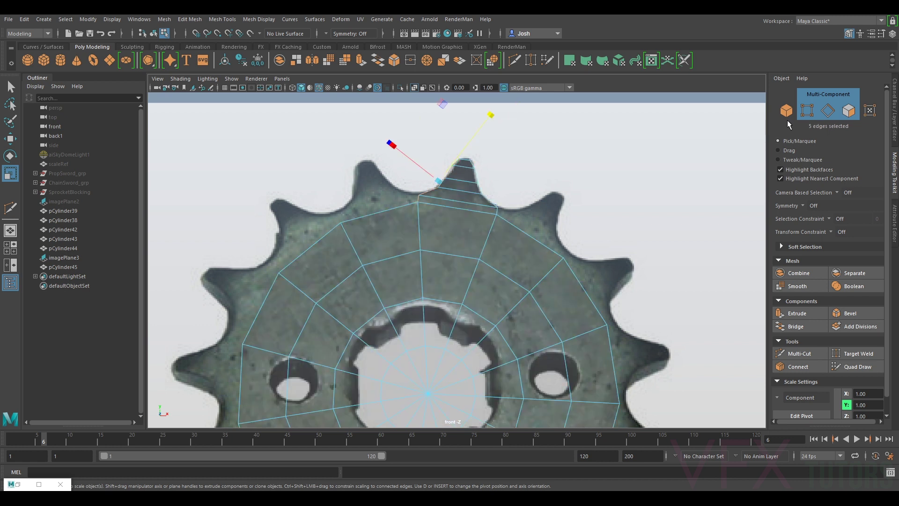
left_click(828, 110)
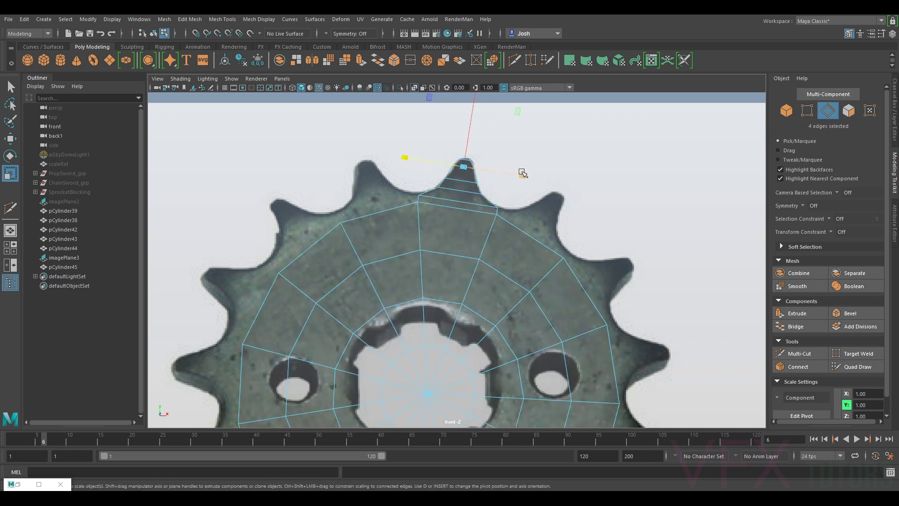
key("ctrl+z")
key("ctrl+z")
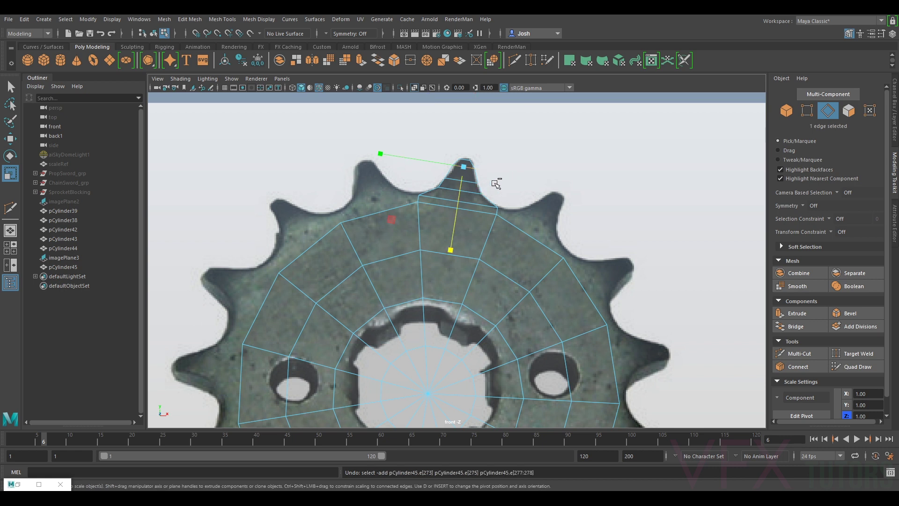
double_click(463, 170)
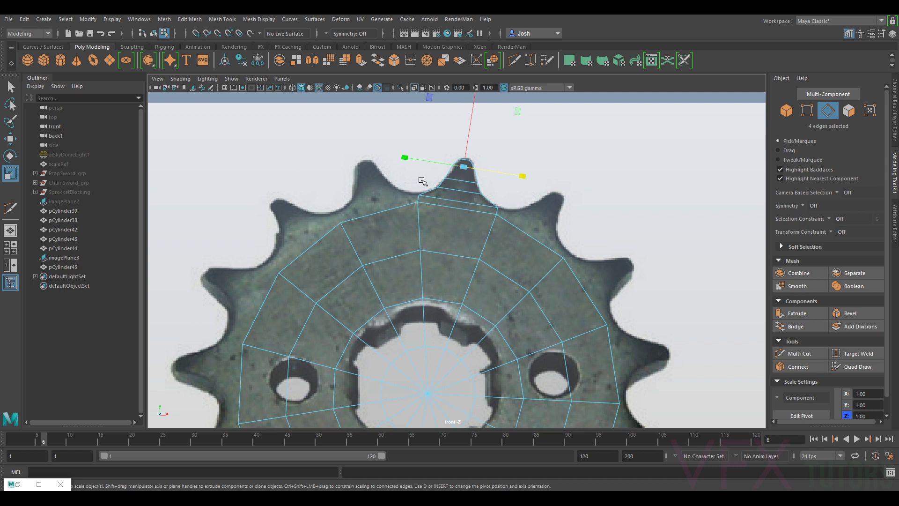
- Move the vertices on both sides of the tooth's tip to follow the tooth outline in the reference image
right_click_drag(452, 175, 403, 175)
scroll(475, 172, "up", 3)
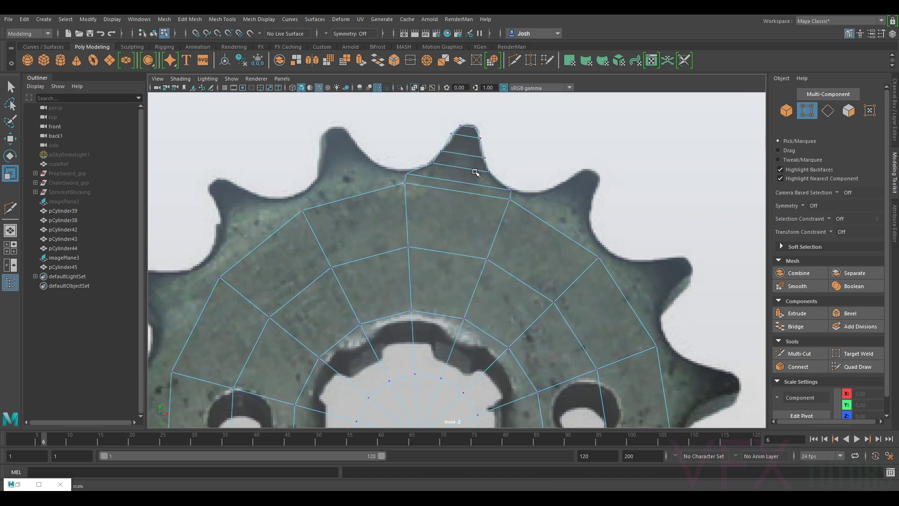
scroll(475, 172, "up", 4)
left_click_drag(457, 243, 436, 229)
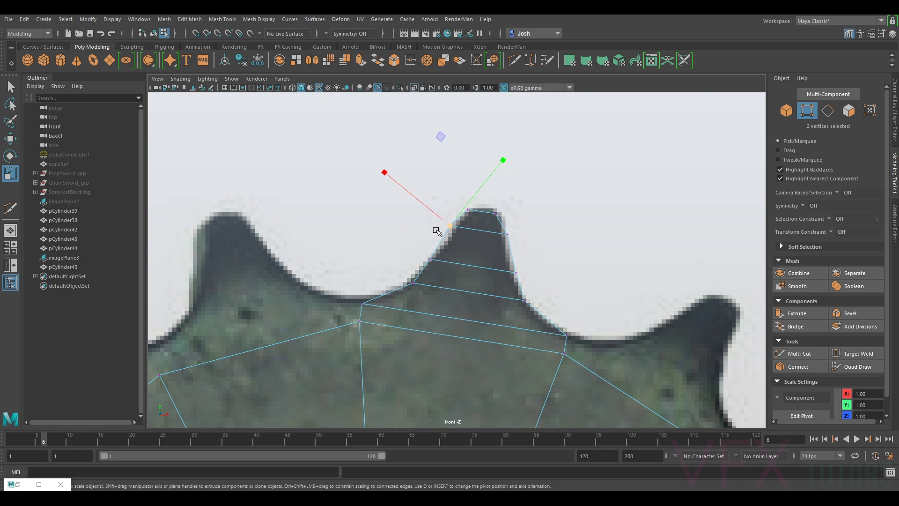
double_click(11, 174)
left_click(10, 139)
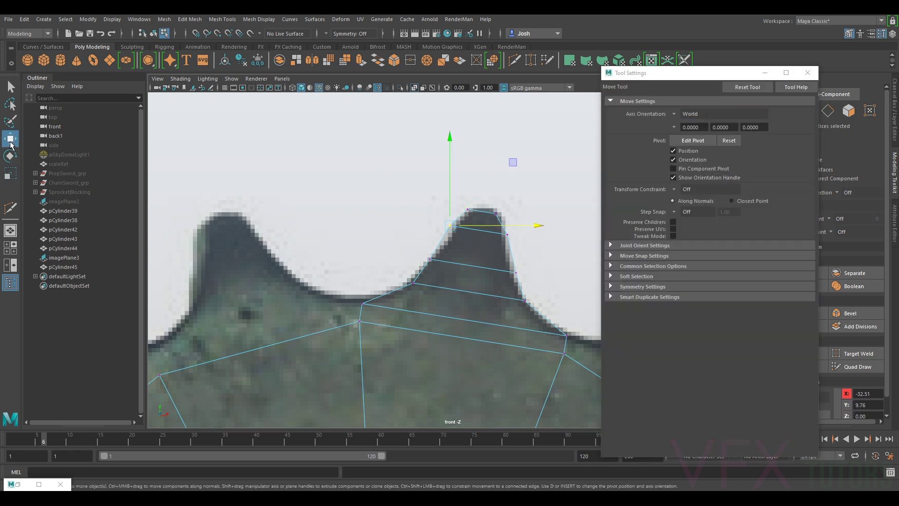
left_click(807, 72)
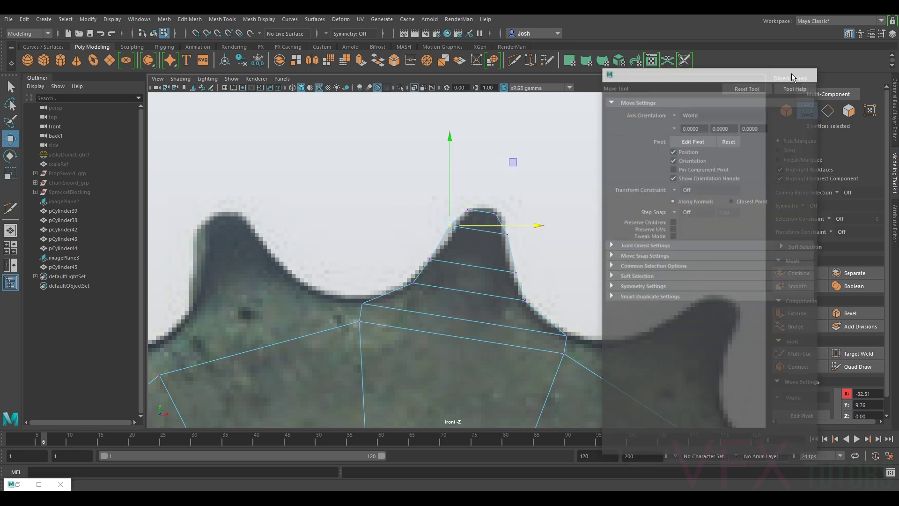
left_click_drag(451, 225, 453, 227)
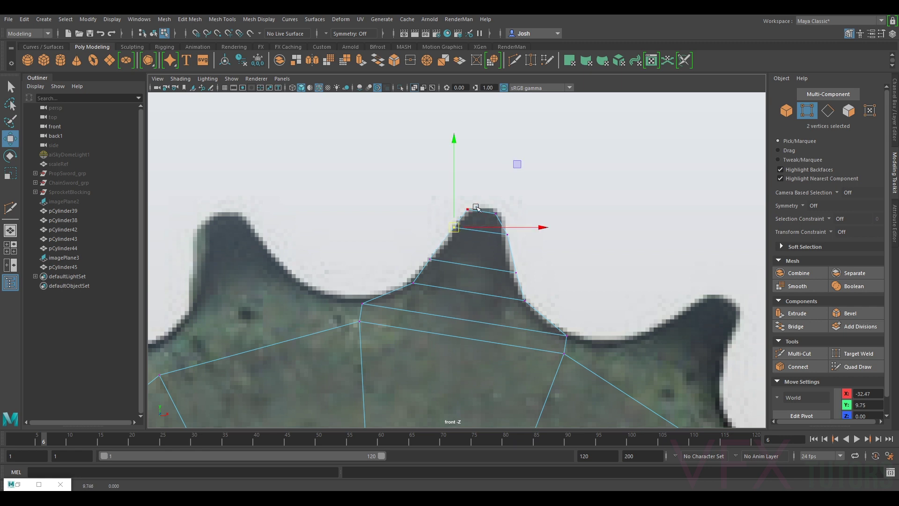
left_click(507, 234)
left_click_drag(506, 235, 504, 235)
left_click_drag(459, 199, 492, 218)
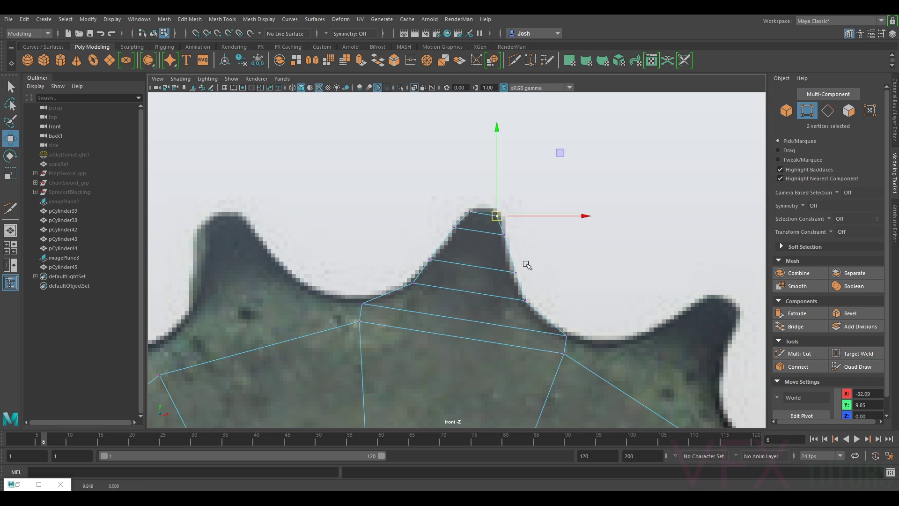
- Move the vertices on both sides of the tooth's middle section onto the curved flanks in the image
left_click(516, 272)
left_click_drag(516, 273, 433, 259)
left_click_drag(423, 295, 401, 279)
left_click_drag(413, 283, 411, 283)
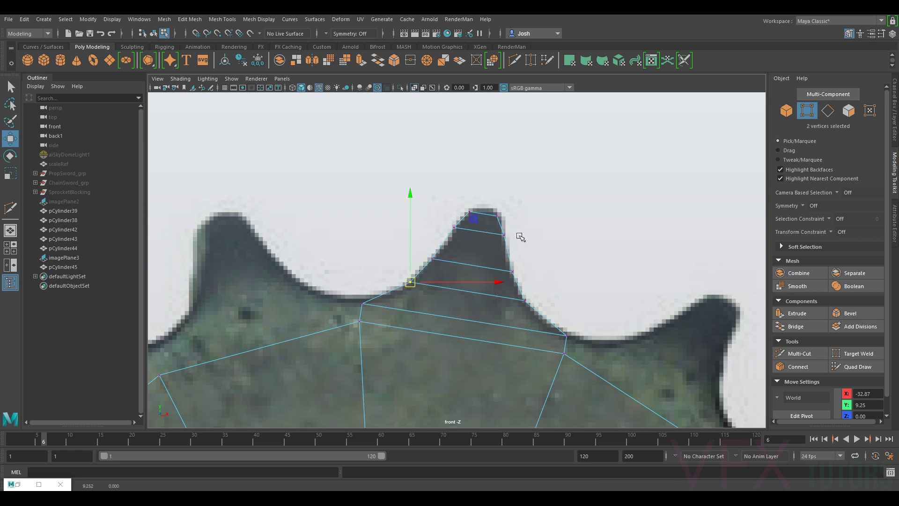
- Extrude the tooth's end face by about 0.05 and scale it narrower to round off the tip
left_click_drag(460, 202, 481, 224)
key("F11")
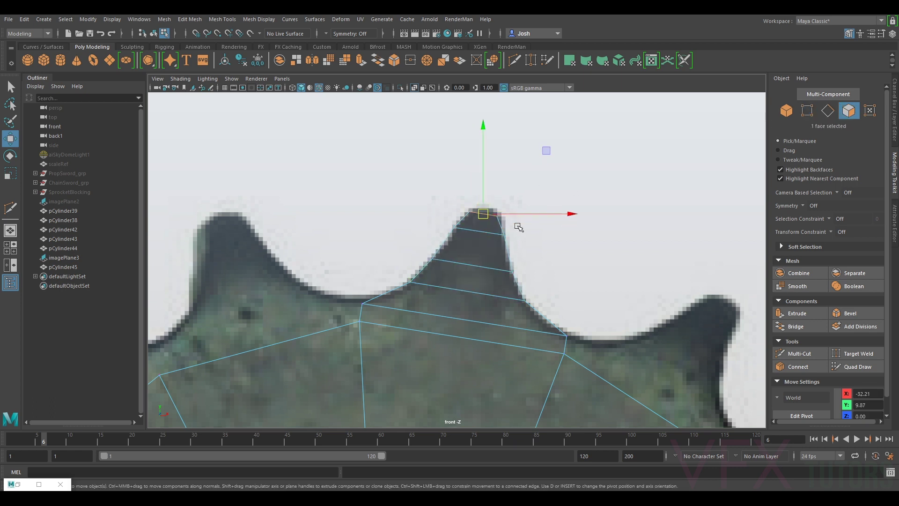
key("ctrl+e")
left_click_drag(487, 195, 488, 190)
key("r")
left_click_drag(401, 195, 408, 195)
left_click_drag(452, 217, 453, 218)
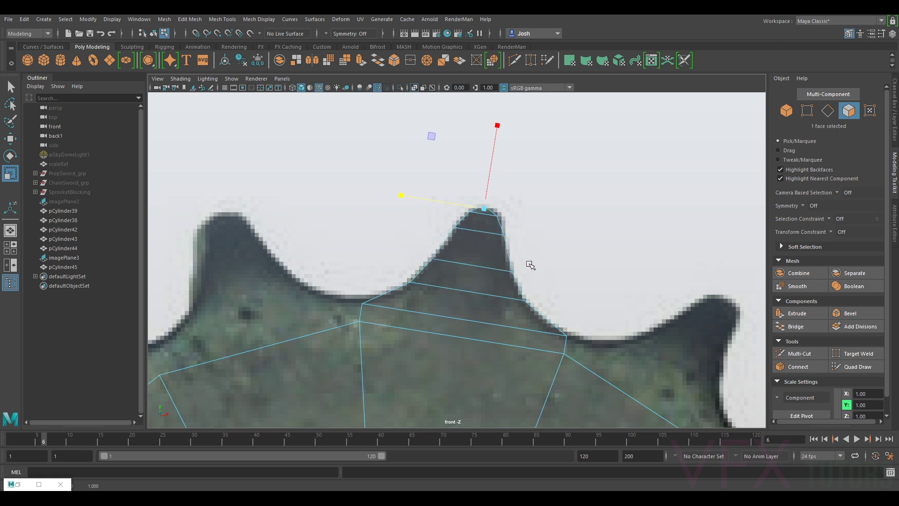
- Preview the tooth in smooth mesh display, and return to the unsmoothed cylinder in object mode
key("3")
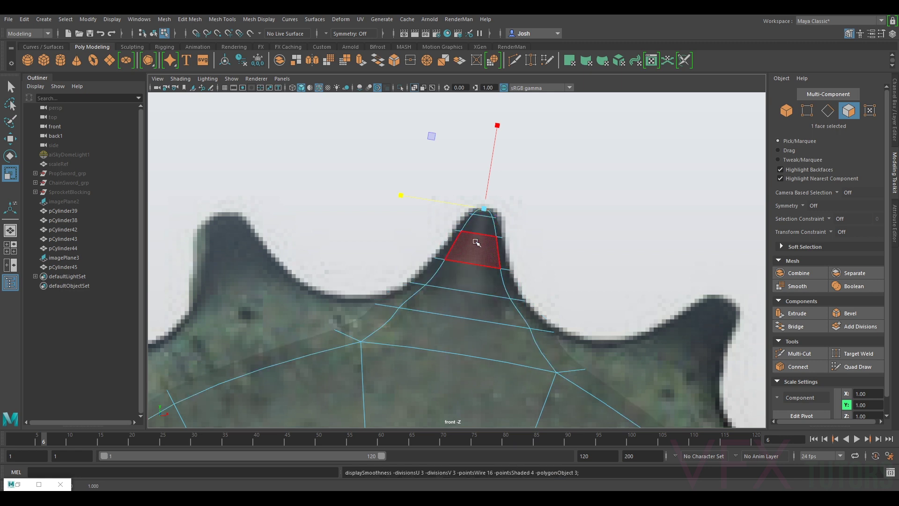
scroll(460, 283, "down", 5)
right_click_drag(449, 280, 484, 211)
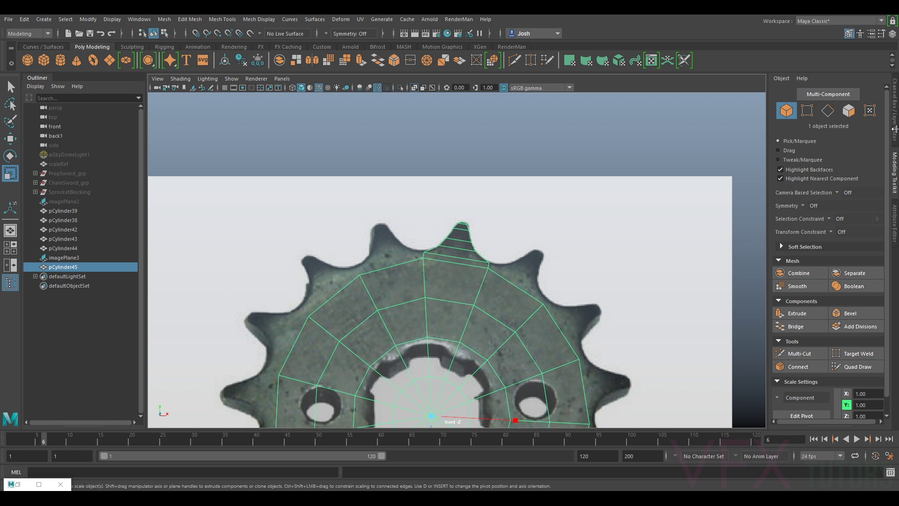
- Try resetting the cylinder's Z rotation to 0 and freezing its transformations, and undo both changes
left_click(894, 128)
double_click(861, 142)
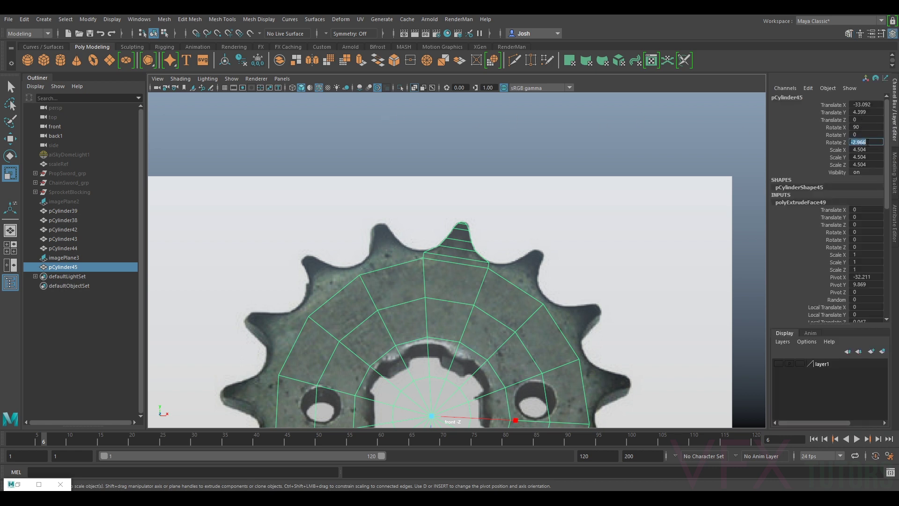
type("0")
key("Return")
double_click(865, 112)
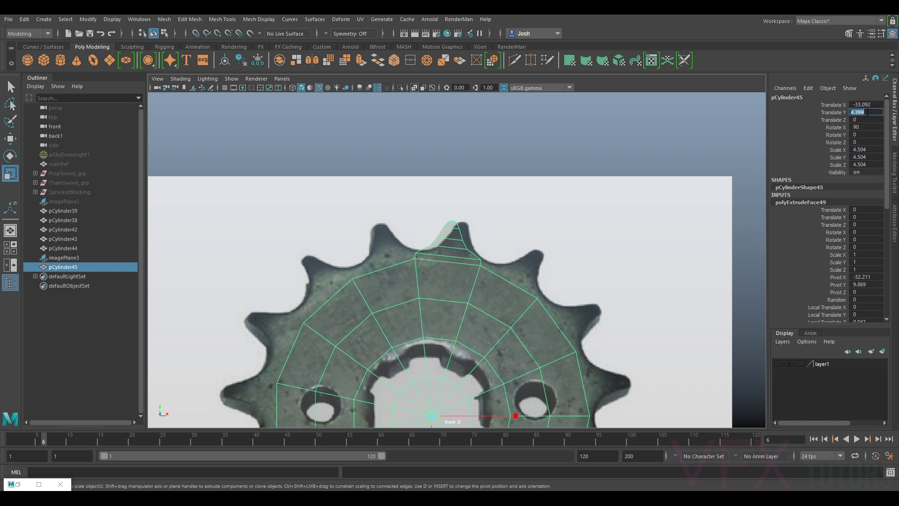
left_click(257, 60)
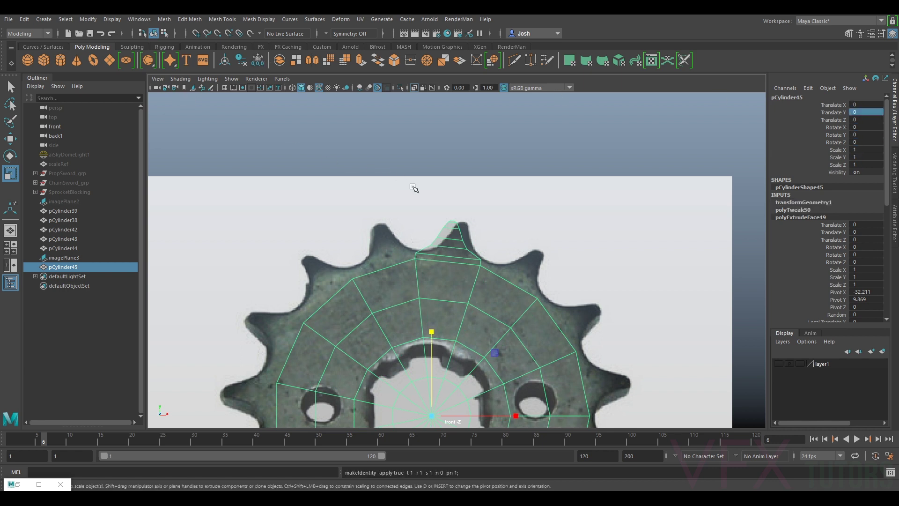
key("ctrl+z")
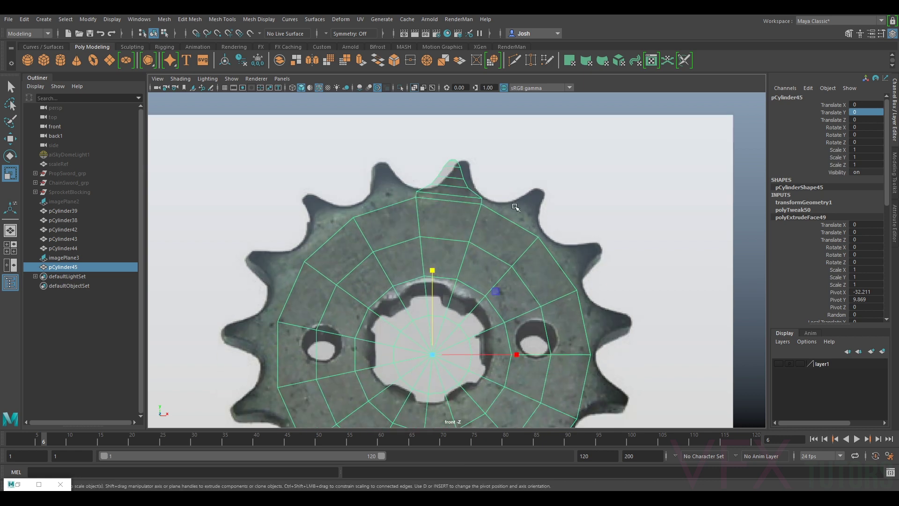
key("ctrl+z")
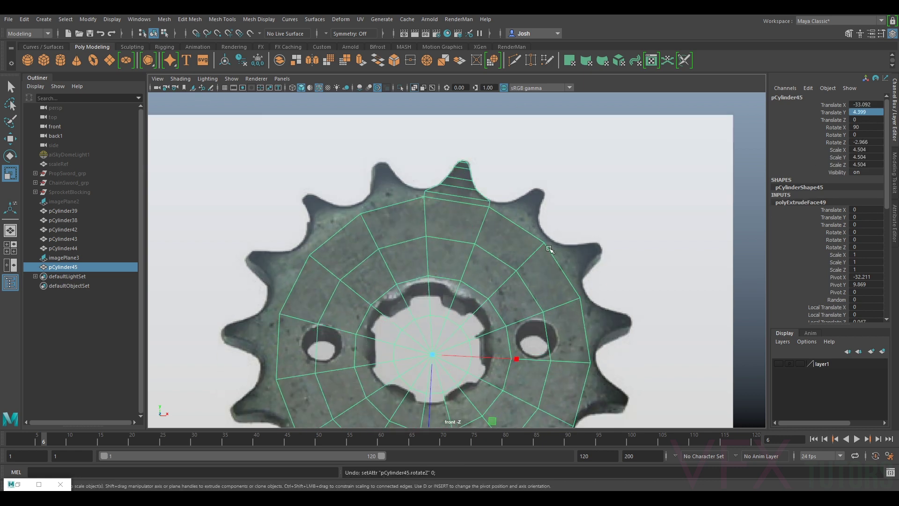
- Freeze the rotated cylinder's transformations, duplicate it, and hide the original pCylinder45
left_click(257, 60)
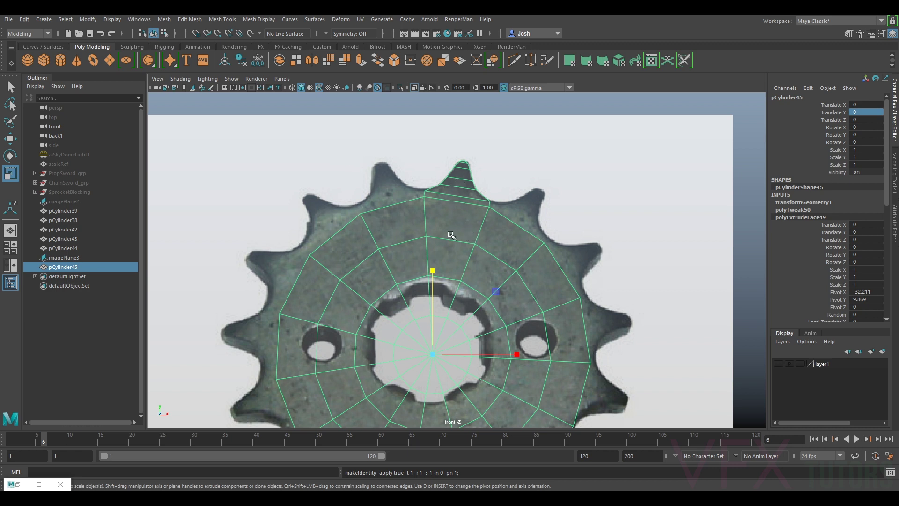
key("ctrl+d")
left_click(74, 267)
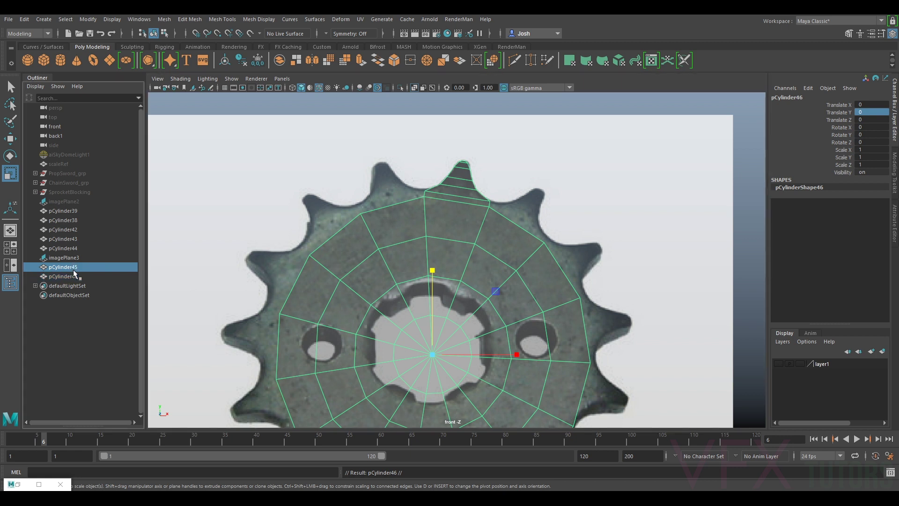
key("ctrl+h")
- Delete all disc faces of the duplicated cylinder so only the shaped tooth remains, and return it to object mode
left_click(423, 252)
right_click_drag(474, 231, 485, 253)
scroll(486, 252, "down", 5)
middle_click_drag(475, 341, 482, 266, "alt")
left_click_drag(330, 354, 589, 167)
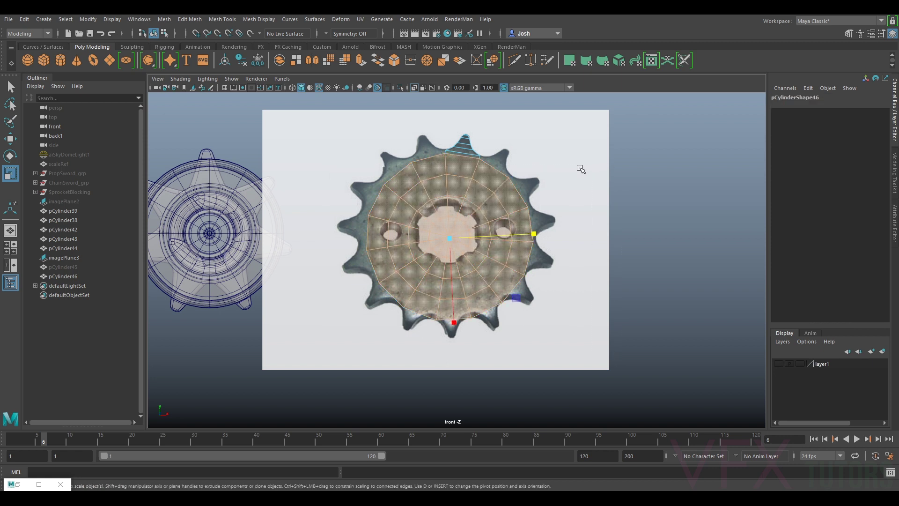
key("Delete")
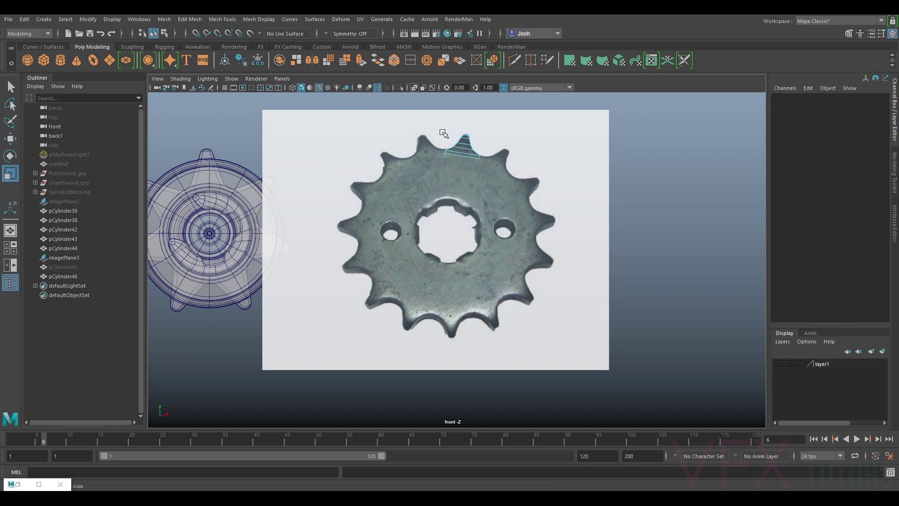
scroll(441, 131, "up", 3)
middle_click_drag(444, 141, 450, 190, "alt")
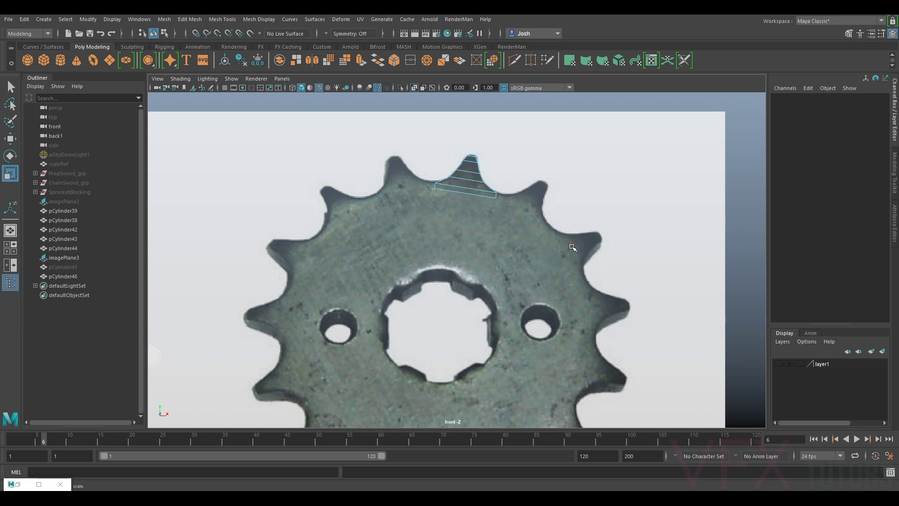
scroll(596, 308, "down", 2)
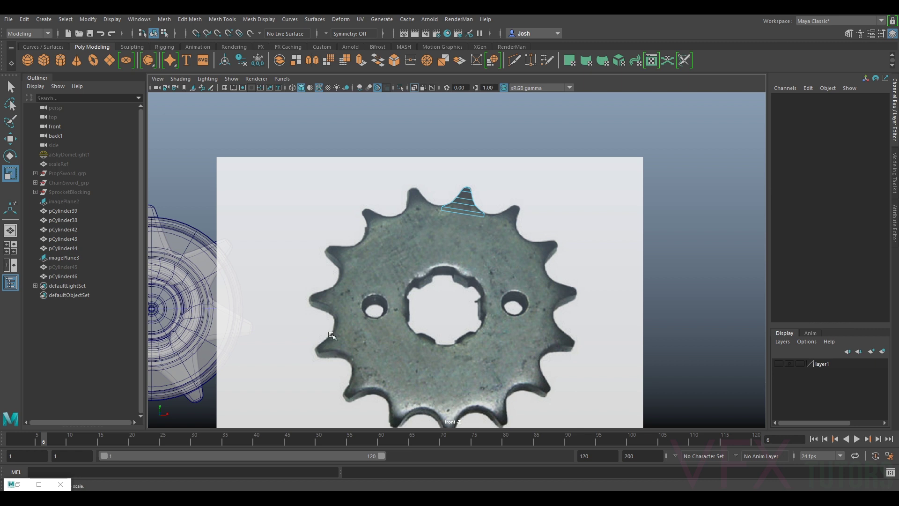
right_click_drag(463, 197, 311, 346)
- Open the Calculator app to work out the rotation angle between neighbouring sprocket teeth
key("super")
type("a")
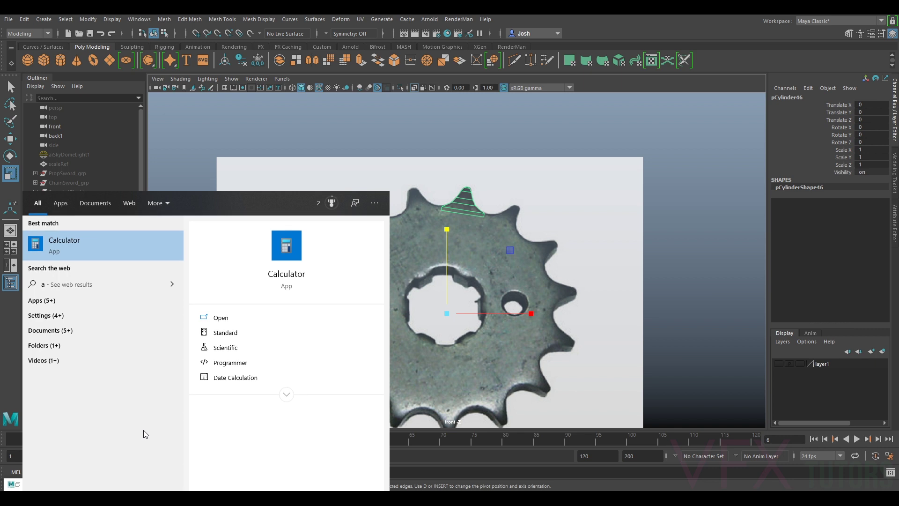
left_click(121, 239)
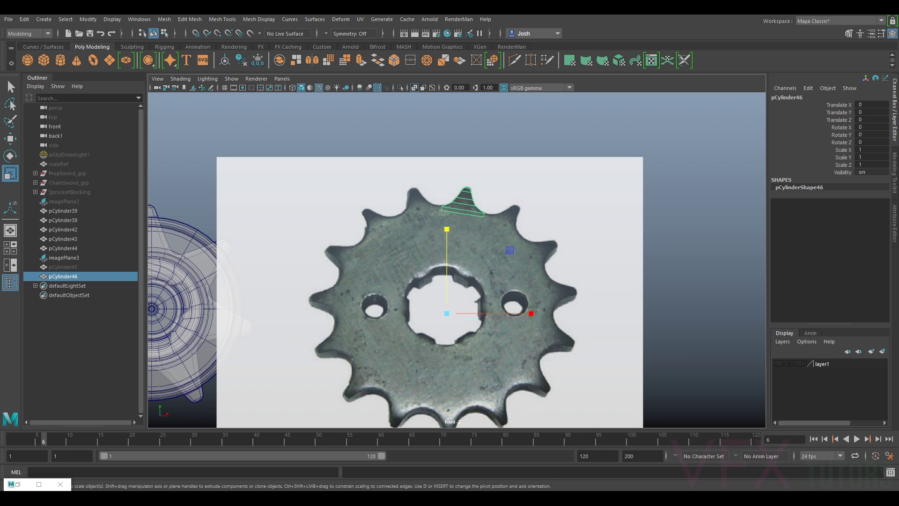
mouse_move(898, 173)
left_mouse_down()
mouse_move(791, 171)
mouse_move(898, 169)
left_mouse_up()
- Reset the Duplicate Special options and create 14 copies of the tooth, each rotated 24 degrees in Z
left_click(26, 20)
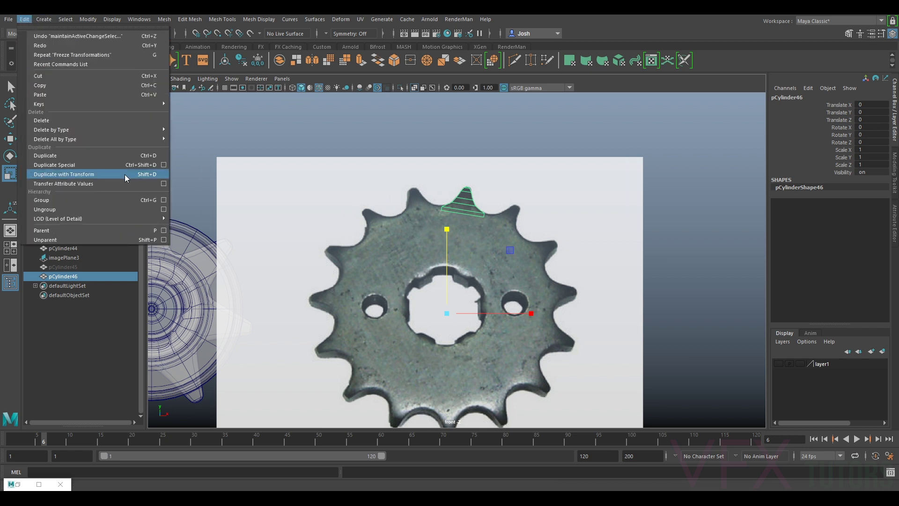
left_click(163, 166)
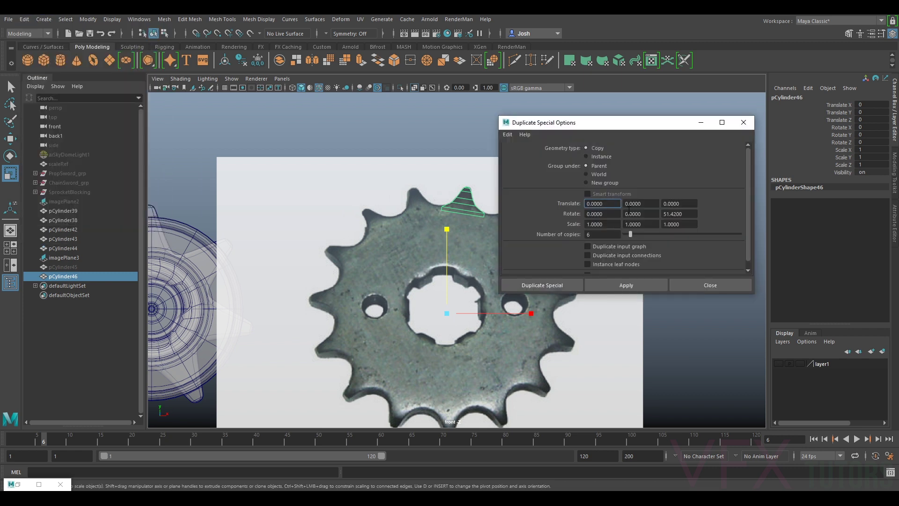
left_click(507, 134)
left_click(539, 152)
left_click(686, 213)
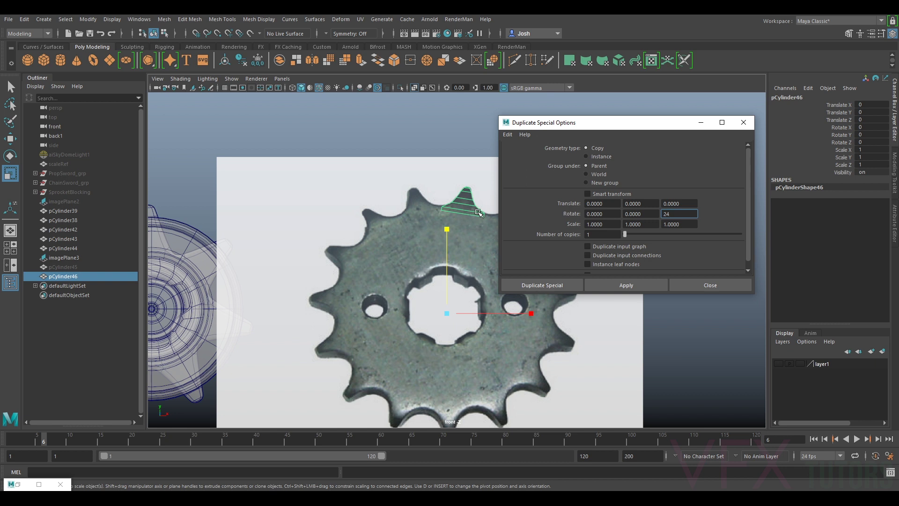
left_click(594, 235)
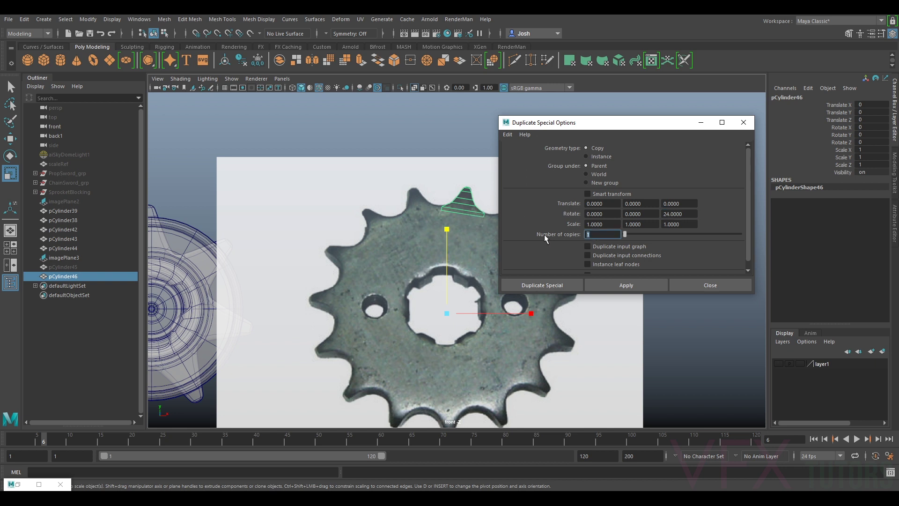
left_click(564, 285)
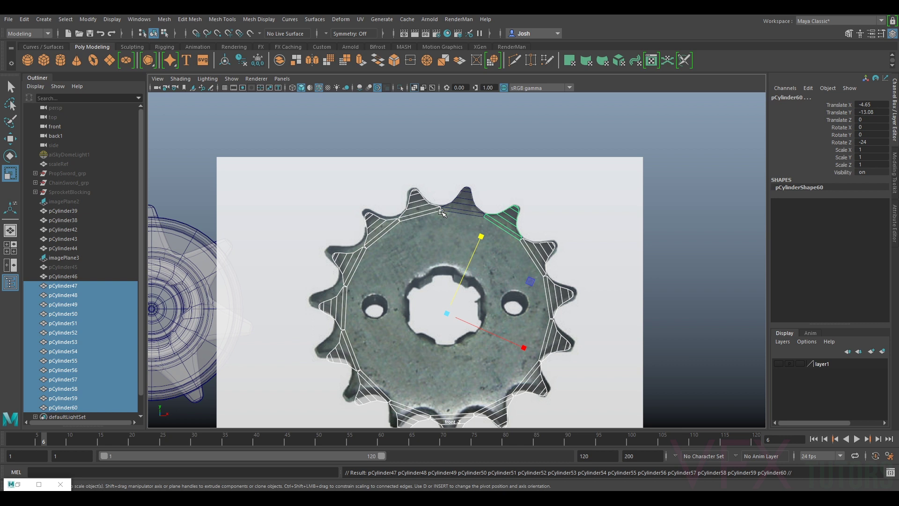
- Combine the original tooth and its 14 copies into one mesh, with its history deleted and its pivot centered
scroll(442, 212, "down", 1)
scroll(511, 213, "down", 2)
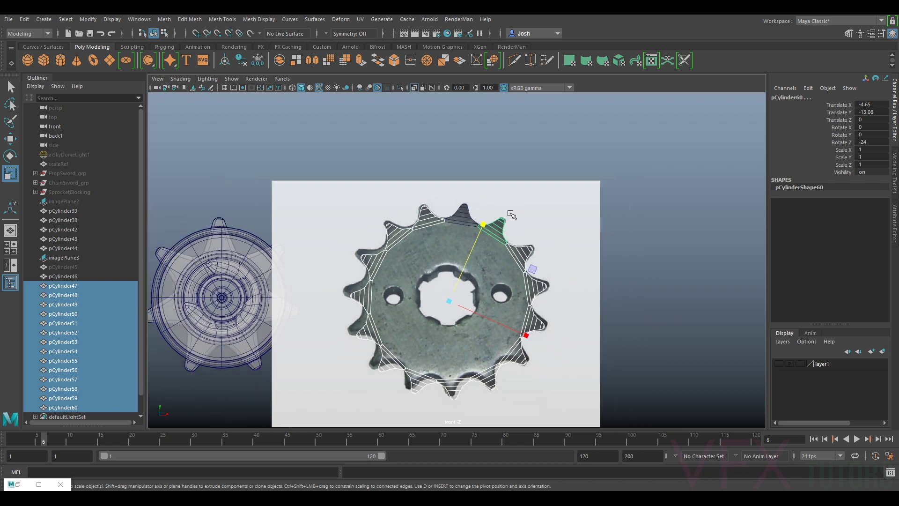
left_click(54, 276, "ctrl")
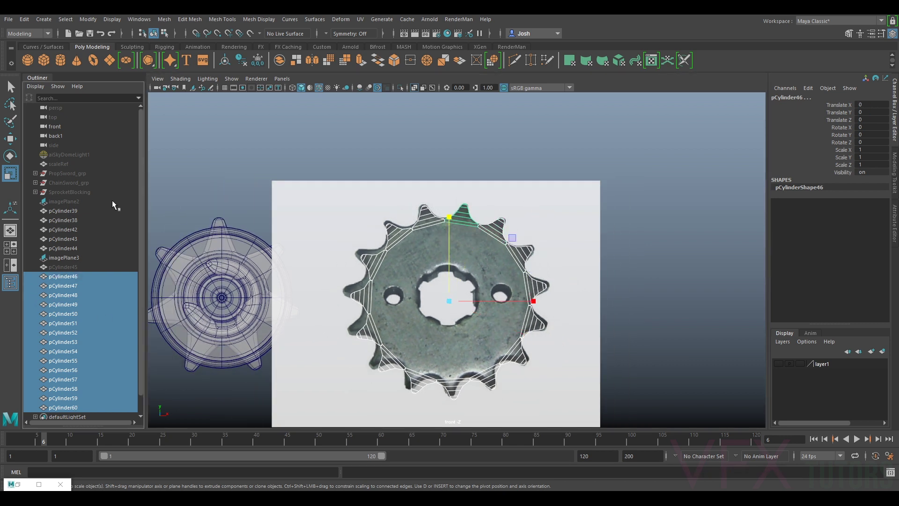
left_click(165, 19)
left_click(185, 44)
key("w")
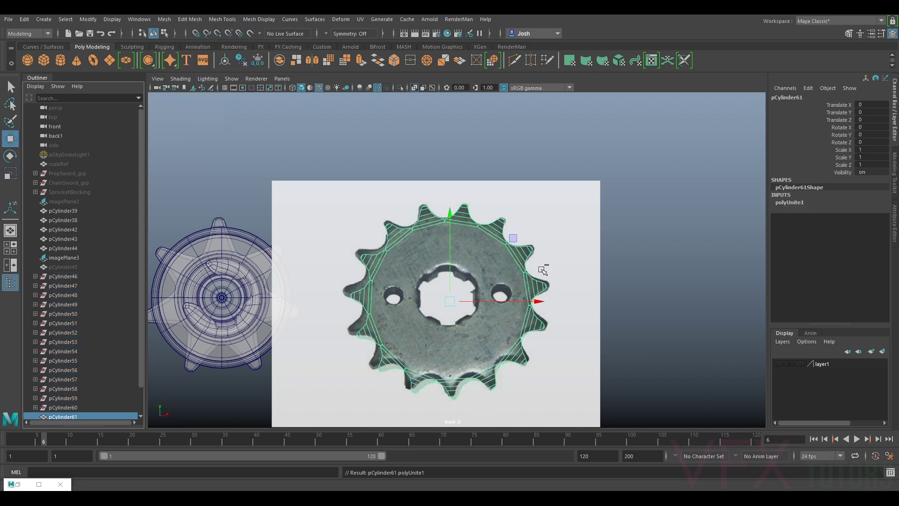
left_click(229, 63)
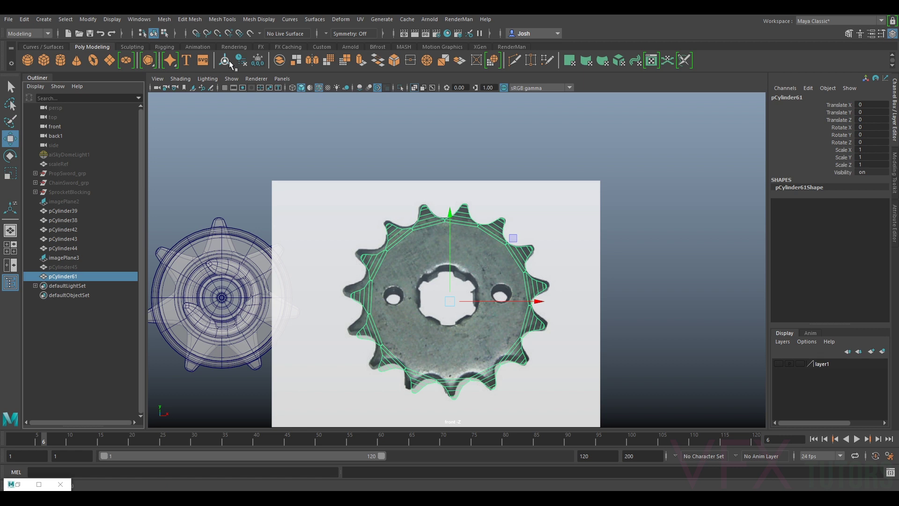
- Undo the pivot centering and history deletion on the combined ring, and delete its construction history again
key("e")
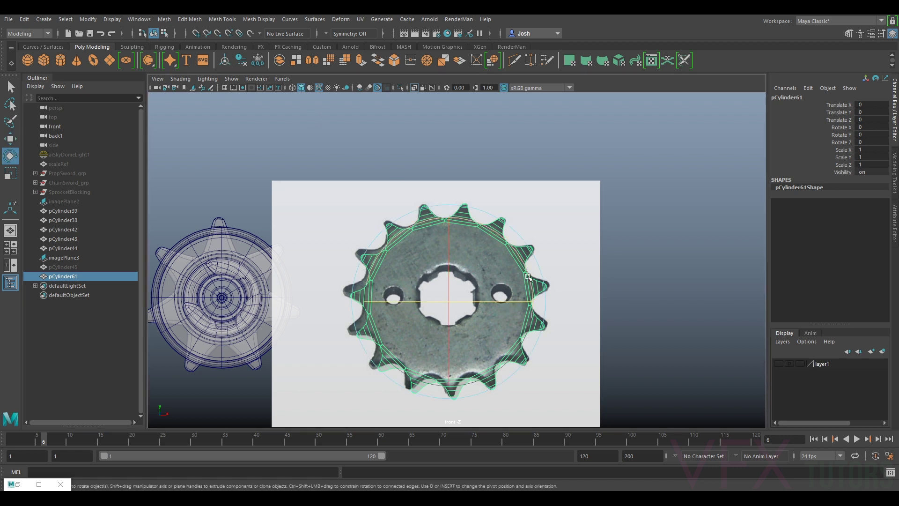
left_click_drag(517, 247, 394, 267)
key("ctrl+z")
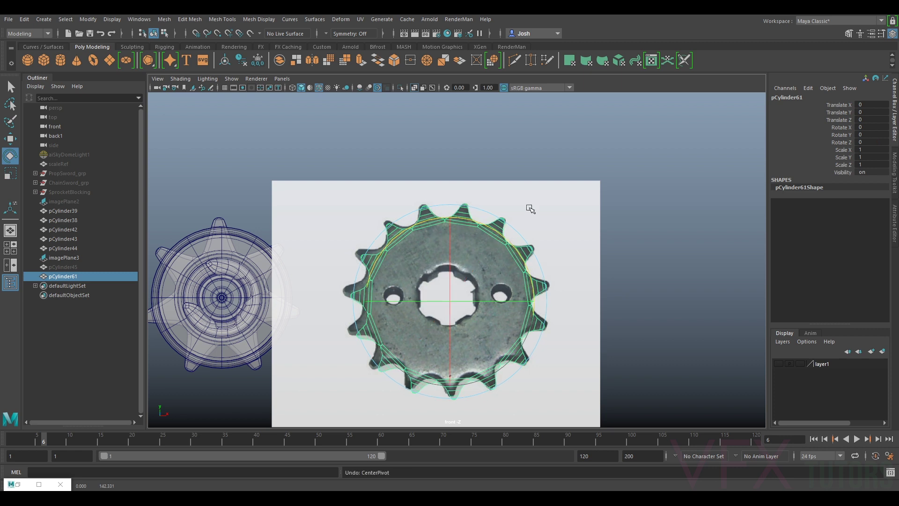
key("ctrl+z")
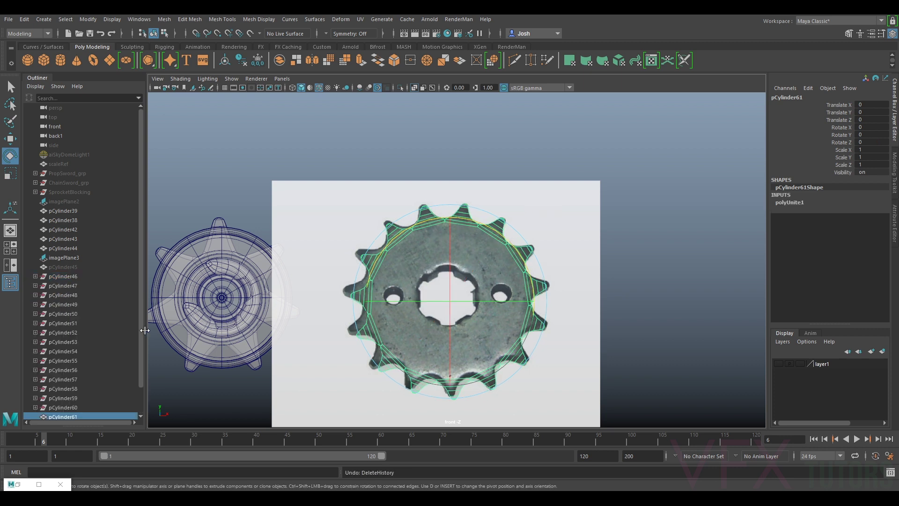
left_click(241, 61)
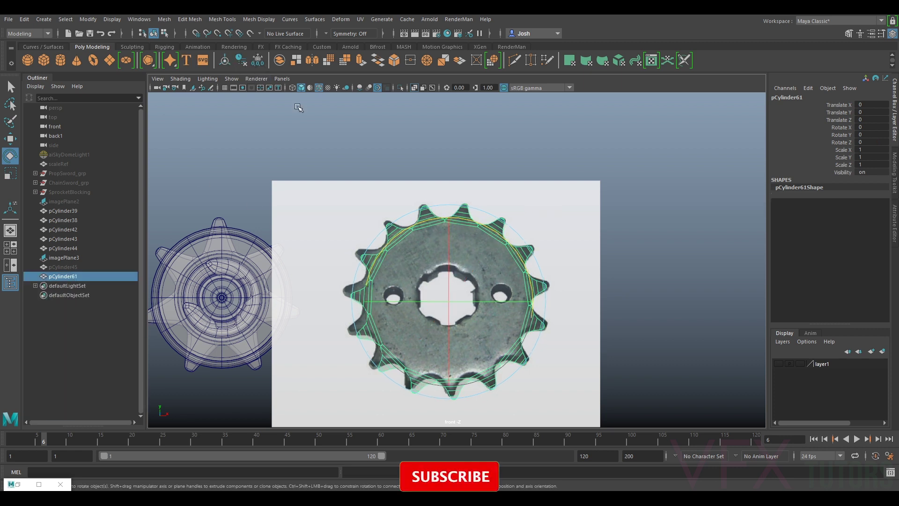
- Toggle the visibility of the hidden original cylinder pCylinder45
left_click(77, 266)
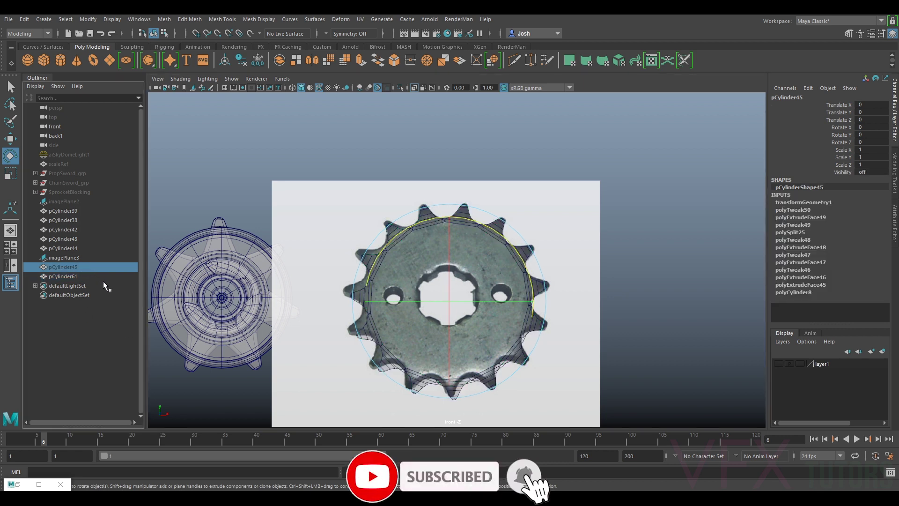
key("shift+h")
scroll(476, 212, "up", 2)
right_click_drag(475, 215, 521, 202)
left_click(518, 220)
left_click(512, 229)
left_click(512, 231)
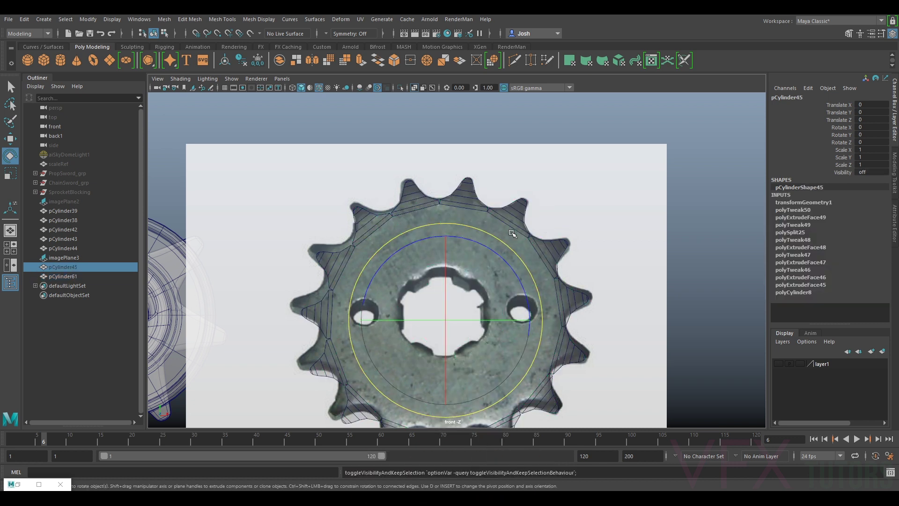
- Try moving the inner corner vertex where two upper teeth of the combined ring meet
left_click(522, 227)
right_click_drag(521, 227, 476, 224)
scroll(458, 212, "up", 8)
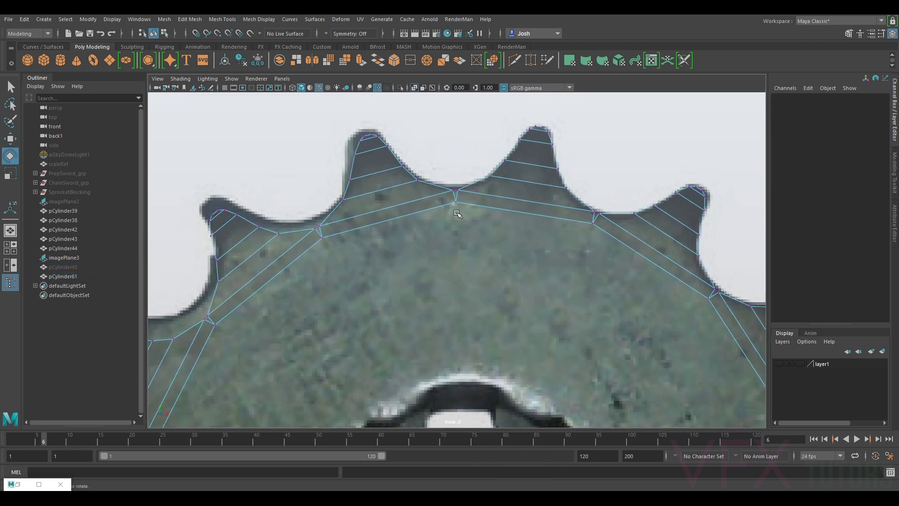
scroll(457, 212, "down", 10)
scroll(445, 213, "up", 8)
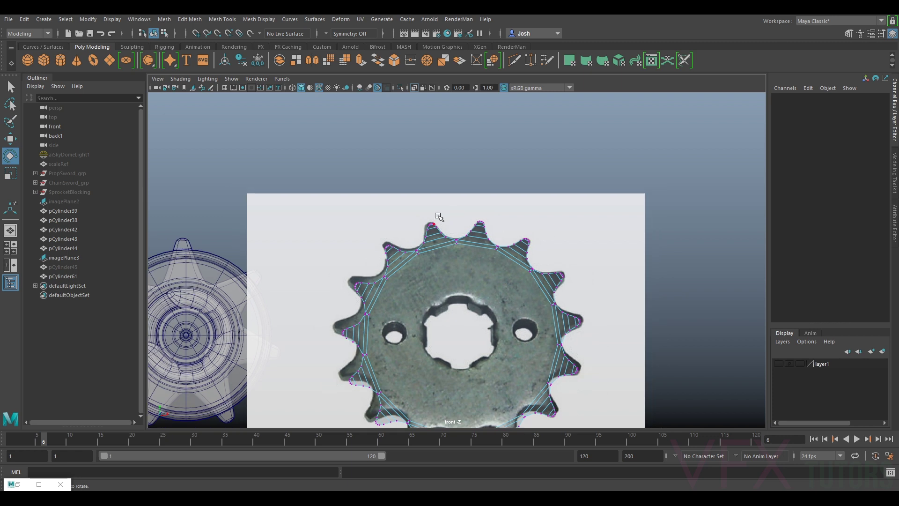
scroll(457, 229, "up", 3)
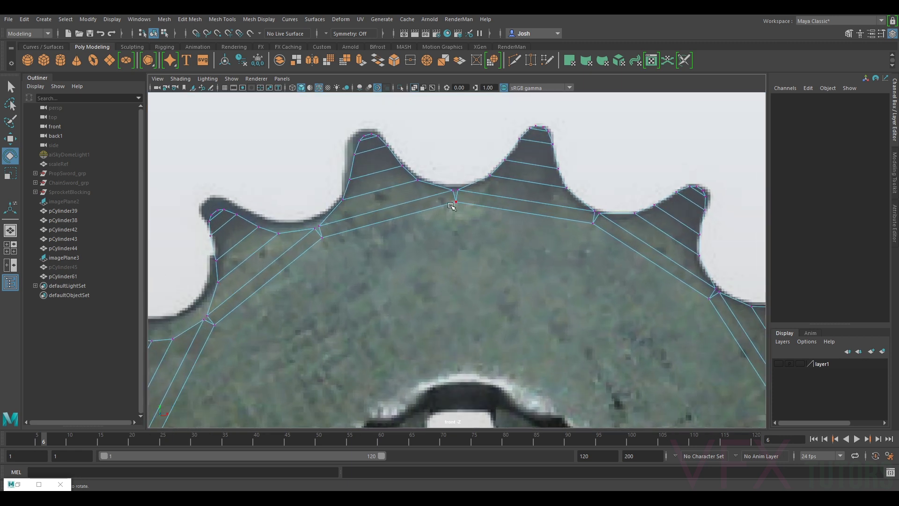
left_click(452, 204)
key("w")
left_click_drag(478, 201, 471, 203)
key("ctrl+z")
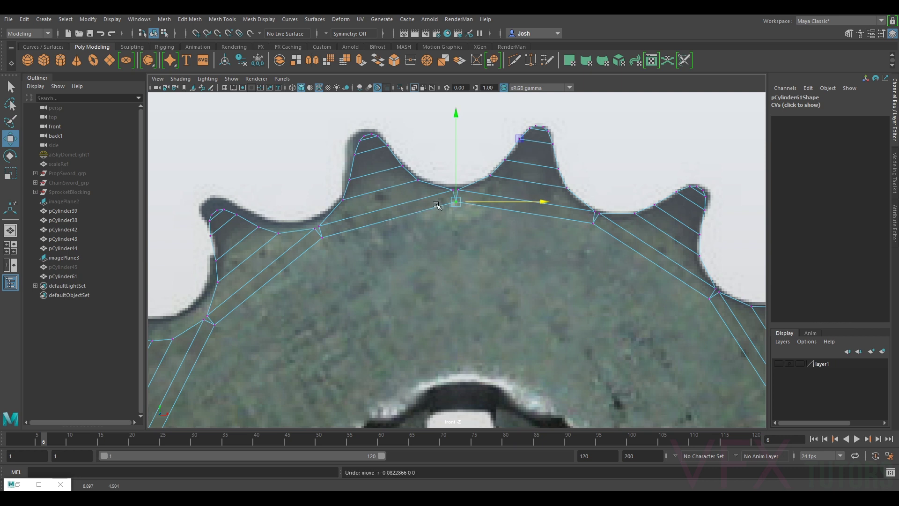
- Undo the combining and the radial duplication, going back to the single tooth pCylinder46
key("ctrl+z")
key("ctrl+z")
key("ctrl+z")
key("ctrl+z")
key("ctrl+z")
key("ctrl+z")
key("ctrl+z")
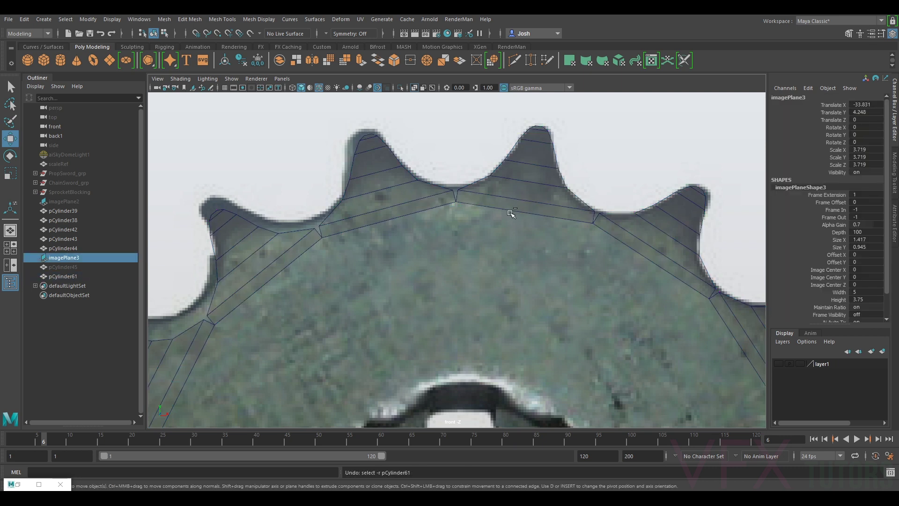
key("ctrl+z")
key("ctrl+z")
key("ctrl+z")
key("ctrl+z")
key("ctrl+z")
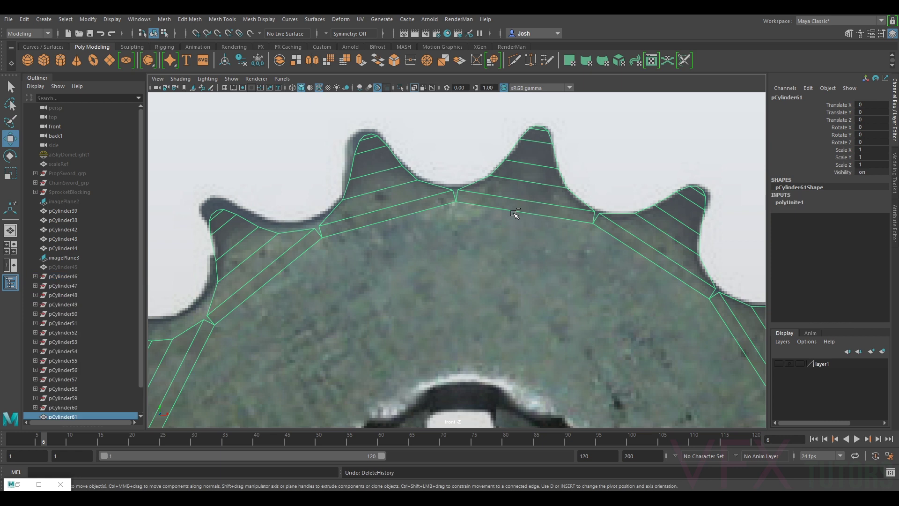
key("ctrl+z")
key("ctrl+z")
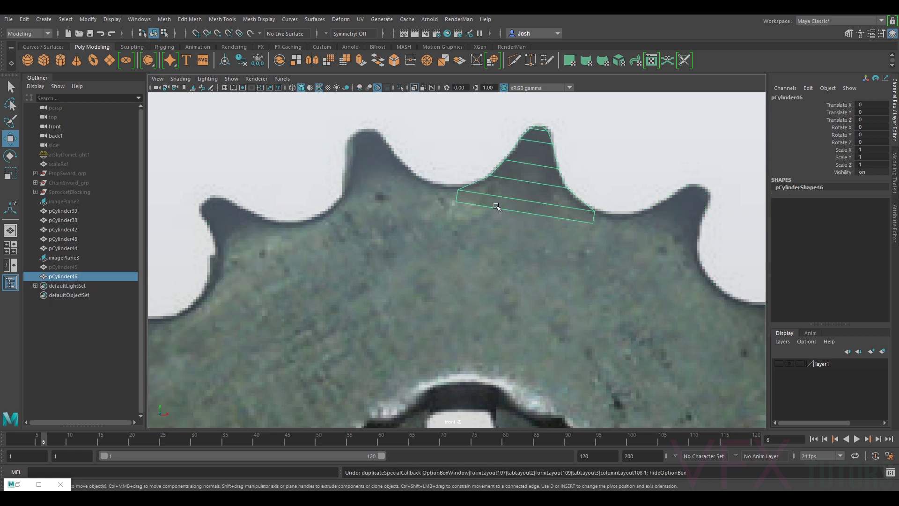
- Move the corner vertices at both ends of the single tooth's base slightly inward
right_click_drag(464, 198, 431, 192)
left_click_drag(432, 221, 474, 202)
key("v")
left_click(594, 227)
left_click_drag(607, 225, 606, 225)
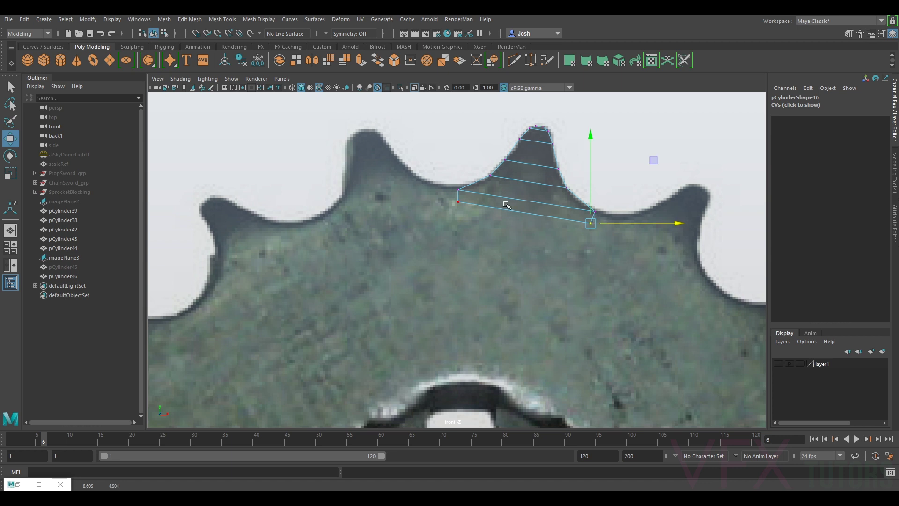
scroll(489, 199, "down", 5)
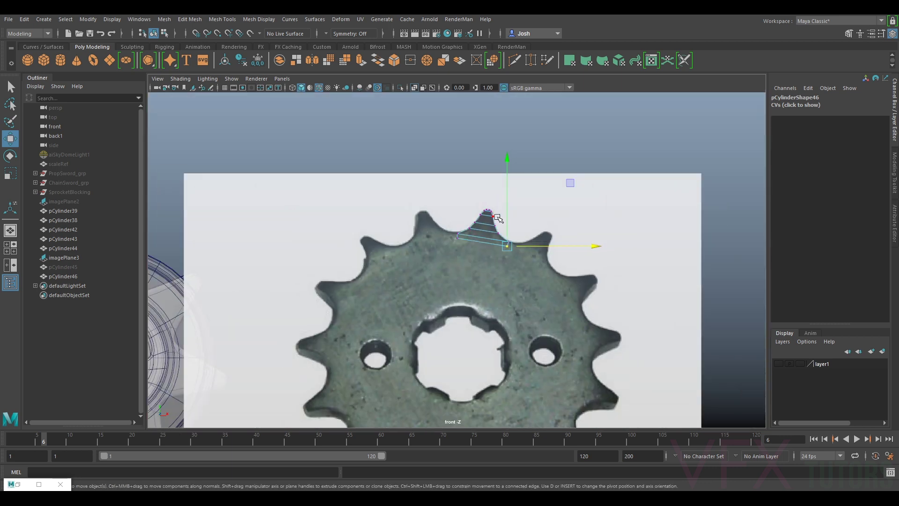
- Return the tooth to object mode and create 14 copies with Duplicate Special, each rotated 24 degrees in Z
right_click_drag(490, 226, 522, 229)
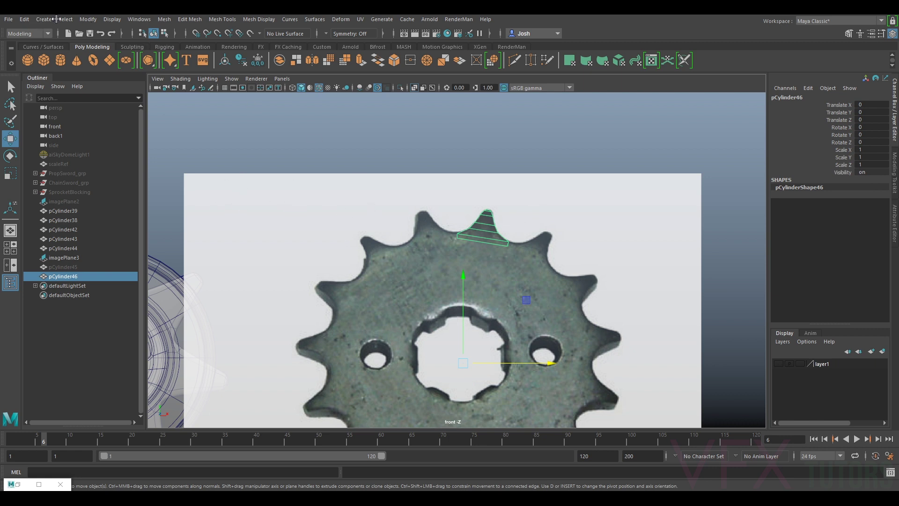
left_click(29, 19)
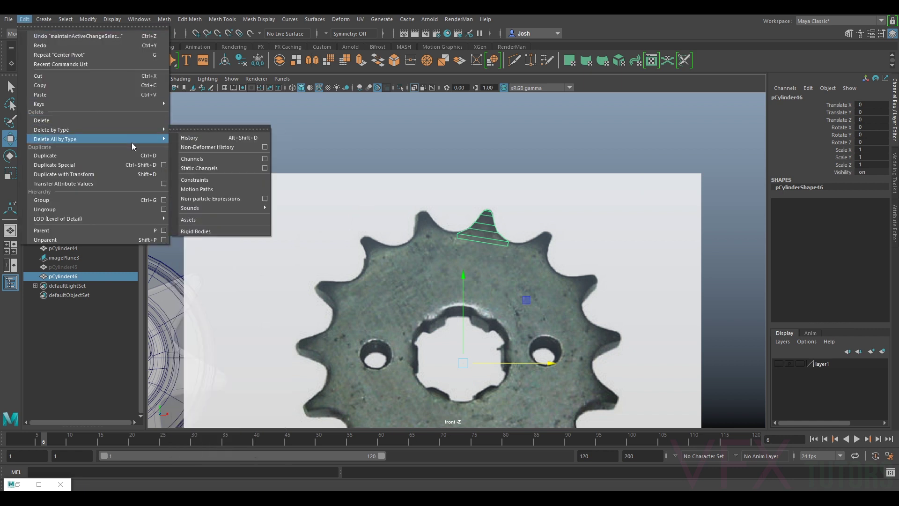
left_click(164, 165)
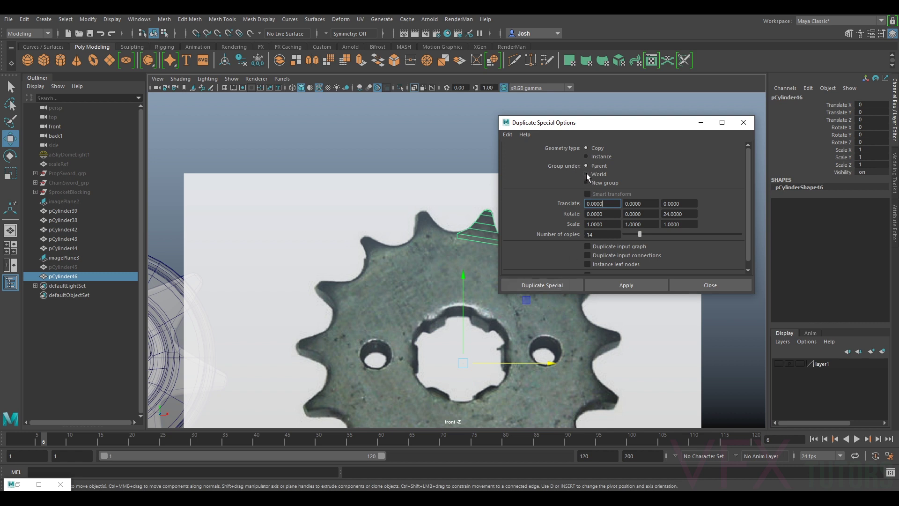
left_click(543, 284)
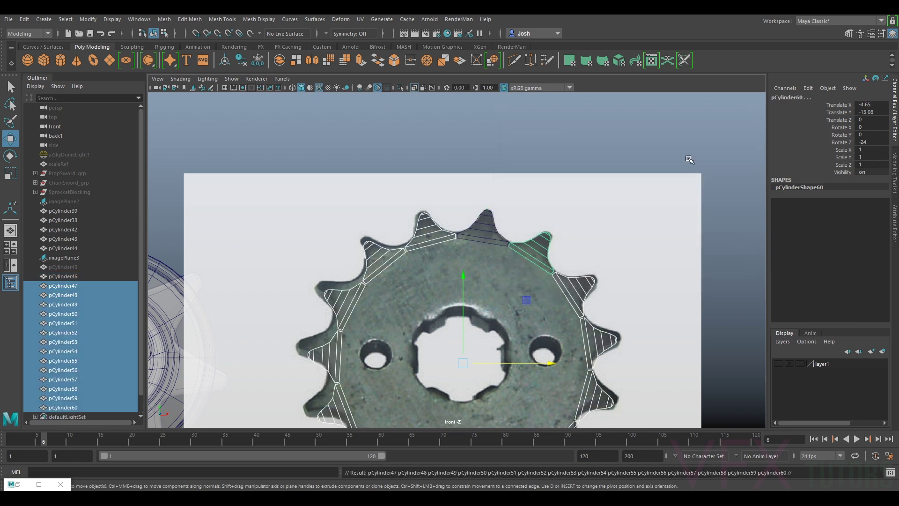
scroll(489, 225, "up", 3)
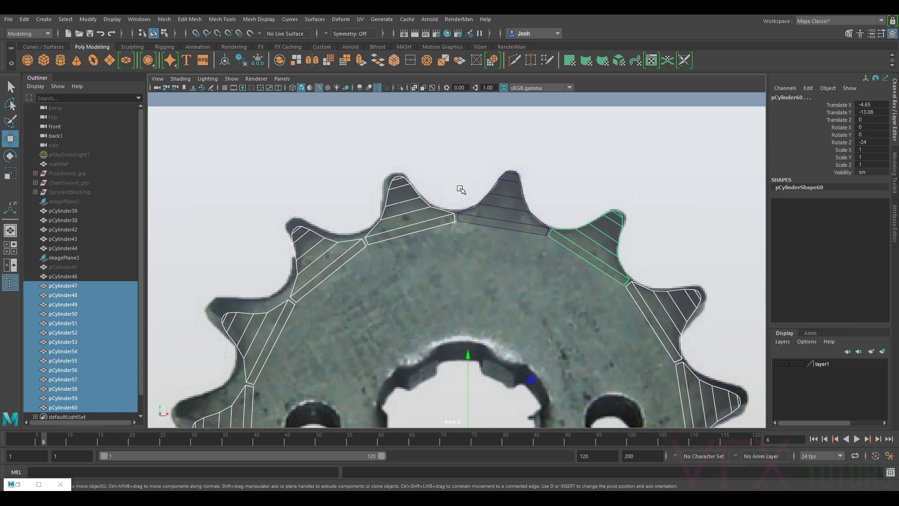
scroll(494, 218, "up", 3)
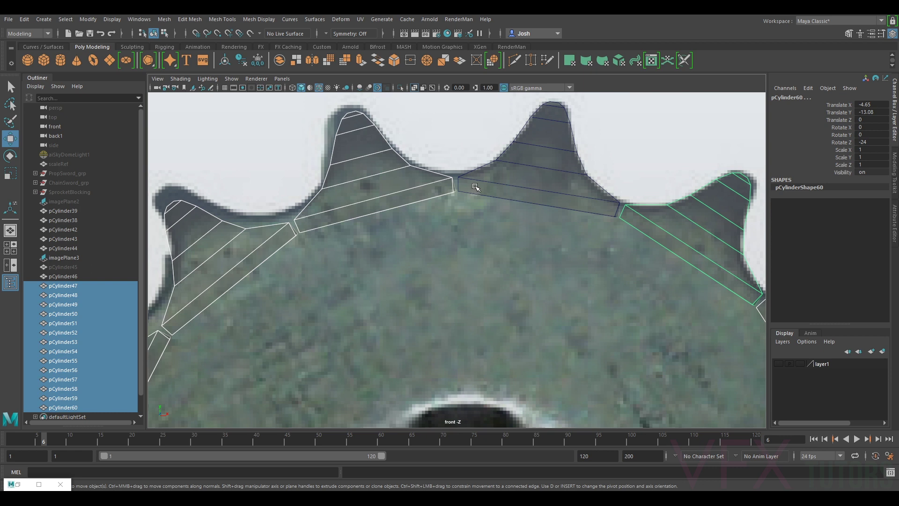
- Undo the 14 copies and the last corner move, and pull the vertices at both ends of the tooth's base further inward
key("ctrl+z")
key("ctrl+z")
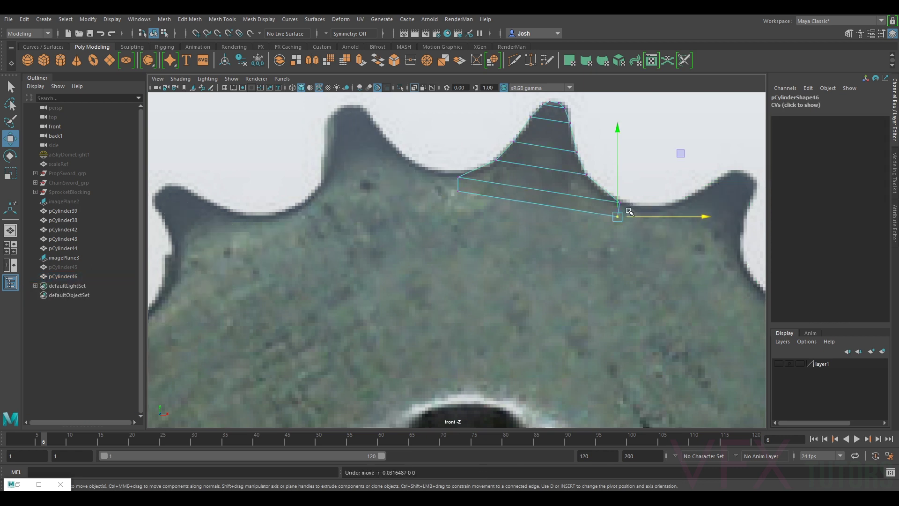
left_click_drag(635, 196, 605, 205)
mouse_move(471, 171)
left_mouse_down()
mouse_move(442, 202)
mouse_move(468, 185)
left_mouse_up()
- Put the narrowed tooth back in object mode and repeat Duplicate Special for 14 copies at 24-degree Z steps
right_click_drag(604, 192, 614, 176)
scroll(500, 157, "down", 3)
scroll(500, 157, "down", 2)
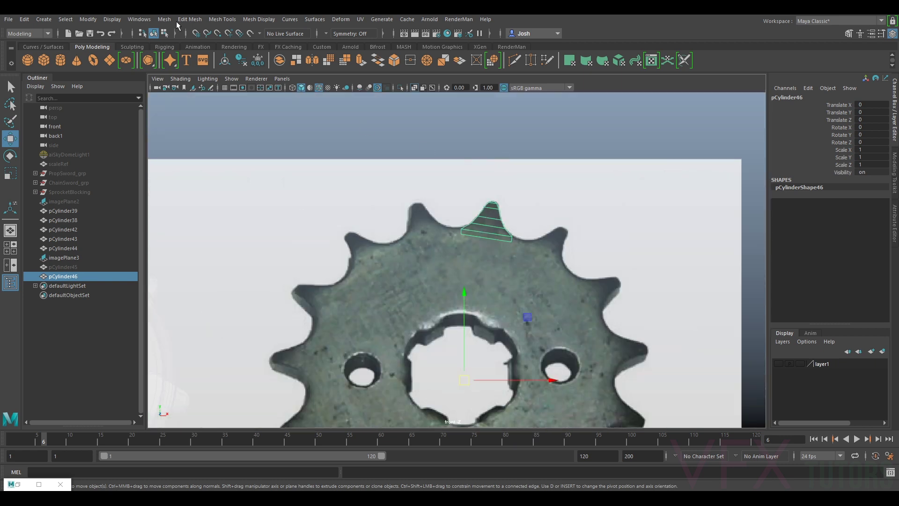
left_click(25, 19)
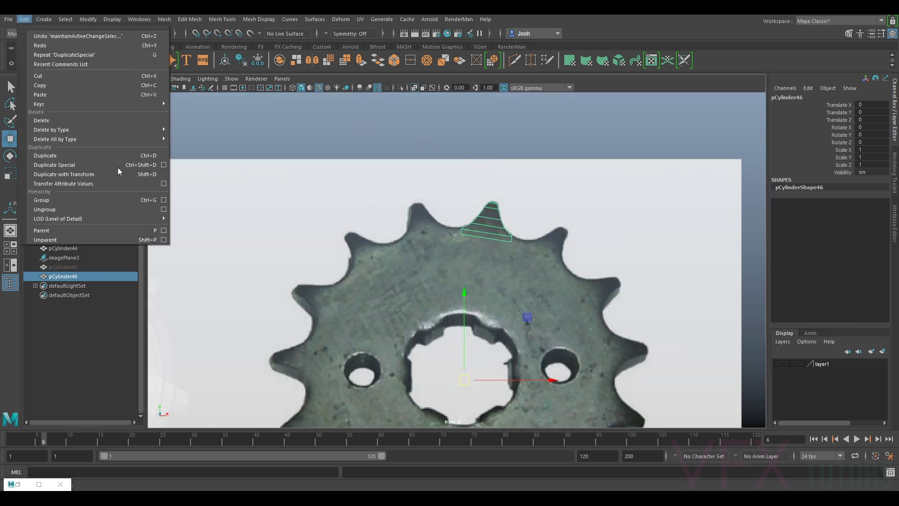
left_click(150, 165)
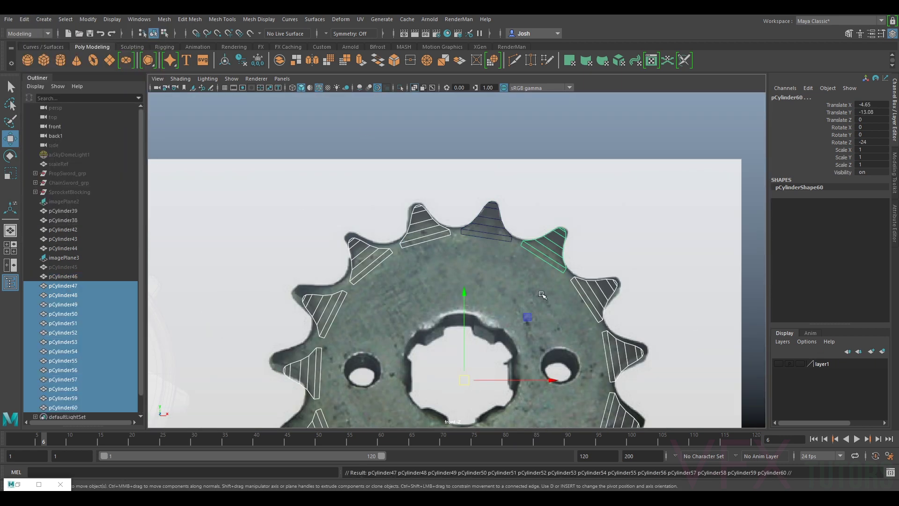
scroll(551, 258, "down", 2)
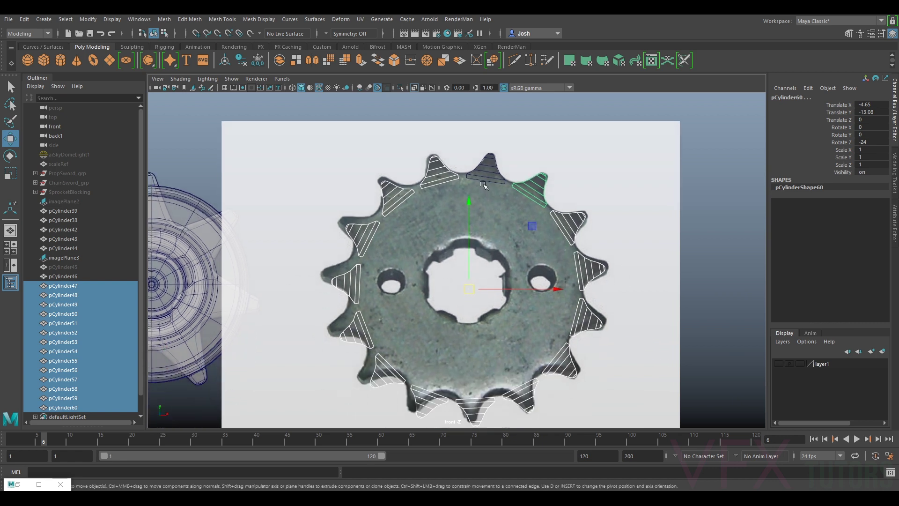
scroll(499, 185, "up", 2)
scroll(499, 185, "down", 3)
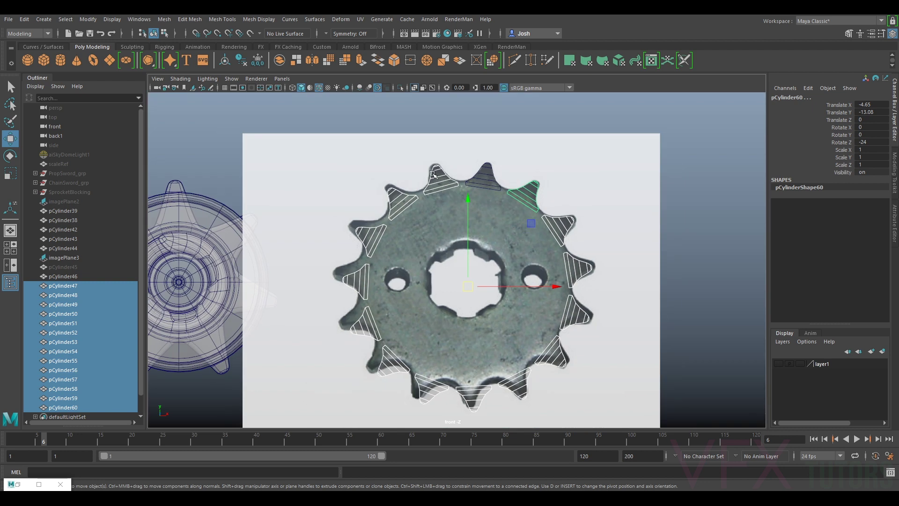
- Add the original tooth pCylinder46 to the selected copies and combine all 15 teeth into one mesh
left_click(70, 276, "ctrl")
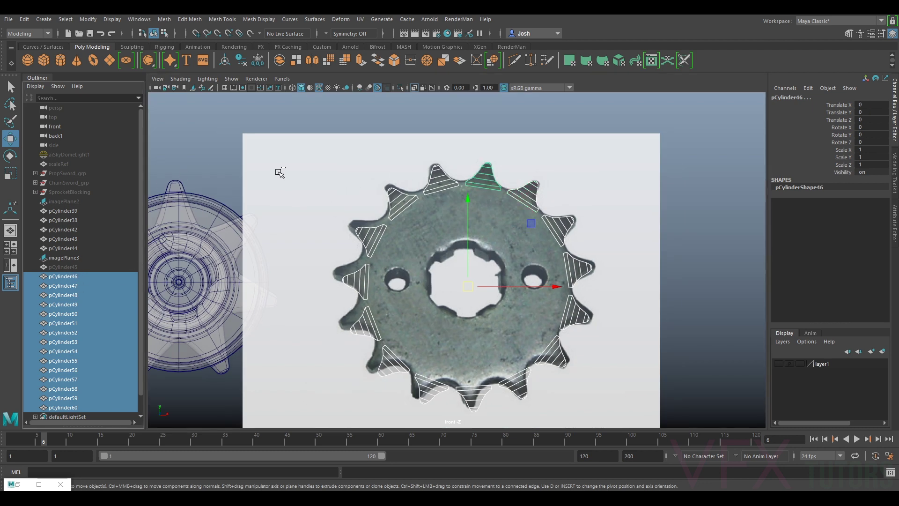
left_click(164, 19)
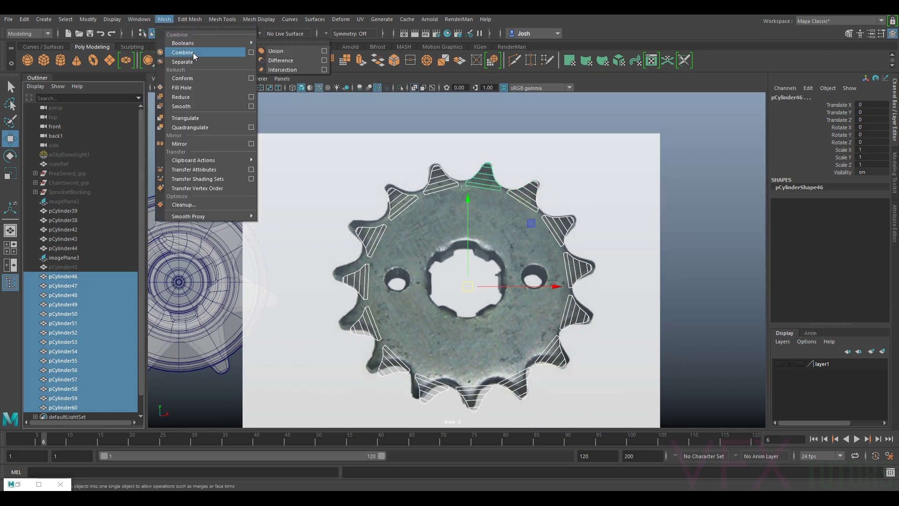
left_click(194, 56)
- Switch to the perspective view and delete the faces along one side of the combined tooth ring
left_click(282, 79)
mouse_move(328, 88)
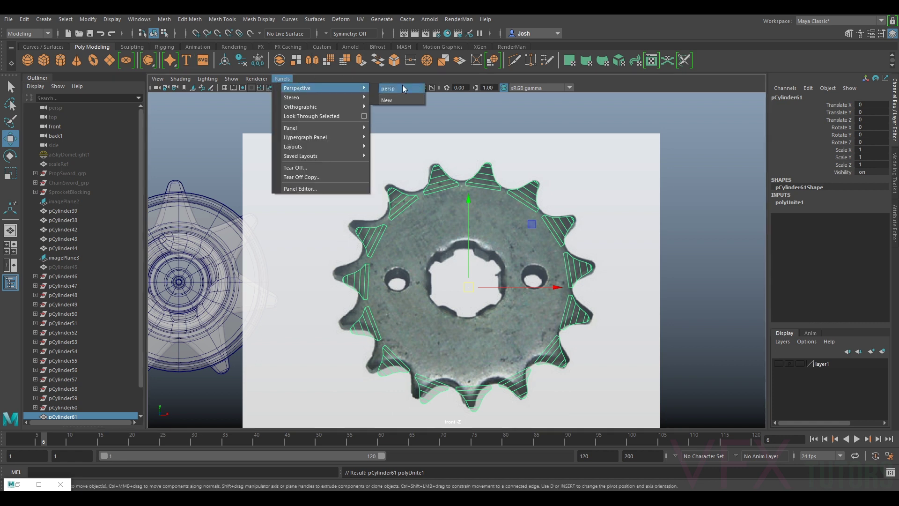
left_click(388, 88)
left_click_drag(468, 277, 516, 279, "alt")
scroll(516, 279, "up", 3)
right_click_drag(480, 231, 481, 257)
left_click_drag(385, 177, 453, 317)
key("Delete")
scroll(647, 278, "up", 4)
left_click_drag(646, 278, 548, 211, "alt")
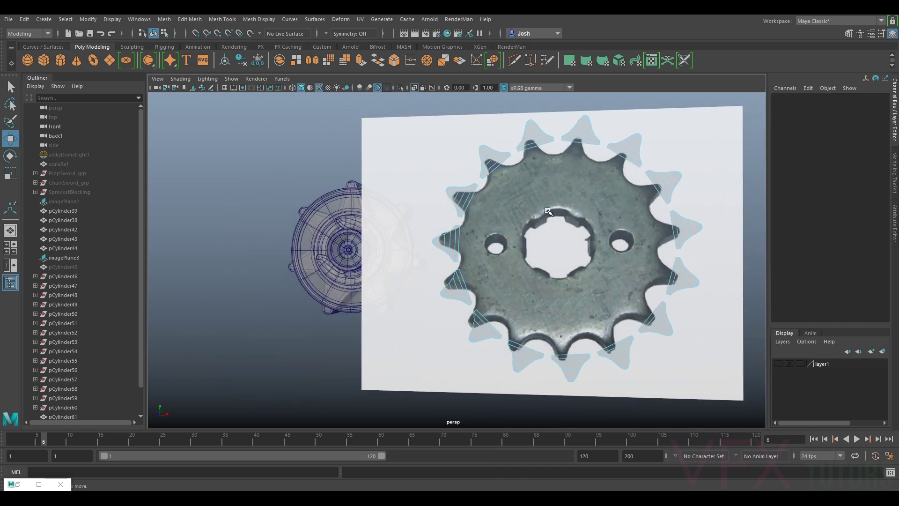
- Select the facing base-end edges of the two topmost teeth in the combined mesh and join them with Bridge
middle_click_drag(548, 211, 519, 288, "alt")
scroll(519, 287, "up", 3)
right_click_drag(547, 226, 556, 198)
middle_click_drag(566, 224, 534, 230, "alt")
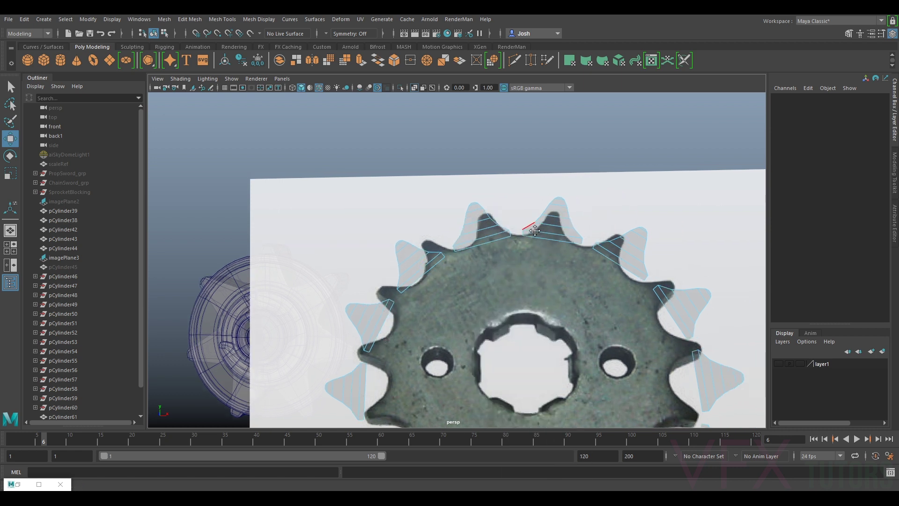
scroll(535, 230, "up", 3)
left_click_drag(535, 230, 501, 248, "alt")
left_click(522, 297)
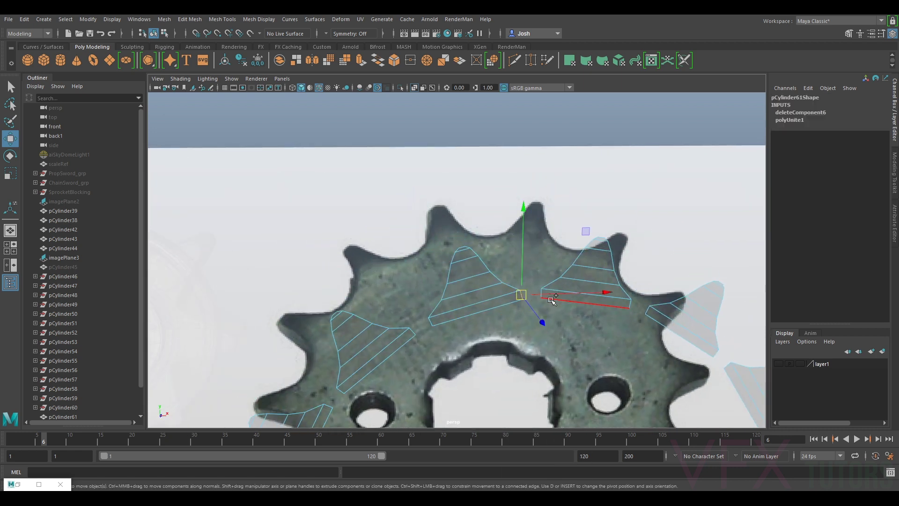
key("q")
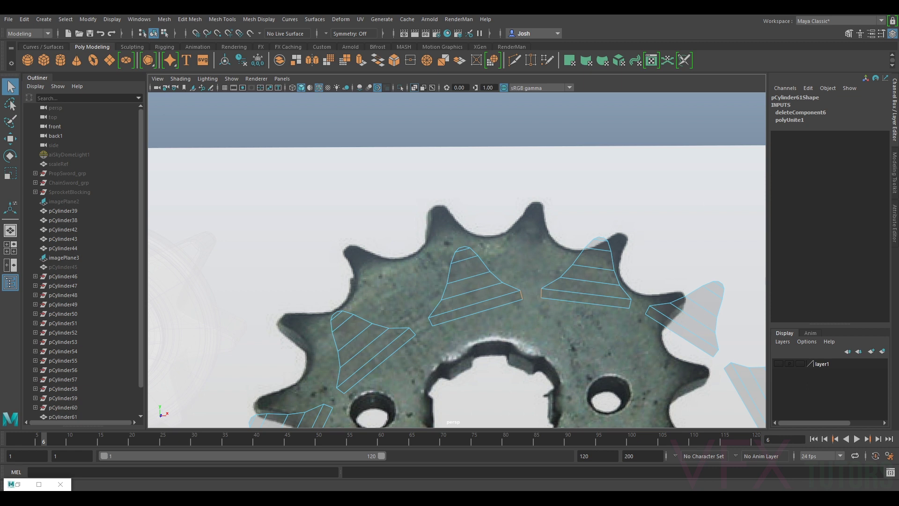
left_click(894, 175)
left_click(796, 326)
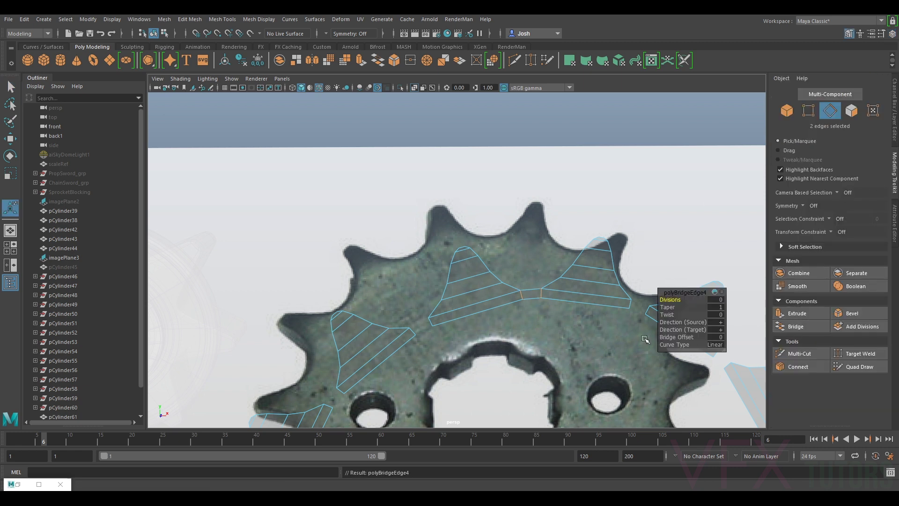
- Bridge the next two gaps between tooth bases, continuing clockwise from the top of the ring
middle_click_drag(645, 339, 532, 259, "alt")
left_click(531, 225)
left_click(542, 229, "shift")
key("g")
middle_click_drag(612, 276, 577, 239, "alt")
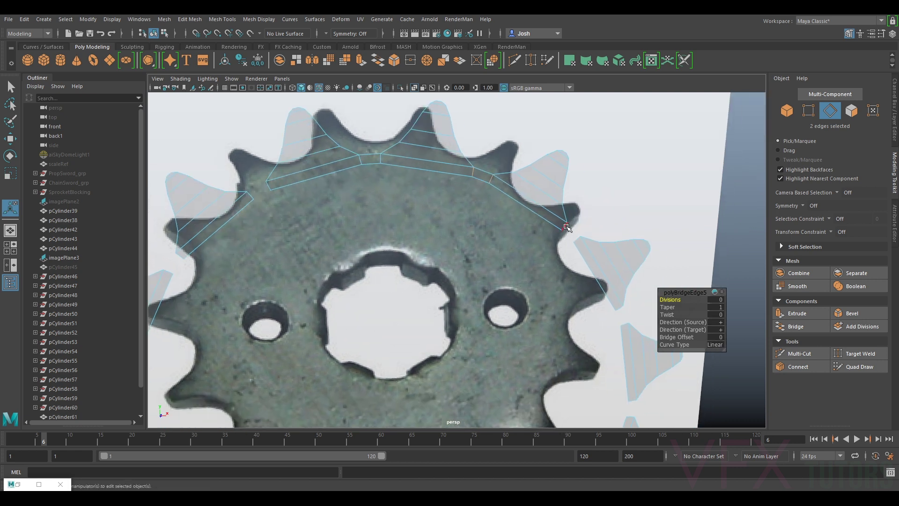
left_click(586, 262)
left_click(604, 292, "shift")
key("g")
- Bridge the facing base-end edges across the two gaps around the tooth at the ring's far right
left_click(625, 324)
left_click(629, 326)
left_click(624, 324)
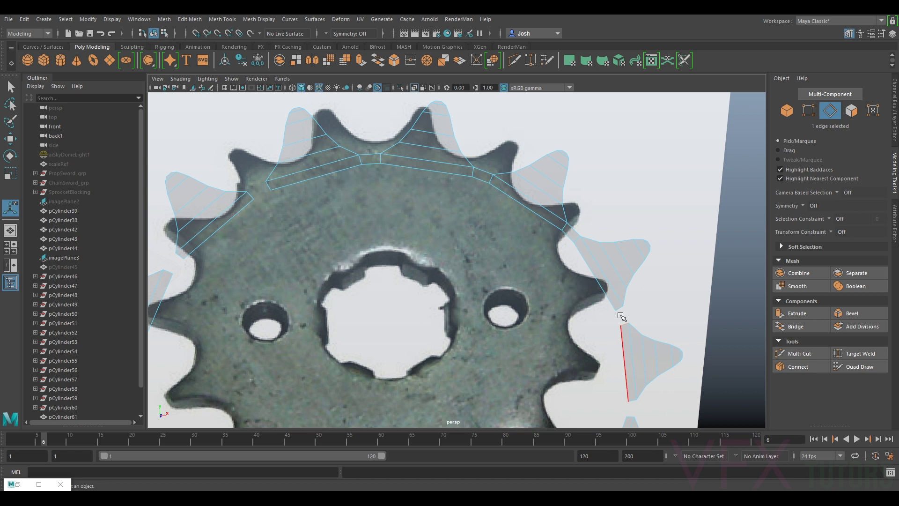
left_click(623, 312, "shift")
scroll(604, 218, "up", 1)
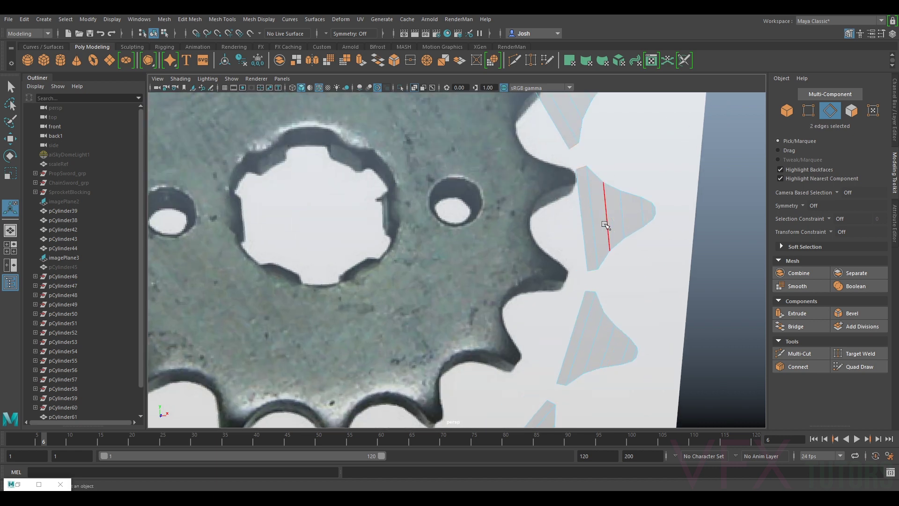
key("g")
scroll(585, 276, "down", 1)
left_click_drag(580, 286, 589, 286, "alt")
left_click(579, 283)
left_click(556, 358, "shift")
key("g")
- Bridge the two tooth gaps on the lower-right part of the ring
left_click(556, 359)
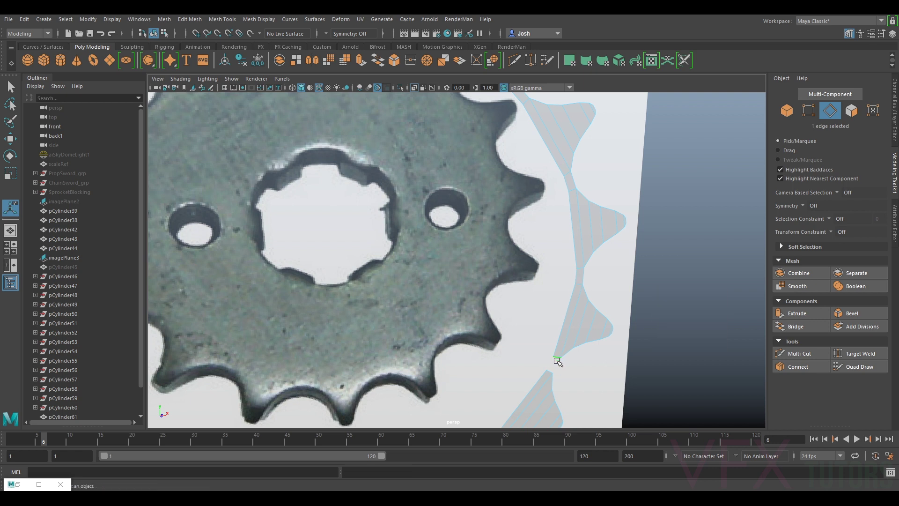
key("g")
scroll(549, 371, "down", 3)
middle_click_drag(548, 371, 546, 299, "alt")
scroll(543, 297, "up", 3)
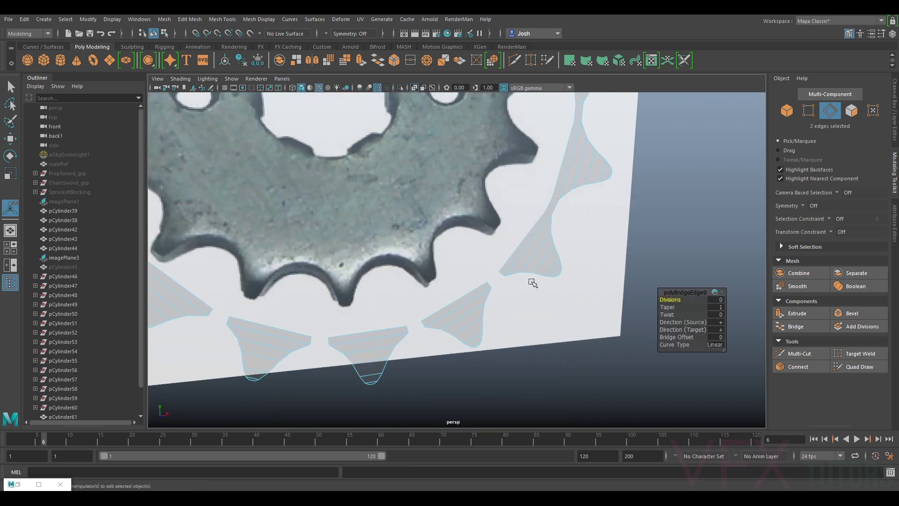
left_click(500, 274)
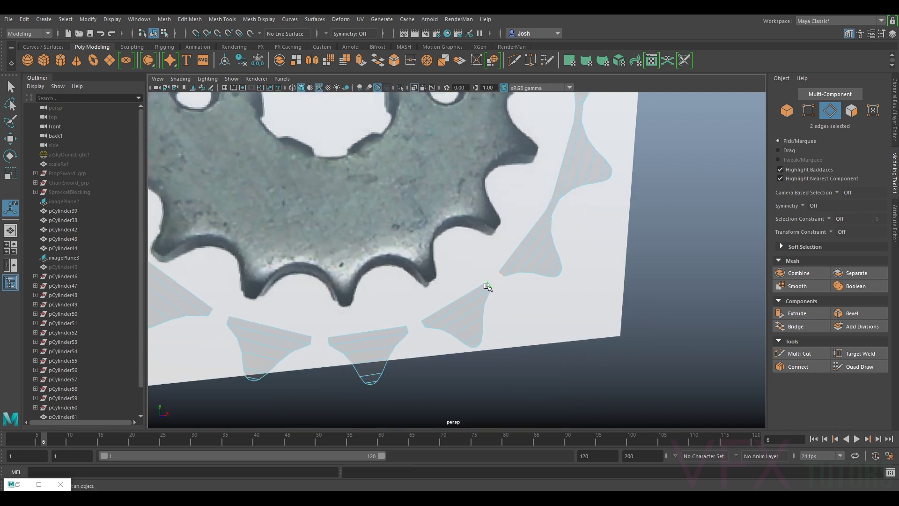
key("g")
- Bridge the three gaps between the teeth along the bottom of the ring
left_click(423, 324)
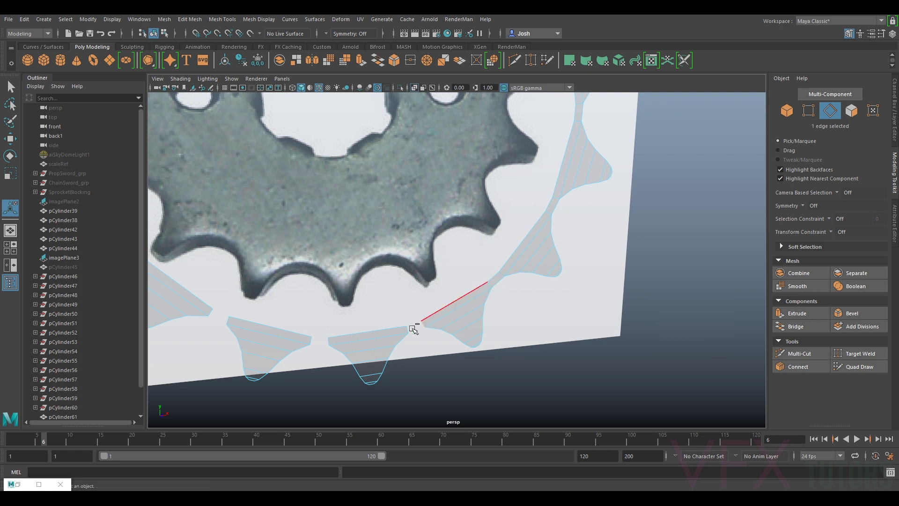
key("g")
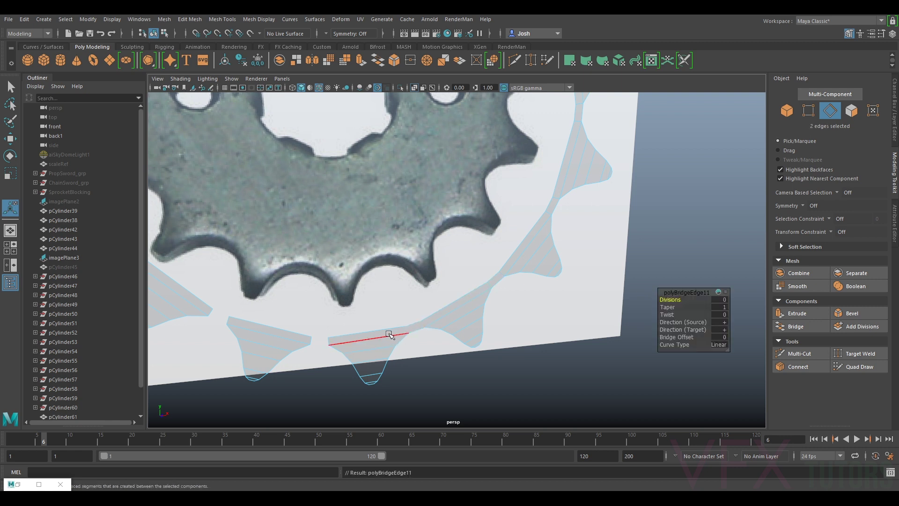
left_click(312, 340)
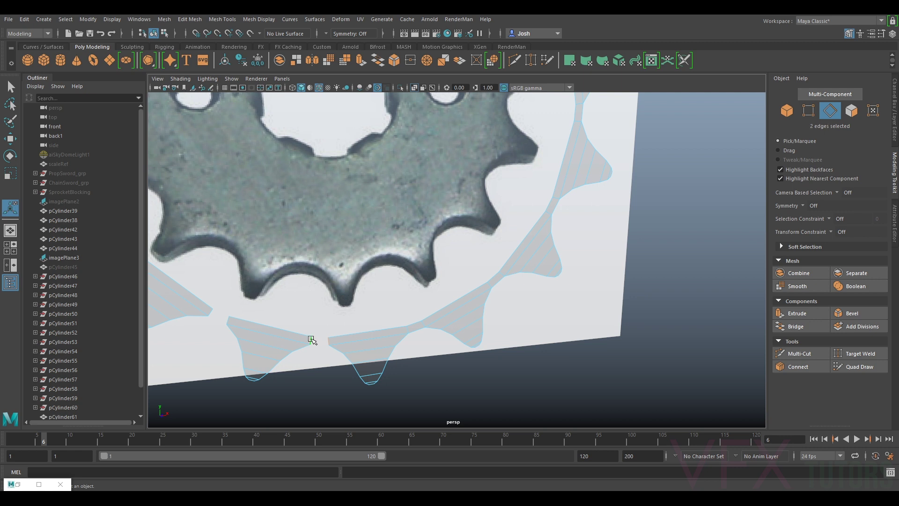
key("g")
left_click(212, 313)
key("g")
- Bridge the two tooth gaps on the lower-left part of the ring
scroll(304, 269, "down", 4)
middle_click_drag(309, 269, 414, 302, "alt")
scroll(415, 302, "up", 3)
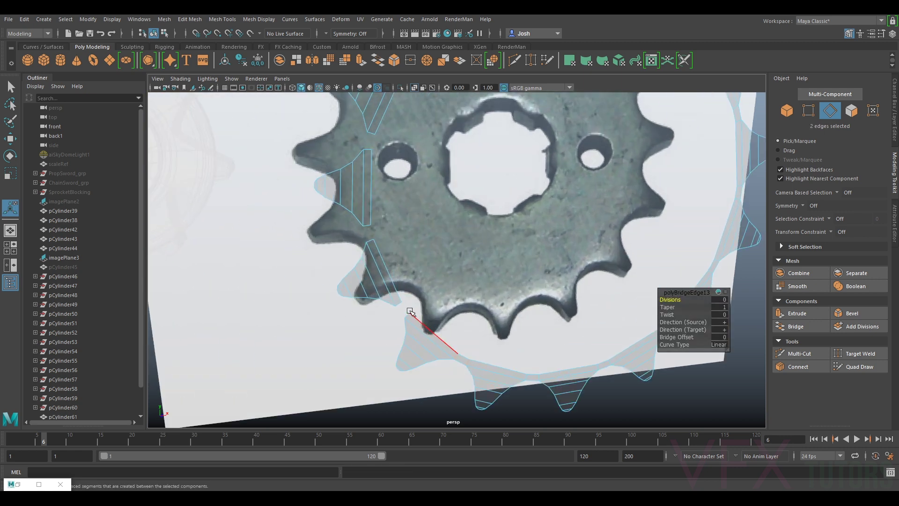
left_click(398, 301)
key("g")
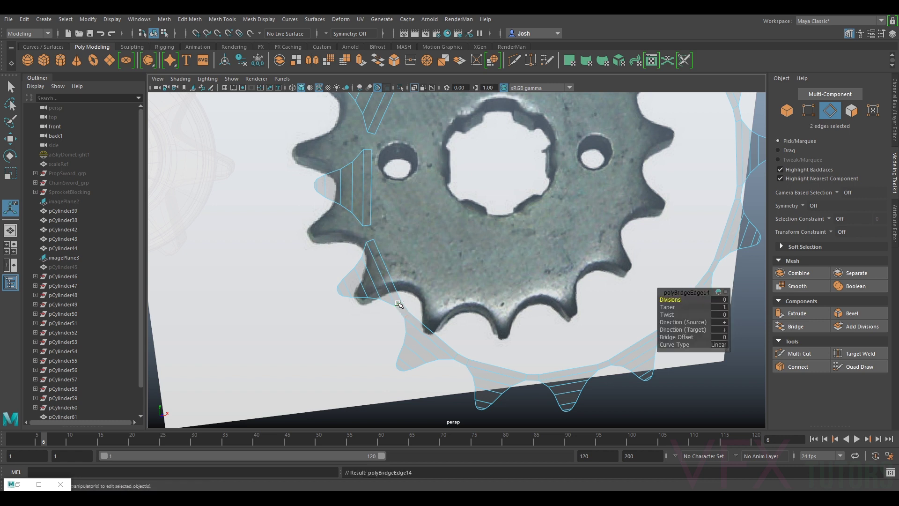
left_click(372, 239)
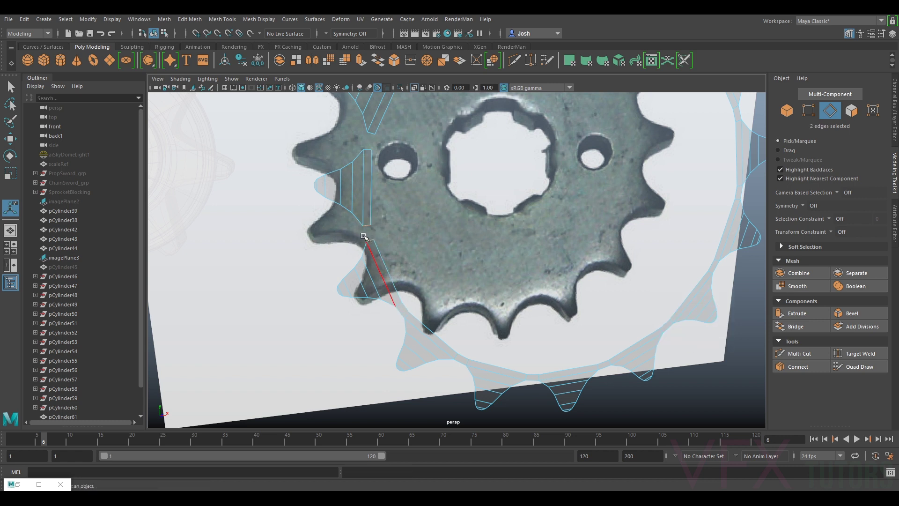
key("g")
- Bridge the last three gaps up the ring's left side so all the teeth form one closed ring
middle_click_drag(442, 168, 454, 245, "alt")
left_click(382, 250)
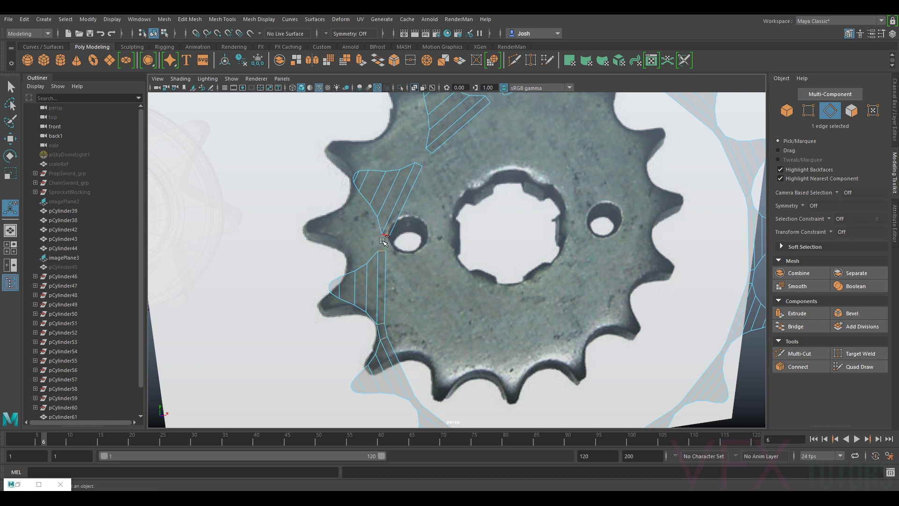
key("g")
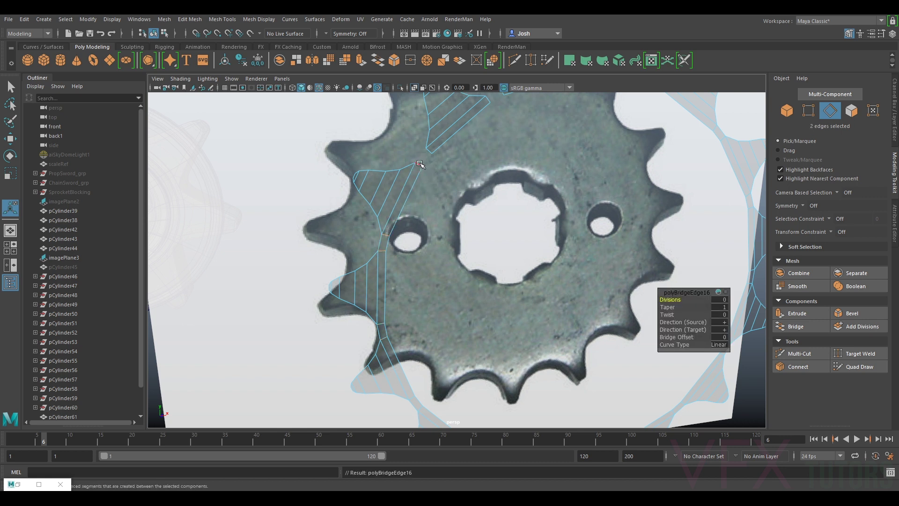
left_click(427, 152)
key("g")
middle_click_drag(428, 153, 406, 277, "alt")
left_click(383, 275)
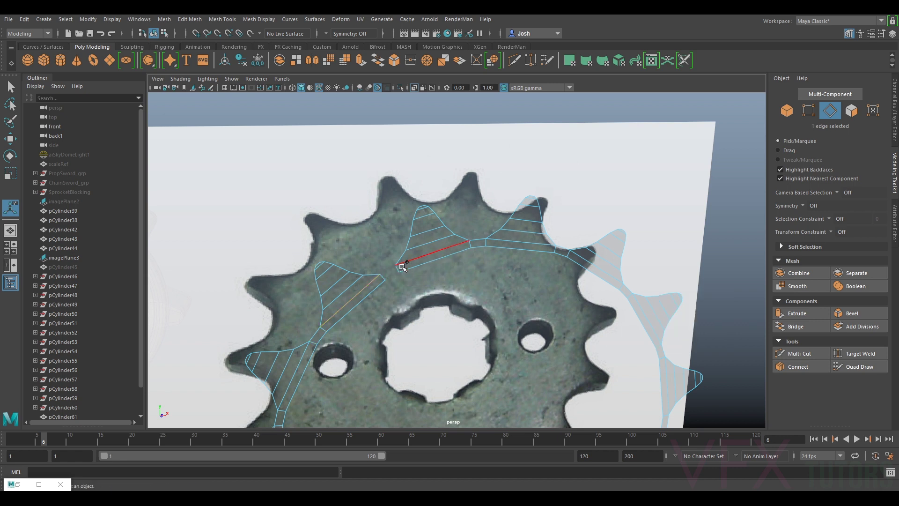
key("g")
- In the front view, extrude the tooth ring's inner border edge loop and scale it slightly inward to form a narrow band
right_click_drag(383, 277, 401, 156, "alt")
left_click_drag(401, 157, 390, 134, "alt")
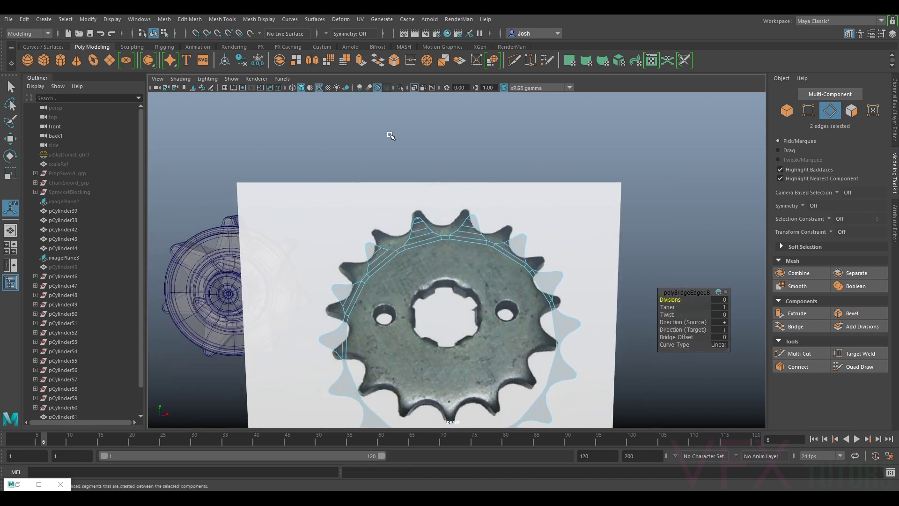
left_click(282, 78)
mouse_move(328, 88)
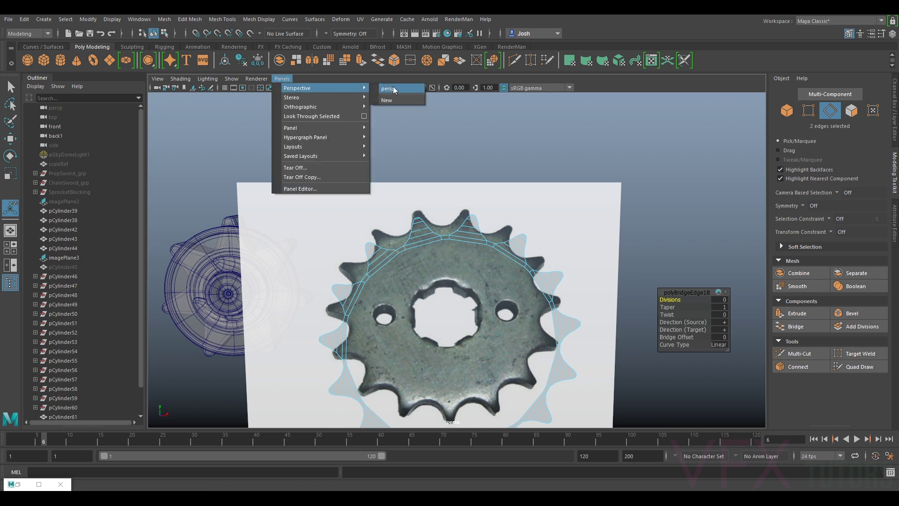
mouse_move(328, 107)
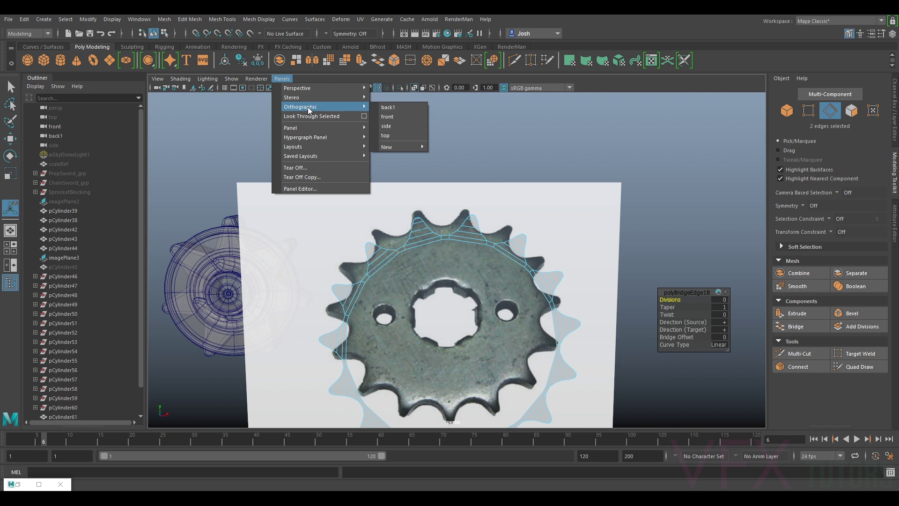
left_click(396, 117)
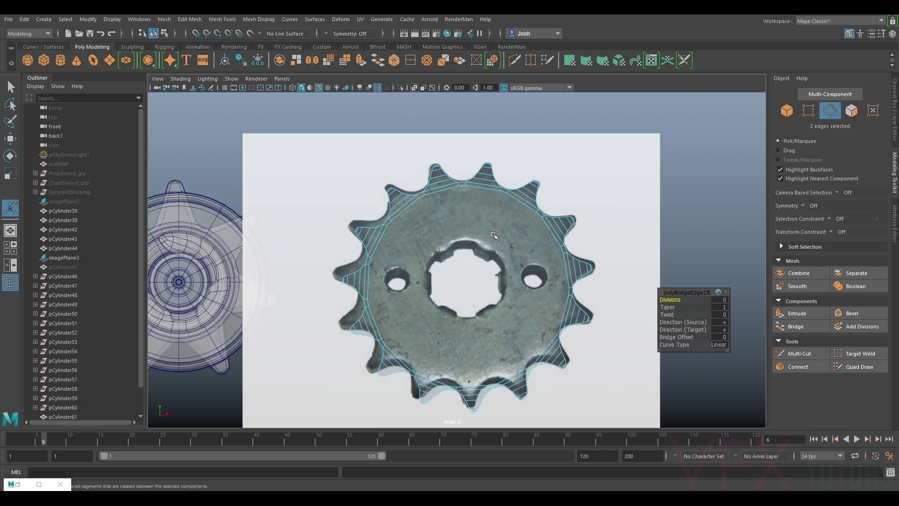
left_click(437, 191)
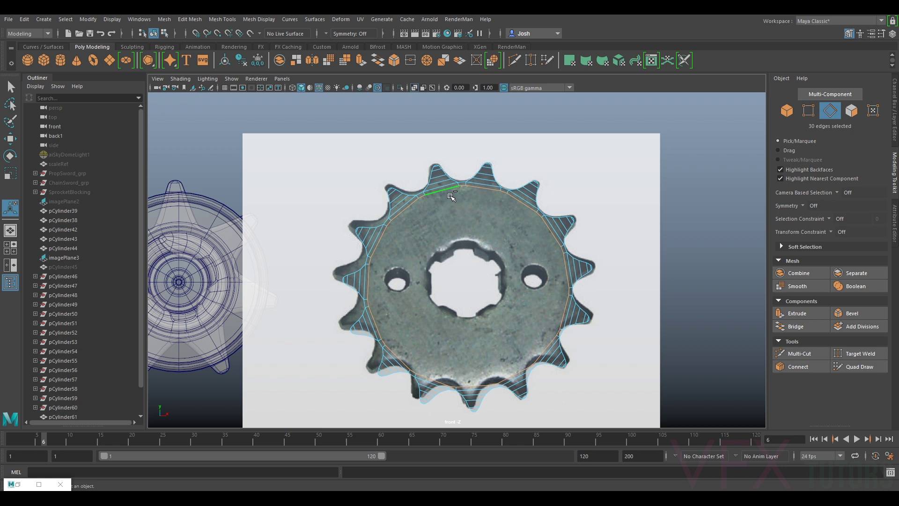
key("ctrl+e")
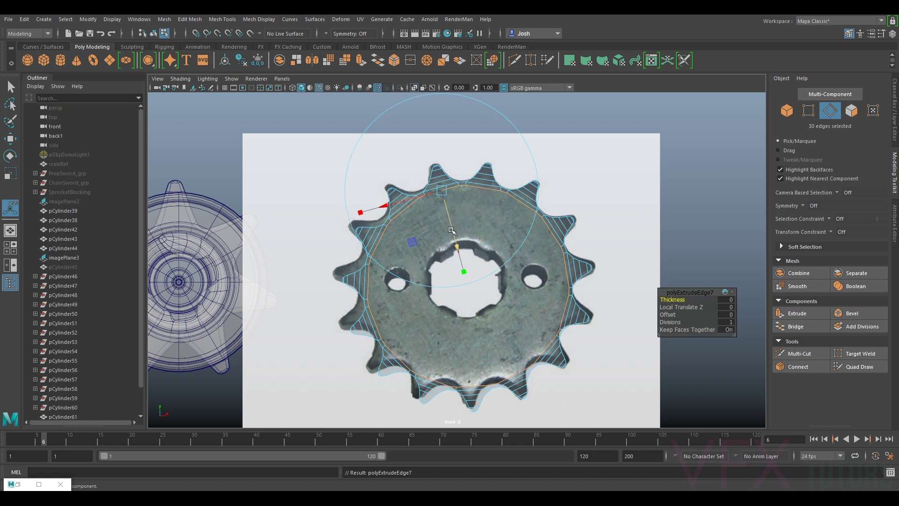
key("r")
left_click_drag(469, 287, 452, 291)
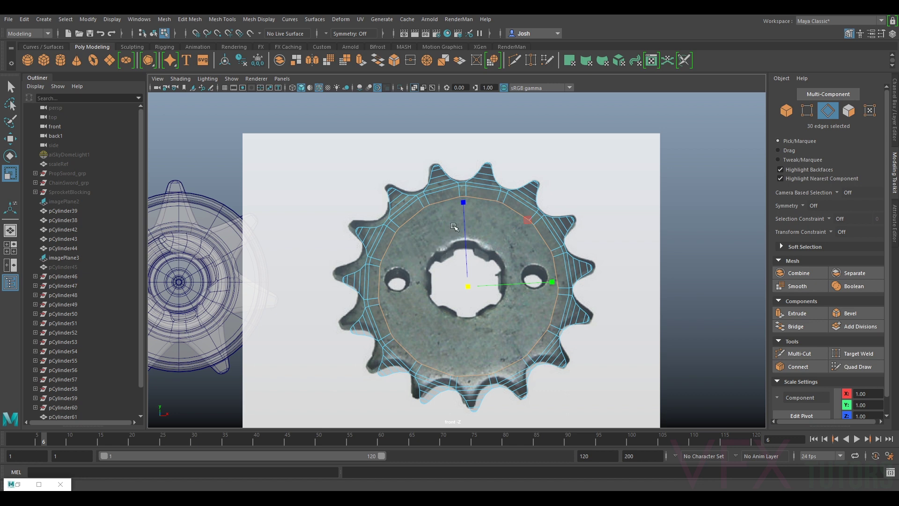
- Try moving the sprocket reference image plane over the blocked-out sprocket beside it, and undo the move
scroll(523, 228, "down", 3)
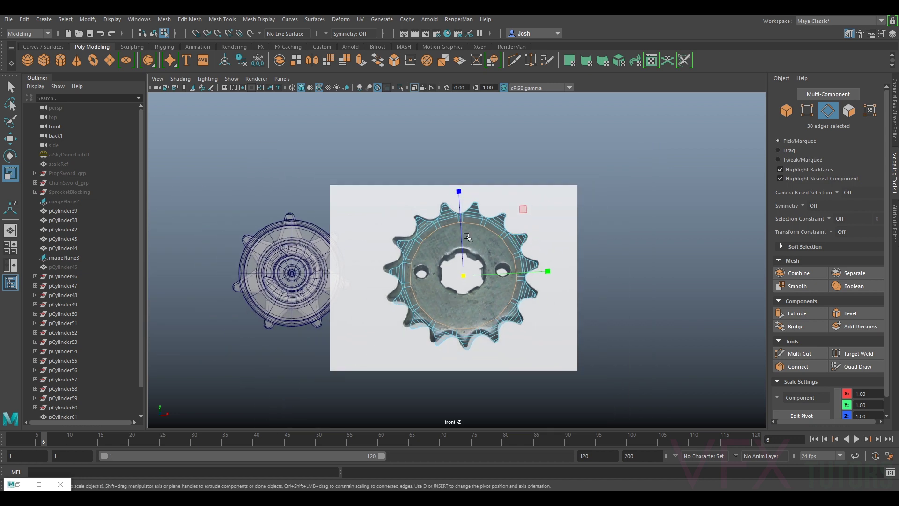
middle_click_drag(468, 234, 506, 221, "alt")
right_click(506, 236)
right_click_drag(505, 233, 523, 199)
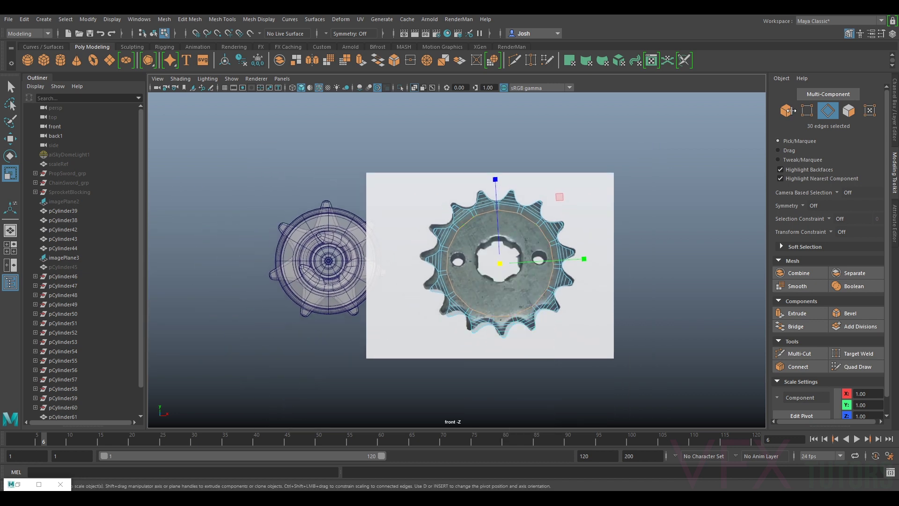
left_click(788, 108)
left_click(542, 243)
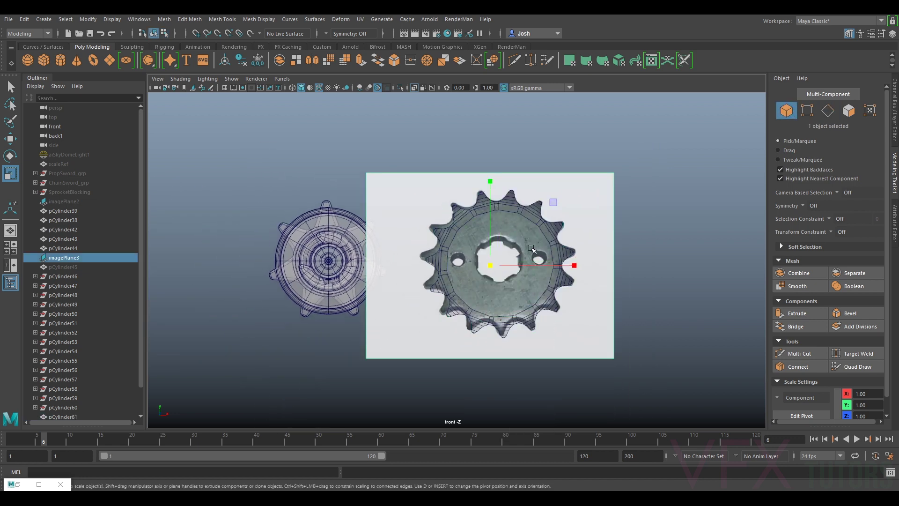
left_click(892, 238)
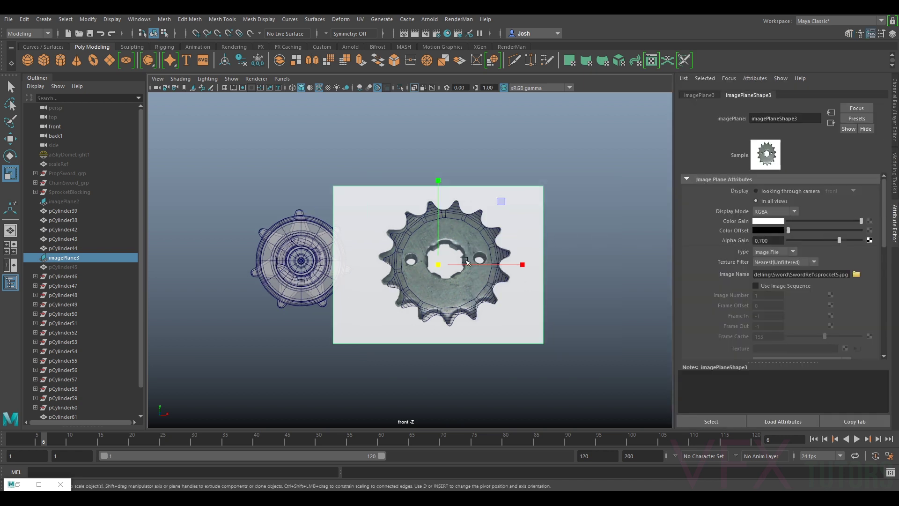
key("w")
left_click_drag(473, 264, 330, 272)
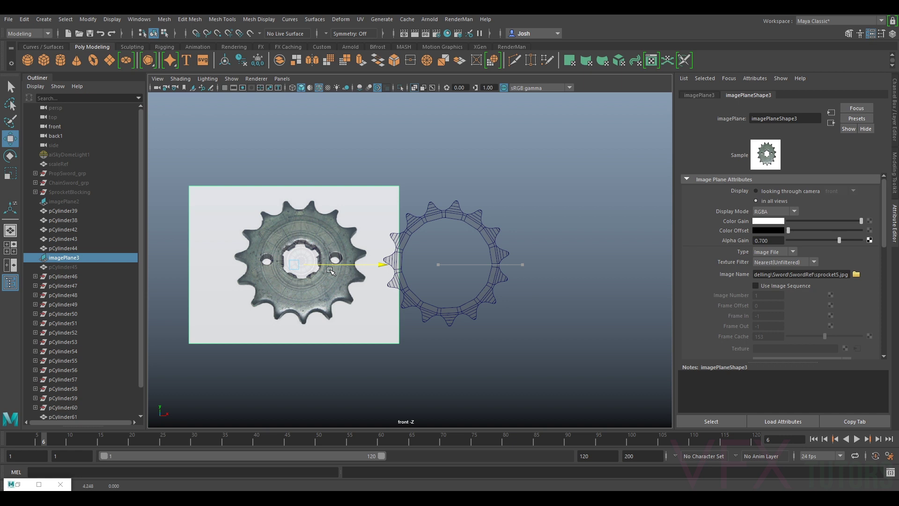
key("ctrl+z")
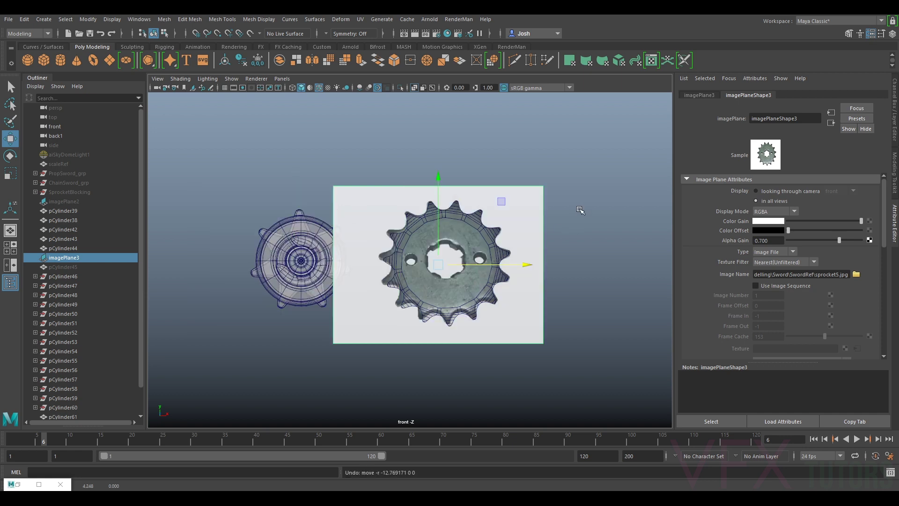
- Extrude the ring's inner border edges again and scale them inward to the rim of the reference's central hole
scroll(464, 259, "up", 3)
right_click_drag(390, 256, 389, 209)
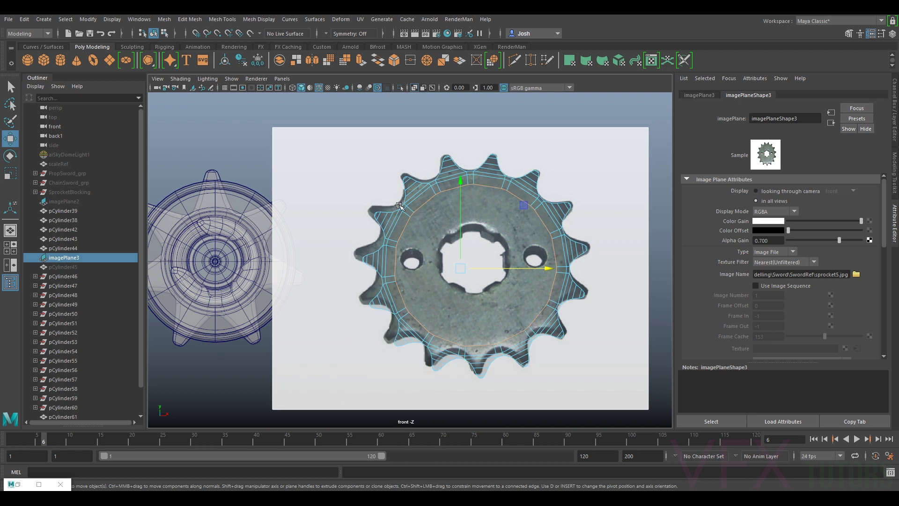
key("ctrl+e")
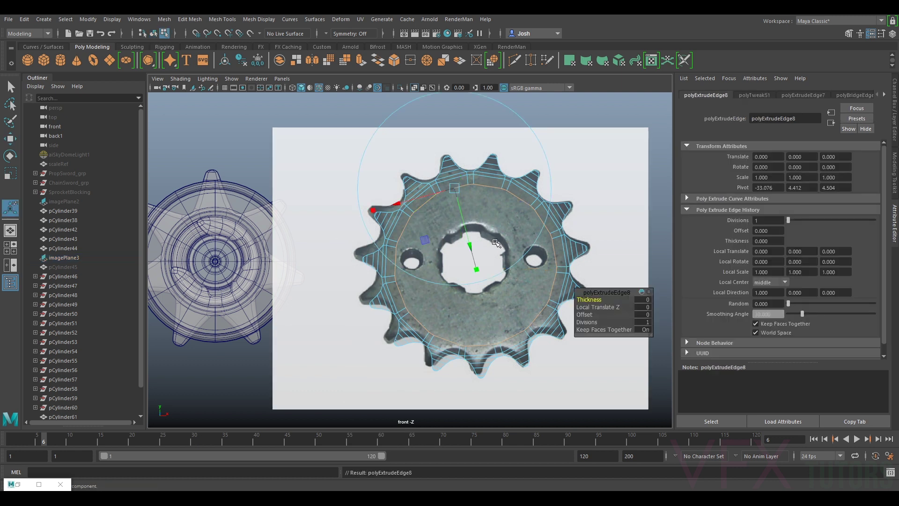
key("r")
left_click_drag(476, 265, 457, 273)
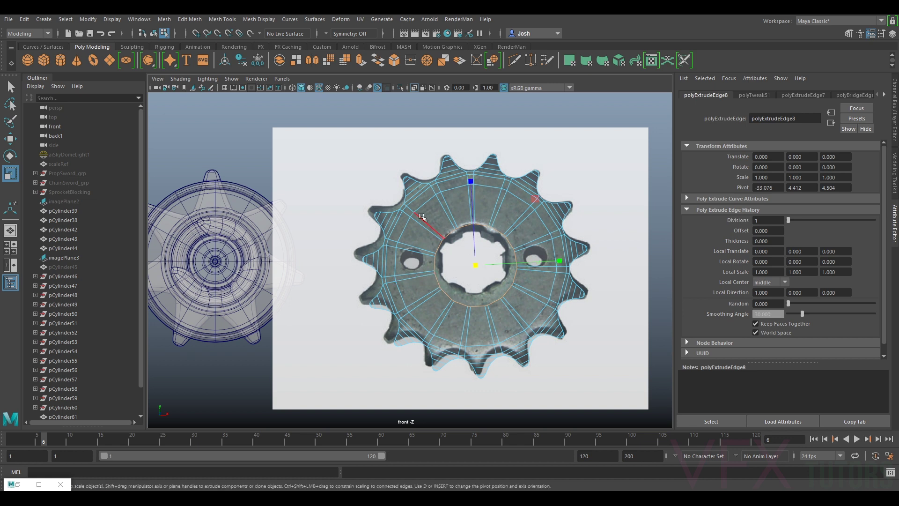
- In the perspective view, move the sprocket reference image plane back along its depth axis, clear of the tooth ring
left_click(282, 78)
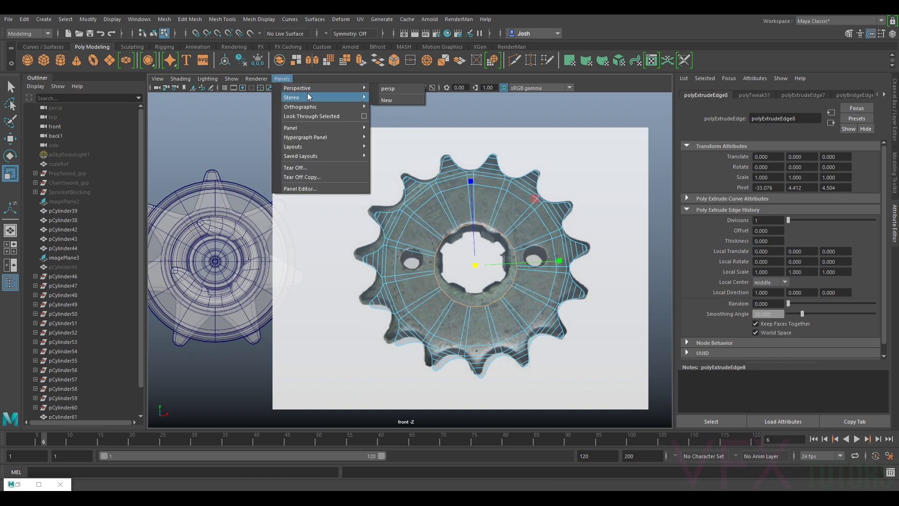
left_click(395, 94)
left_click_drag(412, 243, 502, 262, "alt")
right_click_drag(500, 230, 545, 217)
left_click_drag(533, 279, 396, 214, "alt")
left_click(333, 218)
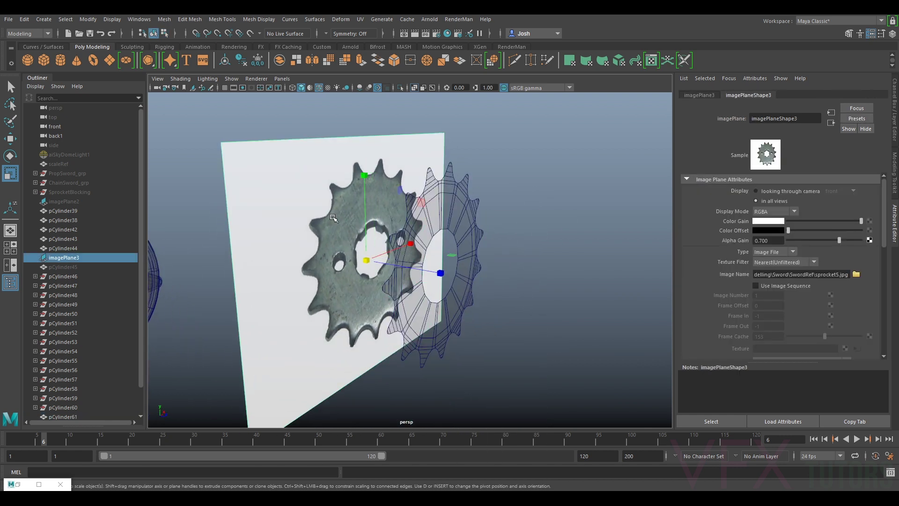
key("w")
left_click_drag(443, 273, 296, 244)
- Select the tooth ring and turn off X-Ray shading in the viewport
left_click(472, 207)
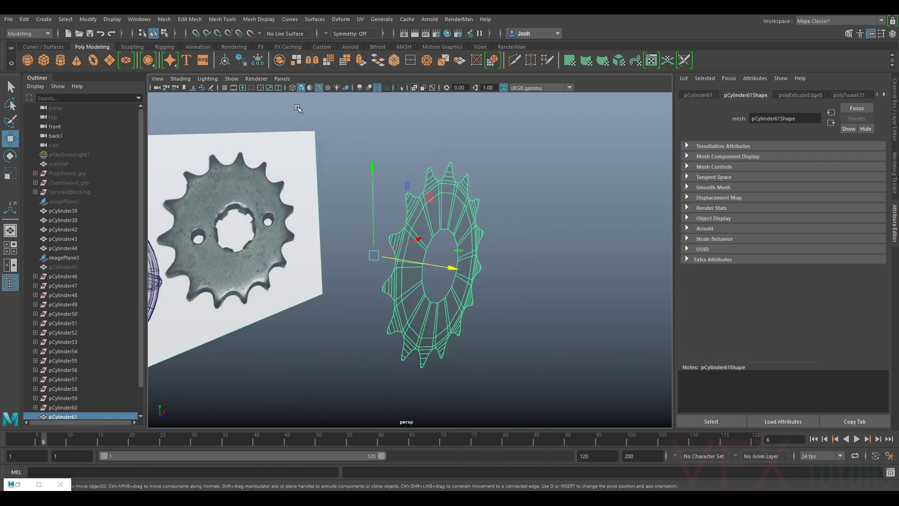
left_click(187, 78)
left_click(208, 175)
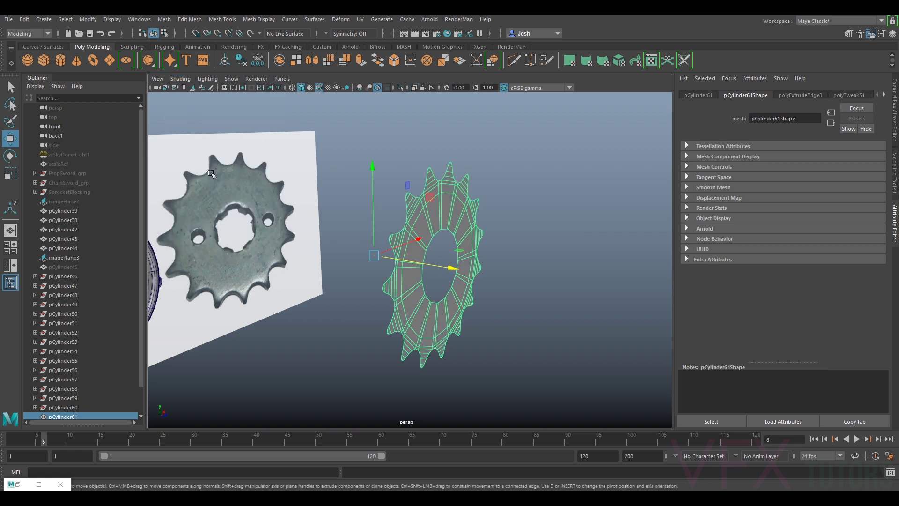
left_click_drag(479, 193, 459, 210, "alt")
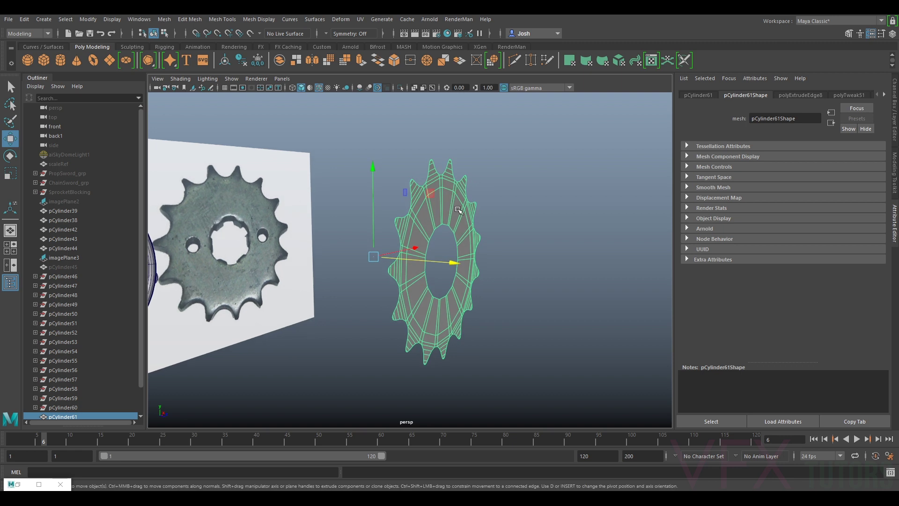
- Extrude all faces of the tooth ring along its depth to give the sprocket thickness, and return to object mode
right_click(457, 209)
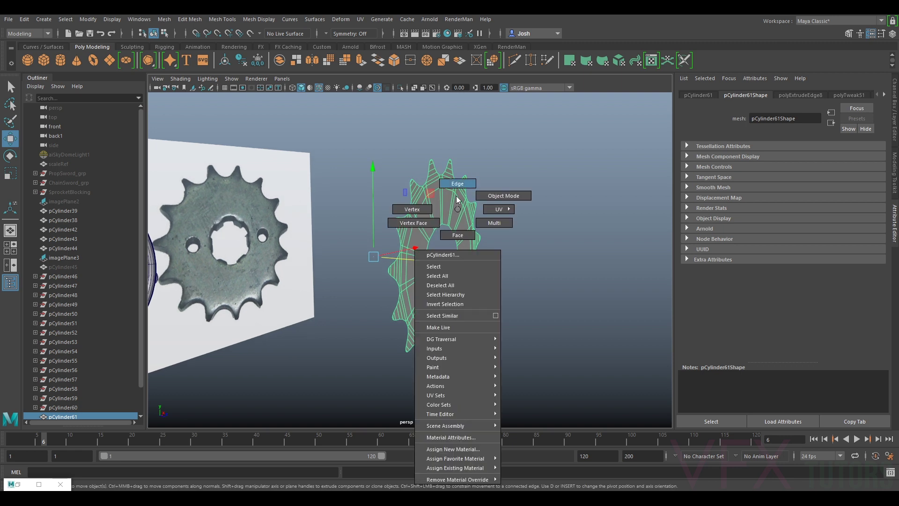
left_click(483, 196)
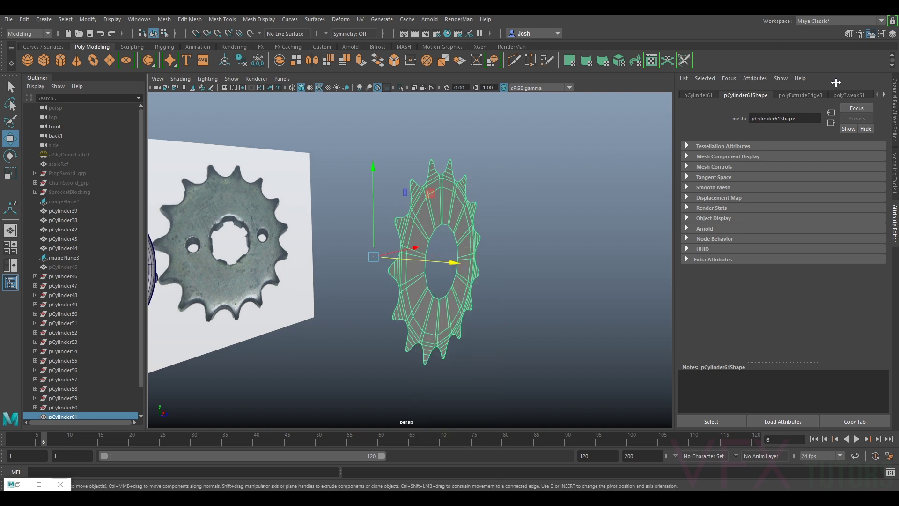
left_click(894, 171)
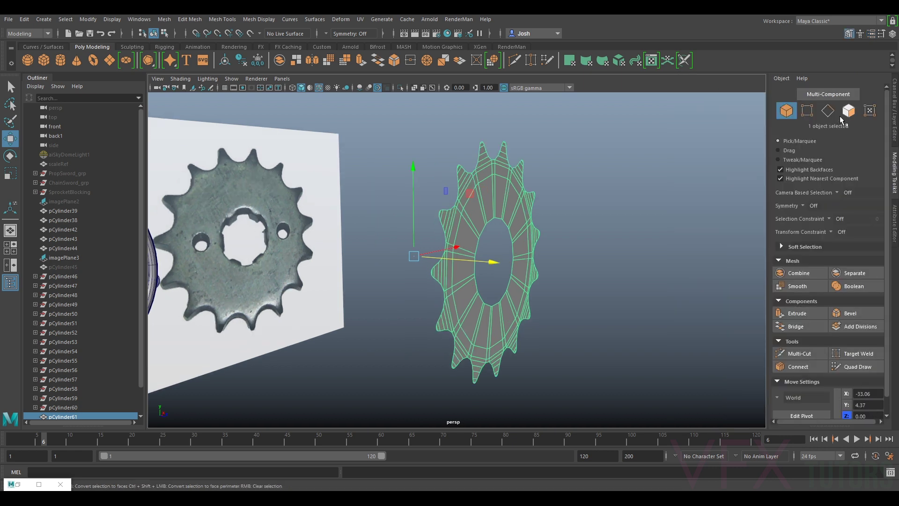
scroll(672, 150, "down", 5)
left_click_drag(621, 150, 379, 360)
scroll(521, 297, "up", 4)
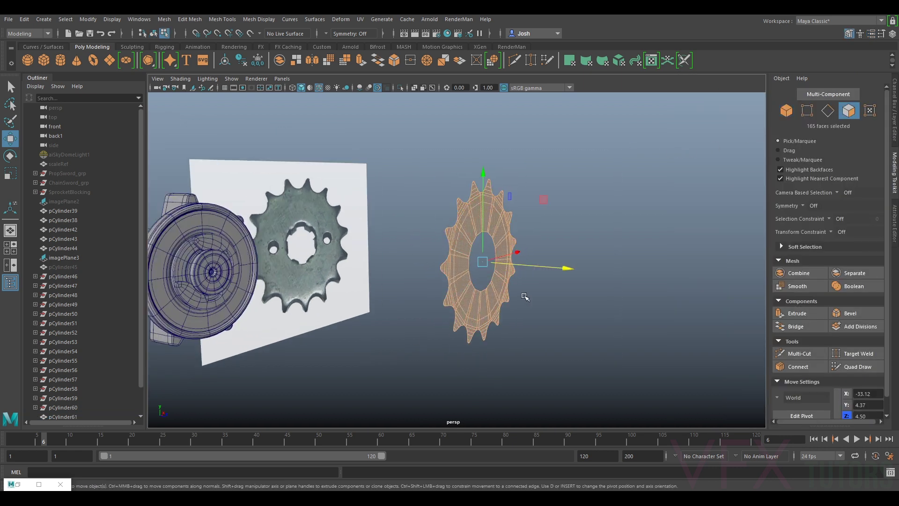
key("ctrl+e")
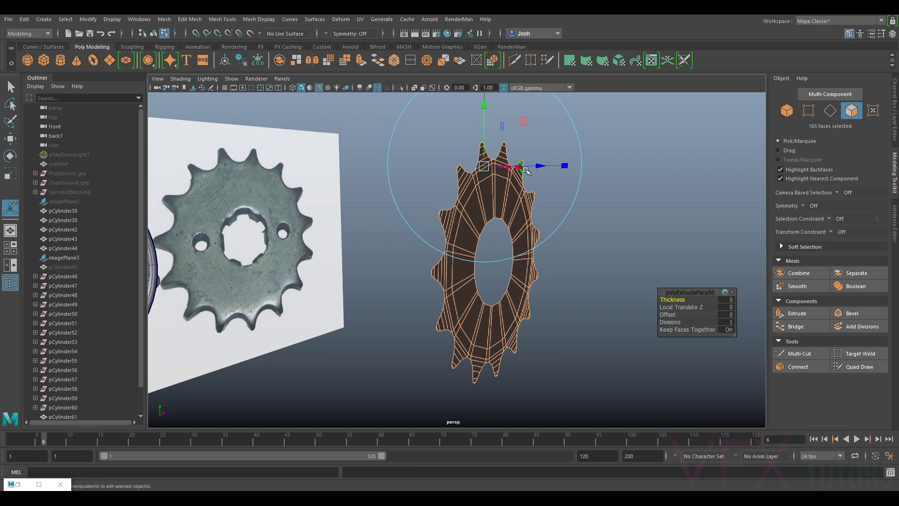
left_click_drag(530, 171, 536, 172)
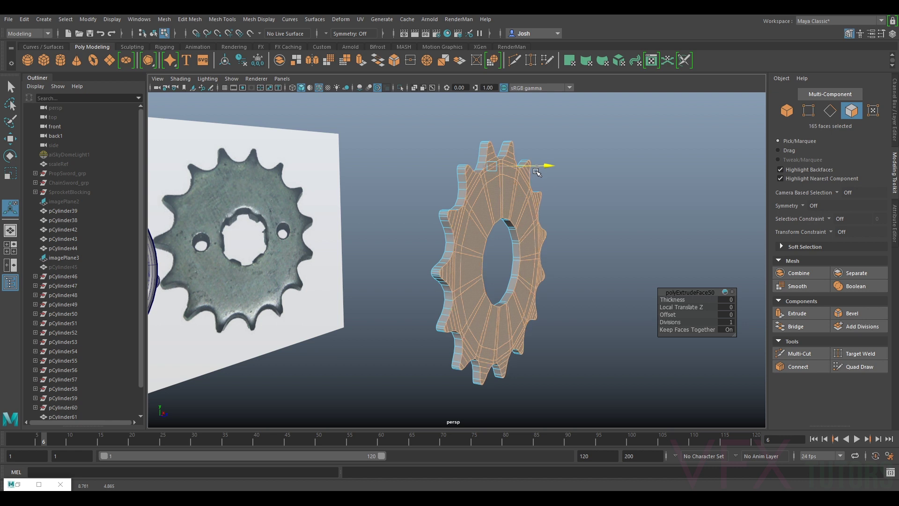
left_click_drag(537, 173, 487, 216, "alt")
right_click_drag(487, 216, 513, 198)
- In the front view, delete the faces of the sprocket's left half, through its full thickness
left_click_drag(539, 241, 405, 194, "alt")
scroll(453, 229, "up", 5)
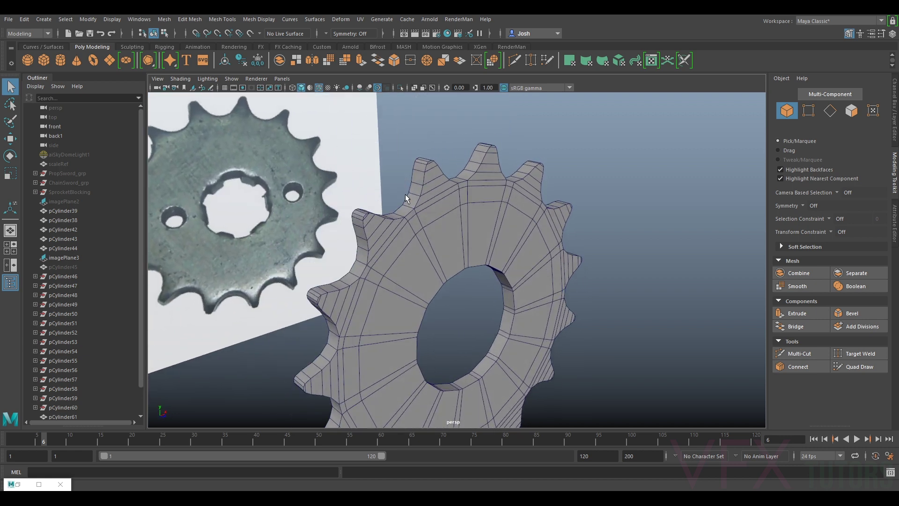
left_click_drag(319, 246, 329, 228, "alt")
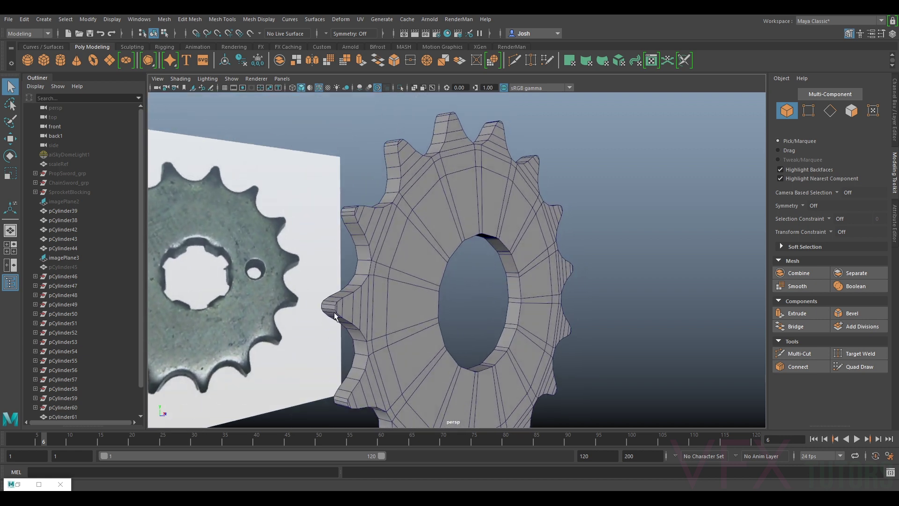
left_click_drag(361, 311, 365, 255, "alt")
left_click_drag(455, 212, 412, 198, "alt")
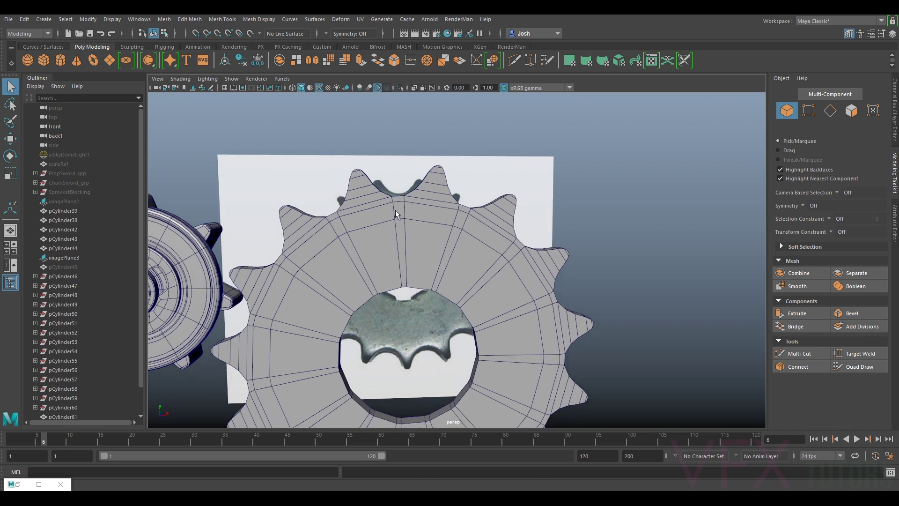
left_click(282, 78)
mouse_move(329, 109)
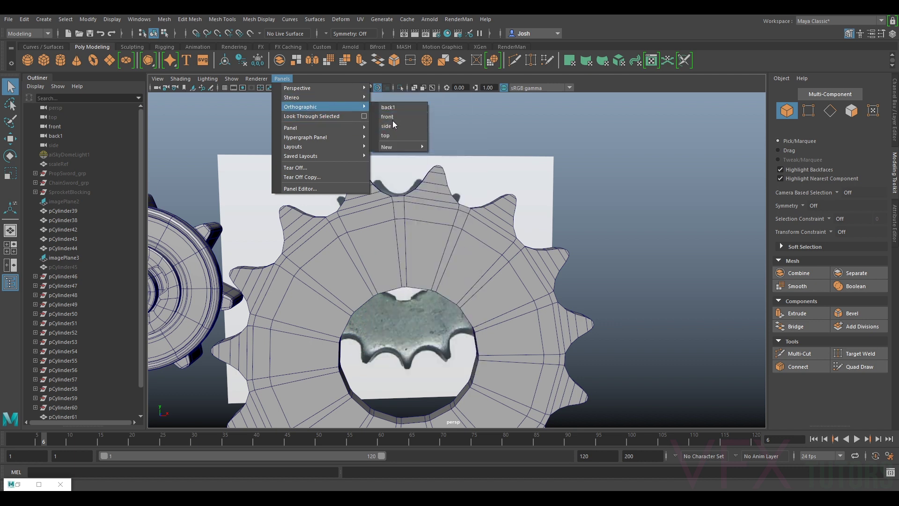
left_click(392, 116)
middle_click_drag(555, 198, 496, 211, "alt")
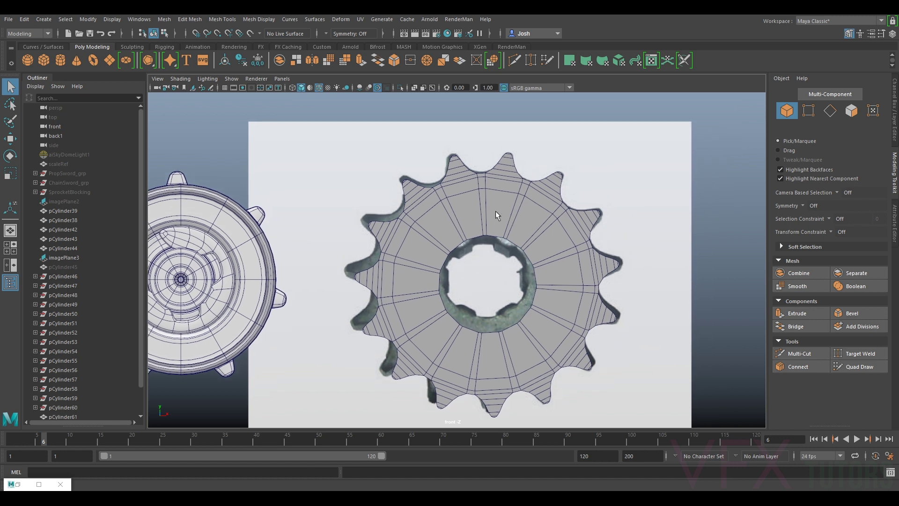
right_click_drag(482, 199, 401, 158)
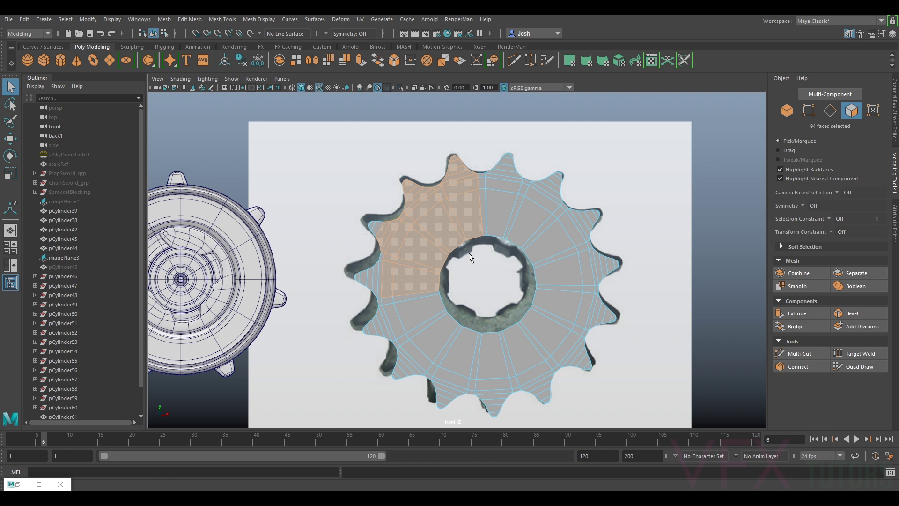
key("Delete")
left_click_drag(405, 295, 447, 367)
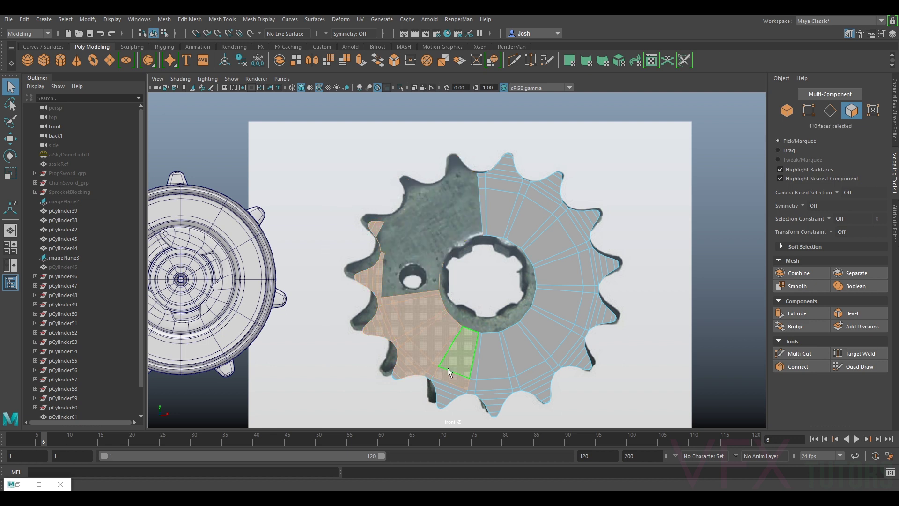
key("Delete")
- Delete the sprocket's remaining faces along the bottom and right side, keeping only the tooth segment just right of top centre
left_click_drag(423, 422, 641, 285)
key("Delete")
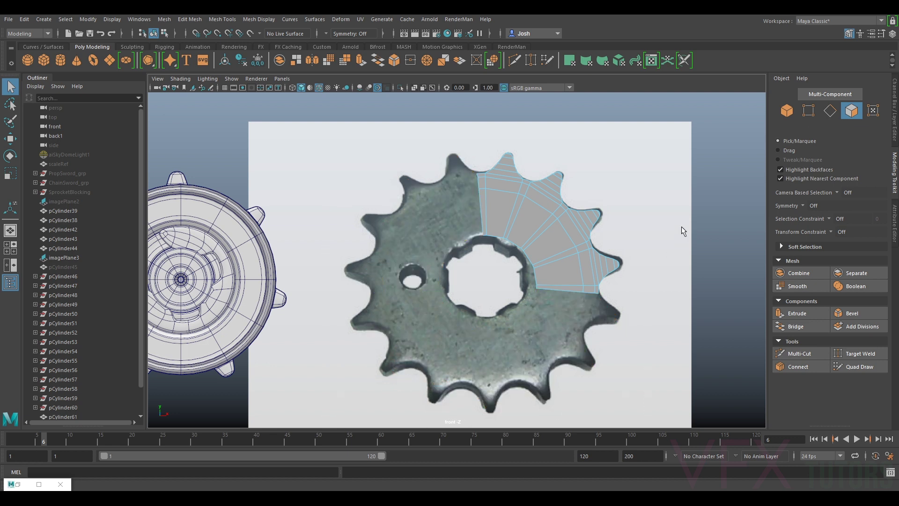
left_click_drag(540, 313, 540, 312)
key("Delete")
scroll(593, 136, "up", 2)
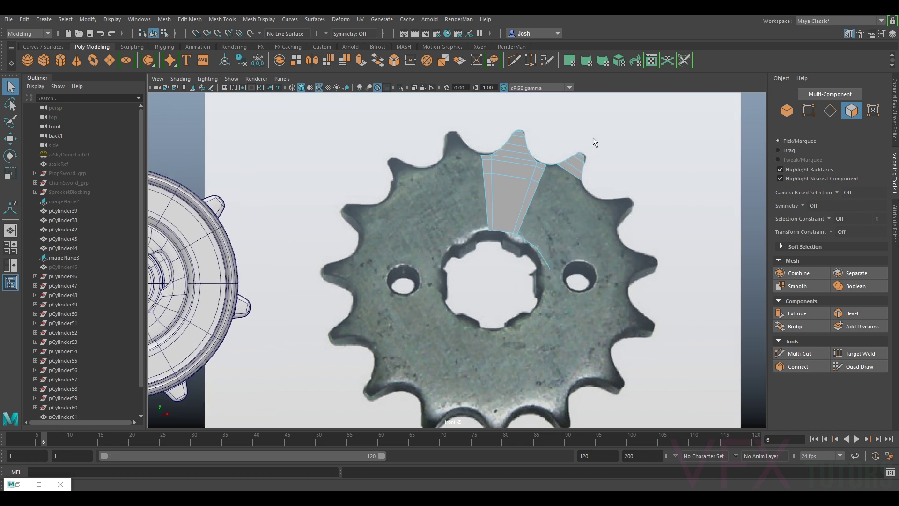
left_click_drag(541, 186, 540, 187)
key("Delete")
left_click(534, 194)
key("Delete")
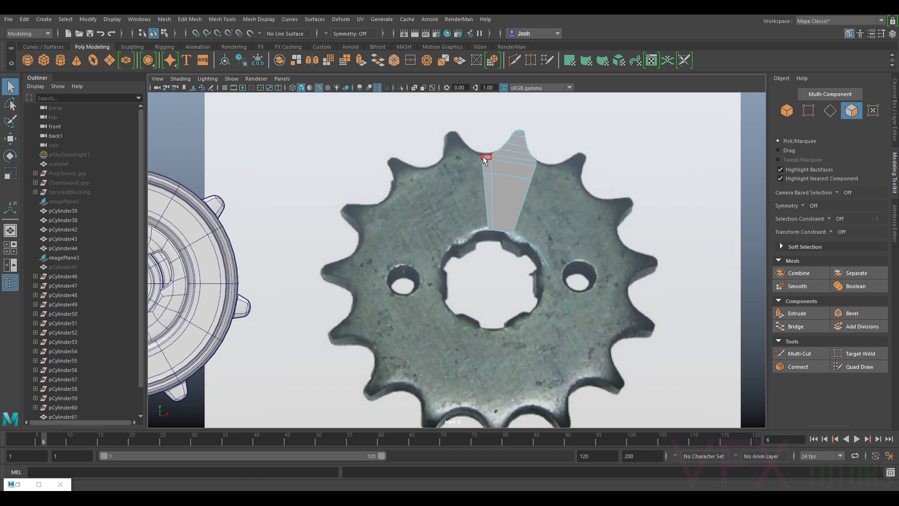
- In the perspective view, delete the leftover strip of inner-rim faces attached to the single tooth segment
scroll(569, 137, "up", 6)
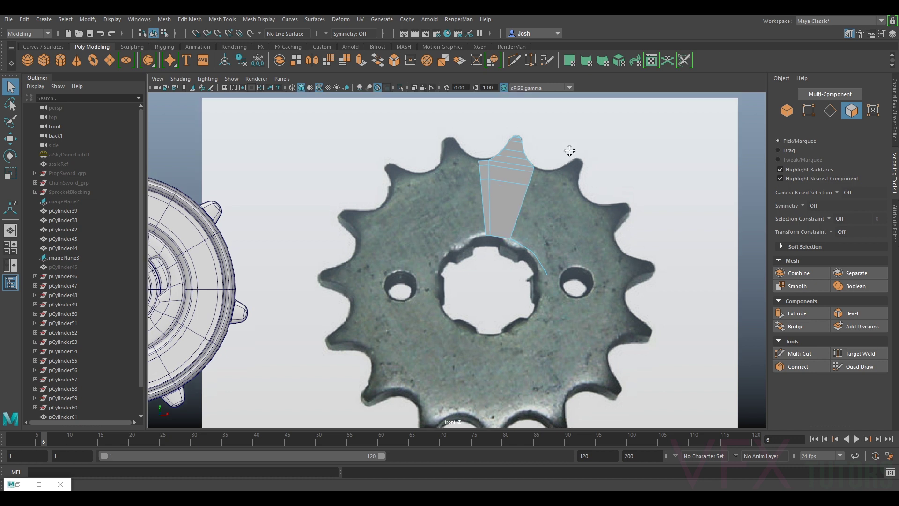
scroll(543, 178, "down", 5)
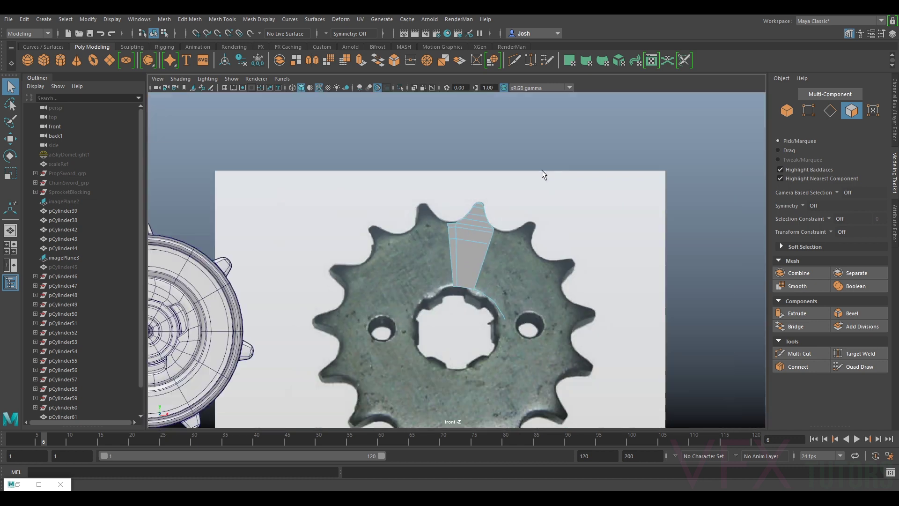
scroll(528, 185, "up", 8)
scroll(490, 194, "down", 5)
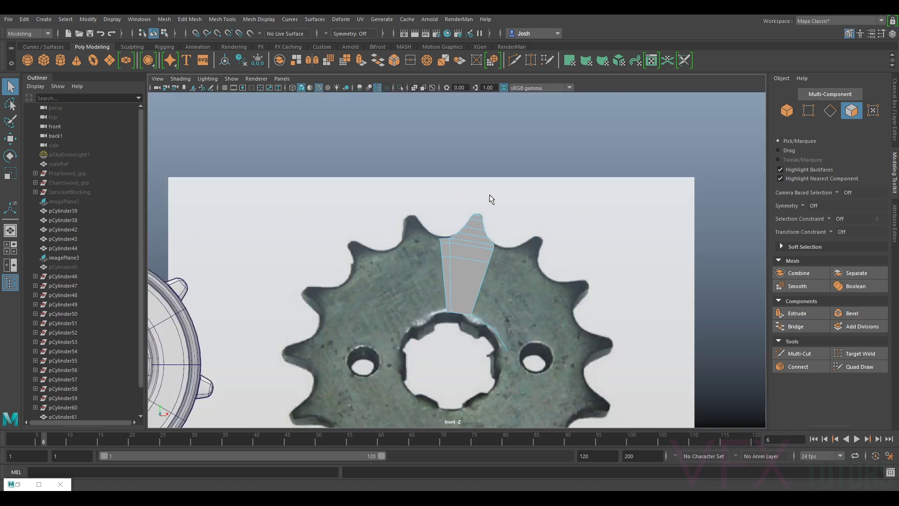
scroll(464, 220, "up", 4)
right_click_drag(479, 214, 519, 199)
left_click(283, 78)
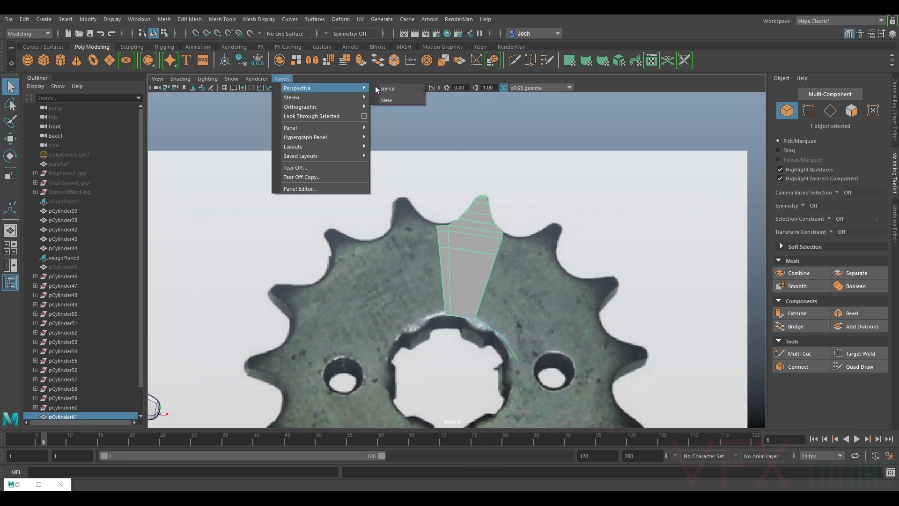
left_click(386, 88)
left_click_drag(437, 196, 524, 262, "alt")
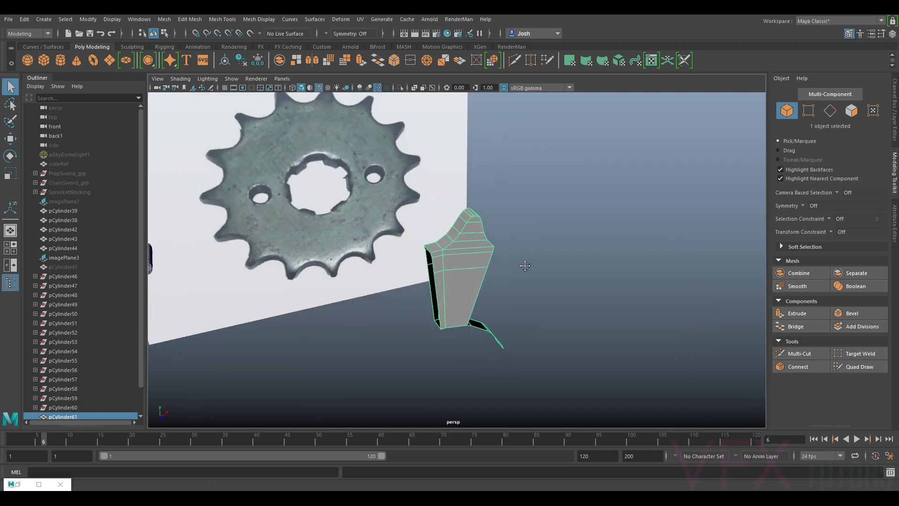
middle_click_drag(524, 262, 479, 192, "alt")
right_click_drag(426, 230, 434, 262)
left_click_drag(434, 263, 462, 236, "alt")
left_click_drag(463, 236, 426, 175)
left_click_drag(411, 219, 290, 264, "alt")
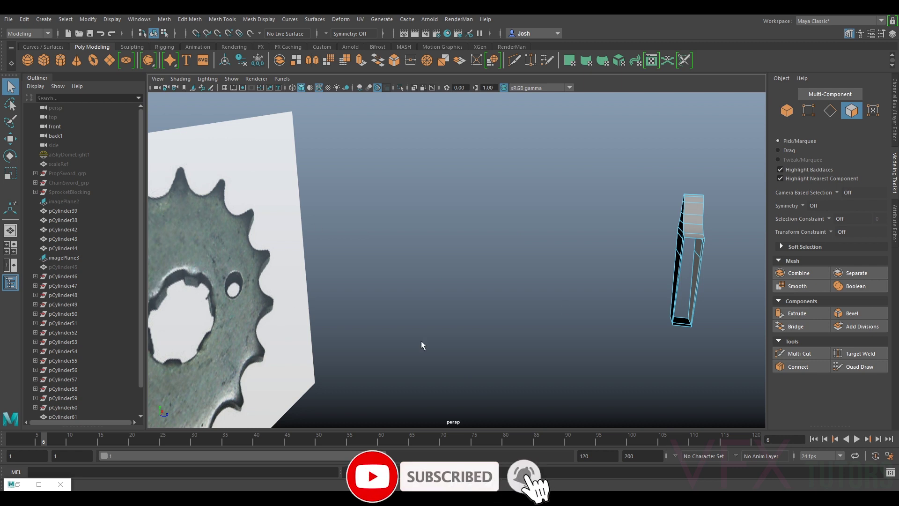
- Select the four uppermost faces on both the front and back sides of the tooth
middle_click_drag(698, 206, 588, 245, "alt")
right_click_drag(588, 245, 669, 269, "alt")
left_click_drag(669, 270, 630, 255, "alt")
middle_click_drag(630, 255, 604, 257, "alt")
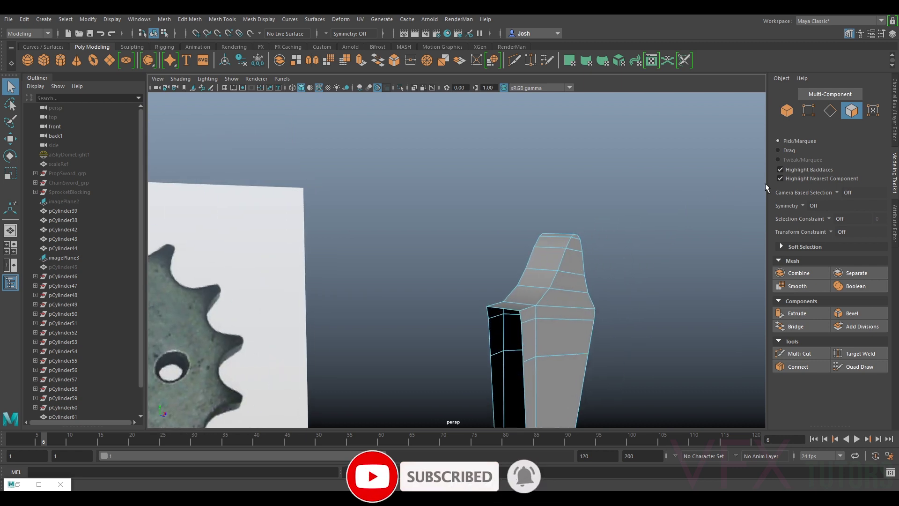
left_click(578, 235)
left_click_drag(577, 235, 586, 280, "alt")
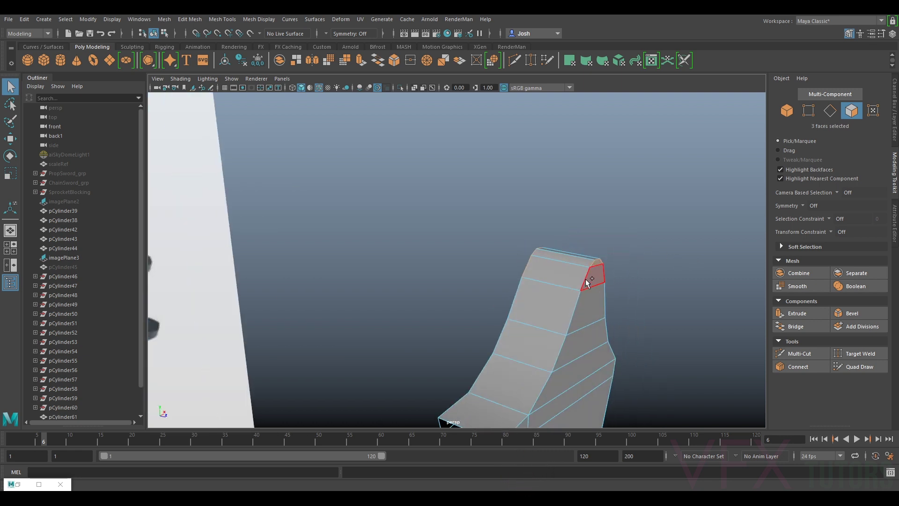
left_click(589, 310, "shift")
left_click_drag(490, 309, 565, 277, "alt")
left_click(566, 277, "shift")
left_click(571, 273, "shift")
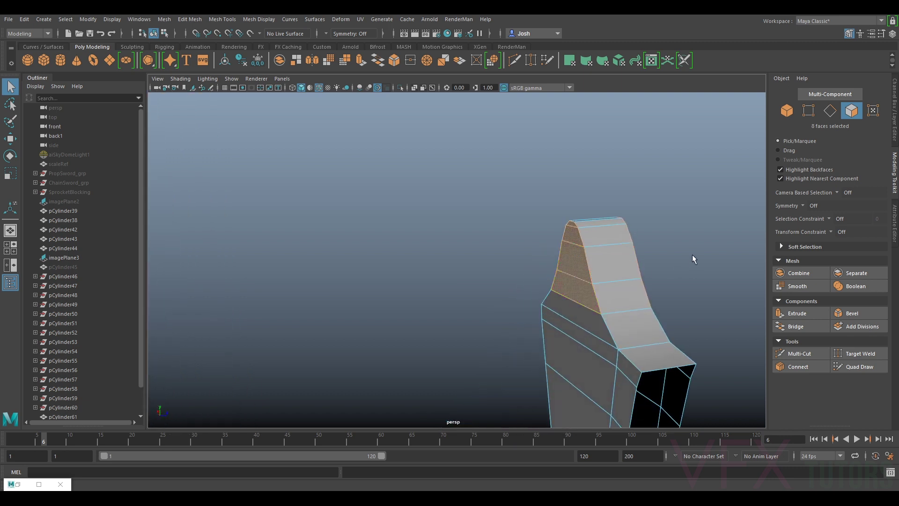
- Set the Scale tool's axis orientation to World
key("r")
left_click_drag(400, 192, 391, 196, "alt")
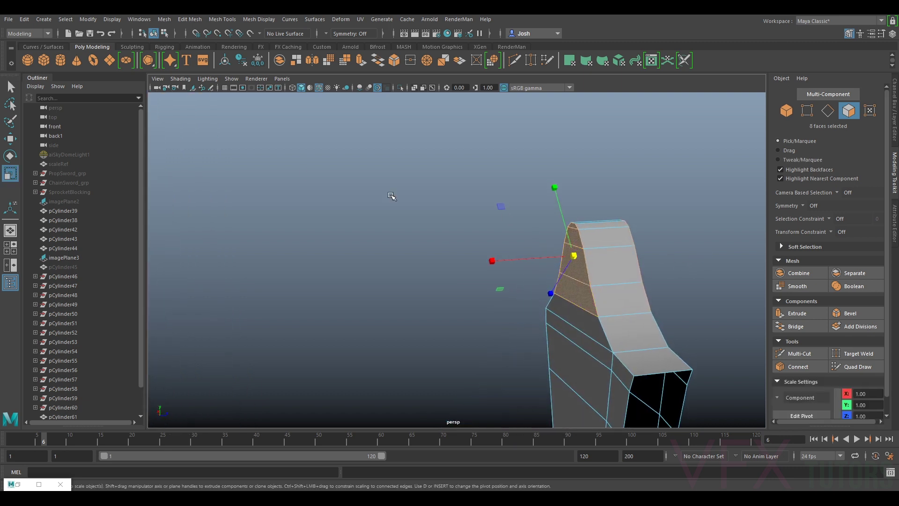
double_click(11, 176)
left_click(684, 114)
left_click(695, 127)
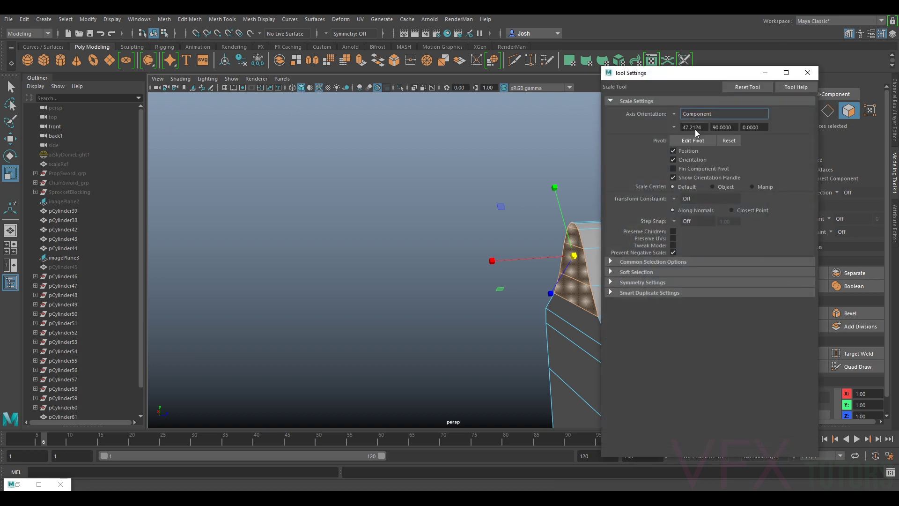
left_click(807, 74)
- Taper the tooth by scaling its side faces thinner in world Z, progressively deselecting the lower rows toward the tip
left_click_drag(646, 140, 578, 241, "alt")
left_click_drag(427, 310, 539, 276, "ctrl")
left_click_drag(583, 226, 581, 226)
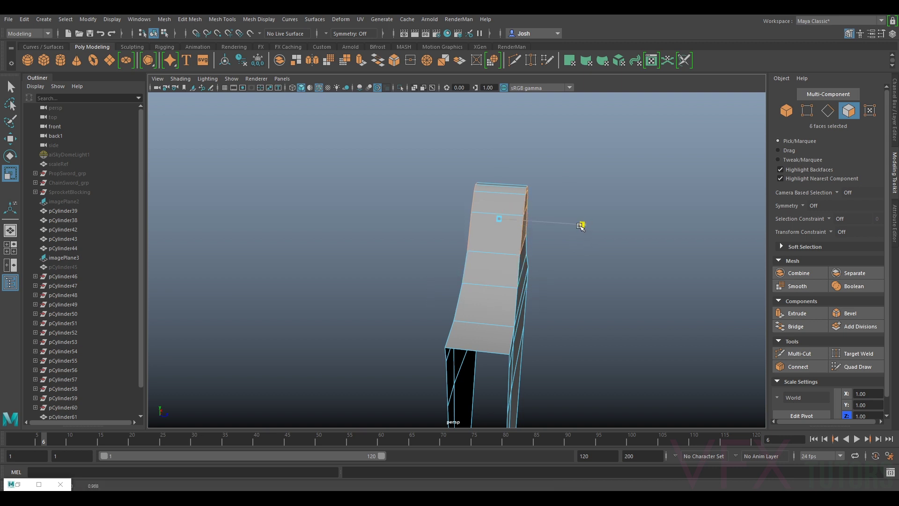
left_click_drag(423, 281, 564, 232, "ctrl")
left_click_drag(584, 204, 572, 203)
left_click_drag(450, 243, 554, 209, "ctrl")
middle_click_drag(533, 203, 529, 246, "alt")
left_click_drag(586, 229, 599, 269)
left_click(519, 219)
scroll(562, 240, "down", 2)
- Select edge loops around the upper tooth and scale them along world Z to smooth the taper
key("F10")
double_click(487, 273)
left_click_drag(524, 274, 525, 271)
left_click_drag(538, 313, 493, 313, "alt")
double_click(488, 303)
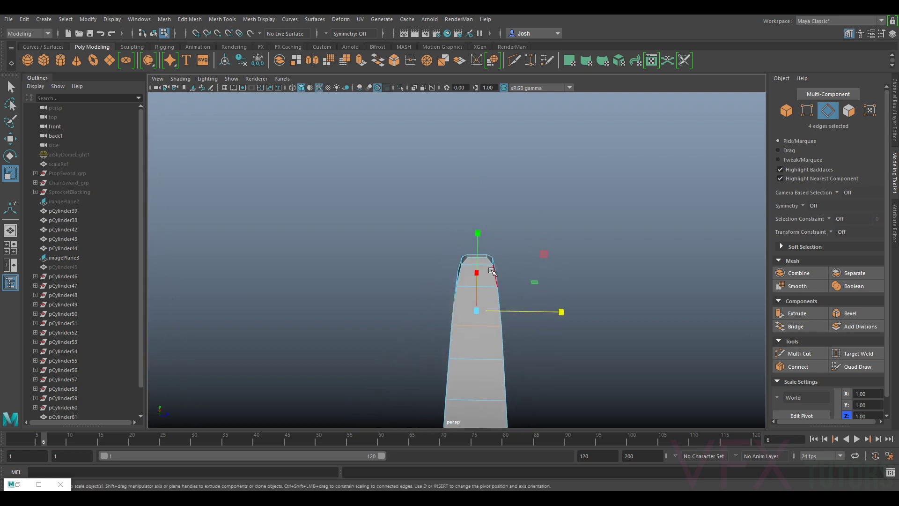
left_click_drag(555, 263, 478, 232, "alt")
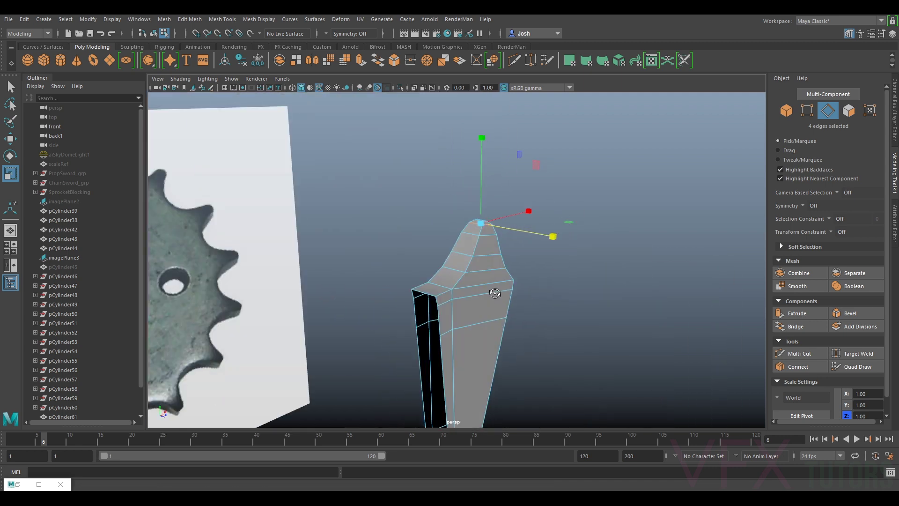
- Duplicate the tooth segment in a full circle around the centre with Duplicate Special to form the sprocket ring
right_click_drag(475, 230, 525, 218)
scroll(594, 324, "down", 5)
left_click_drag(593, 324, 560, 244, "alt")
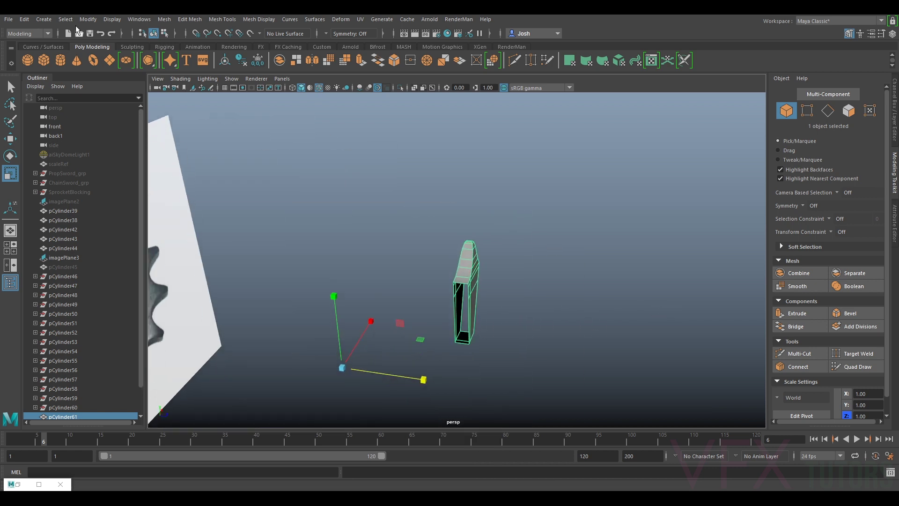
left_click(40, 21)
mouse_move(26, 20)
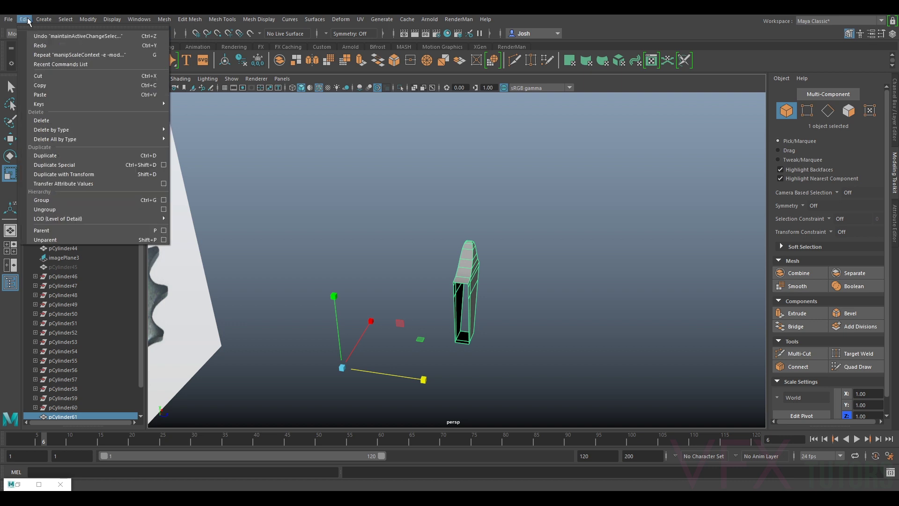
left_click(103, 166)
left_click_drag(667, 345, 413, 335, "alt")
left_click_drag(604, 243, 591, 223, "alt")
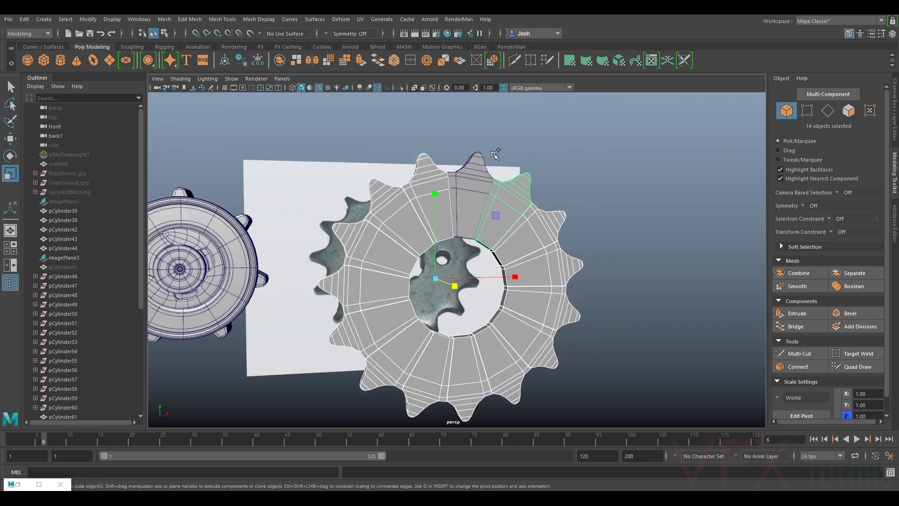
- Add the original tooth segment to the selected copies and combine all segments into one mesh
left_click(487, 159, "shift")
left_click(165, 19)
left_click(211, 63)
key("w")
left_click_drag(542, 283, 566, 277, "alt")
- Select all vertices of the combined sprocket and merge them with a distance threshold of 0.02
right_click_drag(519, 230, 491, 222)
scroll(597, 186, "down", 4)
left_click_drag(604, 182, 362, 399)
scroll(555, 235, "up", 7)
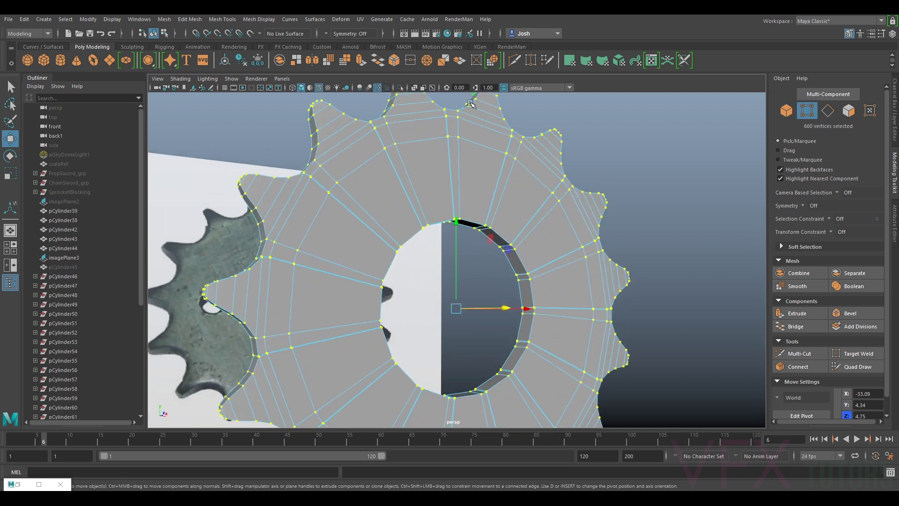
middle_click_drag(471, 104, 482, 237, "alt")
scroll(482, 237, "up", 5)
left_click_drag(481, 238, 334, 254, "alt")
left_click_drag(515, 234, 553, 232, "alt")
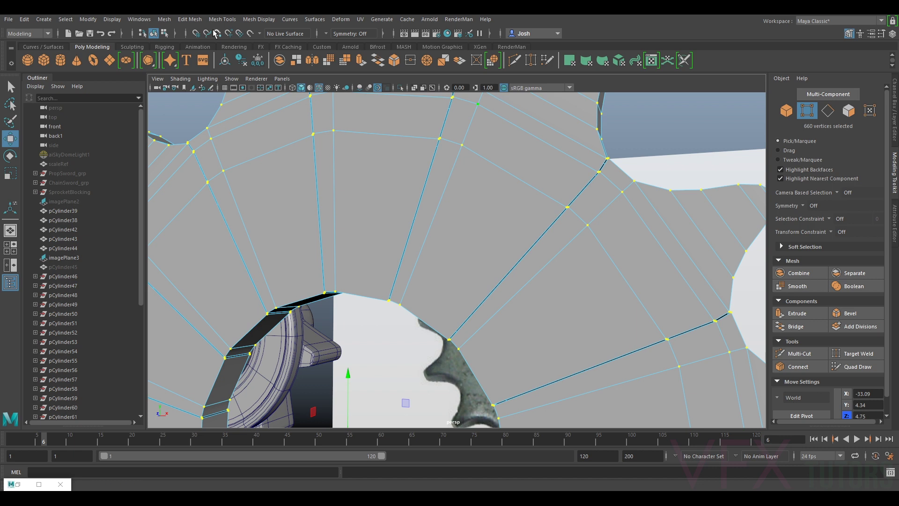
left_click(188, 20)
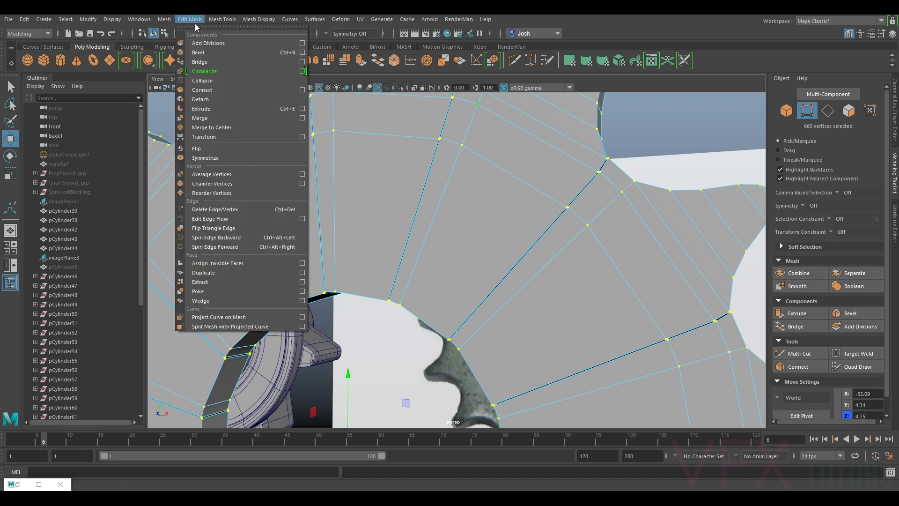
left_click(231, 118)
left_click_drag(515, 187, 537, 270, "alt")
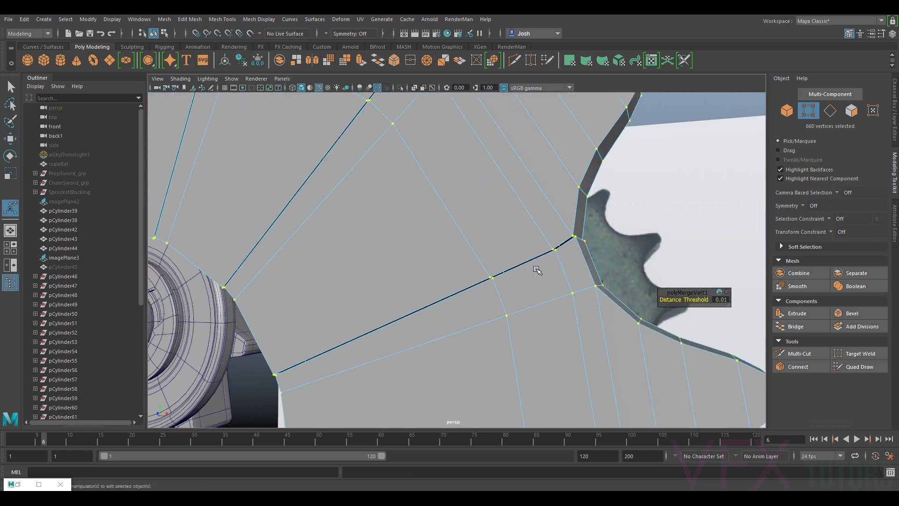
left_click_drag(691, 300, 691, 300)
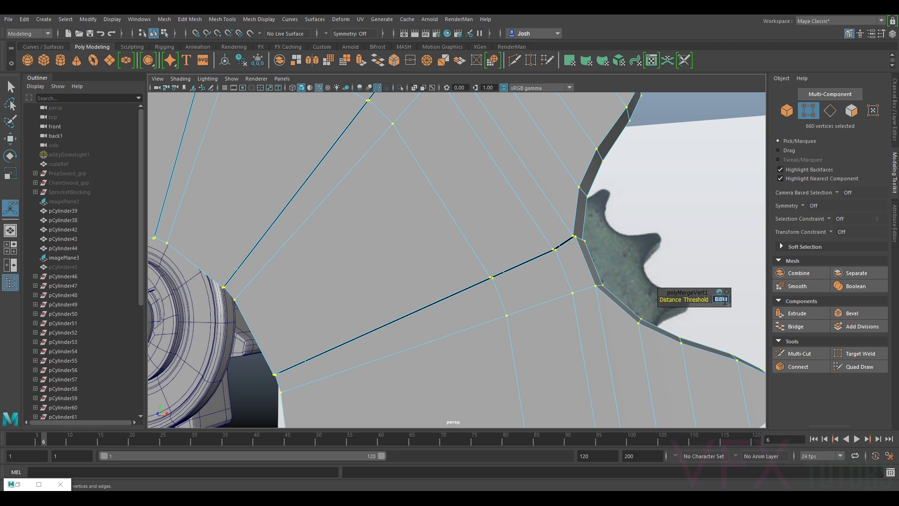
key("Return")
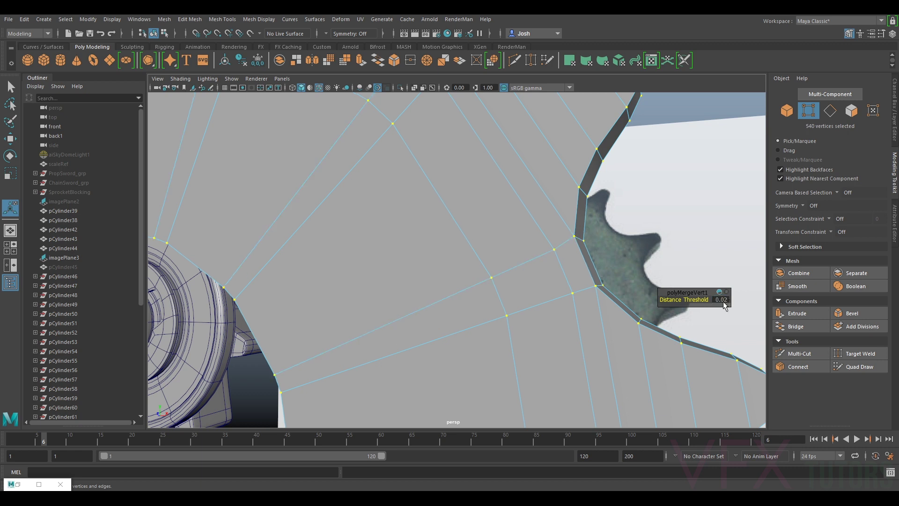
- Examine the merged sprocket in smooth preview in object mode, and return it to the unsmoothed display
left_click_drag(551, 270, 484, 234, "alt")
left_click_drag(501, 318, 394, 211, "alt")
right_click_drag(434, 182, 439, 192)
left_click(712, 125)
left_click(577, 195)
key("3")
left_click(678, 174)
scroll(667, 192, "down", 5)
left_click_drag(637, 217, 581, 229, "alt")
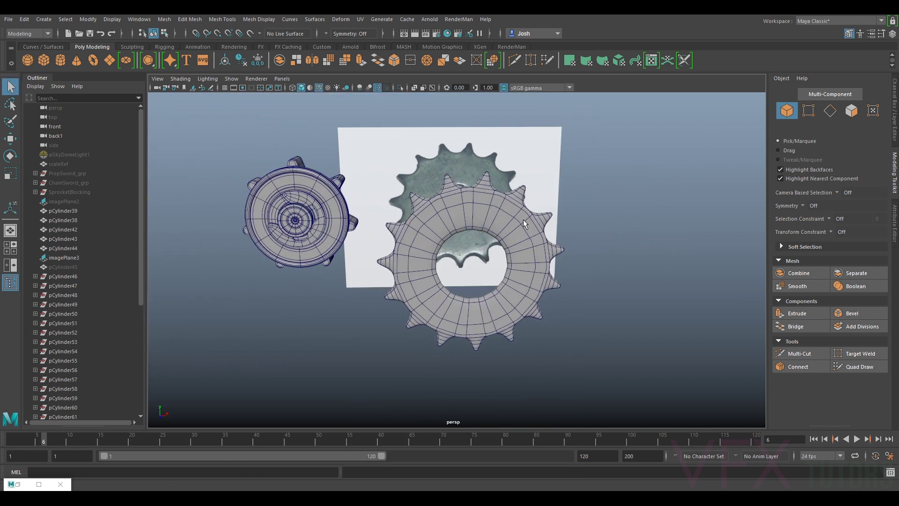
left_click(526, 222)
key("1")
- Try beveling both edge loops of the centre hole with fraction 0.2 and 2 segments
scroll(554, 191, "up", 5)
middle_click_drag(521, 196, 514, 254, "alt")
left_click_drag(468, 255, 528, 256, "alt")
right_click_drag(474, 205, 458, 185)
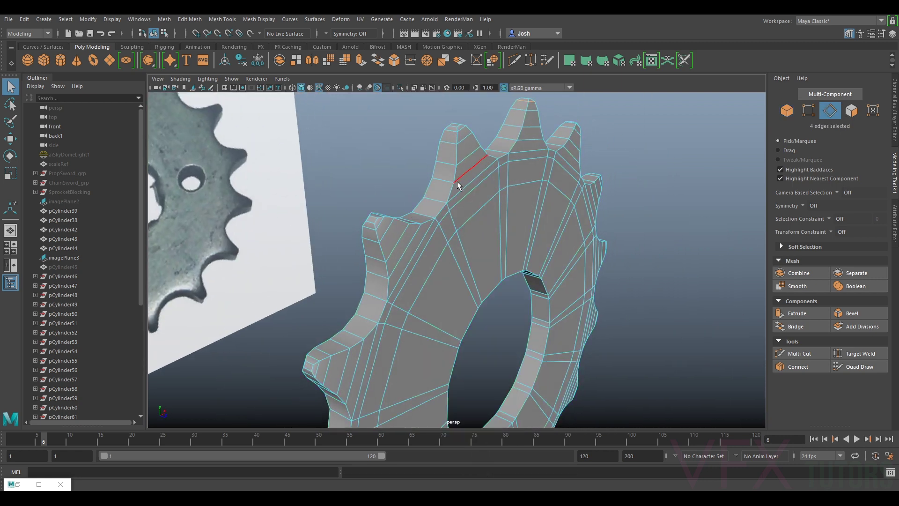
left_click_drag(463, 213, 445, 210, "alt")
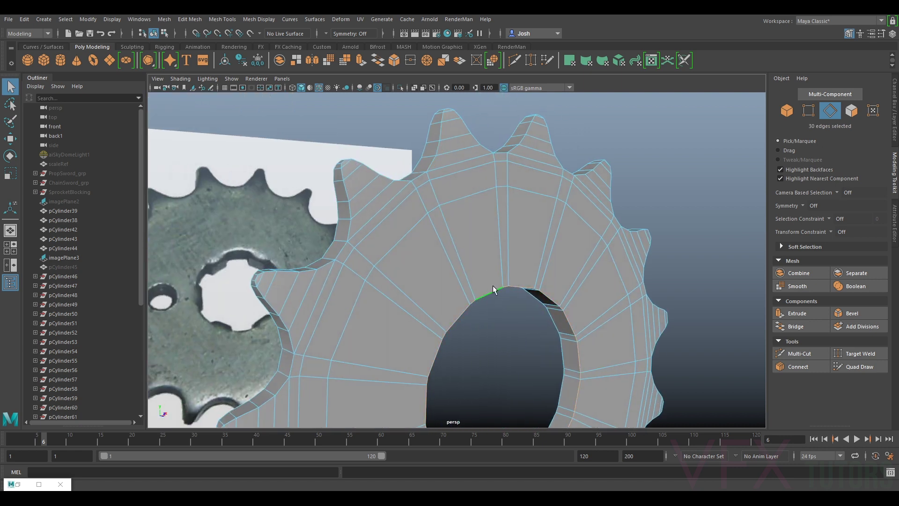
left_click(858, 314)
left_click_drag(604, 310, 576, 301, "alt")
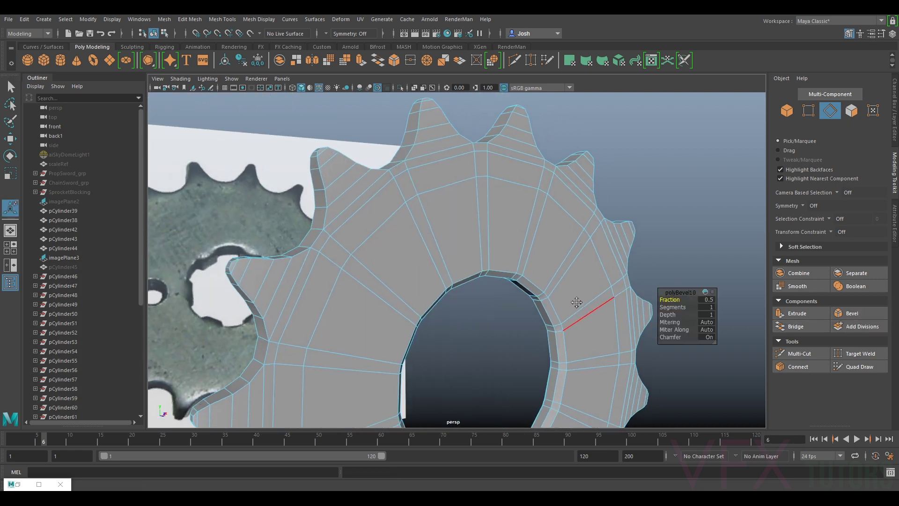
scroll(609, 297, "up", 4)
left_click_drag(670, 299, 671, 299)
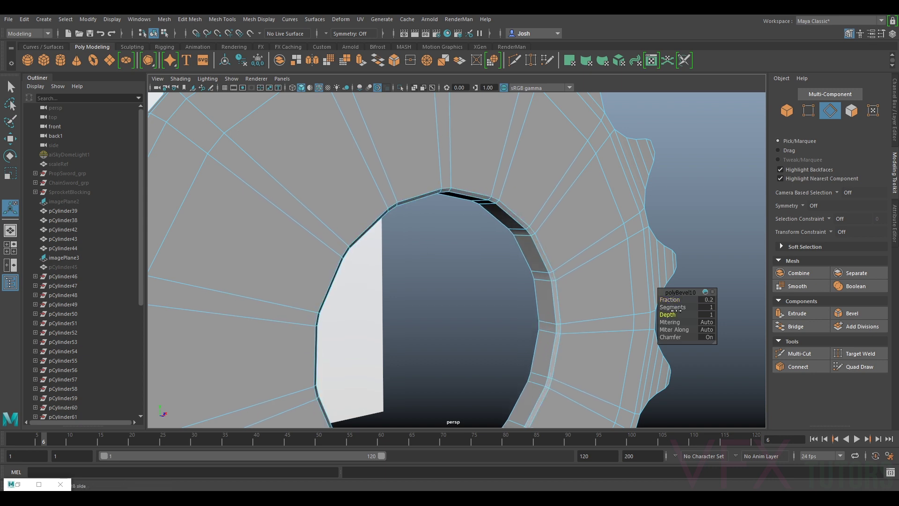
left_click_drag(672, 307, 675, 307)
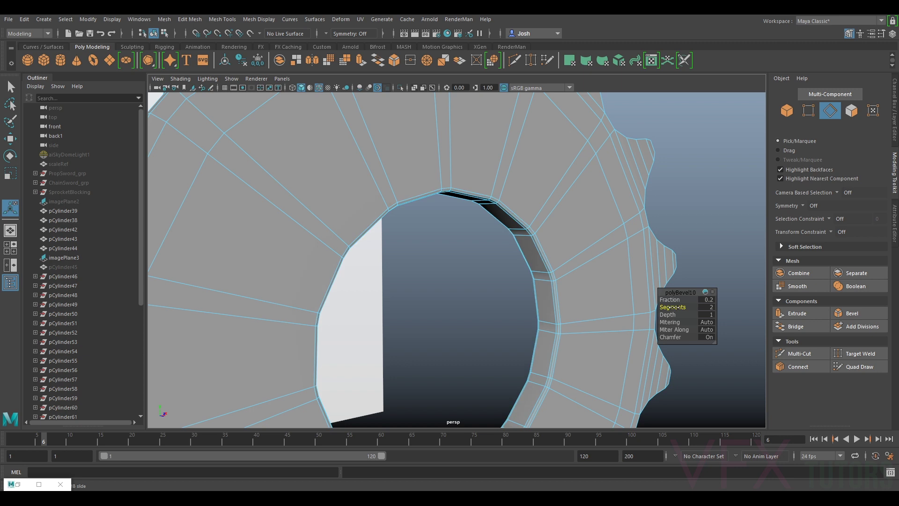
- Undo the bevel on the centre hole's edges
scroll(551, 245, "down", 3)
right_click_drag(514, 214, 555, 198)
key("f")
left_click_drag(370, 248, 462, 240, "alt")
scroll(461, 236, "up", 3)
key("F10")
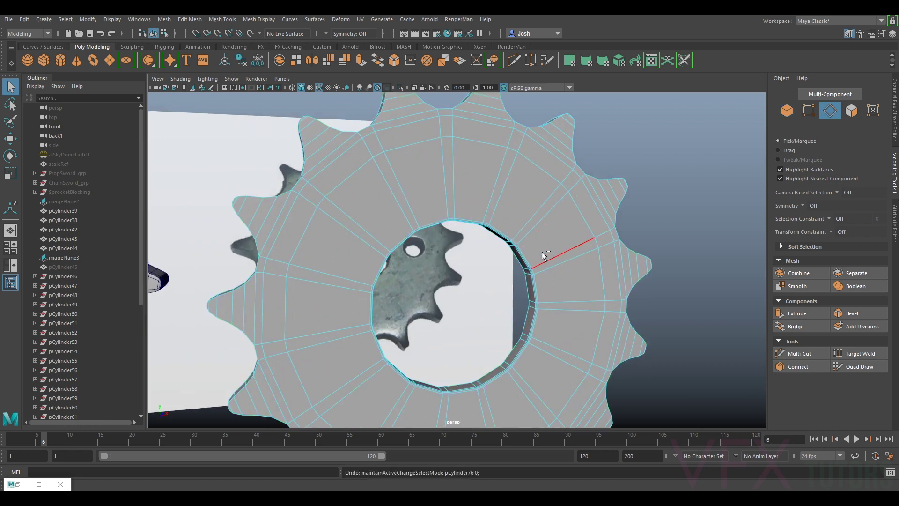
key("ctrl+z")
key("ctrl+z")
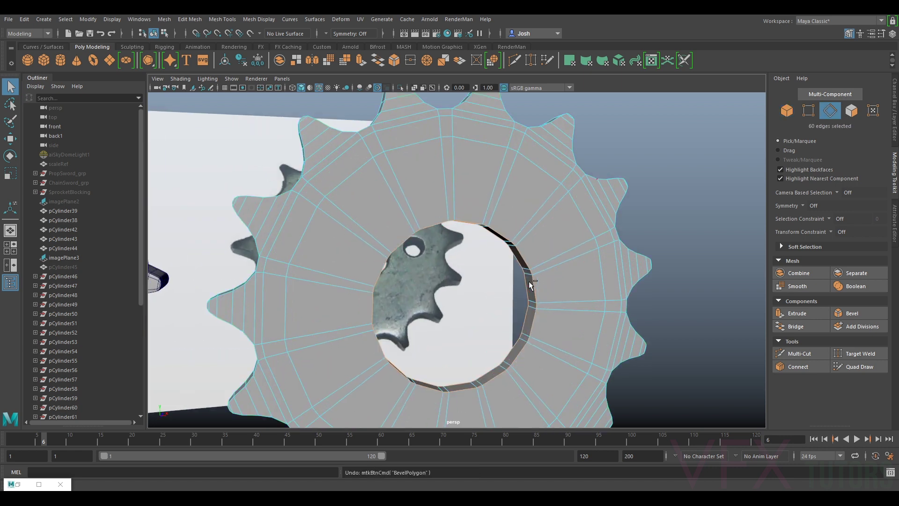
- Select the centre hole's inner face loop and transform it along its normals to narrow the hole slightly
left_click(851, 111)
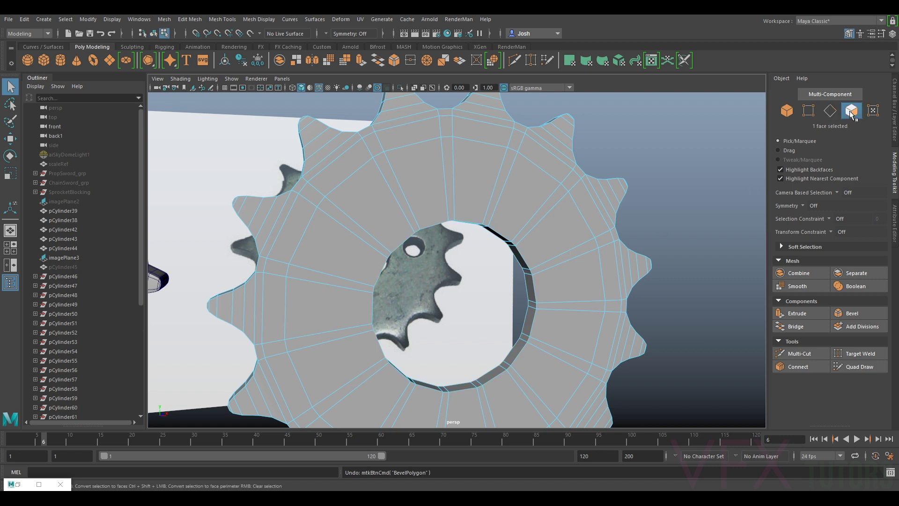
double_click(536, 304)
right_click(534, 301, "shift")
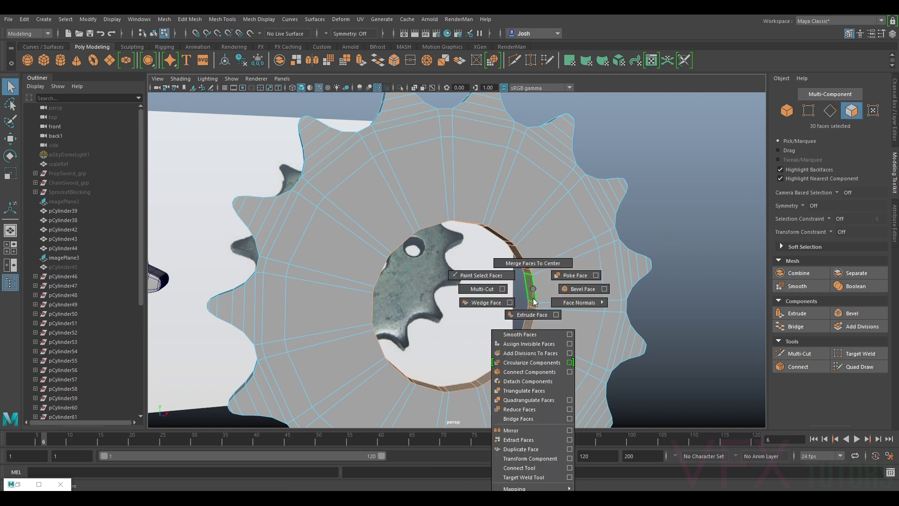
left_click(547, 458)
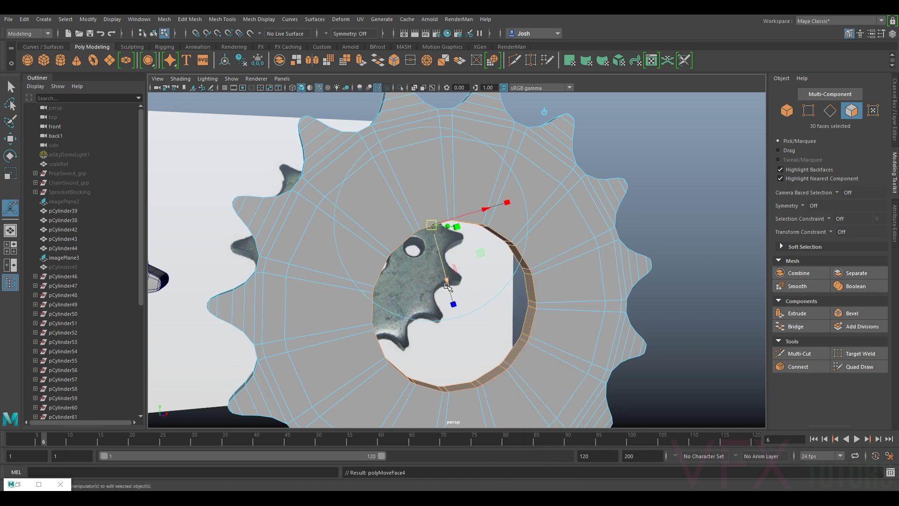
left_click_drag(451, 278, 457, 293)
- Bevel the narrowed hole's front and back edge loops with fraction 0.2 and 2 segments
right_click(513, 230)
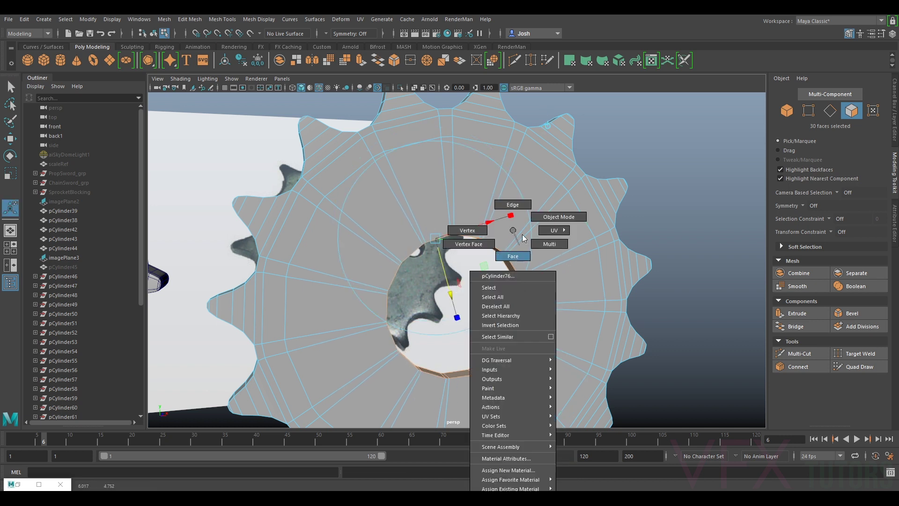
left_click(530, 189)
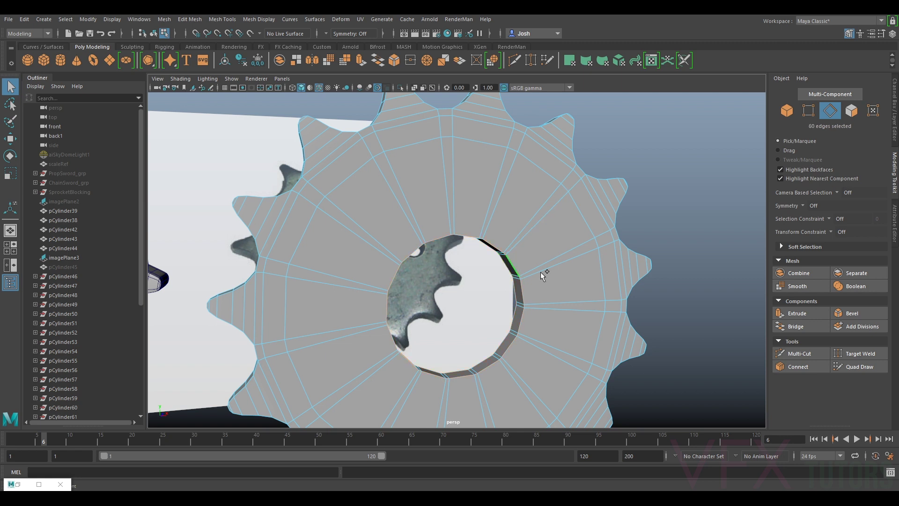
left_click(850, 313)
left_click_drag(673, 300, 675, 308)
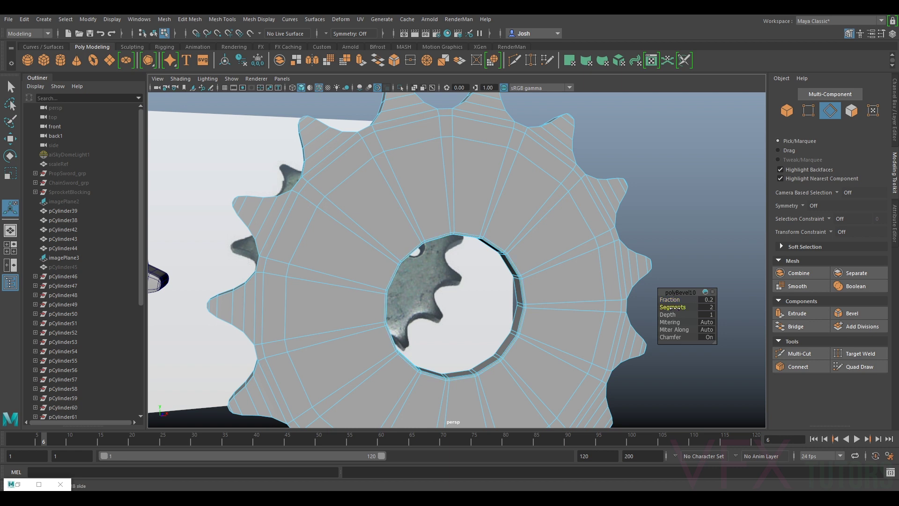
- Insert an edge loop with Multi-Cut around the base of the teeth on the sprocket's front face
left_click_drag(518, 234, 470, 242, "alt")
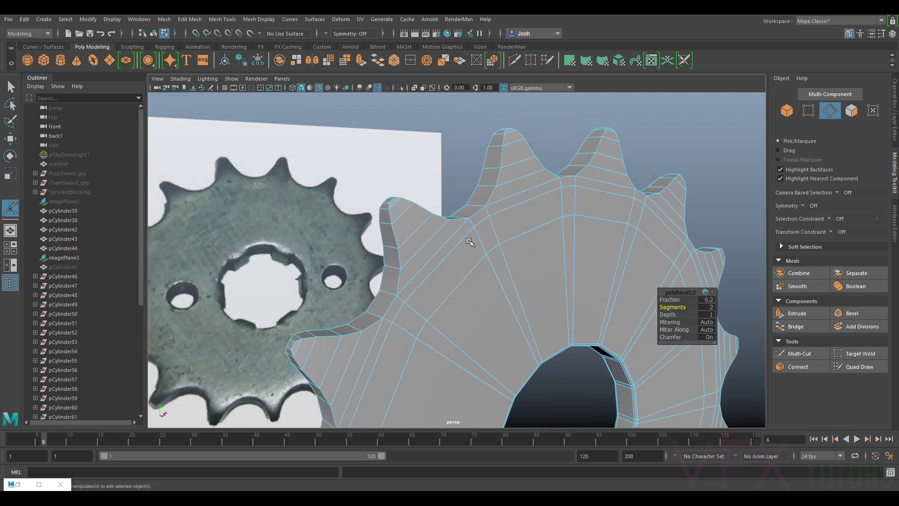
left_click(477, 213)
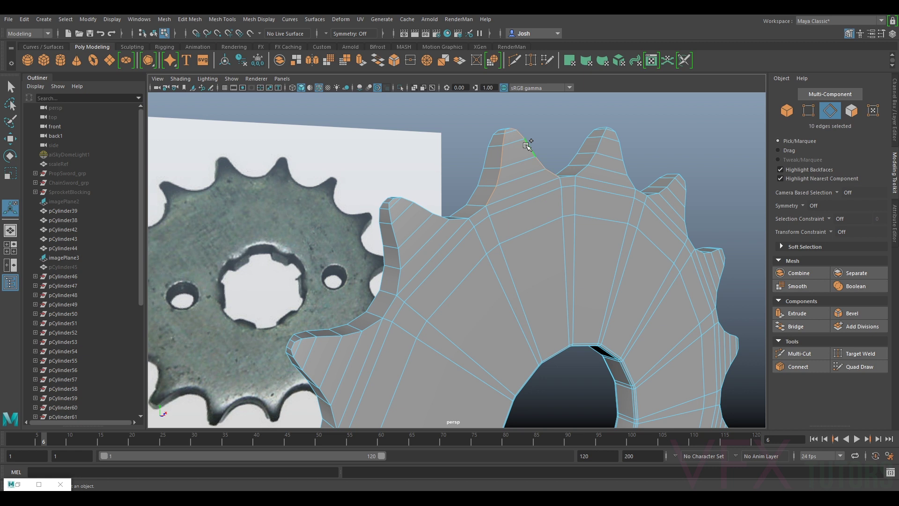
left_click_drag(575, 147, 576, 188, "alt")
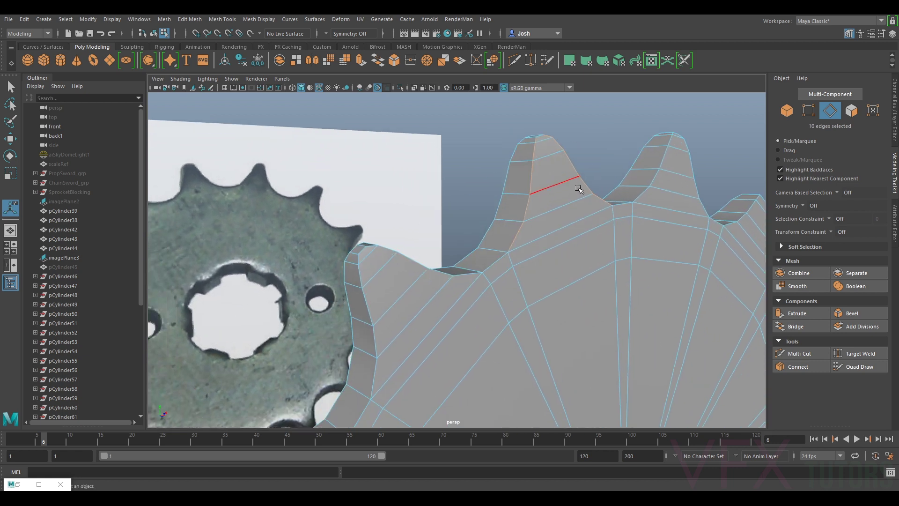
left_click(779, 353)
scroll(522, 284, "up", 2)
middle_click_drag(522, 285, 547, 204, "alt")
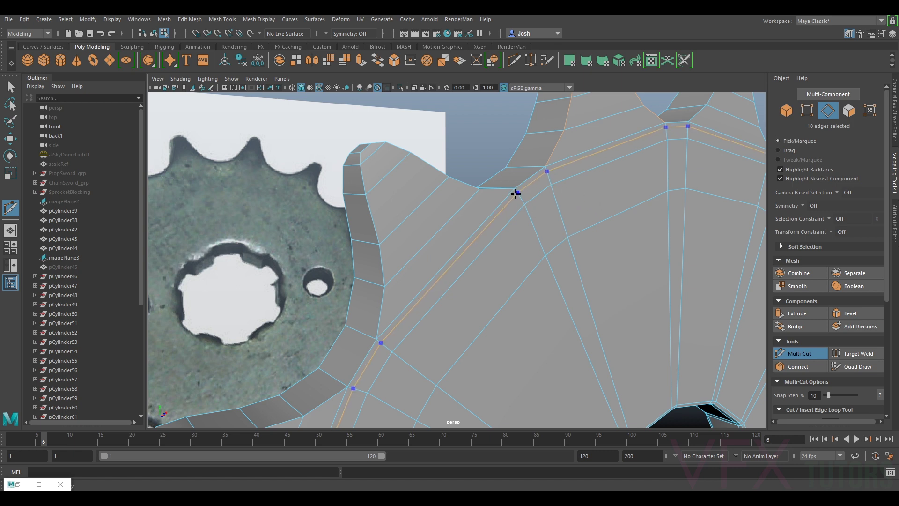
left_click(516, 193, "ctrl")
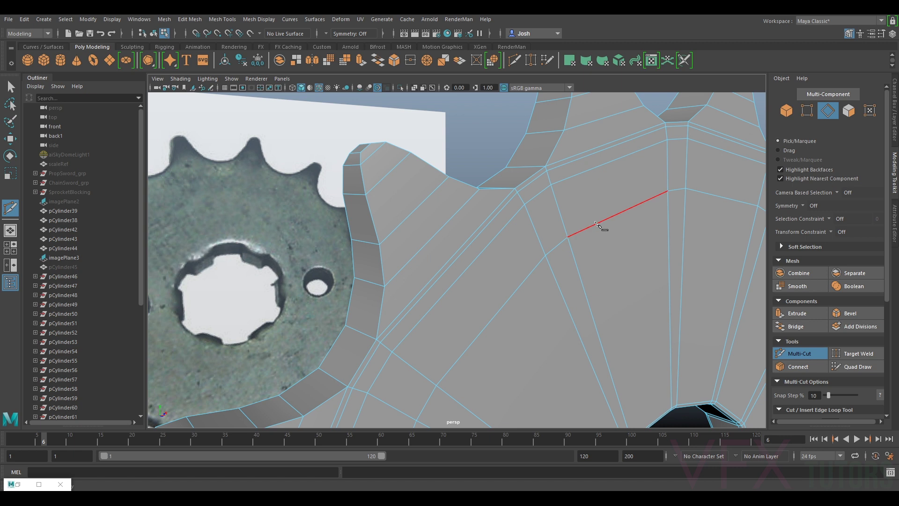
- Insert a matching edge loop around the base of the teeth on the sprocket's back face
scroll(538, 309, "down", 3)
mouse_move(538, 309)
left_mouse_down("alt")
mouse_move(610, 378)
mouse_move(548, 297)
left_mouse_up("alt")
scroll(538, 290, "up", 4)
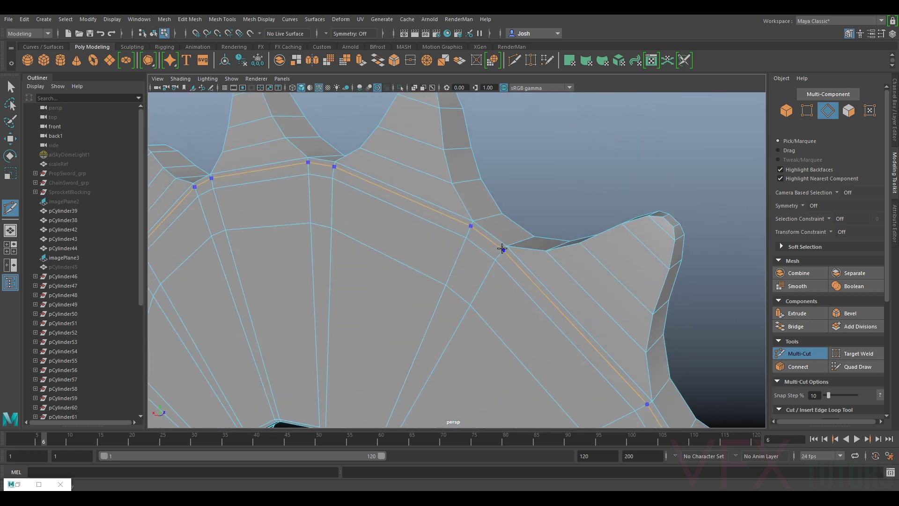
left_click(504, 248, "ctrl")
scroll(505, 262, "down", 5)
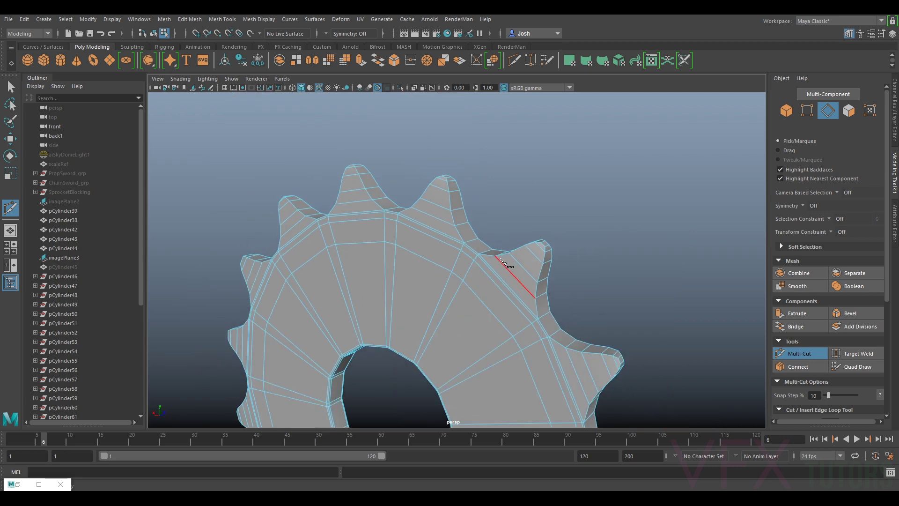
- Insert supporting edge loops along both sides of the toothed outer rim with Multi-Cut
key("3")
left_click_drag(499, 268, 461, 295, "alt")
key("1")
scroll(421, 281, "up", 4)
left_click(375, 270)
left_click_drag(398, 265, 458, 281, "alt")
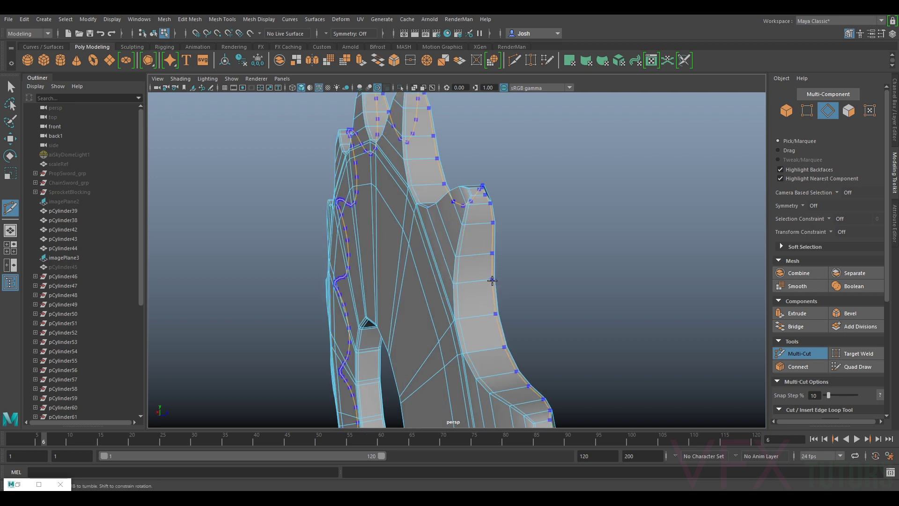
left_click_drag(492, 279, 448, 282, "alt")
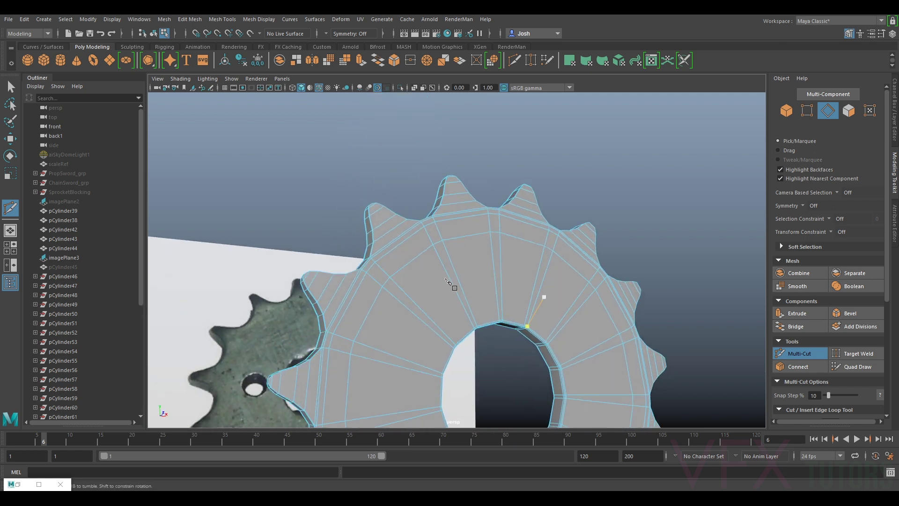
- Turn on smooth preview for the sprocket, leave Multi-Cut and return to object mode
key("3")
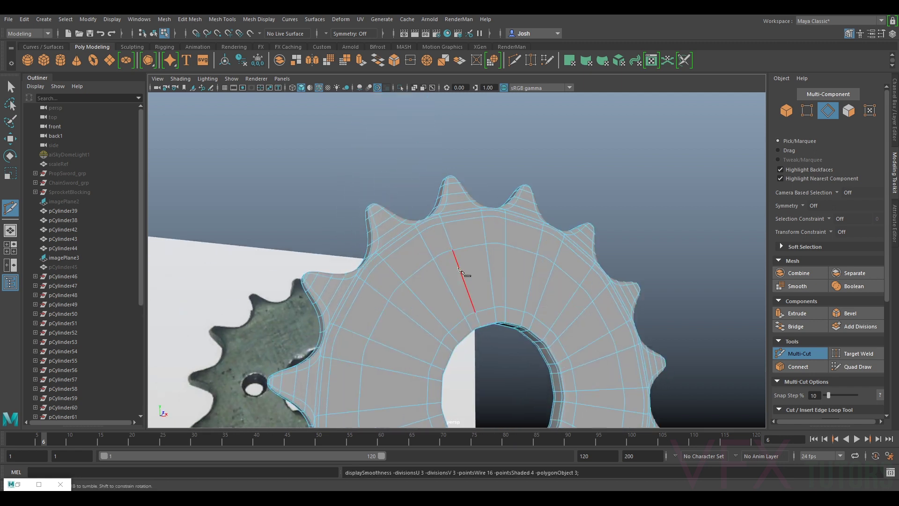
left_click(817, 356)
scroll(644, 293, "down", 3)
right_click(557, 283)
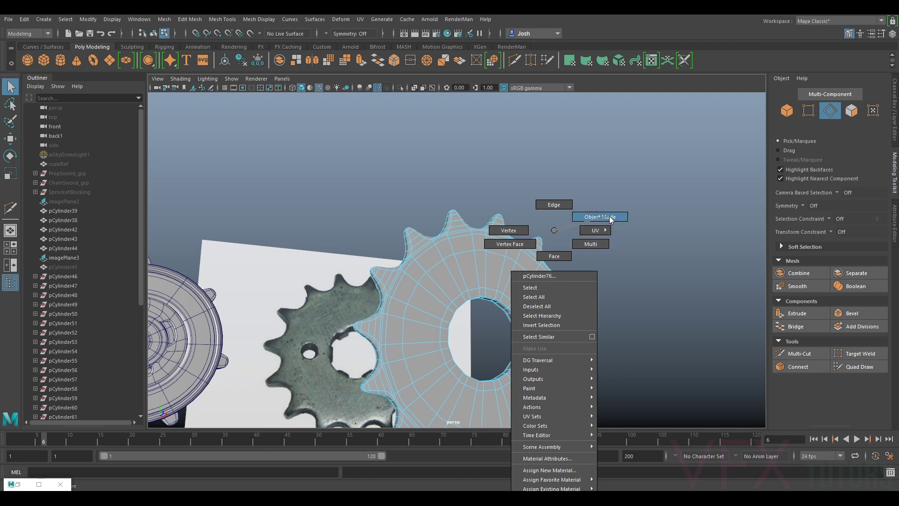
right_click_drag(554, 230, 610, 219)
- Examine the smoothed sprocket's teeth and faces from several angles, and return it to the unsmoothed display
scroll(674, 229, "down", 5)
left_click_drag(595, 299, 562, 300, "alt")
scroll(560, 266, "up", 5)
scroll(521, 254, "up", 2)
left_click_drag(528, 206, 608, 221, "alt")
left_click(525, 220)
key("1")
middle_click_drag(608, 220, 548, 308, "alt")
scroll(548, 308, "up", 2)
left_click_drag(549, 311, 430, 297, "alt")
scroll(486, 299, "down", 4)
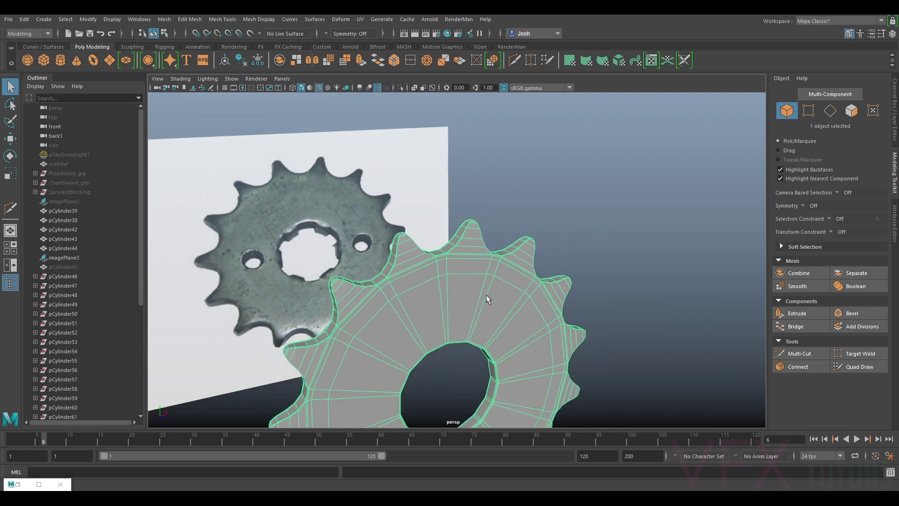
- Select the finished toothed sprocket and delete its construction history
scroll(640, 262, "down", 5)
left_click(641, 264)
mouse_move(584, 295)
left_mouse_down("alt")
mouse_move(539, 278)
mouse_move(602, 304)
mouse_move(623, 325)
mouse_move(599, 303)
left_mouse_up("alt")
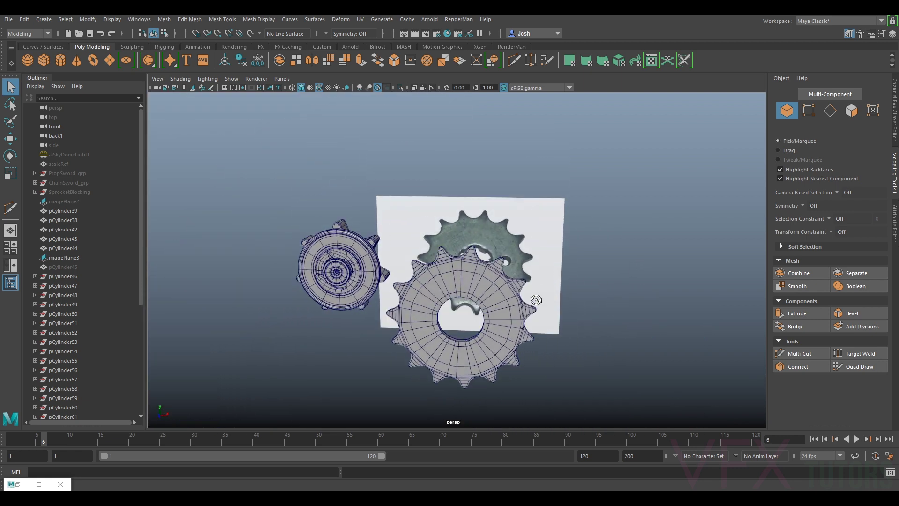
scroll(507, 284, "up", 5)
scroll(506, 287, "up", 3)
scroll(504, 286, "down", 5)
left_click_drag(503, 286, 535, 312, "alt")
scroll(536, 313, "down", 5)
middle_click_drag(536, 309, 661, 248, "alt")
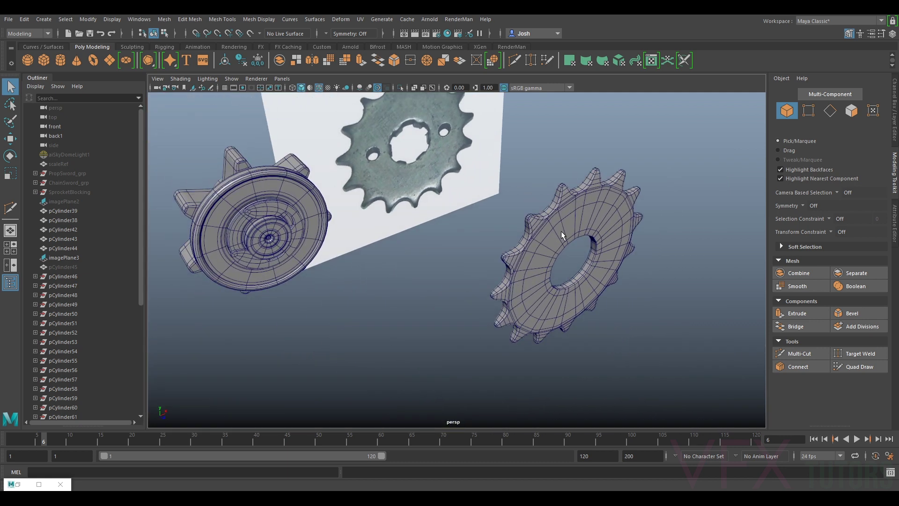
left_click(607, 232)
key("w")
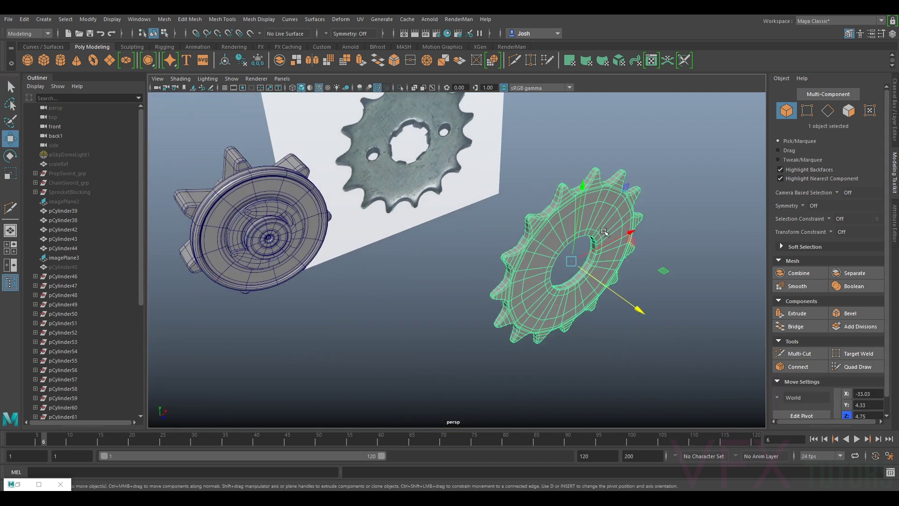
left_click(258, 60)
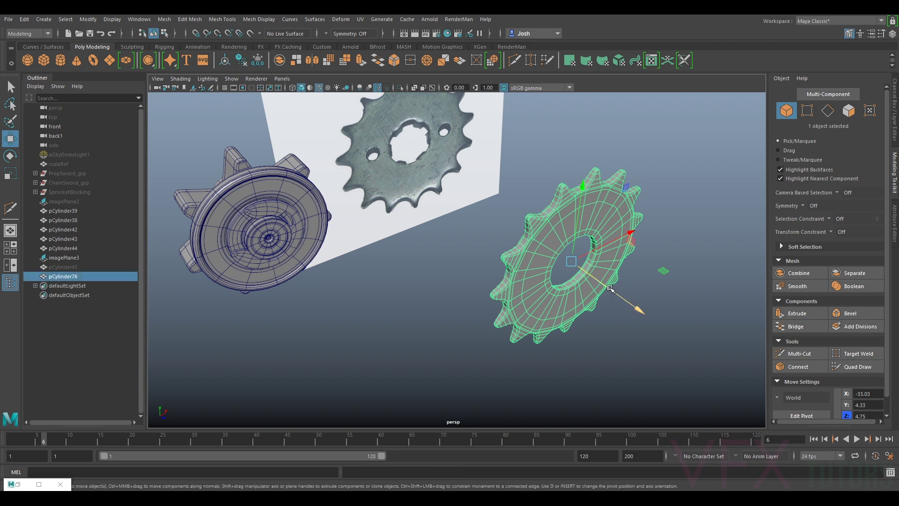
- Move the toothed sprocket onto the hub assembly, centring it roughly on the shaft behind the outer disc
left_click_drag(607, 298, 394, 261, "alt")
scroll(604, 294, "down", 4)
key("f")
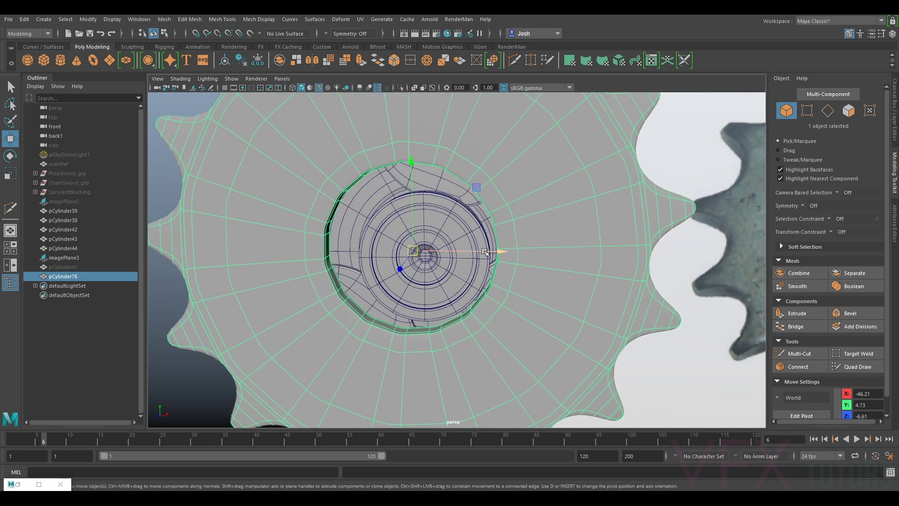
left_click_drag(415, 251, 448, 291)
scroll(427, 257, "down", 2)
right_click_drag(447, 291, 375, 299, "alt")
middle_click_drag(374, 300, 448, 302, "alt")
scroll(448, 303, "up", 3)
left_click_drag(469, 287, 562, 285)
middle_click_drag(398, 304, 476, 283, "alt")
left_click_drag(476, 283, 422, 279, "alt")
- Scale the toothed sprocket up uniformly so its teeth extend well beyond the hub's outer disc, and deselect it
key("r")
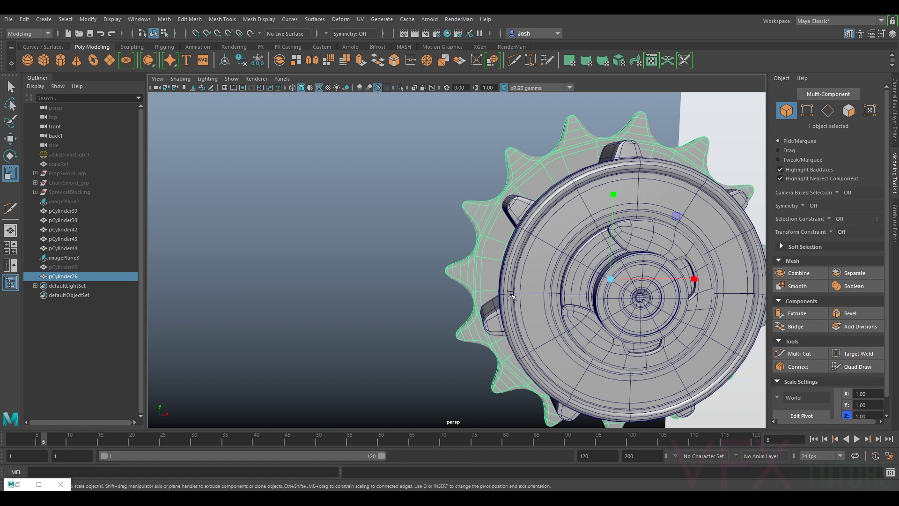
left_click_drag(612, 280, 632, 286)
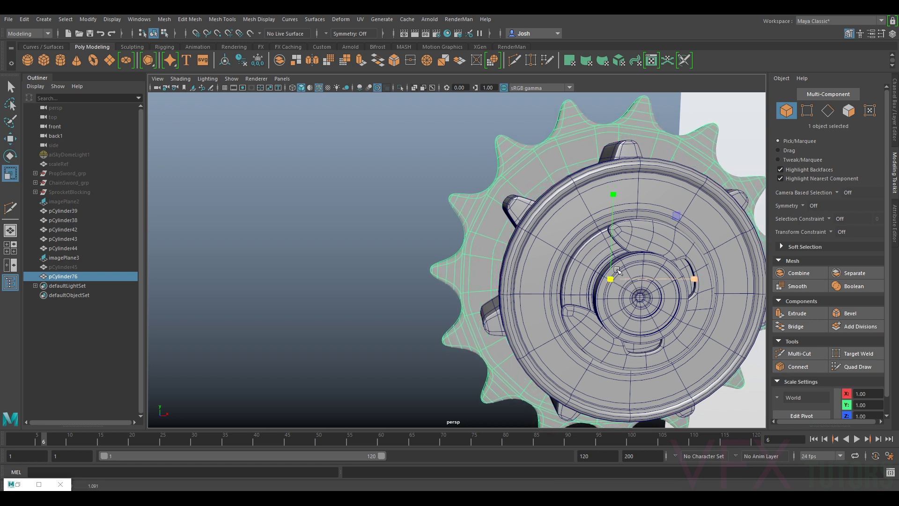
left_click_drag(611, 276, 622, 282)
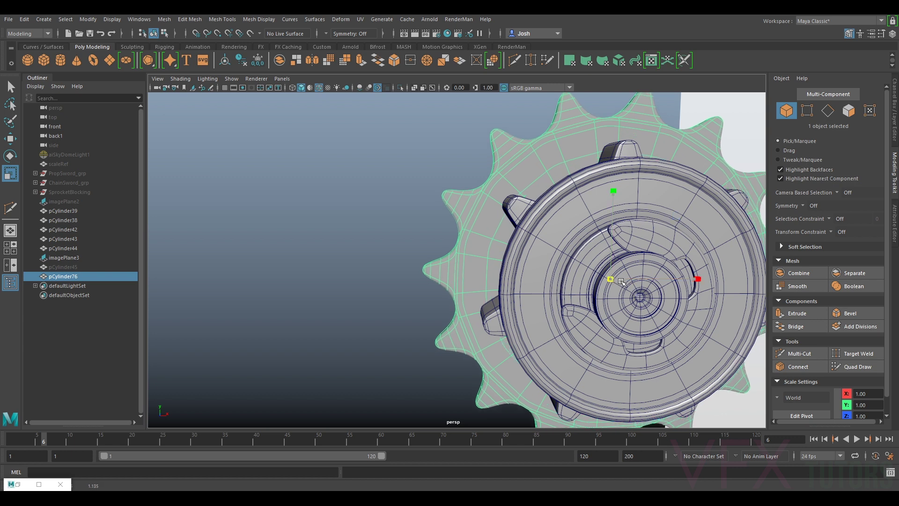
middle_click_drag(591, 170, 530, 215, "alt")
scroll(557, 264, "down", 3)
left_click(332, 281)
left_click_drag(332, 281, 406, 241, "alt")
scroll(365, 254, "down", 5)
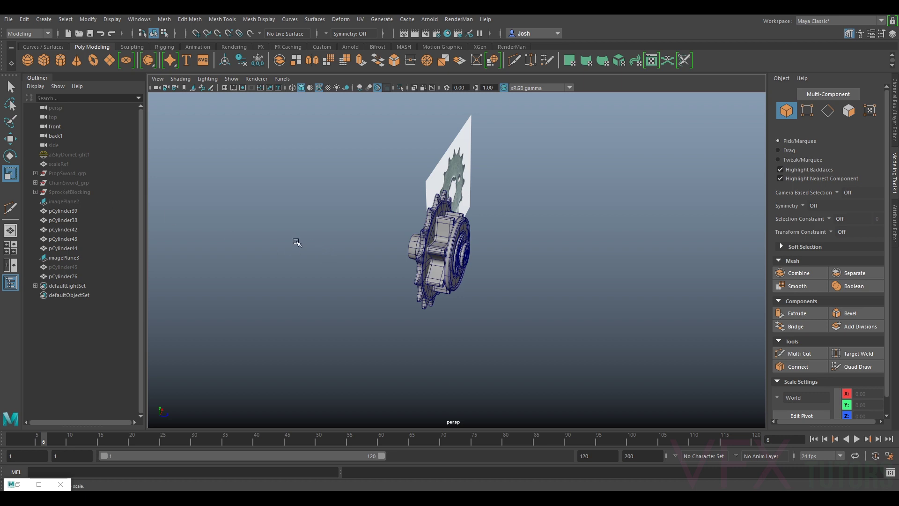
- Unhide ChainSword_grp to compare the sprocket assembly with the guide bar
scroll(297, 242, "down", 6)
left_click(69, 183)
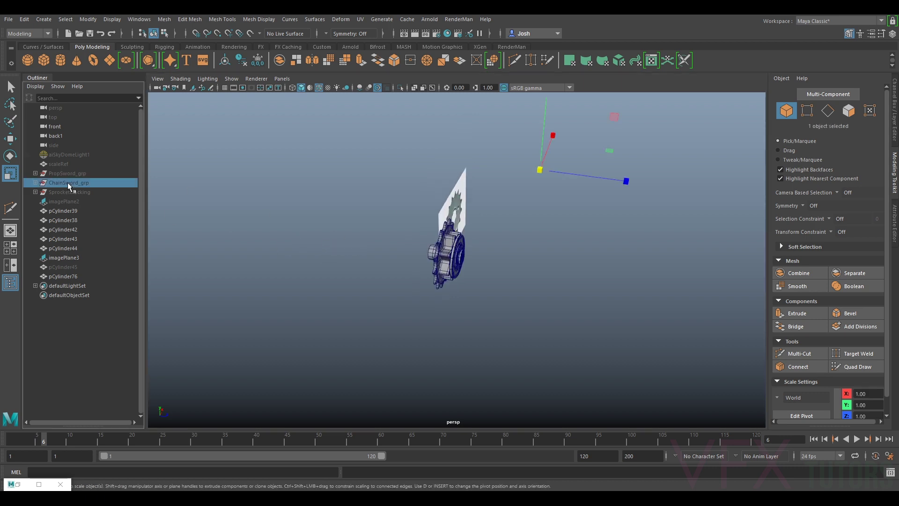
key("h")
left_click_drag(468, 202, 536, 204, "alt")
scroll(409, 195, "up", 4)
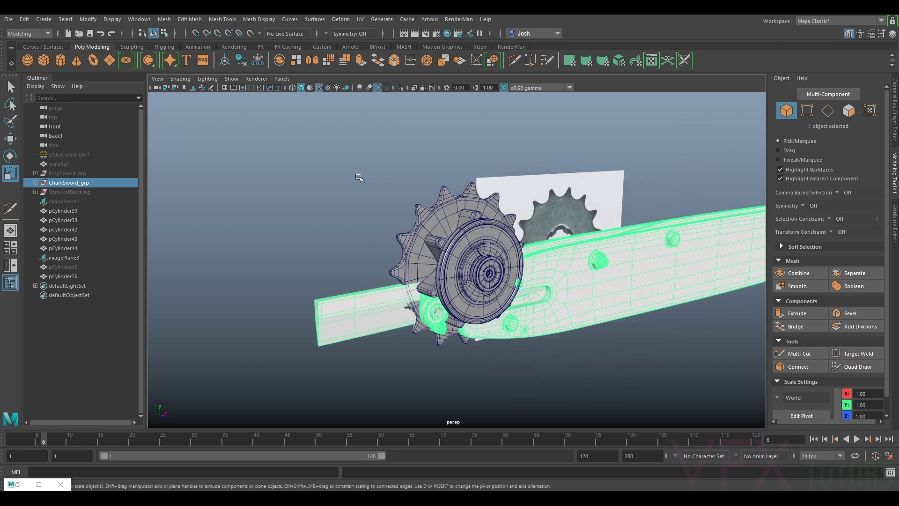
mouse_move(294, 218)
left_mouse_down("alt")
mouse_move(326, 208)
mouse_move(270, 173)
mouse_move(288, 213)
left_mouse_up("alt")
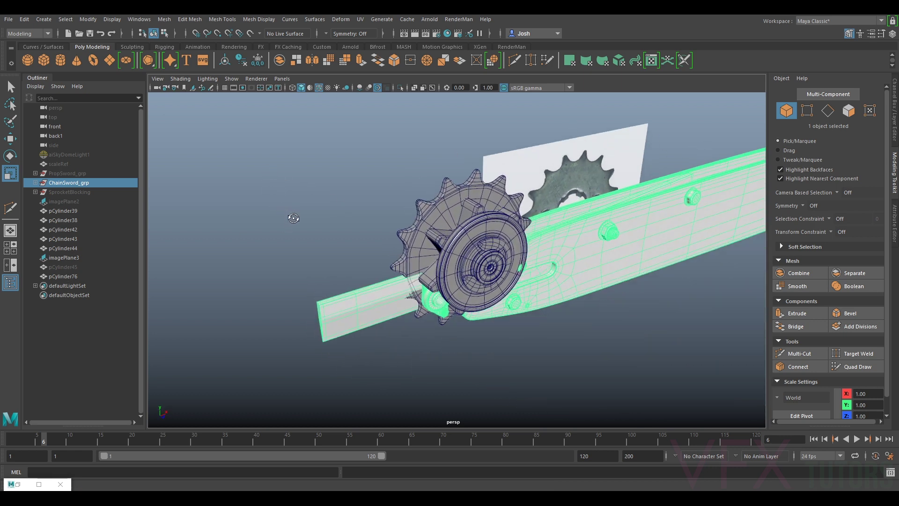
- Group pCylinder76 with pCylinder44, 43, 42, 38 and 39 as one sprocket assembly
left_click(71, 278)
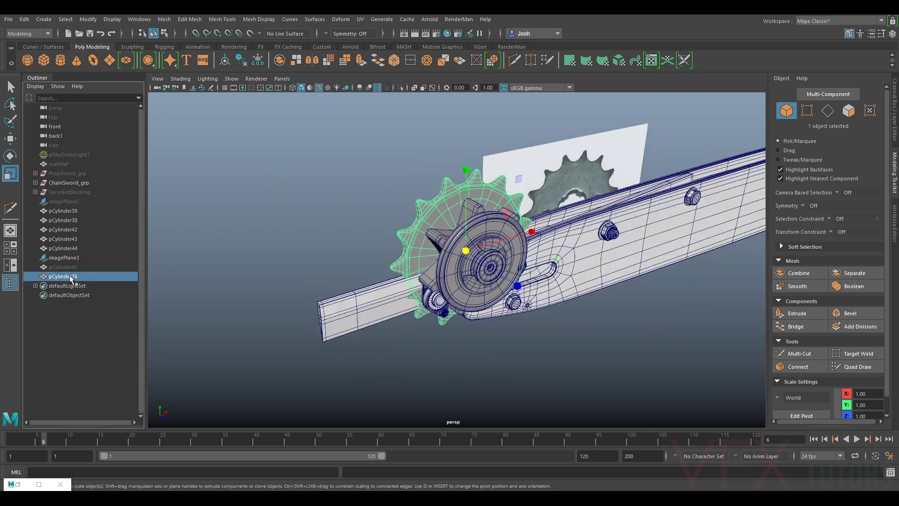
left_click(65, 248, "ctrl")
left_click(64, 239, "ctrl")
left_click(65, 230, "ctrl")
left_click(69, 220, "ctrl")
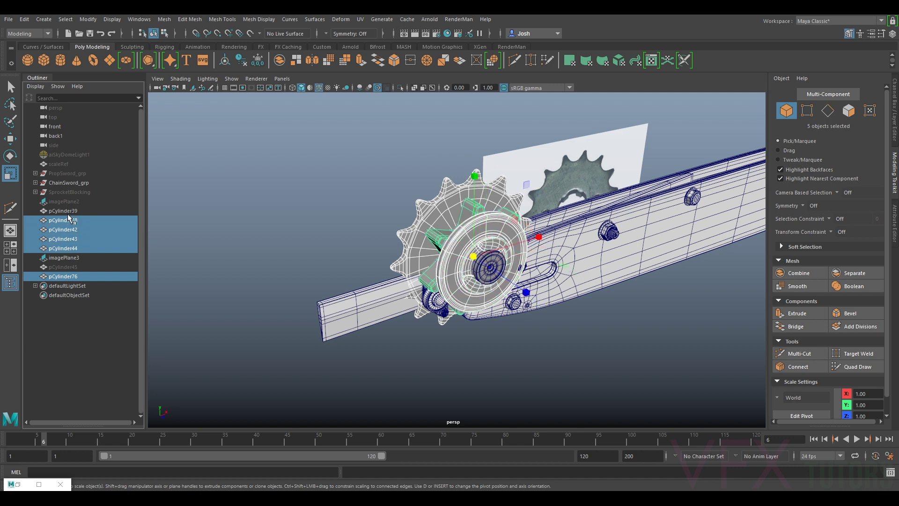
left_click(68, 211, "ctrl")
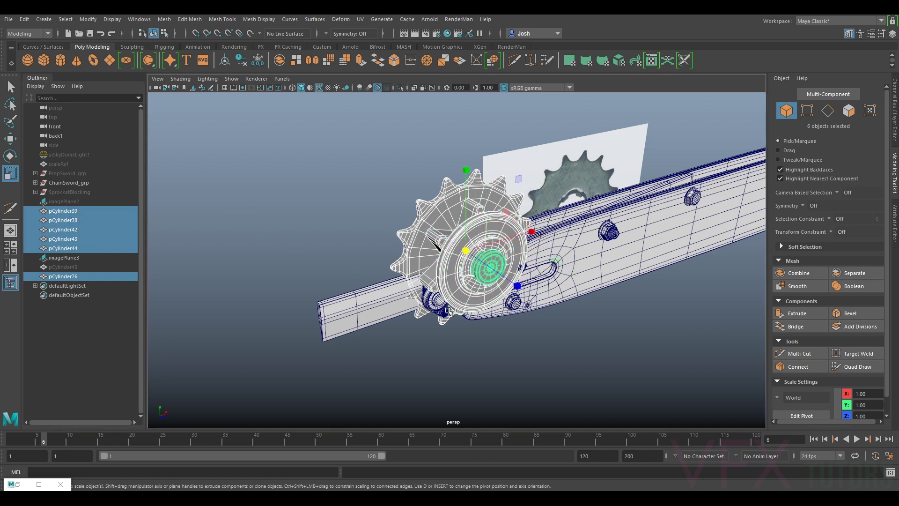
key("ctrl+g")
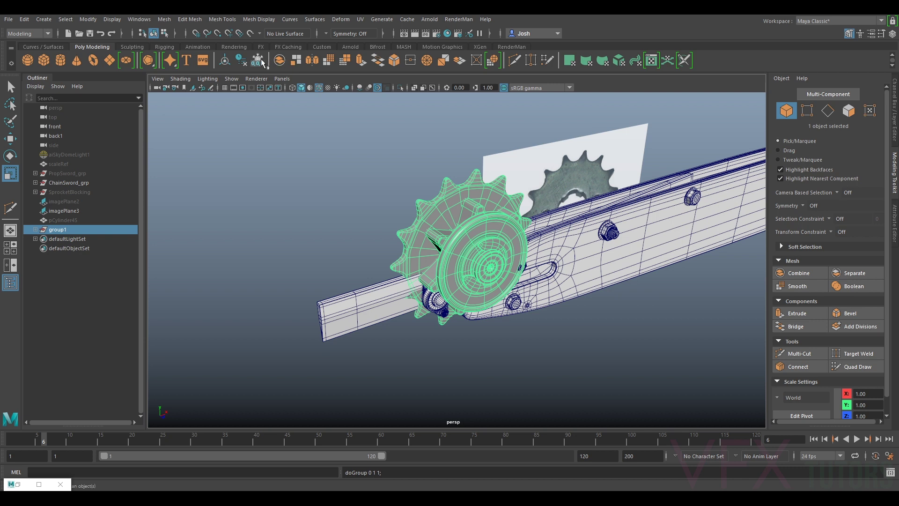
- Scale the sprocket group down uniformly and move it beside the round mount behind the guide bar
key("w")
left_click_drag(552, 371, 564, 341, "alt")
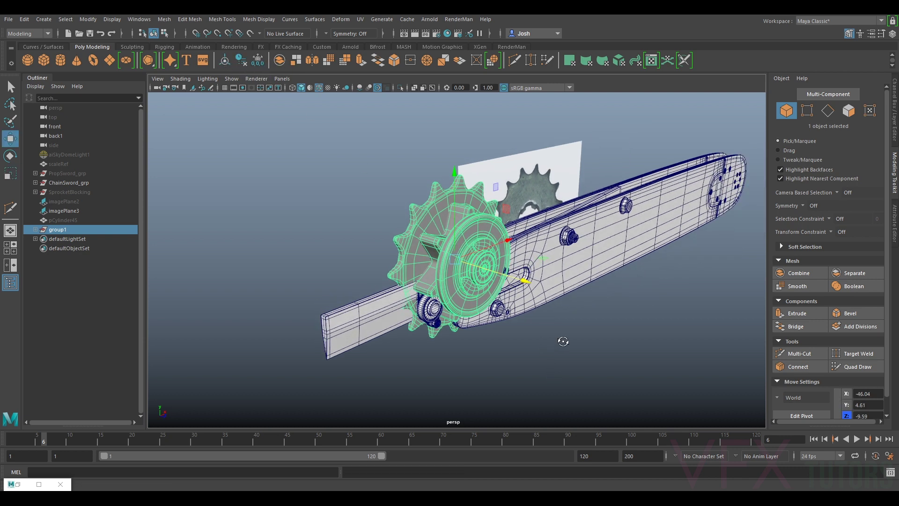
left_click_drag(475, 264, 512, 320)
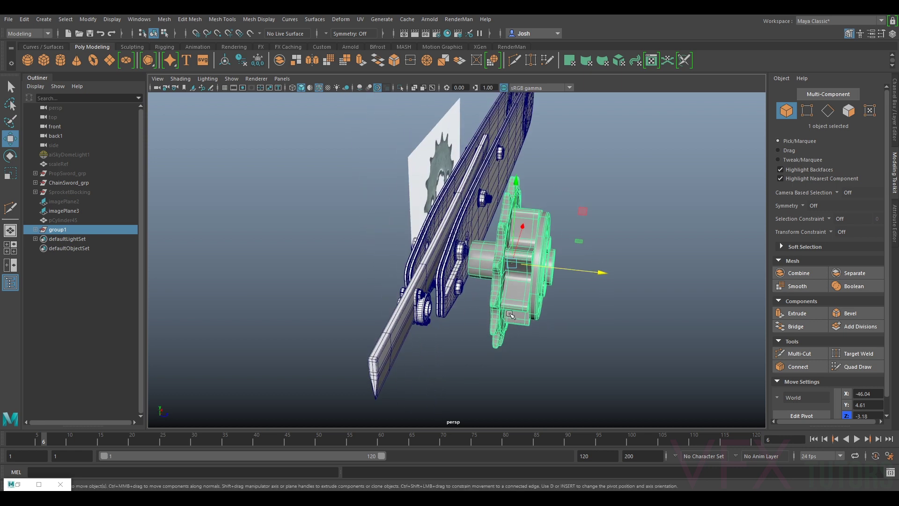
key("r")
left_click_drag(484, 293, 427, 301)
key("w")
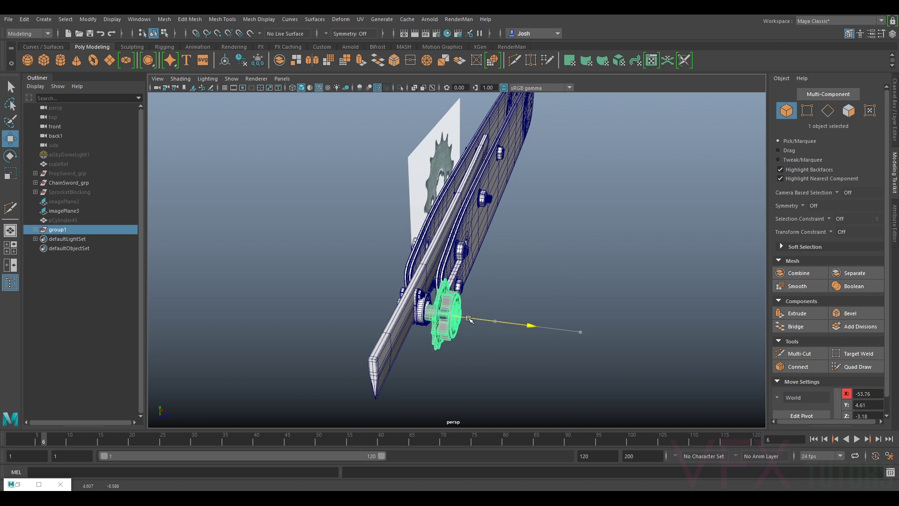
- Switch to the front orthographic view and move the sprocket group down over the centre of the round mount
left_click_drag(464, 343, 452, 230, "alt")
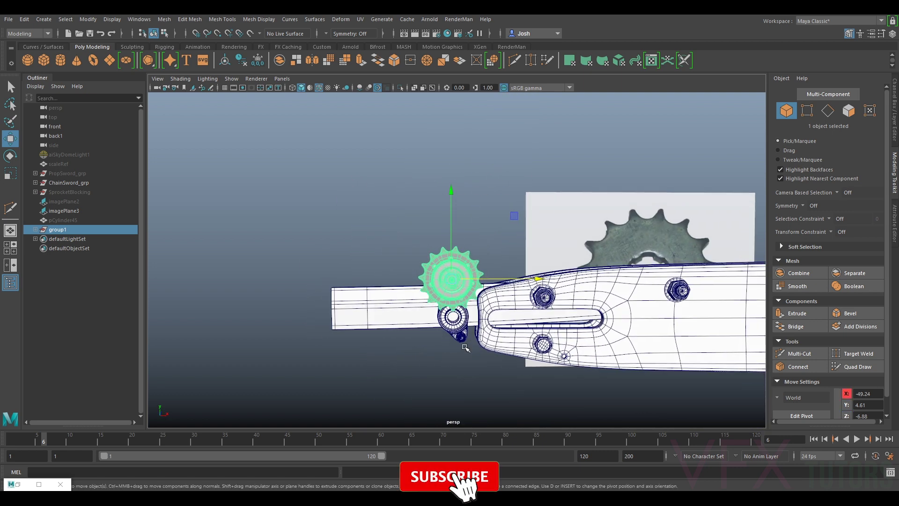
left_click(285, 80)
mouse_move(311, 89)
mouse_move(317, 110)
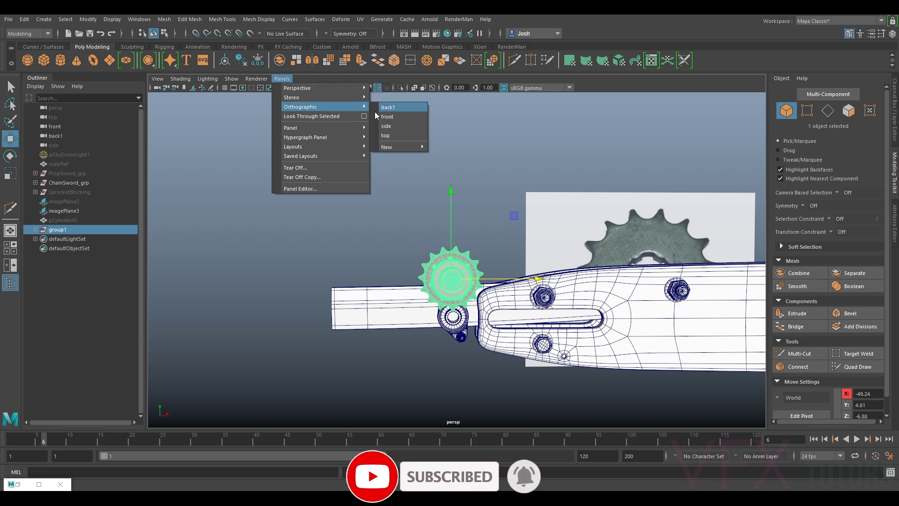
left_click(393, 119)
scroll(520, 186, "down", 4)
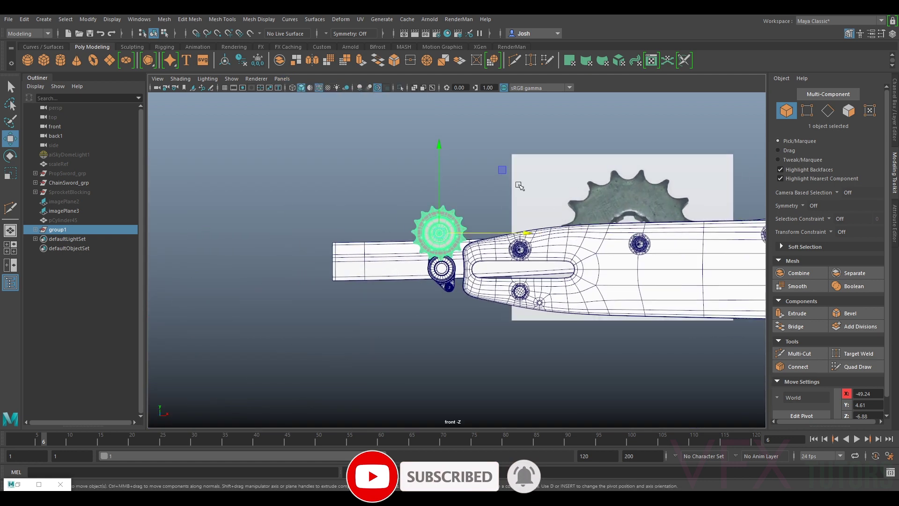
scroll(439, 202, "up", 3)
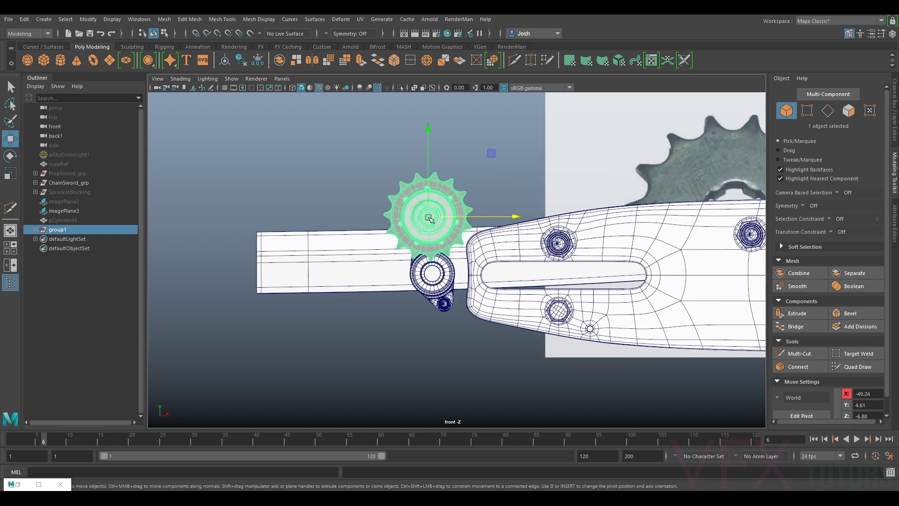
left_click_drag(429, 218, 431, 274)
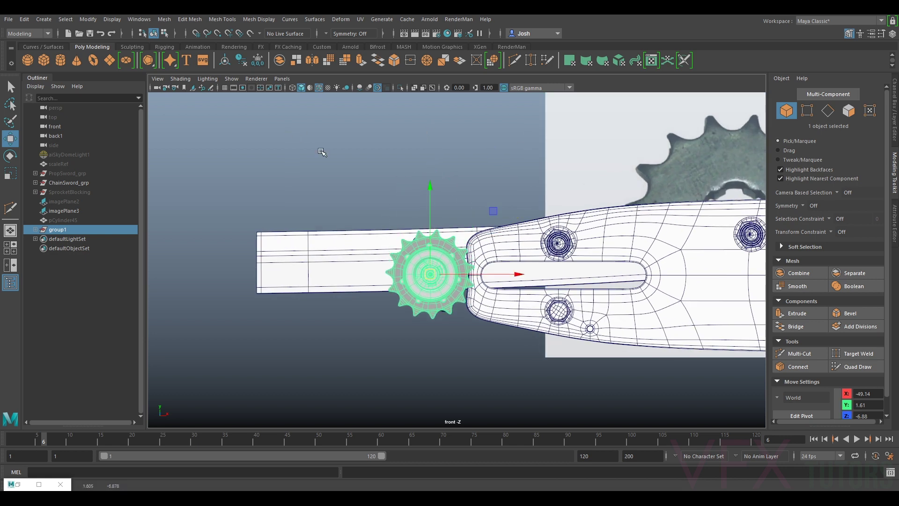
- Turn on X-Ray shading and fine-tune the sprocket group onto the mount's centre, at about X -49.04, Y 1.65
left_click(179, 79)
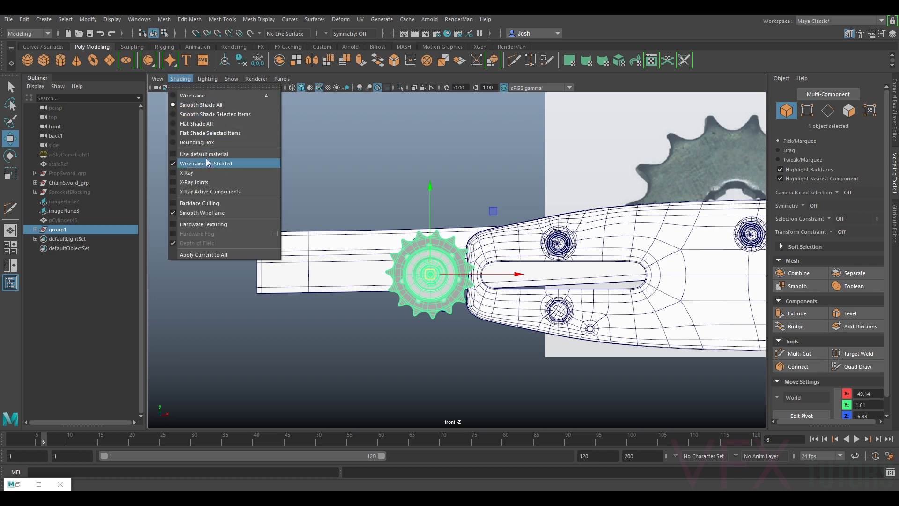
left_click(208, 175)
scroll(449, 271, "up", 2)
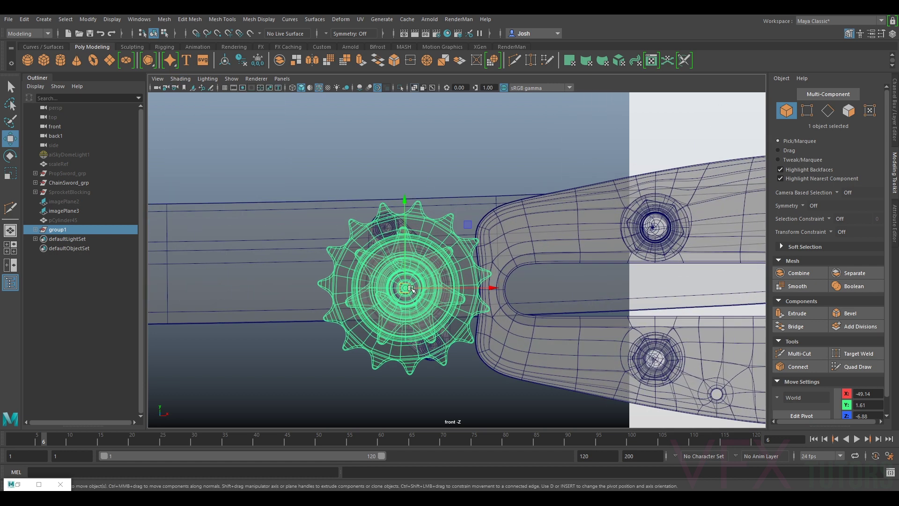
scroll(410, 287, "up", 3)
middle_click_drag(389, 304, 485, 225, "alt")
left_click_drag(452, 236, 461, 236)
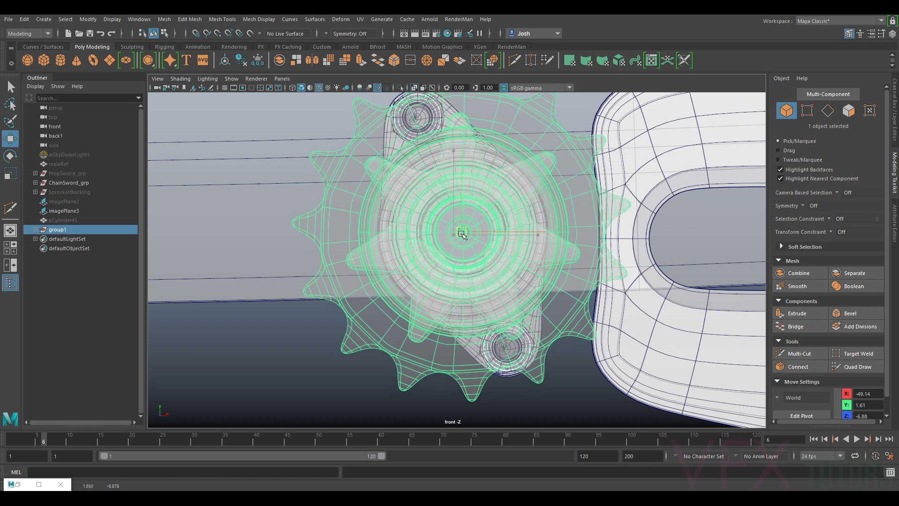
- Scale the sprocket group down uniformly so its teeth just reach the rounded end of the guide bar
scroll(462, 234, "down", 4)
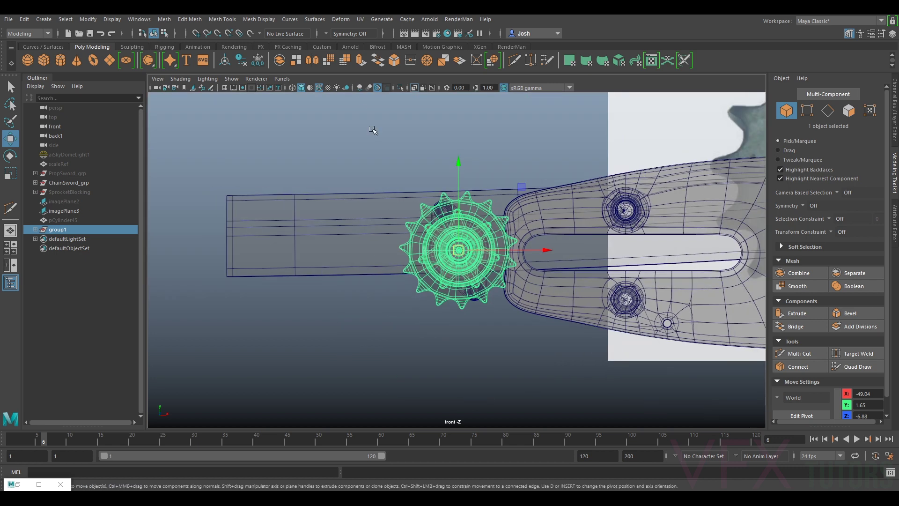
scroll(487, 251, "up", 2)
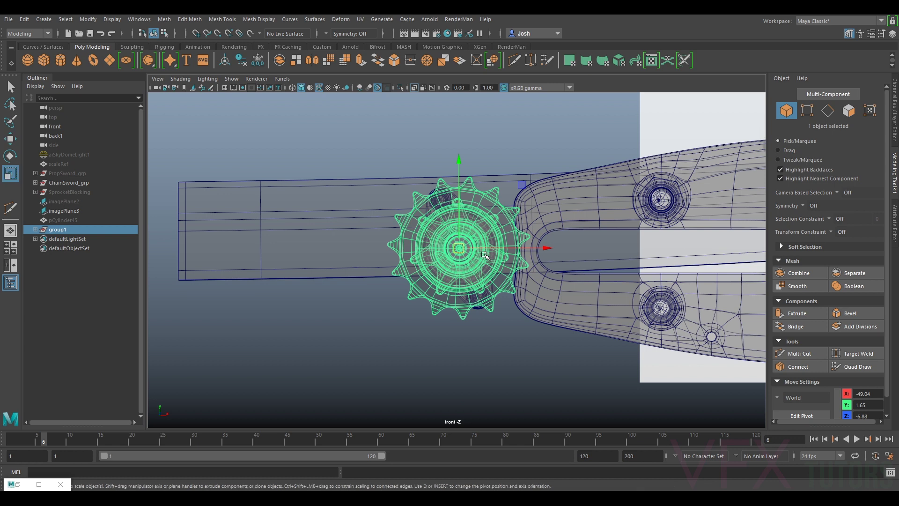
left_click_drag(461, 249, 444, 251)
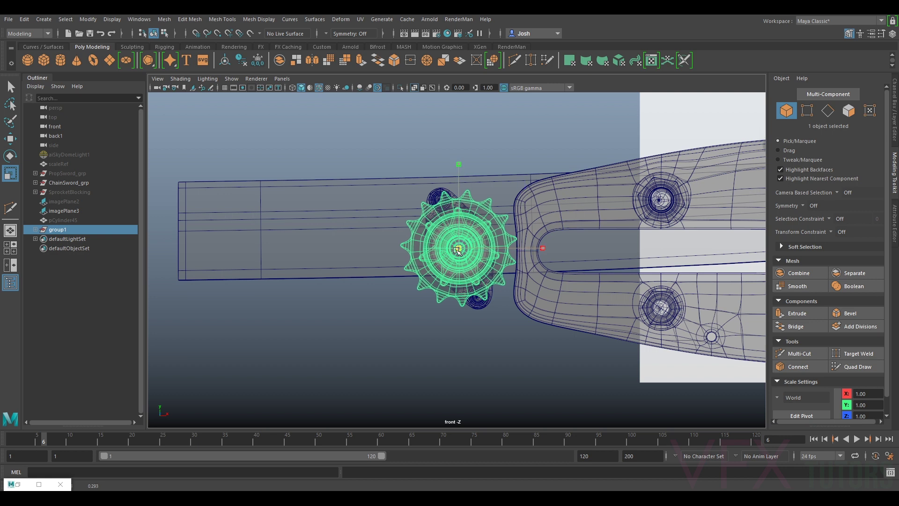
- Return to the perspective view and turn off X-Ray shading
left_click(281, 79)
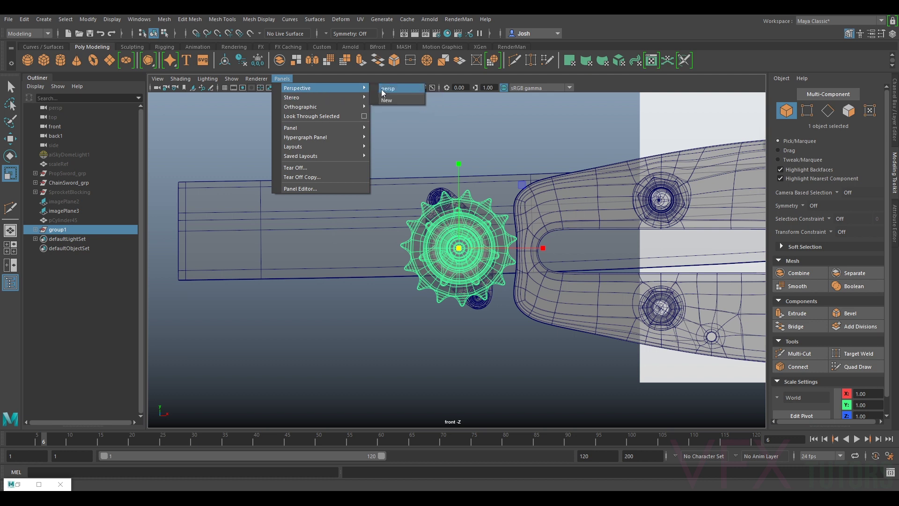
left_click(388, 89)
left_click(179, 80)
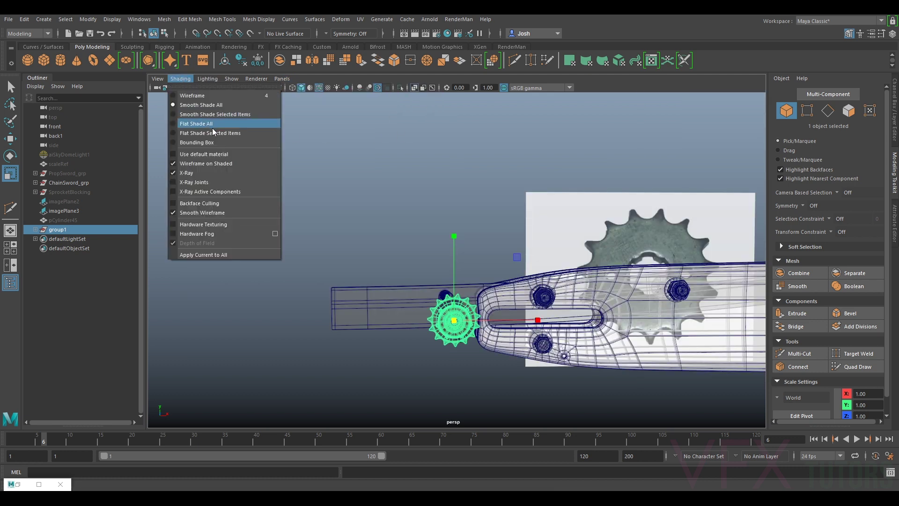
left_click(199, 175)
- Move the sprocket group along Z to about -8.72 so it sits against the round mount beside the blade
mouse_move(345, 177)
left_mouse_down("alt")
mouse_move(542, 308)
mouse_move(580, 293)
left_mouse_up("alt")
key("ctrl+z")
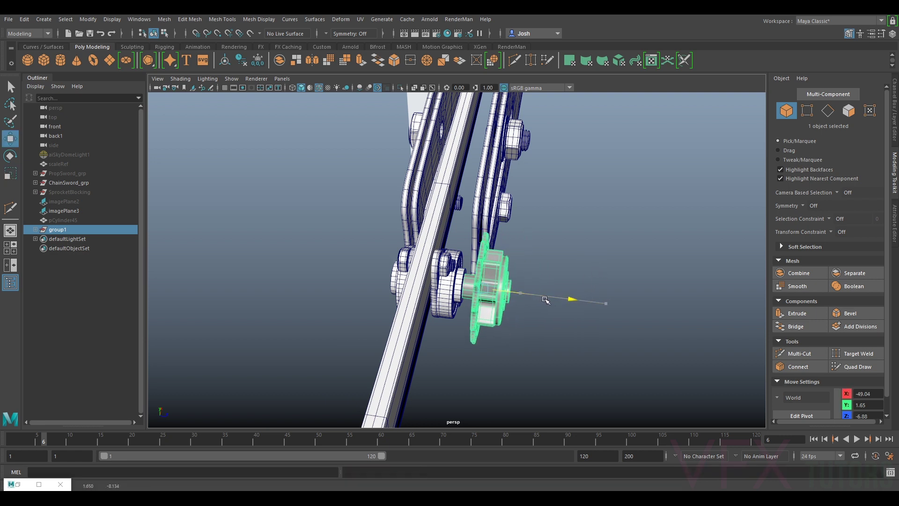
left_click_drag(531, 302, 496, 271, "alt")
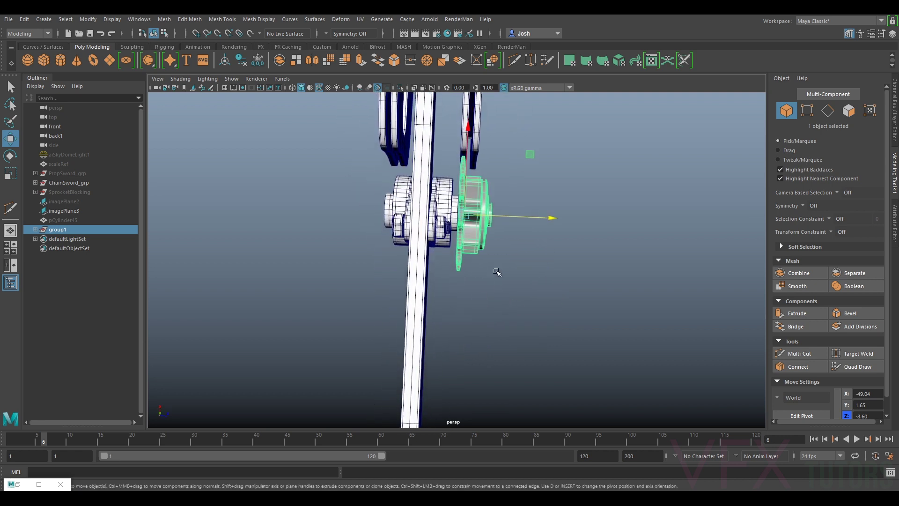
left_click_drag(494, 214, 513, 217, "alt")
scroll(506, 221, "up", 3)
scroll(459, 241, "up", 3)
left_click_drag(449, 243, 436, 199, "alt")
scroll(494, 237, "down", 3)
scroll(436, 199, "up", 3)
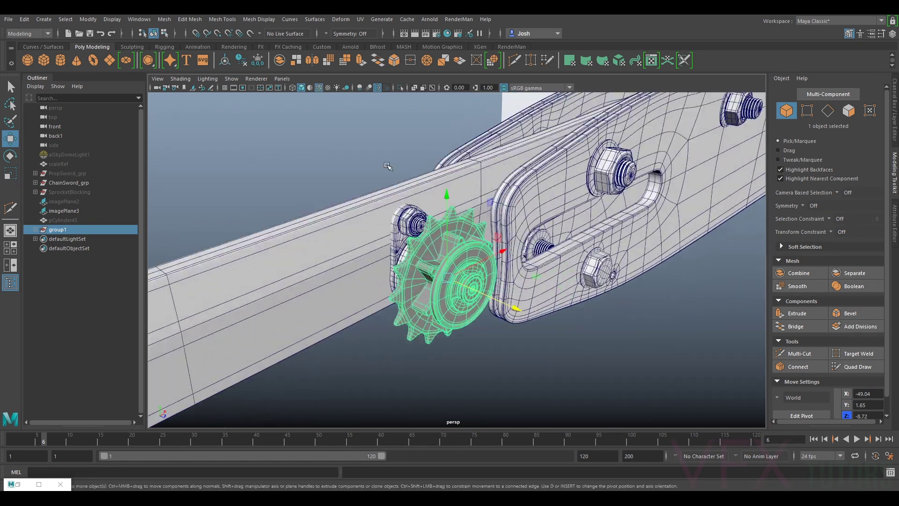
- Move the sprocket group (group1) along Z to about -8.78, closer to the round mount beside the blade
left_click(335, 113)
scroll(375, 154, "down", 3)
left_click_drag(501, 338, 568, 358, "alt")
scroll(411, 229, "up", 4)
left_click_drag(411, 229, 414, 197, "alt")
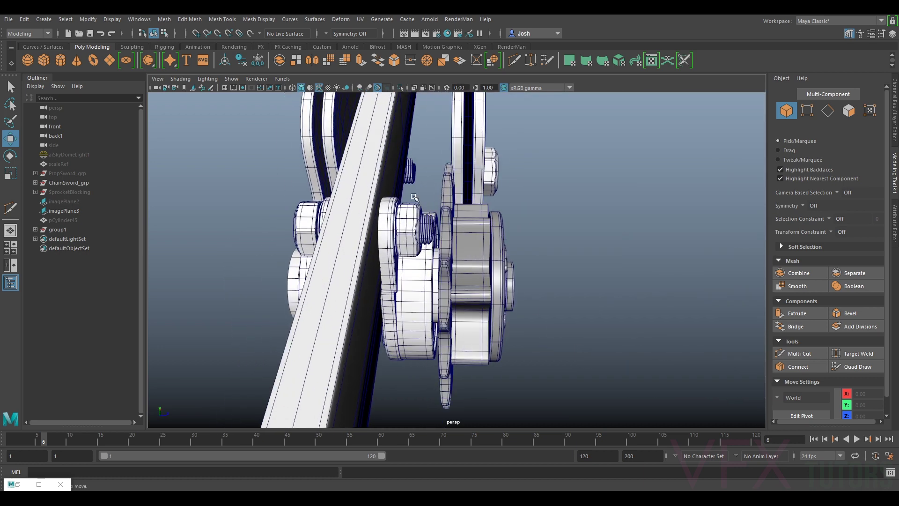
left_click_drag(428, 239, 272, 239, "alt")
left_click_drag(375, 257, 538, 246, "alt")
left_click_drag(429, 232, 577, 306, "alt")
middle_click_drag(577, 306, 494, 274, "alt")
left_click(58, 229)
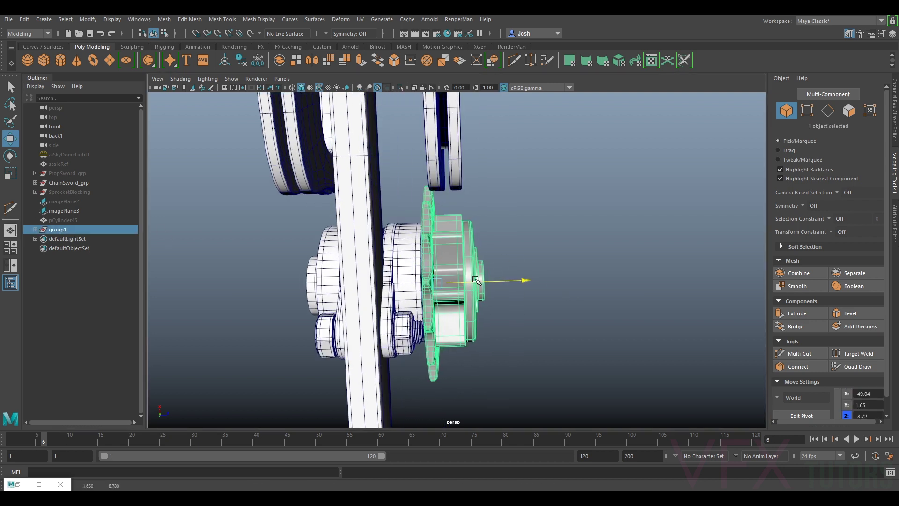
key("f")
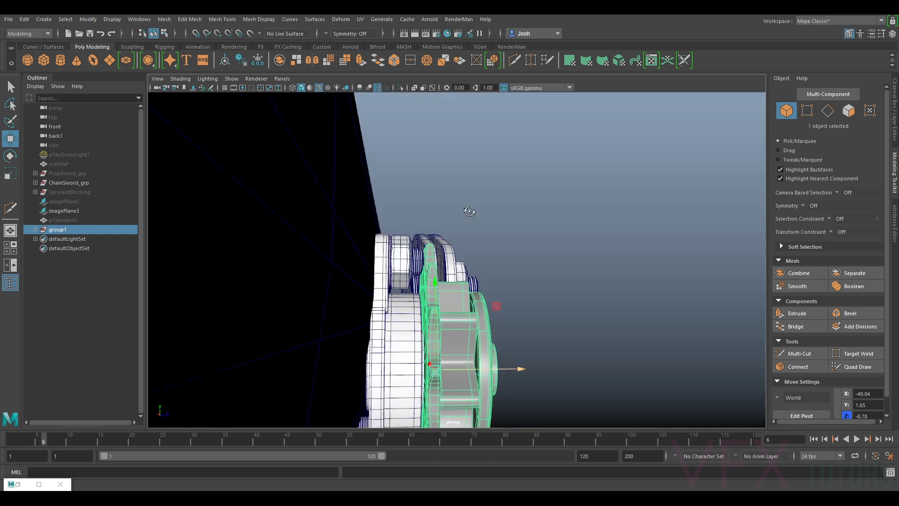
left_click_drag(504, 204, 474, 285, "alt")
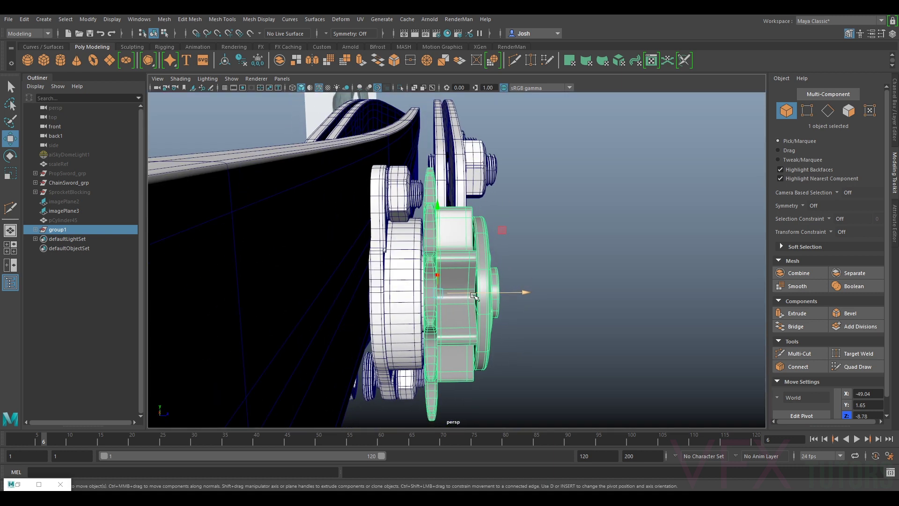
- Move only the toothed disc of the sprocket along Z towards the mount, to about -8.9
mouse_move(476, 294)
left_mouse_down("alt")
mouse_move(473, 346)
mouse_move(464, 318)
mouse_move(473, 291)
mouse_move(455, 276)
mouse_move(398, 273)
mouse_move(484, 284)
left_mouse_up("alt")
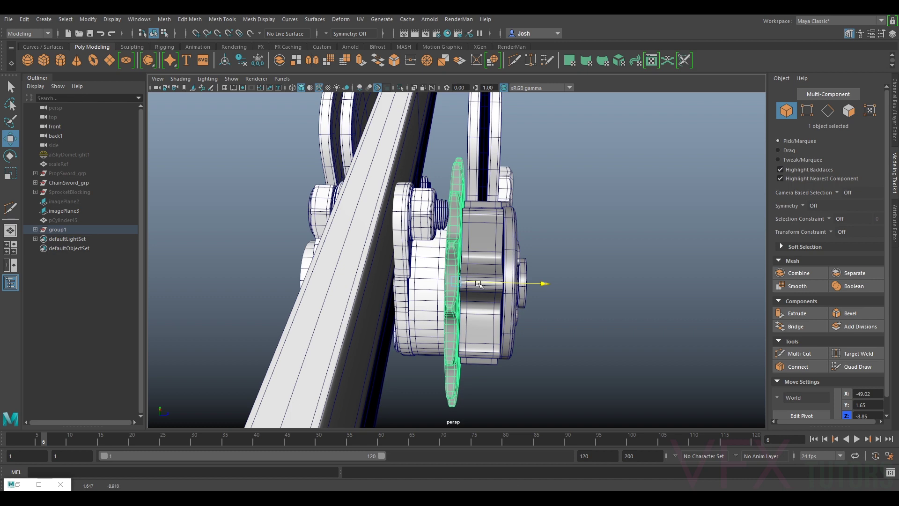
left_click_drag(479, 284, 459, 282, "alt")
scroll(470, 335, "down", 5)
left_click(472, 343)
left_click_drag(472, 343, 433, 324, "alt")
scroll(386, 238, "up", 6)
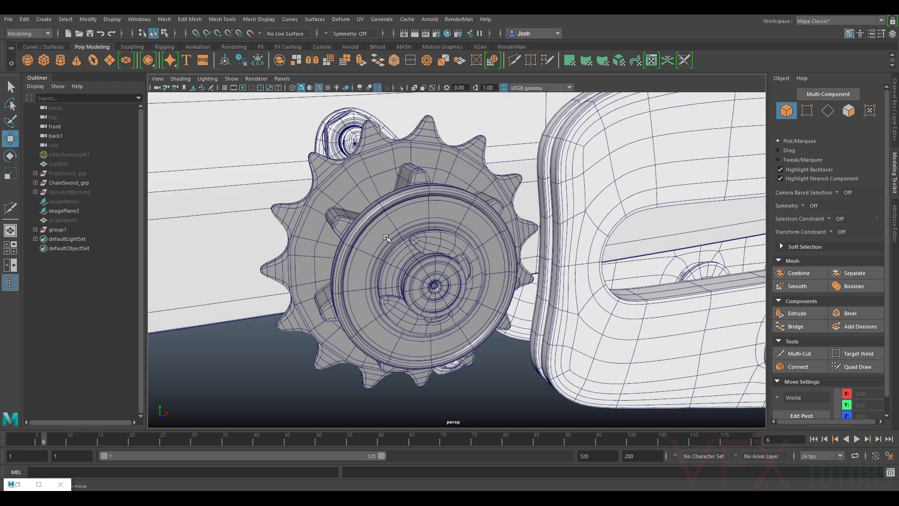
- Expand ChainSword_grp and Bolt_grp in the outliner and select the mount's upper bolt, Bolt_v004, with the Rotate tool
scroll(377, 231, "down", 5)
left_click_drag(377, 231, 337, 223, "alt")
left_click(337, 223)
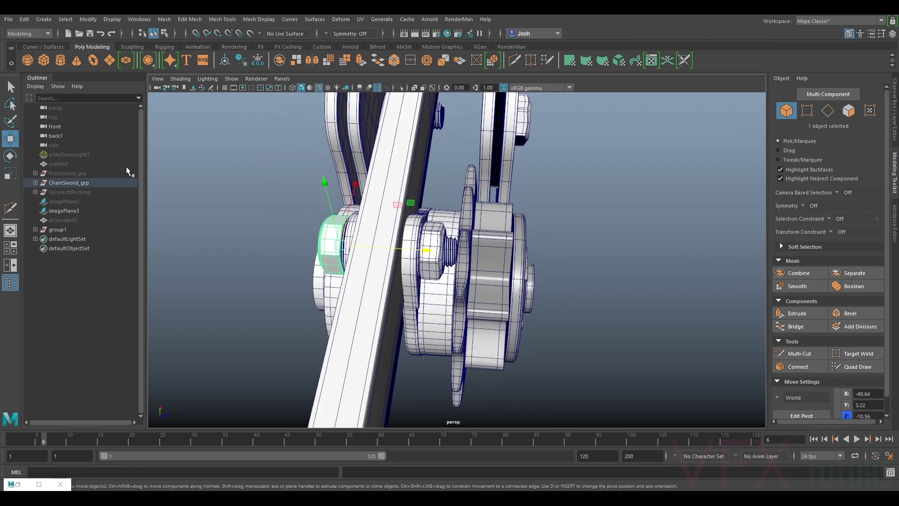
left_click(36, 182)
left_click(70, 220)
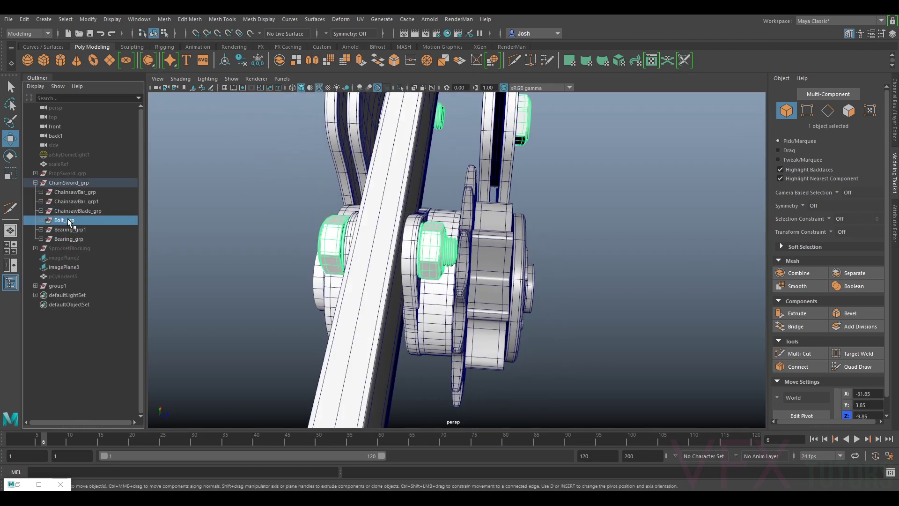
left_click(42, 220)
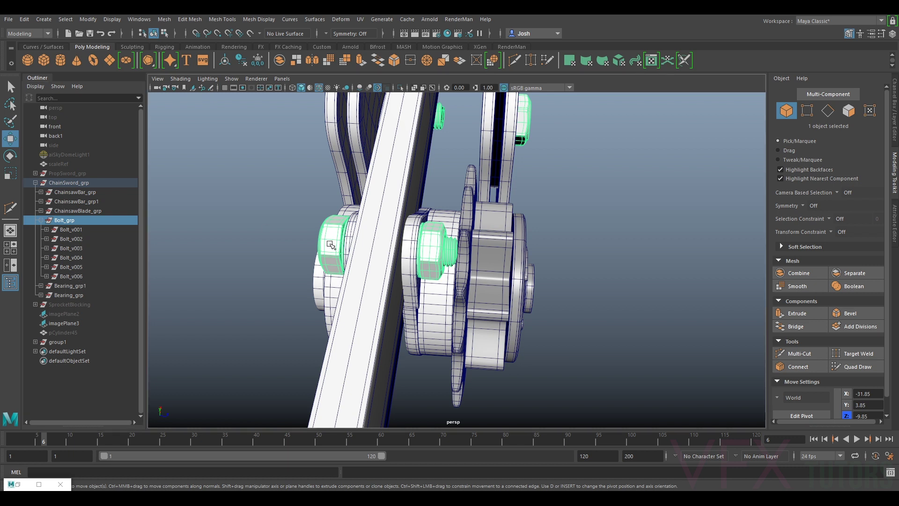
left_click(80, 257)
key("e")
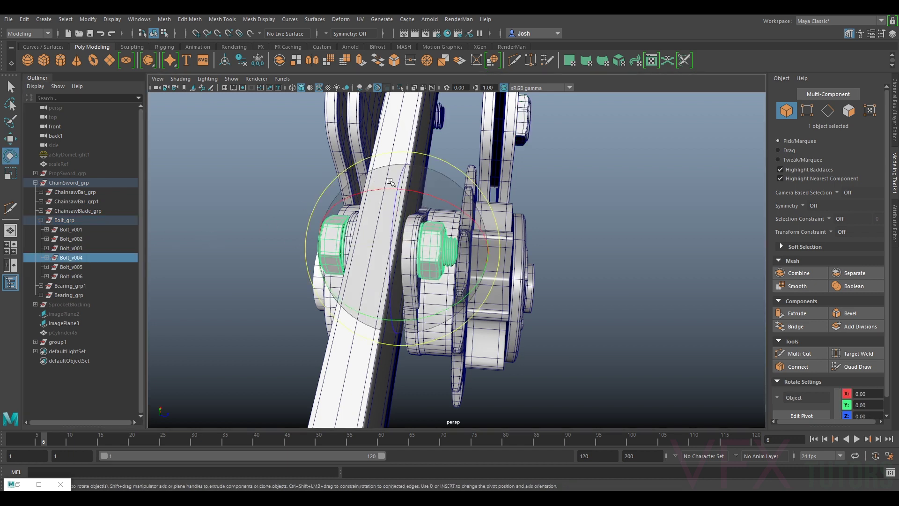
middle_click_drag(569, 206, 592, 212, "alt")
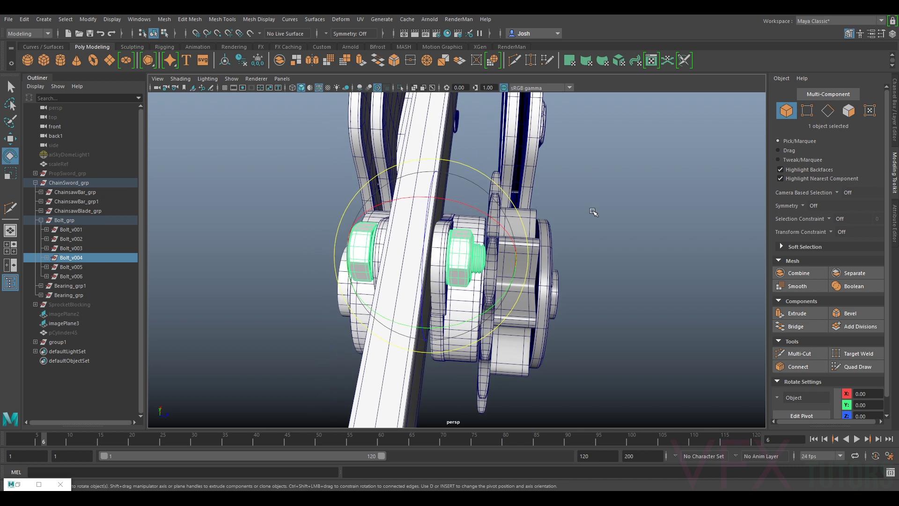
- Push the upper mount bolt's threaded end along Z into its nut so it clears the sprocket teeth
left_click(621, 235)
left_click(480, 257)
key("w")
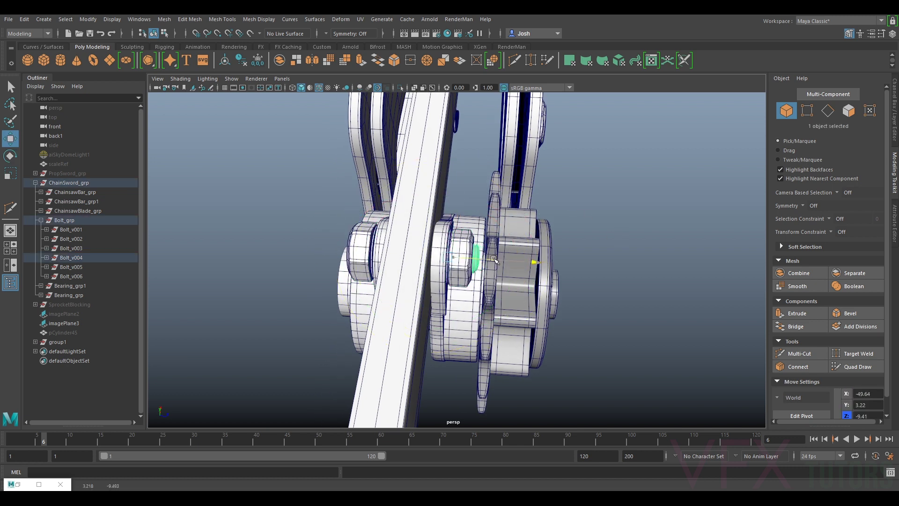
- Flatten the upper mount bolt's nut along Z and move it to about Z -9.34, against the mount plate
scroll(477, 269, "up", 4)
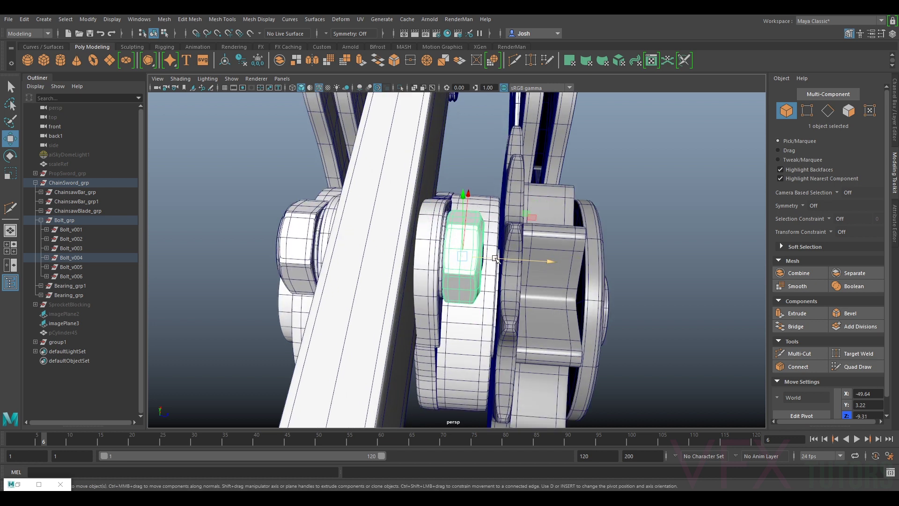
left_click_drag(495, 266, 534, 280)
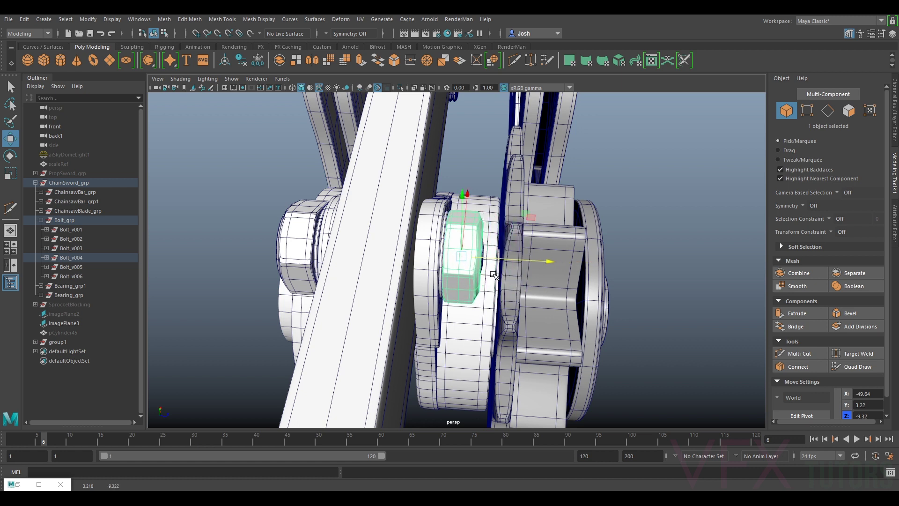
key("r")
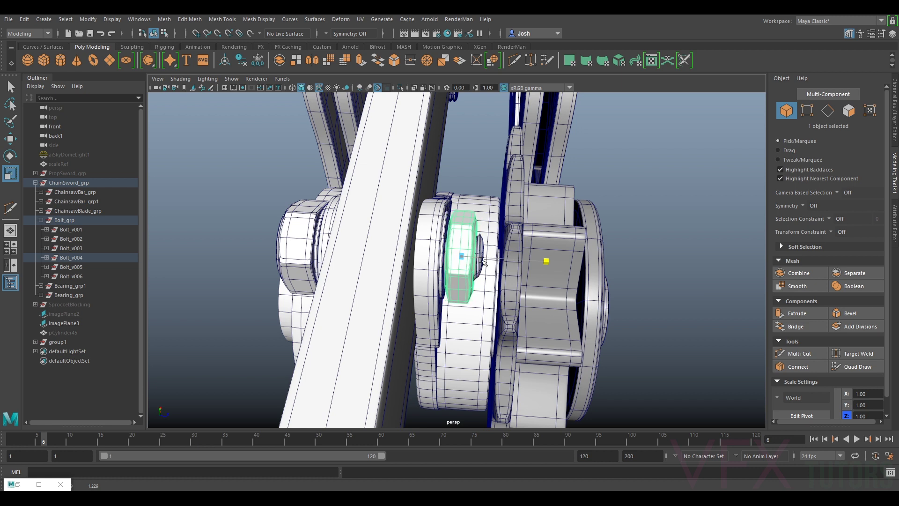
left_click_drag(487, 262, 482, 283)
scroll(486, 261, "up", 5)
key("f")
key("w")
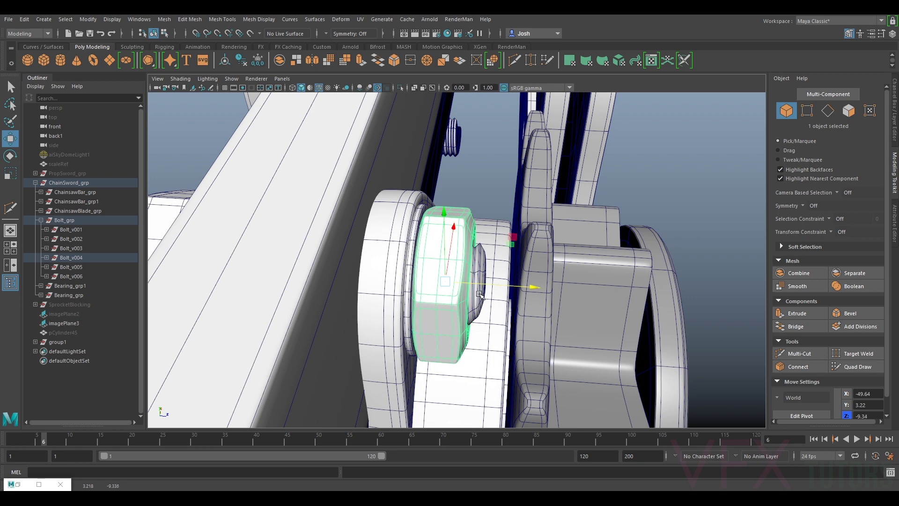
left_click(485, 287)
left_click_drag(480, 283, 505, 303, "alt")
right_click(352, 275)
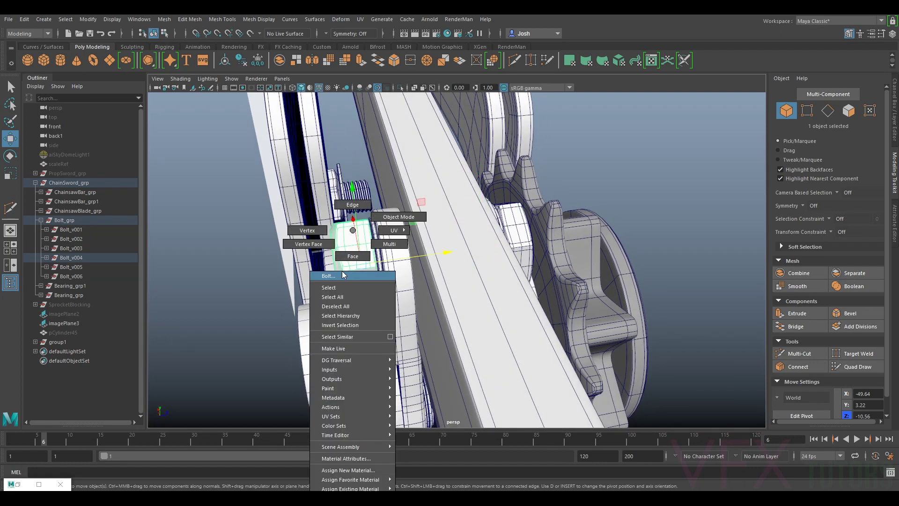
right_click_drag(289, 222, 291, 224)
left_click_drag(388, 332, 388, 332)
right_click_drag(331, 229, 388, 211)
- Flatten the upper mount bolt's head on the opposite side along Z and move it to about Z -10.52
key("r")
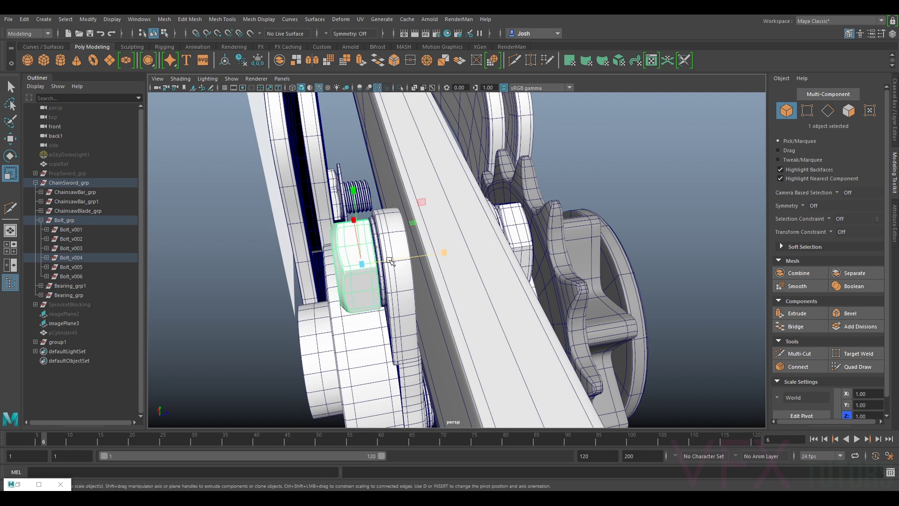
key("w")
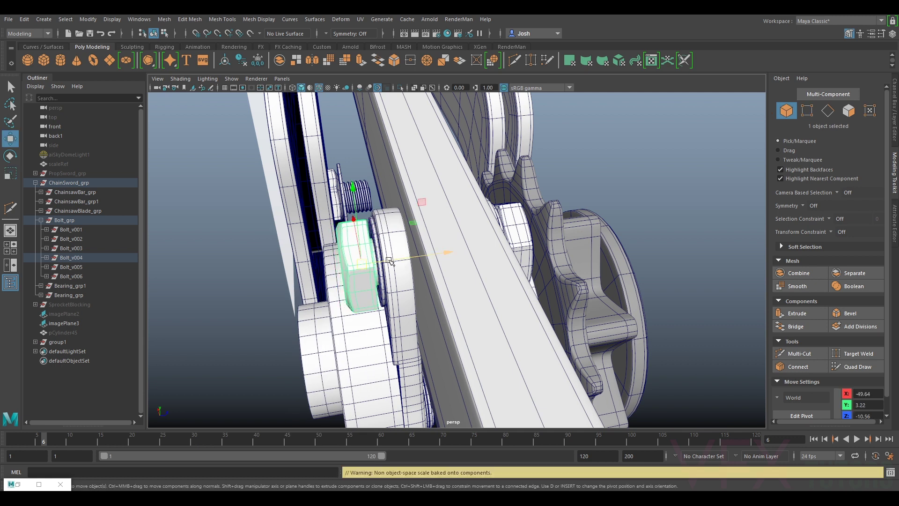
left_click_drag(389, 263, 393, 264)
scroll(393, 263, "down", 5)
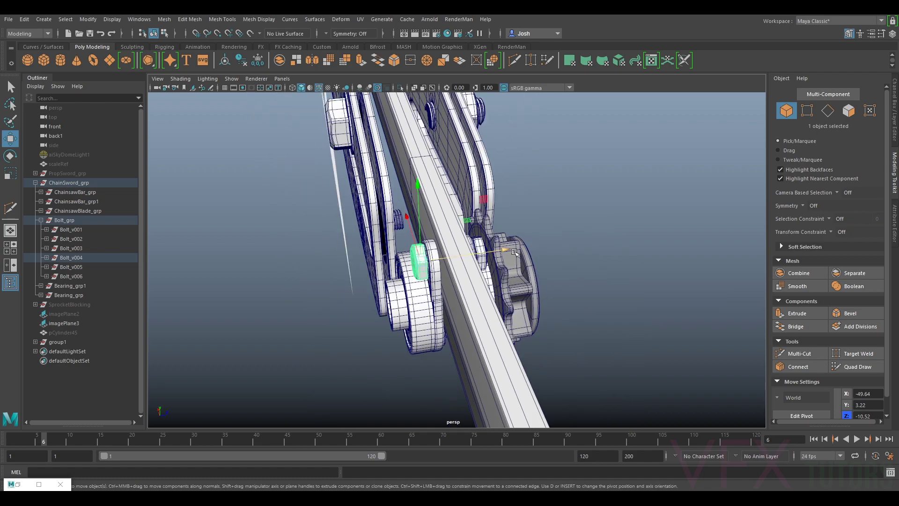
- Flatten the nut of the lower mount bolt, Bolt_v005, along Z on the sprocket side and reseat it against the plate
left_click(629, 255)
left_click_drag(630, 254, 533, 284, "alt")
left_click(484, 286)
key("r")
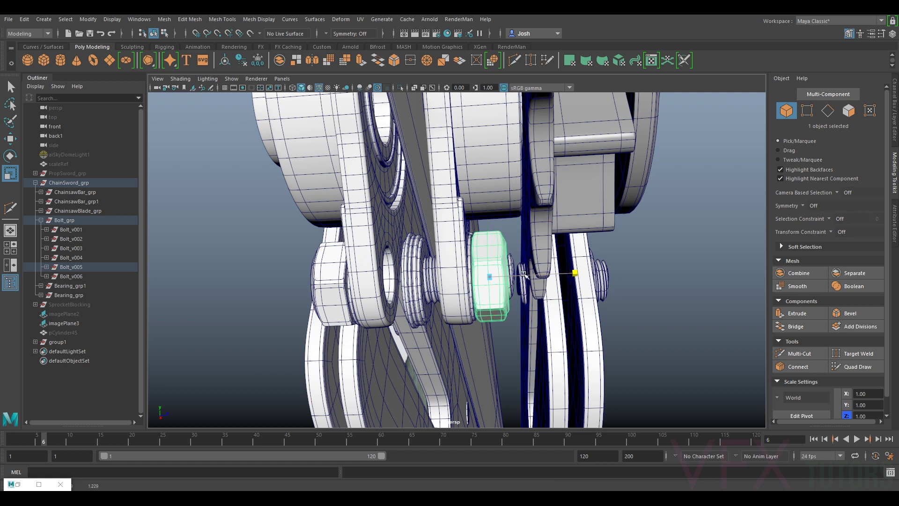
key("w")
- Flatten the lower mount bolt's head on the opposite side along Z and shift it against the mount plate
left_click_drag(514, 276, 356, 281, "alt")
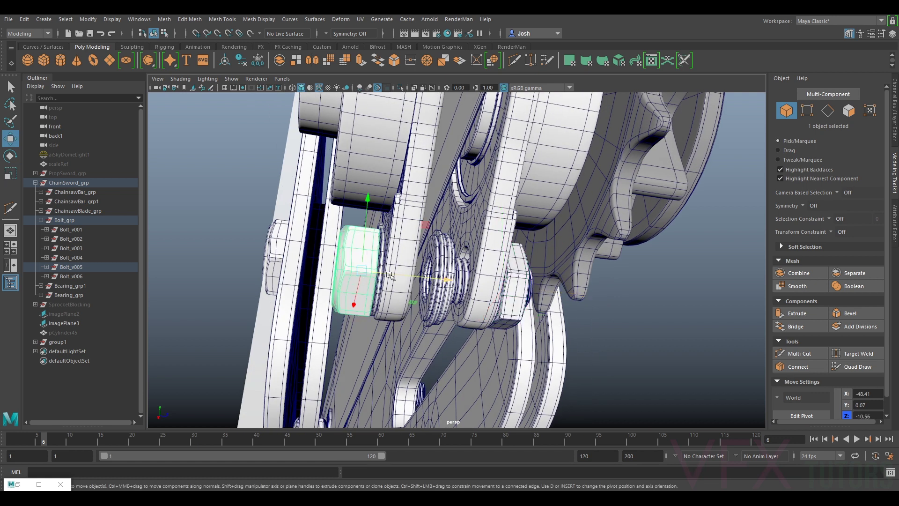
key("r")
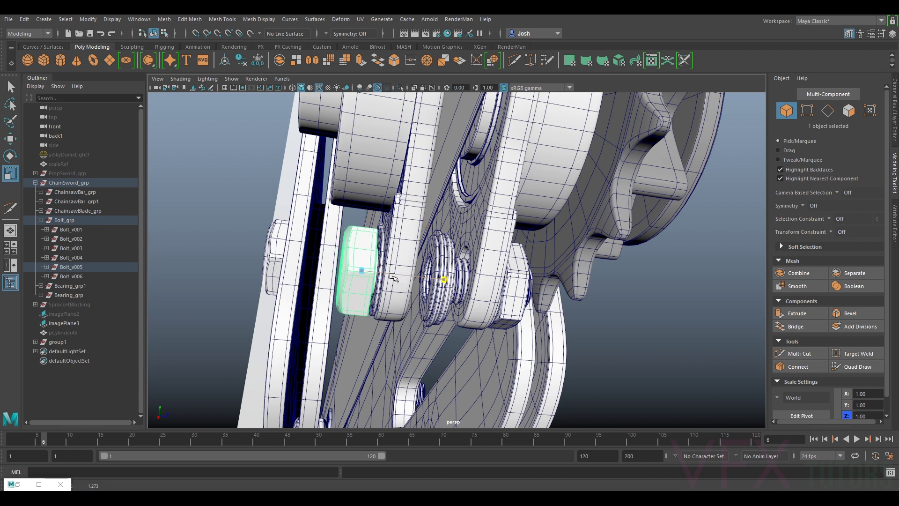
key("w")
left_click_drag(396, 274, 398, 275)
left_click(682, 355)
- Inspect the sprocket up close from several angles, checking the clearance between its teeth and the flattened mount bolts
left_click_drag(681, 355, 575, 346, "alt")
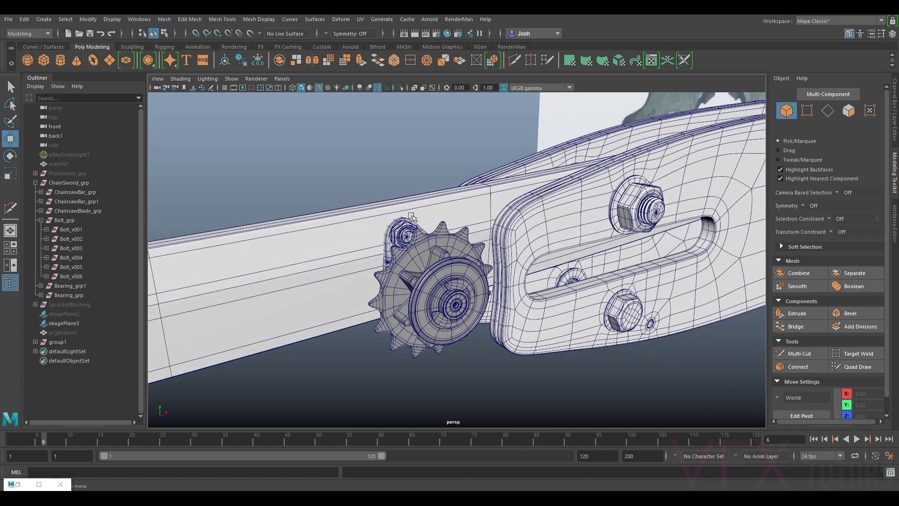
scroll(453, 282, "up", 5)
left_click_drag(453, 282, 387, 256, "alt")
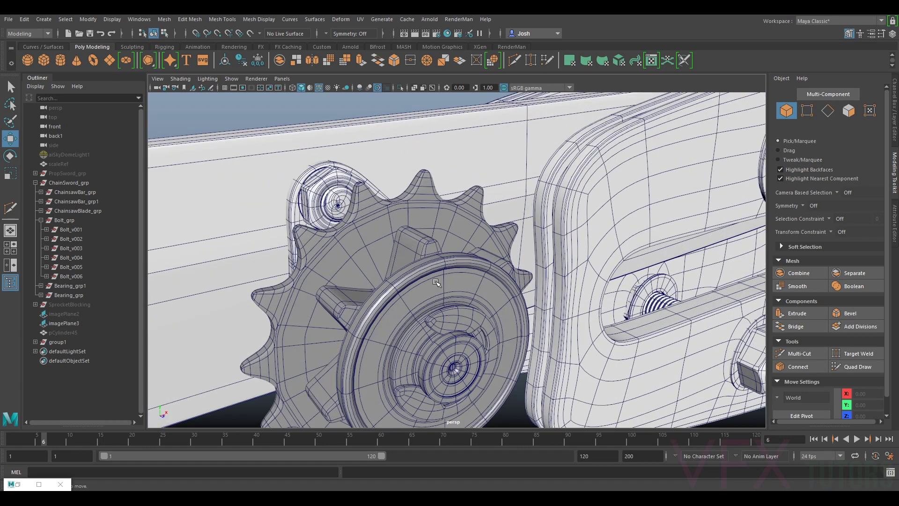
left_click_drag(387, 285, 421, 281, "alt")
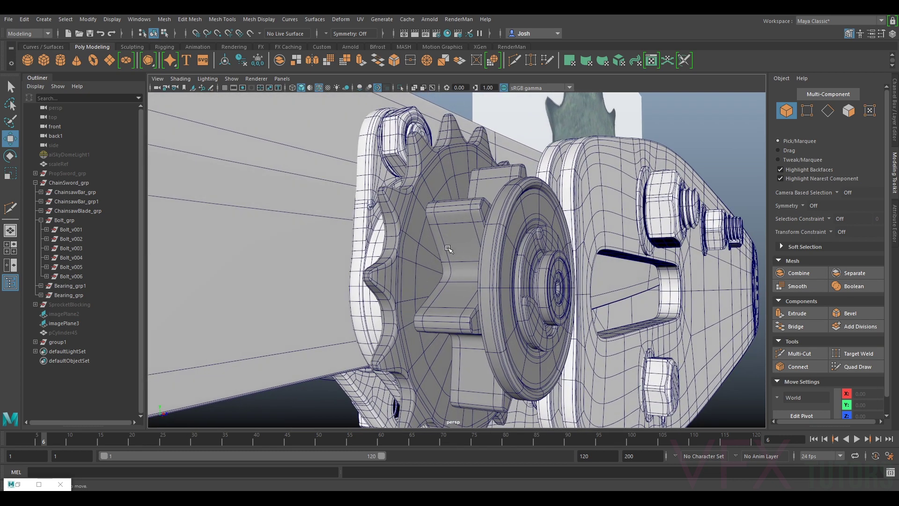
right_click_drag(470, 249, 446, 250, "alt")
left_click_drag(478, 276, 411, 281, "alt")
left_click_drag(448, 250, 413, 274, "alt")
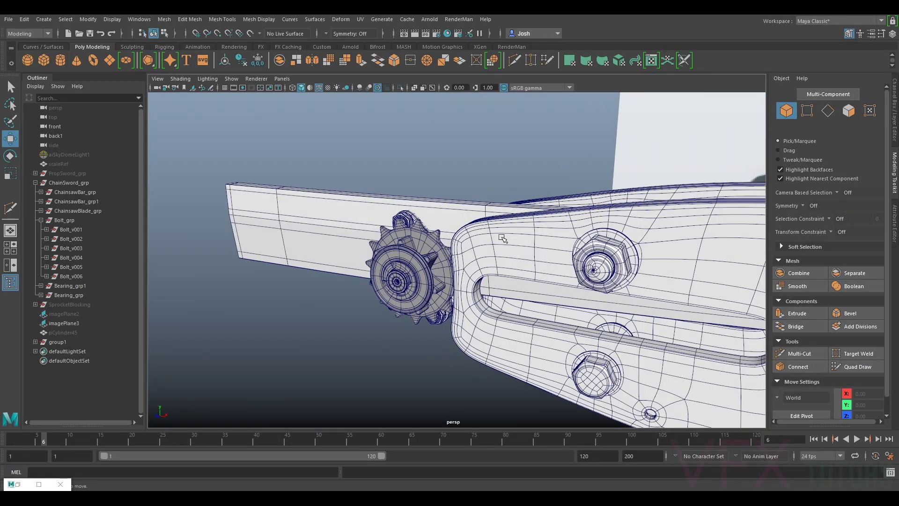
- Examine the sprocket's size and placement on the chainsaw sword from a distance and from several sides
scroll(436, 325, "down", 8)
mouse_move(426, 326)
left_mouse_down("alt")
mouse_move(489, 323)
mouse_move(525, 309)
mouse_move(418, 318)
left_mouse_up("alt")
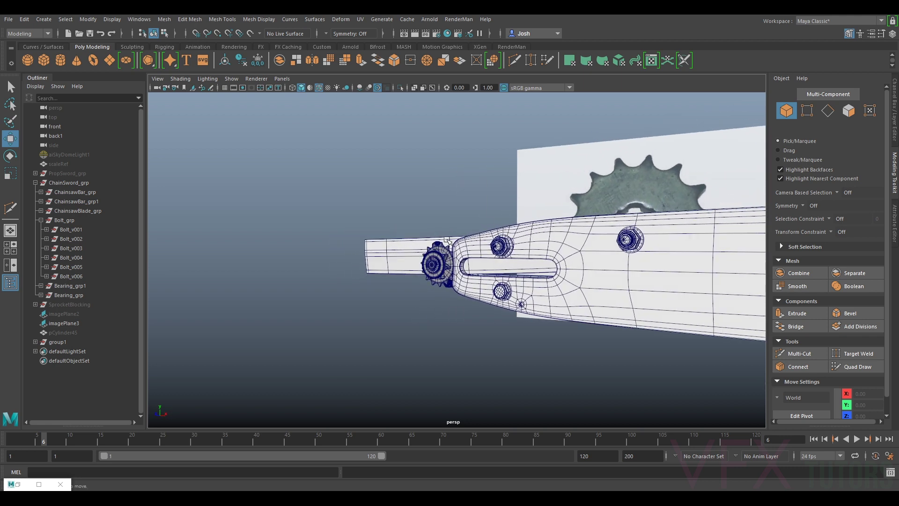
left_click_drag(621, 245, 748, 286, "alt")
scroll(609, 286, "up", 5)
left_click_drag(609, 286, 536, 267, "alt")
scroll(442, 283, "up", 5)
scroll(442, 283, "down", 3)
left_click_drag(371, 387, 404, 257, "alt")
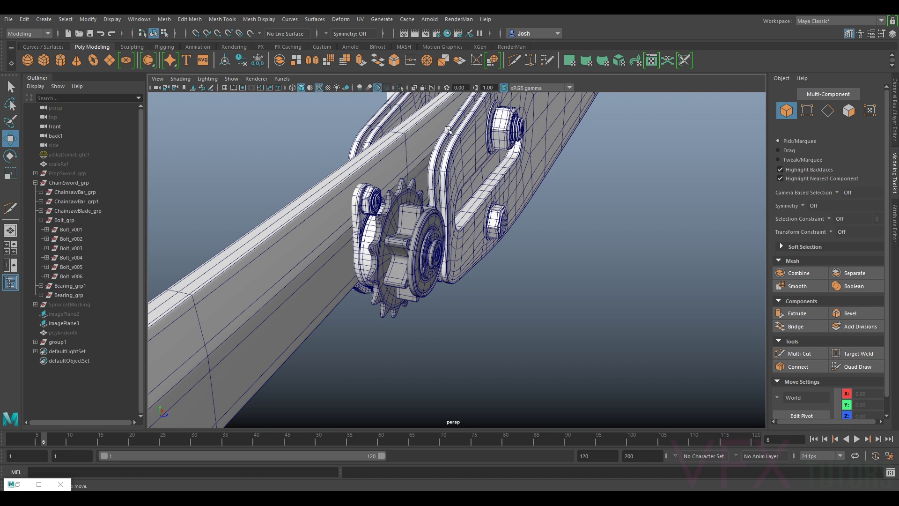
left_click_drag(392, 231, 346, 225, "alt")
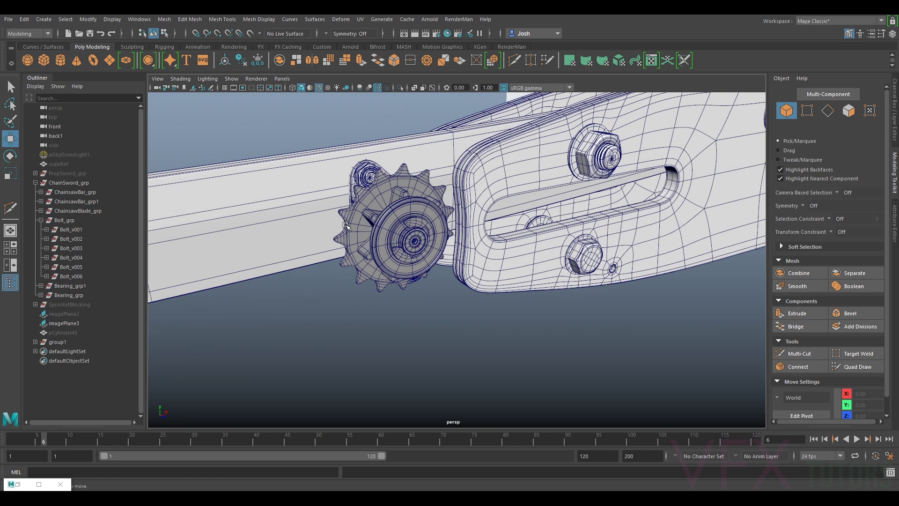
left_click_drag(387, 269, 458, 210, "alt")
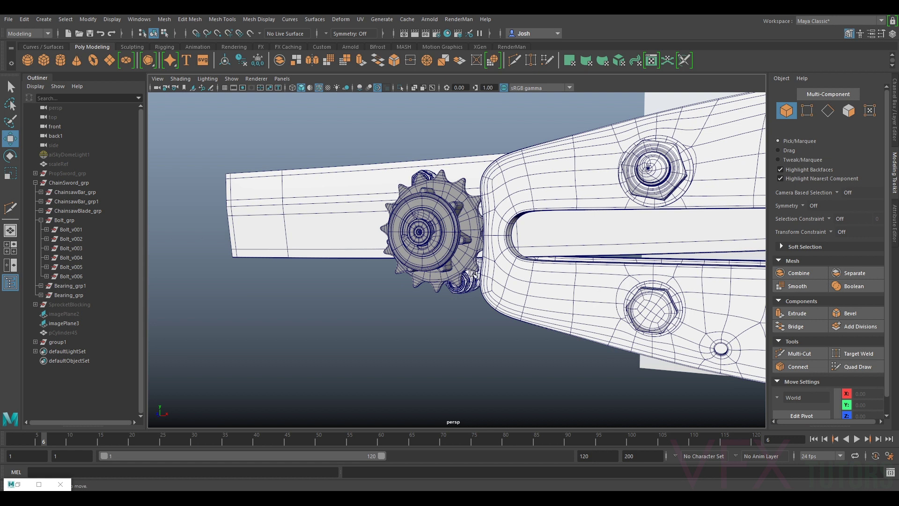
left_click_drag(486, 280, 399, 195, "alt")
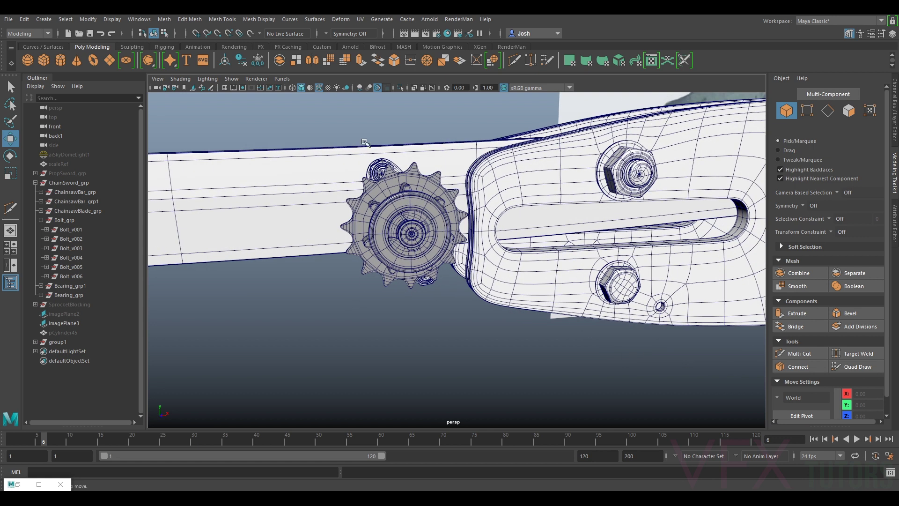
right_click_drag(365, 141, 343, 155, "alt")
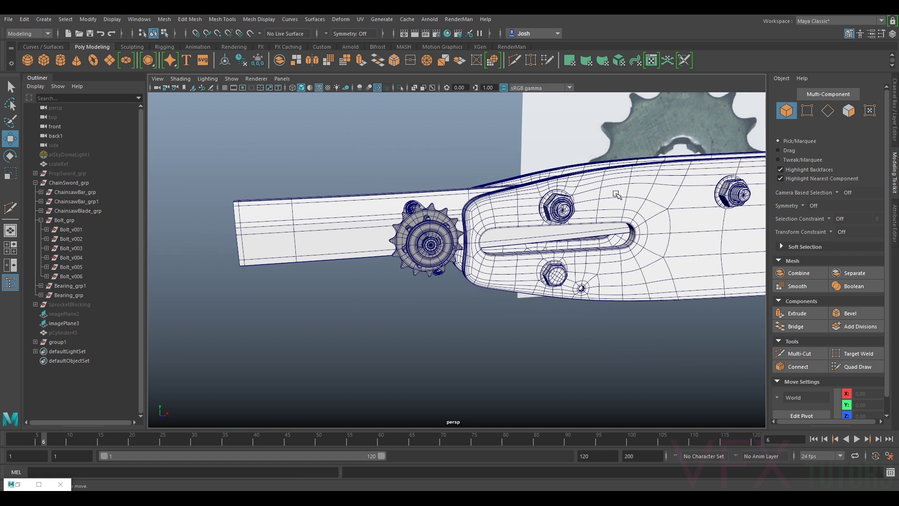
left_click_drag(525, 304, 504, 291, "alt")
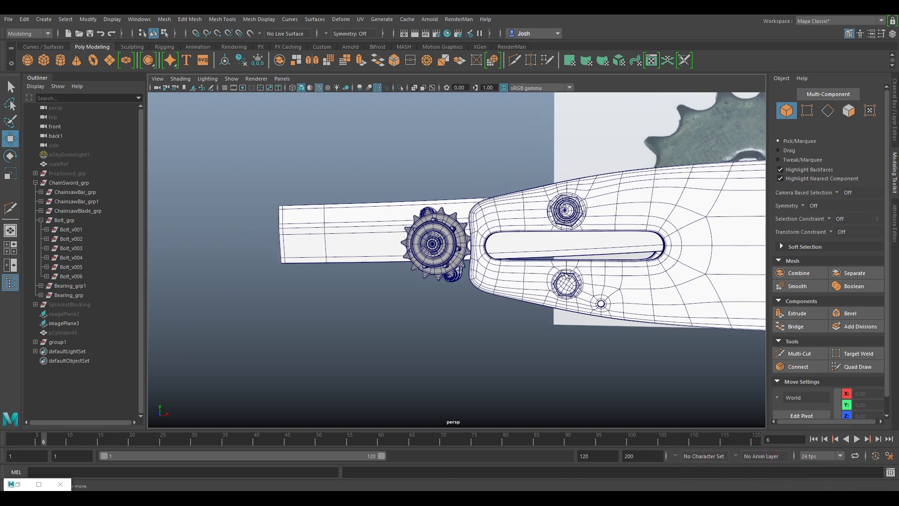